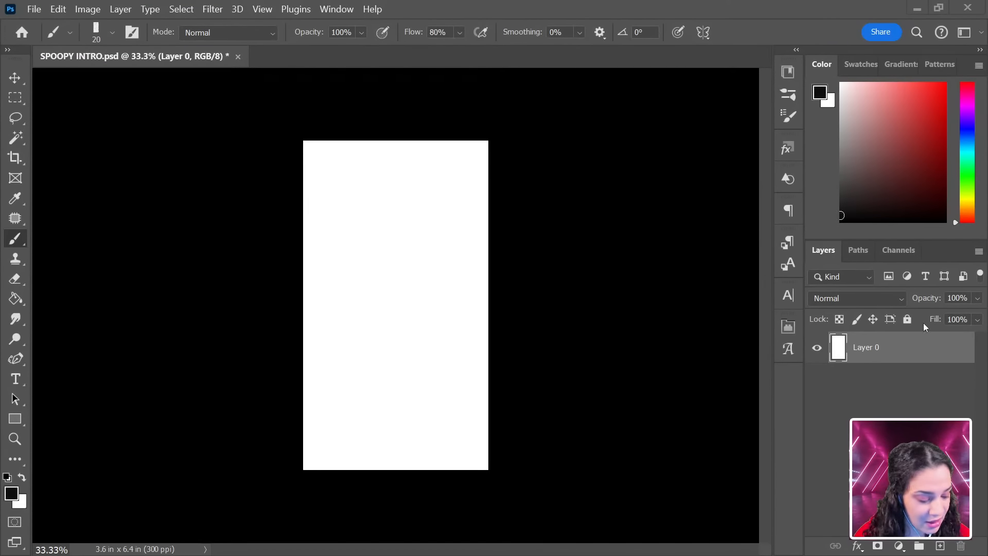
Add a new empty layer above the white background layer and set the brush color to pure black.
{"action": "key", "text": "ctrl+shift+alt+n"}
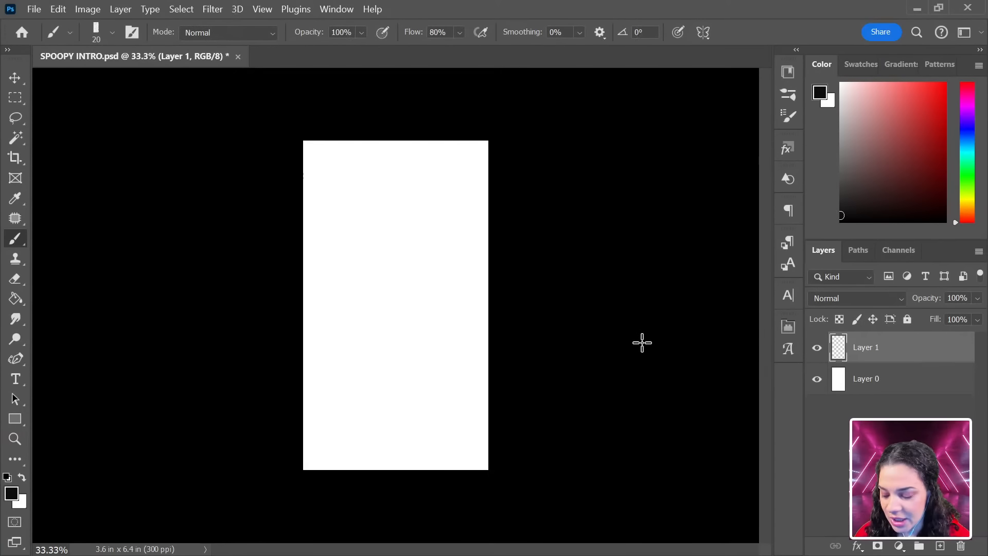
{"action": "key", "text": "ctrl+plus"}
{"action": "mouse_move", "coordinate": [485, 342]}
{"action": "left_mouse_down"}
{"action": "mouse_move", "coordinate": [488, 382]}
{"action": "mouse_move", "coordinate": [509, 272]}
{"action": "left_mouse_up"}
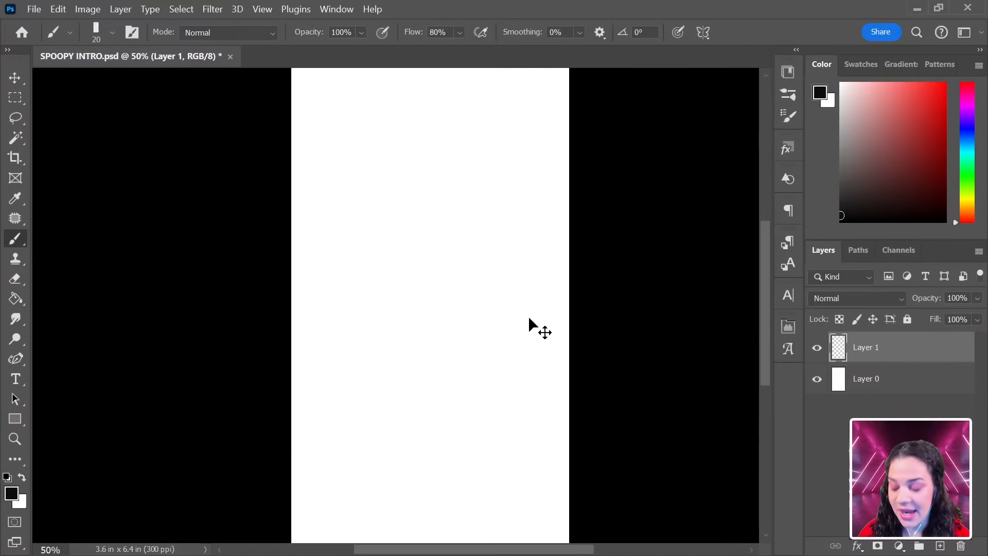
{"action": "key", "text": "ctrl+minus"}
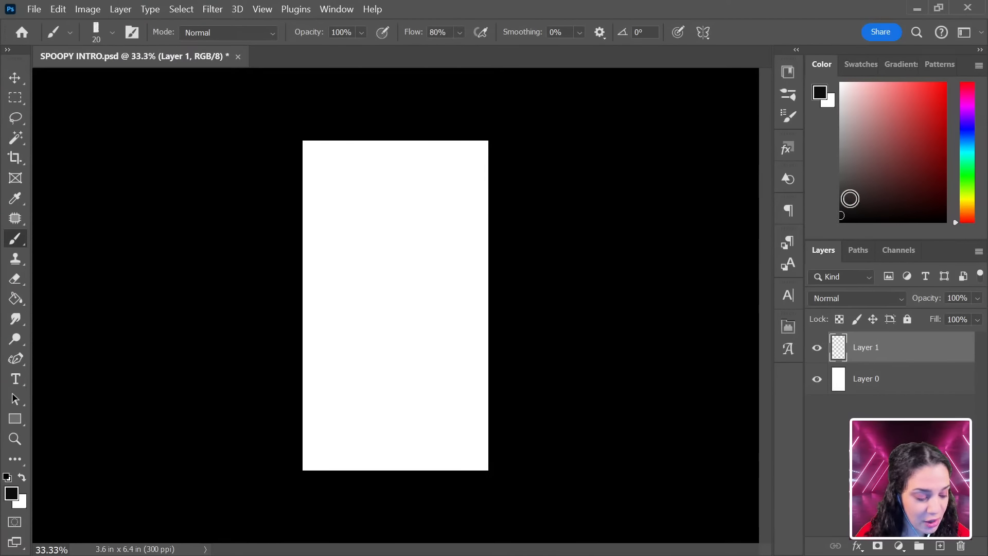
{"action": "left_click_drag", "start_coordinate": [849, 199], "coordinate": [826, 231]}
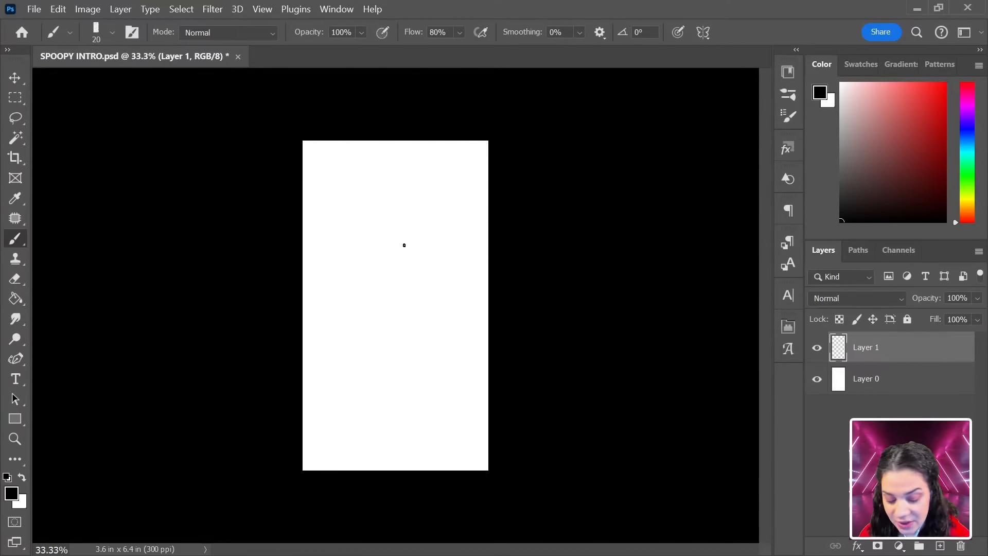
{"action": "mouse_move", "coordinate": [419, 248]}
{"action": "left_mouse_down"}
{"action": "mouse_move", "coordinate": [412, 307]}
{"action": "mouse_move", "coordinate": [459, 383]}
{"action": "mouse_move", "coordinate": [466, 421]}
{"action": "left_mouse_up"}
{"action": "key", "text": "ctrl+z"}
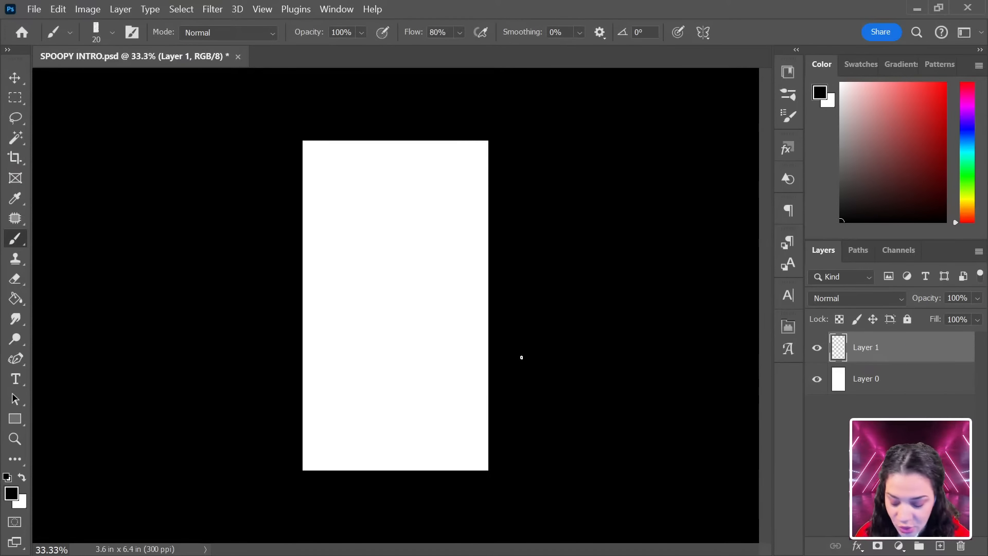
{"action": "key", "text": "ctrl+plus"}
{"action": "key", "text": "ctrl+minus"}
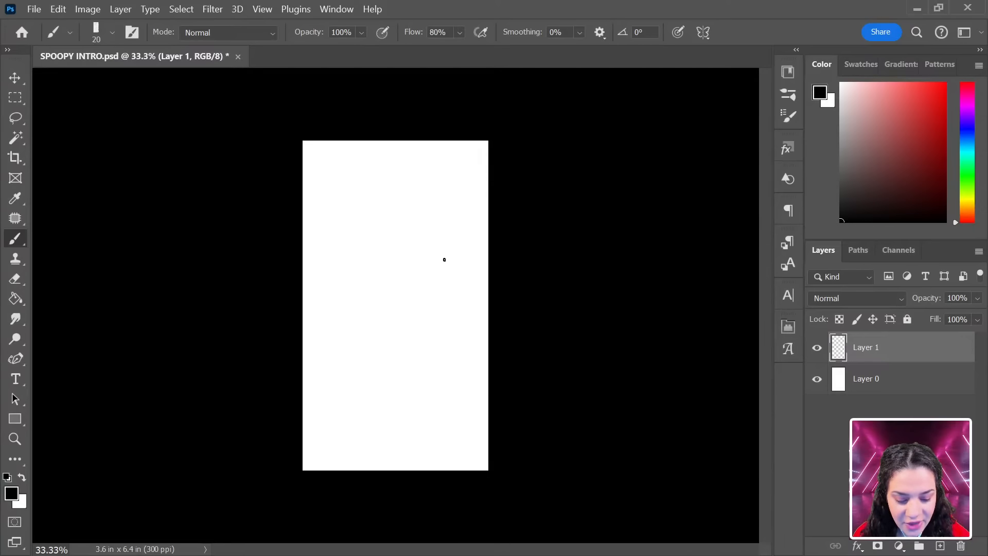
Brush a straight-edged rectangular frame just inside the canvas edges and scale it down into the canvas's upper-left quarter.
{"action": "mouse_move", "coordinate": [308, 147]}
{"action": "left_mouse_down"}
{"action": "mouse_move", "coordinate": [311, 477]}
{"action": "mouse_move", "coordinate": [484, 467]}
{"action": "mouse_move", "coordinate": [469, 165]}
{"action": "mouse_move", "coordinate": [477, 149]}
{"action": "left_mouse_up"}
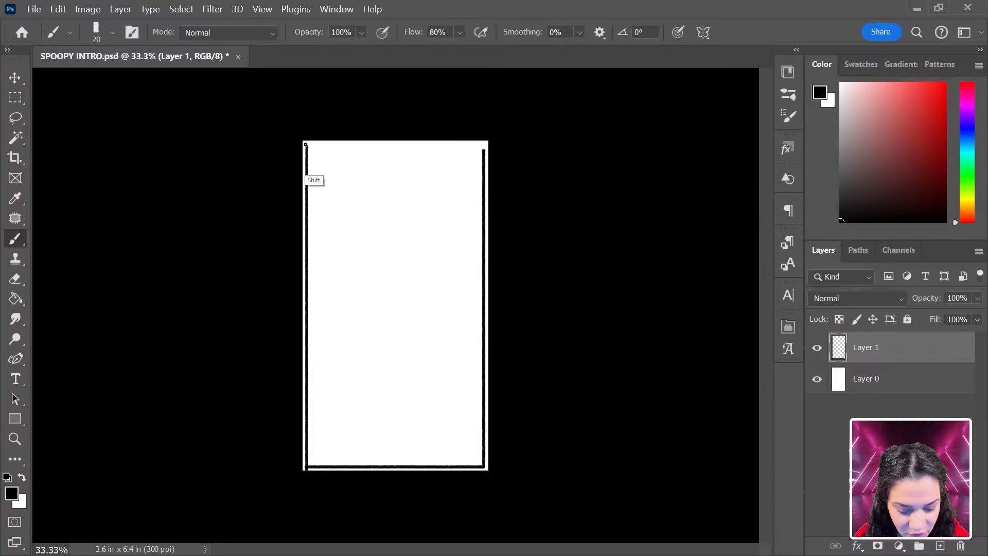
{"action": "left_click_drag", "start_coordinate": [315, 147], "coordinate": [478, 149]}
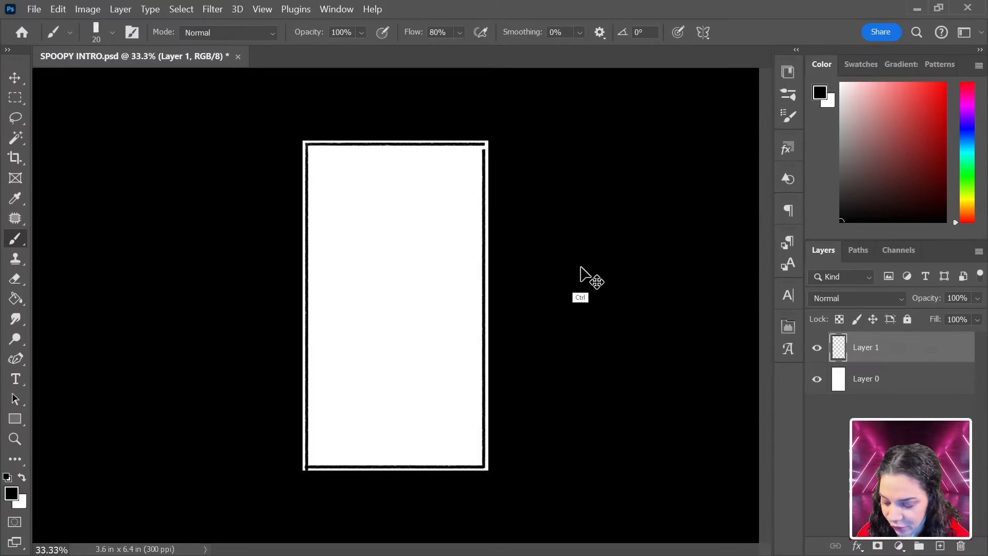
{"action": "key", "text": "ctrl+t"}
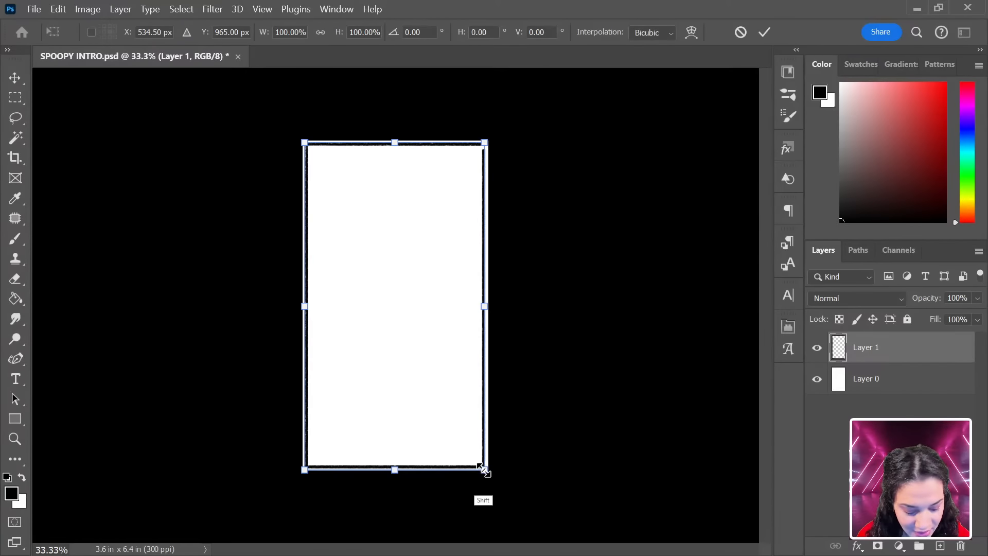
{"action": "mouse_move", "coordinate": [484, 469]}
{"action": "left_mouse_down"}
{"action": "mouse_move", "coordinate": [434, 330]}
{"action": "mouse_move", "coordinate": [379, 230]}
{"action": "mouse_move", "coordinate": [418, 275]}
{"action": "left_mouse_up"}
{"action": "key", "text": "Return"}
Duplicate the small frame, place the copy directly to its right, and merge both frames into one layer.
{"action": "key", "text": "ctrl+j"}
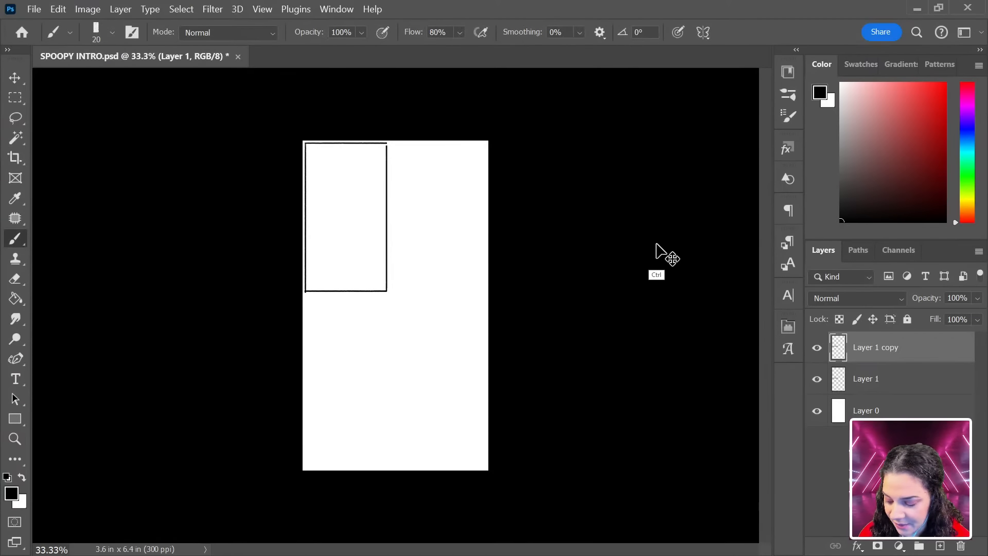
{"action": "key", "text": "ctrl+t"}
{"action": "mouse_move", "coordinate": [392, 243]}
{"action": "left_mouse_down"}
{"action": "mouse_move", "coordinate": [480, 261]}
{"action": "mouse_move", "coordinate": [452, 263]}
{"action": "left_mouse_up"}
{"action": "key", "text": "Return"}
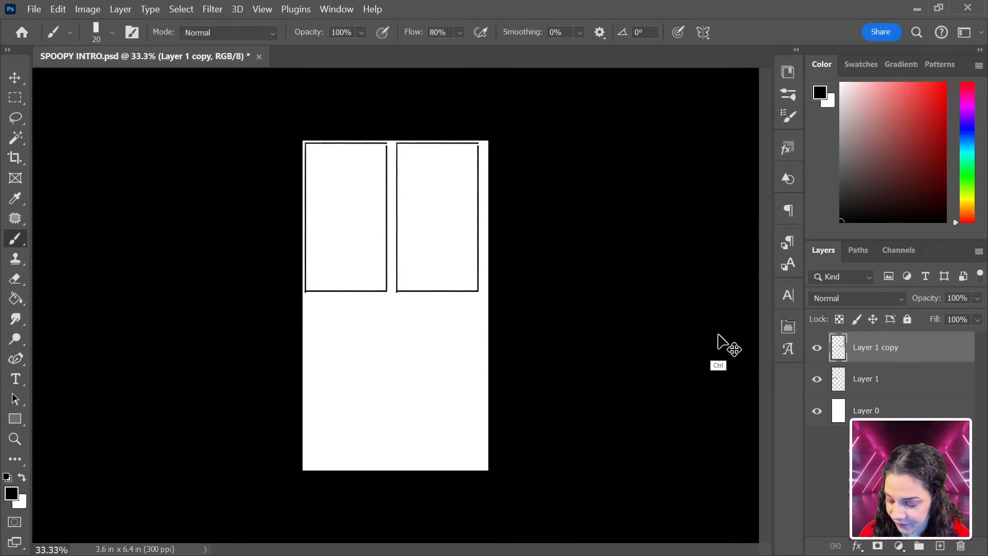
{"action": "key", "text": "ctrl+e"}
{"action": "key", "text": "ctrl+r"}
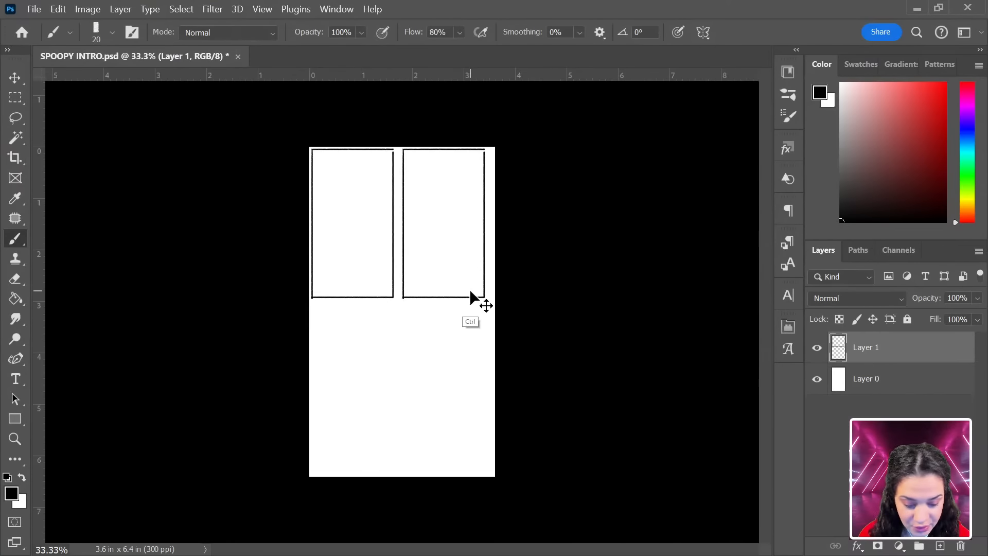
{"action": "key", "text": "ctrl+e"}
{"action": "key", "text": "ctrl+r"}
{"action": "key", "text": "ctrl+t"}
{"action": "mouse_move", "coordinate": [429, 246]}
{"action": "left_mouse_down"}
{"action": "mouse_move", "coordinate": [440, 248]}
{"action": "mouse_move", "coordinate": [430, 248]}
{"action": "left_mouse_up"}
{"action": "key", "text": "Return"}
{"action": "key", "text": "b"}
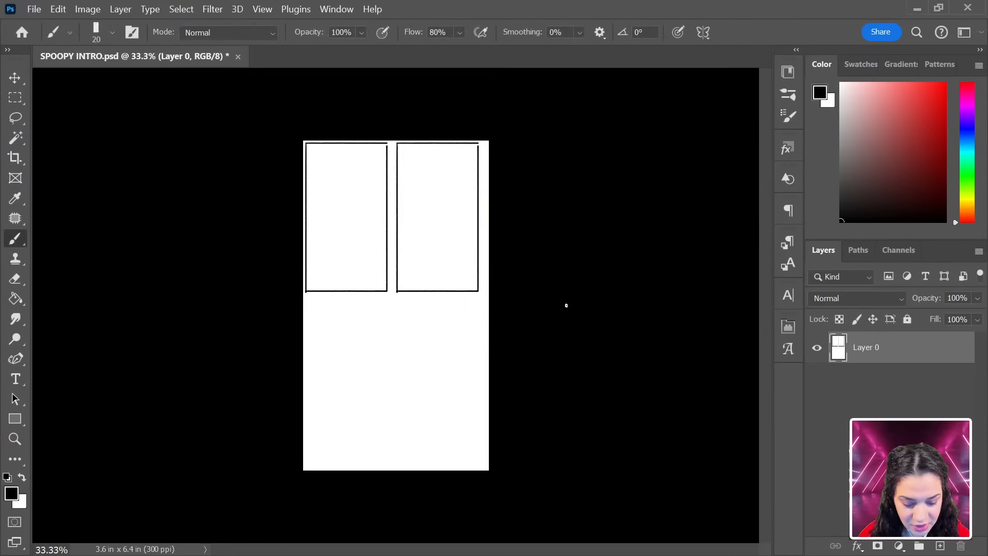
{"action": "key", "text": "ctrl+z"}
{"action": "key", "text": "ctrl+z"}
Move the pair of frames to X 540.50 px and nudge it slightly down so it sits centered across the canvas's upper half.
{"action": "key", "text": "ctrl+t"}
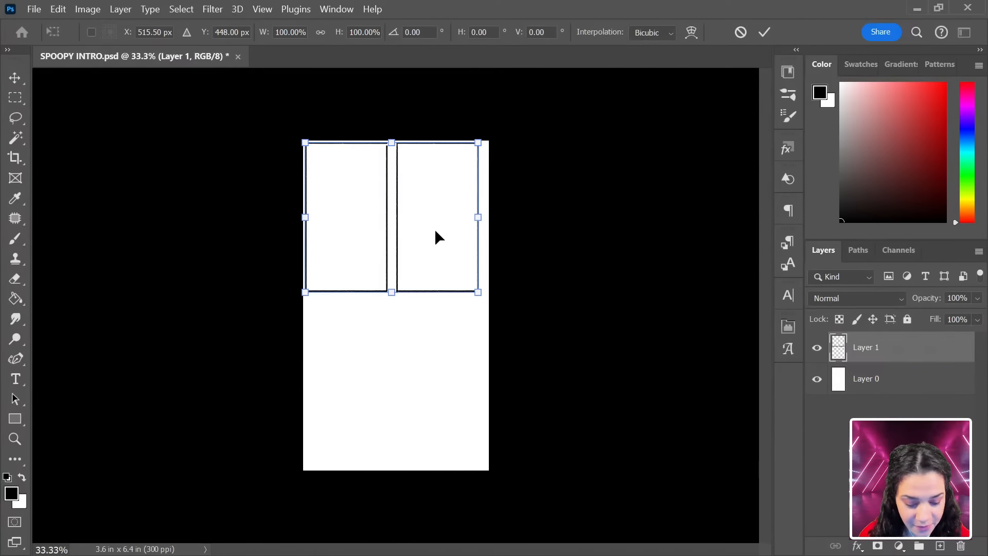
{"action": "left_click_drag", "start_coordinate": [435, 232], "coordinate": [437, 233]}
{"action": "key", "text": "Down"}
{"action": "key", "text": "Down"}
{"action": "key", "text": "Down"}
{"action": "key", "text": "Down"}
{"action": "key", "text": "Down"}
{"action": "key", "text": "Down"}
{"action": "key", "text": "Down"}
{"action": "key", "text": "Down"}
{"action": "key", "text": "Down"}
{"action": "key", "text": "Down"}
{"action": "key", "text": "Down"}
{"action": "key", "text": "Down"}
{"action": "key", "text": "Down"}
{"action": "key", "text": "Down"}
{"action": "key", "text": "Down"}
{"action": "key", "text": "Down"}
{"action": "key", "text": "Down"}
{"action": "key", "text": "Down"}
{"action": "key", "text": "Down"}
{"action": "key", "text": "Down"}
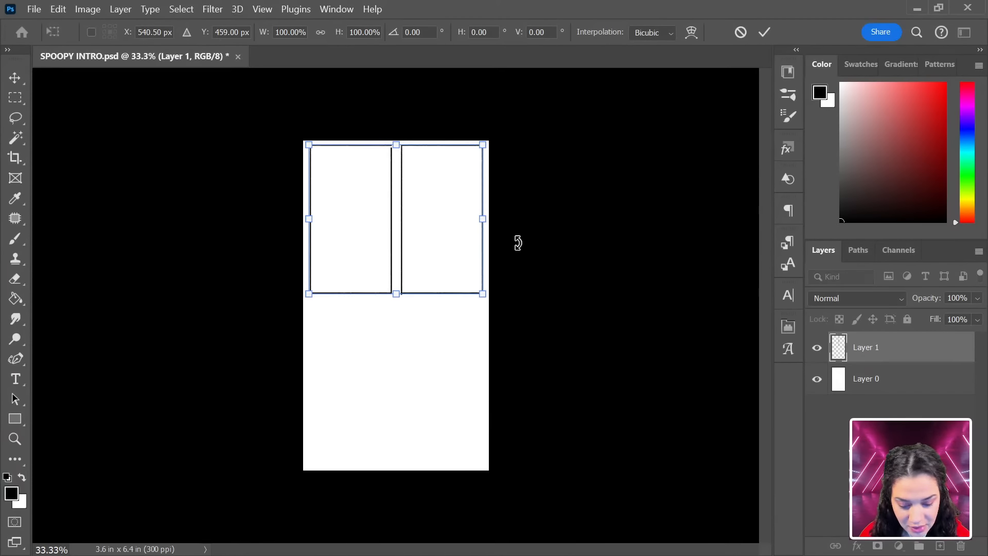
{"action": "key", "text": "Down"}
{"action": "key", "text": "Down"}
{"action": "key", "text": "Down"}
{"action": "key", "text": "Return"}
{"action": "key", "text": "b"}
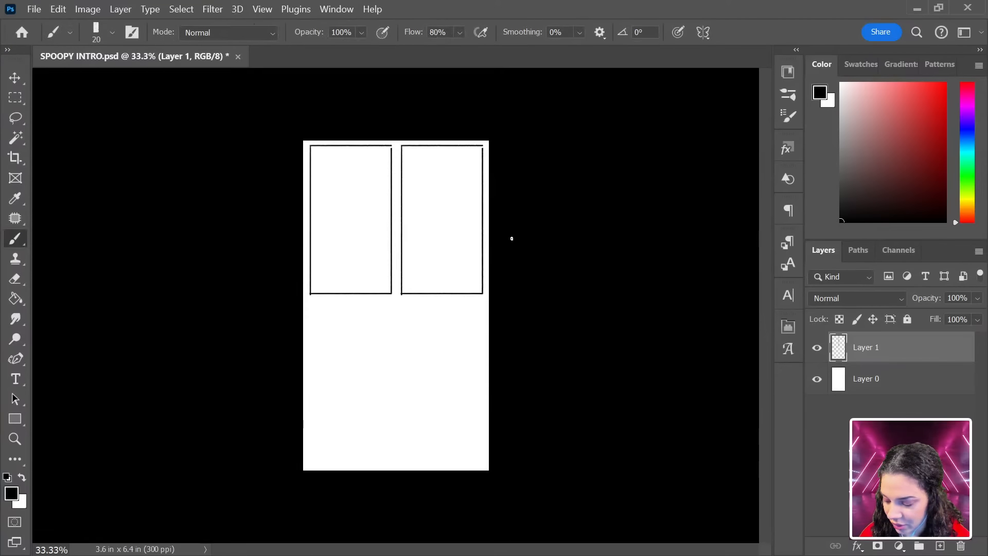
Duplicate the row of two frames and place the copy straight below it in the canvas's lower half.
{"action": "key", "text": "ctrl+j"}
{"action": "key", "text": "ctrl+t"}
{"action": "mouse_move", "coordinate": [443, 245]}
{"action": "left_mouse_down"}
{"action": "mouse_move", "coordinate": [445, 404]}
{"action": "mouse_move", "coordinate": [445, 392]}
{"action": "left_mouse_up"}
{"action": "key", "text": "Return"}
{"action": "key", "text": "b"}
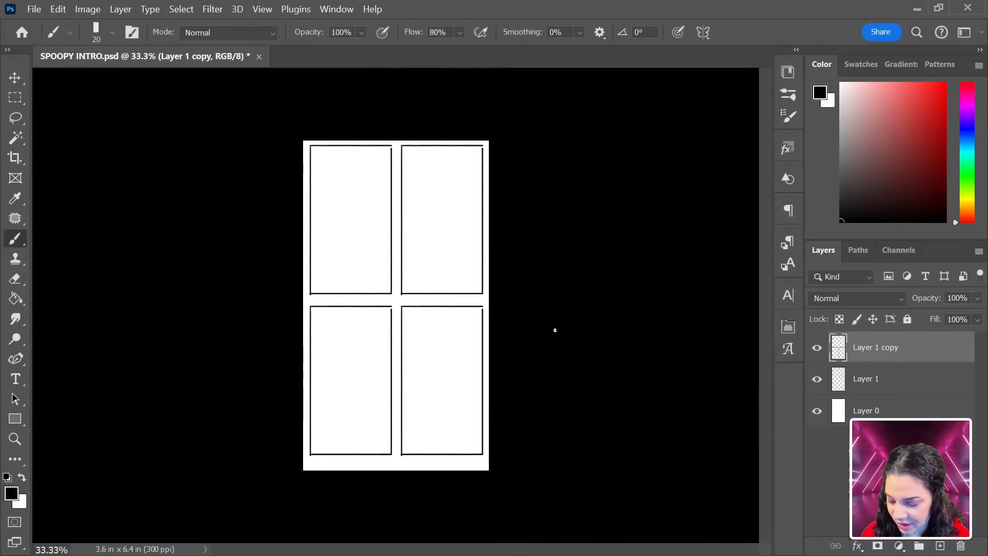
Merge both frame rows into one layer and shift the four-frame grid slightly down to center it on the canvas.
{"action": "key", "text": "ctrl+e"}
{"action": "key", "text": "ctrl+t"}
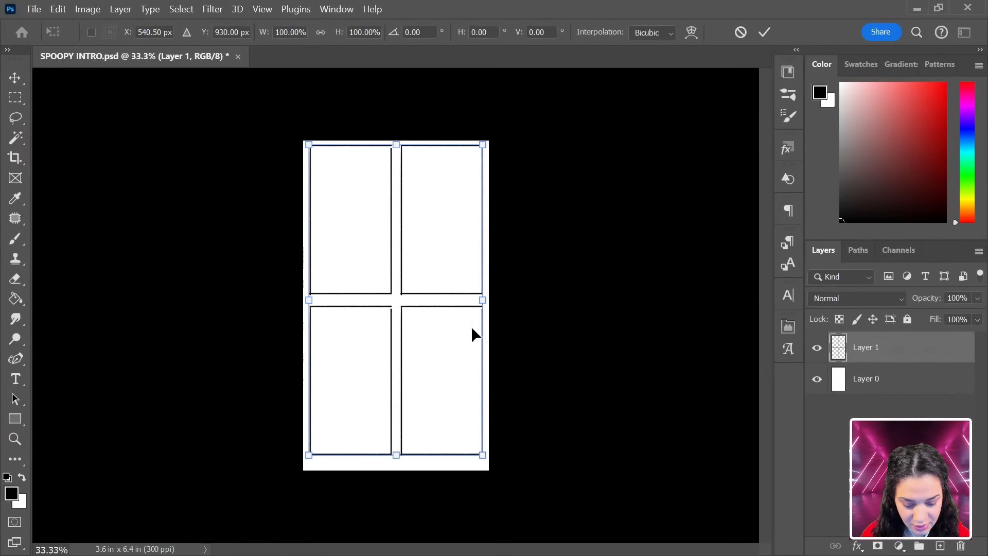
{"action": "left_click_drag", "start_coordinate": [441, 321], "coordinate": [444, 333]}
{"action": "key", "text": "Return"}
Sketch loose, light concentric ovals in the upper-left frame, from a small center oval out to the frame's edges.
{"action": "key", "text": "ctrl+plus"}
{"action": "key", "text": "ctrl+plus"}
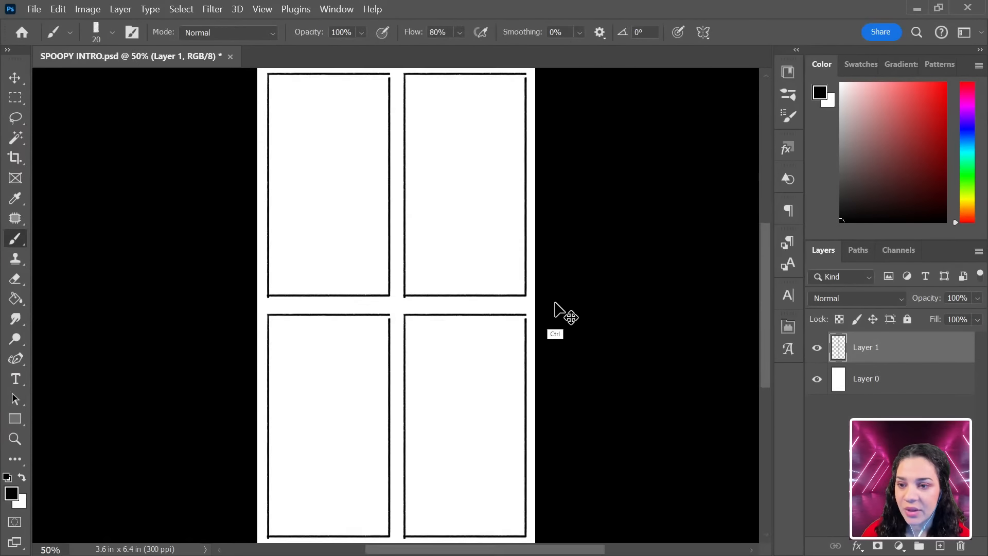
{"action": "key", "text": "ctrl+minus"}
{"action": "mouse_move", "coordinate": [465, 245]}
{"action": "left_mouse_down"}
{"action": "mouse_move", "coordinate": [481, 306]}
{"action": "mouse_move", "coordinate": [501, 267]}
{"action": "left_mouse_up"}
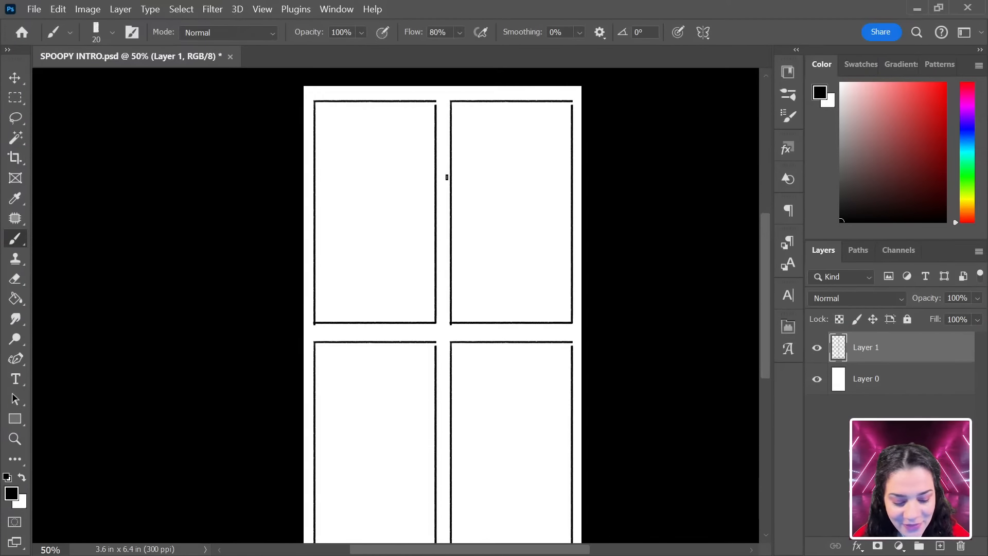
{"action": "mouse_move", "coordinate": [373, 183]}
{"action": "left_mouse_down"}
{"action": "mouse_move", "coordinate": [380, 211]}
{"action": "mouse_move", "coordinate": [373, 172]}
{"action": "left_mouse_up"}
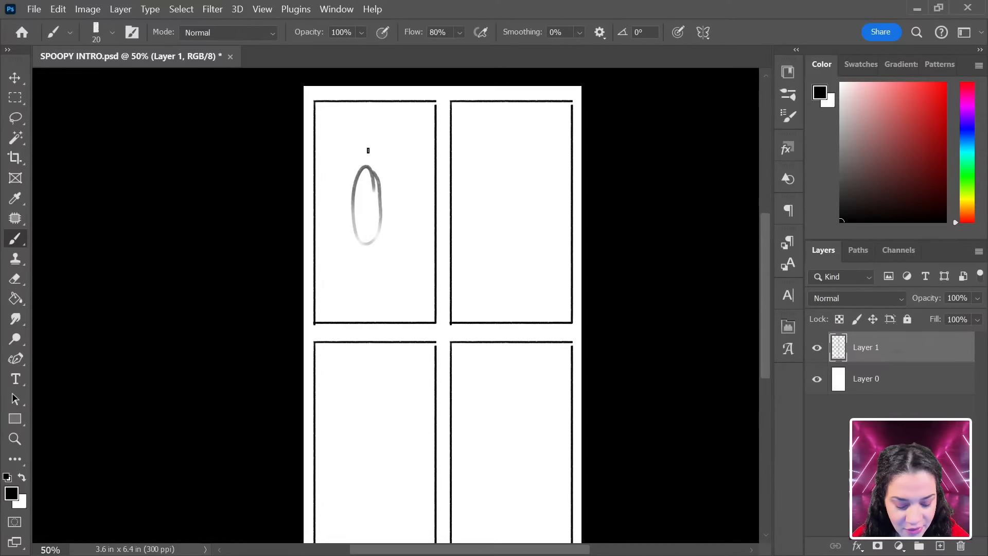
{"action": "mouse_move", "coordinate": [363, 138]}
{"action": "left_mouse_down"}
{"action": "mouse_move", "coordinate": [379, 265]}
{"action": "mouse_move", "coordinate": [394, 157]}
{"action": "mouse_move", "coordinate": [337, 166]}
{"action": "mouse_move", "coordinate": [387, 275]}
{"action": "mouse_move", "coordinate": [387, 121]}
{"action": "mouse_move", "coordinate": [316, 189]}
{"action": "mouse_move", "coordinate": [399, 282]}
{"action": "mouse_move", "coordinate": [396, 118]}
{"action": "mouse_move", "coordinate": [313, 184]}
{"action": "mouse_move", "coordinate": [384, 315]}
{"action": "mouse_move", "coordinate": [424, 151]}
{"action": "mouse_move", "coordinate": [383, 153]}
{"action": "mouse_move", "coordinate": [411, 129]}
{"action": "mouse_move", "coordinate": [361, 105]}
{"action": "mouse_move", "coordinate": [333, 134]}
{"action": "left_mouse_up"}
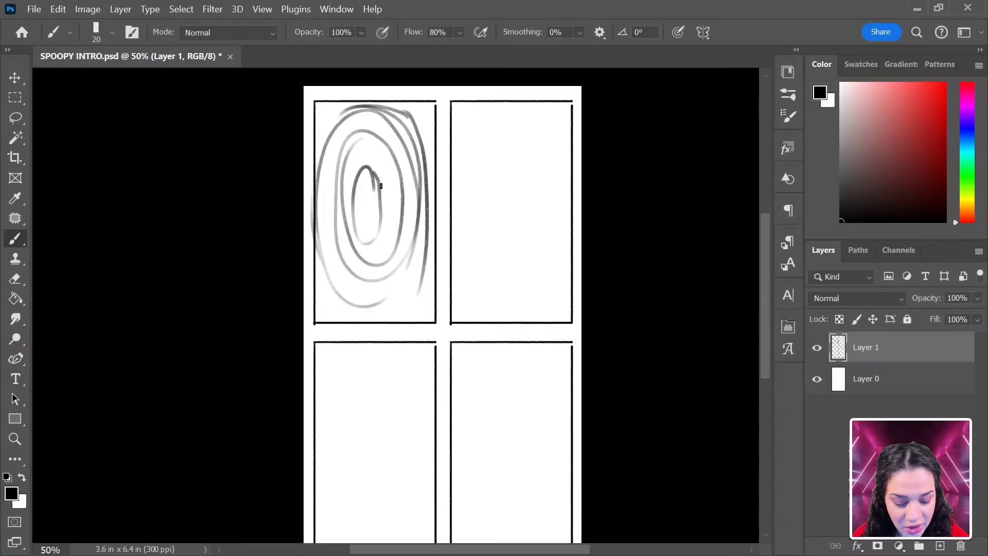
{"action": "mouse_move", "coordinate": [380, 185]}
{"action": "left_mouse_down"}
{"action": "mouse_move", "coordinate": [386, 203]}
{"action": "mouse_move", "coordinate": [391, 185]}
{"action": "left_mouse_up"}
{"action": "mouse_move", "coordinate": [389, 146]}
{"action": "left_mouse_down"}
{"action": "mouse_move", "coordinate": [372, 263]}
{"action": "mouse_move", "coordinate": [386, 134]}
{"action": "mouse_move", "coordinate": [330, 267]}
{"action": "mouse_move", "coordinate": [404, 119]}
{"action": "mouse_move", "coordinate": [341, 315]}
{"action": "mouse_move", "coordinate": [429, 218]}
{"action": "mouse_move", "coordinate": [325, 280]}
{"action": "mouse_move", "coordinate": [387, 243]}
{"action": "left_mouse_up"}
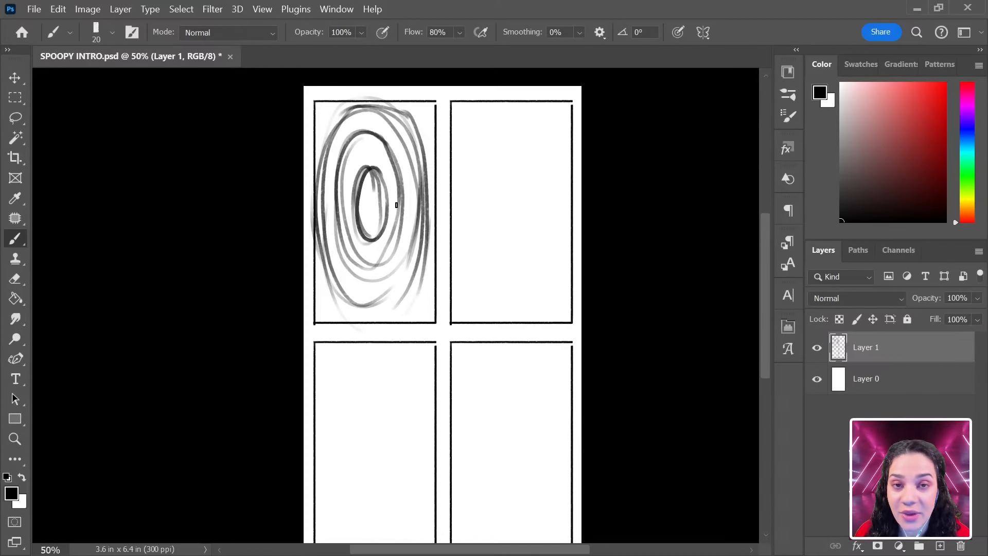
Brush bold angular rings over the oval sketch, from a small center polygon outward, and add strokes inside the center.
{"action": "mouse_move", "coordinate": [374, 161]}
{"action": "left_mouse_down"}
{"action": "mouse_move", "coordinate": [353, 185]}
{"action": "mouse_move", "coordinate": [351, 220]}
{"action": "mouse_move", "coordinate": [377, 240]}
{"action": "mouse_move", "coordinate": [393, 217]}
{"action": "mouse_move", "coordinate": [390, 184]}
{"action": "mouse_move", "coordinate": [376, 172]}
{"action": "left_mouse_up"}
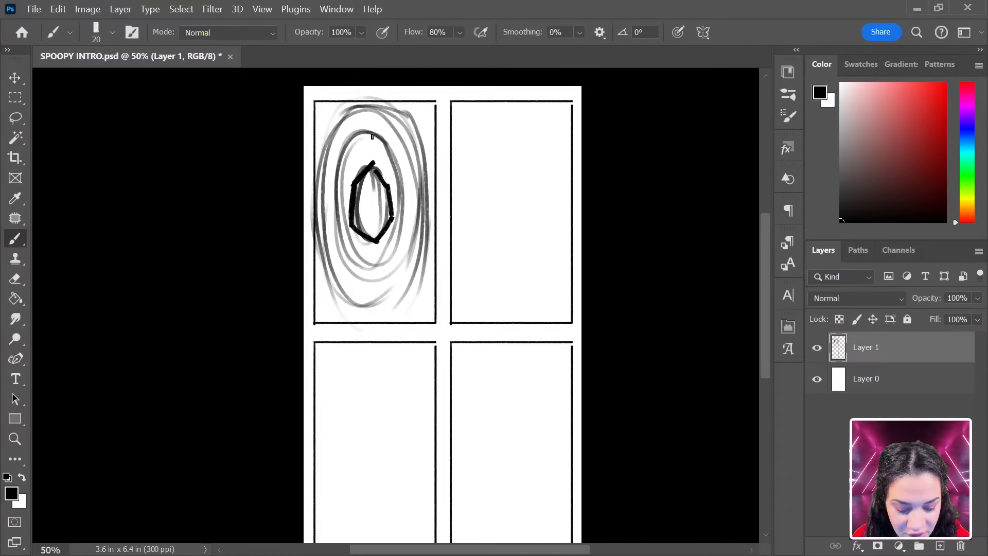
{"action": "mouse_move", "coordinate": [336, 142]}
{"action": "left_mouse_down"}
{"action": "mouse_move", "coordinate": [379, 144]}
{"action": "mouse_move", "coordinate": [402, 186]}
{"action": "left_mouse_up"}
{"action": "mouse_move", "coordinate": [375, 137]}
{"action": "left_mouse_down"}
{"action": "mouse_move", "coordinate": [408, 177]}
{"action": "mouse_move", "coordinate": [392, 244]}
{"action": "mouse_move", "coordinate": [358, 263]}
{"action": "mouse_move", "coordinate": [329, 221]}
{"action": "mouse_move", "coordinate": [338, 145]}
{"action": "mouse_move", "coordinate": [332, 218]}
{"action": "left_mouse_up"}
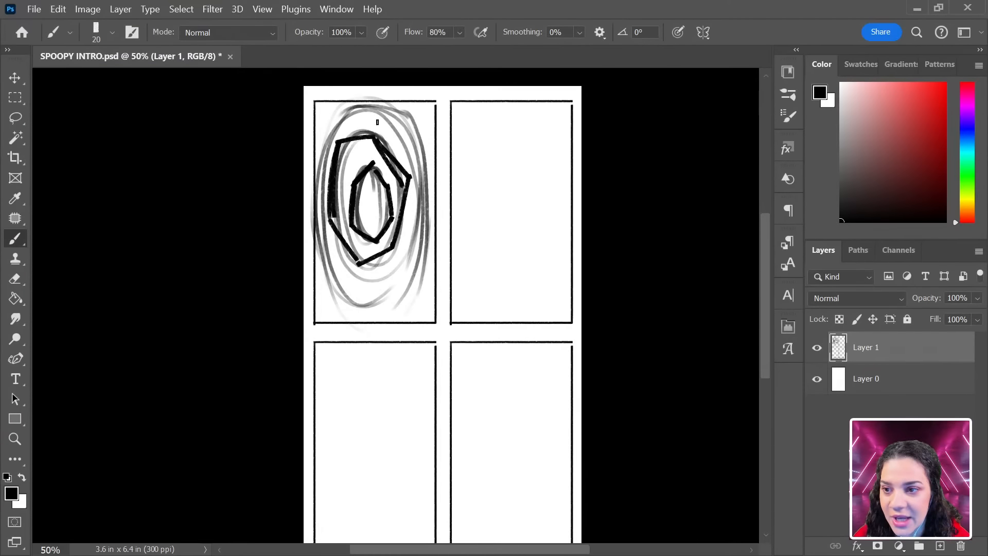
{"action": "mouse_move", "coordinate": [324, 151]}
{"action": "left_mouse_down"}
{"action": "mouse_move", "coordinate": [351, 107]}
{"action": "mouse_move", "coordinate": [426, 112]}
{"action": "mouse_move", "coordinate": [436, 186]}
{"action": "mouse_move", "coordinate": [411, 281]}
{"action": "mouse_move", "coordinate": [361, 304]}
{"action": "mouse_move", "coordinate": [318, 235]}
{"action": "mouse_move", "coordinate": [326, 150]}
{"action": "mouse_move", "coordinate": [321, 246]}
{"action": "mouse_move", "coordinate": [355, 308]}
{"action": "left_mouse_up"}
{"action": "mouse_move", "coordinate": [423, 178]}
{"action": "left_mouse_down"}
{"action": "mouse_move", "coordinate": [414, 215]}
{"action": "mouse_move", "coordinate": [351, 301]}
{"action": "mouse_move", "coordinate": [423, 166]}
{"action": "mouse_move", "coordinate": [369, 114]}
{"action": "mouse_move", "coordinate": [323, 147]}
{"action": "left_mouse_up"}
{"action": "left_click_drag", "start_coordinate": [343, 111], "coordinate": [315, 190]}
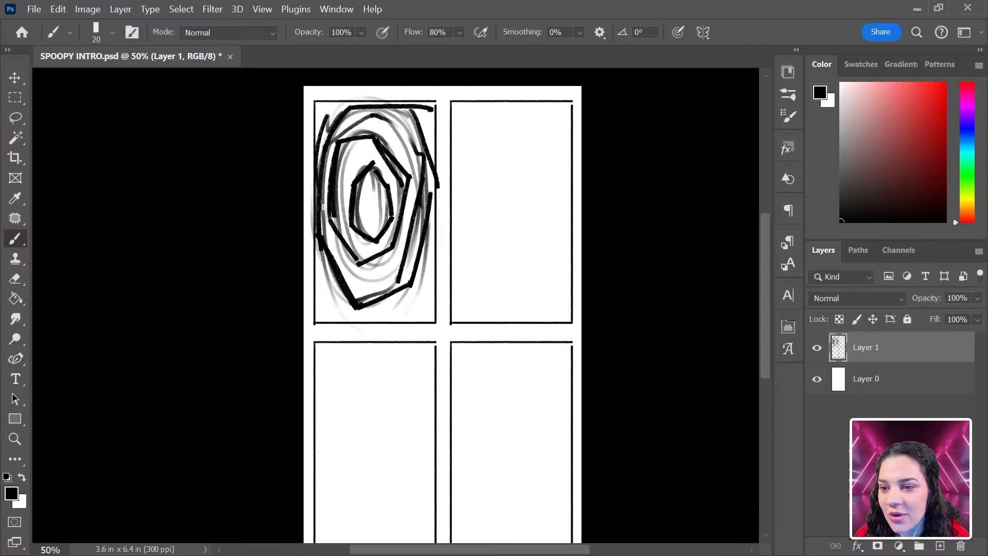
{"action": "mouse_move", "coordinate": [343, 325]}
{"action": "left_mouse_down"}
{"action": "mouse_move", "coordinate": [321, 279]}
{"action": "mouse_move", "coordinate": [360, 316]}
{"action": "mouse_move", "coordinate": [402, 314]}
{"action": "mouse_move", "coordinate": [429, 284]}
{"action": "mouse_move", "coordinate": [436, 161]}
{"action": "mouse_move", "coordinate": [423, 116]}
{"action": "mouse_move", "coordinate": [338, 121]}
{"action": "left_mouse_up"}
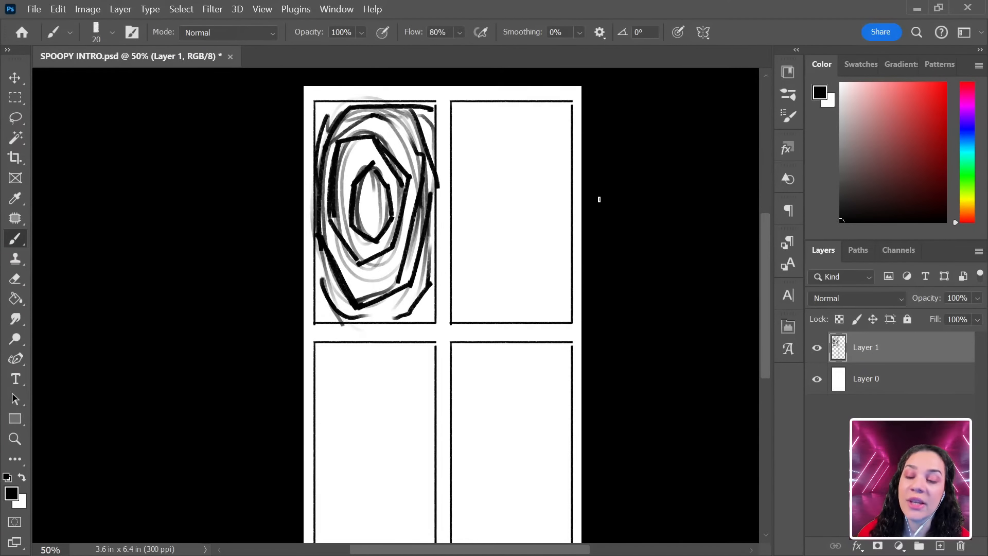
{"action": "mouse_move", "coordinate": [380, 162]}
{"action": "left_mouse_down"}
{"action": "mouse_move", "coordinate": [357, 233]}
{"action": "mouse_move", "coordinate": [380, 235]}
{"action": "mouse_move", "coordinate": [381, 172]}
{"action": "mouse_move", "coordinate": [373, 165]}
{"action": "mouse_move", "coordinate": [349, 196]}
{"action": "mouse_move", "coordinate": [375, 217]}
{"action": "mouse_move", "coordinate": [368, 155]}
{"action": "mouse_move", "coordinate": [350, 191]}
{"action": "left_mouse_up"}
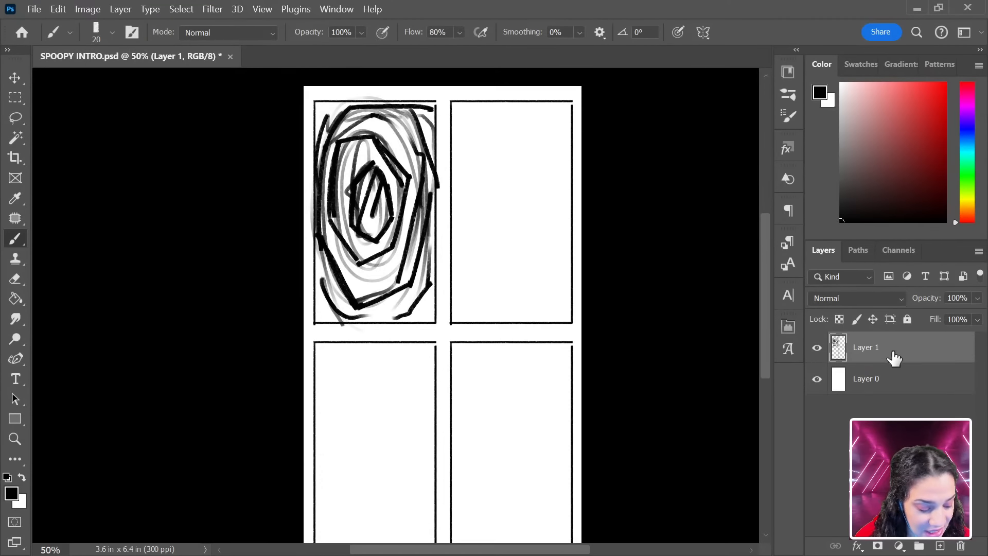
Marquee-select the upper-left frame's interior and move the sketch onto its own layer with Layer Via Cut.
{"action": "key", "text": "ctrl+plus"}
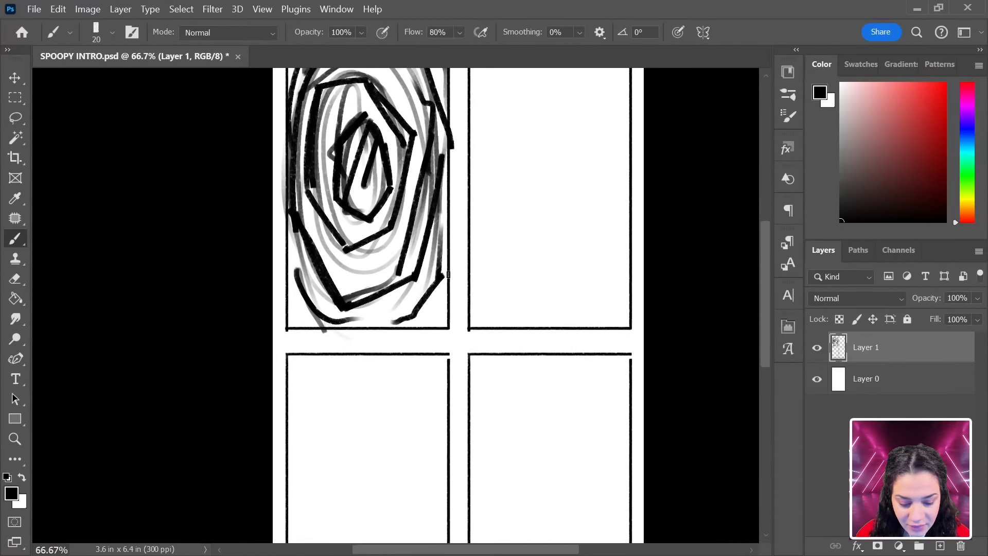
{"action": "left_click_drag", "start_coordinate": [522, 183], "coordinate": [537, 241]}
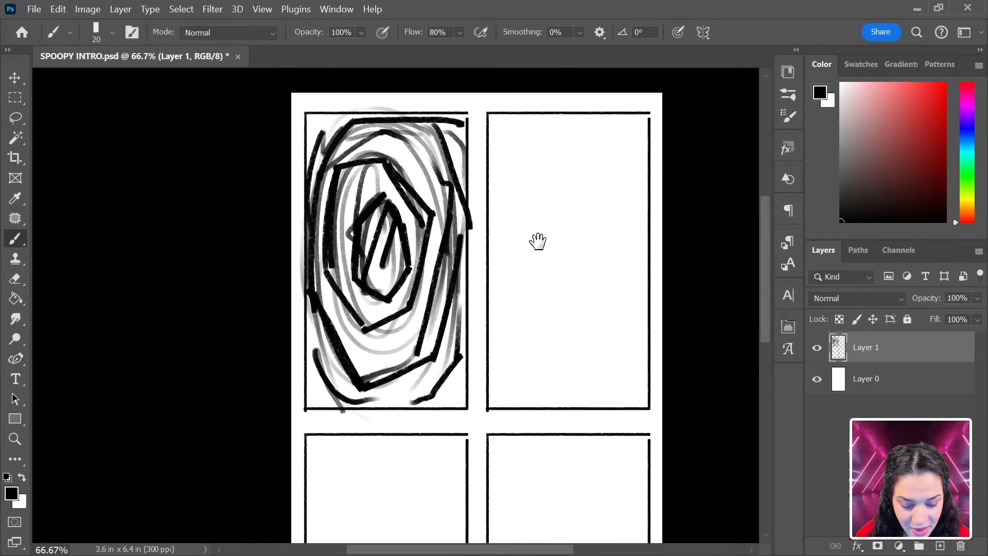
{"action": "left_click", "coordinate": [15, 97]}
{"action": "left_click_drag", "start_coordinate": [307, 112], "coordinate": [468, 405]}
{"action": "right_click", "coordinate": [401, 279]}
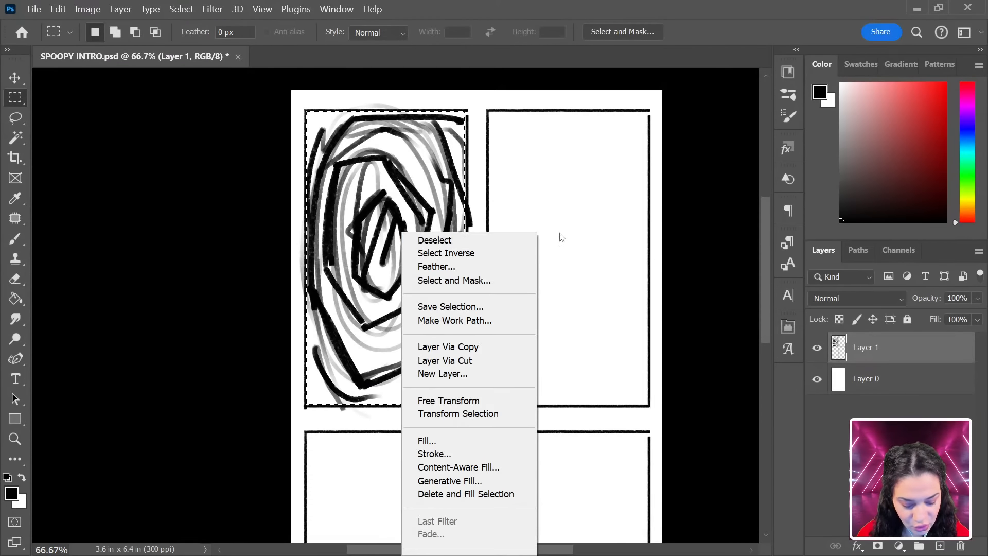
{"action": "left_click", "coordinate": [479, 362]}
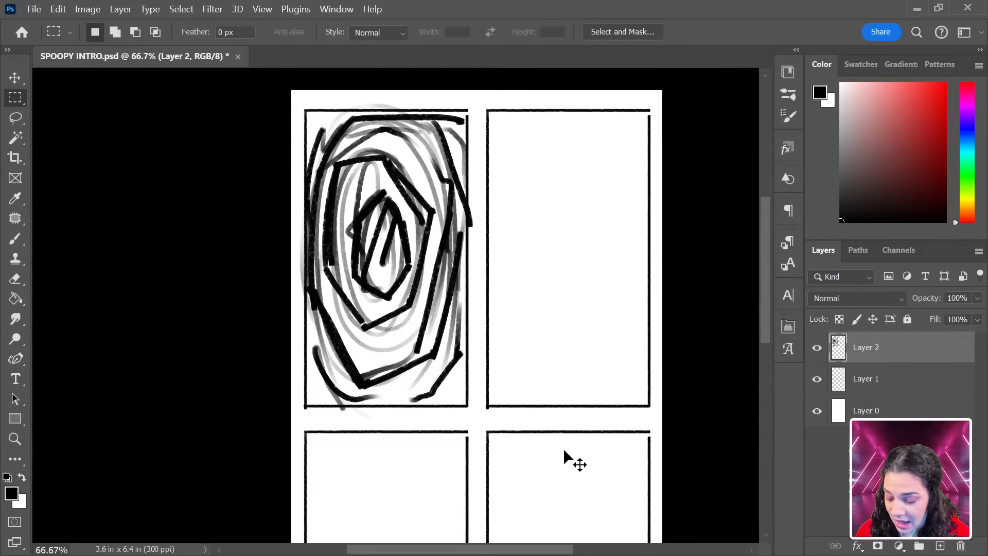
Duplicate the sketch layer and place the copy inside the upper-right frame.
{"action": "key", "text": "ctrl+j"}
{"action": "key", "text": "ctrl+t"}
{"action": "left_click_drag", "start_coordinate": [395, 300], "coordinate": [584, 306]}
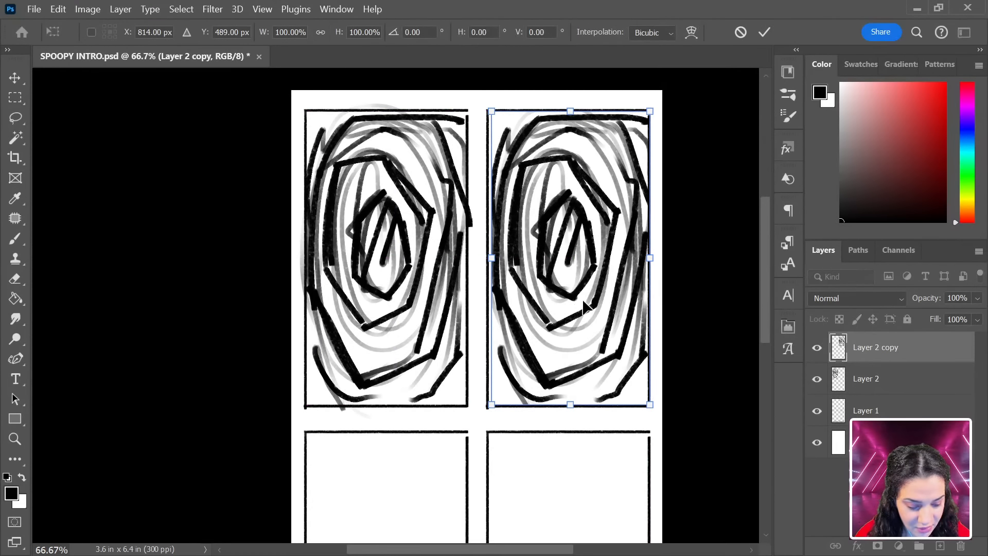
{"action": "key", "text": "Return"}
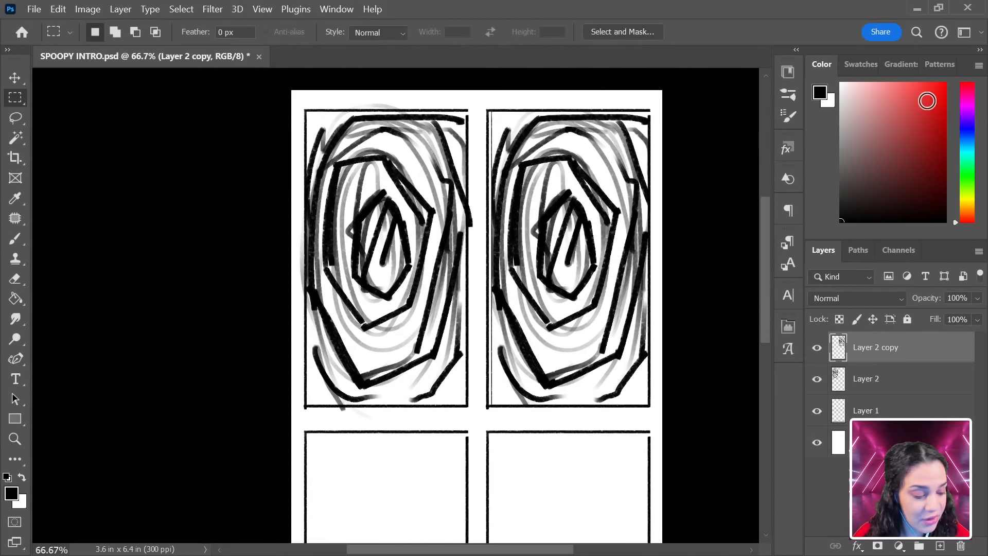
Set the foreground color to bright red and lower the upper-left sketch layer's opacity to 79%.
{"action": "left_click_drag", "start_coordinate": [927, 101], "coordinate": [946, 86]}
{"action": "left_click", "coordinate": [903, 383]}
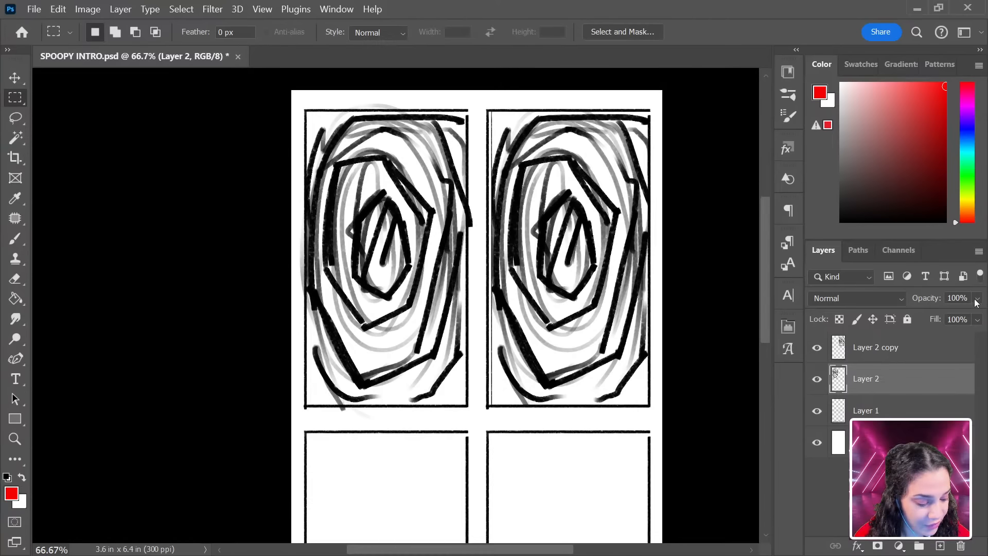
{"action": "left_click", "coordinate": [976, 299]}
{"action": "left_click_drag", "start_coordinate": [962, 316], "coordinate": [961, 316]}
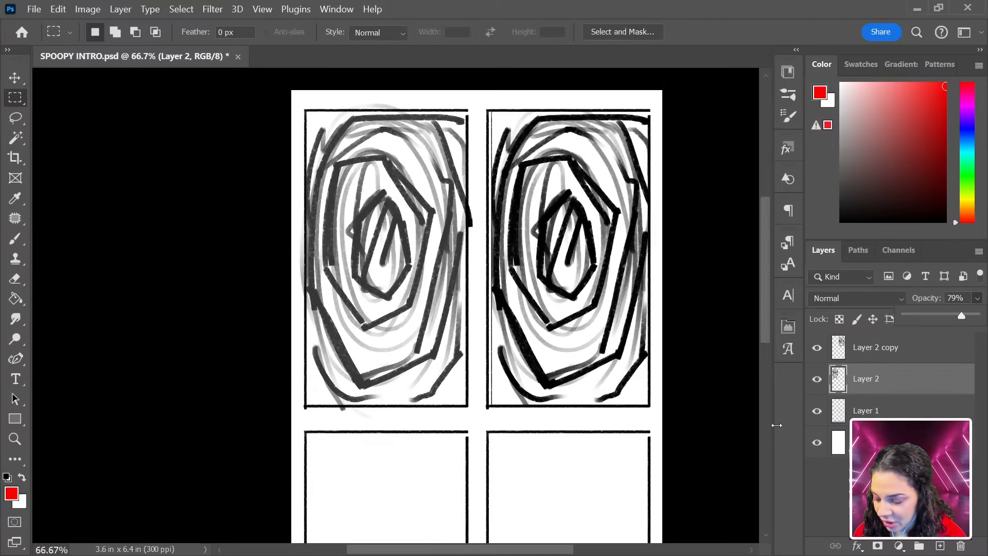
{"action": "key", "text": "Return"}
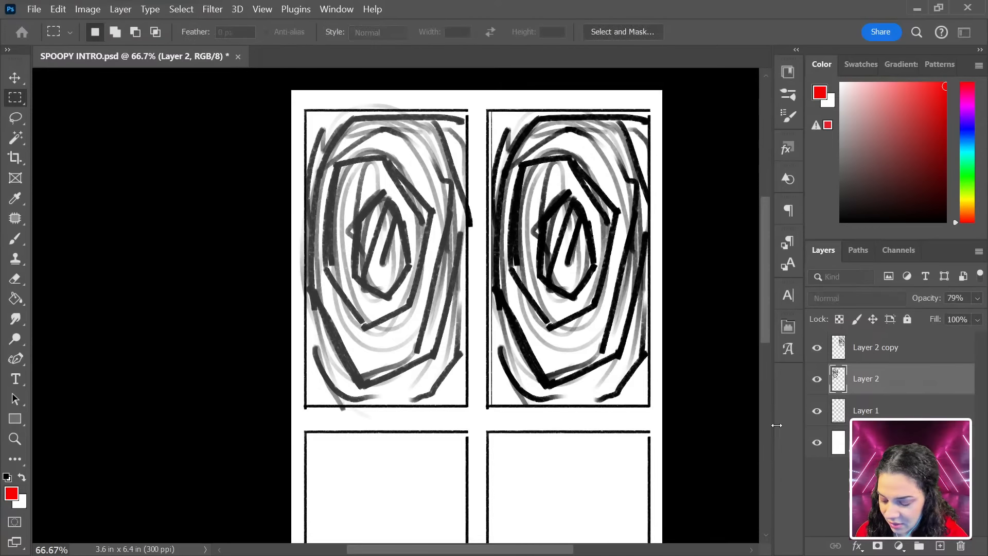
Add a new layer above the upper-left sketch and set up a 7 px brush in a slightly darker red.
{"action": "key", "text": "ctrl+shift+alt+n"}
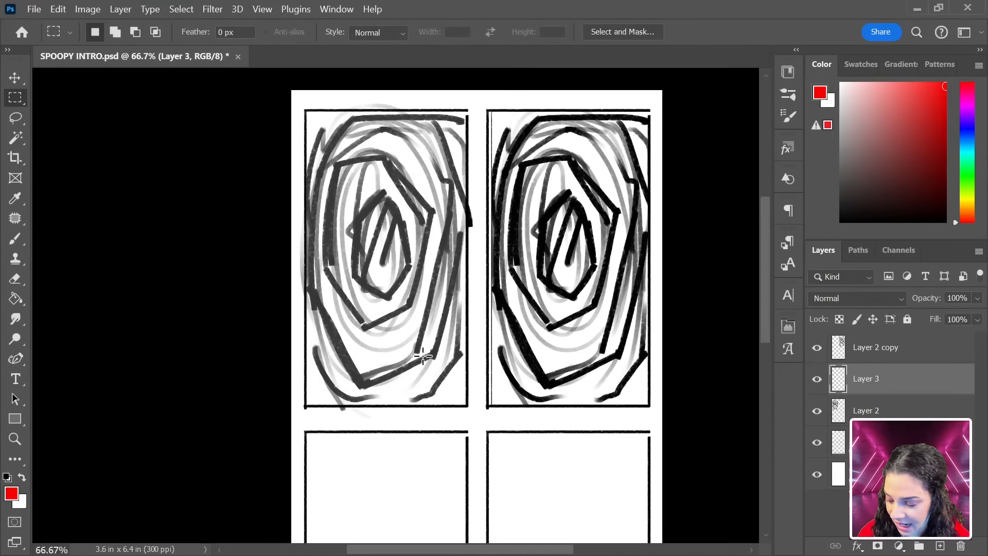
{"action": "key", "text": "ctrl+plus"}
{"action": "mouse_move", "coordinate": [492, 320]}
{"action": "left_mouse_down"}
{"action": "mouse_move", "coordinate": [502, 285]}
{"action": "mouse_move", "coordinate": [505, 302]}
{"action": "left_mouse_up"}
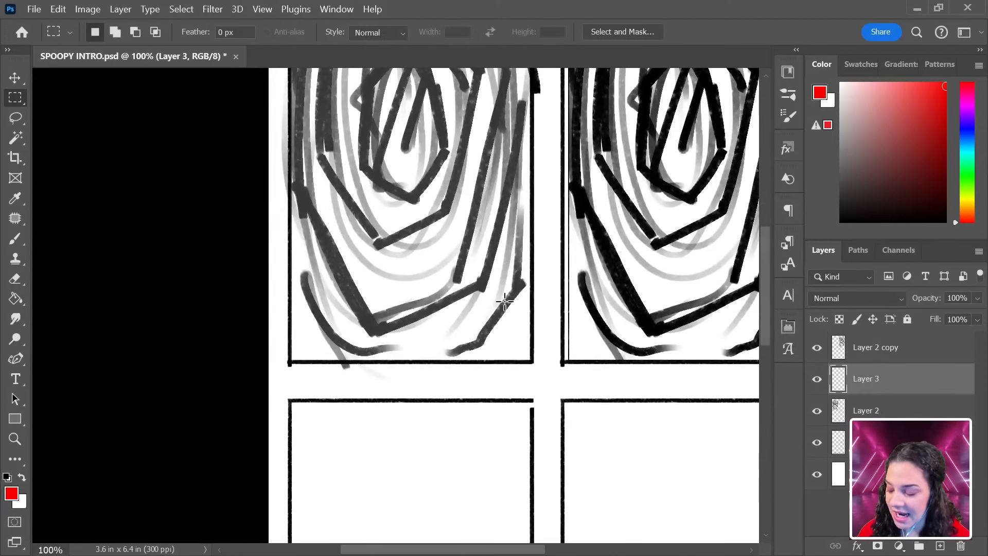
{"action": "key", "text": "b"}
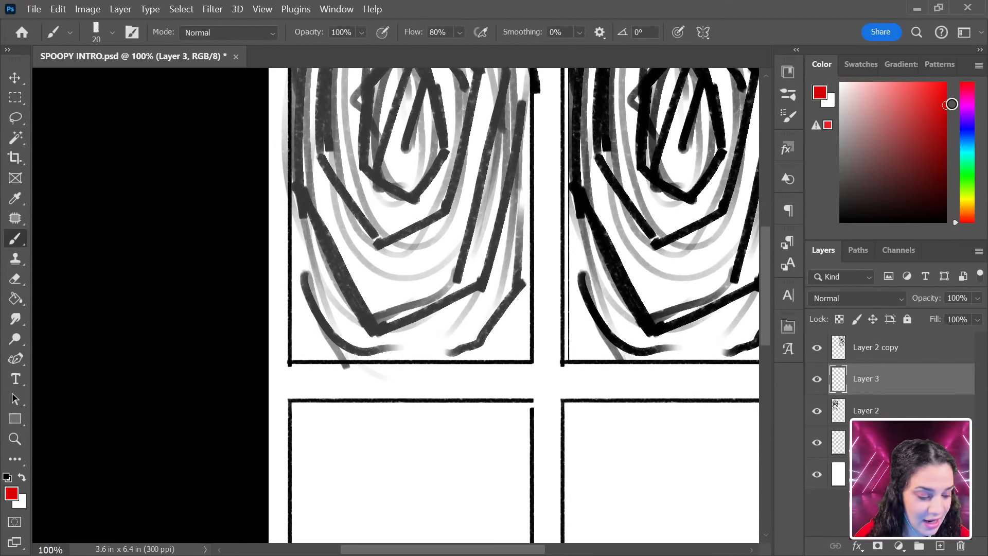
{"action": "left_click", "coordinate": [945, 102]}
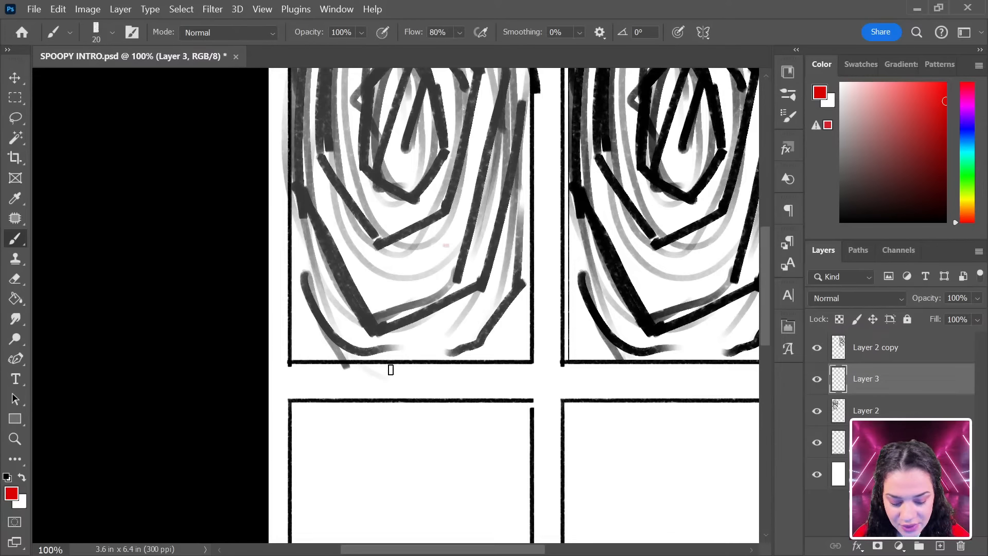
{"action": "key", "text": "bracketleft"}
{"action": "key", "text": "bracketleft"}
{"action": "key", "text": "bracketleft"}
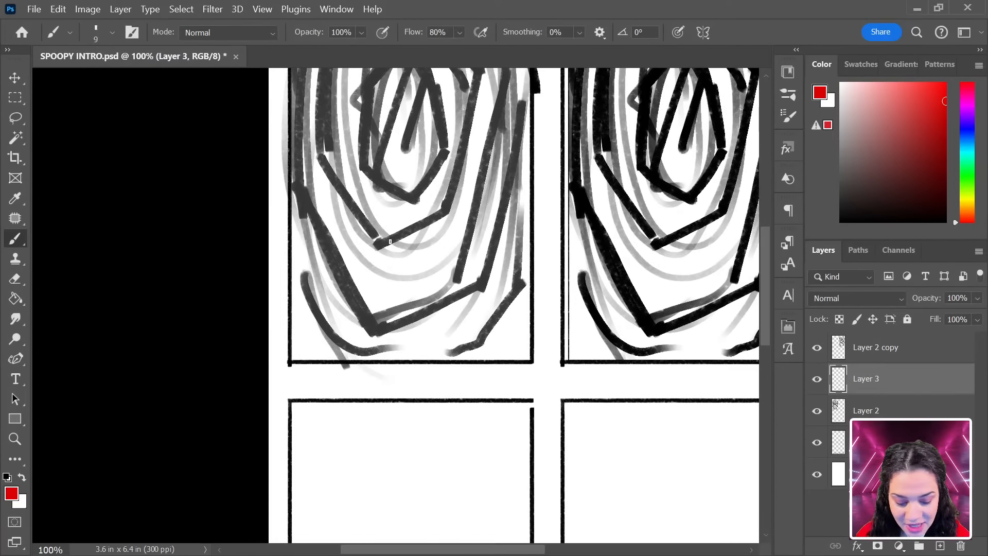
Handwrite the red note "- Appear like Vortex" across the lower part of the upper-left frame.
{"action": "key", "text": "ctrl+minus"}
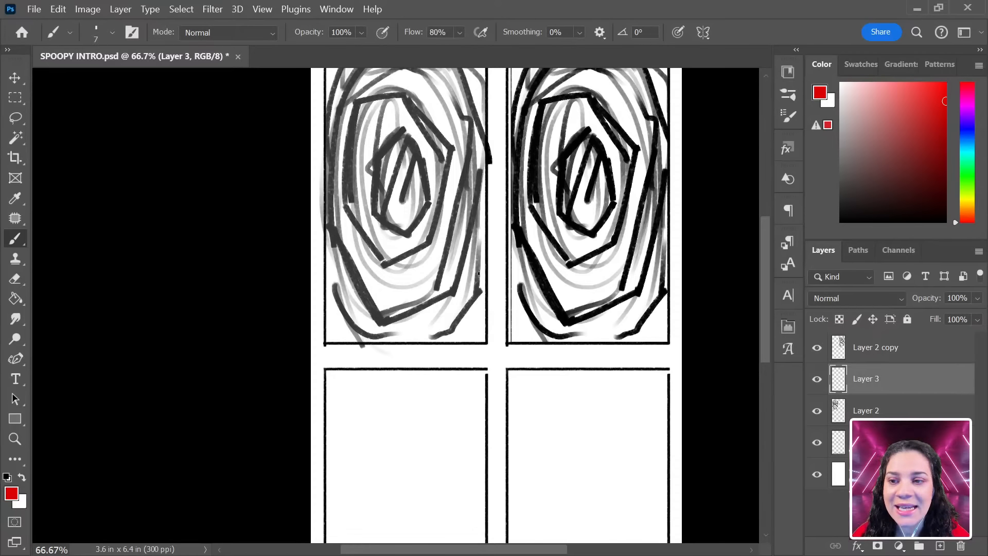
{"action": "left_click_drag", "start_coordinate": [449, 290], "coordinate": [513, 257]}
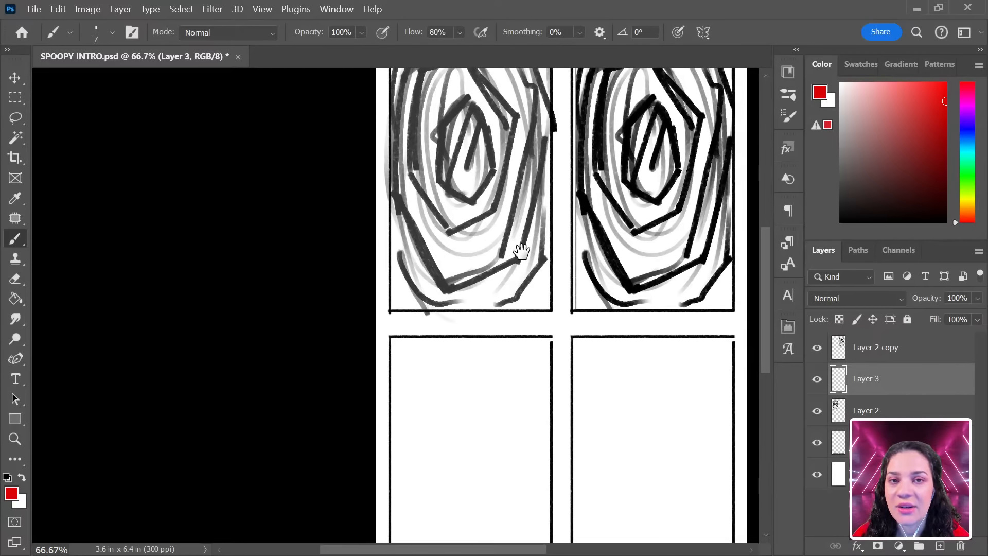
{"action": "key", "text": "ctrl+plus"}
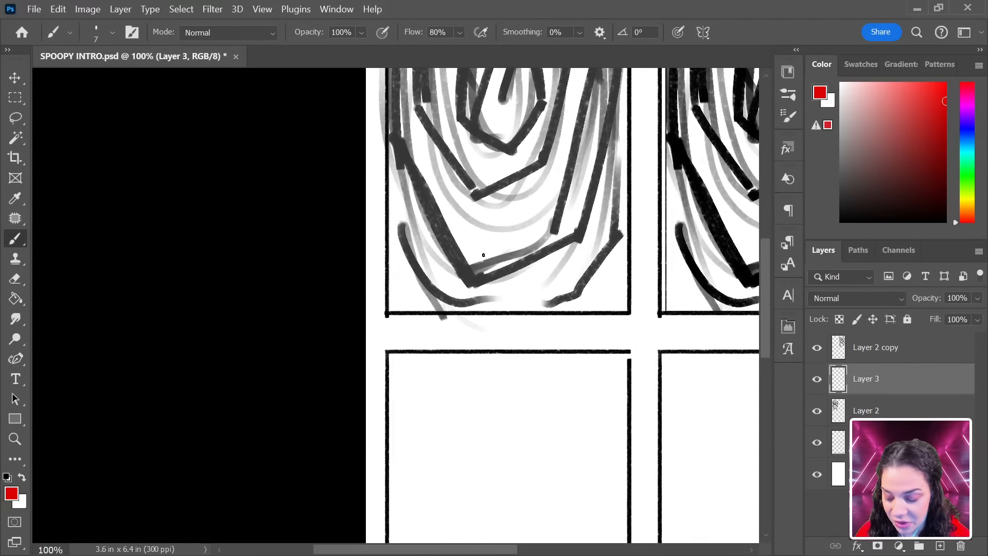
{"action": "key", "text": "ctrl+plus"}
{"action": "left_click_drag", "start_coordinate": [556, 234], "coordinate": [457, 280]}
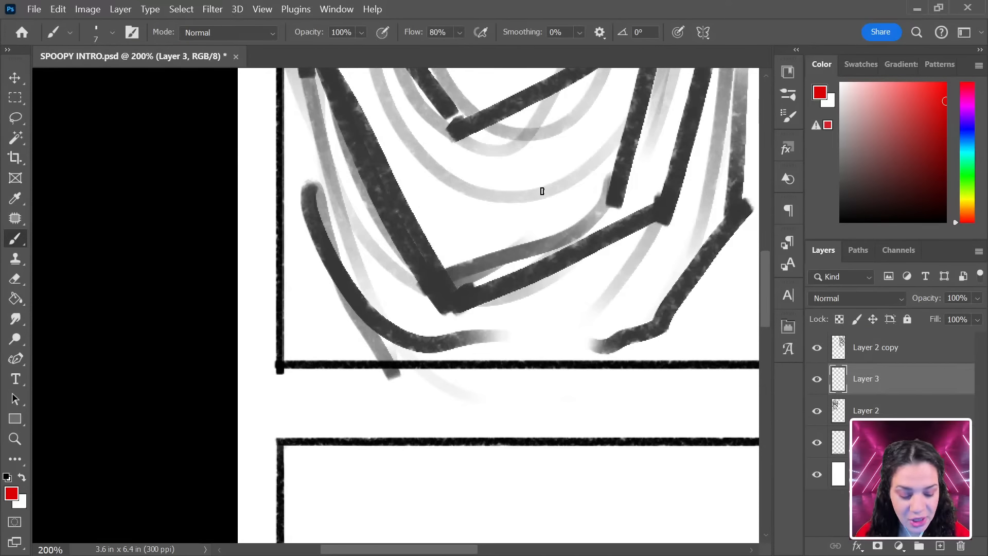
{"action": "mouse_move", "coordinate": [551, 194]}
{"action": "left_mouse_down"}
{"action": "mouse_move", "coordinate": [452, 296]}
{"action": "mouse_move", "coordinate": [465, 297]}
{"action": "left_mouse_up"}
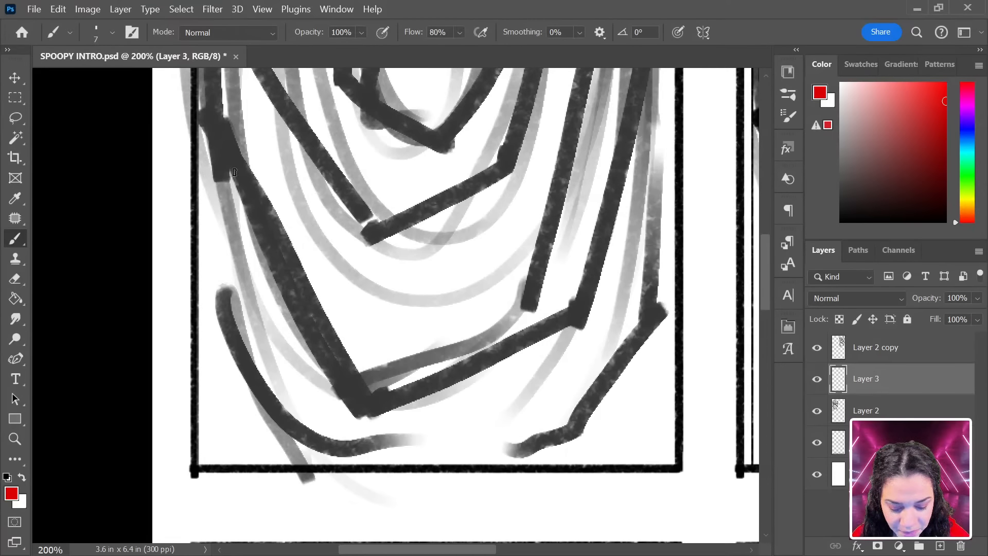
{"action": "mouse_move", "coordinate": [225, 244]}
{"action": "left_mouse_down"}
{"action": "mouse_move", "coordinate": [226, 278]}
{"action": "mouse_move", "coordinate": [243, 272]}
{"action": "left_mouse_up"}
{"action": "left_click_drag", "start_coordinate": [255, 257], "coordinate": [262, 321]}
{"action": "mouse_move", "coordinate": [288, 249]}
{"action": "left_mouse_down"}
{"action": "mouse_move", "coordinate": [294, 324]}
{"action": "mouse_move", "coordinate": [308, 280]}
{"action": "left_mouse_up"}
{"action": "left_click_drag", "start_coordinate": [316, 283], "coordinate": [354, 286]}
{"action": "mouse_move", "coordinate": [367, 247]}
{"action": "left_mouse_down"}
{"action": "mouse_move", "coordinate": [372, 288]}
{"action": "mouse_move", "coordinate": [411, 253]}
{"action": "mouse_move", "coordinate": [445, 300]}
{"action": "left_mouse_up"}
{"action": "left_click_drag", "start_coordinate": [459, 256], "coordinate": [457, 298]}
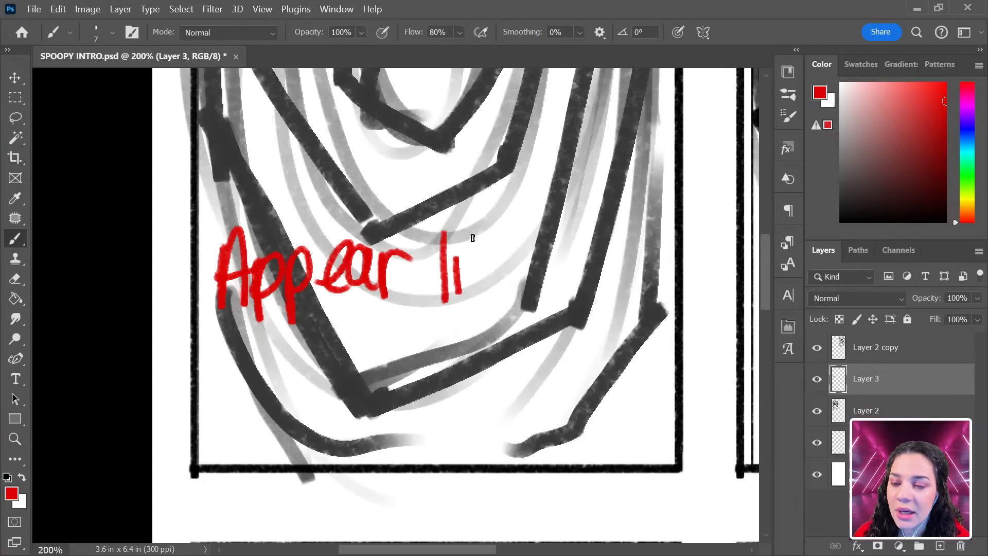
{"action": "left_click_drag", "start_coordinate": [473, 235], "coordinate": [469, 303]}
{"action": "mouse_move", "coordinate": [486, 254]}
{"action": "left_mouse_down"}
{"action": "mouse_move", "coordinate": [487, 294]}
{"action": "mouse_move", "coordinate": [514, 306]}
{"action": "left_mouse_up"}
{"action": "mouse_move", "coordinate": [534, 234]}
{"action": "left_mouse_down"}
{"action": "mouse_move", "coordinate": [561, 231]}
{"action": "mouse_move", "coordinate": [566, 258]}
{"action": "left_mouse_up"}
{"action": "left_click_drag", "start_coordinate": [577, 293], "coordinate": [598, 241]}
{"action": "left_click_drag", "start_coordinate": [605, 234], "coordinate": [600, 314]}
{"action": "left_click_drag", "start_coordinate": [604, 280], "coordinate": [620, 307]}
{"action": "left_click_drag", "start_coordinate": [621, 266], "coordinate": [652, 310]}
{"action": "left_click_drag", "start_coordinate": [646, 263], "coordinate": [626, 310]}
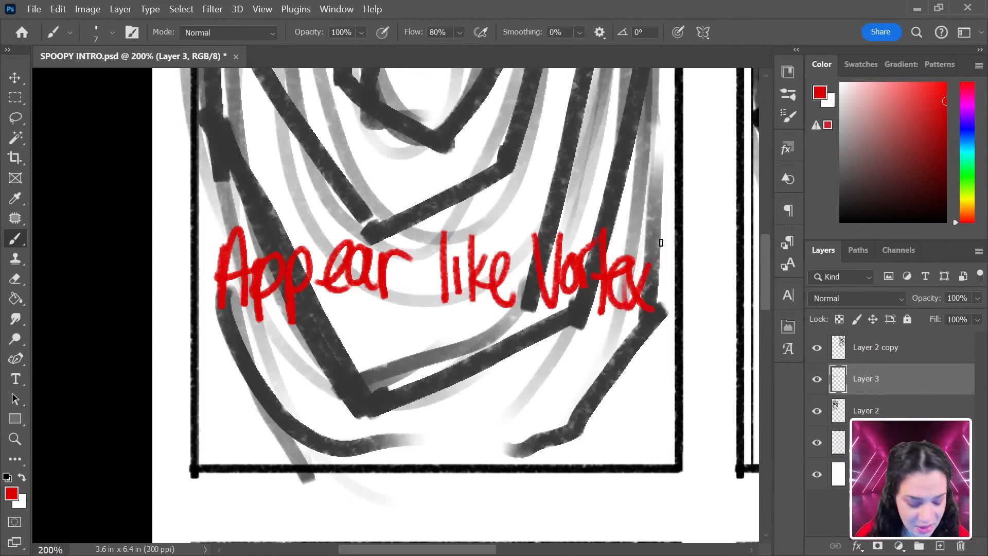
{"action": "left_click_drag", "start_coordinate": [207, 273], "coordinate": [182, 281]}
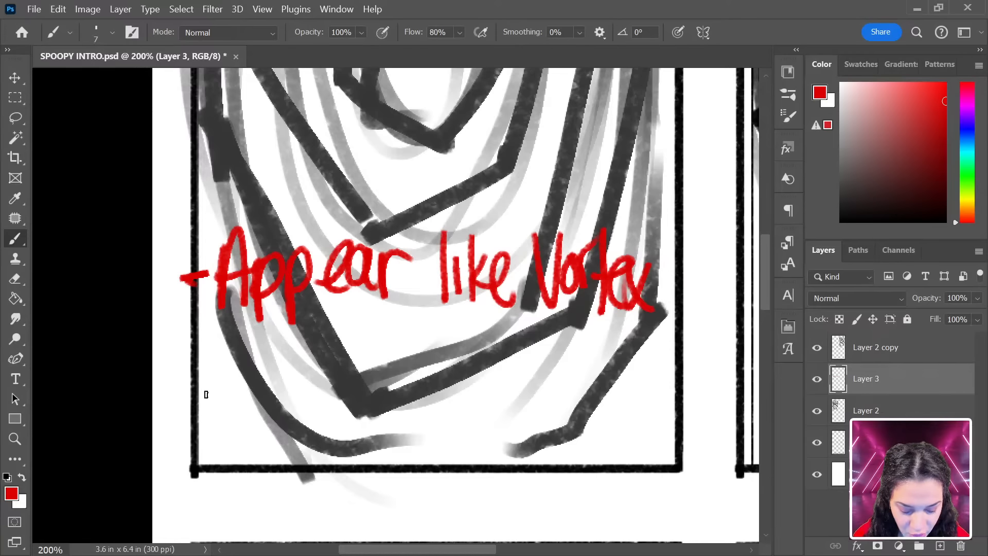
Handwrite "- Breathe effect" and "- Loop" in red below the first note in the upper-left frame.
{"action": "mouse_move", "coordinate": [207, 371]}
{"action": "left_mouse_down"}
{"action": "mouse_move", "coordinate": [183, 379]}
{"action": "mouse_move", "coordinate": [227, 415]}
{"action": "left_mouse_up"}
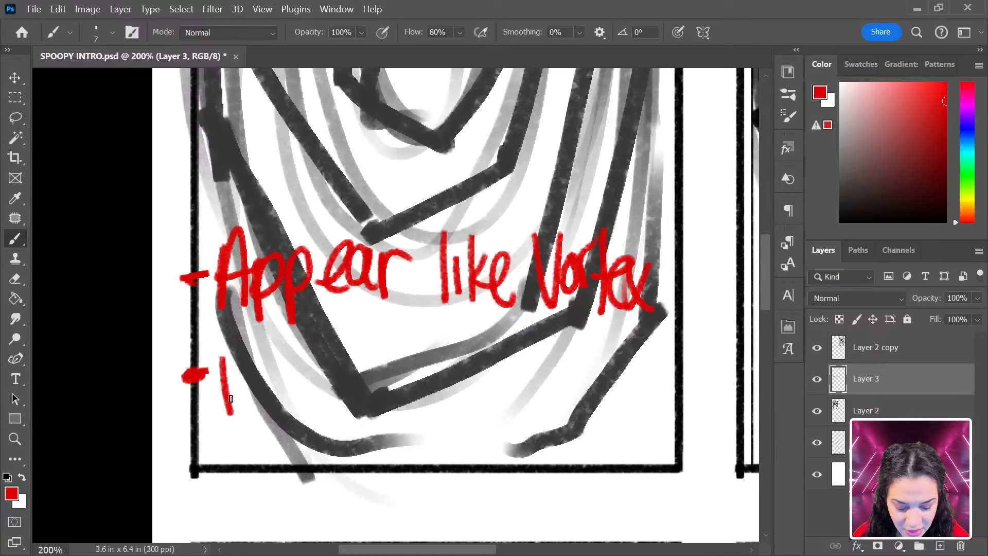
{"action": "mouse_move", "coordinate": [211, 352]}
{"action": "left_mouse_down"}
{"action": "mouse_move", "coordinate": [232, 387]}
{"action": "mouse_move", "coordinate": [280, 390]}
{"action": "mouse_move", "coordinate": [308, 366]}
{"action": "left_mouse_up"}
{"action": "left_click_drag", "start_coordinate": [308, 383], "coordinate": [334, 400]}
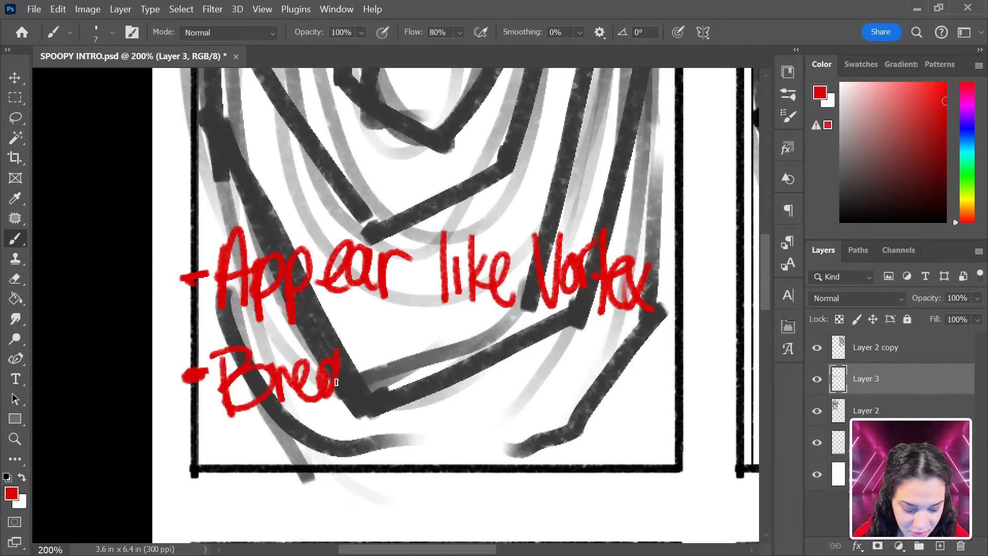
{"action": "left_click_drag", "start_coordinate": [354, 334], "coordinate": [351, 401]}
{"action": "left_click_drag", "start_coordinate": [344, 360], "coordinate": [383, 347]}
{"action": "mouse_move", "coordinate": [367, 342]}
{"action": "left_mouse_down"}
{"action": "mouse_move", "coordinate": [409, 346]}
{"action": "mouse_move", "coordinate": [418, 392]}
{"action": "left_mouse_up"}
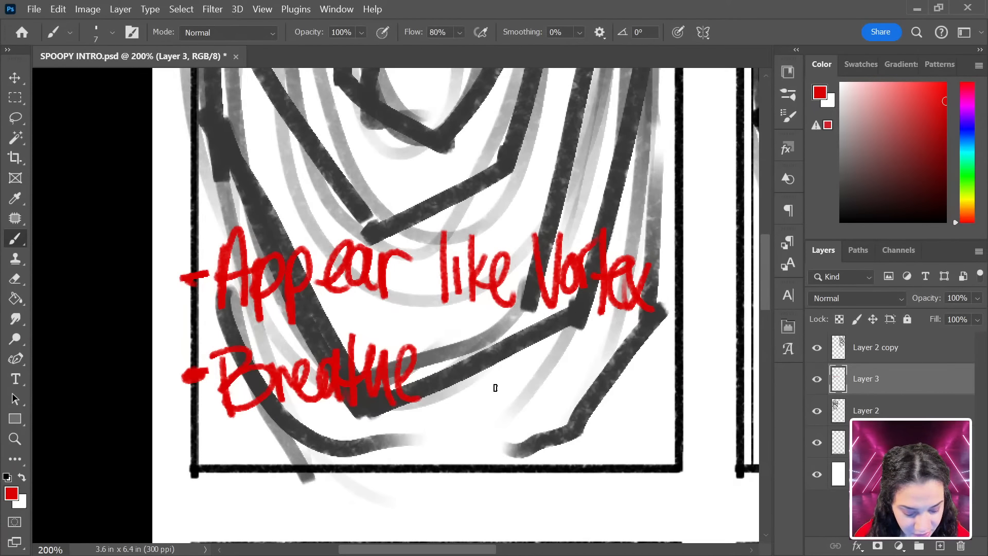
{"action": "mouse_move", "coordinate": [446, 349]}
{"action": "left_mouse_down"}
{"action": "mouse_move", "coordinate": [449, 391]}
{"action": "mouse_move", "coordinate": [479, 392]}
{"action": "left_mouse_up"}
{"action": "mouse_move", "coordinate": [504, 351]}
{"action": "left_mouse_down"}
{"action": "mouse_move", "coordinate": [481, 360]}
{"action": "mouse_move", "coordinate": [491, 405]}
{"action": "left_mouse_up"}
{"action": "mouse_move", "coordinate": [526, 351]}
{"action": "left_mouse_down"}
{"action": "mouse_move", "coordinate": [506, 403]}
{"action": "mouse_move", "coordinate": [517, 379]}
{"action": "left_mouse_up"}
{"action": "left_click_drag", "start_coordinate": [518, 381], "coordinate": [547, 404]}
{"action": "left_click_drag", "start_coordinate": [564, 366], "coordinate": [567, 403]}
{"action": "mouse_move", "coordinate": [580, 335]}
{"action": "left_mouse_down"}
{"action": "mouse_move", "coordinate": [584, 404]}
{"action": "mouse_move", "coordinate": [624, 361]}
{"action": "left_mouse_up"}
{"action": "mouse_move", "coordinate": [176, 444]}
{"action": "left_mouse_down"}
{"action": "mouse_move", "coordinate": [221, 435]}
{"action": "mouse_move", "coordinate": [278, 454]}
{"action": "mouse_move", "coordinate": [286, 438]}
{"action": "mouse_move", "coordinate": [360, 442]}
{"action": "left_mouse_up"}
Fill the bottom background layer with medium gray using the Paint Bucket.
{"action": "key", "text": "ctrl+minus"}
{"action": "key", "text": "ctrl+minus"}
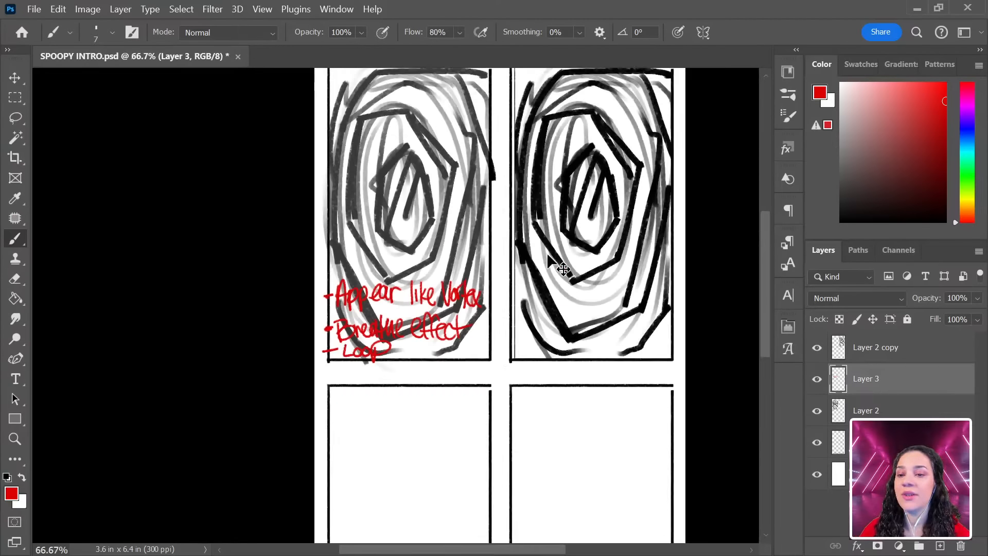
{"action": "key", "text": "ctrl+minus"}
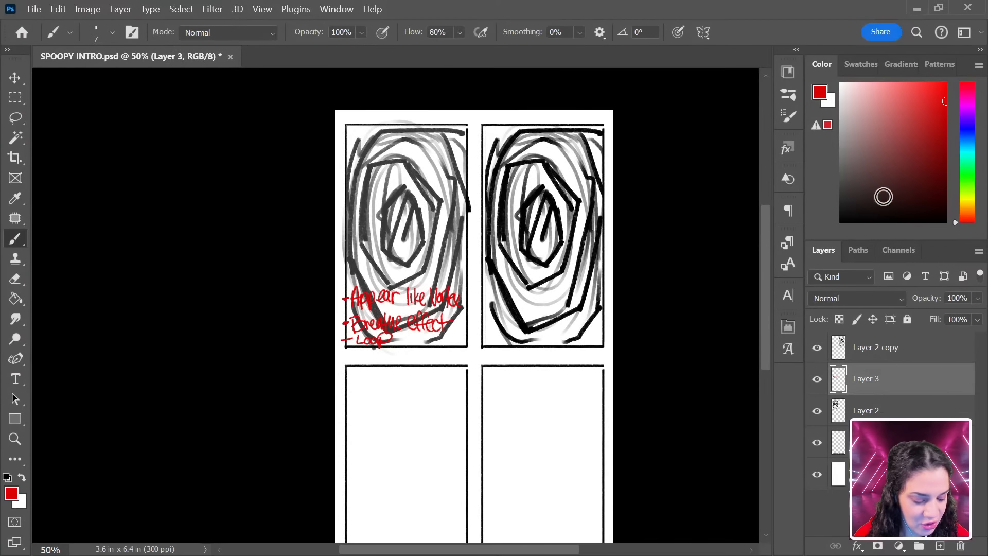
{"action": "left_click", "coordinate": [885, 443]}
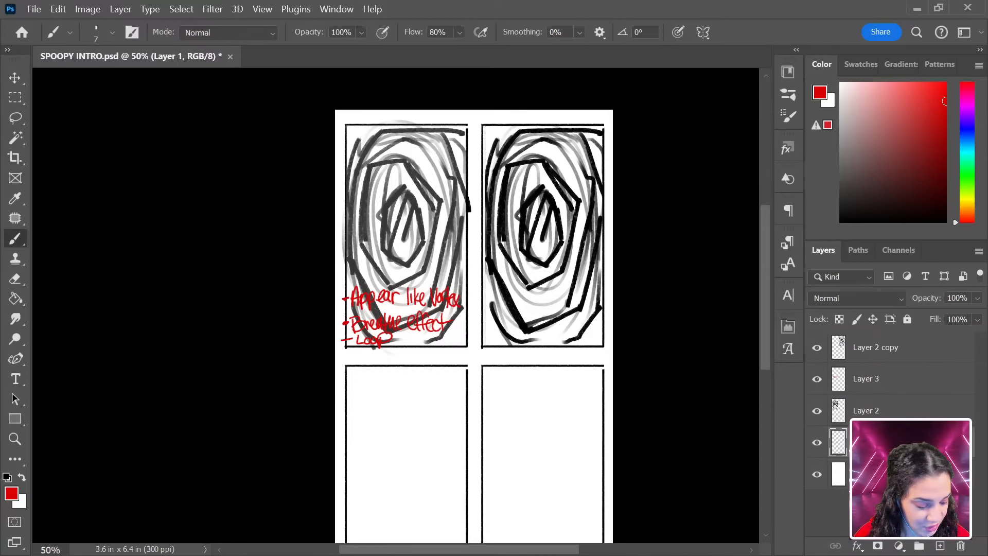
{"action": "left_click", "coordinate": [885, 473]}
{"action": "left_click", "coordinate": [16, 301]}
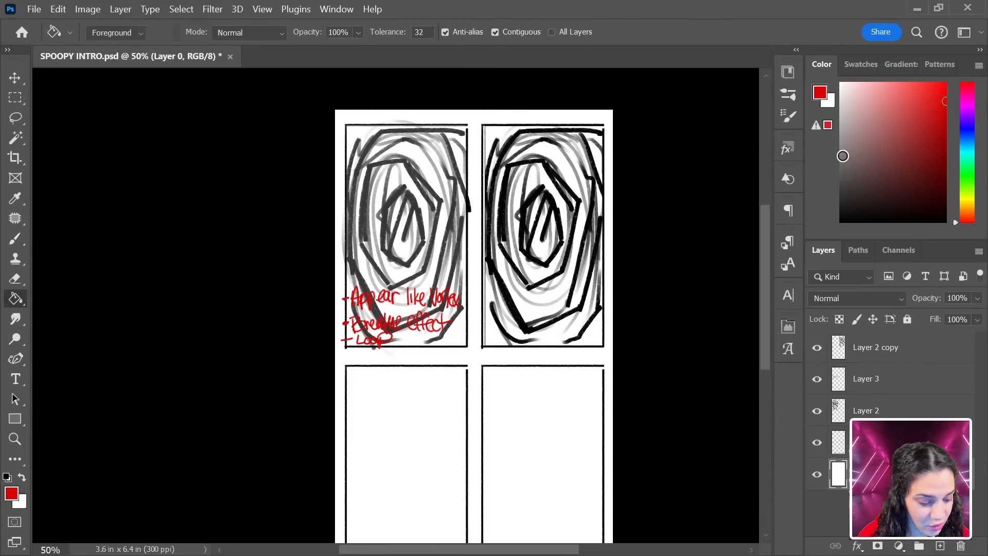
{"action": "left_click", "coordinate": [840, 146]}
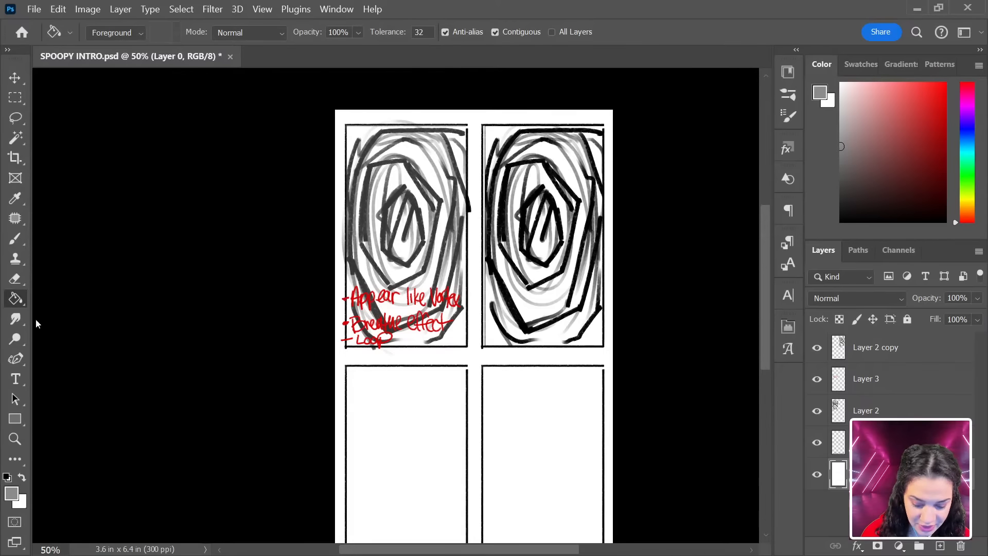
{"action": "left_click", "coordinate": [443, 440]}
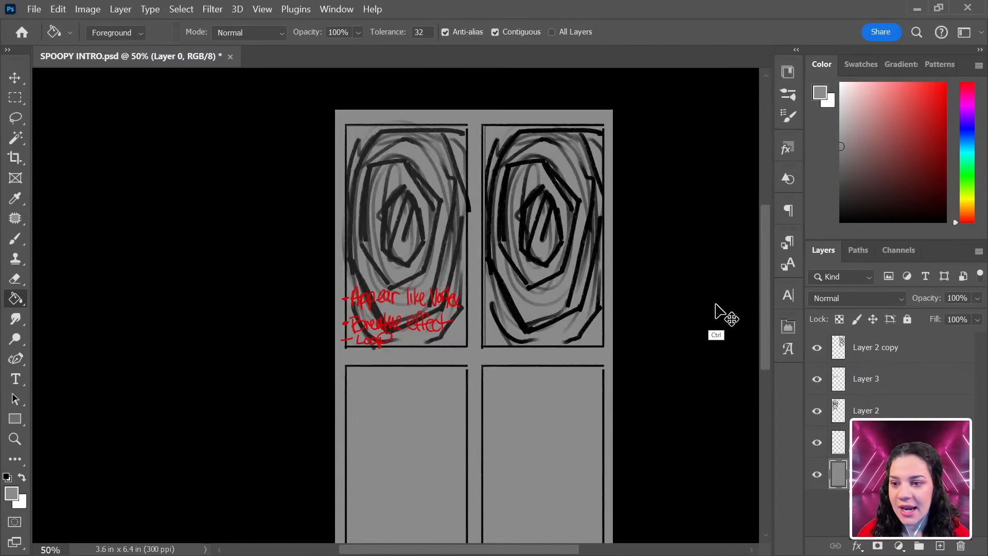
Turn the handwritten notes layer white with Hue/Saturation by setting Lightness to +100.
{"action": "key", "text": "ctrl+plus"}
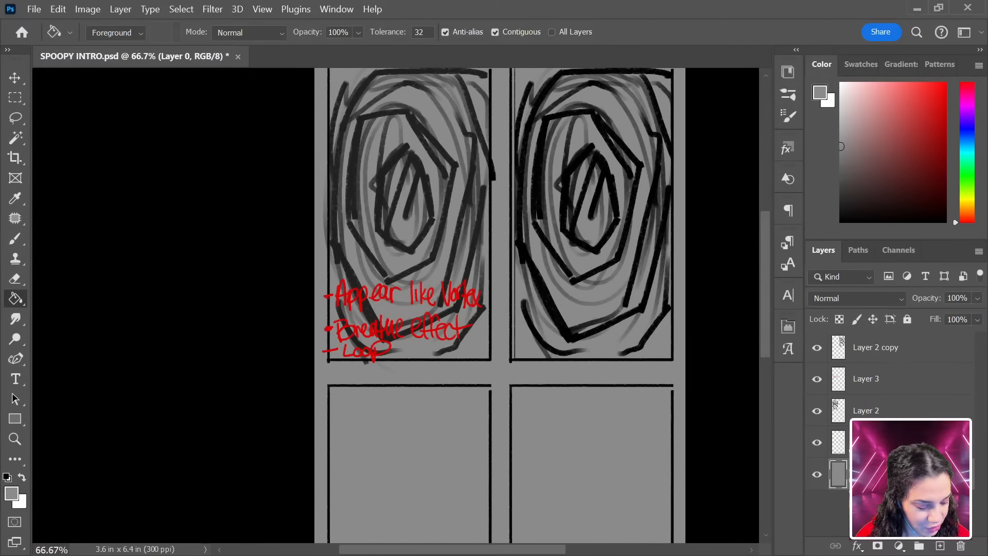
{"action": "left_click", "coordinate": [871, 377]}
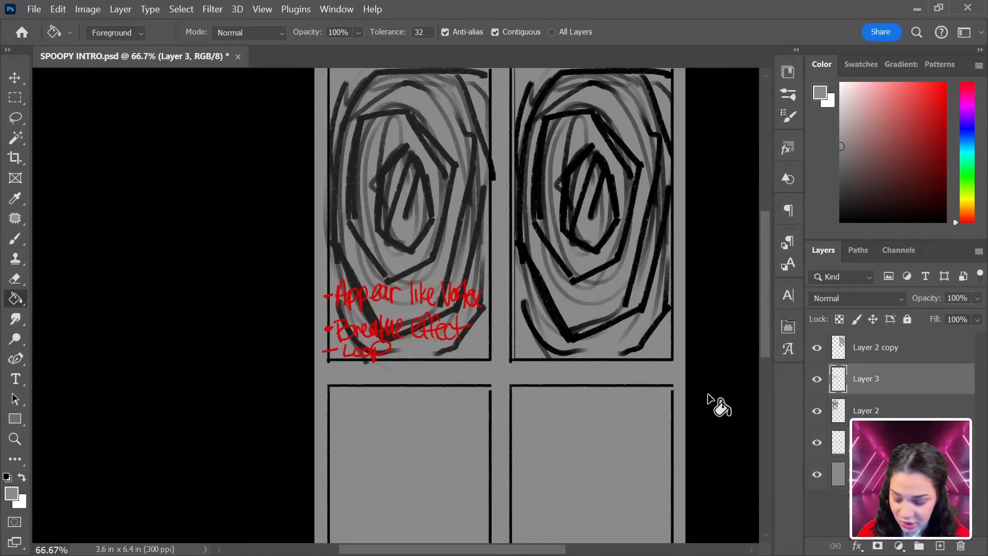
{"action": "key", "text": "ctrl+u"}
{"action": "left_click_drag", "start_coordinate": [748, 364], "coordinate": [834, 354]}
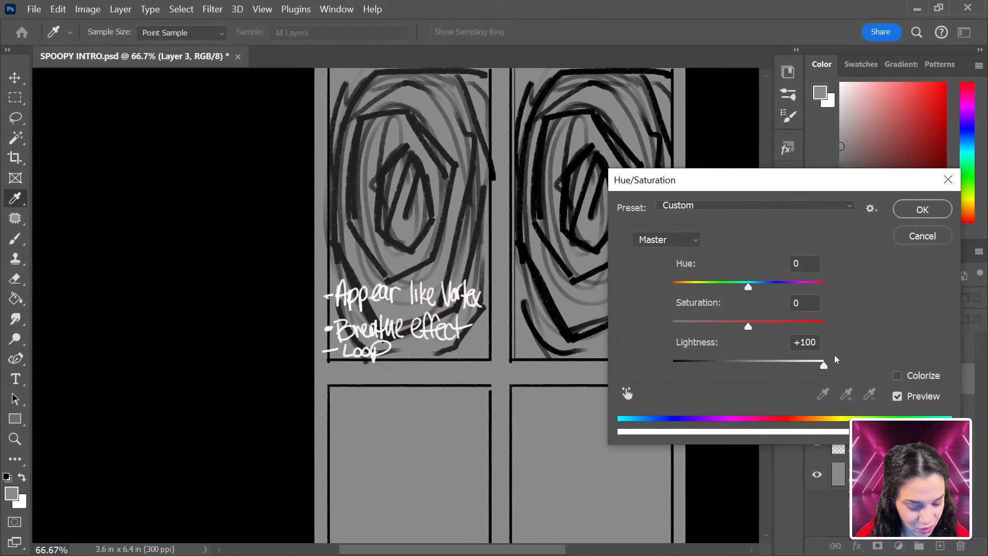
{"action": "left_click", "coordinate": [922, 210]}
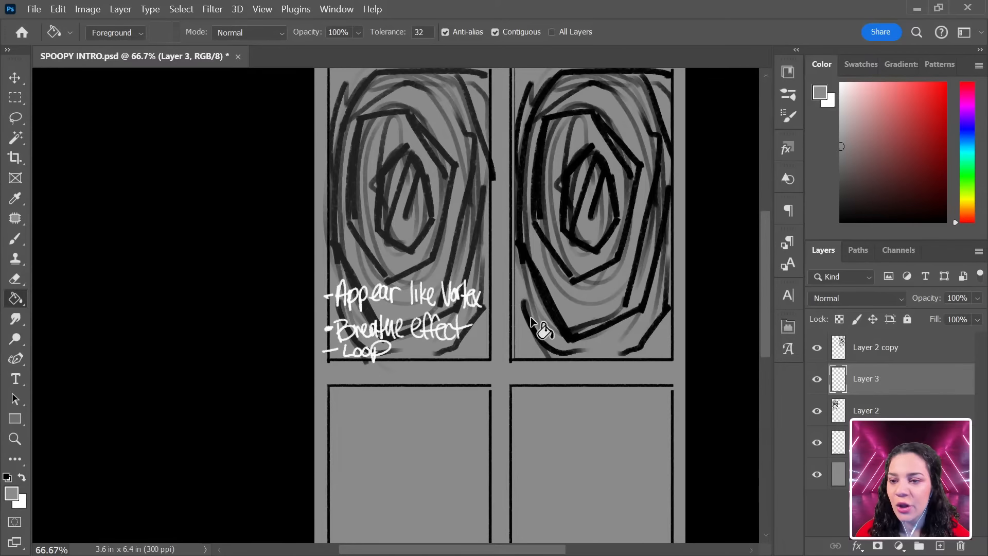
Lower the upper-right sketch layer's opacity to under half and add a new layer above it.
{"action": "left_click", "coordinate": [914, 356]}
{"action": "left_click_drag", "start_coordinate": [582, 273], "coordinate": [487, 333]}
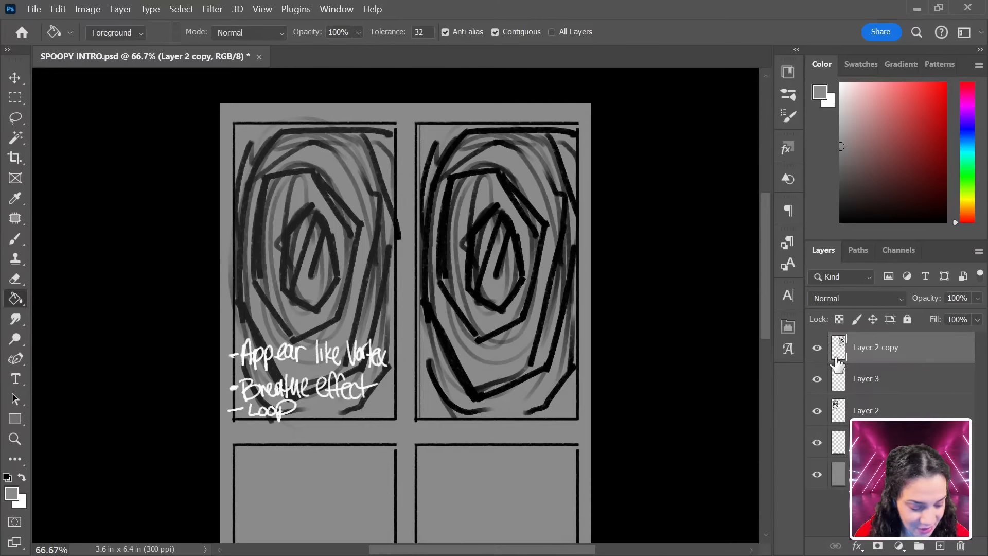
{"action": "left_click", "coordinate": [977, 298]}
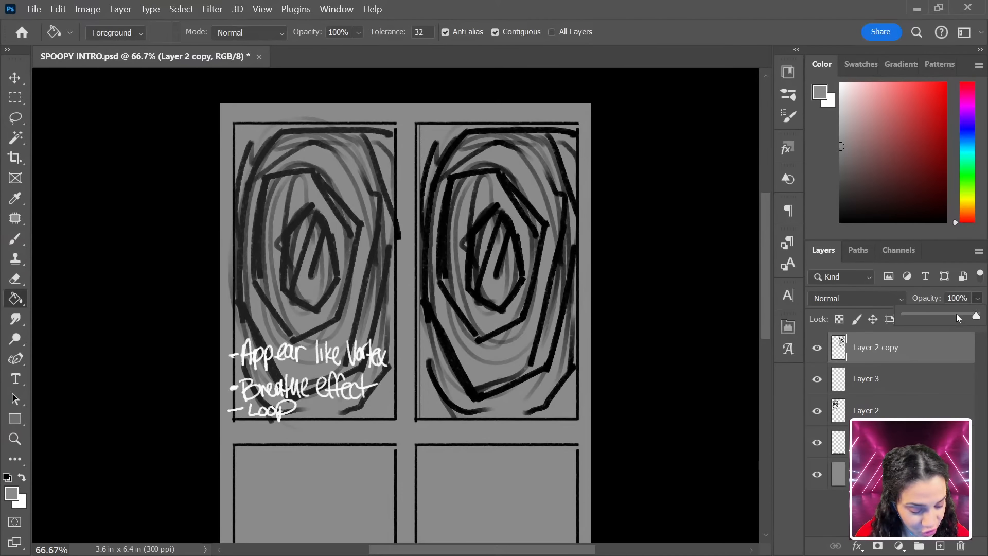
{"action": "left_click", "coordinate": [956, 313]}
{"action": "left_click", "coordinate": [939, 314]}
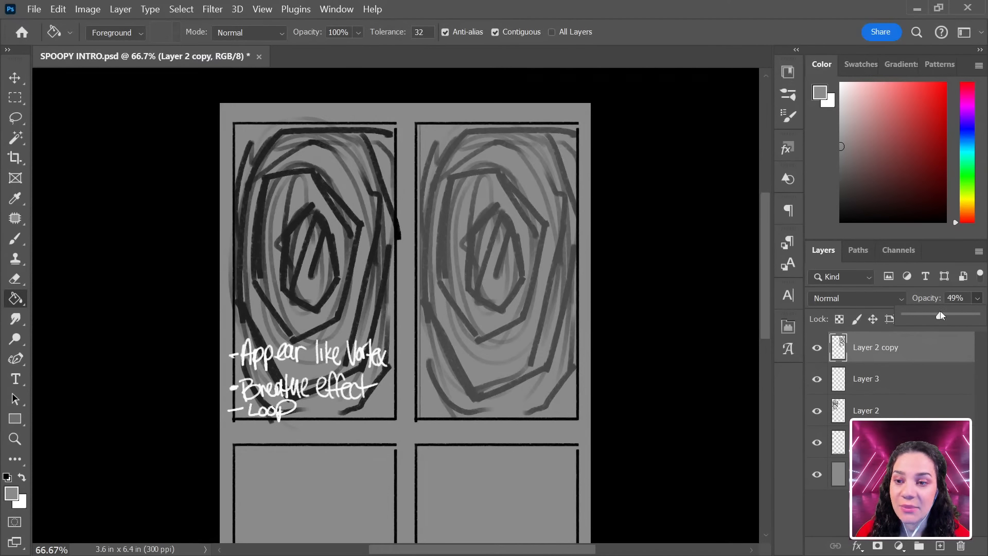
{"action": "left_click", "coordinate": [932, 314]}
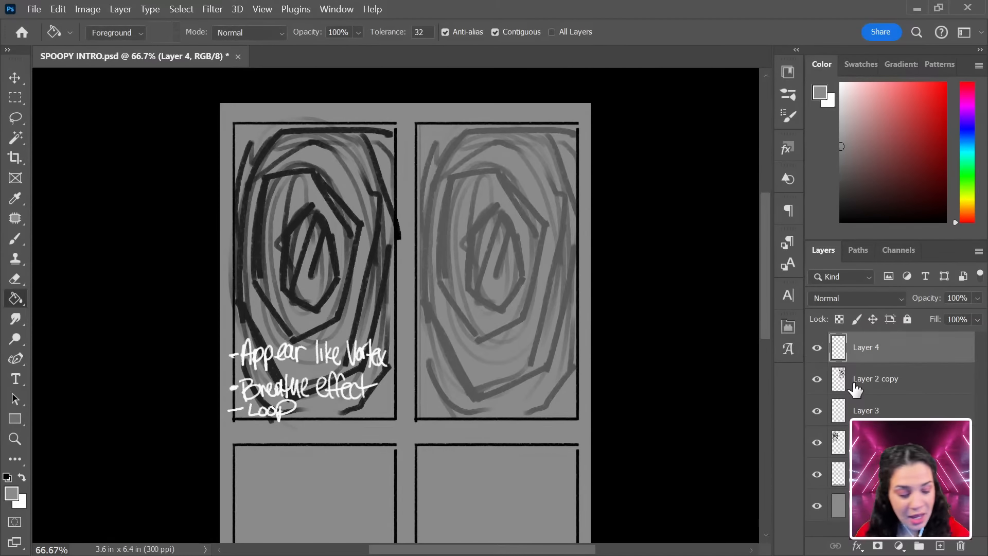
Set up the Brush tool with the default black foreground color and a brush size of 9 on the new layer.
{"action": "key", "text": "d"}
{"action": "key", "text": "ctrl+plus"}
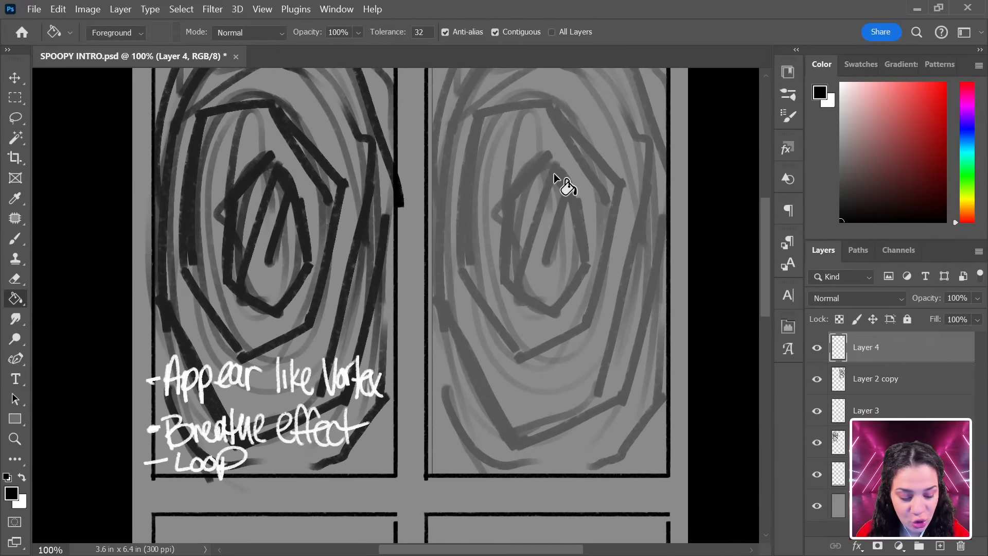
{"action": "key", "text": "b"}
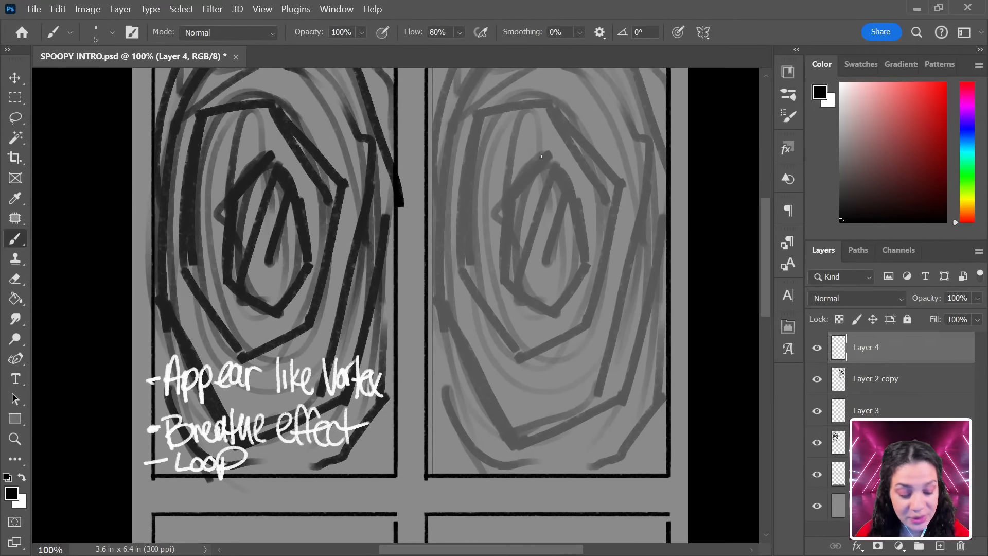
{"action": "key", "text": "bracketright"}
{"action": "key", "text": "bracketright"}
{"action": "key", "text": "bracketright"}
{"action": "key", "text": "bracketright"}
{"action": "key", "text": "bracketright"}
{"action": "key", "text": "bracketright"}
{"action": "key", "text": "bracketright"}
{"action": "key", "text": "bracketright"}
{"action": "mouse_move", "coordinate": [602, 205]}
{"action": "left_mouse_down"}
{"action": "mouse_move", "coordinate": [568, 264]}
{"action": "mouse_move", "coordinate": [580, 236]}
{"action": "left_mouse_up"}
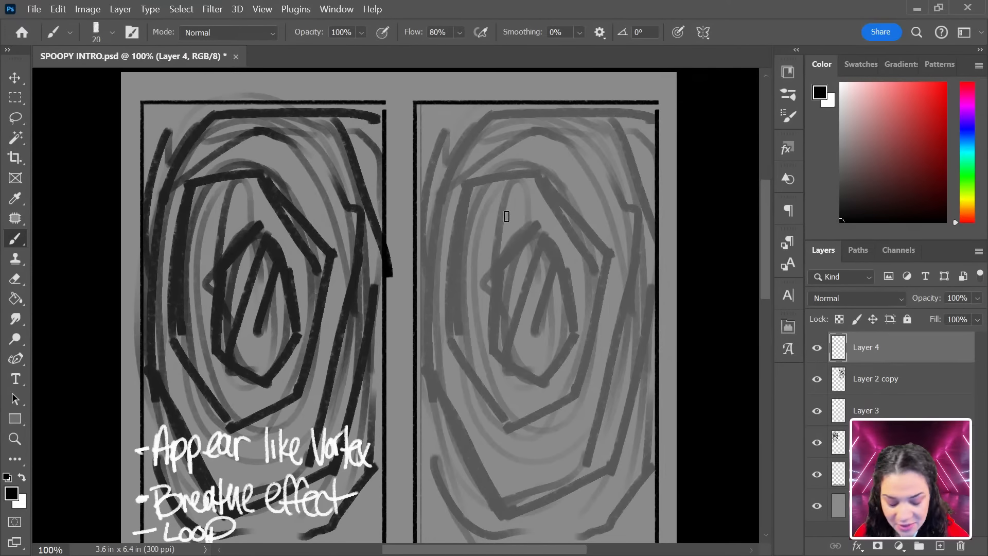
{"action": "key", "text": "bracketleft"}
{"action": "key", "text": "bracketleft"}
{"action": "key", "text": "bracketleft"}
{"action": "key", "text": "bracketleft"}
{"action": "key", "text": "ctrl+equal"}
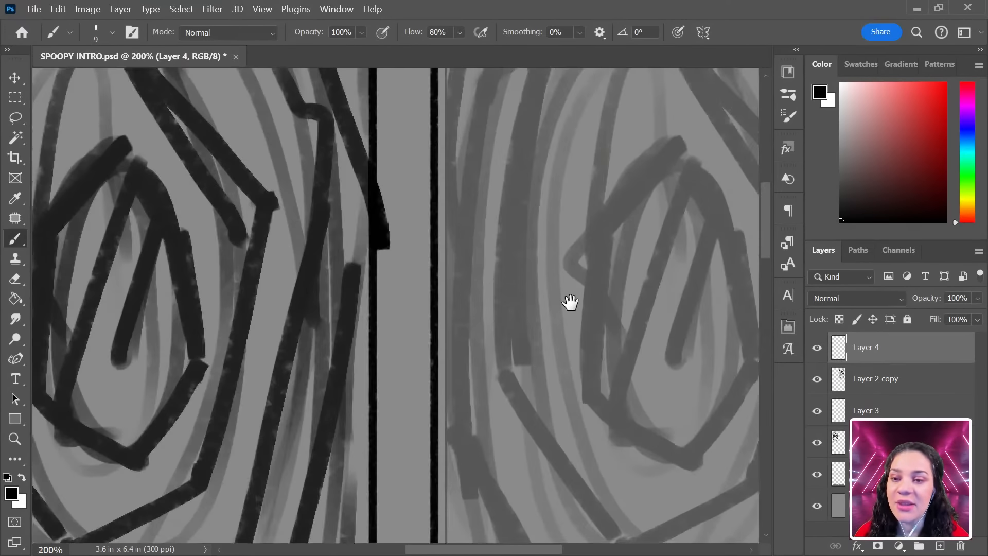
{"action": "left_click_drag", "start_coordinate": [567, 298], "coordinate": [430, 214]}
{"action": "key", "text": "ctrl+minus"}
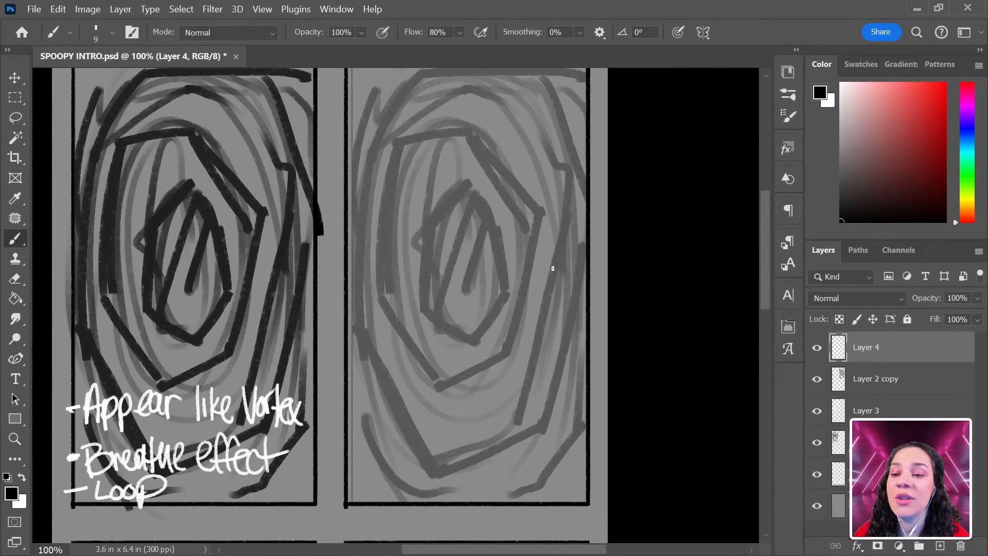
{"action": "left_click_drag", "start_coordinate": [527, 214], "coordinate": [558, 288]}
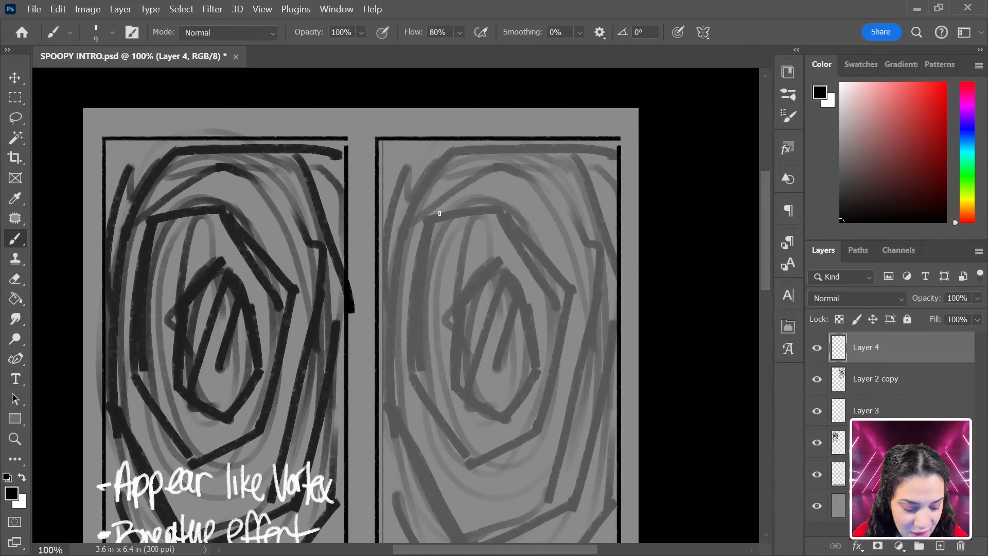
Handwrite "TITLE" in black across the upper part of the upper-right frame.
{"action": "mouse_move", "coordinate": [424, 211]}
{"action": "left_mouse_down"}
{"action": "mouse_move", "coordinate": [448, 213]}
{"action": "mouse_move", "coordinate": [447, 264]}
{"action": "left_mouse_up"}
{"action": "mouse_move", "coordinate": [471, 224]}
{"action": "left_mouse_down"}
{"action": "mouse_move", "coordinate": [472, 266]}
{"action": "mouse_move", "coordinate": [506, 223]}
{"action": "left_mouse_up"}
{"action": "mouse_move", "coordinate": [496, 226]}
{"action": "left_mouse_down"}
{"action": "mouse_move", "coordinate": [496, 263]}
{"action": "mouse_move", "coordinate": [530, 258]}
{"action": "left_mouse_up"}
{"action": "mouse_move", "coordinate": [535, 224]}
{"action": "left_mouse_down"}
{"action": "mouse_move", "coordinate": [555, 251]}
{"action": "mouse_move", "coordinate": [557, 218]}
{"action": "left_mouse_up"}
{"action": "left_click_drag", "start_coordinate": [536, 239], "coordinate": [546, 237]}
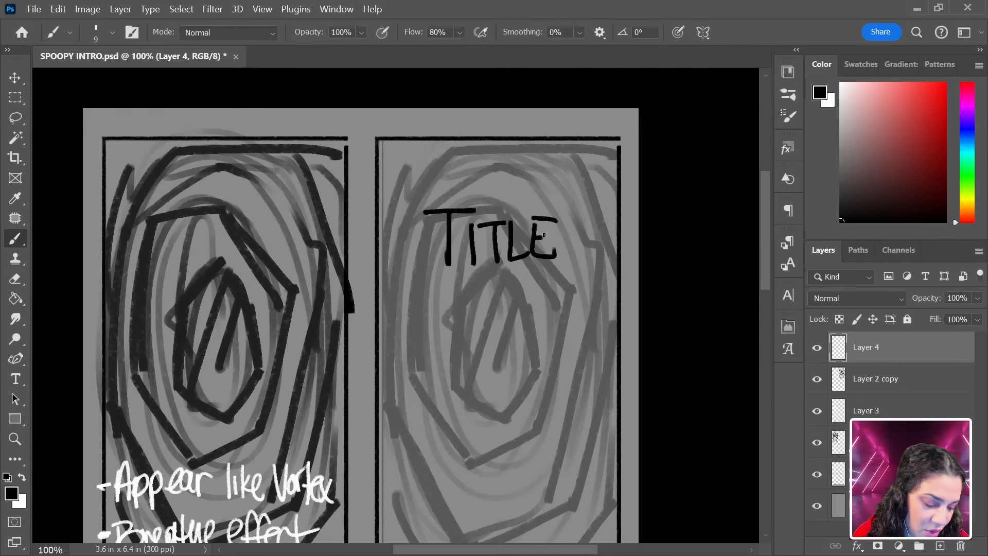
Draw a small black star above the start of the handwritten title and underline the title.
{"action": "left_click_drag", "start_coordinate": [419, 168], "coordinate": [422, 203]}
{"action": "mouse_move", "coordinate": [407, 181]}
{"action": "left_mouse_down"}
{"action": "mouse_move", "coordinate": [428, 196]}
{"action": "mouse_move", "coordinate": [417, 173]}
{"action": "mouse_move", "coordinate": [407, 199]}
{"action": "left_mouse_up"}
{"action": "mouse_move", "coordinate": [530, 284]}
{"action": "left_mouse_down"}
{"action": "mouse_move", "coordinate": [509, 222]}
{"action": "mouse_move", "coordinate": [502, 249]}
{"action": "left_mouse_up"}
{"action": "left_click_drag", "start_coordinate": [499, 291], "coordinate": [520, 262]}
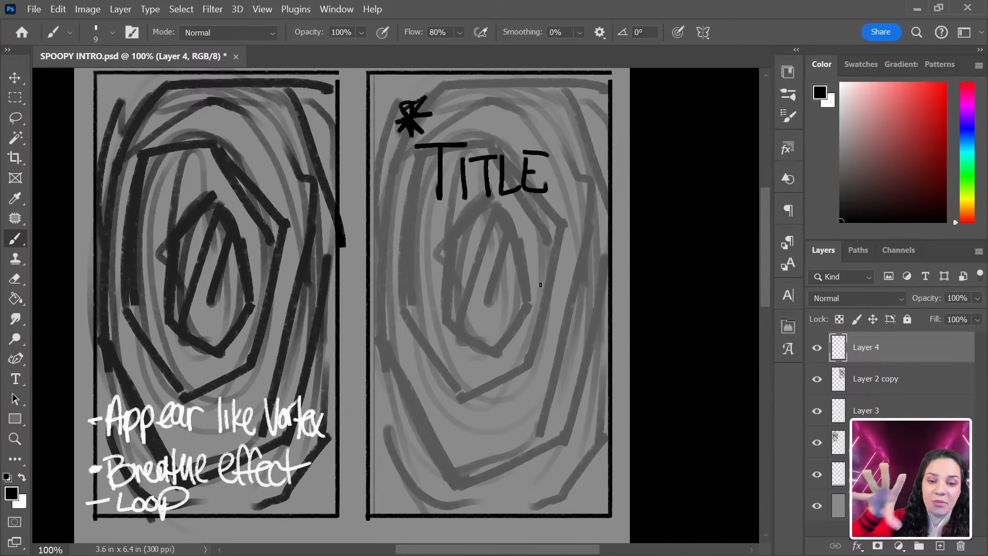
{"action": "left_click_drag", "start_coordinate": [438, 204], "coordinate": [542, 200]}
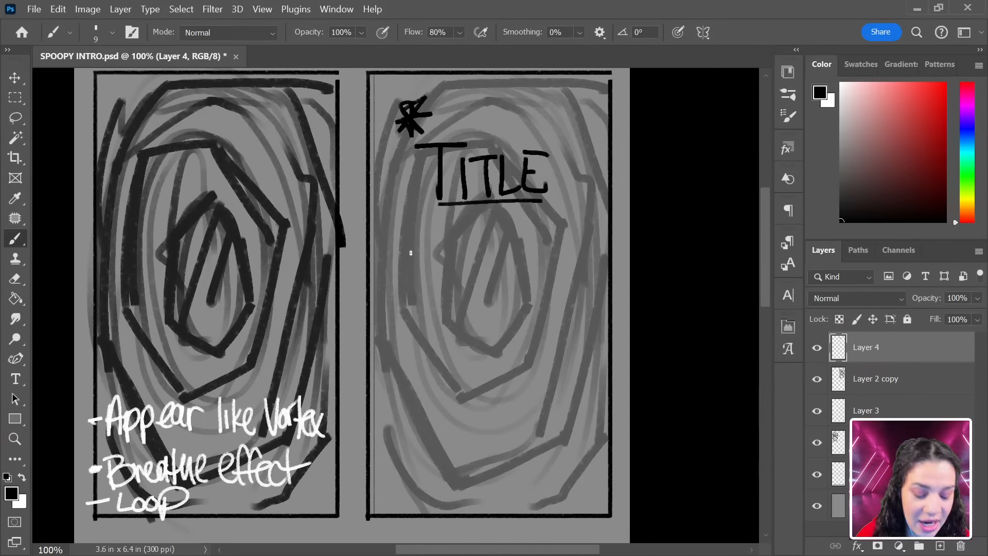
{"action": "mouse_move", "coordinate": [520, 243]}
{"action": "left_mouse_down"}
{"action": "mouse_move", "coordinate": [531, 256]}
{"action": "mouse_move", "coordinate": [529, 236]}
{"action": "mouse_move", "coordinate": [533, 247]}
{"action": "left_mouse_up"}
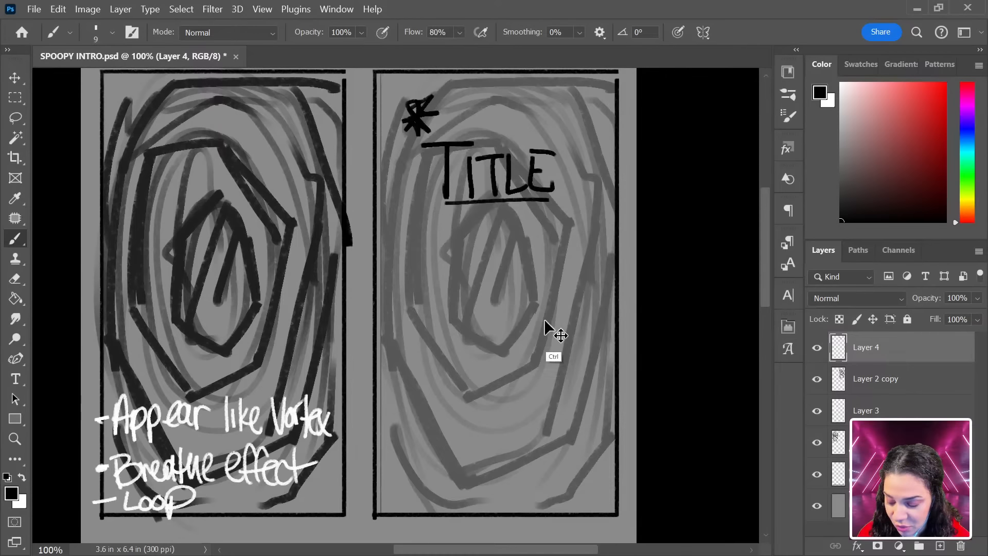
Move the title and star sketch down below the middle of the upper-right frame with Free Transform.
{"action": "key", "text": "ctrl+t"}
{"action": "left_click_drag", "start_coordinate": [516, 201], "coordinate": [522, 357]}
{"action": "key", "text": "Return"}
Sketch a large, loose black circle with repeated strokes above the title in the upper-right frame.
{"action": "mouse_move", "coordinate": [531, 211]}
{"action": "left_mouse_down"}
{"action": "mouse_move", "coordinate": [492, 152]}
{"action": "mouse_move", "coordinate": [429, 273]}
{"action": "mouse_move", "coordinate": [553, 310]}
{"action": "mouse_move", "coordinate": [554, 188]}
{"action": "mouse_move", "coordinate": [426, 210]}
{"action": "mouse_move", "coordinate": [496, 328]}
{"action": "mouse_move", "coordinate": [576, 228]}
{"action": "mouse_move", "coordinate": [488, 153]}
{"action": "mouse_move", "coordinate": [423, 293]}
{"action": "mouse_move", "coordinate": [565, 295]}
{"action": "mouse_move", "coordinate": [535, 155]}
{"action": "mouse_move", "coordinate": [414, 242]}
{"action": "mouse_move", "coordinate": [422, 274]}
{"action": "mouse_move", "coordinate": [476, 152]}
{"action": "mouse_move", "coordinate": [543, 315]}
{"action": "left_mouse_up"}
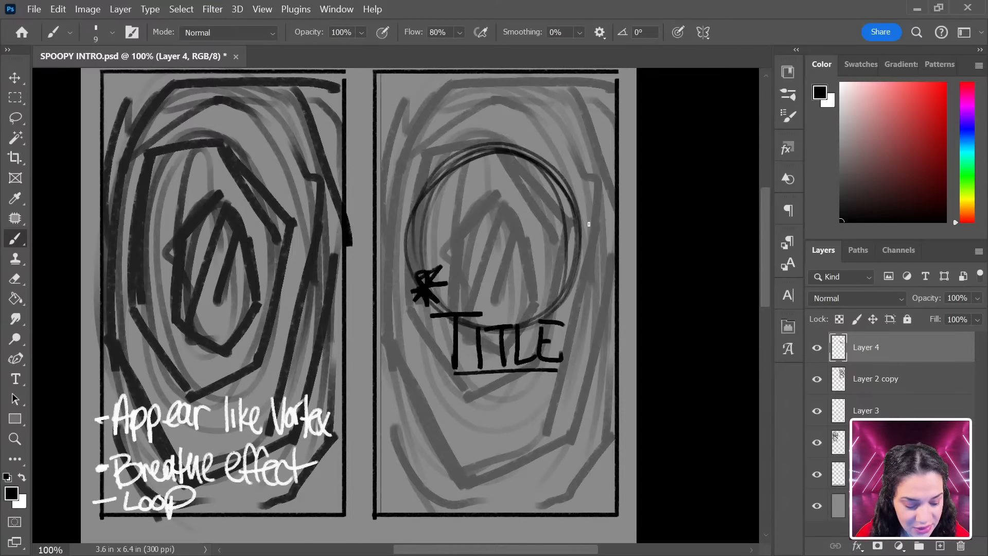
{"action": "mouse_move", "coordinate": [588, 223]}
{"action": "left_mouse_down"}
{"action": "mouse_move", "coordinate": [534, 328]}
{"action": "mouse_move", "coordinate": [582, 288]}
{"action": "mouse_move", "coordinate": [572, 172]}
{"action": "mouse_move", "coordinate": [415, 190]}
{"action": "left_mouse_up"}
{"action": "mouse_move", "coordinate": [533, 161]}
{"action": "left_mouse_down"}
{"action": "mouse_move", "coordinate": [430, 177]}
{"action": "mouse_move", "coordinate": [453, 332]}
{"action": "left_mouse_up"}
{"action": "mouse_move", "coordinate": [585, 233]}
{"action": "left_mouse_down"}
{"action": "mouse_move", "coordinate": [529, 145]}
{"action": "mouse_move", "coordinate": [435, 152]}
{"action": "mouse_move", "coordinate": [531, 147]}
{"action": "mouse_move", "coordinate": [497, 147]}
{"action": "mouse_move", "coordinate": [576, 221]}
{"action": "left_mouse_up"}
{"action": "mouse_move", "coordinate": [524, 154]}
{"action": "left_mouse_down"}
{"action": "mouse_move", "coordinate": [549, 166]}
{"action": "mouse_move", "coordinate": [590, 227]}
{"action": "mouse_move", "coordinate": [563, 312]}
{"action": "mouse_move", "coordinate": [417, 221]}
{"action": "left_mouse_up"}
{"action": "mouse_move", "coordinate": [491, 146]}
{"action": "left_mouse_down"}
{"action": "mouse_move", "coordinate": [419, 187]}
{"action": "mouse_move", "coordinate": [404, 250]}
{"action": "left_mouse_up"}
{"action": "left_click_drag", "start_coordinate": [460, 152], "coordinate": [519, 308]}
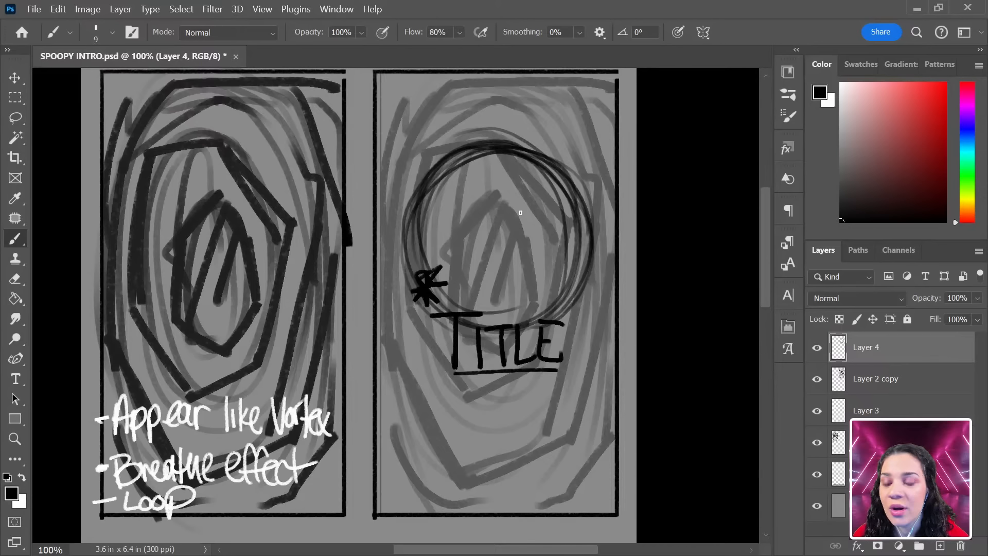
Scribble zigzag hatching inside the circle and draw a second star at its upper-left edge.
{"action": "mouse_move", "coordinate": [456, 198]}
{"action": "left_mouse_down"}
{"action": "mouse_move", "coordinate": [535, 206]}
{"action": "mouse_move", "coordinate": [509, 291]}
{"action": "mouse_move", "coordinate": [568, 256]}
{"action": "left_mouse_up"}
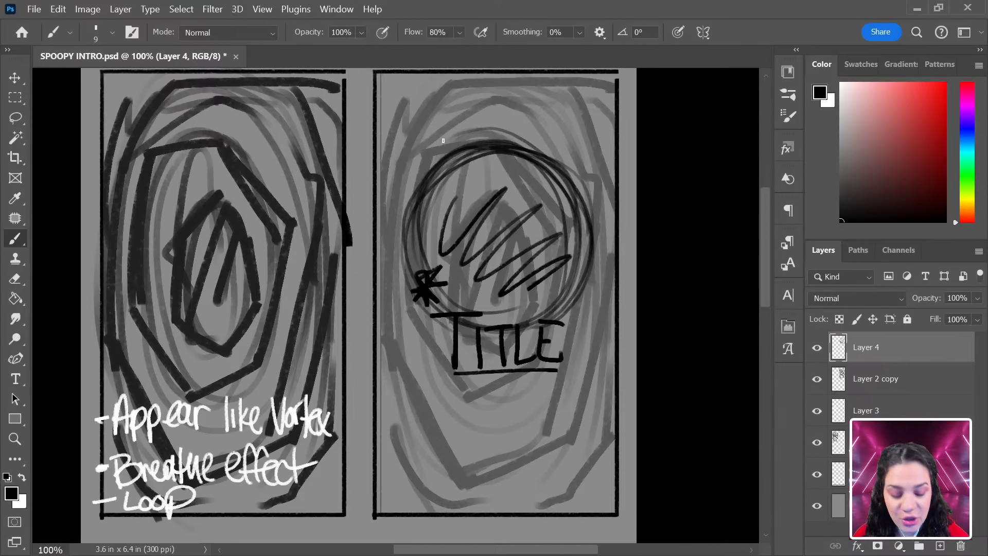
{"action": "left_click_drag", "start_coordinate": [449, 127], "coordinate": [453, 156]}
{"action": "mouse_move", "coordinate": [414, 150]}
{"action": "left_mouse_down"}
{"action": "mouse_move", "coordinate": [472, 137]}
{"action": "mouse_move", "coordinate": [458, 154]}
{"action": "mouse_move", "coordinate": [427, 163]}
{"action": "left_mouse_up"}
{"action": "mouse_move", "coordinate": [558, 284]}
{"action": "left_mouse_down"}
{"action": "mouse_move", "coordinate": [545, 230]}
{"action": "mouse_move", "coordinate": [544, 274]}
{"action": "left_mouse_up"}
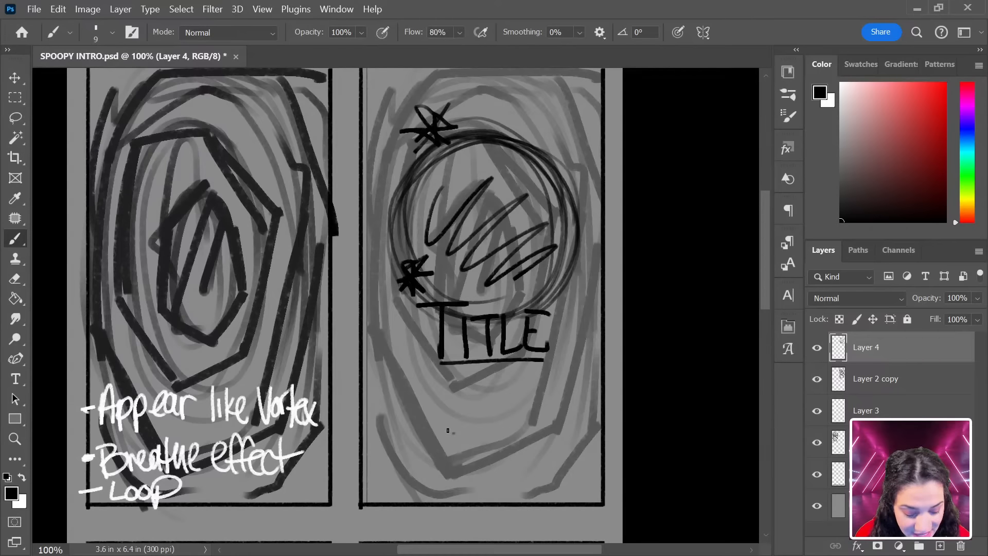
Draw two "@" handle placeholders with squiggly lines below the title and outline them with a thin box.
{"action": "mouse_move", "coordinate": [451, 424]}
{"action": "left_mouse_down"}
{"action": "mouse_move", "coordinate": [456, 450]}
{"action": "mouse_move", "coordinate": [472, 435]}
{"action": "mouse_move", "coordinate": [530, 420]}
{"action": "left_mouse_up"}
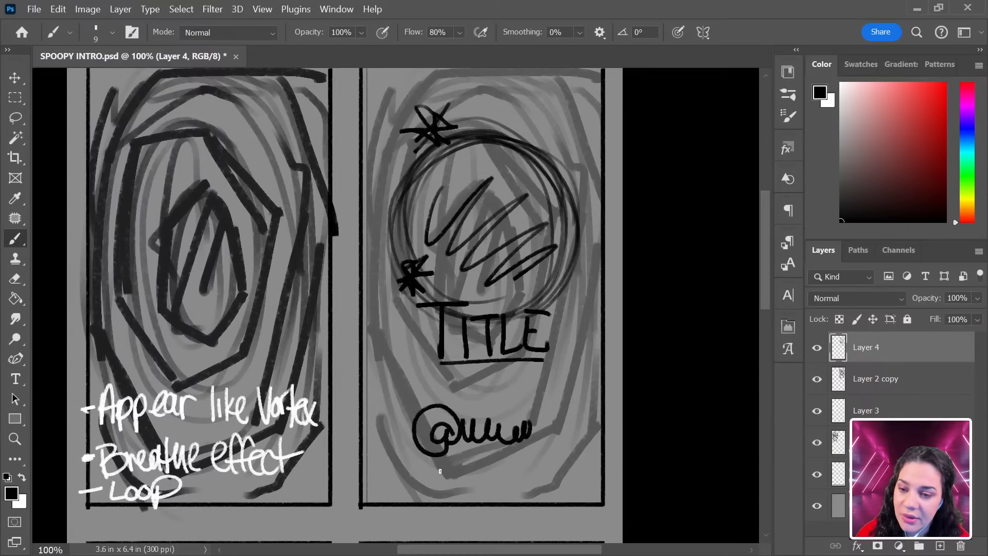
{"action": "mouse_move", "coordinate": [440, 470]}
{"action": "left_mouse_down"}
{"action": "mouse_move", "coordinate": [430, 492]}
{"action": "mouse_move", "coordinate": [467, 460]}
{"action": "mouse_move", "coordinate": [536, 468]}
{"action": "left_mouse_up"}
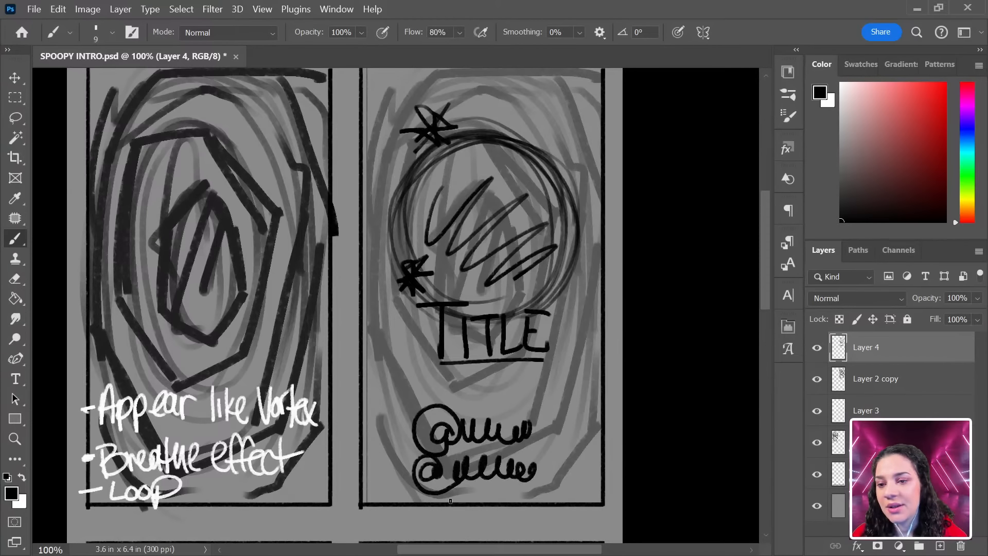
{"action": "mouse_move", "coordinate": [527, 405]}
{"action": "left_mouse_down"}
{"action": "mouse_move", "coordinate": [399, 413]}
{"action": "mouse_move", "coordinate": [396, 486]}
{"action": "mouse_move", "coordinate": [499, 503]}
{"action": "mouse_move", "coordinate": [554, 495]}
{"action": "mouse_move", "coordinate": [549, 400]}
{"action": "mouse_move", "coordinate": [458, 401]}
{"action": "mouse_move", "coordinate": [391, 435]}
{"action": "mouse_move", "coordinate": [408, 488]}
{"action": "mouse_move", "coordinate": [536, 498]}
{"action": "left_mouse_up"}
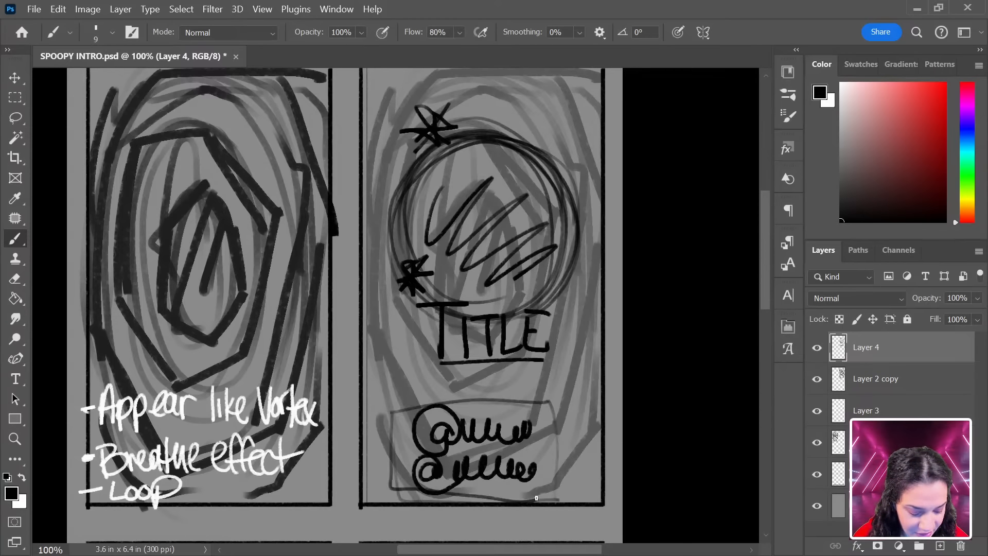
Draw a small downward-pointing triangle in the frame's upper-right corner and add faint arcs around the large circle.
{"action": "key", "text": "space"}
{"action": "left_click_drag", "start_coordinate": [579, 367], "coordinate": [579, 395]}
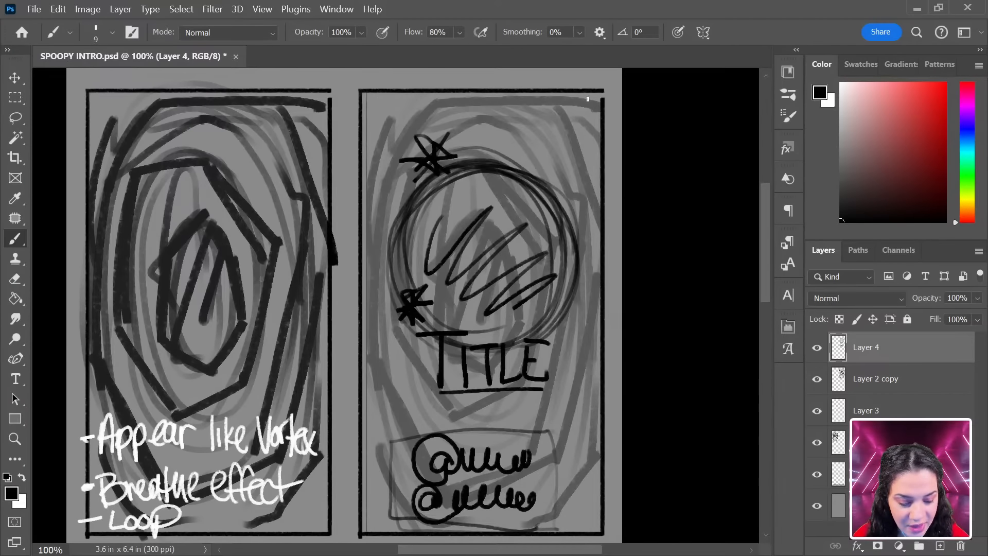
{"action": "mouse_move", "coordinate": [587, 99]}
{"action": "left_mouse_down"}
{"action": "mouse_move", "coordinate": [554, 106]}
{"action": "mouse_move", "coordinate": [588, 103]}
{"action": "mouse_move", "coordinate": [555, 106]}
{"action": "mouse_move", "coordinate": [571, 123]}
{"action": "mouse_move", "coordinate": [567, 104]}
{"action": "mouse_move", "coordinate": [578, 134]}
{"action": "mouse_move", "coordinate": [587, 106]}
{"action": "mouse_move", "coordinate": [576, 103]}
{"action": "mouse_move", "coordinate": [594, 103]}
{"action": "mouse_move", "coordinate": [557, 101]}
{"action": "mouse_move", "coordinate": [596, 101]}
{"action": "mouse_move", "coordinate": [573, 140]}
{"action": "mouse_move", "coordinate": [559, 105]}
{"action": "mouse_move", "coordinate": [574, 139]}
{"action": "left_mouse_up"}
{"action": "mouse_move", "coordinate": [628, 346]}
{"action": "left_mouse_down"}
{"action": "mouse_move", "coordinate": [622, 311]}
{"action": "mouse_move", "coordinate": [630, 370]}
{"action": "mouse_move", "coordinate": [638, 340]}
{"action": "left_mouse_up"}
{"action": "left_click_drag", "start_coordinate": [566, 257], "coordinate": [565, 257]}
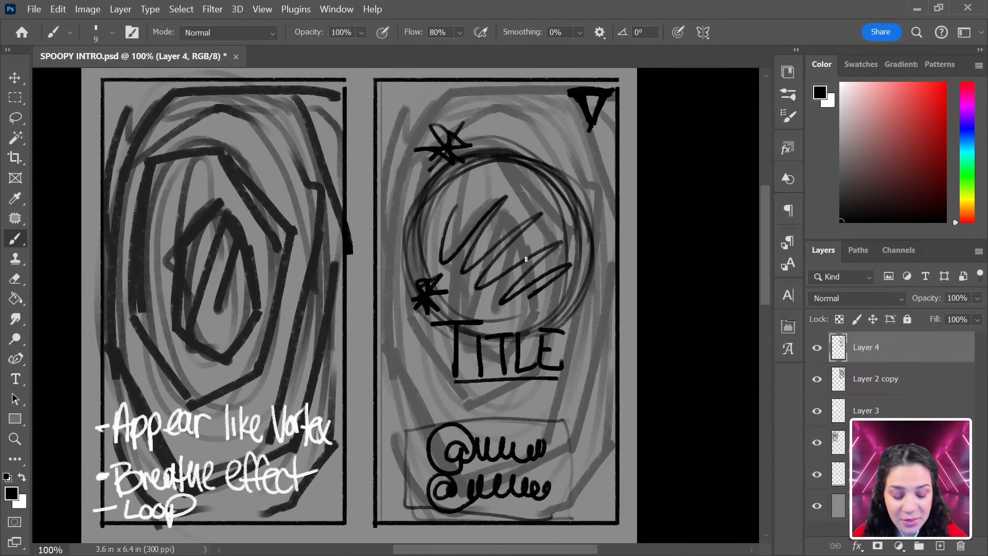
{"action": "mouse_move", "coordinate": [506, 151]}
{"action": "left_mouse_down"}
{"action": "mouse_move", "coordinate": [396, 233]}
{"action": "mouse_move", "coordinate": [465, 161]}
{"action": "mouse_move", "coordinate": [534, 181]}
{"action": "mouse_move", "coordinate": [485, 185]}
{"action": "left_mouse_up"}
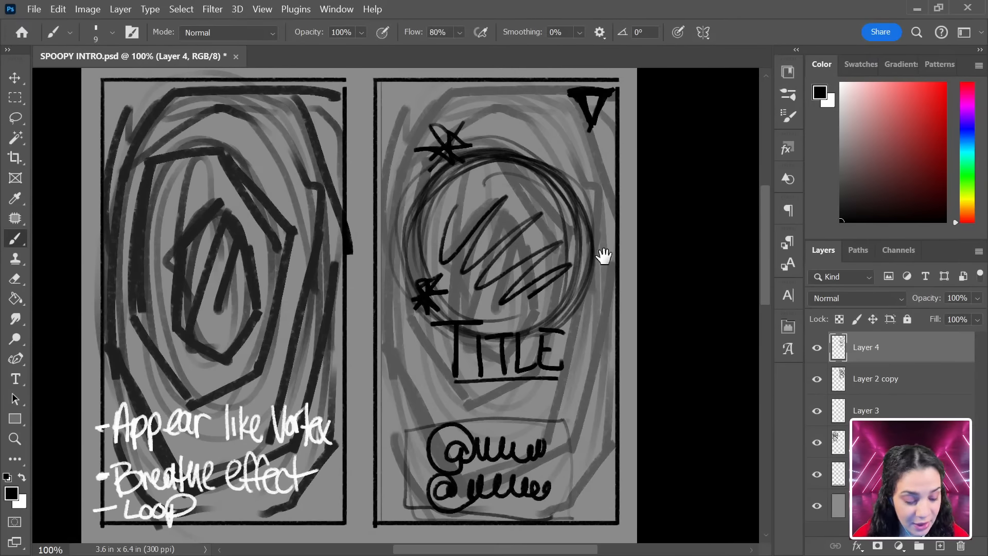
{"action": "left_click_drag", "start_coordinate": [603, 256], "coordinate": [591, 207]}
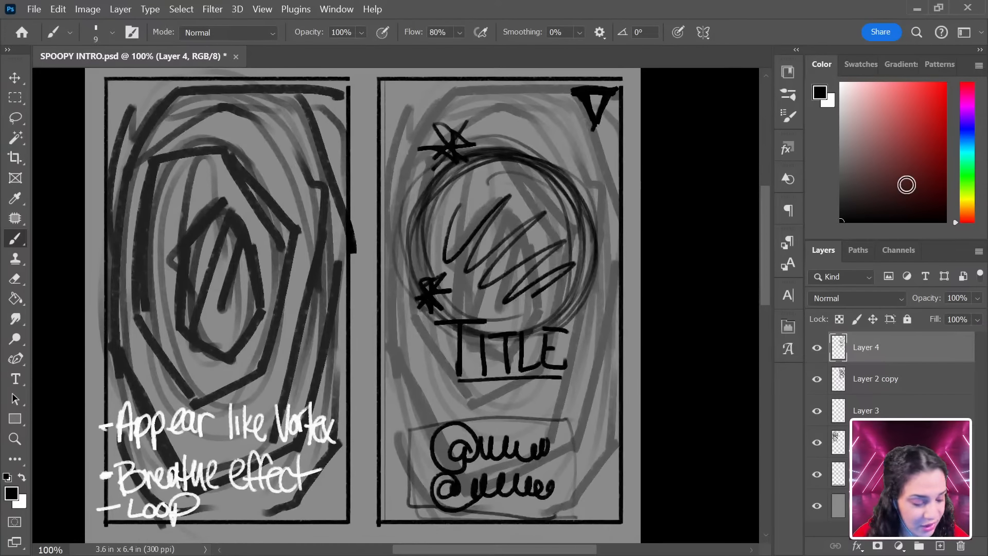
Switch the brush to white and handwrite "Icon or img" across the upper part of the circle.
{"action": "key", "text": "x"}
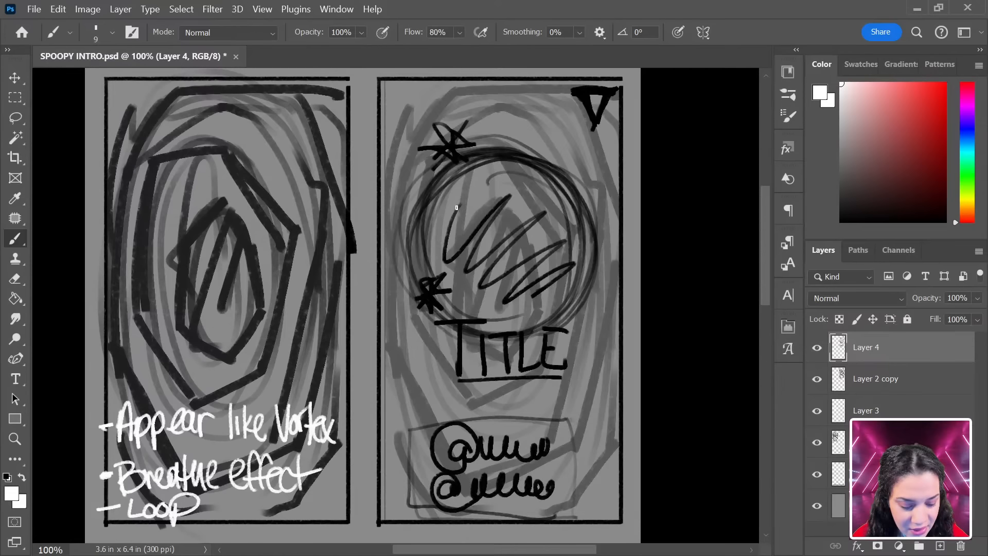
{"action": "mouse_move", "coordinate": [442, 189]}
{"action": "left_mouse_down"}
{"action": "mouse_move", "coordinate": [444, 220]}
{"action": "mouse_move", "coordinate": [465, 218]}
{"action": "left_mouse_up"}
{"action": "mouse_move", "coordinate": [477, 199]}
{"action": "left_mouse_down"}
{"action": "mouse_move", "coordinate": [492, 218]}
{"action": "mouse_move", "coordinate": [511, 200]}
{"action": "left_mouse_up"}
{"action": "mouse_move", "coordinate": [521, 209]}
{"action": "left_mouse_down"}
{"action": "mouse_move", "coordinate": [539, 191]}
{"action": "mouse_move", "coordinate": [570, 212]}
{"action": "mouse_move", "coordinate": [568, 234]}
{"action": "left_mouse_up"}
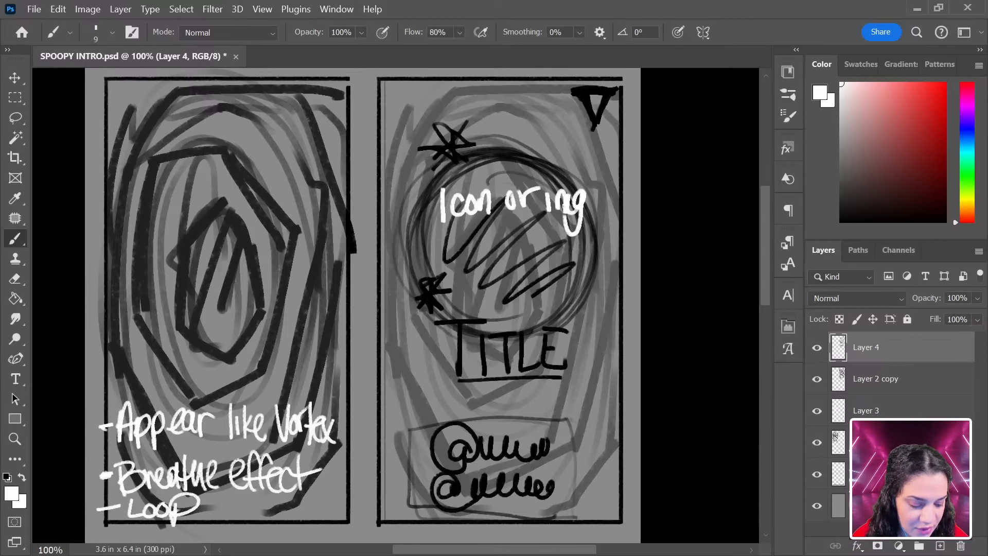
Handwrite "2nd" with an arrow pointing to the title, and add a camera icon and "www" beside the two handle placeholders in white.
{"action": "left_click_drag", "start_coordinate": [561, 316], "coordinate": [571, 263]}
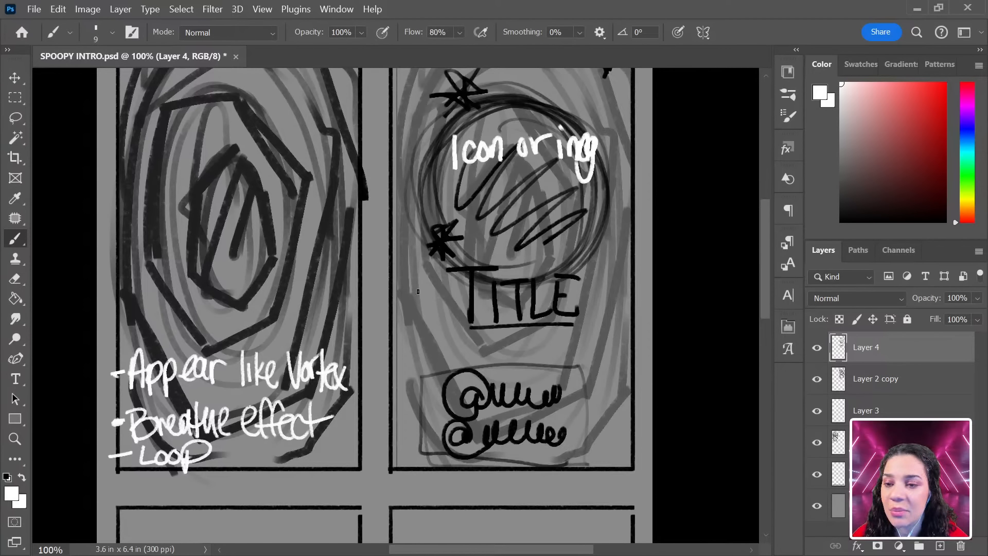
{"action": "mouse_move", "coordinate": [405, 295]}
{"action": "left_mouse_down"}
{"action": "mouse_move", "coordinate": [410, 310]}
{"action": "mouse_move", "coordinate": [445, 311]}
{"action": "left_mouse_up"}
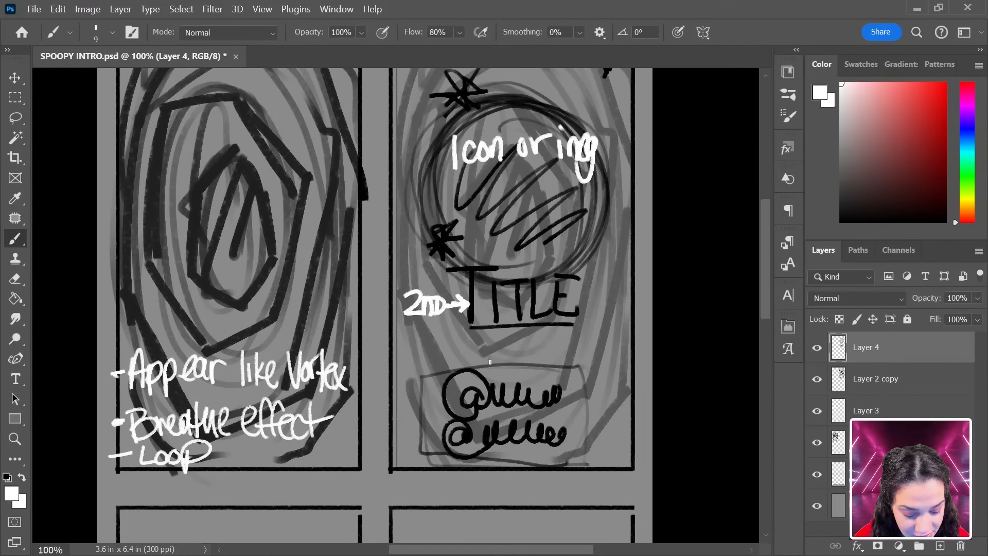
{"action": "mouse_move", "coordinate": [431, 383]}
{"action": "left_mouse_down"}
{"action": "mouse_move", "coordinate": [444, 411]}
{"action": "mouse_move", "coordinate": [410, 413]}
{"action": "mouse_move", "coordinate": [409, 383]}
{"action": "mouse_move", "coordinate": [421, 395]}
{"action": "left_mouse_up"}
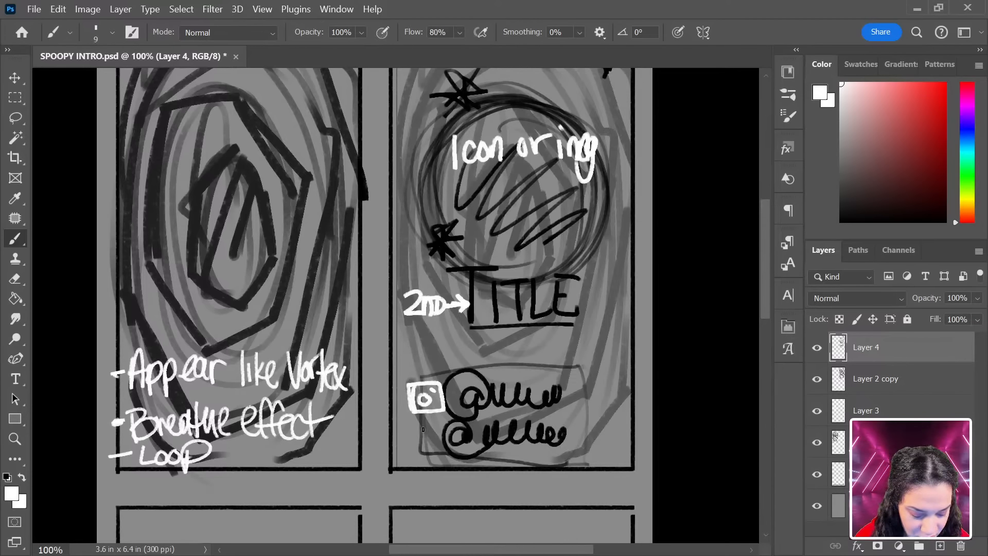
{"action": "left_click_drag", "start_coordinate": [406, 439], "coordinate": [444, 436]}
{"action": "left_click_drag", "start_coordinate": [560, 343], "coordinate": [566, 387]}
{"action": "key", "text": "ctrl+minus"}
{"action": "key", "text": "ctrl+minus"}
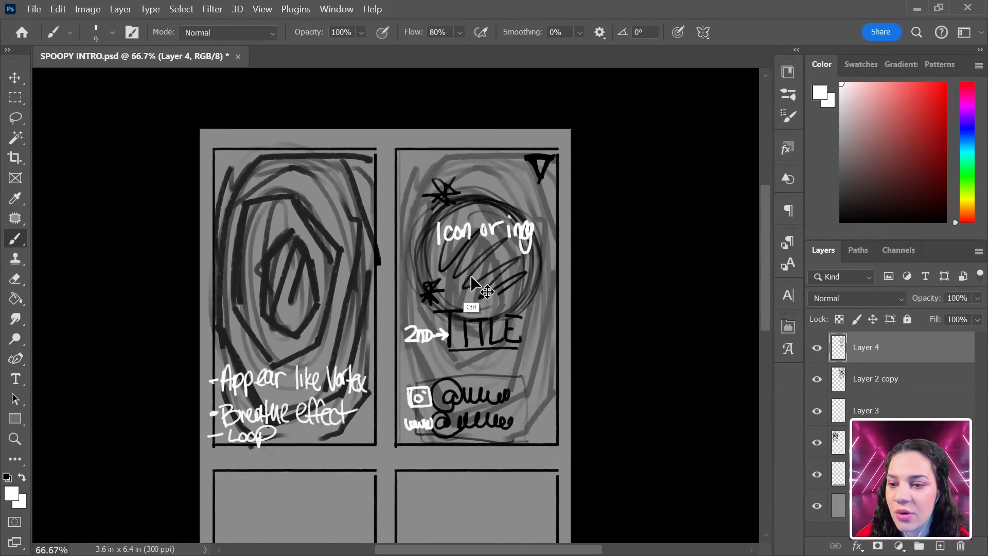
{"action": "key", "text": "ctrl+plus"}
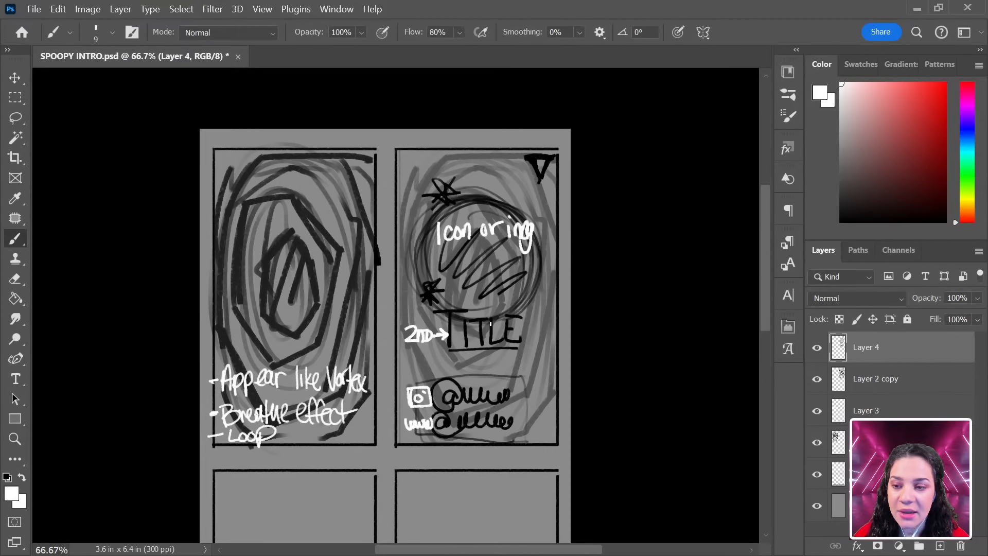
Duplicate the faded ring sketch layer, Layer 2 copy, and move the duplicate into the lower-left frame.
{"action": "left_click_drag", "start_coordinate": [508, 348], "coordinate": [580, 253]}
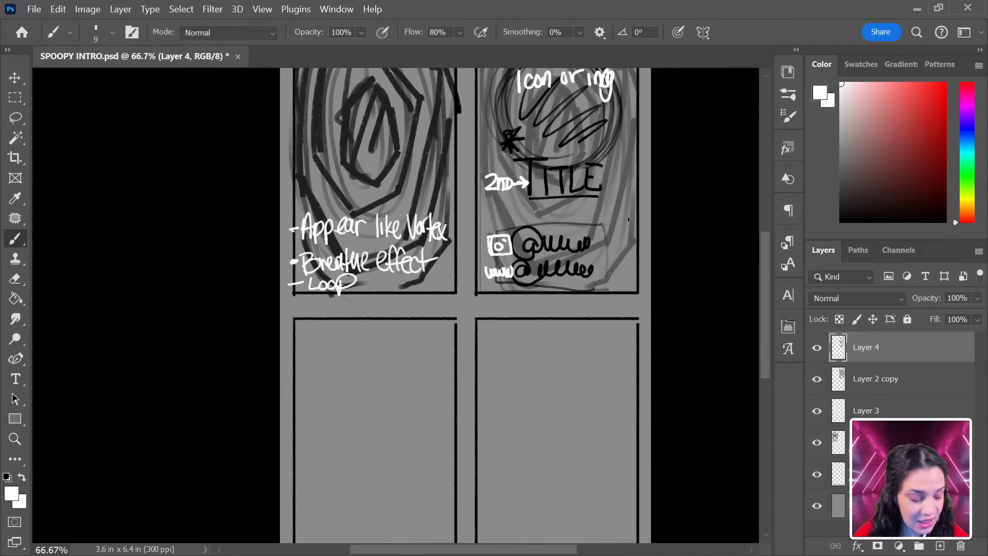
{"action": "left_click", "coordinate": [914, 380]}
{"action": "key", "text": "ctrl+j"}
{"action": "key", "text": "ctrl+t"}
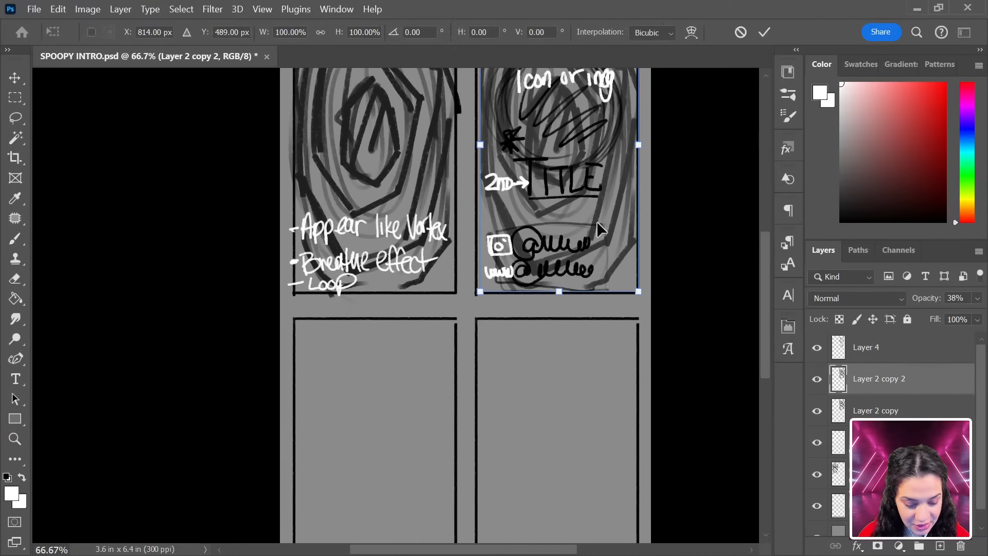
{"action": "left_click_drag", "start_coordinate": [591, 182], "coordinate": [415, 489]}
{"action": "left_click_drag", "start_coordinate": [620, 408], "coordinate": [679, 277]}
{"action": "left_click_drag", "start_coordinate": [481, 325], "coordinate": [471, 333]}
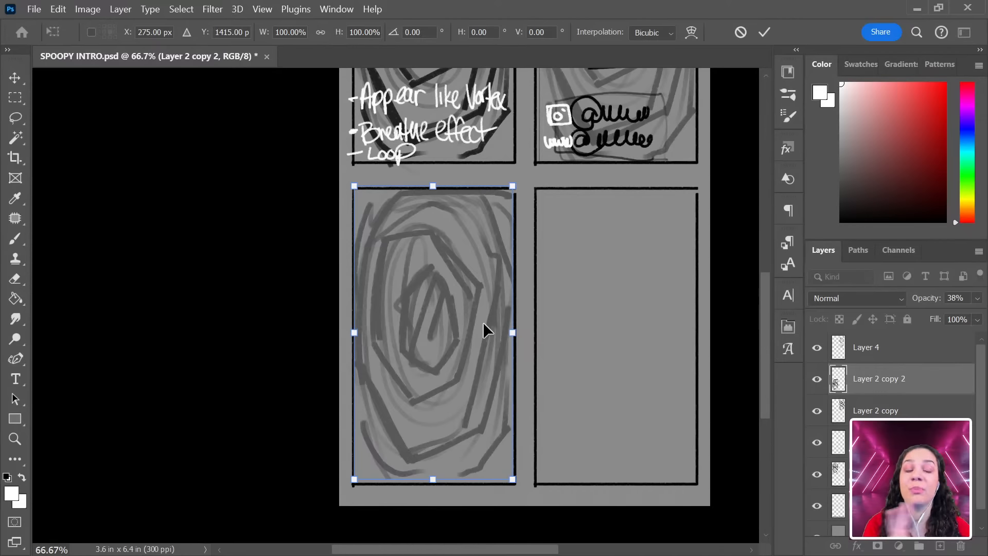
{"action": "key", "text": "b"}
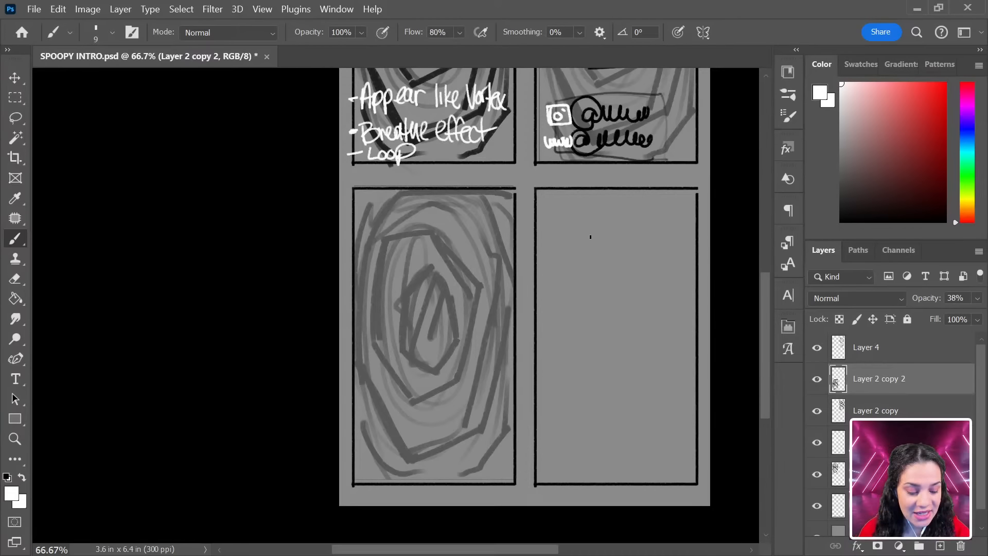
On Layer 4, lasso the circle with its stars and "Icon or img" note in the upper-right frame and cut it out.
{"action": "left_click_drag", "start_coordinate": [623, 210], "coordinate": [555, 397]}
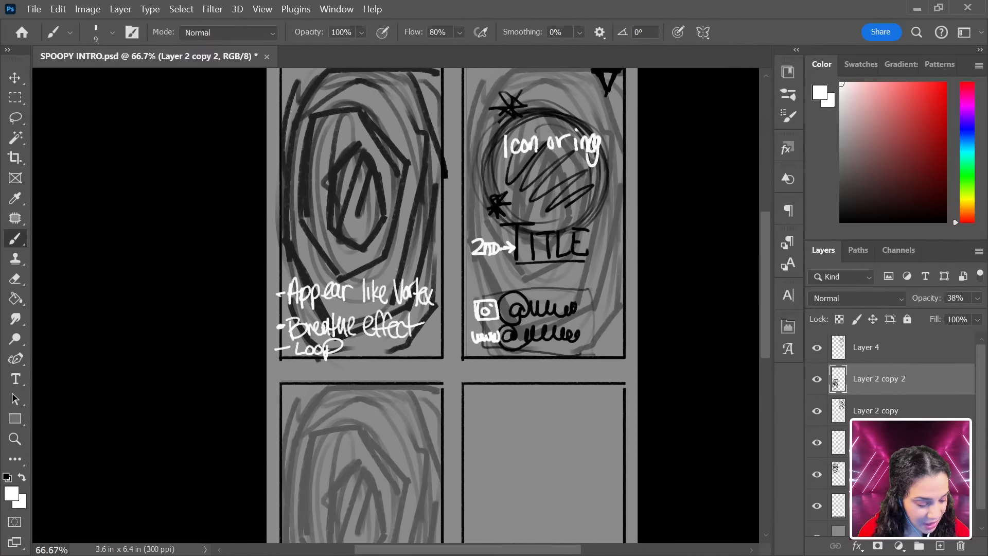
{"action": "left_click", "coordinate": [889, 350]}
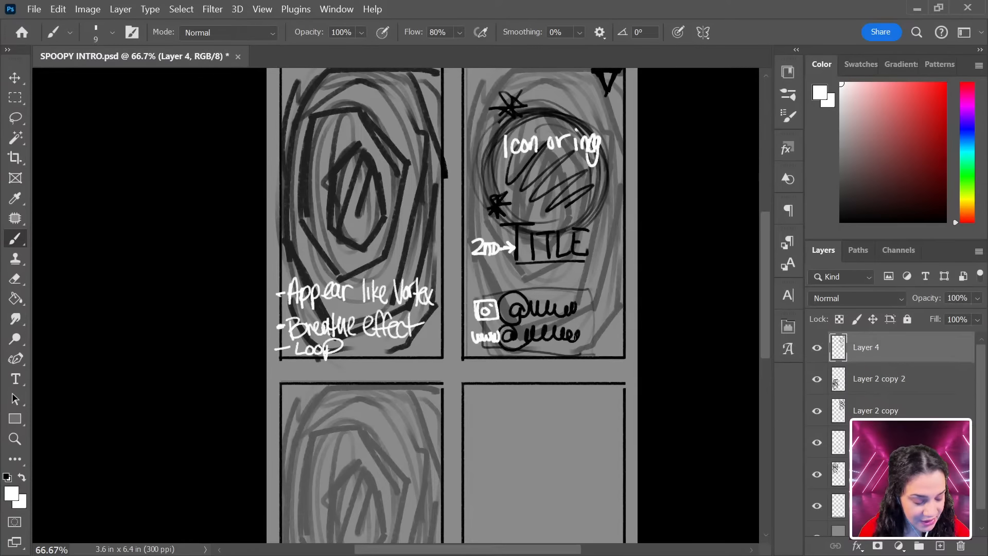
{"action": "key", "text": "l"}
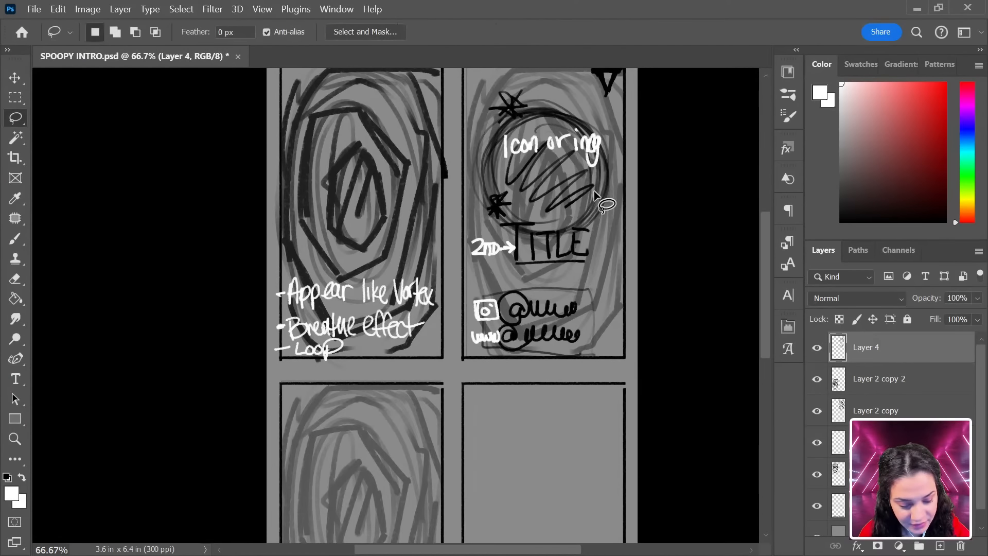
{"action": "mouse_move", "coordinate": [504, 225]}
{"action": "left_mouse_down"}
{"action": "mouse_move", "coordinate": [603, 222]}
{"action": "mouse_move", "coordinate": [619, 164]}
{"action": "mouse_move", "coordinate": [567, 95]}
{"action": "left_mouse_up"}
{"action": "left_click_drag", "start_coordinate": [475, 195], "coordinate": [485, 210]}
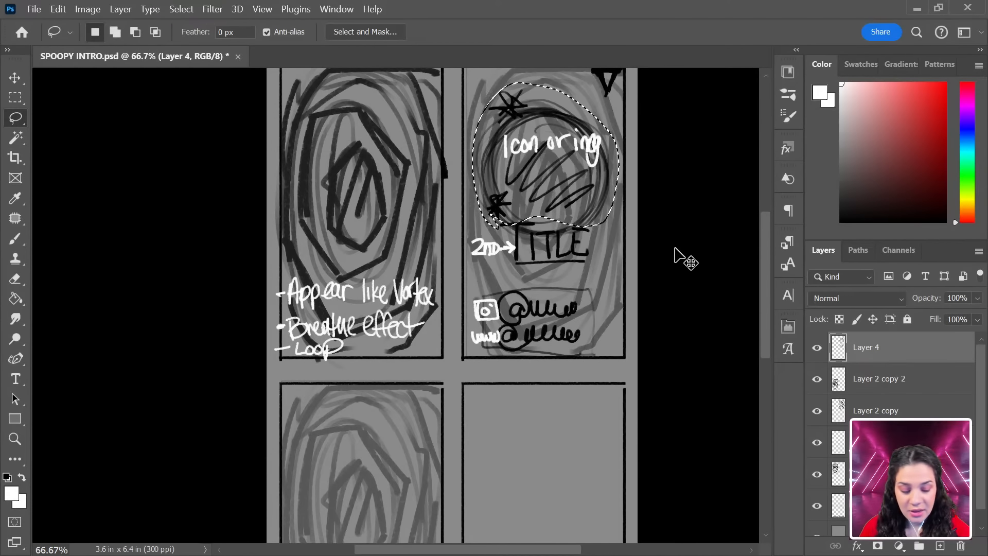
{"action": "key", "text": "ctrl+e"}
{"action": "key", "text": "ctrl+z"}
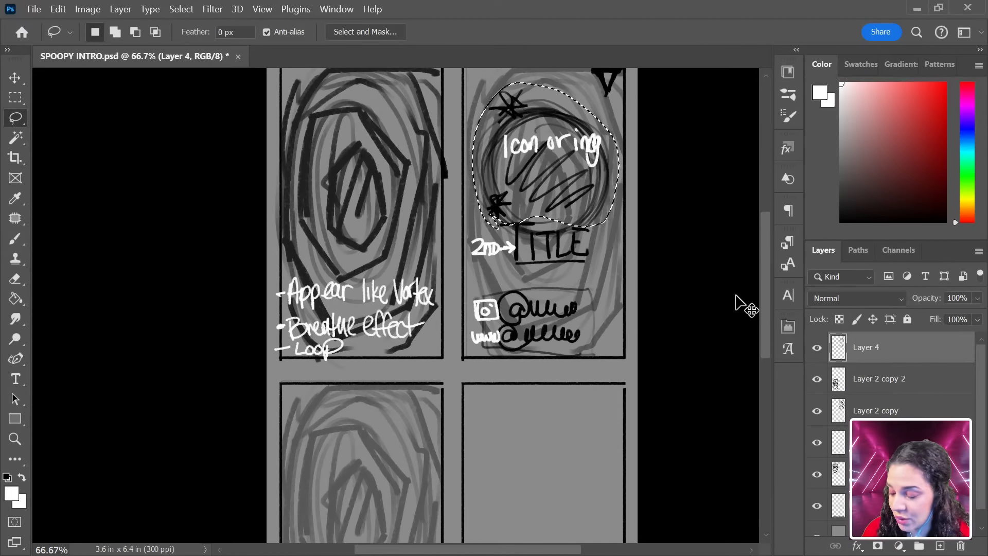
{"action": "key", "text": "ctrl+x"}
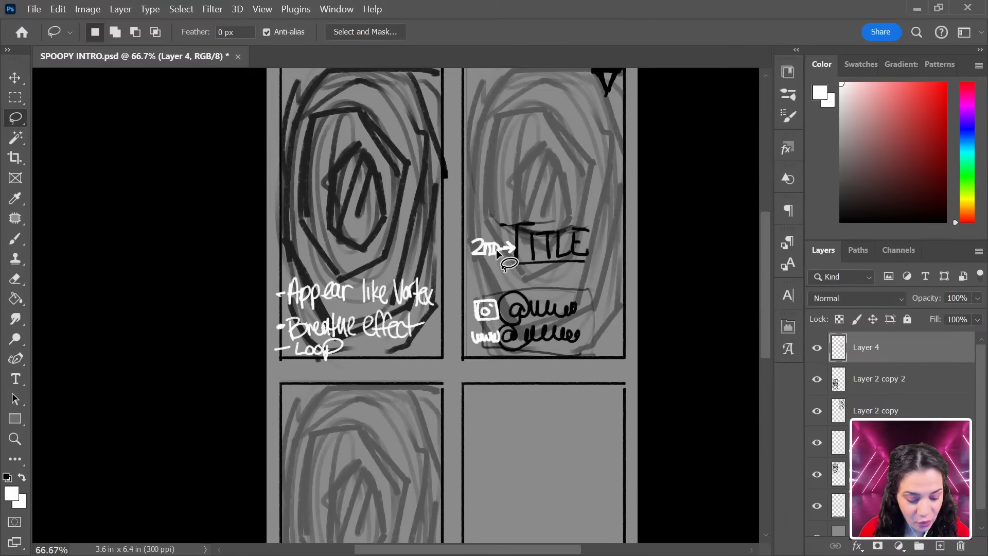
Lasso the title with its "2nd" note, move both up to the middle of the rings, and cut out the note with its arrow.
{"action": "key", "text": "alt"}
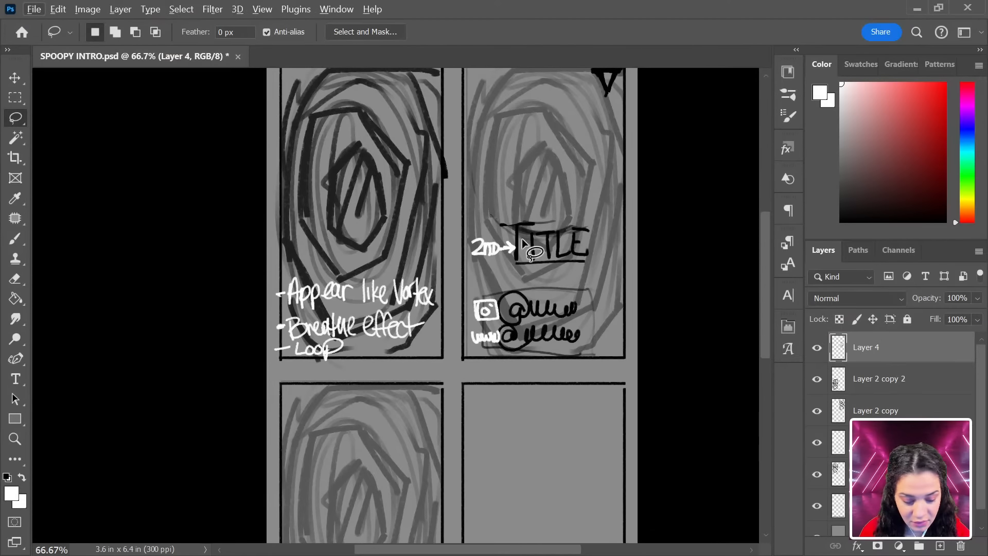
{"action": "left_click_drag", "start_coordinate": [546, 202], "coordinate": [487, 213]}
{"action": "left_click_drag", "start_coordinate": [560, 278], "coordinate": [622, 215]}
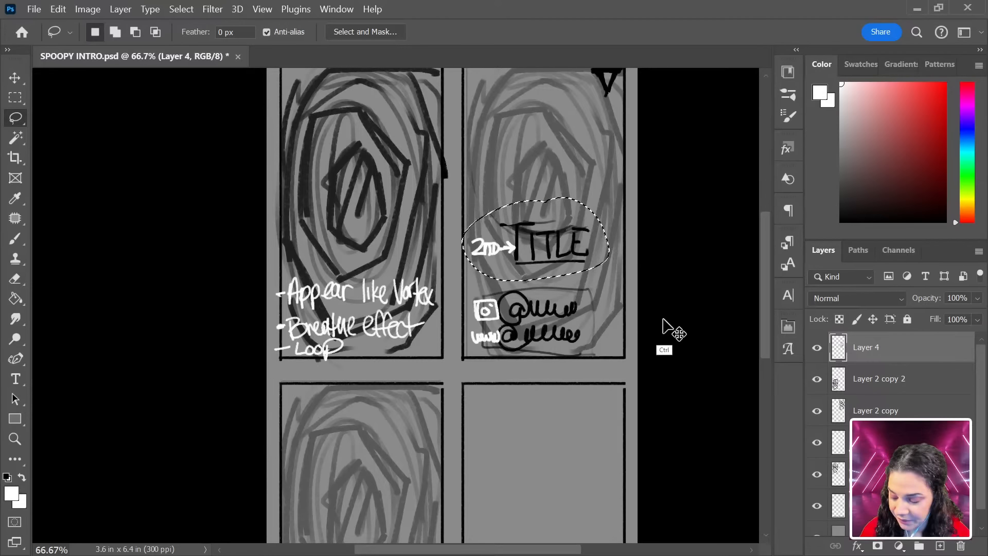
{"action": "key", "text": "ctrl+t"}
{"action": "mouse_move", "coordinate": [569, 255]}
{"action": "left_mouse_down"}
{"action": "mouse_move", "coordinate": [573, 155]}
{"action": "mouse_move", "coordinate": [566, 209]}
{"action": "left_mouse_up"}
{"action": "key", "text": "Return"}
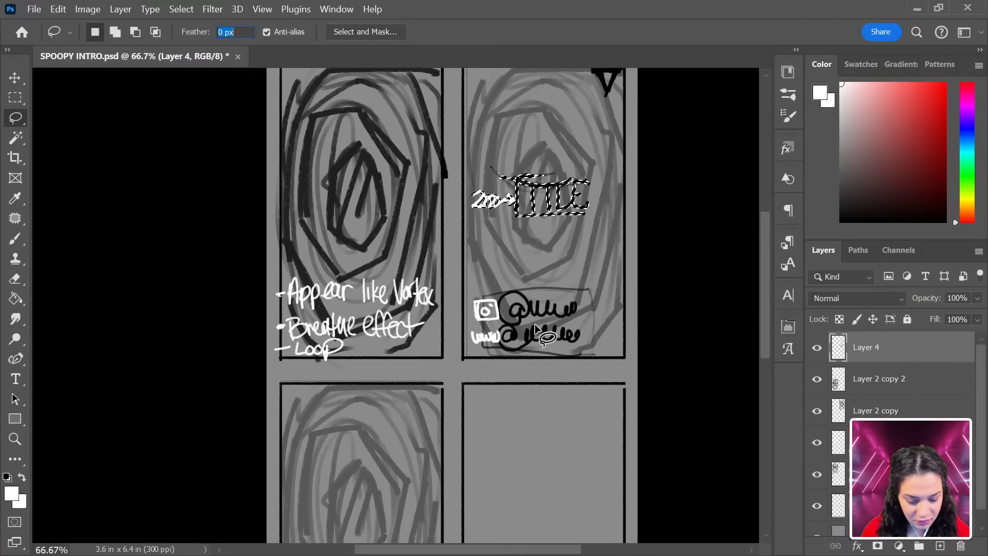
{"action": "key", "text": "ctrl+d"}
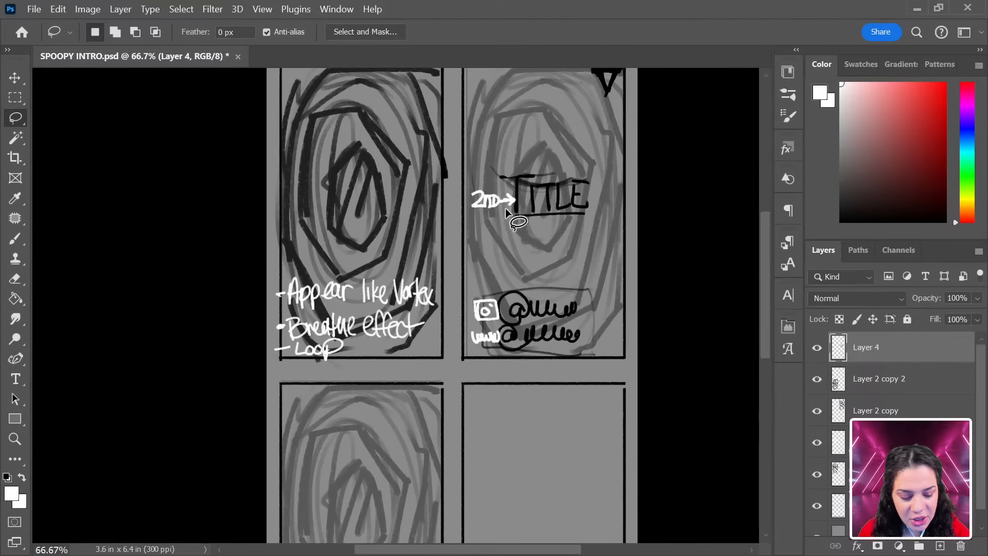
{"action": "left_click_drag", "start_coordinate": [511, 203], "coordinate": [488, 184]}
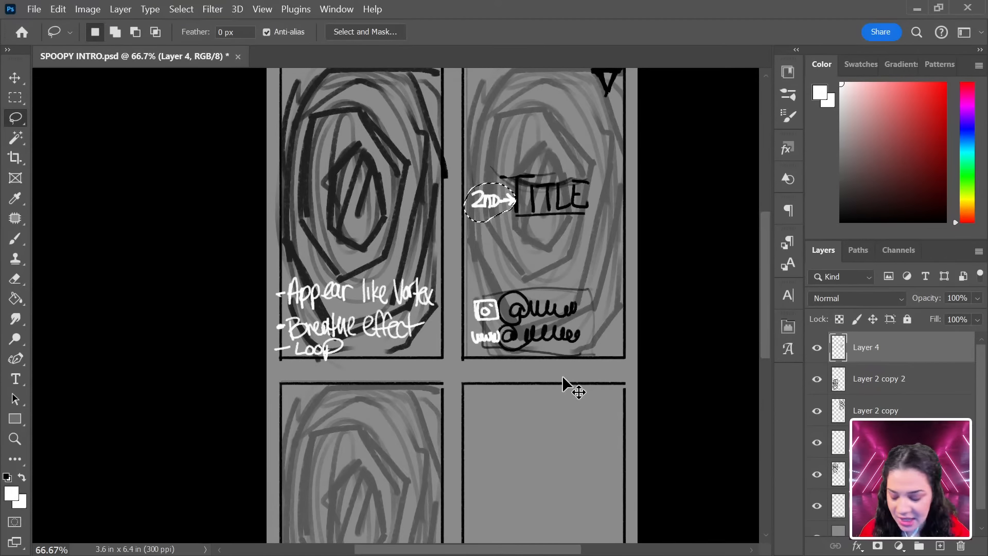
{"action": "key", "text": "ctrl+x"}
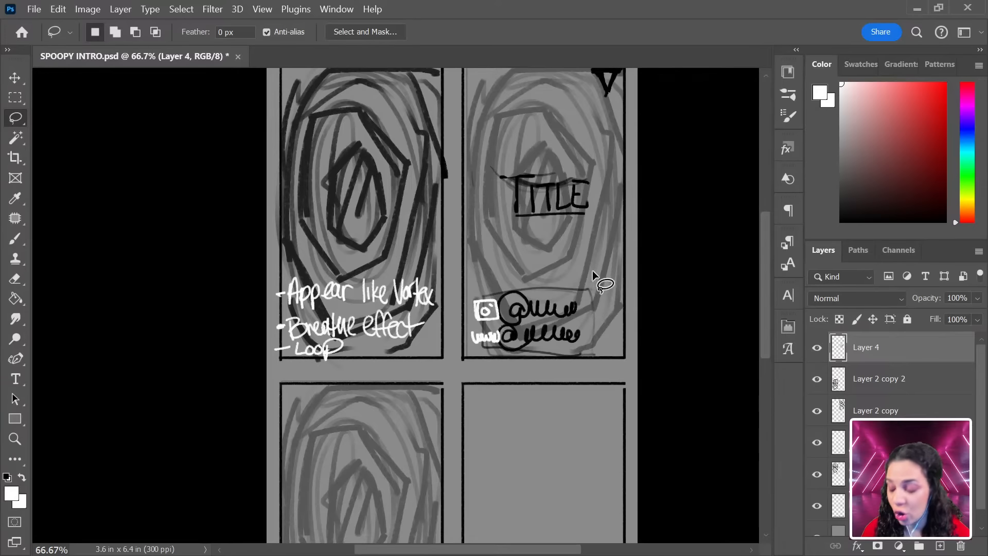
Set the brush to black at size 25 and hand-letter a bold "TITLE" over the thin one.
{"action": "key", "text": "b"}
{"action": "left_click_drag", "start_coordinate": [504, 177], "coordinate": [532, 174]}
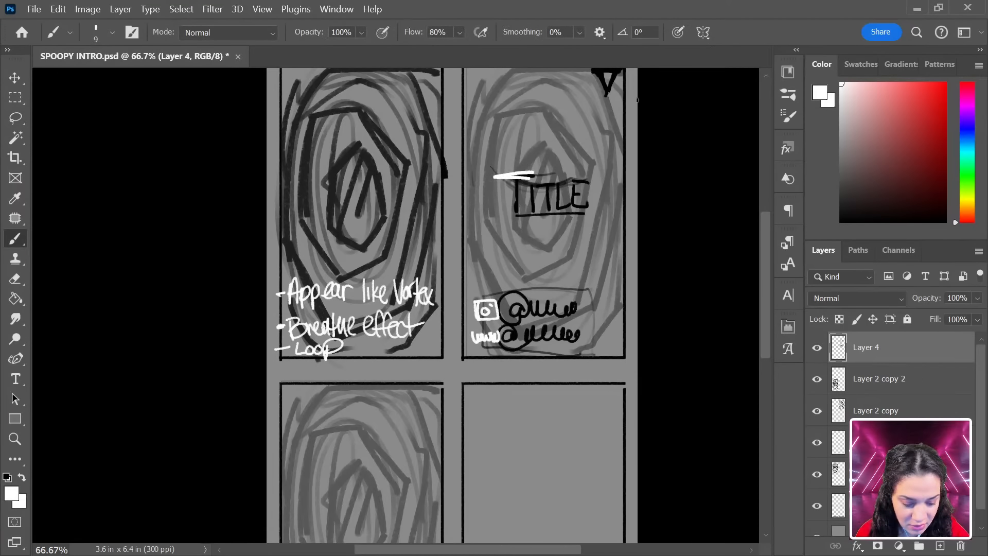
{"action": "key", "text": "ctrl+z"}
{"action": "key", "text": "d"}
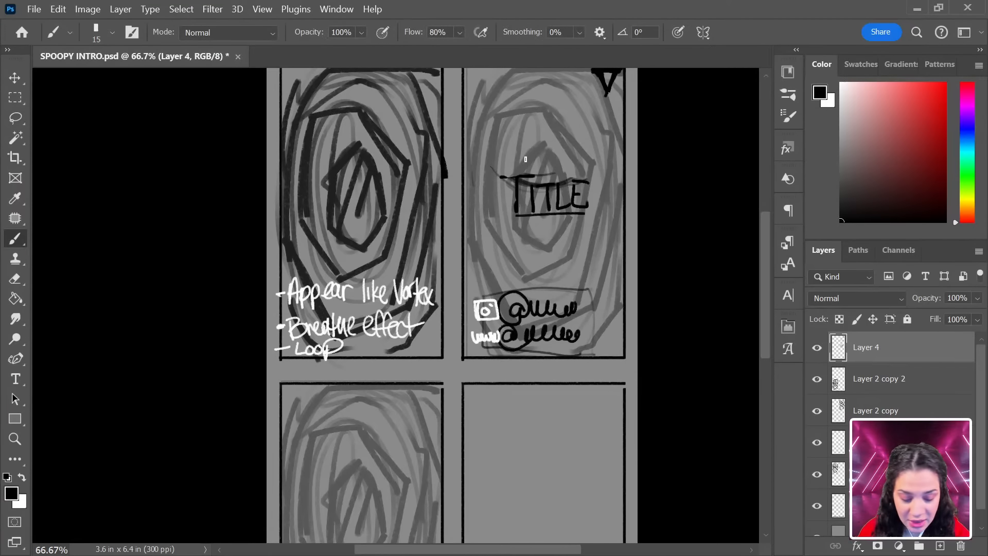
{"action": "key", "text": "bracketright"}
{"action": "mouse_move", "coordinate": [497, 176]}
{"action": "left_mouse_down"}
{"action": "mouse_move", "coordinate": [533, 174]}
{"action": "mouse_move", "coordinate": [514, 223]}
{"action": "left_mouse_up"}
{"action": "mouse_move", "coordinate": [532, 187]}
{"action": "left_mouse_down"}
{"action": "mouse_move", "coordinate": [535, 217]}
{"action": "mouse_move", "coordinate": [554, 187]}
{"action": "mouse_move", "coordinate": [548, 228]}
{"action": "left_mouse_up"}
{"action": "mouse_move", "coordinate": [560, 188]}
{"action": "left_mouse_down"}
{"action": "mouse_move", "coordinate": [575, 212]}
{"action": "mouse_move", "coordinate": [576, 184]}
{"action": "mouse_move", "coordinate": [579, 222]}
{"action": "mouse_move", "coordinate": [590, 184]}
{"action": "mouse_move", "coordinate": [577, 199]}
{"action": "mouse_move", "coordinate": [599, 225]}
{"action": "left_mouse_up"}
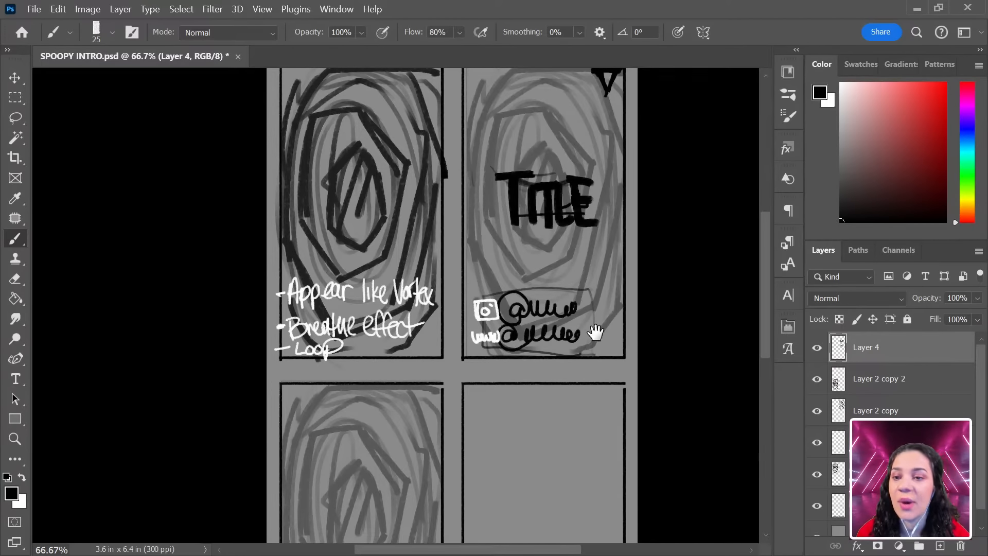
Scribble a thick black diagonal wedge over the right side of the lower-left frame and draw an arrow pointing left out of it.
{"action": "mouse_move", "coordinate": [591, 335]}
{"action": "left_mouse_down"}
{"action": "mouse_move", "coordinate": [609, 336]}
{"action": "mouse_move", "coordinate": [596, 379]}
{"action": "mouse_move", "coordinate": [611, 350]}
{"action": "left_mouse_up"}
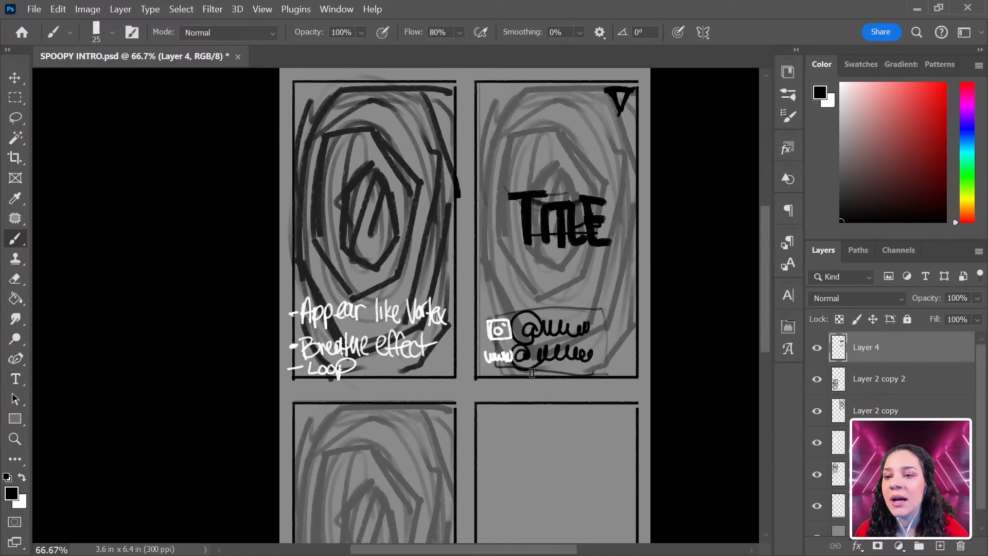
{"action": "mouse_move", "coordinate": [564, 379]}
{"action": "left_mouse_down"}
{"action": "mouse_move", "coordinate": [596, 278]}
{"action": "mouse_move", "coordinate": [602, 307]}
{"action": "mouse_move", "coordinate": [596, 192]}
{"action": "mouse_move", "coordinate": [574, 404]}
{"action": "left_mouse_up"}
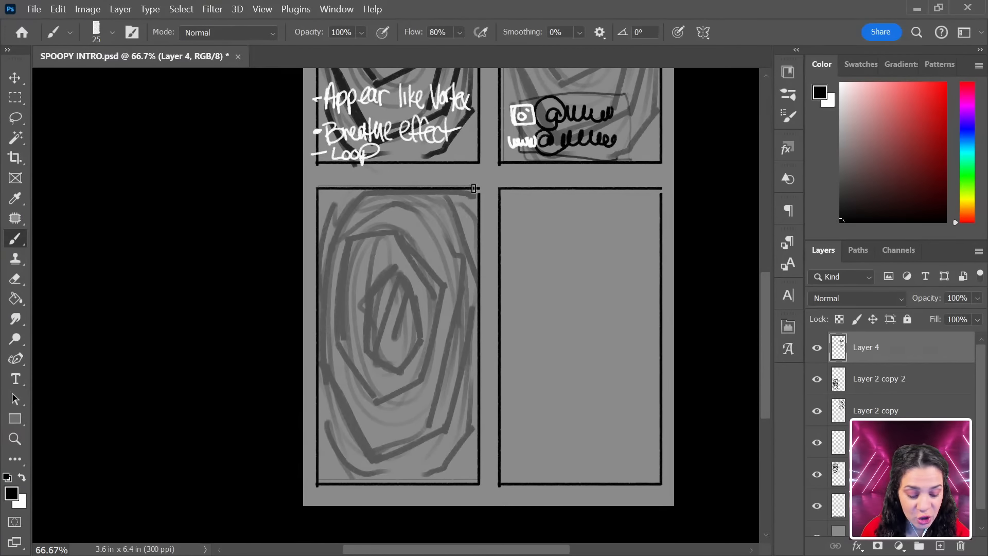
{"action": "left_click_drag", "start_coordinate": [456, 188], "coordinate": [328, 470]}
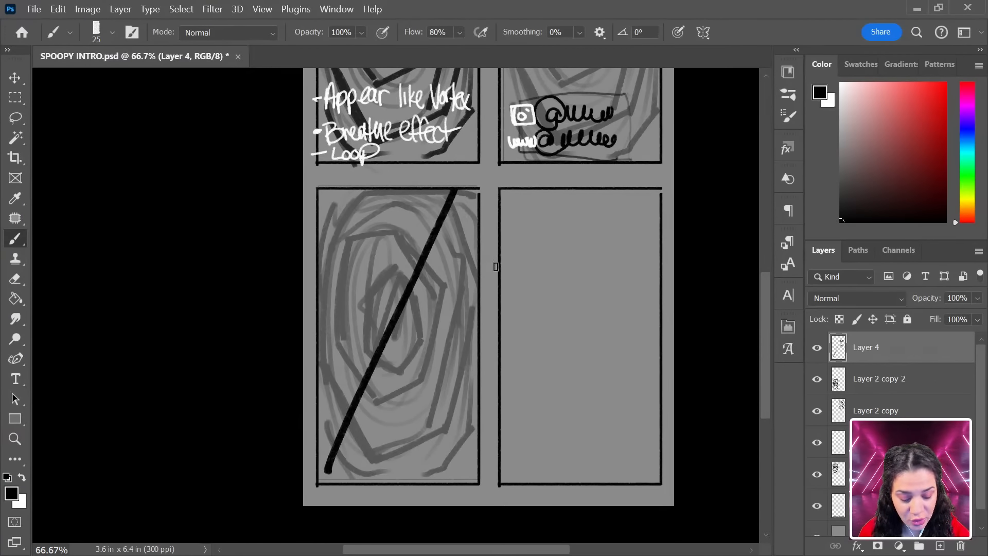
{"action": "left_click_drag", "start_coordinate": [467, 196], "coordinate": [350, 455]}
{"action": "mouse_move", "coordinate": [469, 212]}
{"action": "left_mouse_down"}
{"action": "mouse_move", "coordinate": [384, 454]}
{"action": "mouse_move", "coordinate": [469, 283]}
{"action": "mouse_move", "coordinate": [409, 442]}
{"action": "mouse_move", "coordinate": [473, 406]}
{"action": "mouse_move", "coordinate": [472, 469]}
{"action": "mouse_move", "coordinate": [470, 195]}
{"action": "mouse_move", "coordinate": [442, 435]}
{"action": "mouse_move", "coordinate": [461, 463]}
{"action": "mouse_move", "coordinate": [367, 481]}
{"action": "mouse_move", "coordinate": [344, 469]}
{"action": "mouse_move", "coordinate": [454, 216]}
{"action": "mouse_move", "coordinate": [393, 384]}
{"action": "mouse_move", "coordinate": [417, 391]}
{"action": "mouse_move", "coordinate": [442, 459]}
{"action": "left_mouse_up"}
{"action": "left_click_drag", "start_coordinate": [383, 316], "coordinate": [318, 324]}
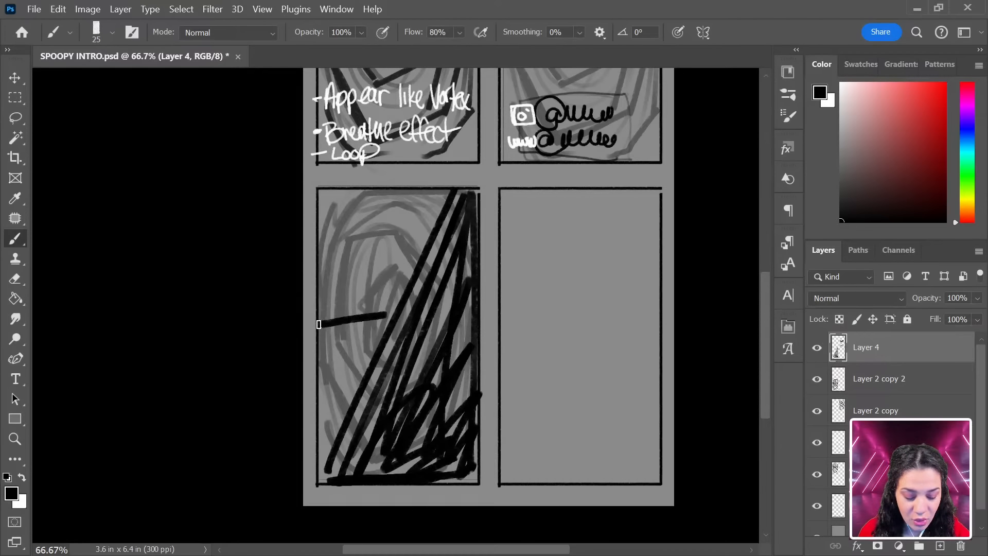
{"action": "key", "text": "ctrl+z"}
{"action": "mouse_move", "coordinate": [388, 315]}
{"action": "left_mouse_down"}
{"action": "mouse_move", "coordinate": [315, 316]}
{"action": "mouse_move", "coordinate": [364, 336]}
{"action": "mouse_move", "coordinate": [330, 315]}
{"action": "mouse_move", "coordinate": [311, 326]}
{"action": "mouse_move", "coordinate": [319, 326]}
{"action": "left_mouse_up"}
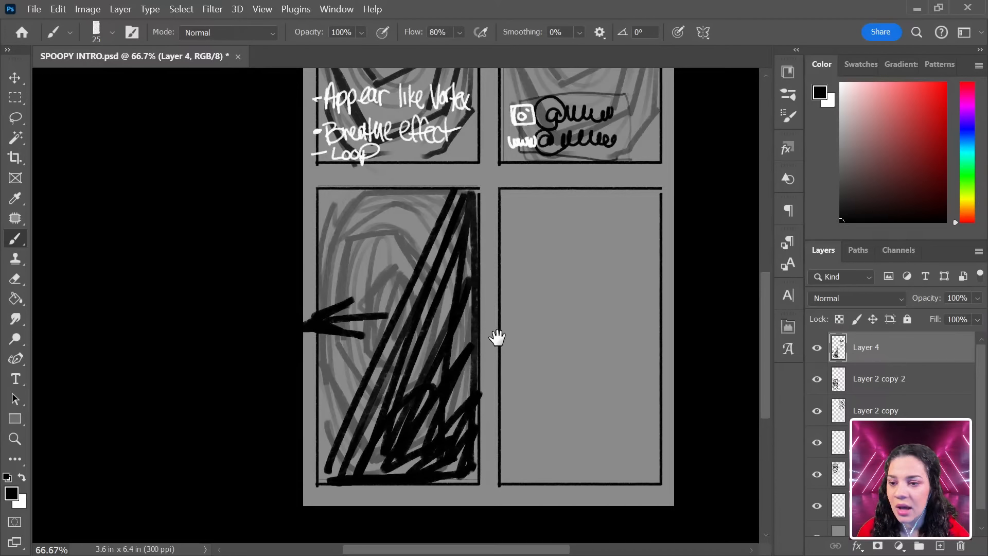
Sketch overlapping oval rings in the lower-right frame, with a black wedge across its upper-left corner and an arrow pointing left toward it.
{"action": "mouse_move", "coordinate": [586, 306]}
{"action": "left_mouse_down"}
{"action": "mouse_move", "coordinate": [556, 350]}
{"action": "mouse_move", "coordinate": [558, 337]}
{"action": "left_mouse_up"}
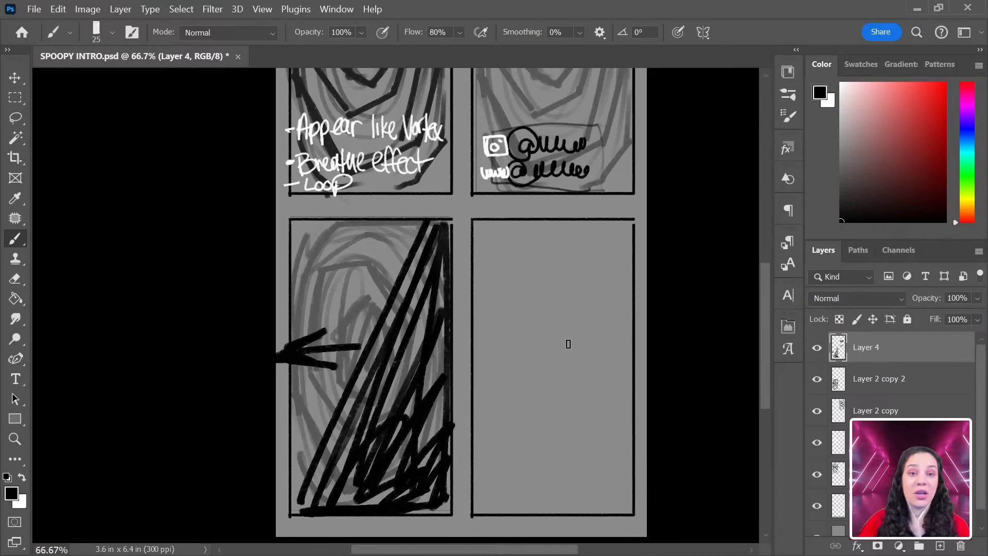
{"action": "left_click_drag", "start_coordinate": [557, 419], "coordinate": [501, 356]}
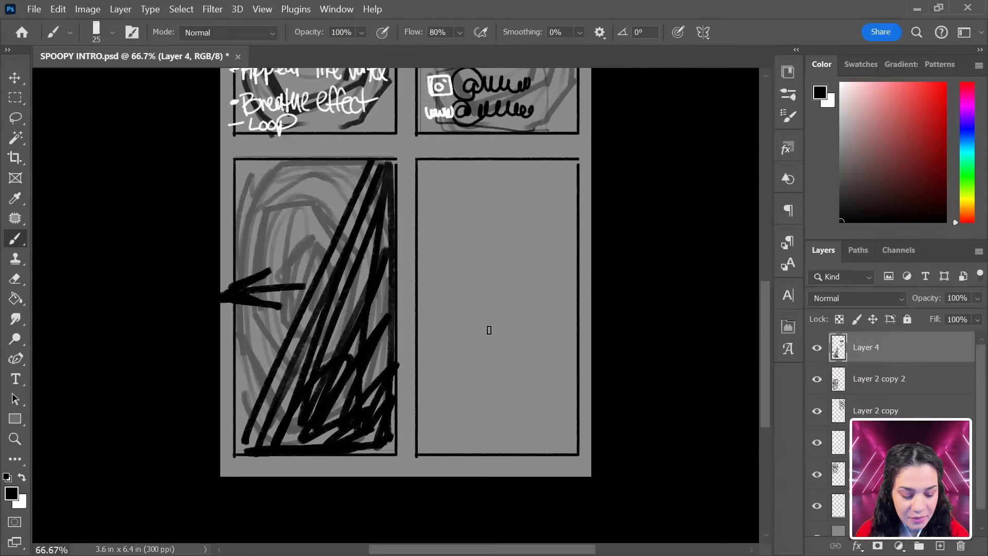
{"action": "mouse_move", "coordinate": [509, 252]}
{"action": "left_mouse_down"}
{"action": "mouse_move", "coordinate": [540, 305]}
{"action": "mouse_move", "coordinate": [531, 326]}
{"action": "mouse_move", "coordinate": [533, 305]}
{"action": "mouse_move", "coordinate": [577, 317]}
{"action": "mouse_move", "coordinate": [457, 441]}
{"action": "mouse_move", "coordinate": [478, 304]}
{"action": "mouse_move", "coordinate": [486, 290]}
{"action": "mouse_move", "coordinate": [508, 289]}
{"action": "left_mouse_up"}
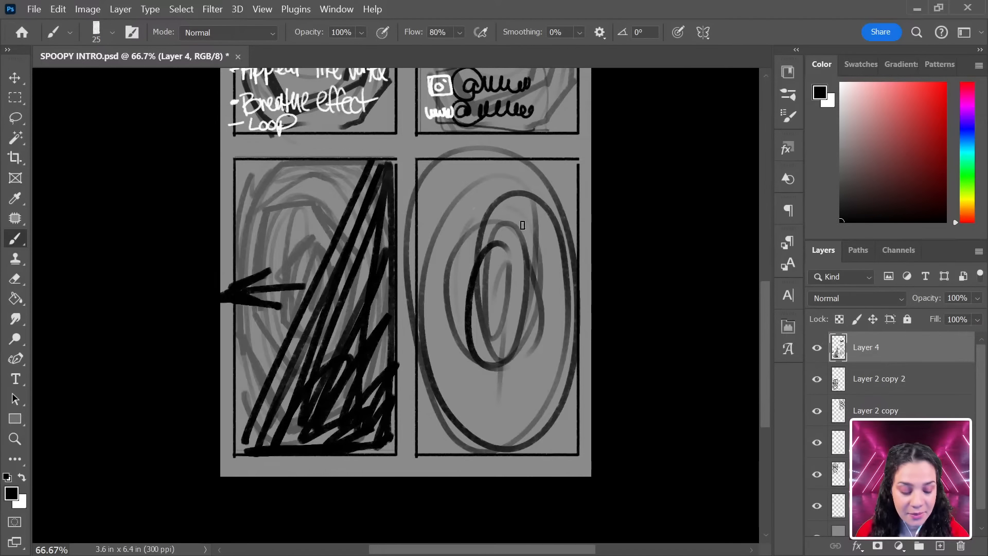
{"action": "mouse_move", "coordinate": [532, 157]}
{"action": "left_mouse_down"}
{"action": "mouse_move", "coordinate": [422, 358]}
{"action": "mouse_move", "coordinate": [478, 164]}
{"action": "mouse_move", "coordinate": [422, 216]}
{"action": "mouse_move", "coordinate": [506, 175]}
{"action": "left_mouse_up"}
{"action": "mouse_move", "coordinate": [588, 236]}
{"action": "left_mouse_down"}
{"action": "mouse_move", "coordinate": [527, 231]}
{"action": "mouse_move", "coordinate": [538, 221]}
{"action": "mouse_move", "coordinate": [518, 229]}
{"action": "mouse_move", "coordinate": [548, 246]}
{"action": "left_mouse_up"}
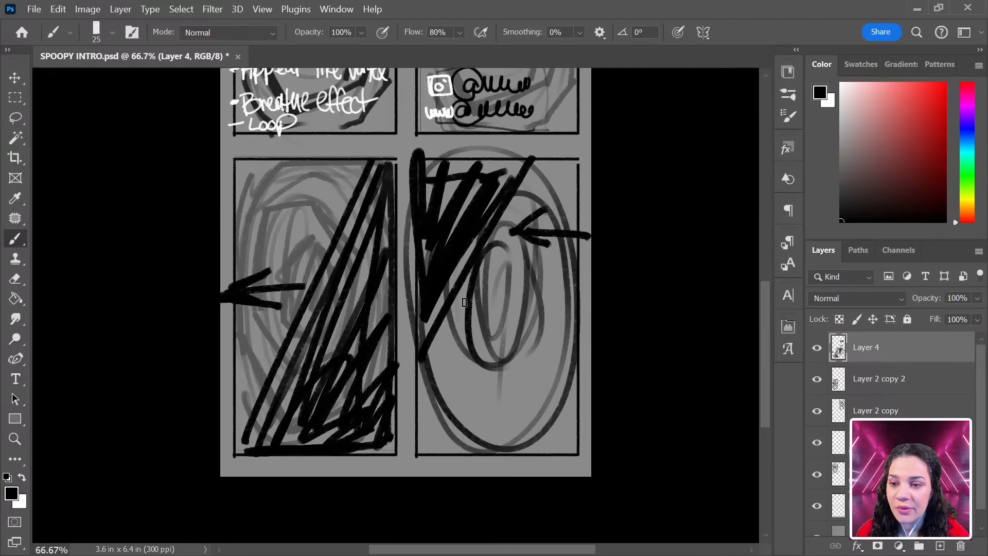
Add another oval ring and two scribbled placeholder text lines in the lower half of the lower-right frame.
{"action": "mouse_move", "coordinate": [439, 312]}
{"action": "left_mouse_down"}
{"action": "mouse_move", "coordinate": [467, 376]}
{"action": "mouse_move", "coordinate": [526, 385]}
{"action": "left_mouse_up"}
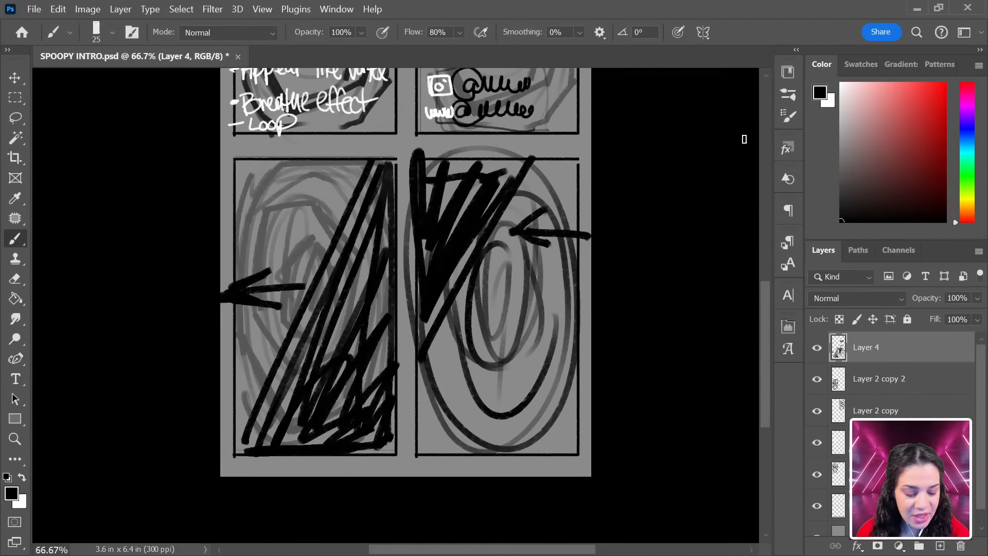
{"action": "mouse_move", "coordinate": [449, 329]}
{"action": "left_mouse_down"}
{"action": "mouse_move", "coordinate": [473, 309]}
{"action": "mouse_move", "coordinate": [479, 334]}
{"action": "mouse_move", "coordinate": [500, 349]}
{"action": "mouse_move", "coordinate": [540, 309]}
{"action": "left_mouse_up"}
{"action": "left_click_drag", "start_coordinate": [445, 386], "coordinate": [530, 389]}
{"action": "left_click_drag", "start_coordinate": [508, 351], "coordinate": [507, 397]}
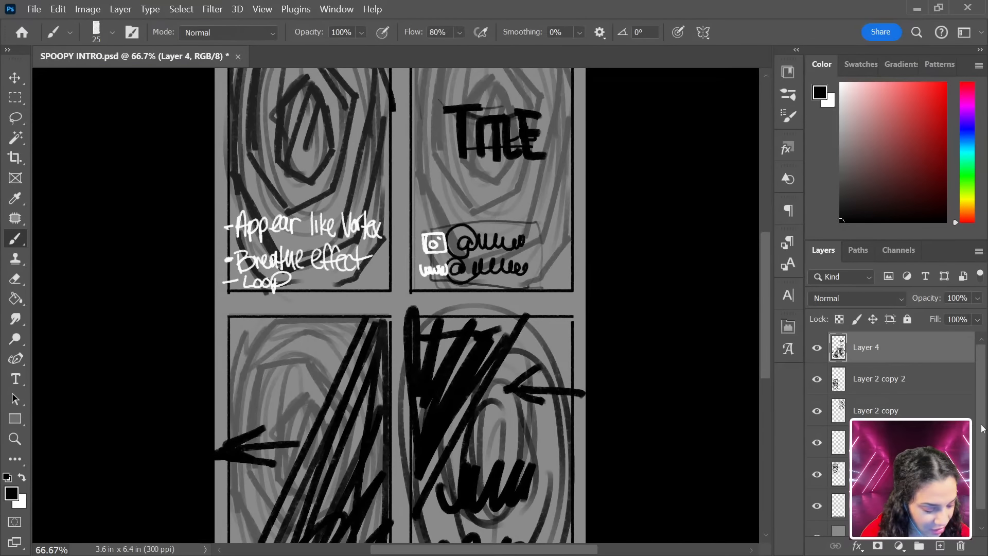
Group all the sketch layers above Layer 0 and hide the group.
{"action": "scroll", "coordinate": [982, 428], "scroll_direction": "down", "scroll_amount": 1}
{"action": "key", "text": "ctrl+alt+a"}
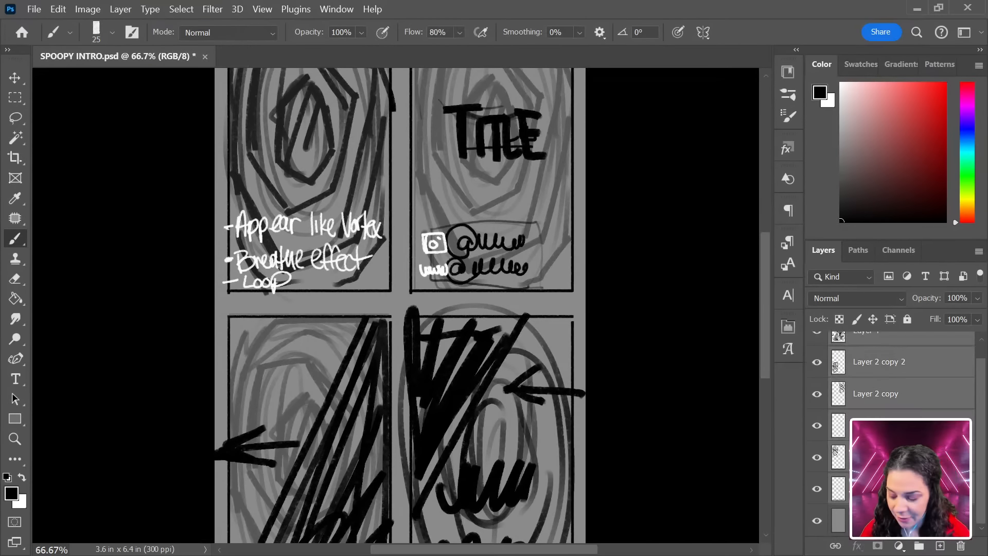
{"action": "key", "text": "ctrl+g"}
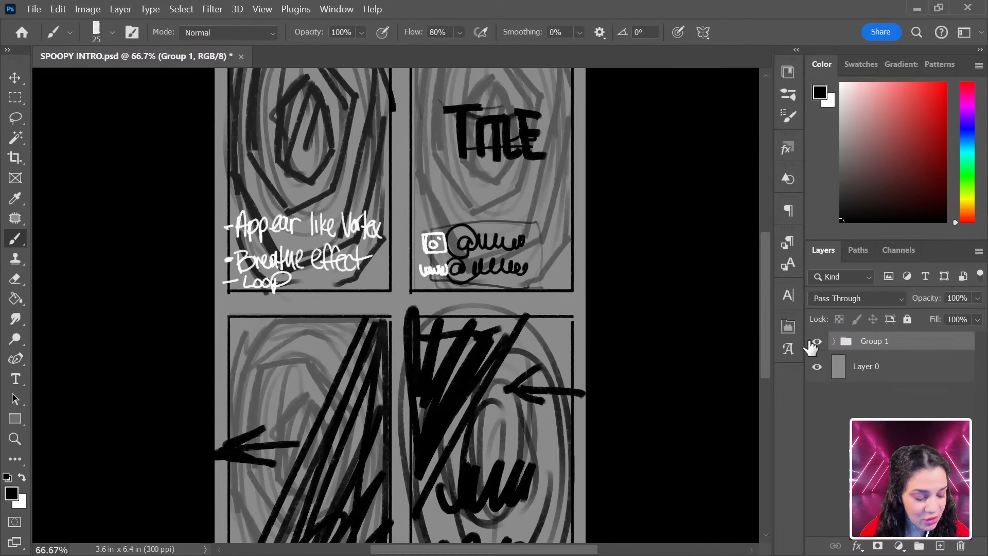
{"action": "key", "text": "ctrl+minus"}
{"action": "key", "text": "ctrl+minus"}
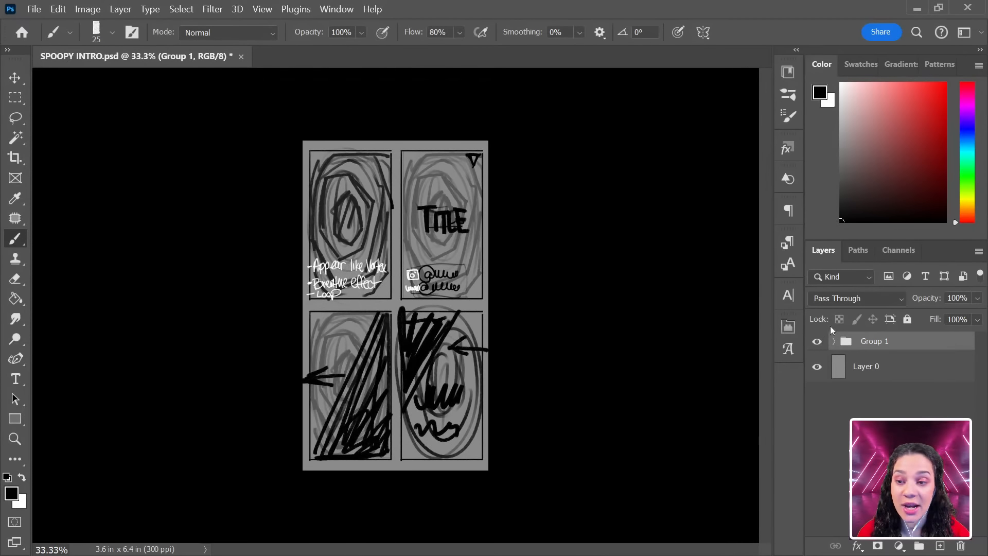
{"action": "left_click", "coordinate": [817, 341]}
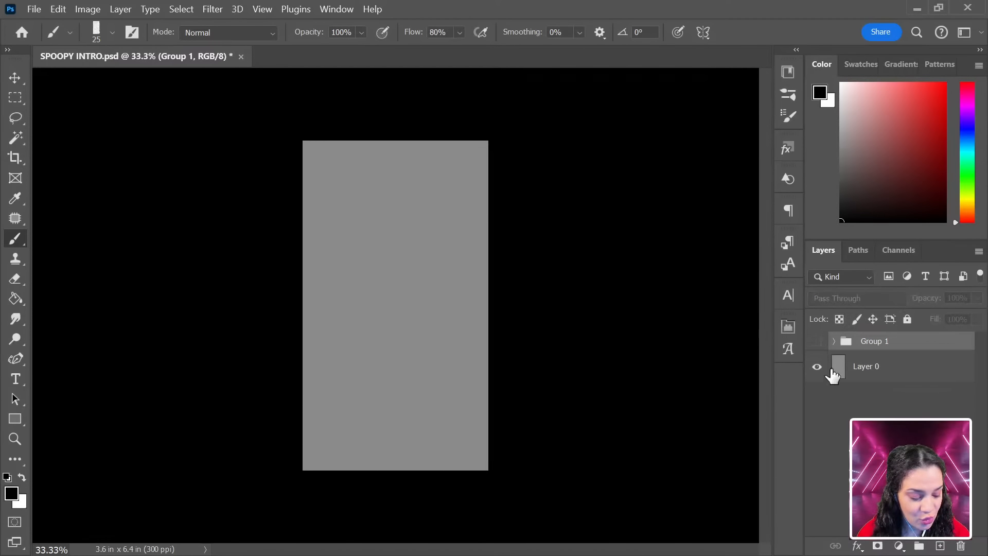
Fill the background layer, Layer 0, with white using the Paint Bucket.
{"action": "left_click", "coordinate": [890, 371]}
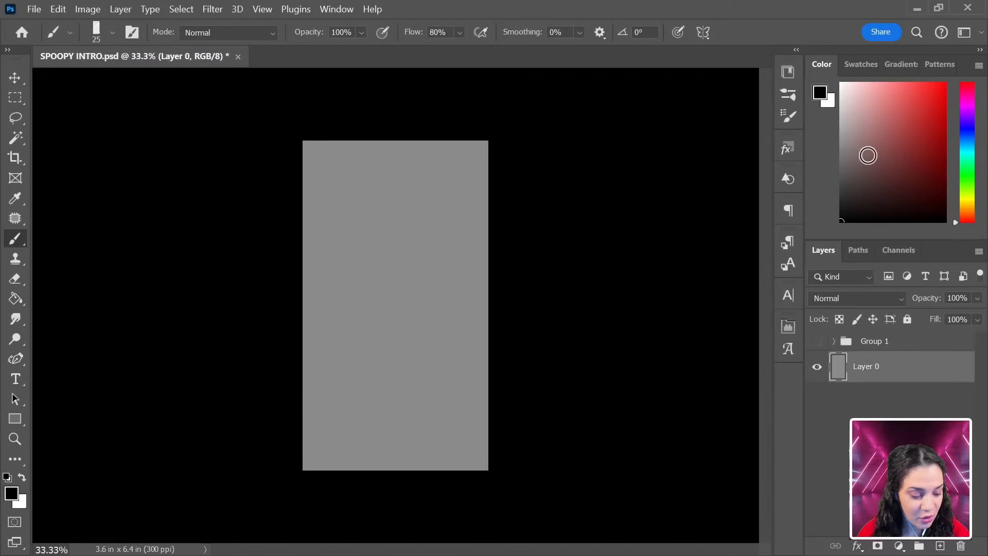
{"action": "left_click_drag", "start_coordinate": [866, 155], "coordinate": [840, 83]}
{"action": "key", "text": "g"}
{"action": "left_click", "coordinate": [400, 452]}
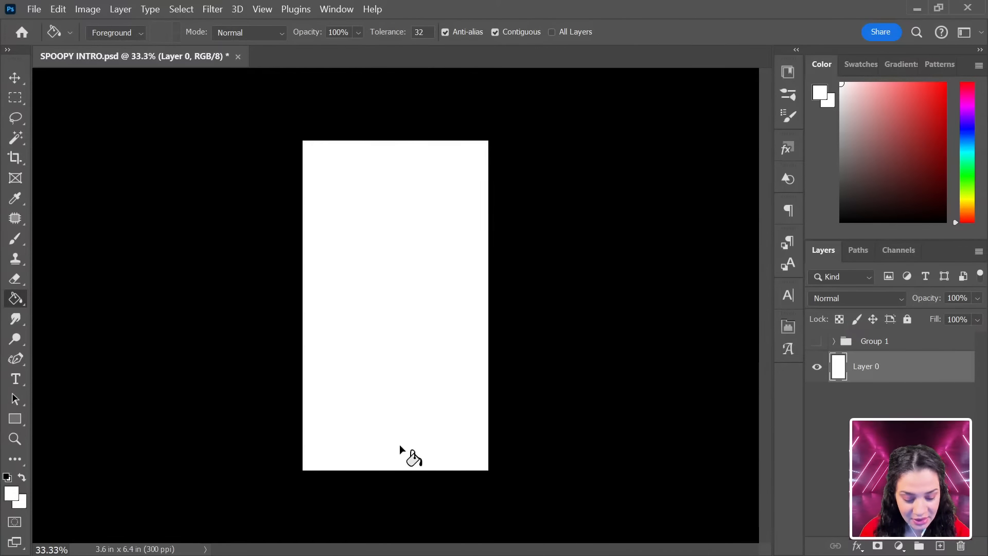
{"action": "key", "text": "ctrl+plus"}
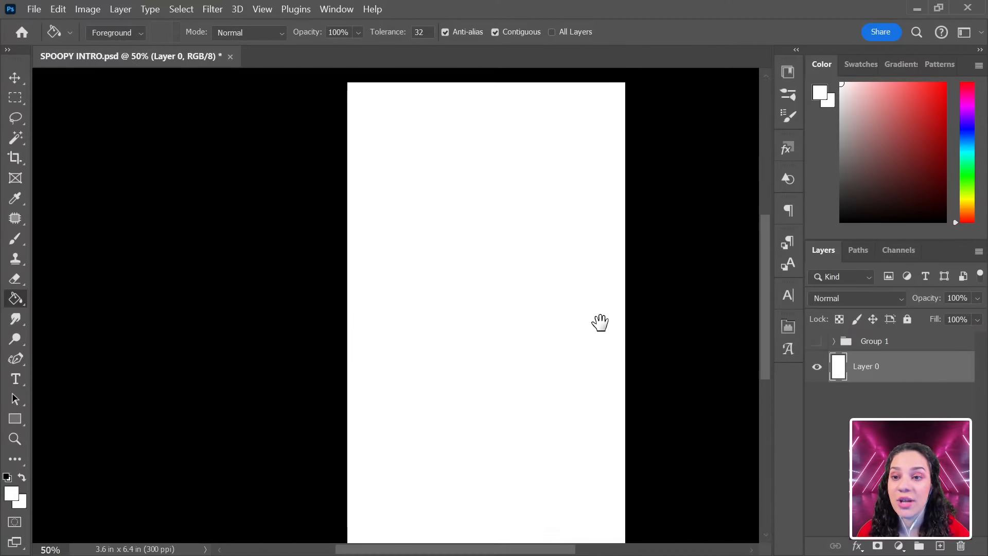
{"action": "key", "text": "ctrl+minus"}
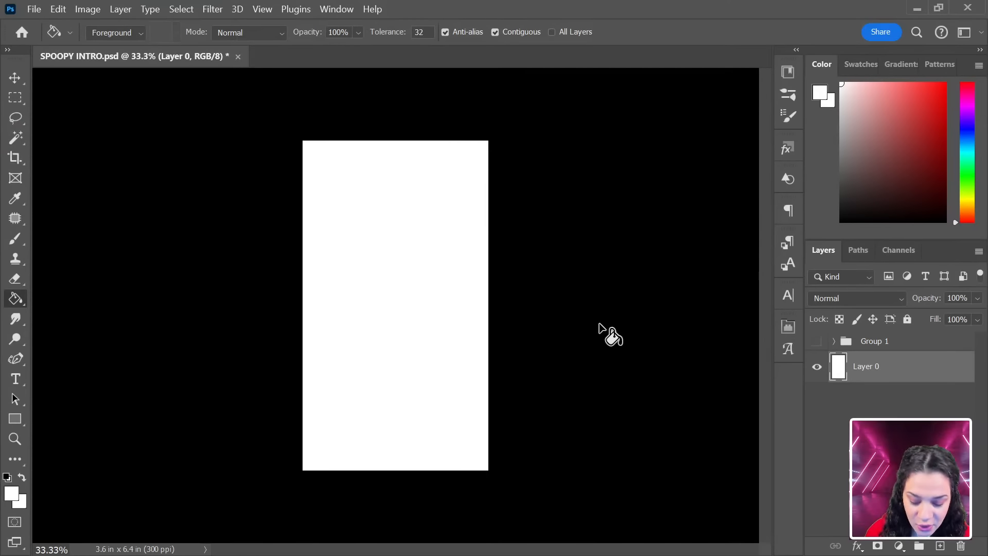
Draw a polygon shape about 562 × 757 px in the middle of the canvas with the Polygon tool.
{"action": "left_click", "coordinate": [15, 419]}
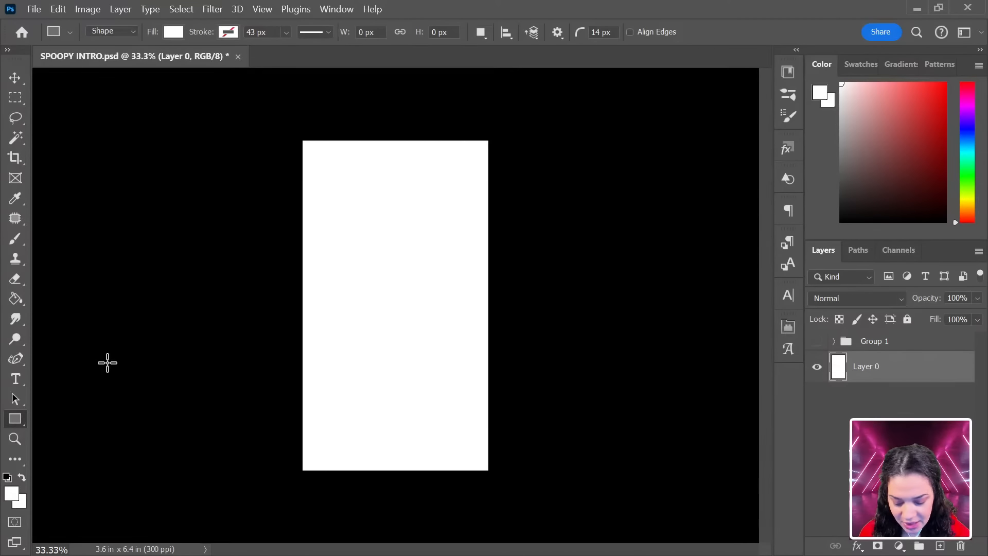
{"action": "right_click", "coordinate": [16, 418]}
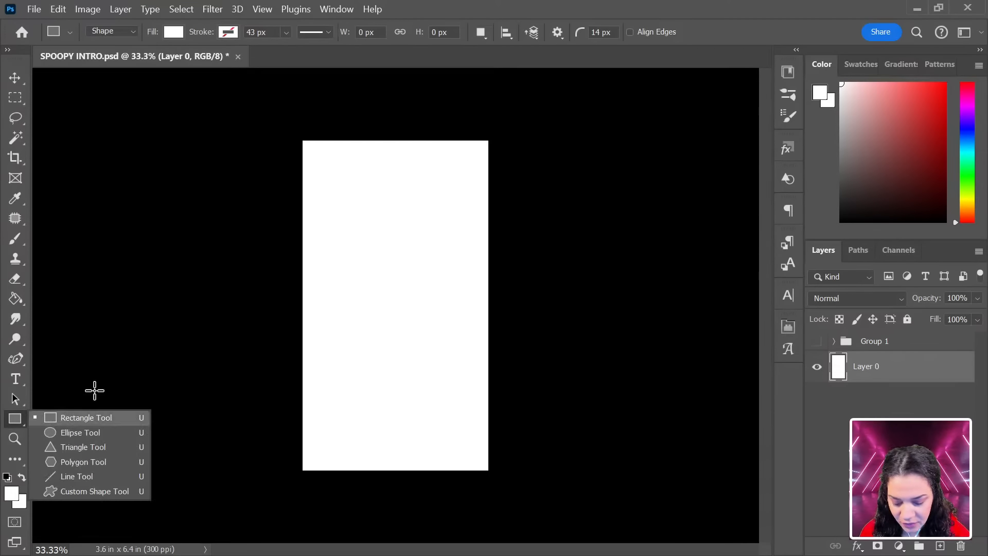
{"action": "left_click", "coordinate": [103, 466]}
{"action": "left_click_drag", "start_coordinate": [354, 208], "coordinate": [452, 338]}
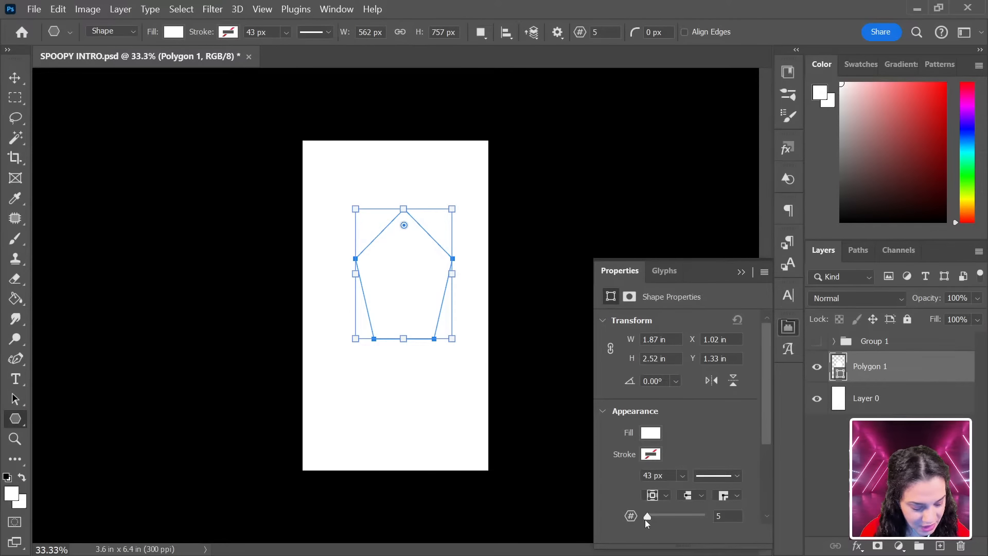
Set the polygon's number of sides to 6.
{"action": "left_click_drag", "start_coordinate": [646, 518], "coordinate": [653, 517]}
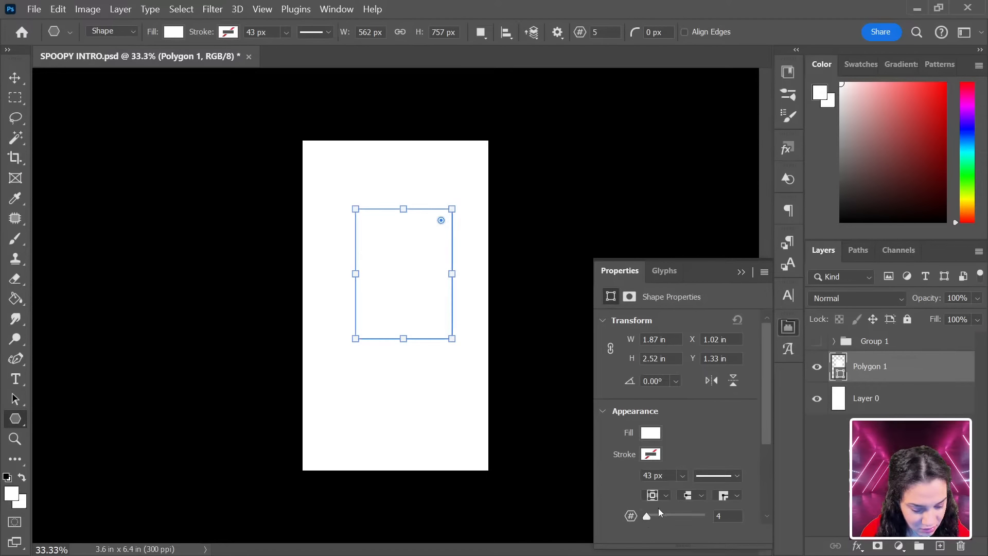
{"action": "left_click_drag", "start_coordinate": [645, 517], "coordinate": [649, 518]}
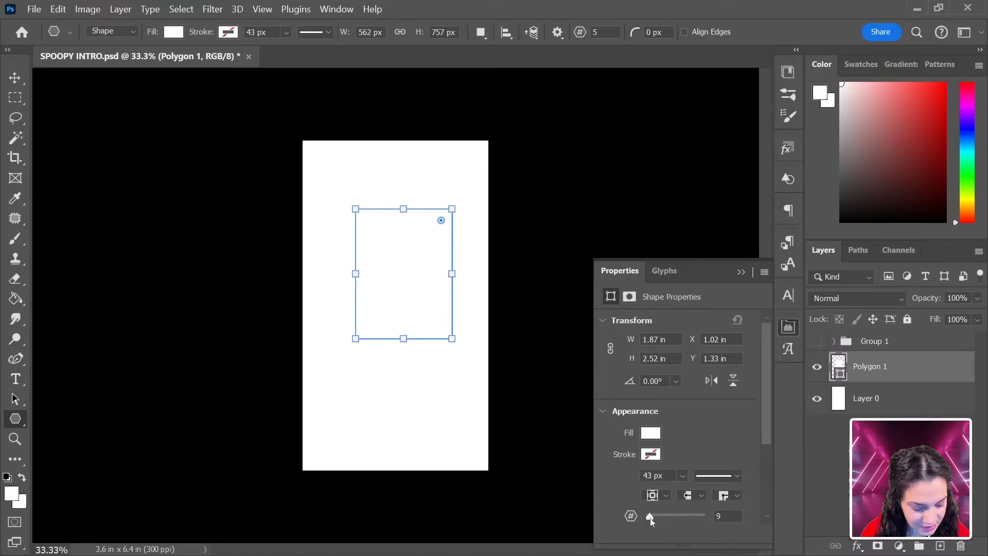
{"action": "left_click", "coordinate": [730, 515]}
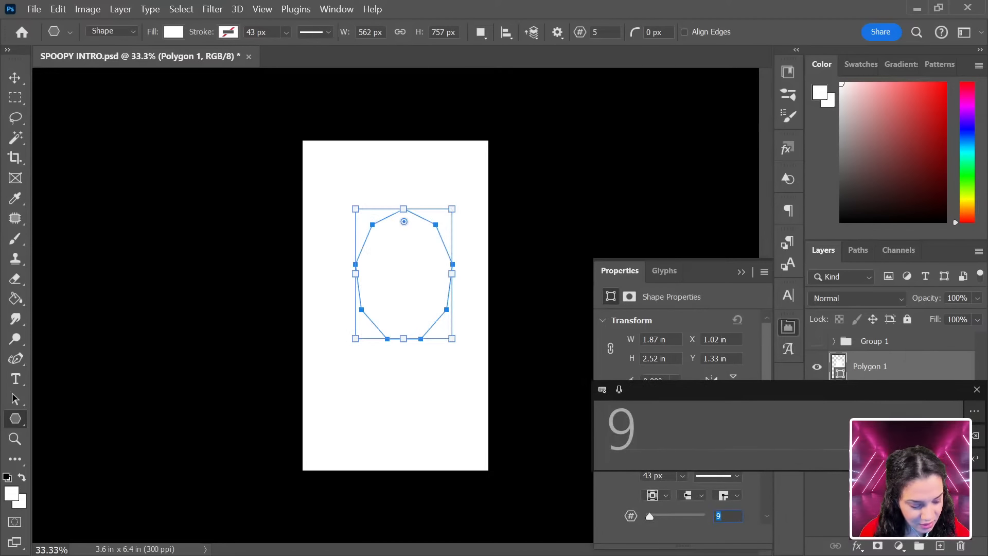
{"action": "left_click", "coordinate": [977, 389]}
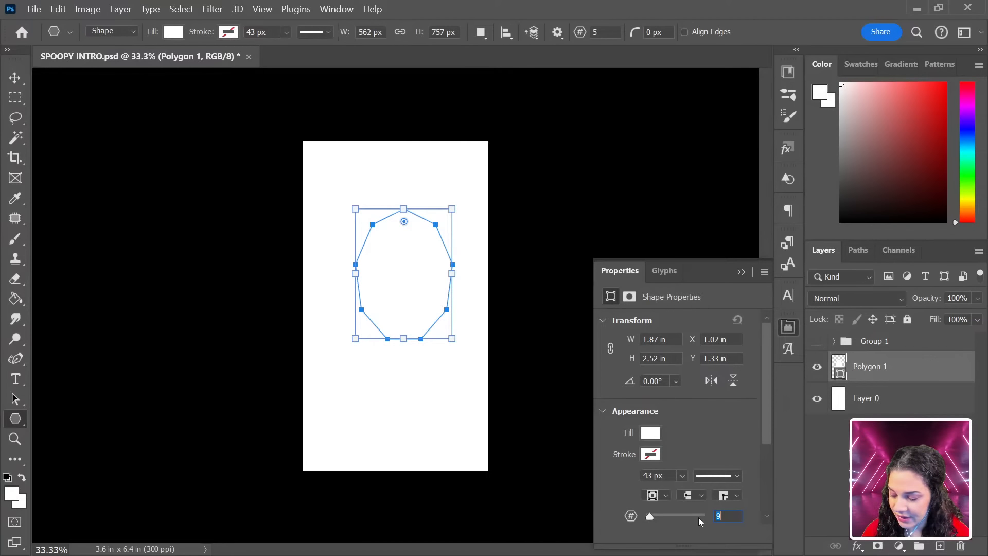
{"action": "type", "text": "6"}
{"action": "key", "text": "Return"}
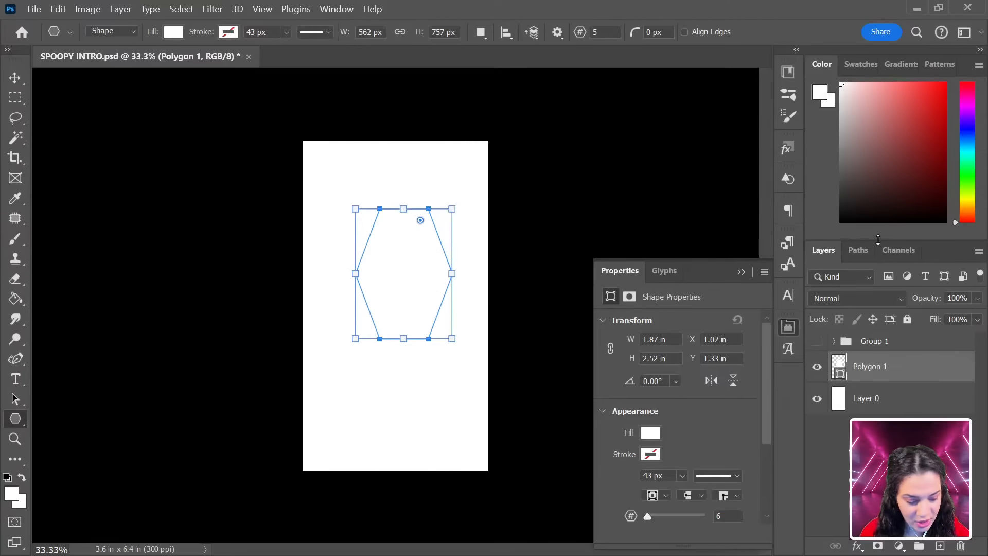
Choose a mid grey foreground colour and change the hexagon's fill to the dark brown 5e4545.
{"action": "mouse_move", "coordinate": [864, 137]}
{"action": "left_mouse_down"}
{"action": "mouse_move", "coordinate": [840, 119]}
{"action": "mouse_move", "coordinate": [809, 137]}
{"action": "left_mouse_up"}
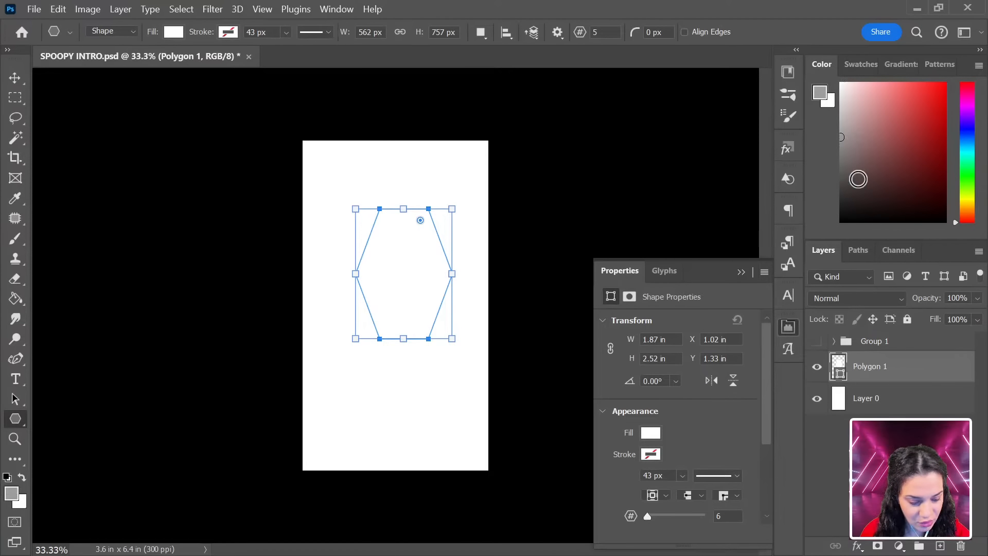
{"action": "left_click_drag", "start_coordinate": [857, 179], "coordinate": [820, 160]}
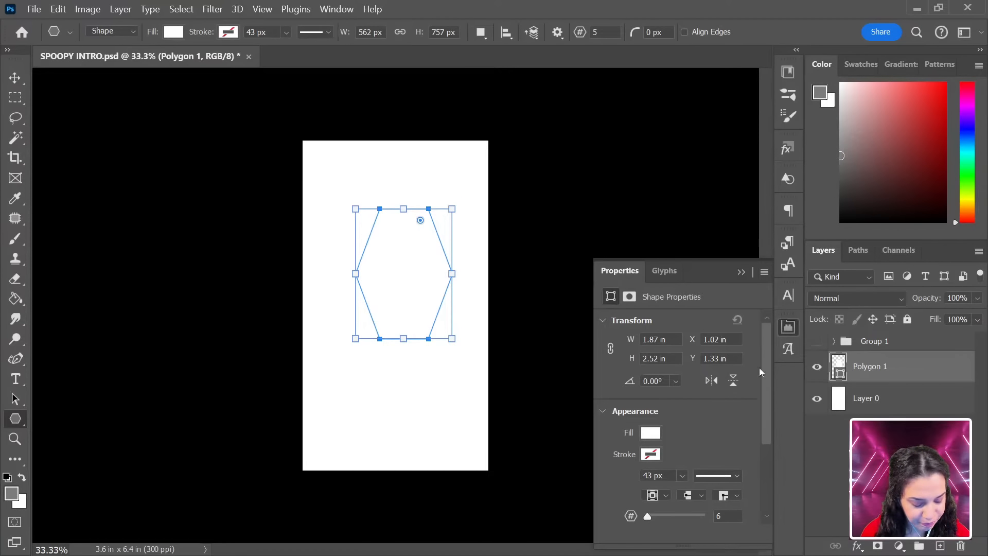
{"action": "left_click", "coordinate": [651, 437]}
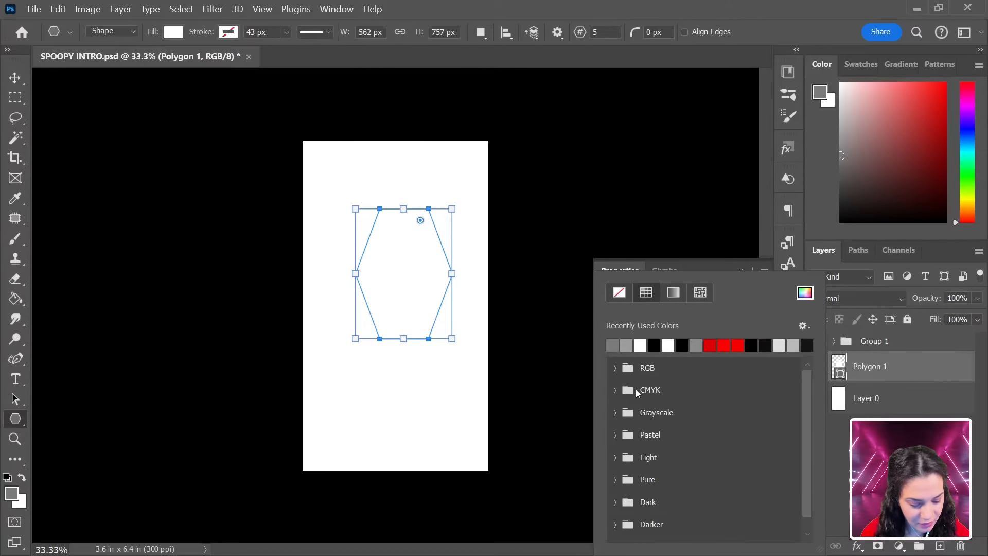
{"action": "key", "text": "i"}
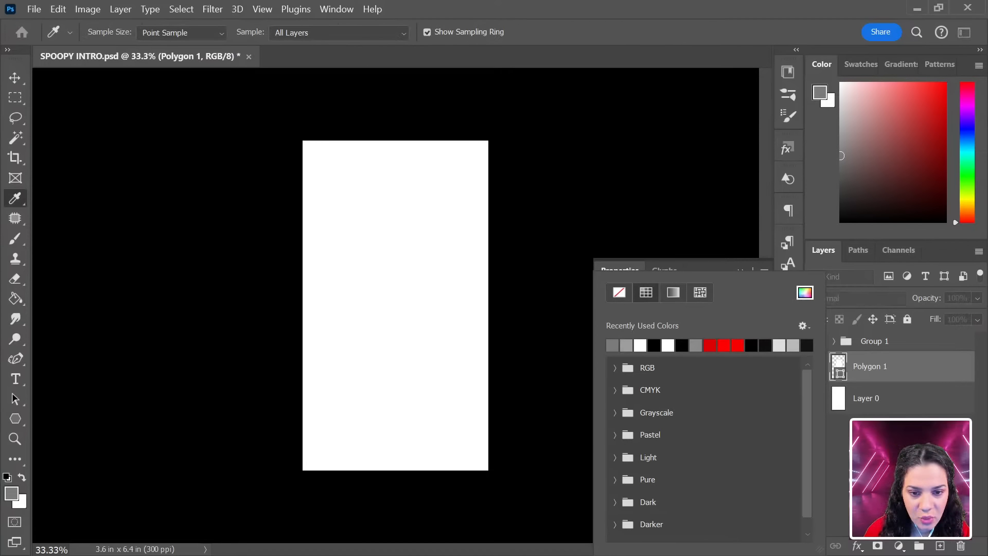
{"action": "left_click", "coordinate": [805, 292]}
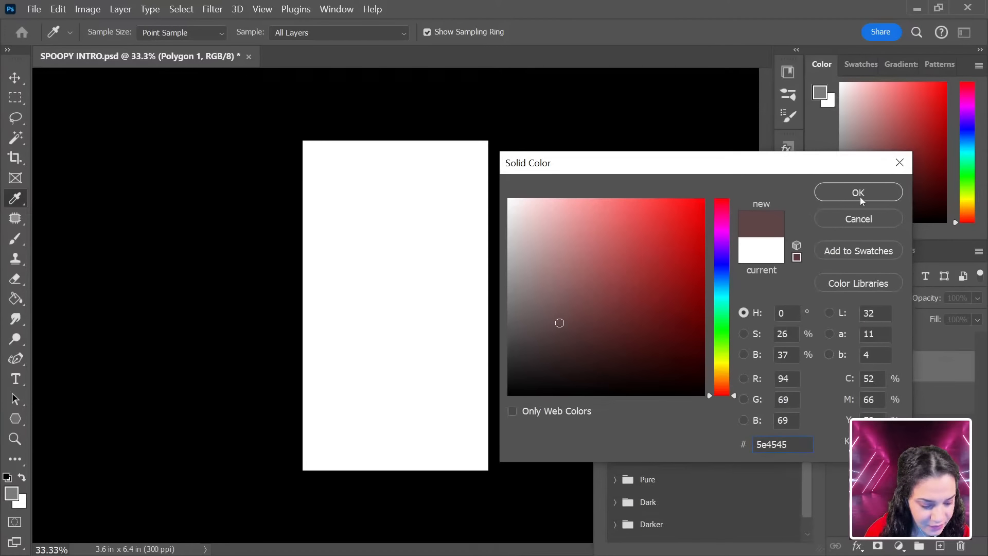
{"action": "left_click", "coordinate": [844, 192]}
{"action": "left_click", "coordinate": [921, 367]}
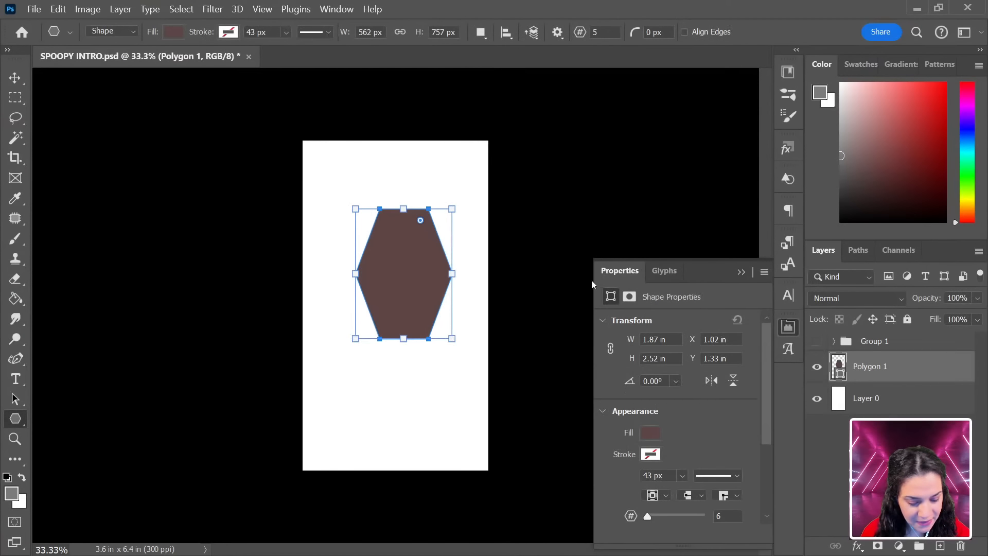
{"action": "key", "text": "ctrl+t"}
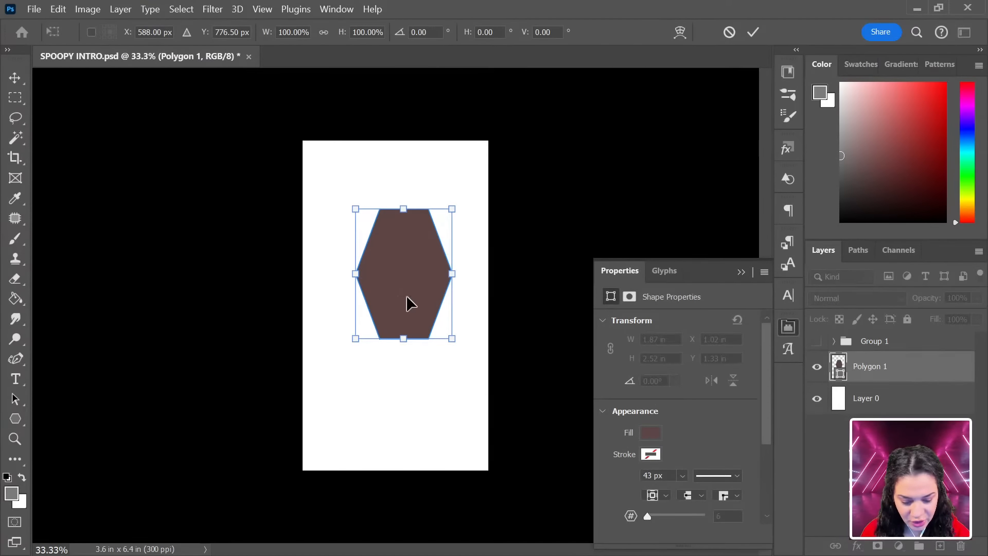
{"action": "right_click", "coordinate": [406, 295]}
{"action": "left_click", "coordinate": [456, 267]}
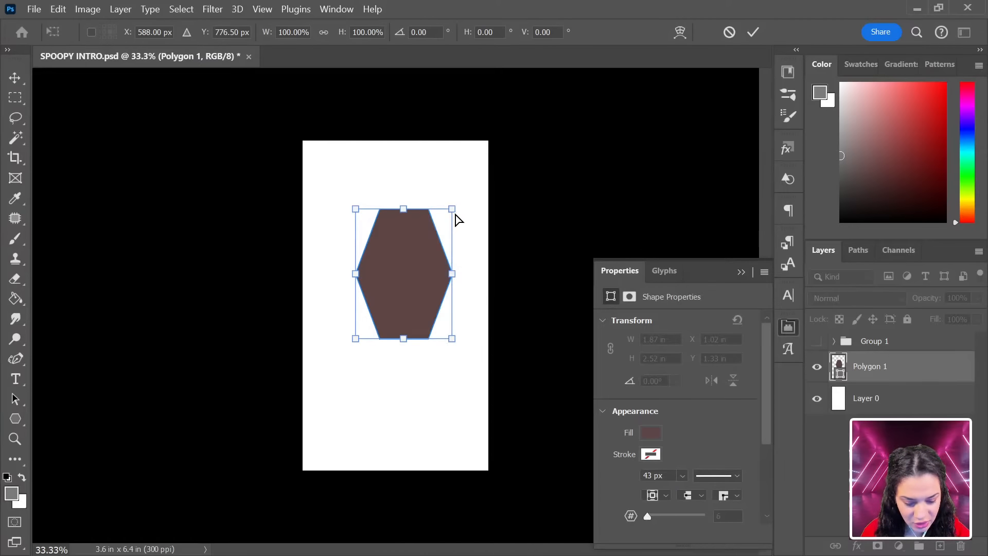
{"action": "left_click_drag", "start_coordinate": [455, 212], "coordinate": [461, 228]}
{"action": "left_click_drag", "start_coordinate": [416, 281], "coordinate": [405, 311]}
{"action": "mouse_move", "coordinate": [352, 362]}
{"action": "left_mouse_down"}
{"action": "mouse_move", "coordinate": [344, 387]}
{"action": "mouse_move", "coordinate": [354, 363]}
{"action": "left_mouse_up"}
{"action": "left_click_drag", "start_coordinate": [345, 234], "coordinate": [352, 220]}
{"action": "left_click_drag", "start_coordinate": [444, 380], "coordinate": [445, 378]}
{"action": "key", "text": "Return"}
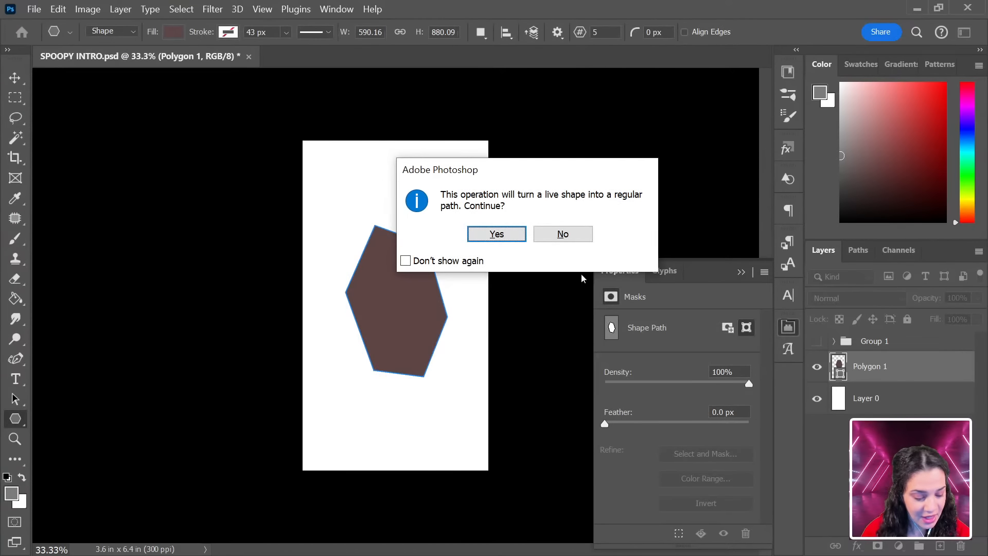
{"action": "left_click", "coordinate": [566, 234]}
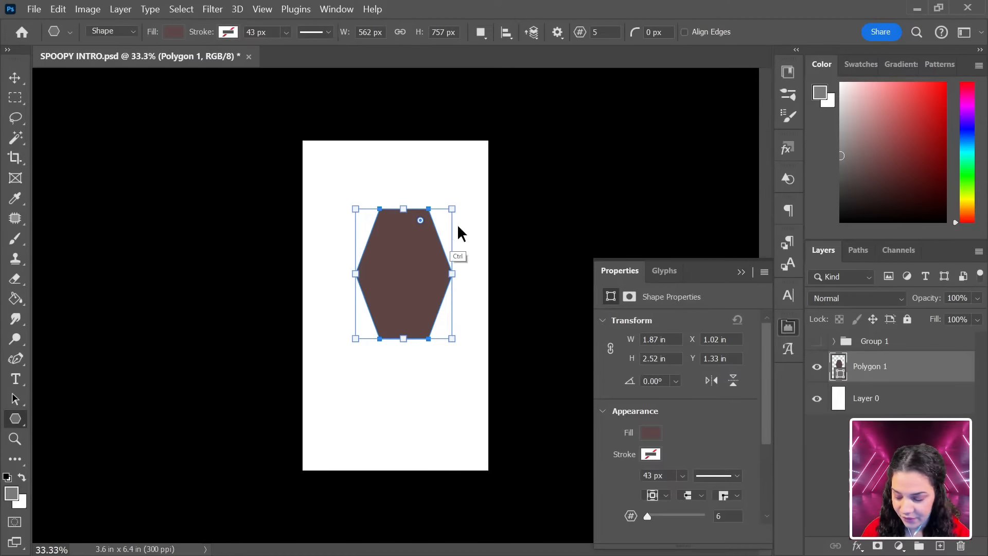
Distort the brown hexagon into an irregular slanted shape about 603 × 774 px near the canvas centre, converting it to a regular path.
{"action": "key", "text": "ctrl+t"}
{"action": "left_click_drag", "start_coordinate": [451, 209], "coordinate": [409, 316]}
{"action": "right_click", "coordinate": [442, 273]}
{"action": "left_click", "coordinate": [491, 269]}
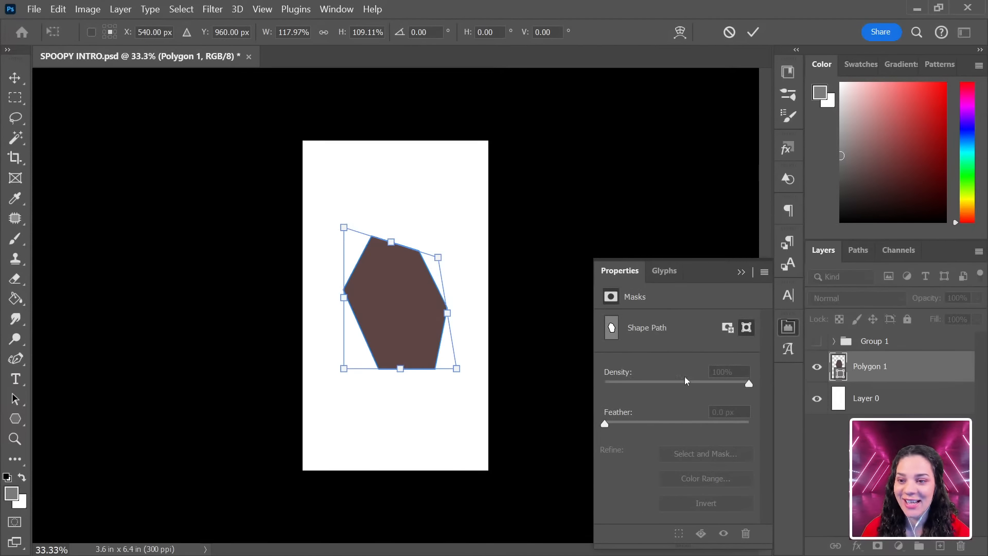
{"action": "key", "text": "Return"}
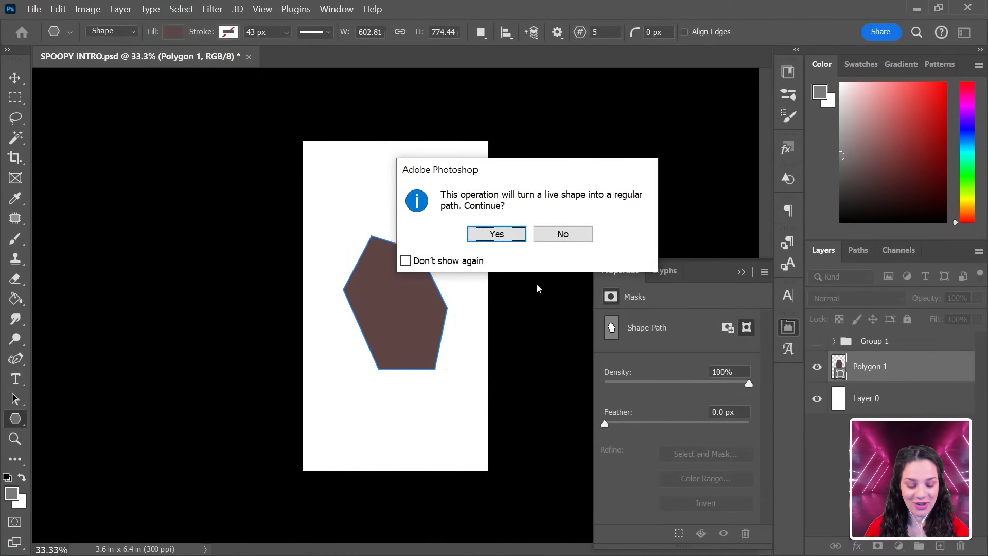
{"action": "left_click", "coordinate": [493, 233]}
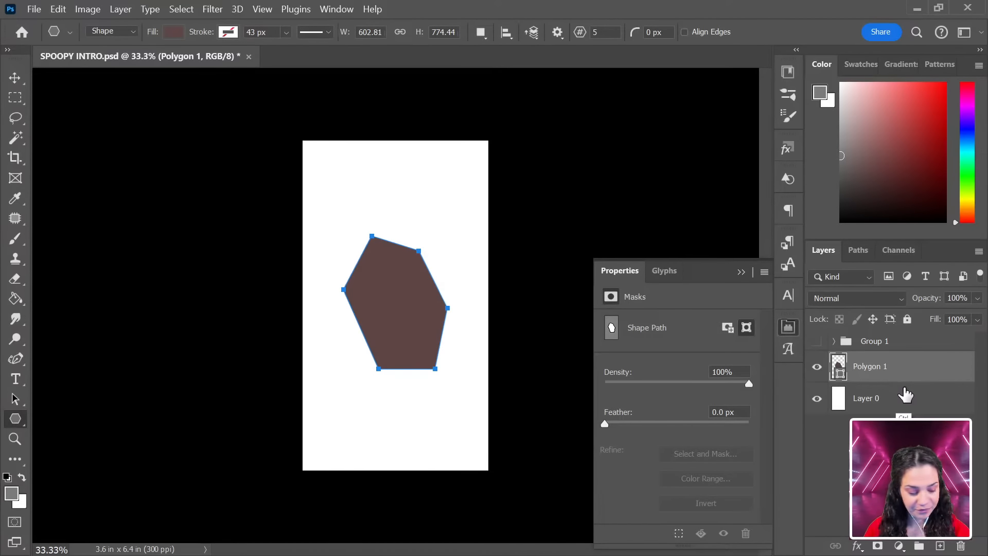
Try duplicating the Polygon 1 layer and enlarging the lower copy to about 156% around its centre.
{"action": "key", "text": "ctrl+j"}
{"action": "left_click", "coordinate": [905, 401]}
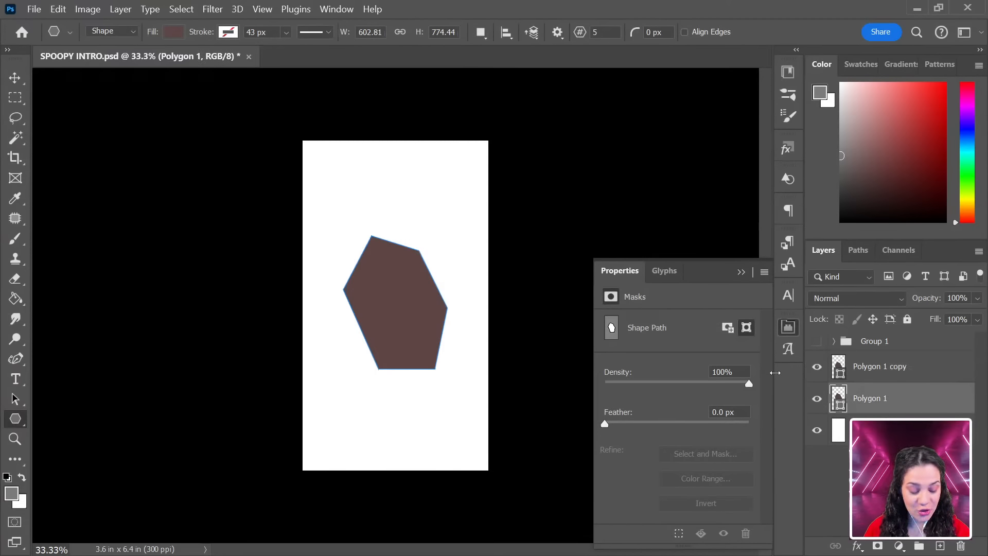
{"action": "key", "text": "ctrl+t"}
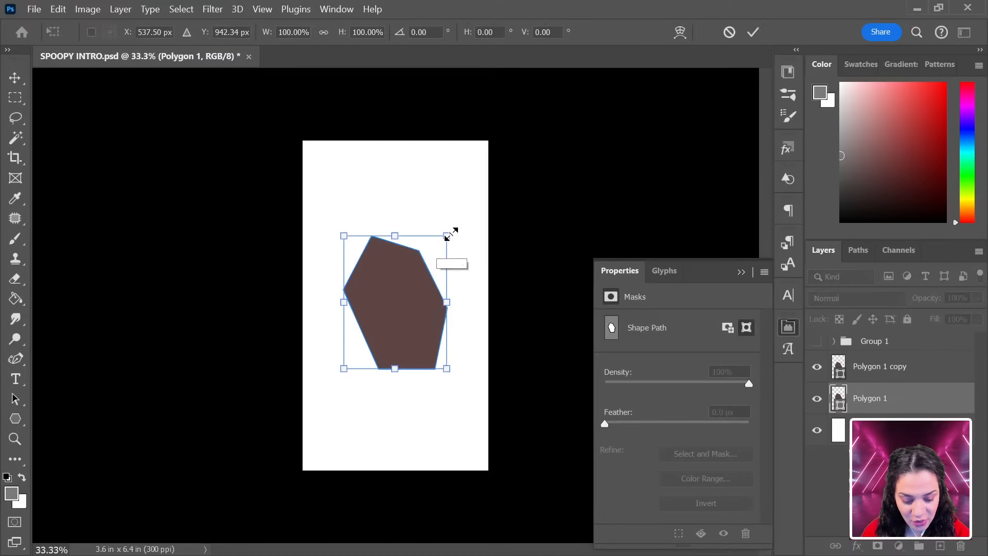
{"action": "left_click_drag", "start_coordinate": [446, 236], "coordinate": [476, 199]}
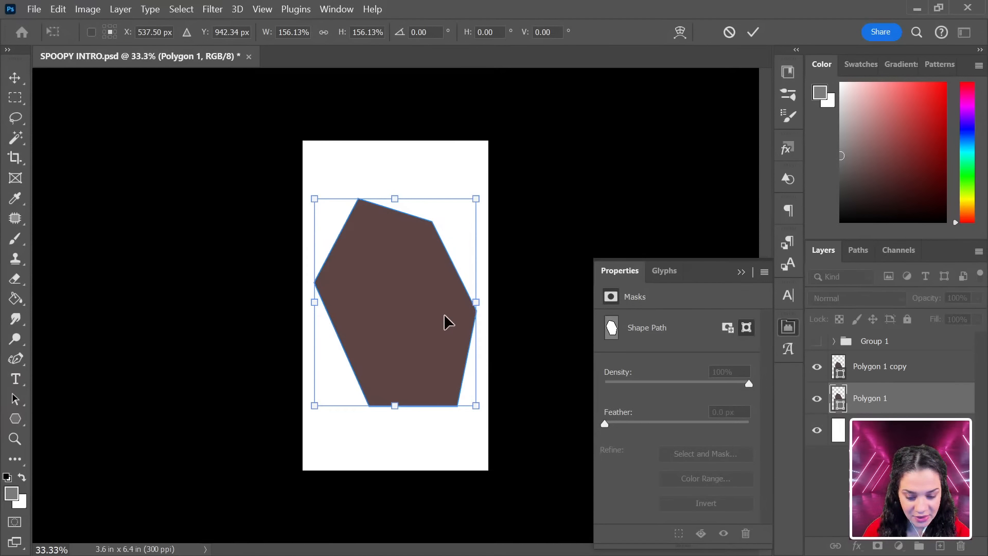
{"action": "key", "text": "ctrl+z"}
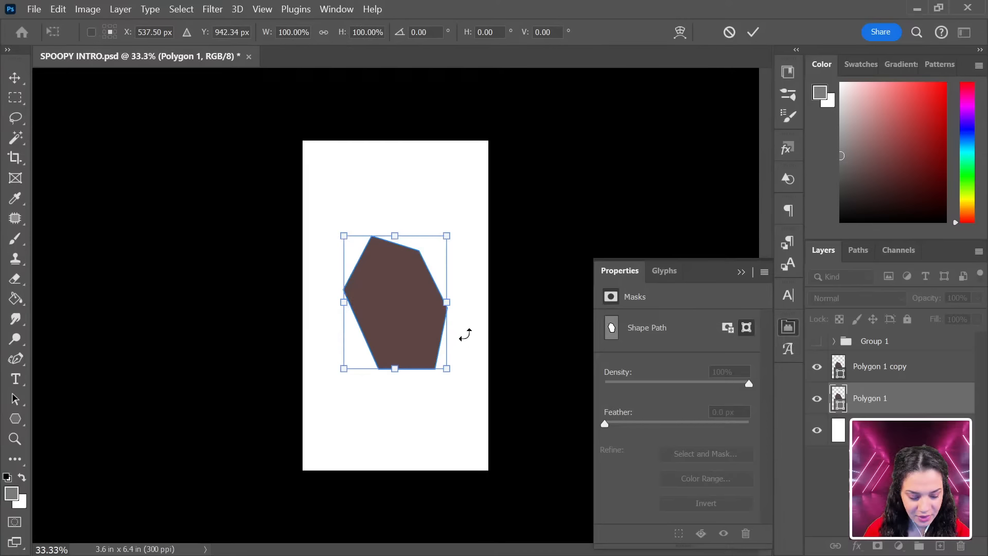
{"action": "key", "text": "Escape"}
{"action": "key", "text": "ctrl+z"}
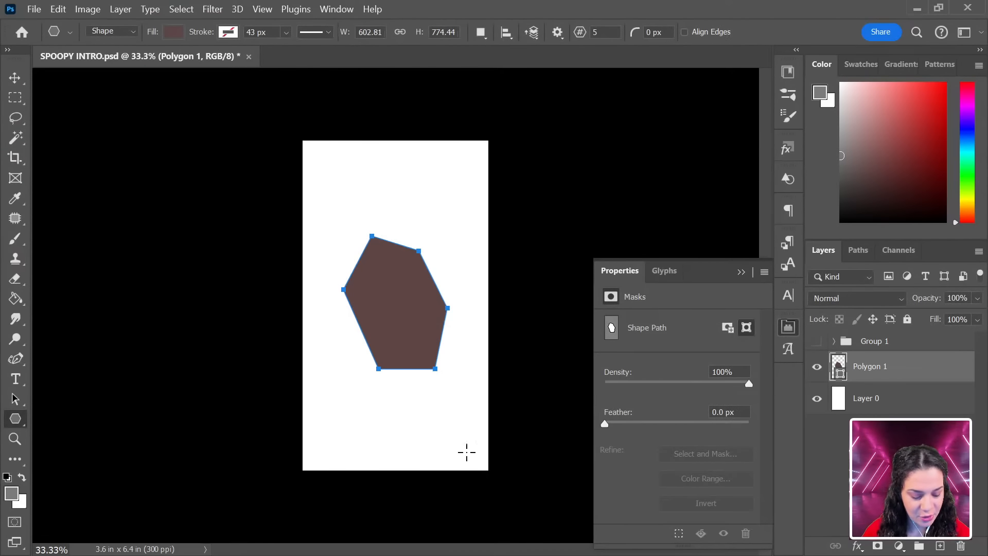
Draw a grey nine-sided polygon about 847 × 1096 px behind the brown shape, directly above Layer 0.
{"action": "left_click", "coordinate": [908, 397]}
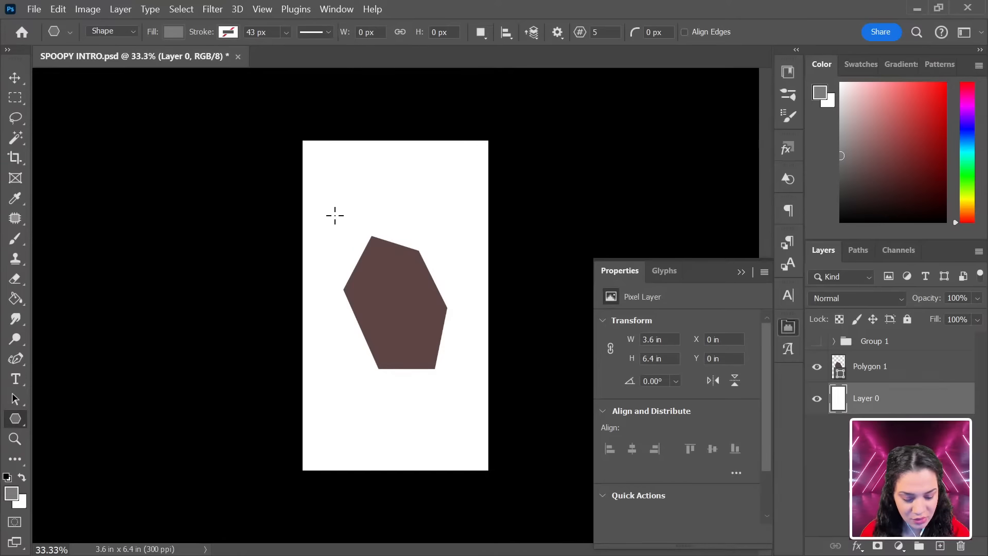
{"action": "left_click_drag", "start_coordinate": [335, 215], "coordinate": [476, 421]}
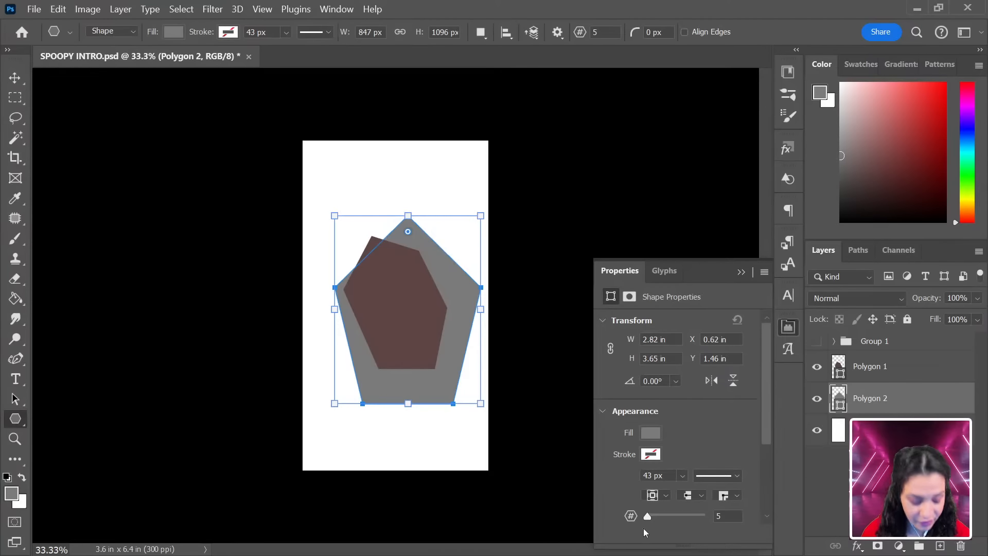
{"action": "left_click_drag", "start_coordinate": [653, 517], "coordinate": [652, 514]}
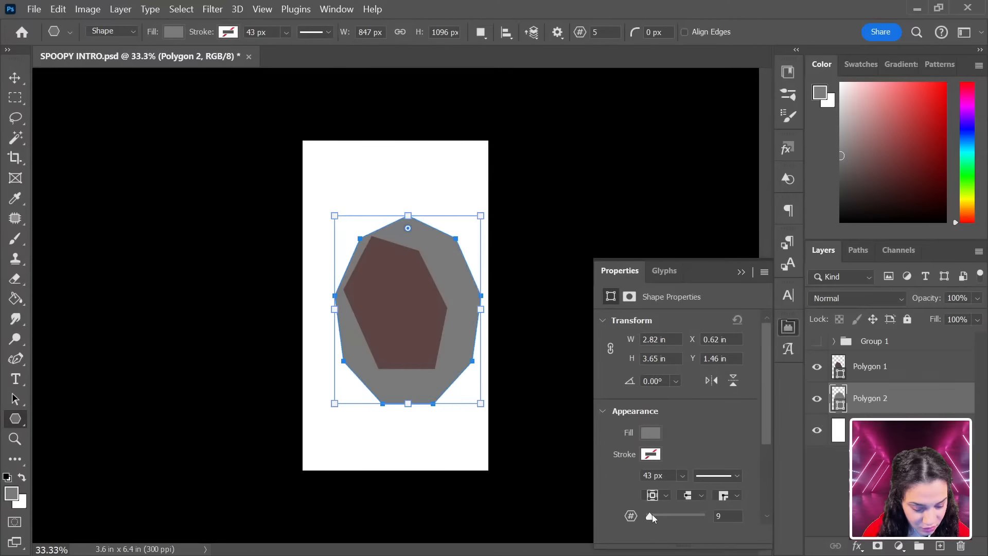
Distort the grey nine-sided polygon behind the brown shape, skewing its top edge, stretching it taller and recentring it around the brown shape.
{"action": "right_click", "coordinate": [433, 294]}
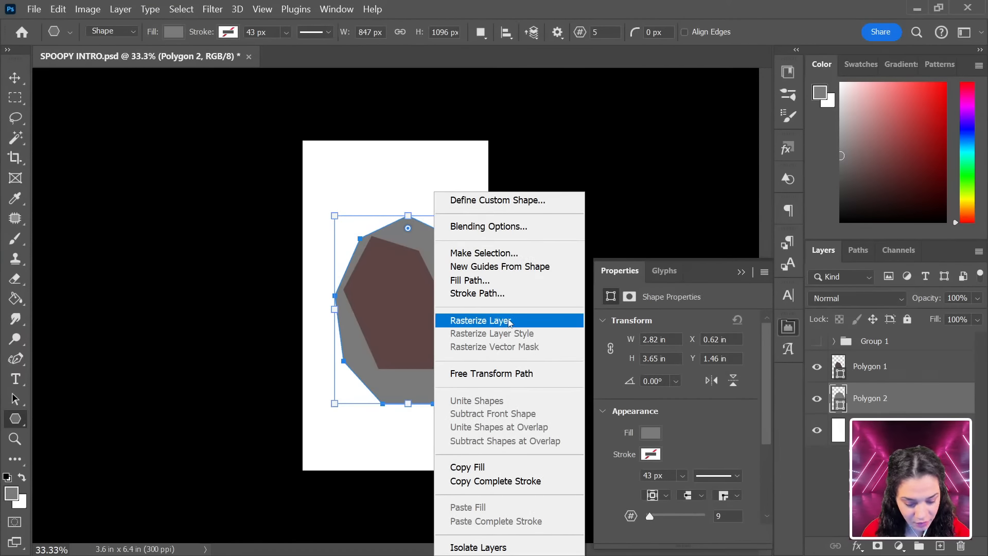
{"action": "left_click", "coordinate": [895, 399]}
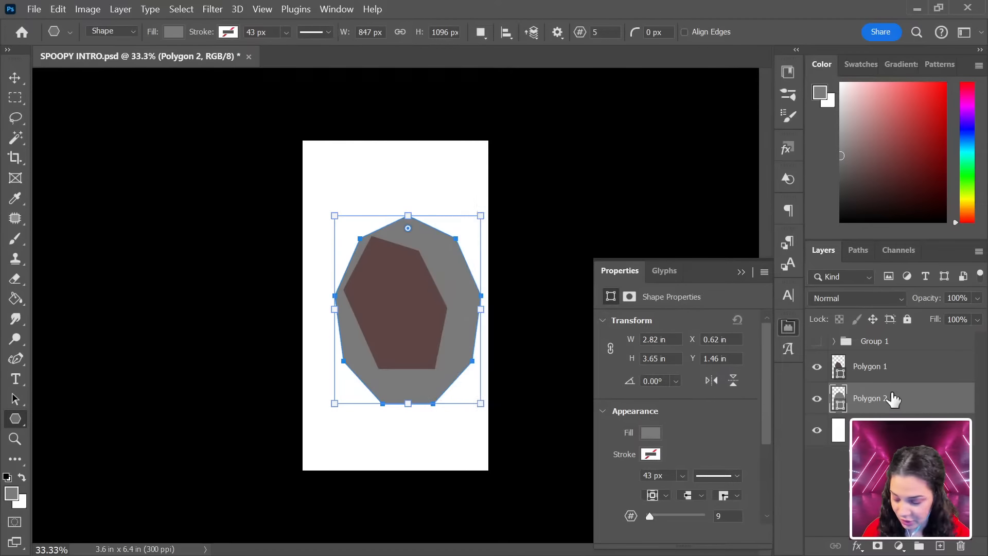
{"action": "key", "text": "ctrl+t"}
{"action": "right_click", "coordinate": [415, 316]}
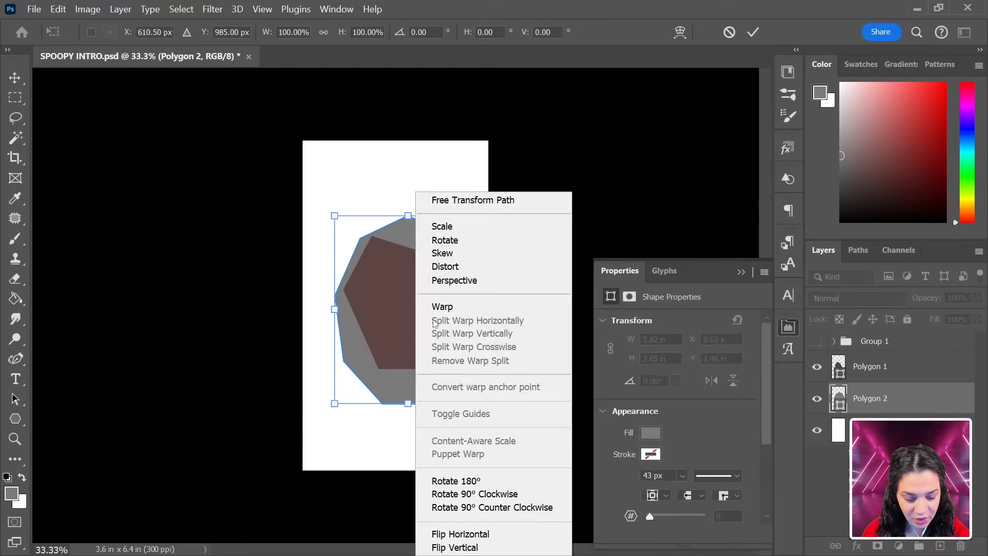
{"action": "left_click", "coordinate": [469, 266]}
{"action": "left_click_drag", "start_coordinate": [335, 217], "coordinate": [332, 254]}
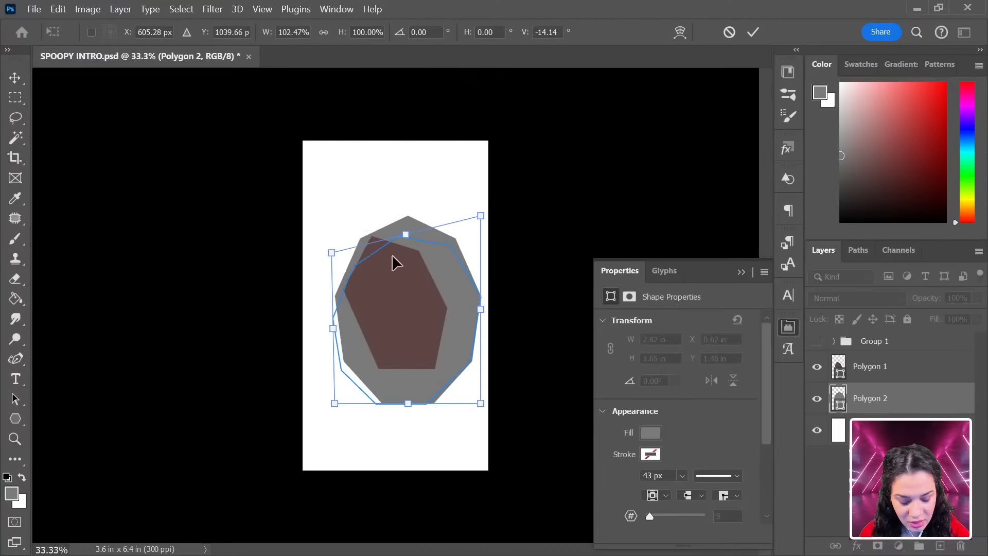
{"action": "left_click_drag", "start_coordinate": [435, 297], "coordinate": [419, 268]}
{"action": "left_click_drag", "start_coordinate": [391, 371], "coordinate": [398, 429]}
{"action": "left_click_drag", "start_coordinate": [419, 276], "coordinate": [426, 265]}
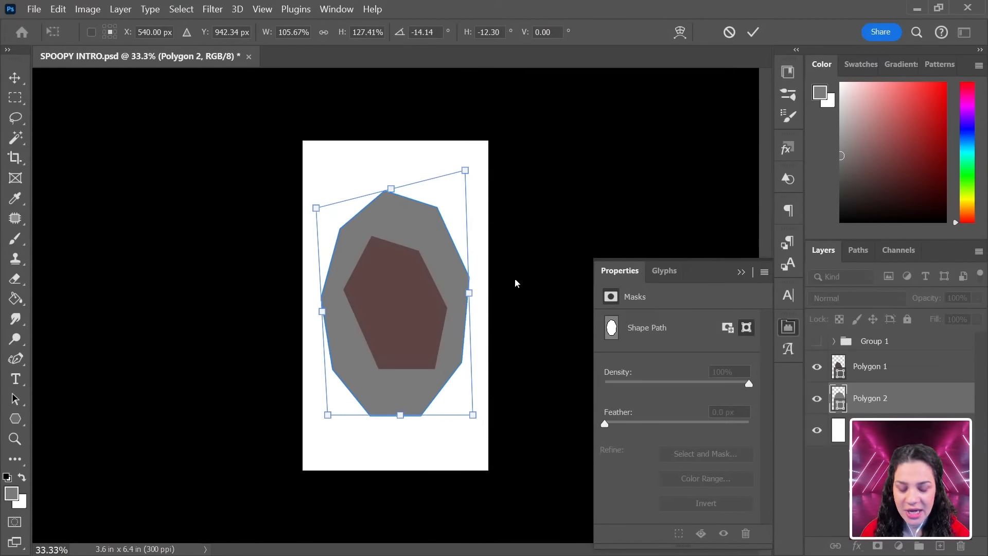
Refine the grey polygon's corners and edges into an irregular ring about 795 × 1116 px, applying the distortion and converting it to a regular path.
{"action": "left_click_drag", "start_coordinate": [464, 166], "coordinate": [445, 163]}
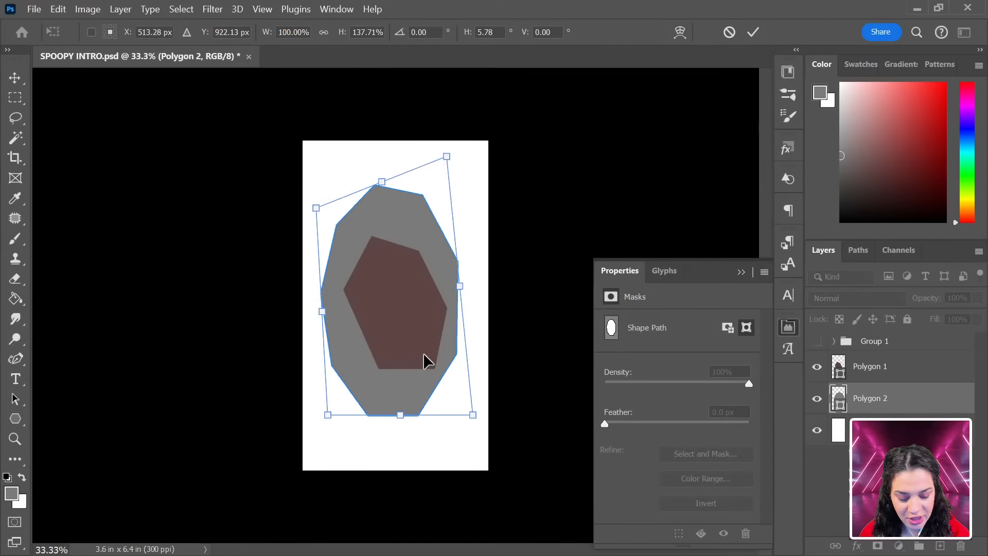
{"action": "left_click_drag", "start_coordinate": [381, 186], "coordinate": [386, 212]}
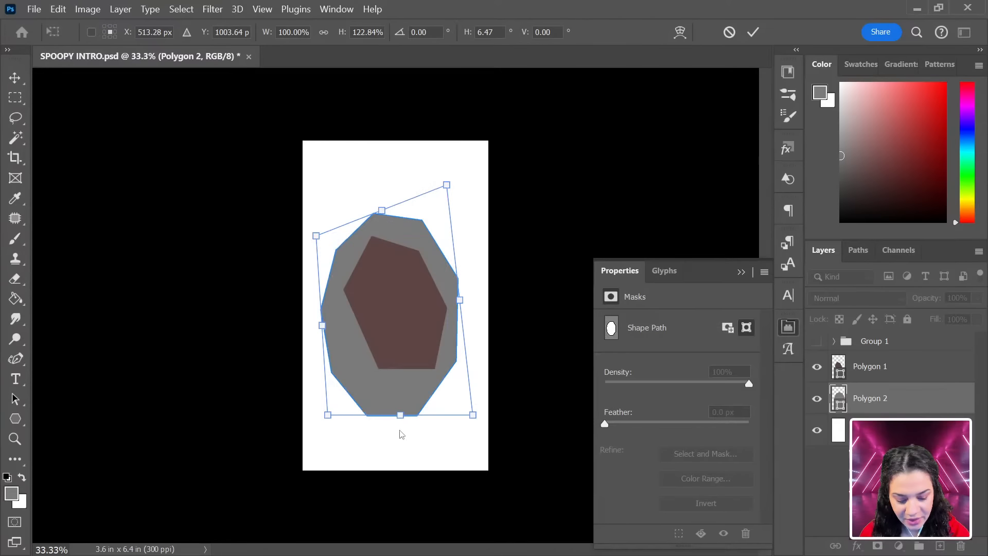
{"action": "mouse_move", "coordinate": [400, 414]}
{"action": "left_mouse_down"}
{"action": "mouse_move", "coordinate": [401, 405]}
{"action": "mouse_move", "coordinate": [405, 415]}
{"action": "left_mouse_up"}
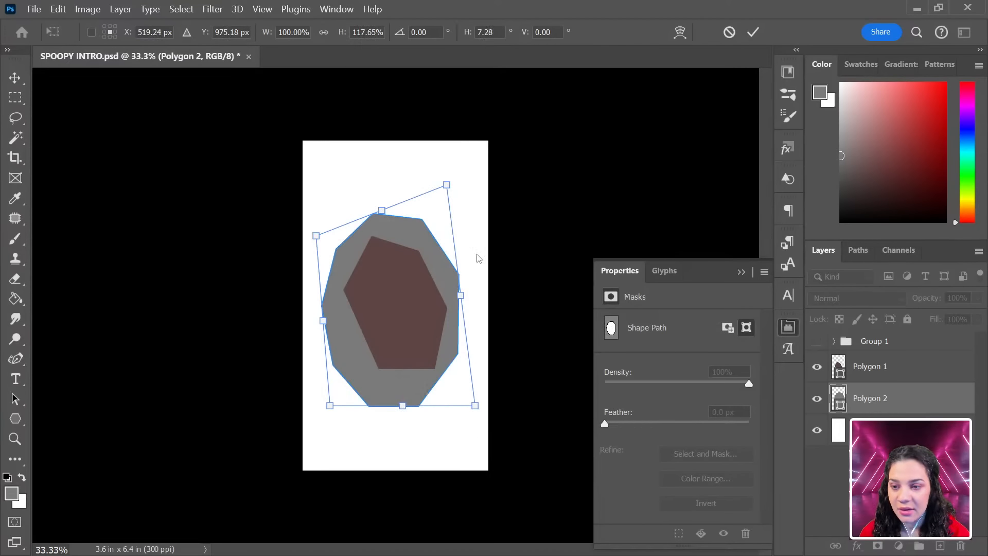
{"action": "left_click_drag", "start_coordinate": [333, 411], "coordinate": [346, 396]}
{"action": "left_click_drag", "start_coordinate": [470, 415], "coordinate": [483, 426]}
{"action": "left_click_drag", "start_coordinate": [447, 185], "coordinate": [452, 174]}
{"action": "key", "text": "Return"}
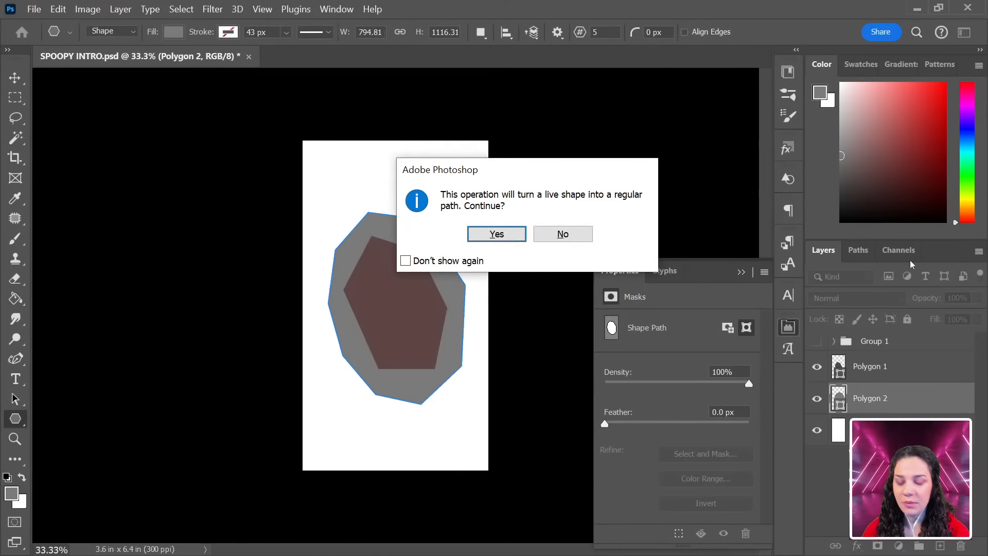
{"action": "left_click", "coordinate": [508, 240]}
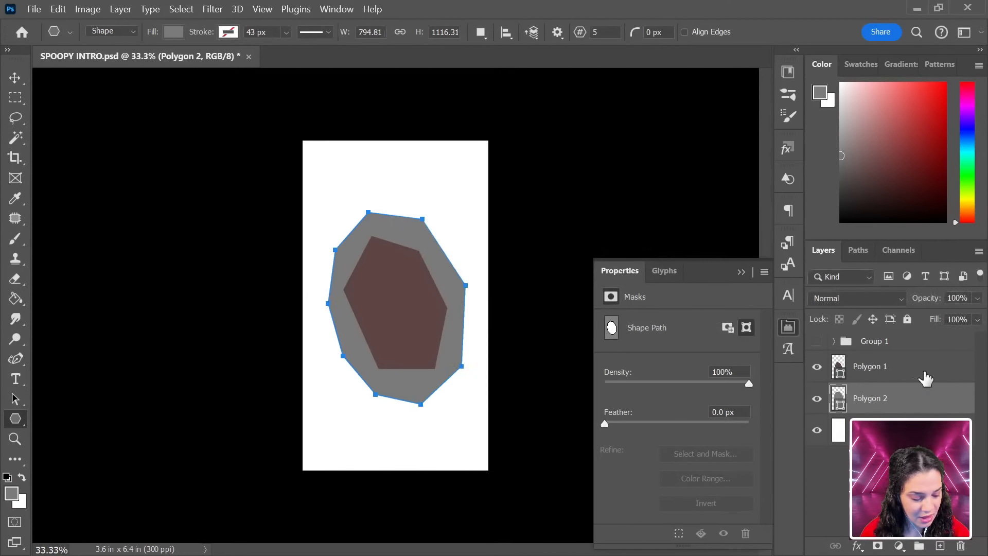
Draw a seven-sided polygon about 964 × 1428 px with fill 4f4242 behind the grey ring, directly above Layer 0.
{"action": "left_click", "coordinate": [870, 430]}
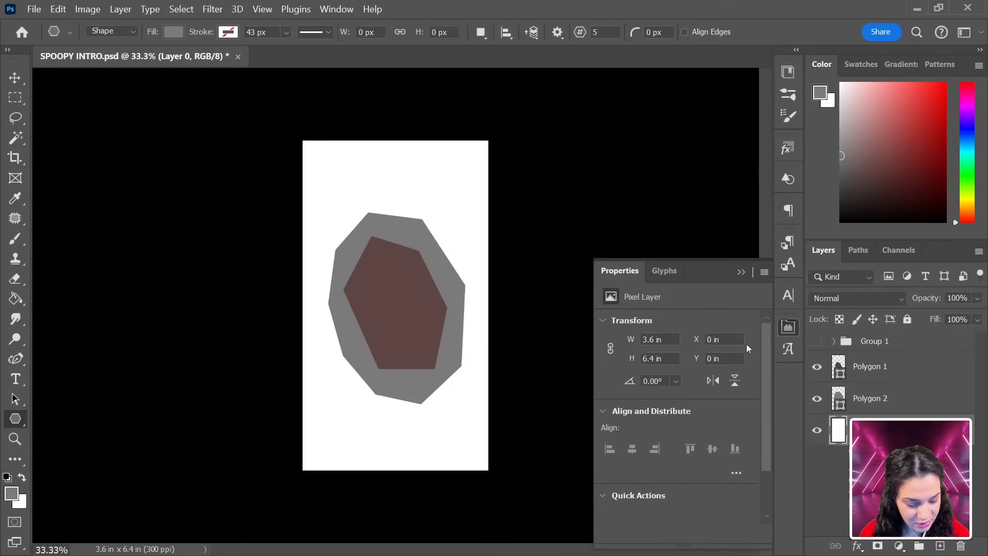
{"action": "left_click", "coordinate": [174, 32]}
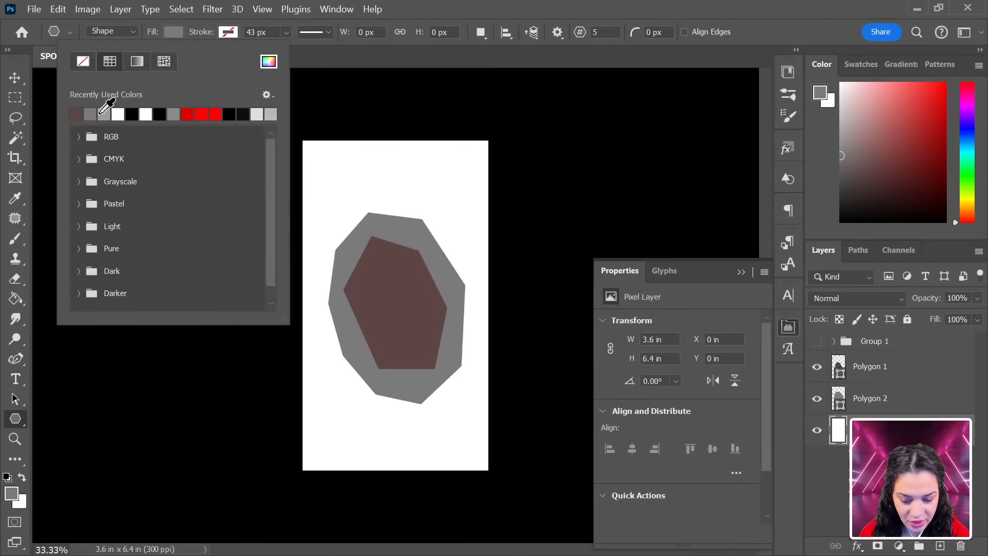
{"action": "left_click", "coordinate": [268, 62]}
{"action": "left_click", "coordinate": [539, 333]}
{"action": "key", "text": "Return"}
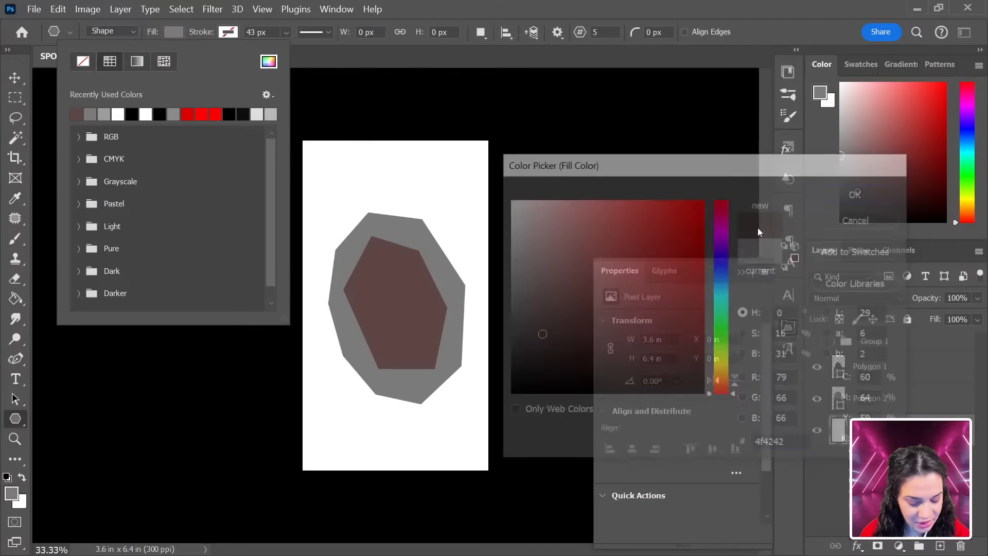
{"action": "left_click_drag", "start_coordinate": [323, 190], "coordinate": [526, 409]}
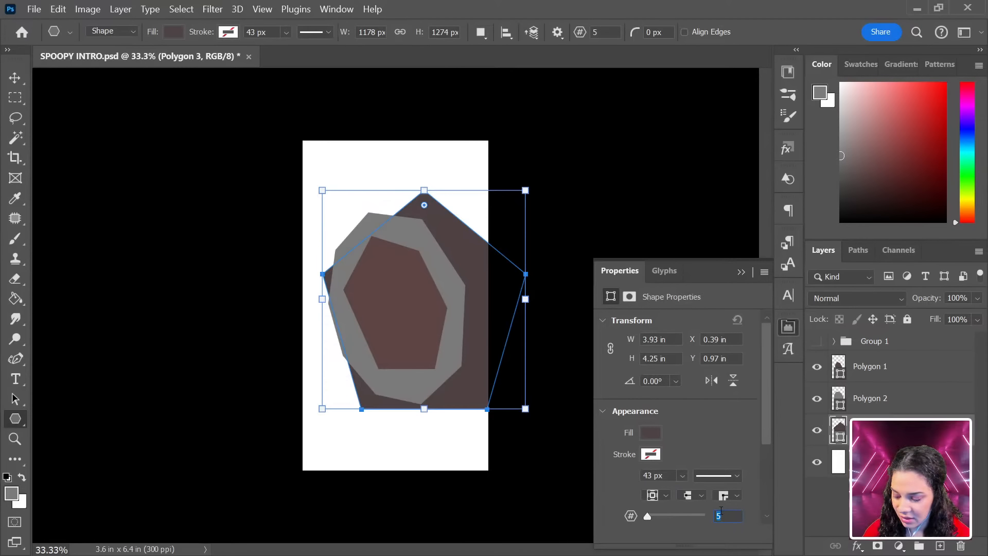
{"action": "key", "text": "Return"}
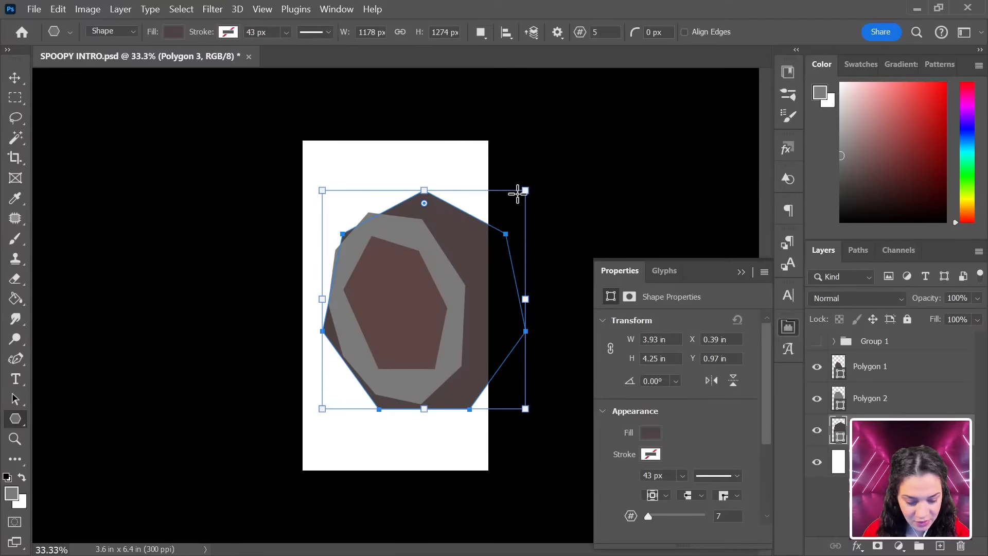
{"action": "left_click_drag", "start_coordinate": [517, 193], "coordinate": [489, 164]}
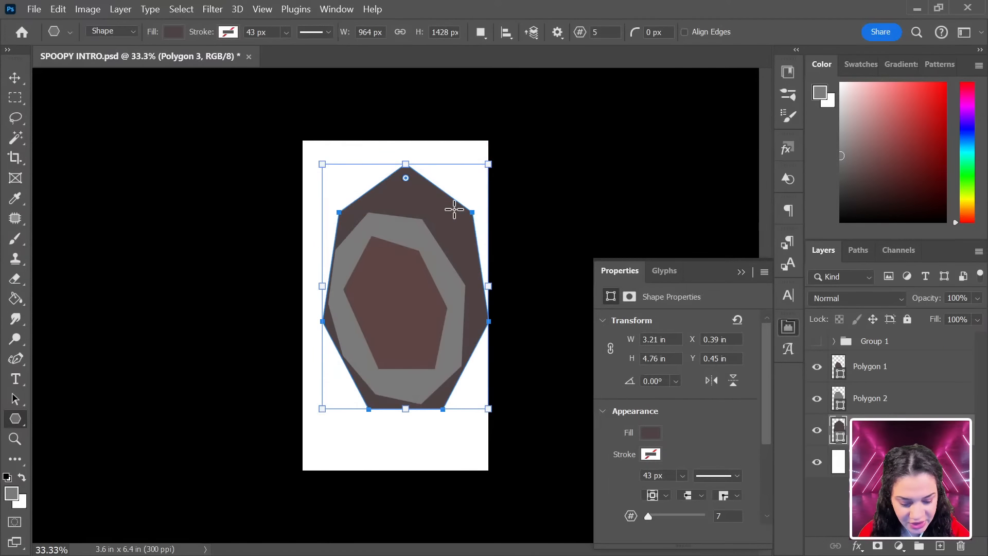
Distort the 4f4242 polygon, pulling its lower-right corner inward and stretching its upper-left corner outward beyond the canvas.
{"action": "right_click", "coordinate": [417, 276]}
{"action": "left_click", "coordinate": [921, 415]}
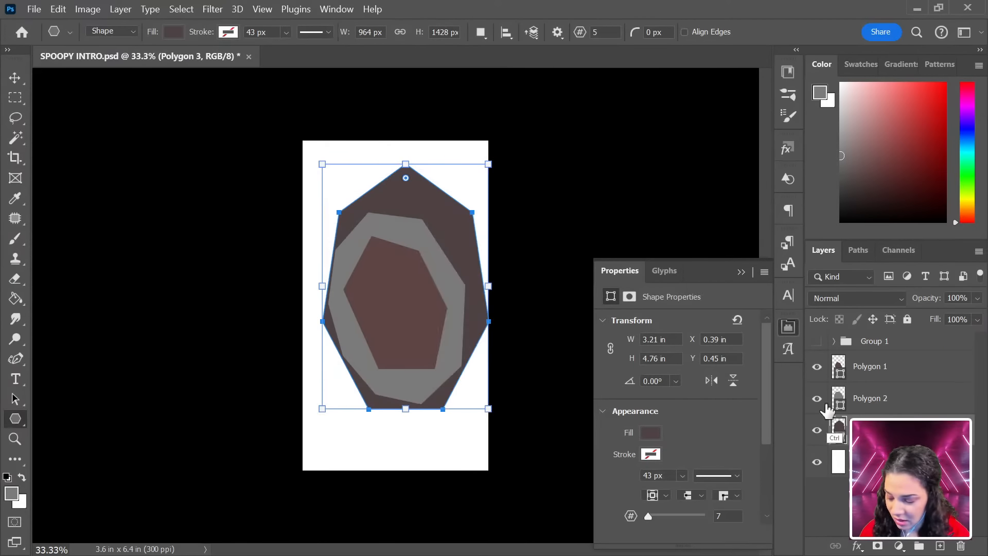
{"action": "key", "text": "ctrl+t"}
{"action": "right_click", "coordinate": [404, 260]}
{"action": "left_click", "coordinate": [478, 267]}
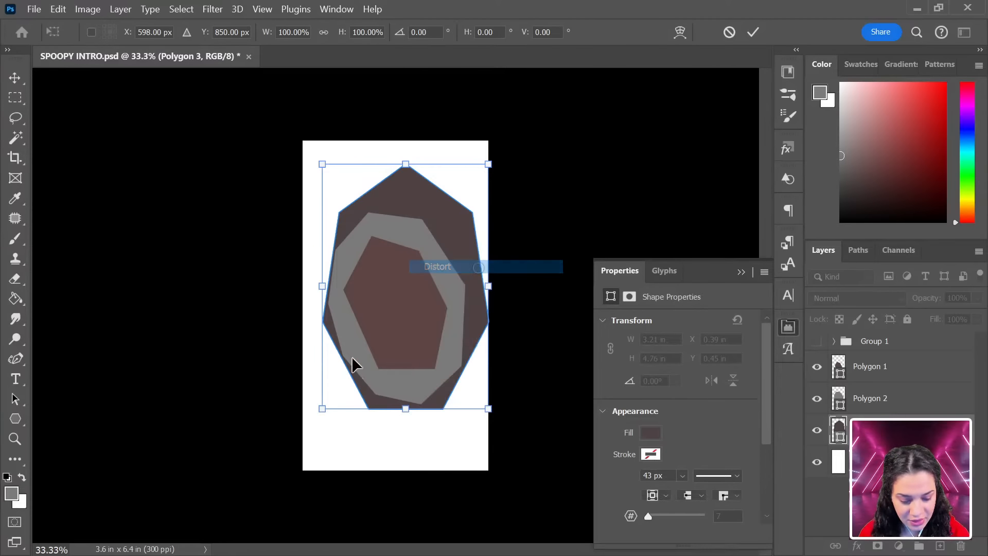
{"action": "mouse_move", "coordinate": [489, 165]}
{"action": "left_mouse_down"}
{"action": "mouse_move", "coordinate": [468, 161]}
{"action": "mouse_move", "coordinate": [488, 152]}
{"action": "left_mouse_up"}
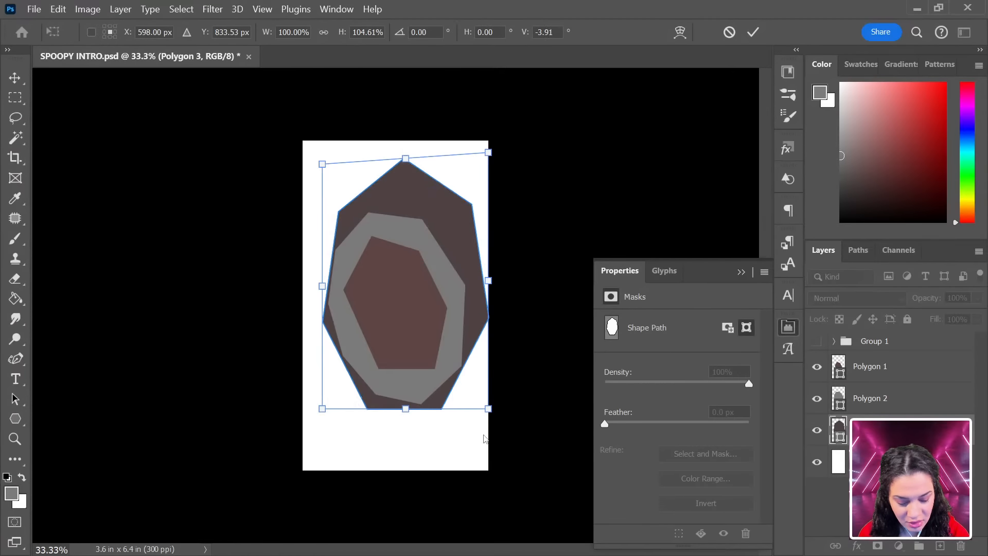
{"action": "left_click_drag", "start_coordinate": [488, 409], "coordinate": [456, 367]}
{"action": "left_click_drag", "start_coordinate": [425, 286], "coordinate": [434, 333]}
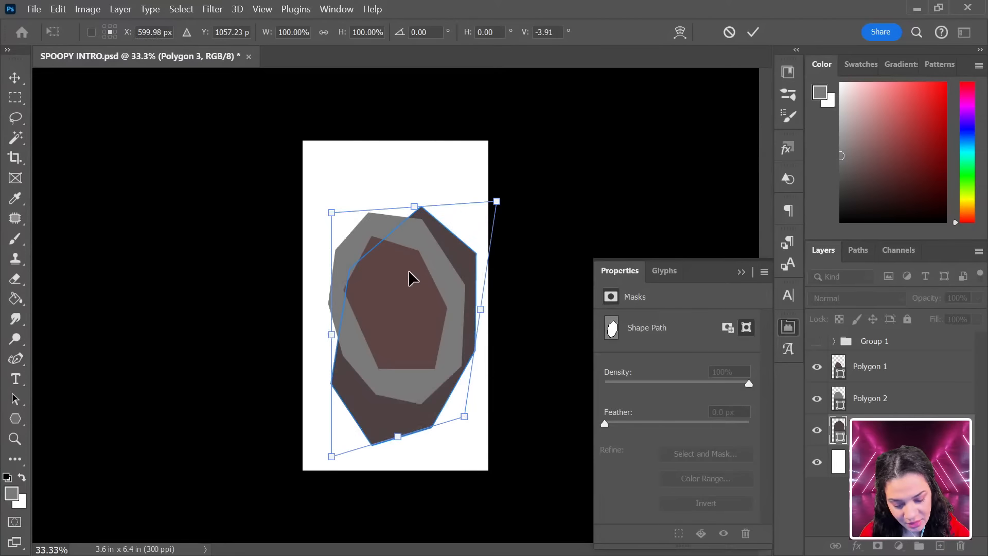
{"action": "left_click_drag", "start_coordinate": [332, 212], "coordinate": [289, 159]}
{"action": "mouse_move", "coordinate": [435, 315]}
{"action": "left_mouse_down"}
{"action": "mouse_move", "coordinate": [428, 283]}
{"action": "mouse_move", "coordinate": [433, 299]}
{"action": "left_mouse_up"}
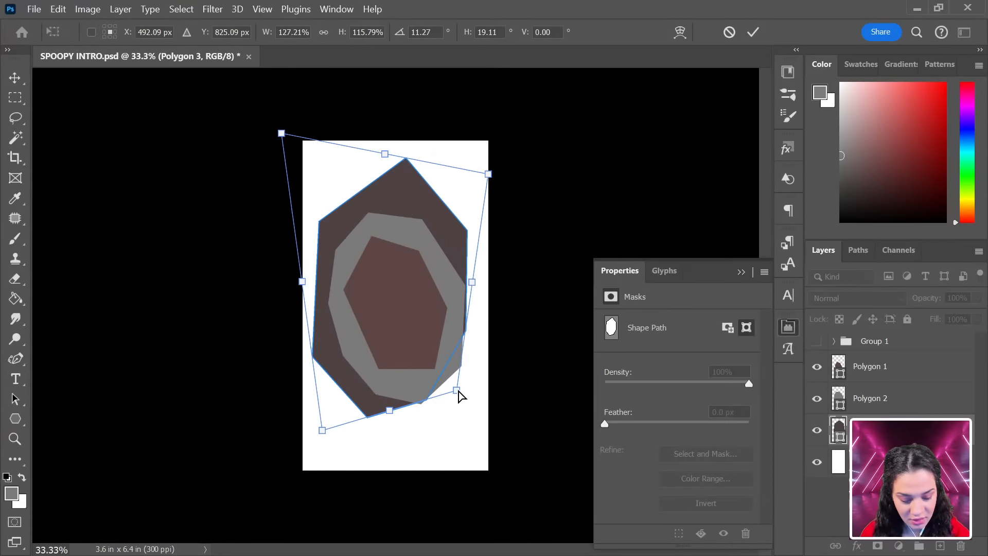
Adjust the 4f4242 polygon's edges and right corners until it surrounds the grey ring at about 1016 × 1634 px, converting it to a regular path.
{"action": "left_click_drag", "start_coordinate": [460, 395], "coordinate": [484, 422]}
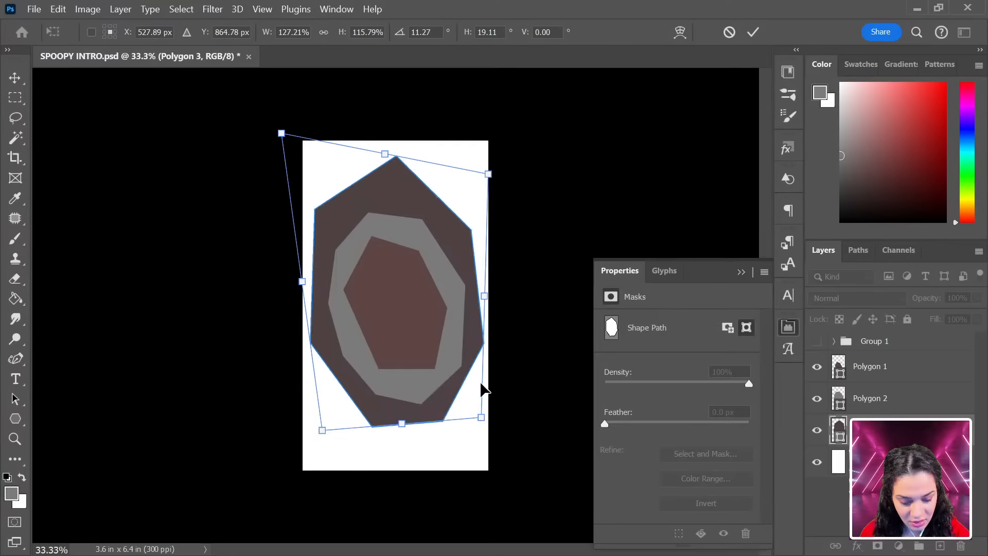
{"action": "left_click_drag", "start_coordinate": [387, 154], "coordinate": [408, 150]}
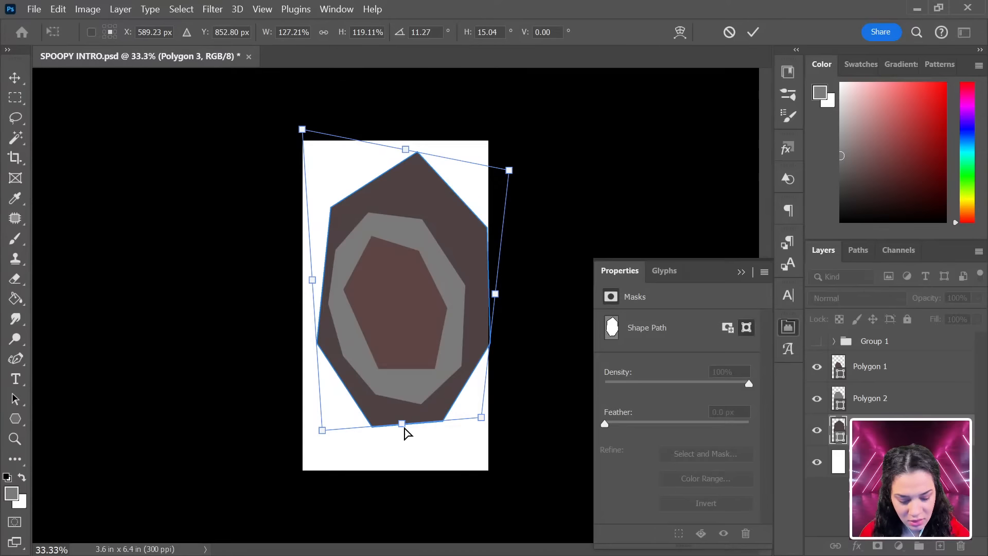
{"action": "mouse_move", "coordinate": [404, 432]}
{"action": "left_mouse_down"}
{"action": "mouse_move", "coordinate": [381, 435]}
{"action": "mouse_move", "coordinate": [389, 445]}
{"action": "left_mouse_up"}
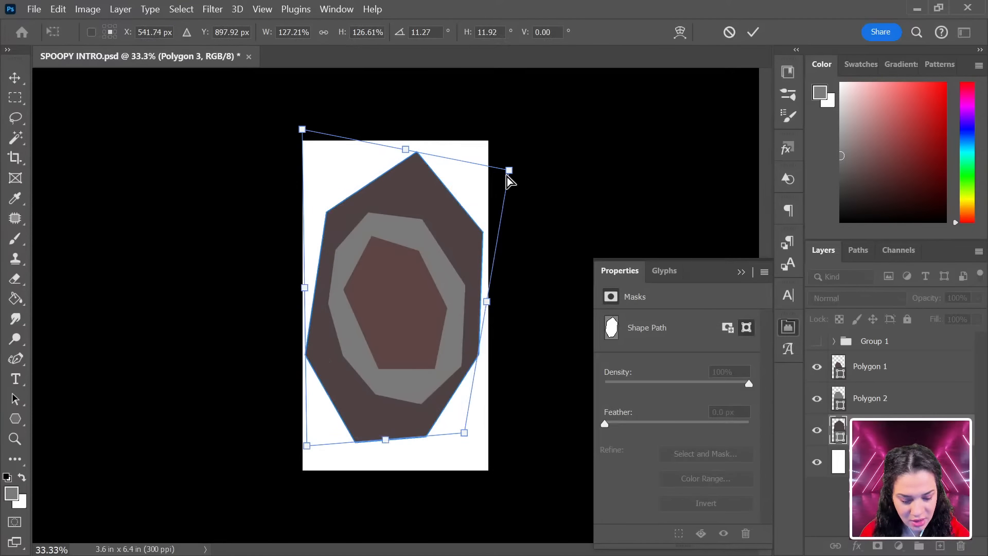
{"action": "left_click_drag", "start_coordinate": [507, 177], "coordinate": [505, 185]}
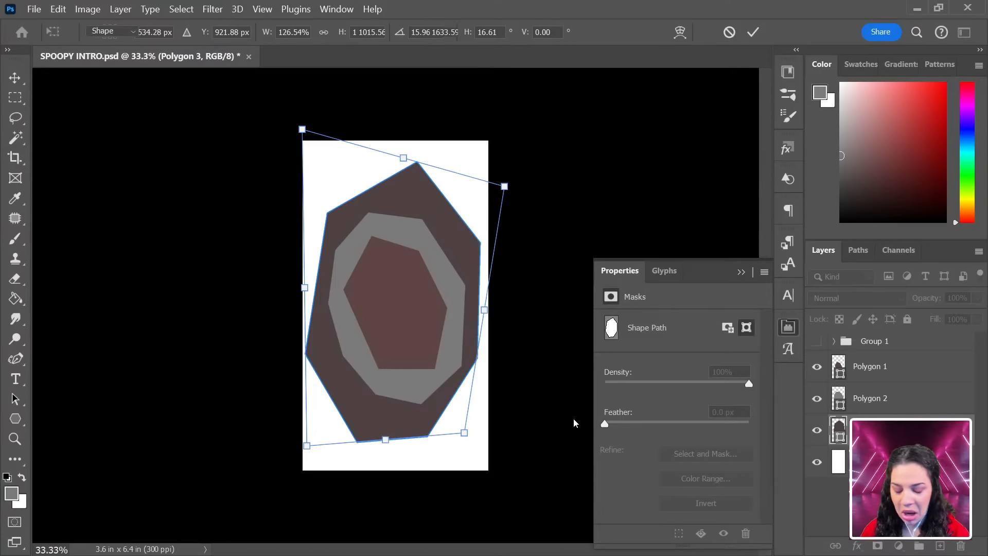
{"action": "key", "text": "Return"}
{"action": "left_click", "coordinate": [496, 232]}
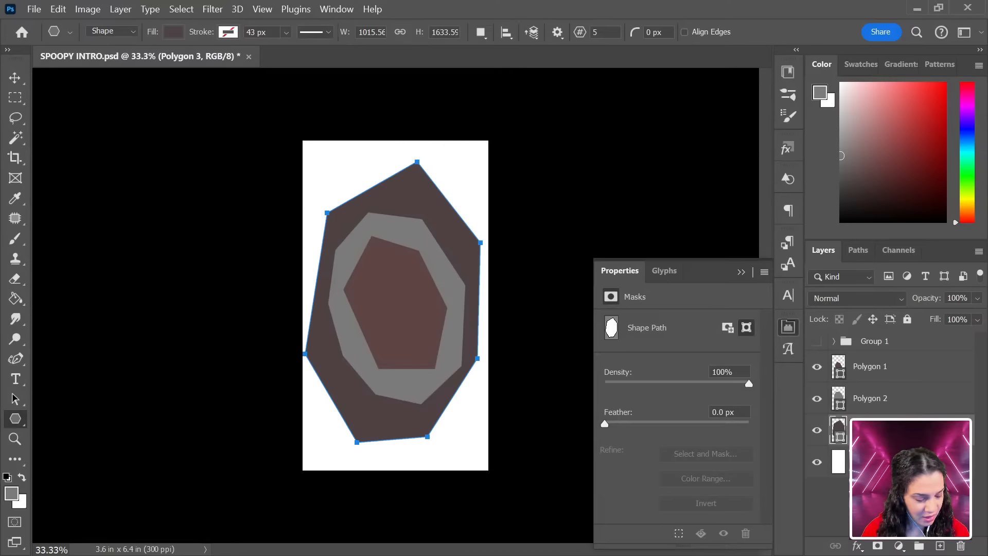
Draw a reddish-brown eleven-sided polygon about 1265 × 1754 px behind the other rings, directly above Layer 0.
{"action": "left_click", "coordinate": [905, 462]}
{"action": "left_click", "coordinate": [173, 32]}
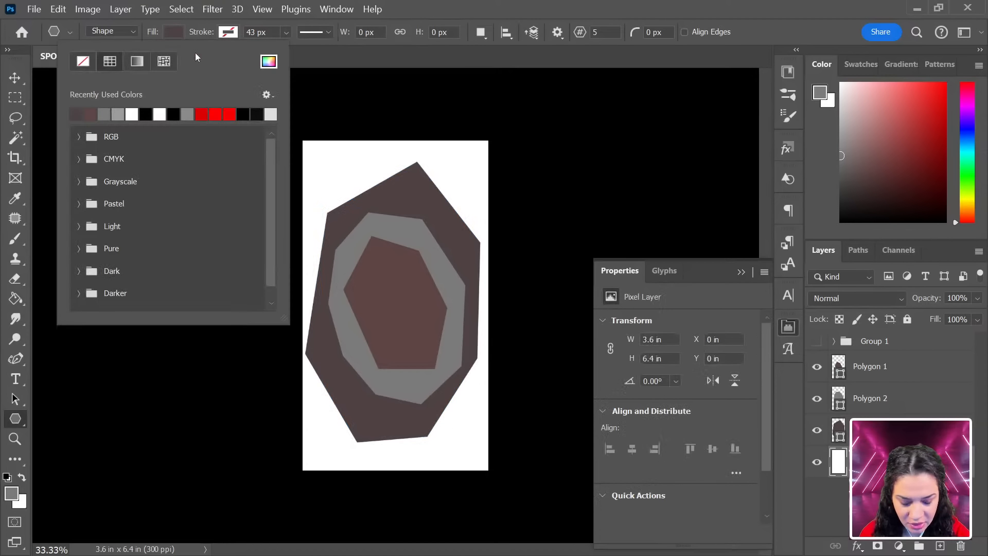
{"action": "left_click", "coordinate": [268, 62]}
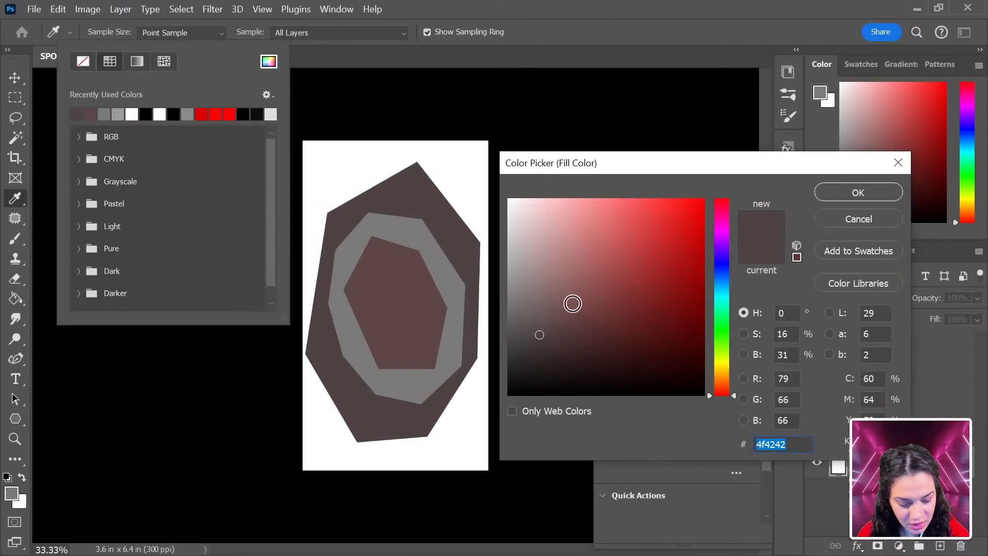
{"action": "left_click", "coordinate": [857, 192]}
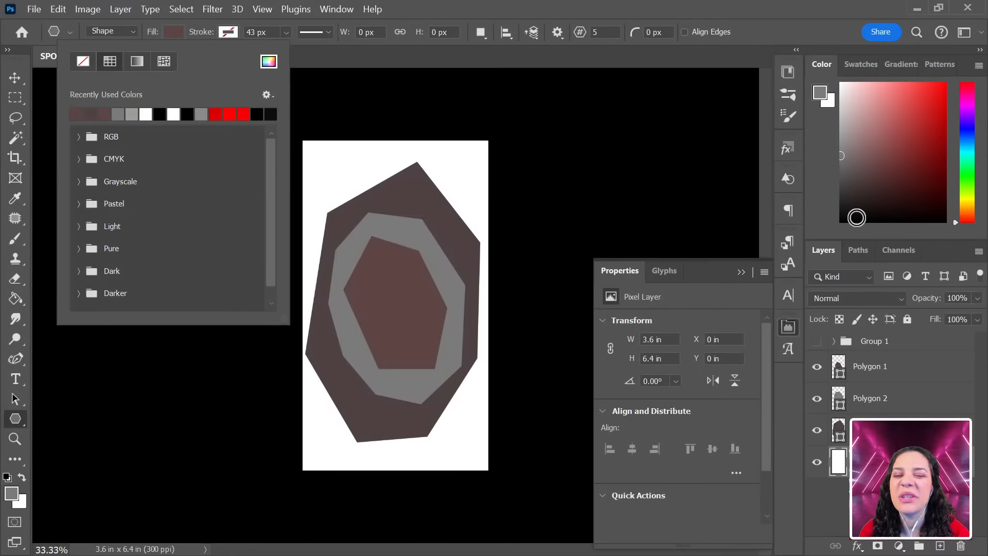
{"action": "left_click", "coordinate": [662, 464]}
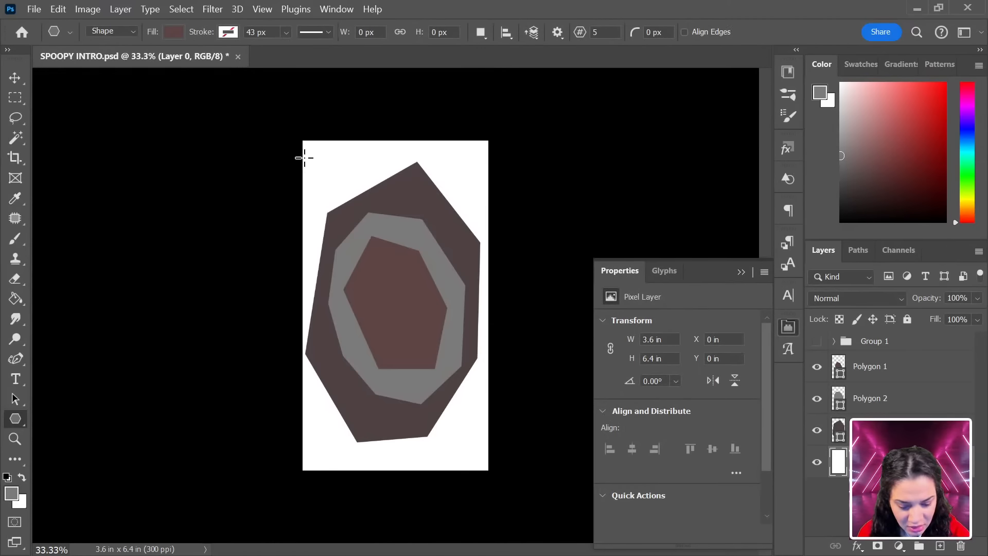
{"action": "left_click_drag", "start_coordinate": [307, 149], "coordinate": [525, 450]}
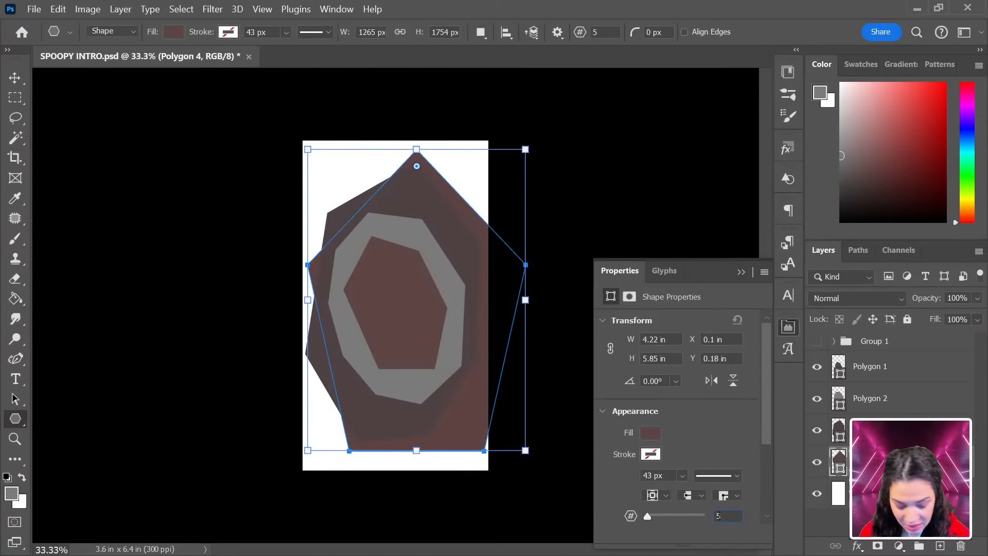
{"action": "type", "text": "11"}
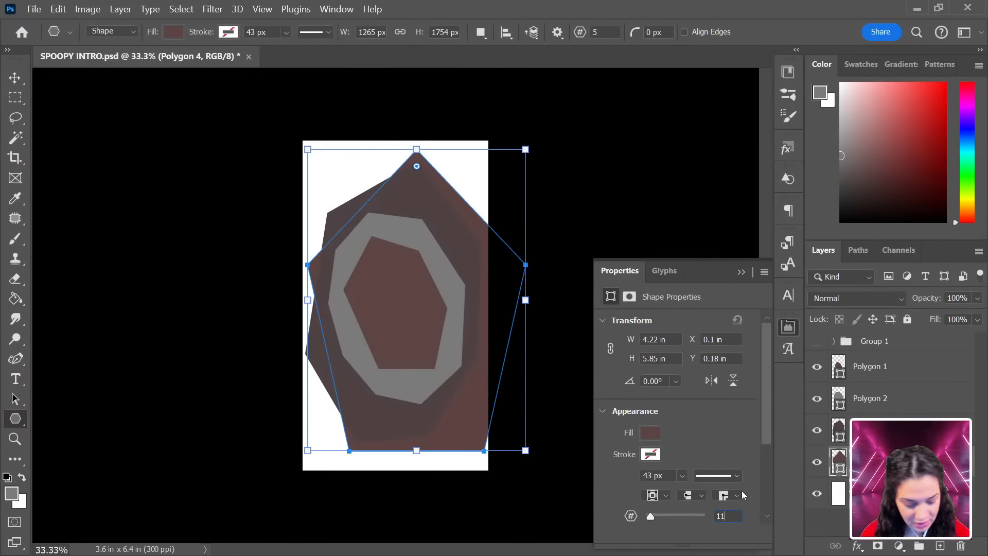
{"action": "key", "text": "Return"}
{"action": "left_click_drag", "start_coordinate": [446, 190], "coordinate": [473, 191]}
{"action": "key", "text": "ctrl+z"}
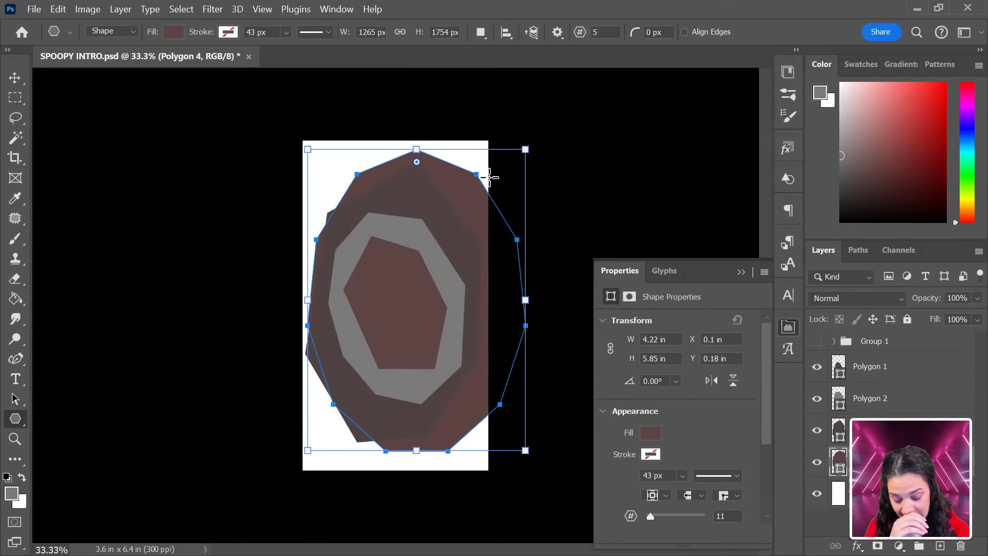
Distort the eleven-sided polygon to about 1209 × 2120 px, shifting its top and lower corners past the canvas, and convert it to a regular path.
{"action": "key", "text": "ctrl+t"}
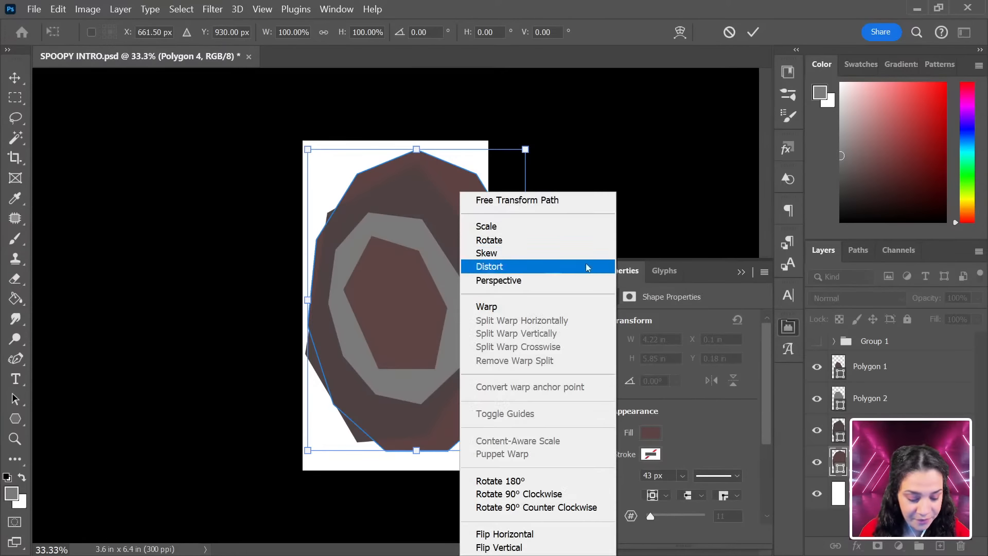
{"action": "right_click", "coordinate": [460, 261]}
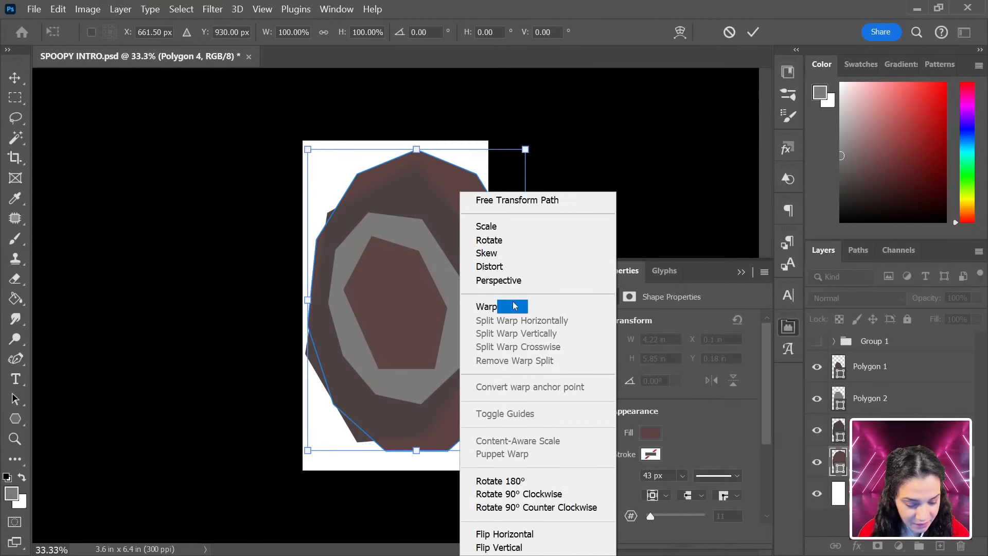
{"action": "left_click", "coordinate": [516, 267]}
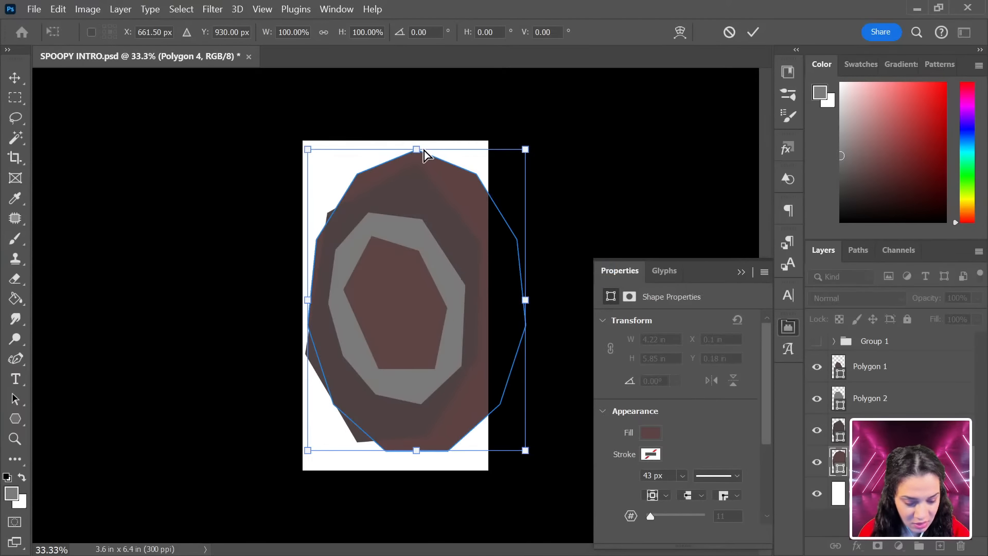
{"action": "left_click_drag", "start_coordinate": [417, 150], "coordinate": [392, 133]}
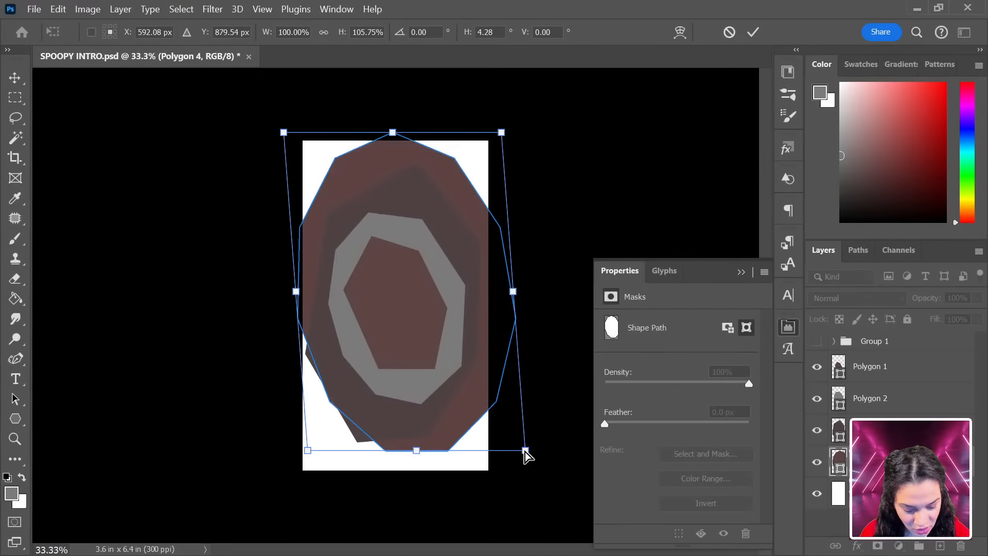
{"action": "left_click_drag", "start_coordinate": [525, 451], "coordinate": [508, 512]}
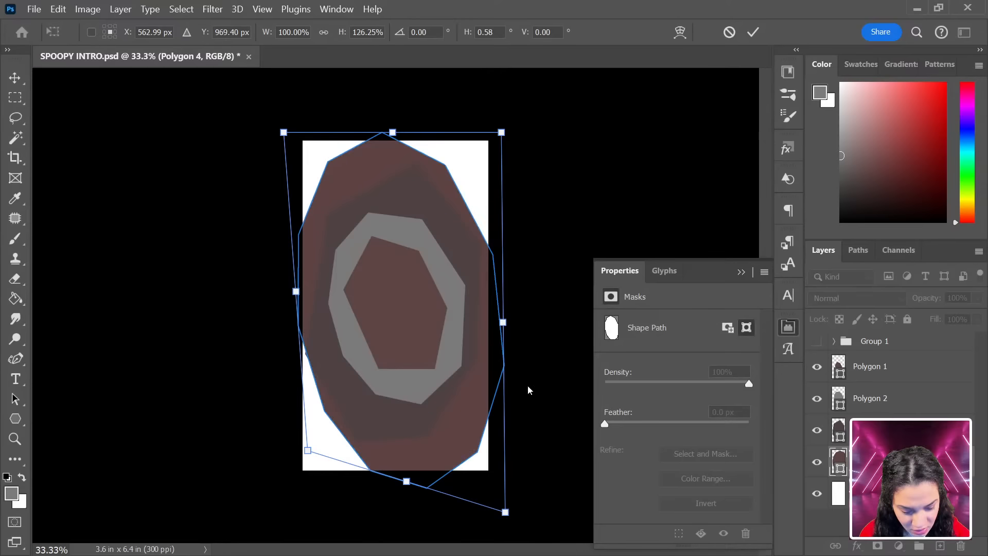
{"action": "left_click_drag", "start_coordinate": [308, 451], "coordinate": [304, 458]}
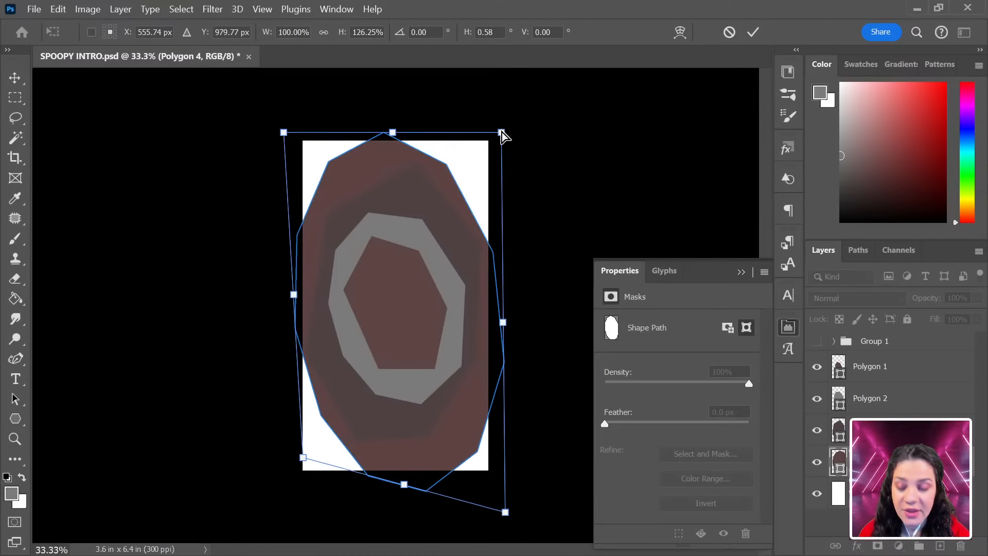
{"action": "left_click_drag", "start_coordinate": [501, 131], "coordinate": [496, 123]}
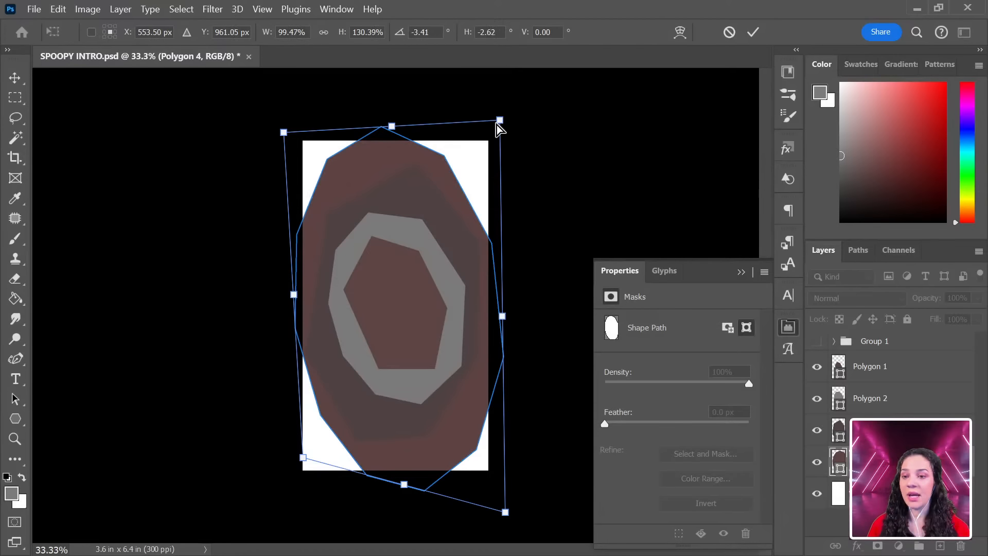
{"action": "key", "text": "Return"}
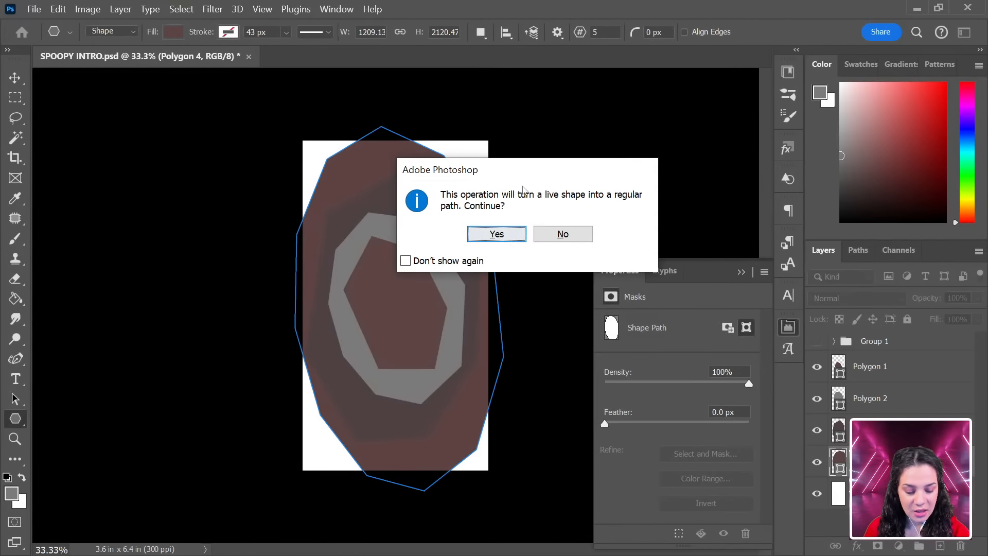
{"action": "left_click", "coordinate": [497, 236]}
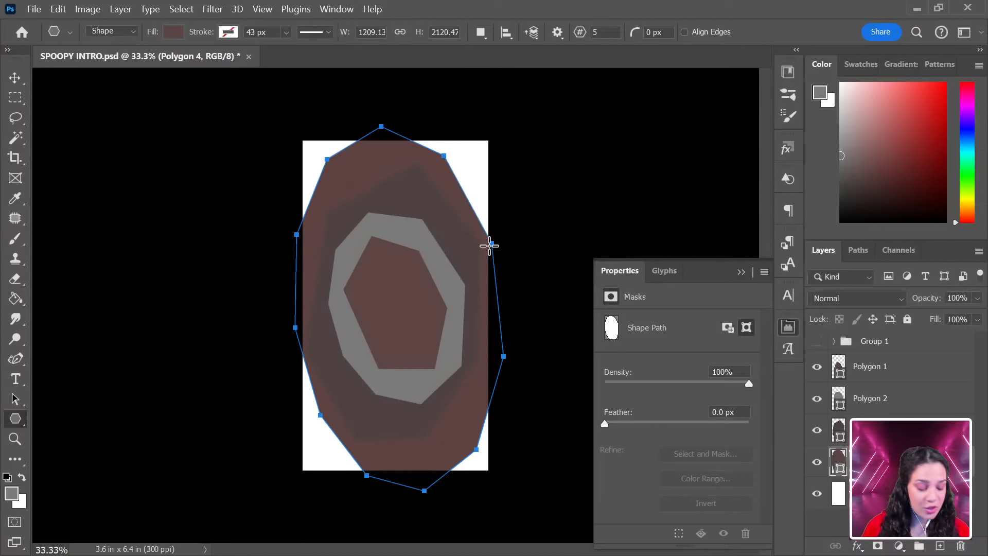
Change the outermost polygon's fill to a darker, more saturated reddish brown.
{"action": "left_click", "coordinate": [170, 32]}
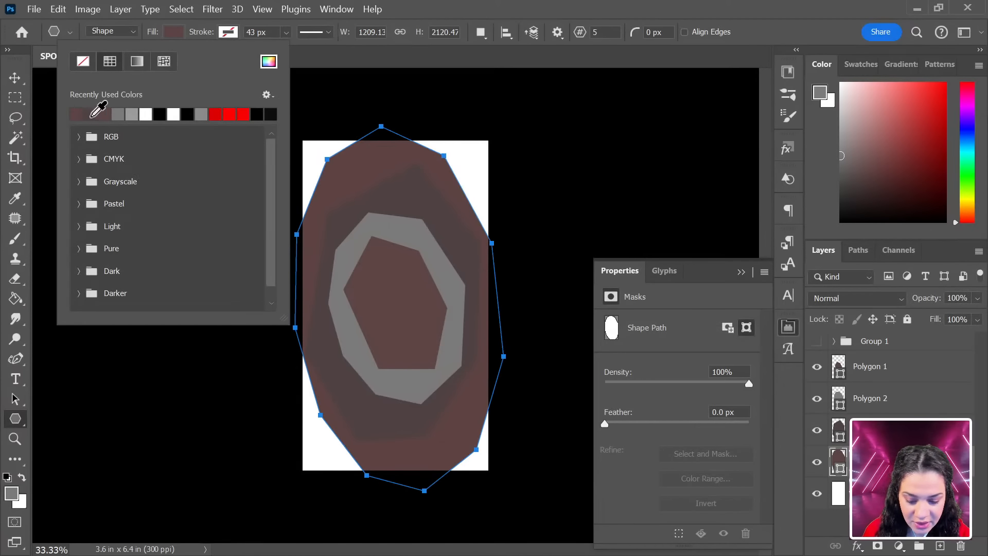
{"action": "left_click", "coordinate": [269, 61]}
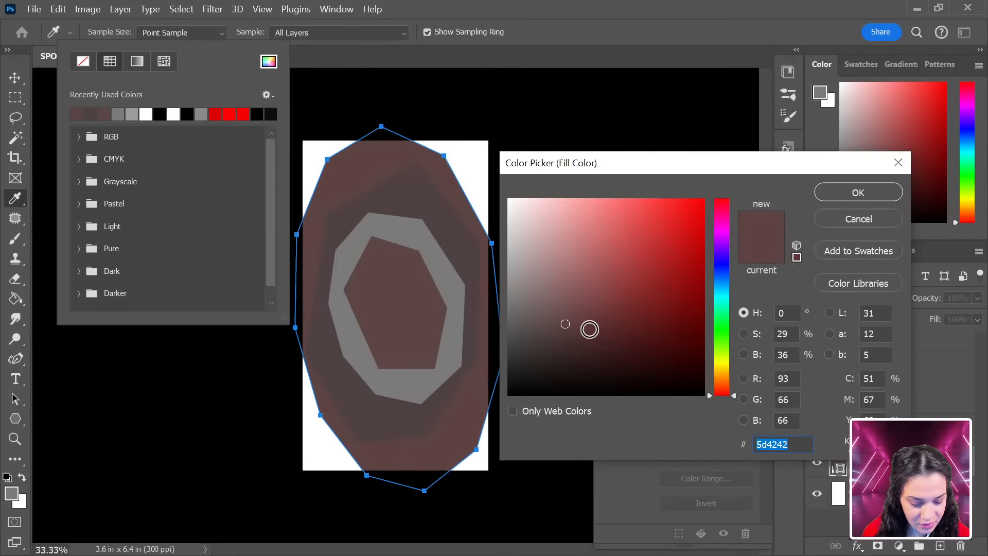
{"action": "left_click", "coordinate": [601, 338]}
{"action": "left_click", "coordinate": [859, 197]}
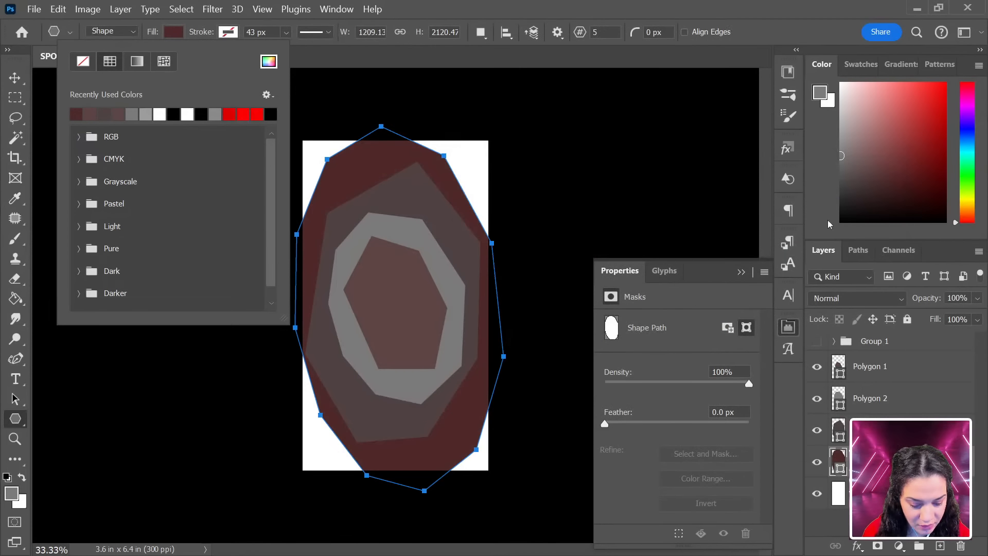
{"action": "key", "text": "Escape"}
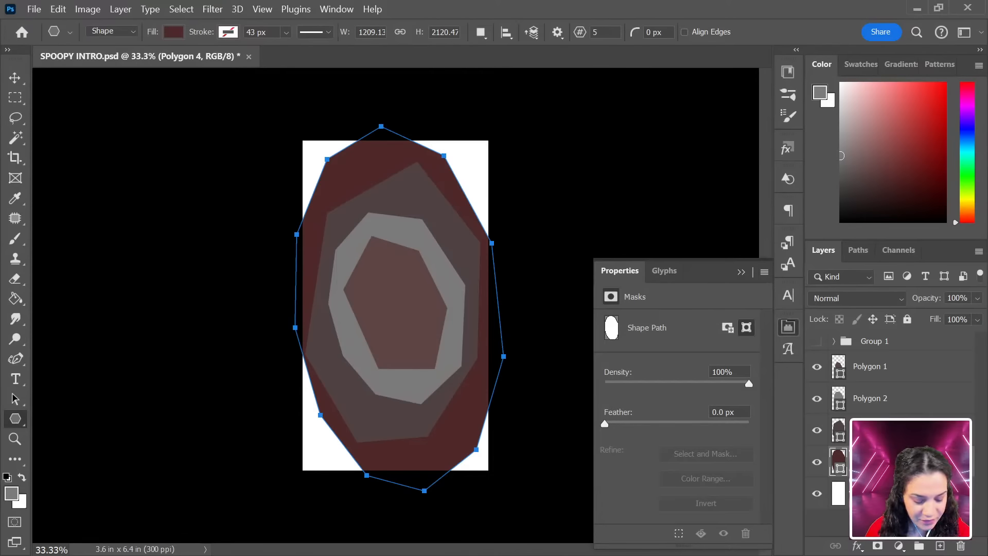
Add a new empty layer directly above Layer 0, put it in its own group, and enlarge the layer list.
{"action": "key", "text": "ctrl+plus"}
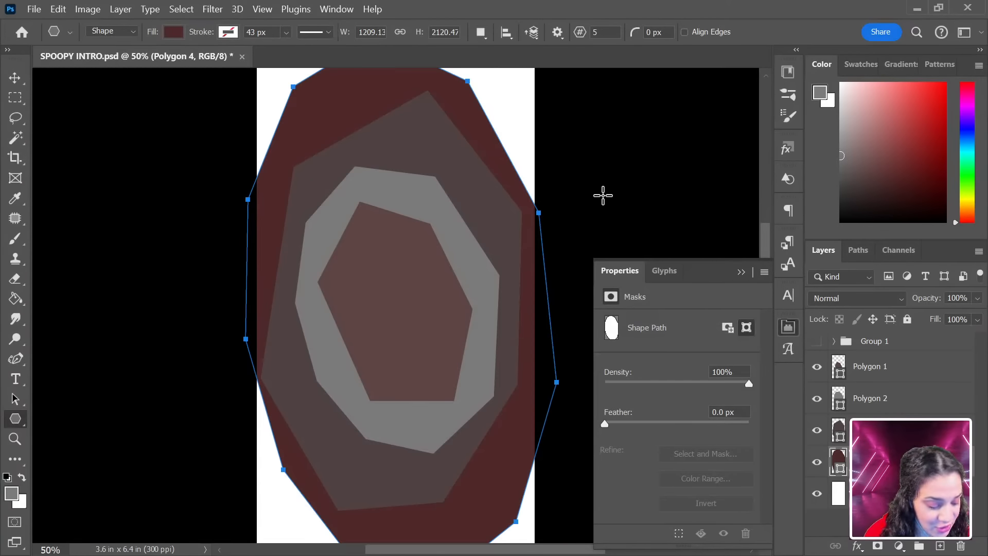
{"action": "left_click", "coordinate": [896, 374], "text": "shift"}
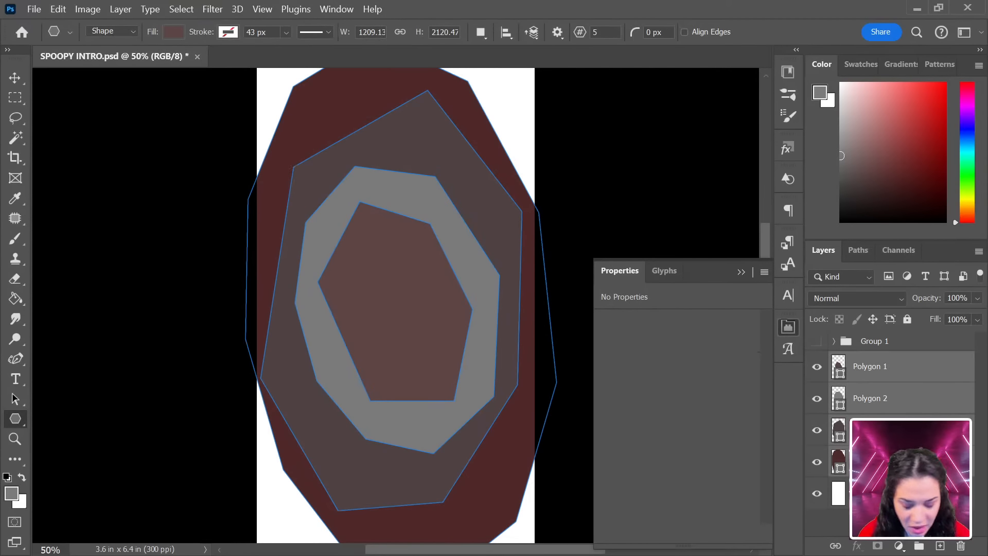
{"action": "left_click", "coordinate": [905, 492]}
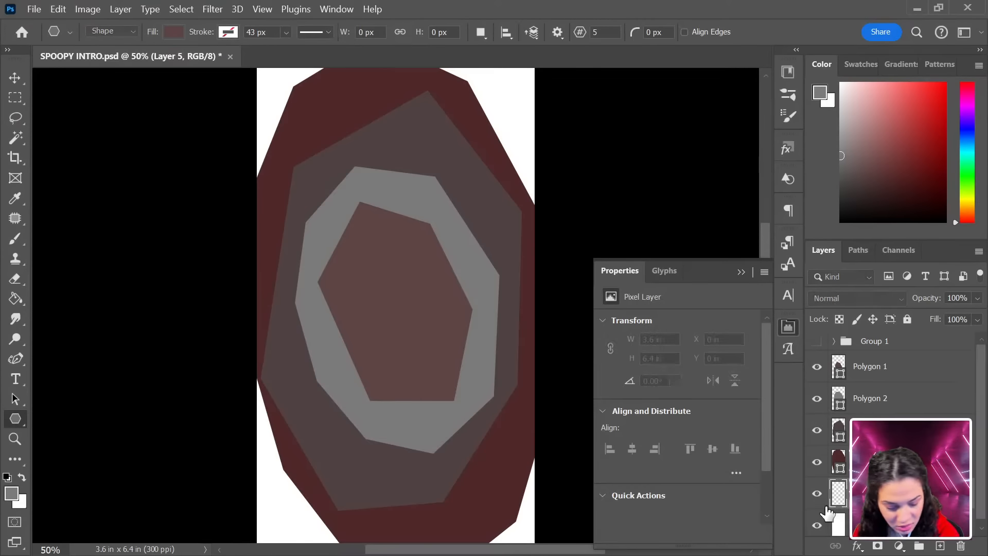
{"action": "key", "text": "ctrl+g"}
{"action": "left_click", "coordinate": [831, 515]}
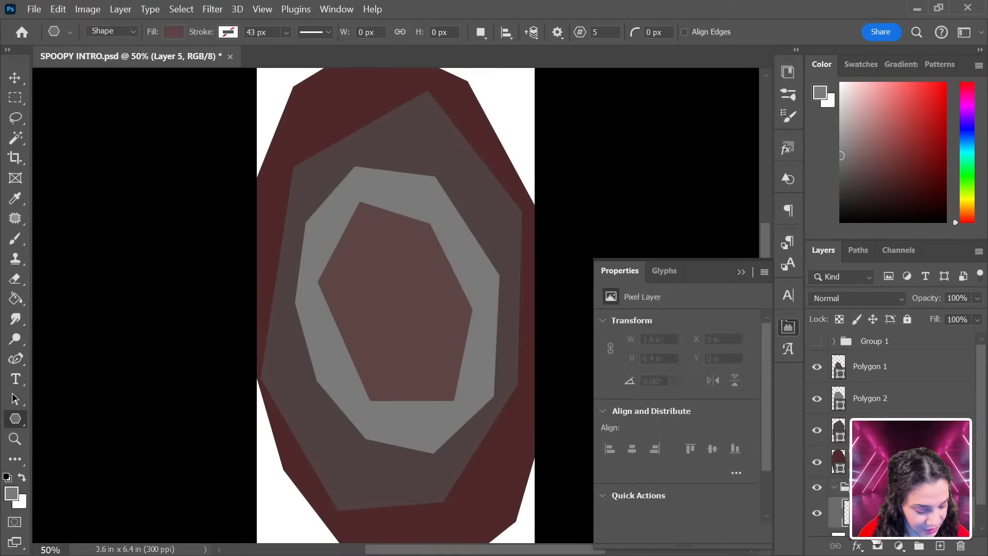
{"action": "left_click_drag", "start_coordinate": [978, 395], "coordinate": [978, 422]}
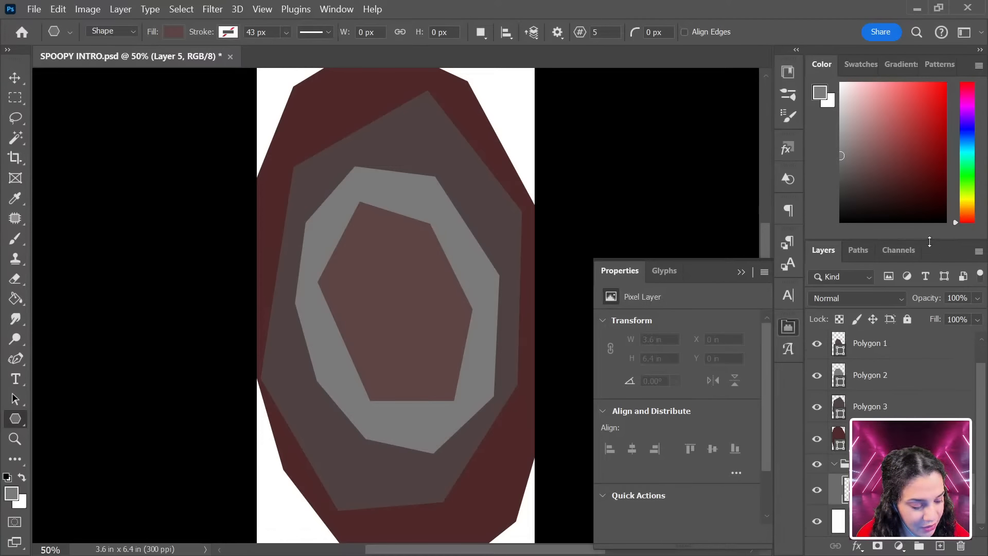
{"action": "left_click_drag", "start_coordinate": [929, 242], "coordinate": [909, 103]}
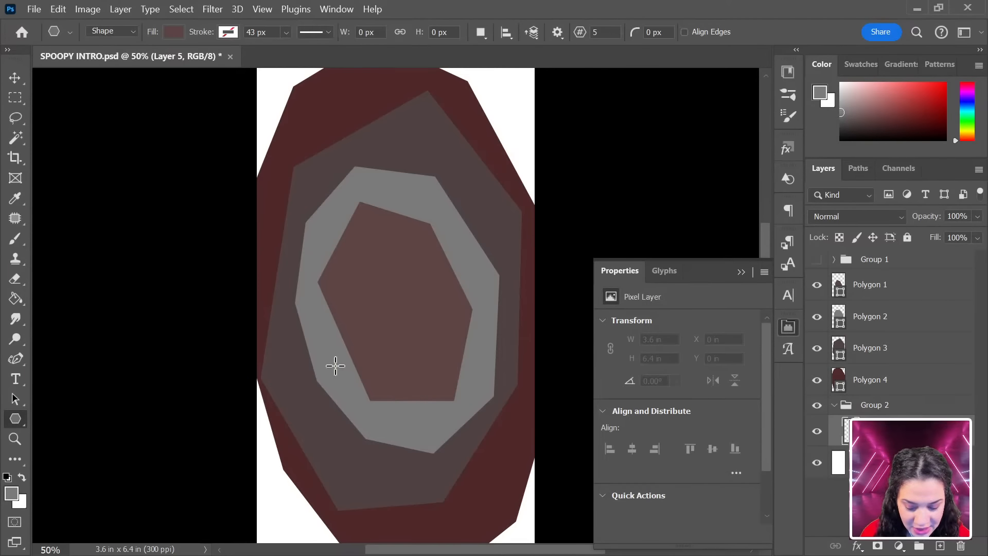
Fill the new empty layer with a muted purple using the Paint Bucket tool.
{"action": "left_click", "coordinate": [16, 299]}
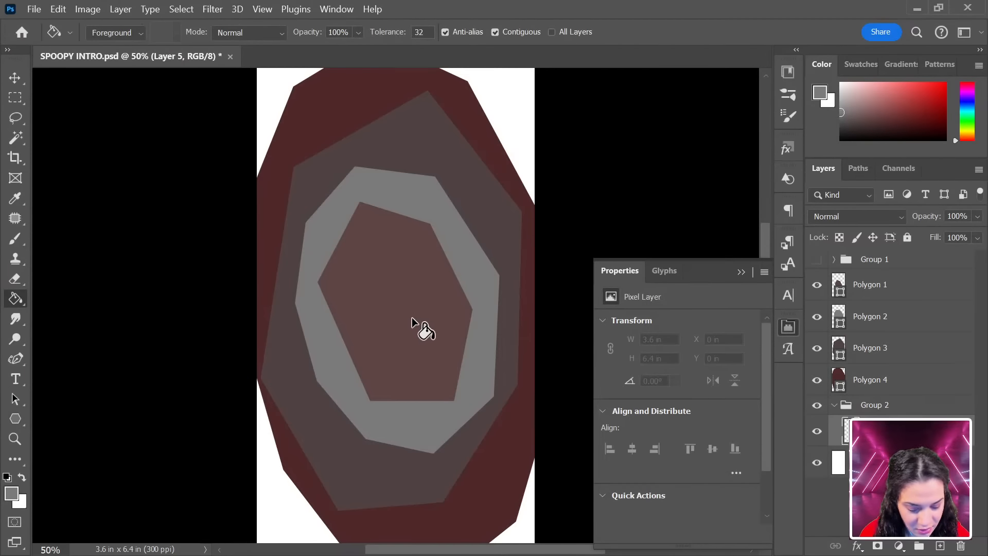
{"action": "left_click", "coordinate": [966, 94]}
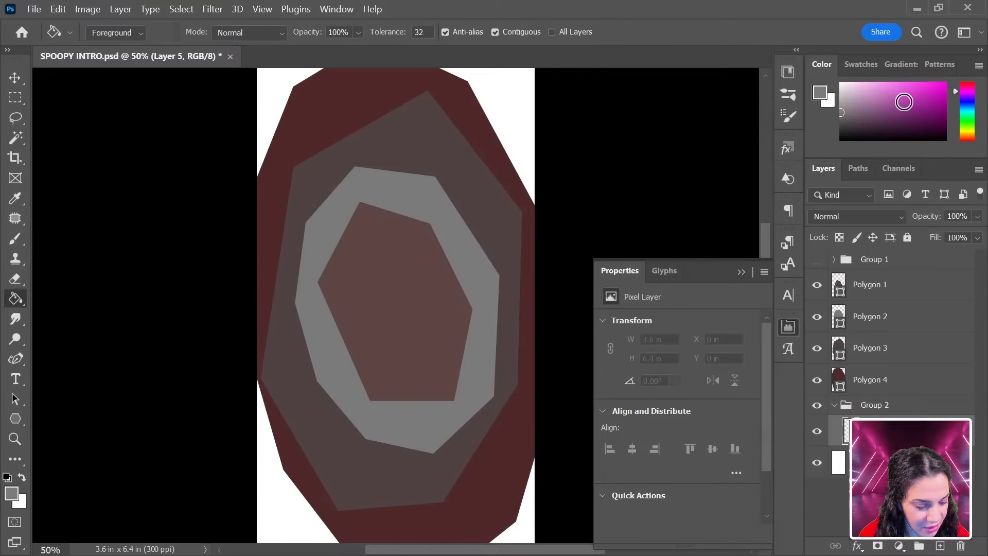
{"action": "mouse_move", "coordinate": [901, 106]}
{"action": "left_mouse_down"}
{"action": "mouse_move", "coordinate": [877, 134]}
{"action": "mouse_move", "coordinate": [887, 104]}
{"action": "left_mouse_up"}
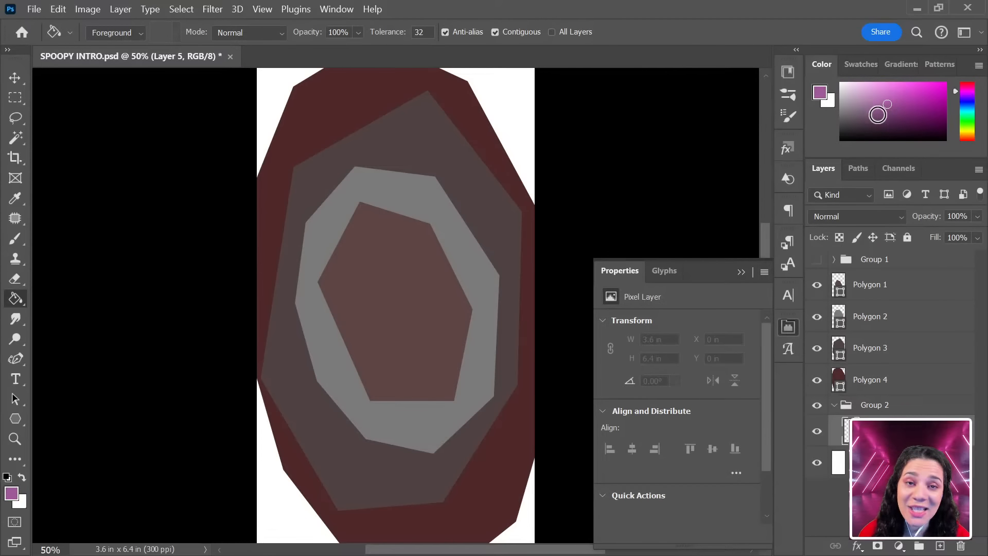
{"action": "left_click", "coordinate": [487, 337]}
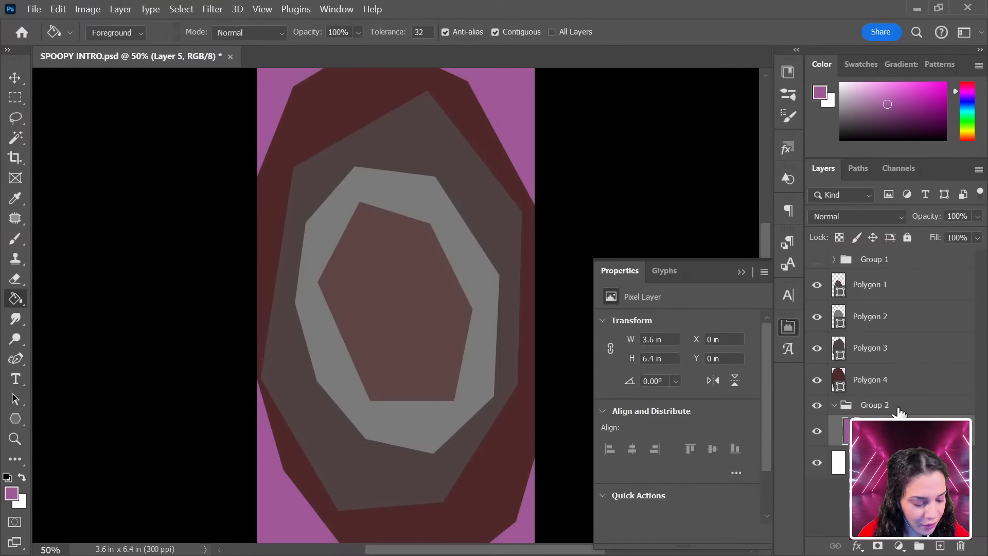
Mask the purple layer with the inverse of Polygon 4's outline so that purple covers only the area outside the polygon.
{"action": "left_click", "coordinate": [838, 381], "text": "ctrl"}
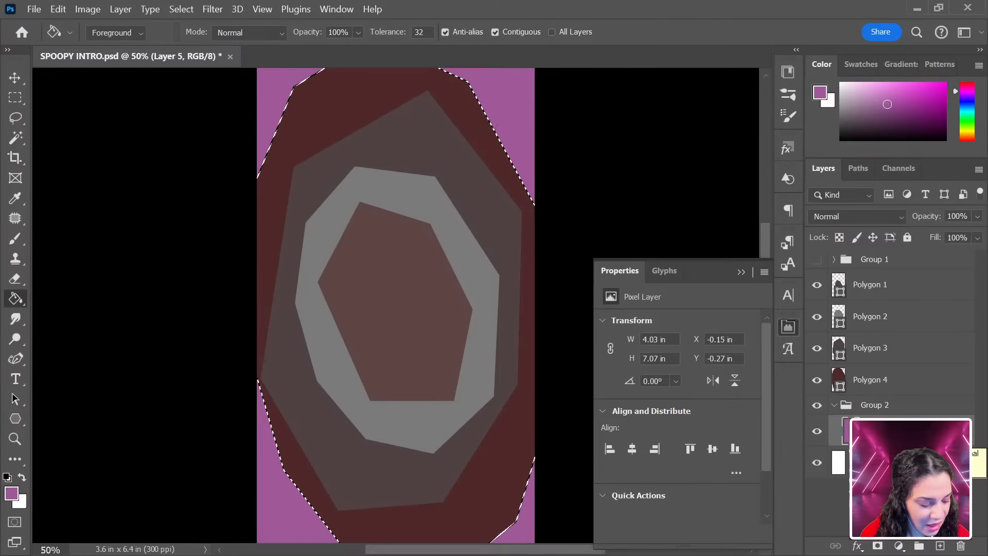
{"action": "left_click", "coordinate": [877, 547]}
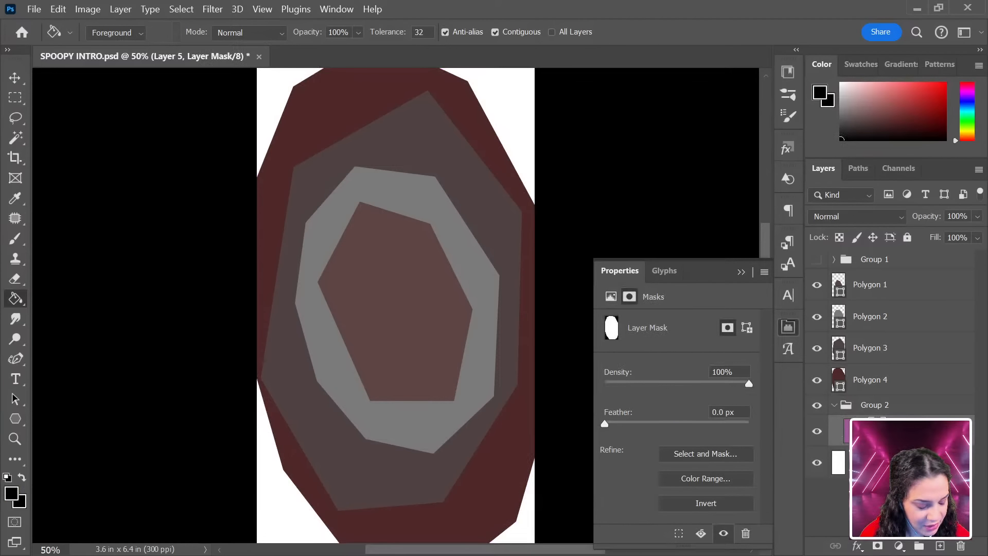
{"action": "key", "text": "ctrl+z"}
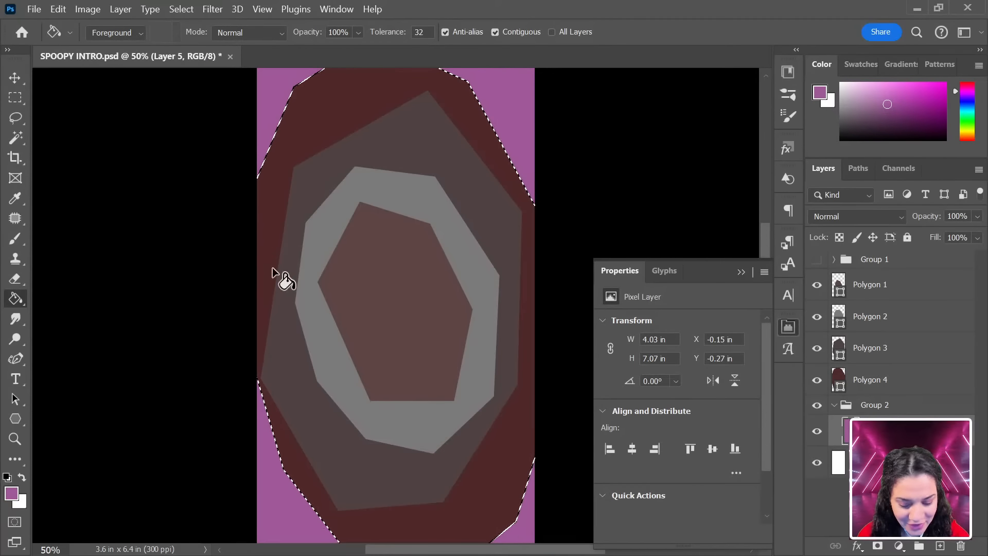
{"action": "left_click", "coordinate": [14, 97]}
{"action": "right_click", "coordinate": [396, 211]}
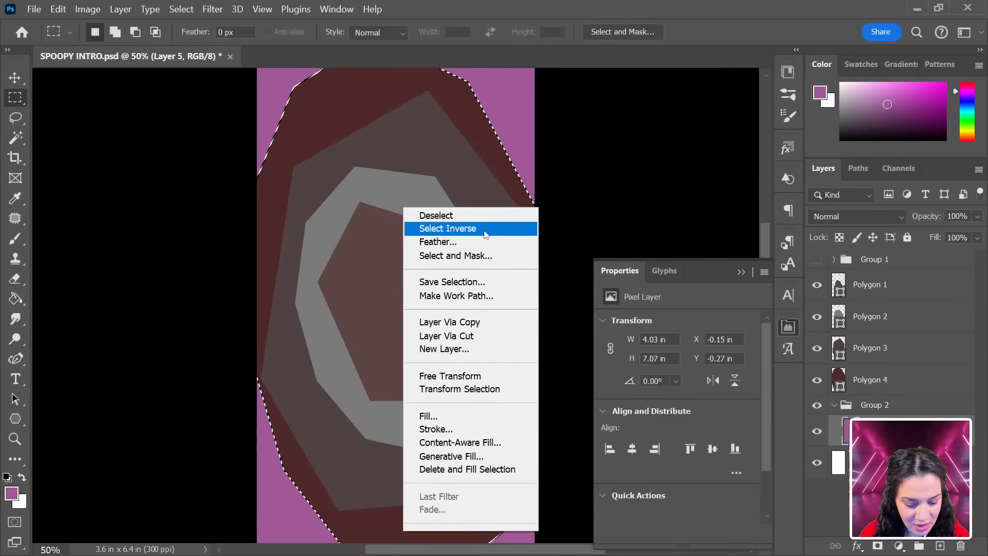
{"action": "left_click", "coordinate": [443, 228]}
{"action": "left_click", "coordinate": [877, 545]}
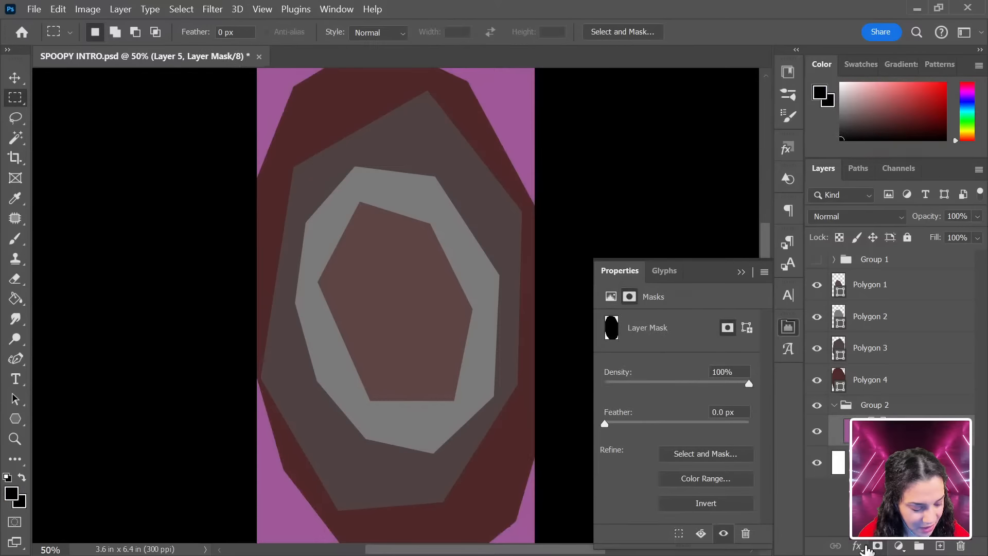
Group the layers Polygon 1 to Polygon 4, and briefly hide the group to inspect the masked purple layer.
{"action": "left_click", "coordinate": [907, 381]}
{"action": "left_click", "coordinate": [893, 283], "text": "shift"}
{"action": "key", "text": "ctrl+g"}
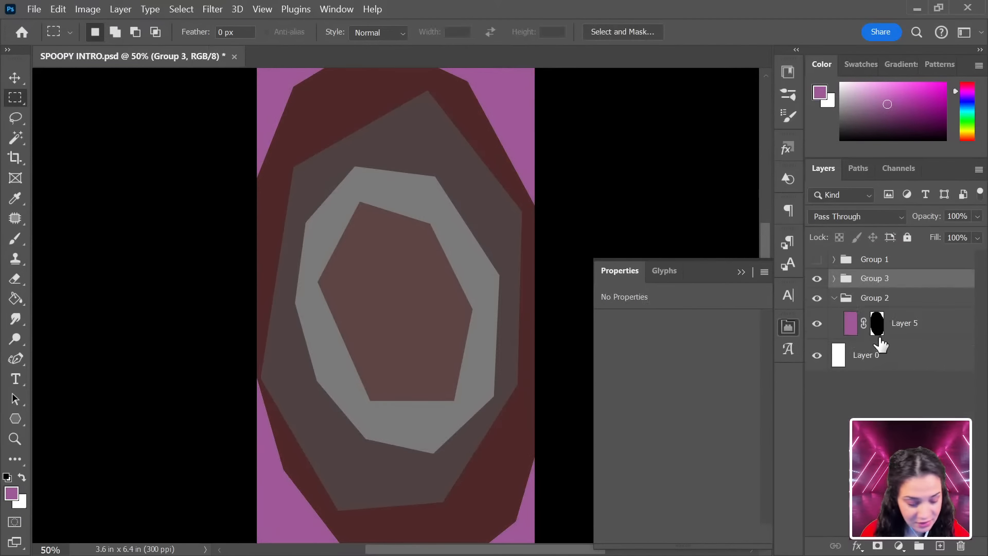
{"action": "left_click", "coordinate": [817, 279]}
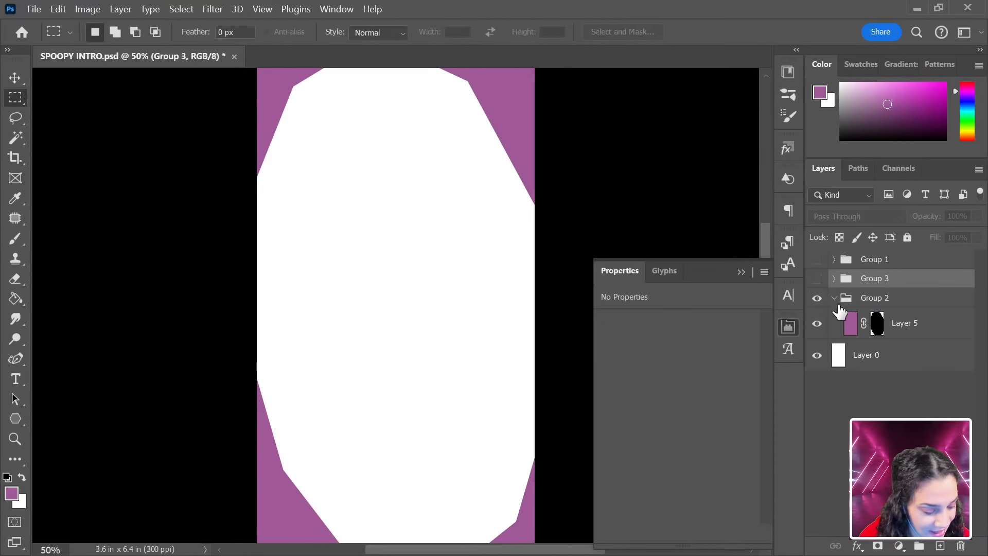
{"action": "left_click", "coordinate": [816, 280]}
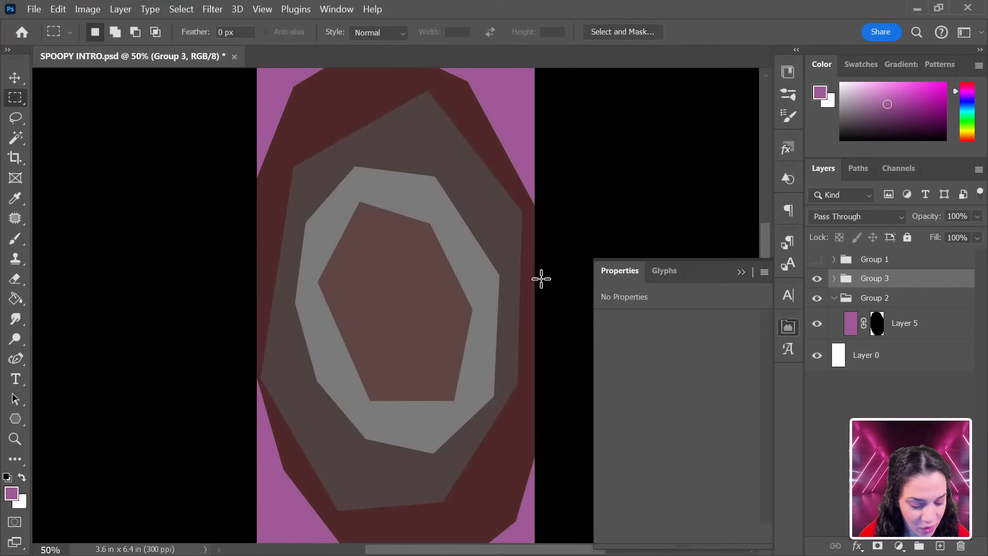
Add a new layer directly above the purple Layer 5 and fill it with a darker purple using the Paint Bucket tool.
{"action": "left_click", "coordinate": [501, 296], "text": "ctrl"}
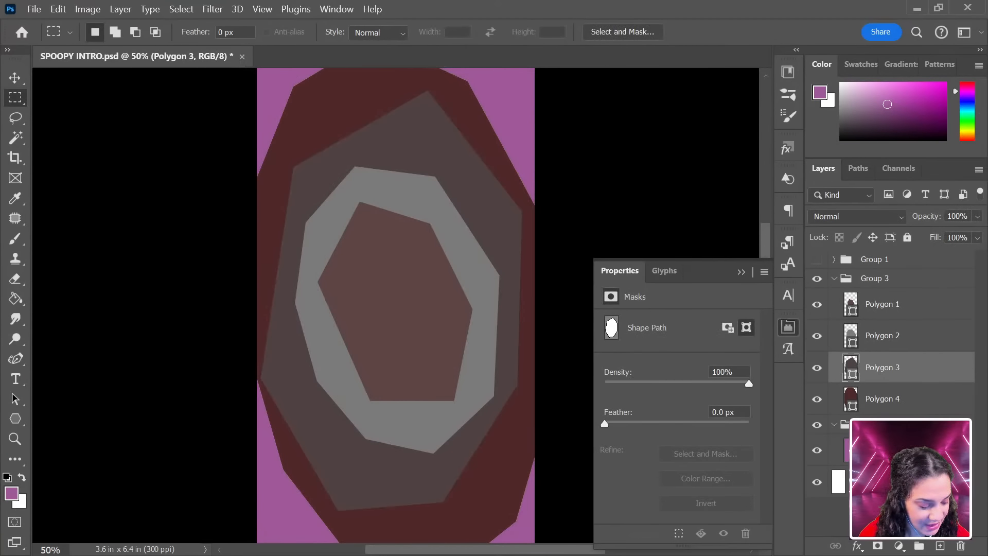
{"action": "left_click", "coordinate": [885, 450]}
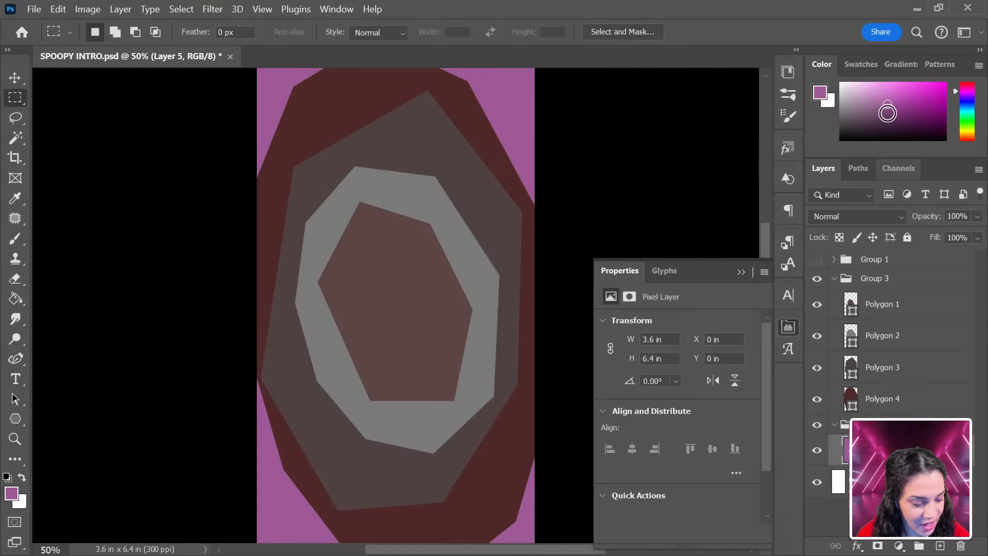
{"action": "left_click", "coordinate": [888, 114]}
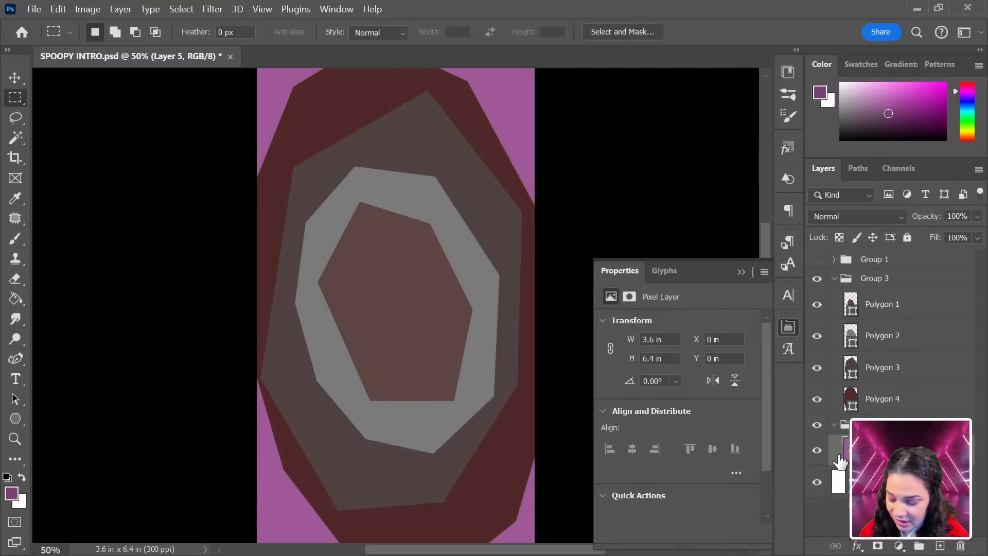
{"action": "key", "text": "ctrl+shift+alt+n"}
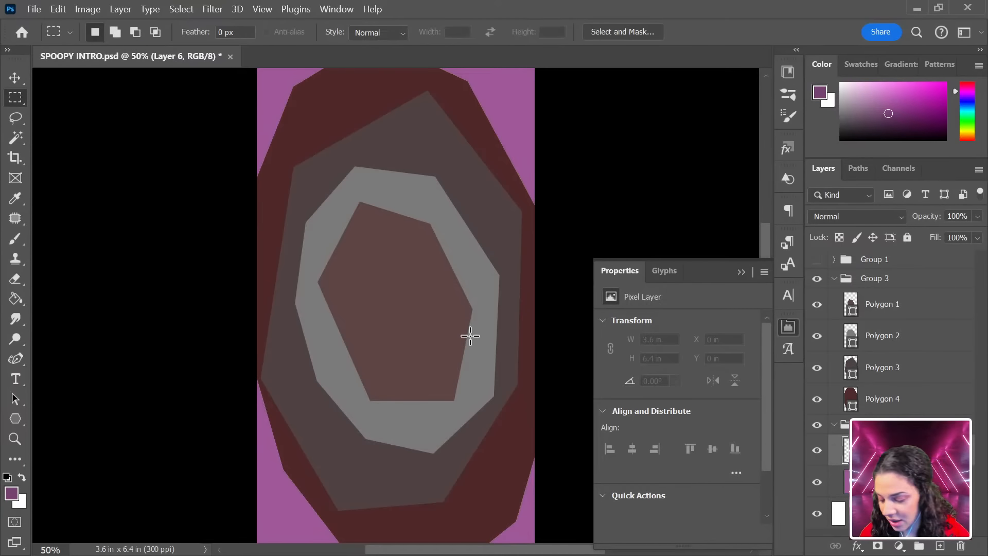
{"action": "key", "text": "g"}
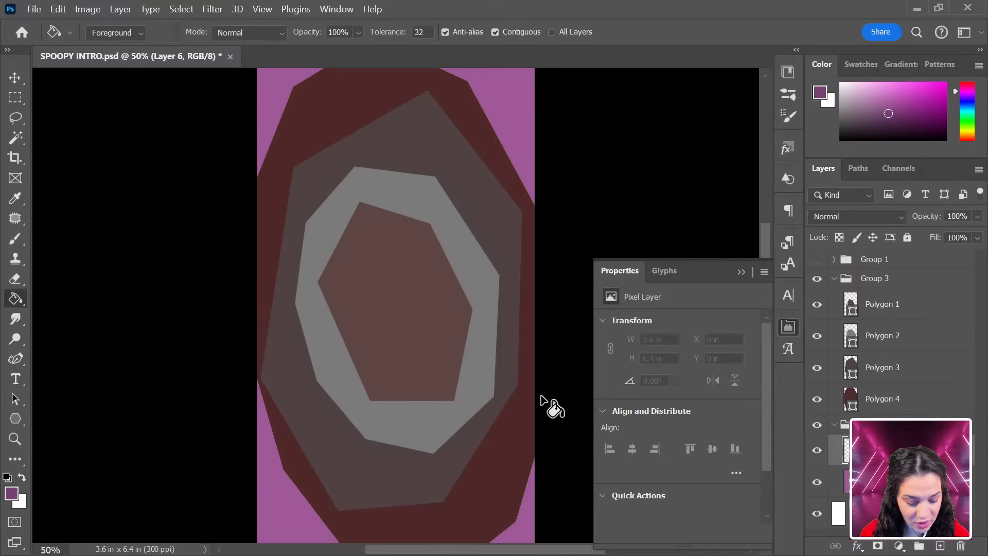
{"action": "left_click", "coordinate": [411, 307]}
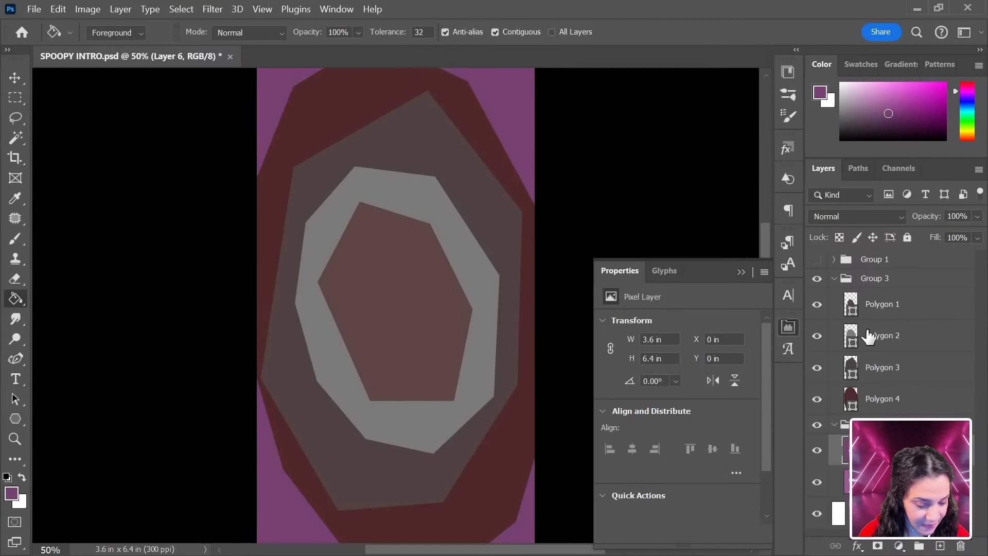
Mask the darker purple layer with the inverse of Polygon 3's outline, hide Polygons 4 and 3, and move the layer below Layer 5.
{"action": "left_click", "coordinate": [816, 398]}
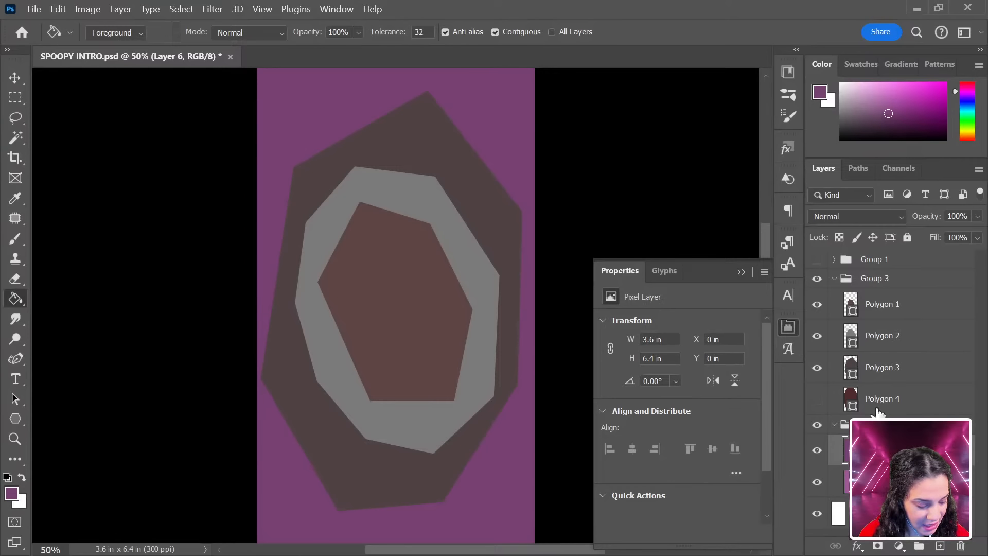
{"action": "left_click", "coordinate": [846, 375], "text": "ctrl"}
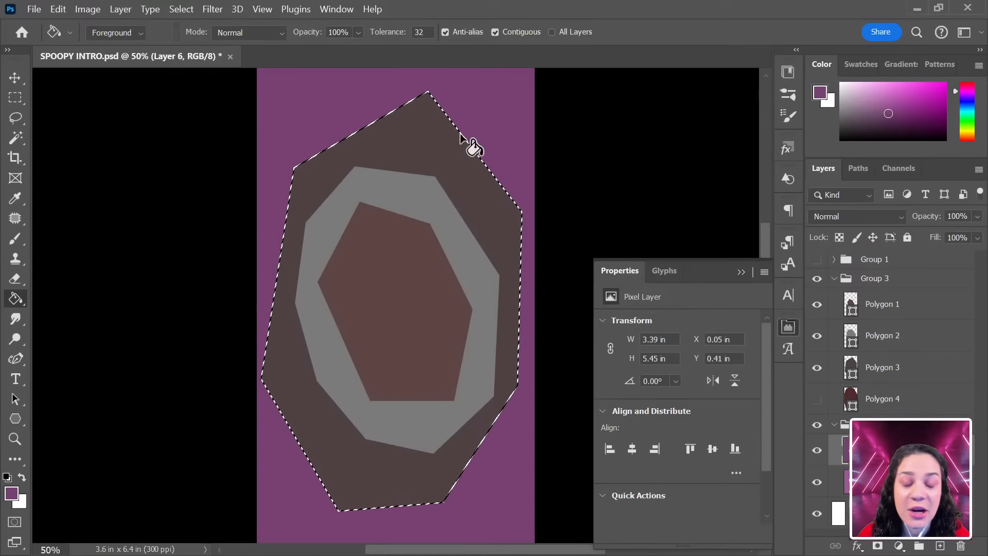
{"action": "left_click", "coordinate": [15, 97]}
{"action": "right_click", "coordinate": [383, 196]}
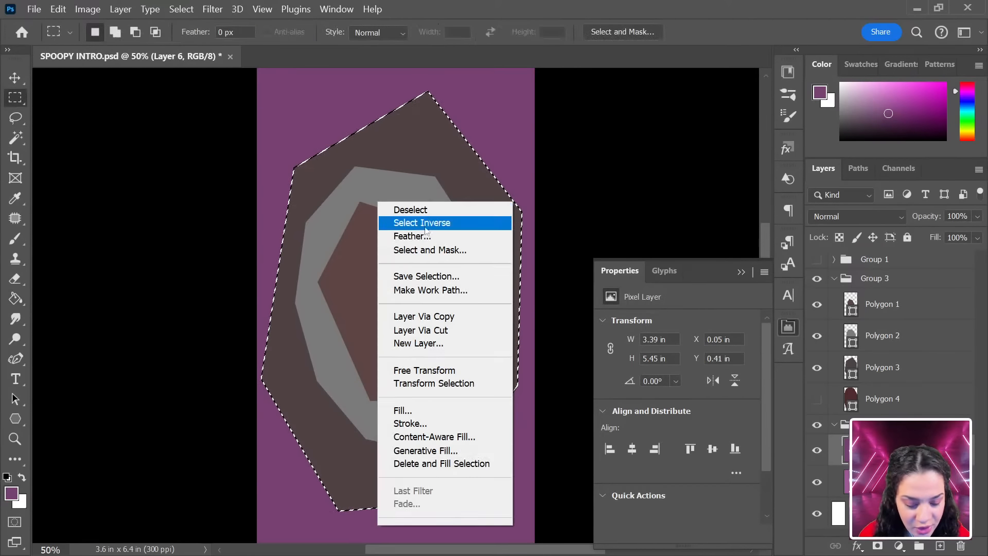
{"action": "left_click", "coordinate": [463, 222]}
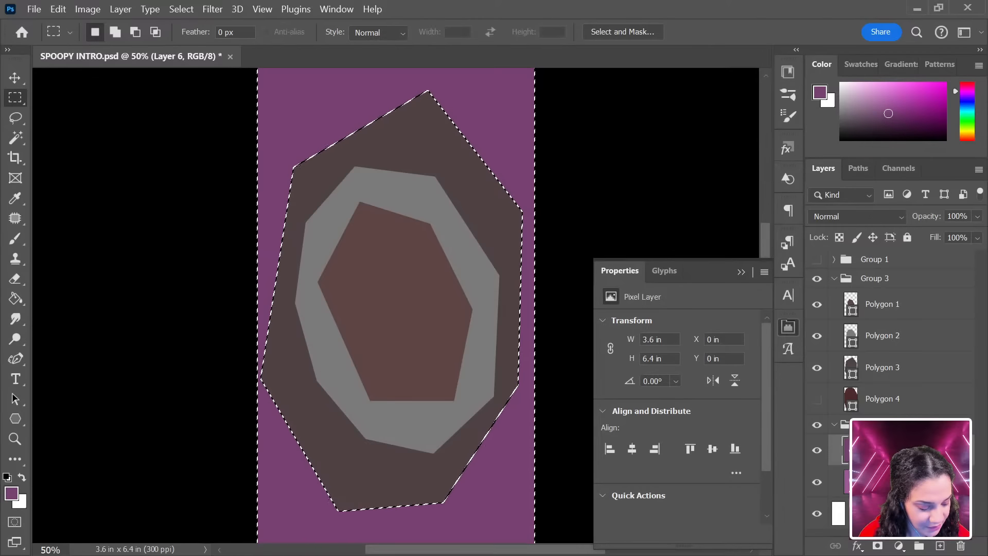
{"action": "left_click", "coordinate": [877, 547]}
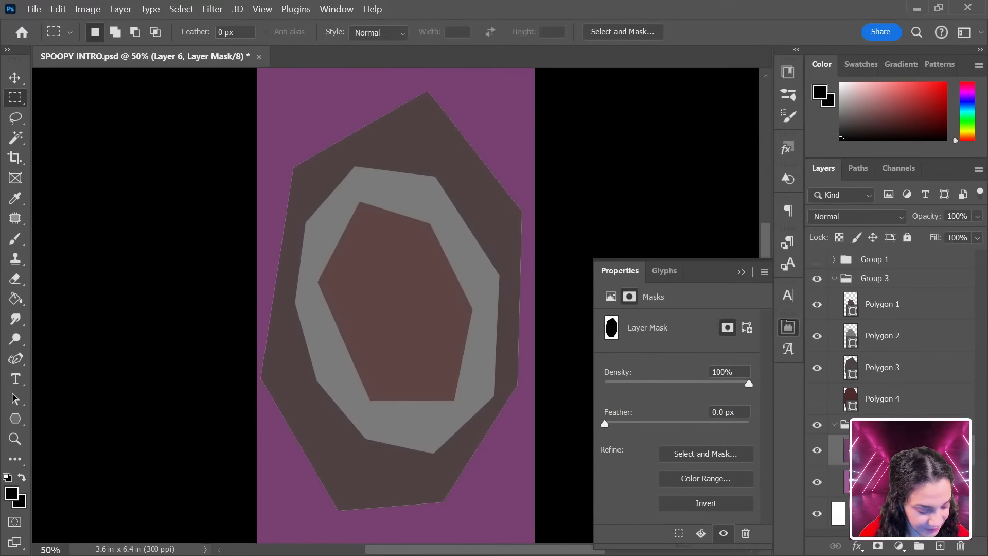
{"action": "left_click", "coordinate": [816, 367]}
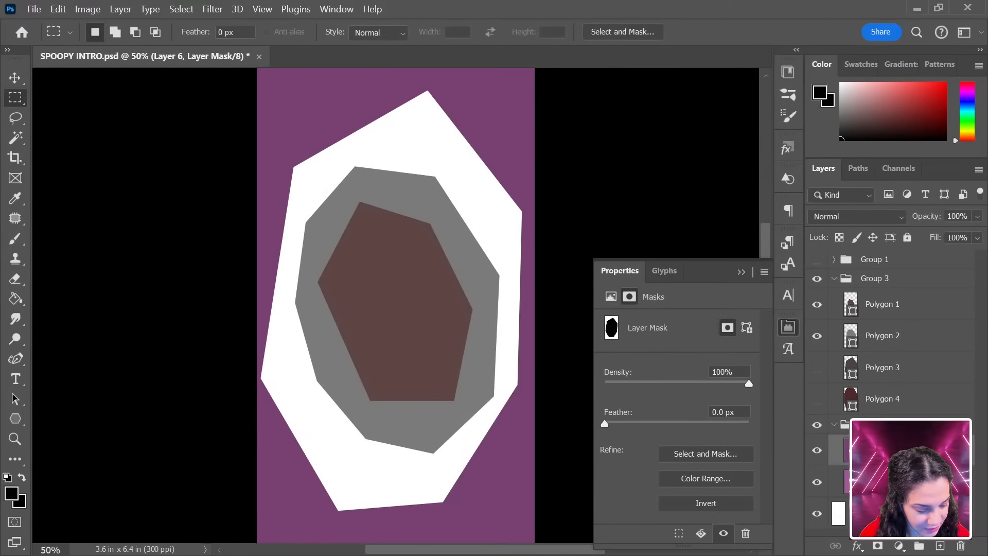
{"action": "left_click_drag", "start_coordinate": [854, 450], "coordinate": [855, 496]}
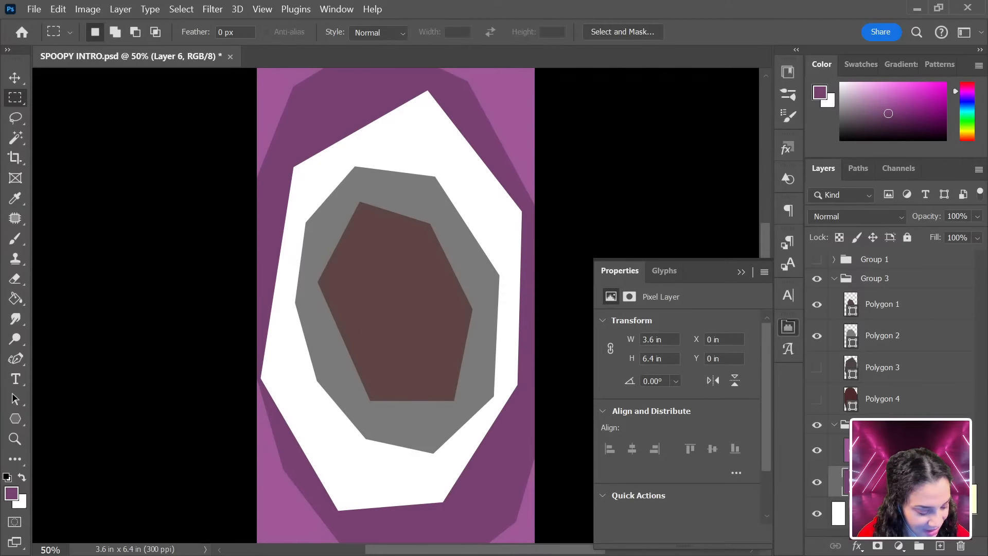
Add a new layer at the bottom of Group 2 and fill it with an even darker purple using the Paint Bucket tool.
{"action": "left_click", "coordinate": [896, 513]}
{"action": "left_click", "coordinate": [940, 545]}
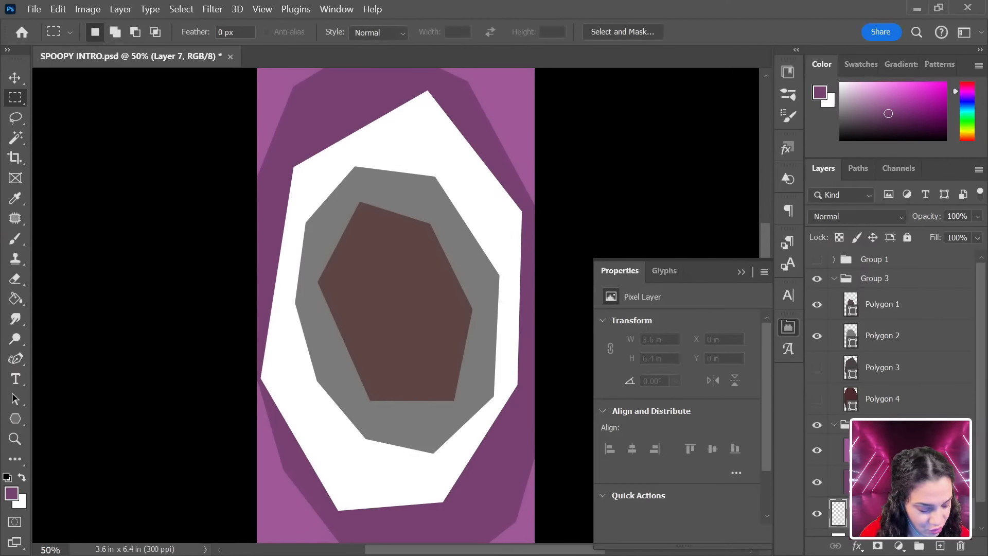
{"action": "left_click_drag", "start_coordinate": [902, 513], "coordinate": [901, 493]}
{"action": "left_click_drag", "start_coordinate": [889, 109], "coordinate": [888, 121]}
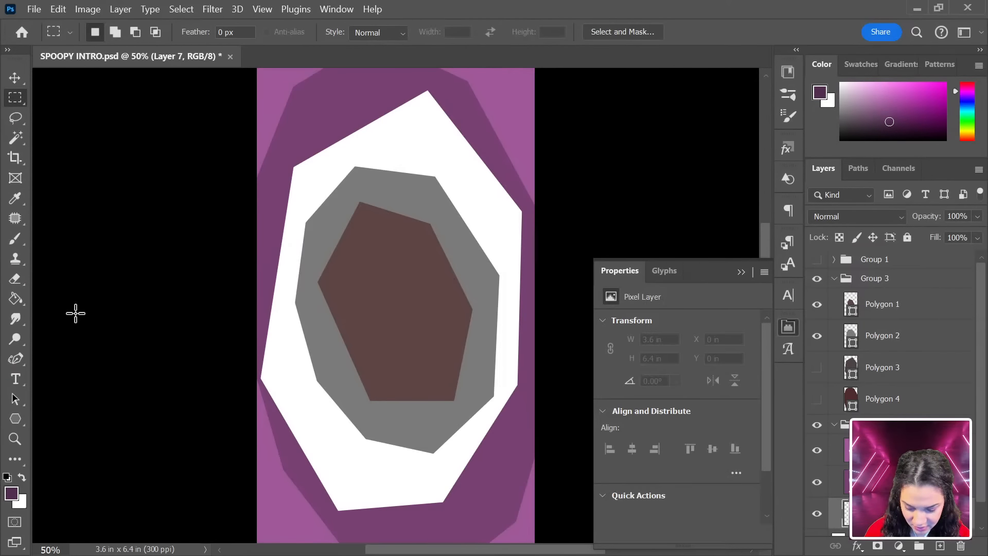
{"action": "left_click", "coordinate": [16, 298]}
{"action": "left_click", "coordinate": [381, 489]}
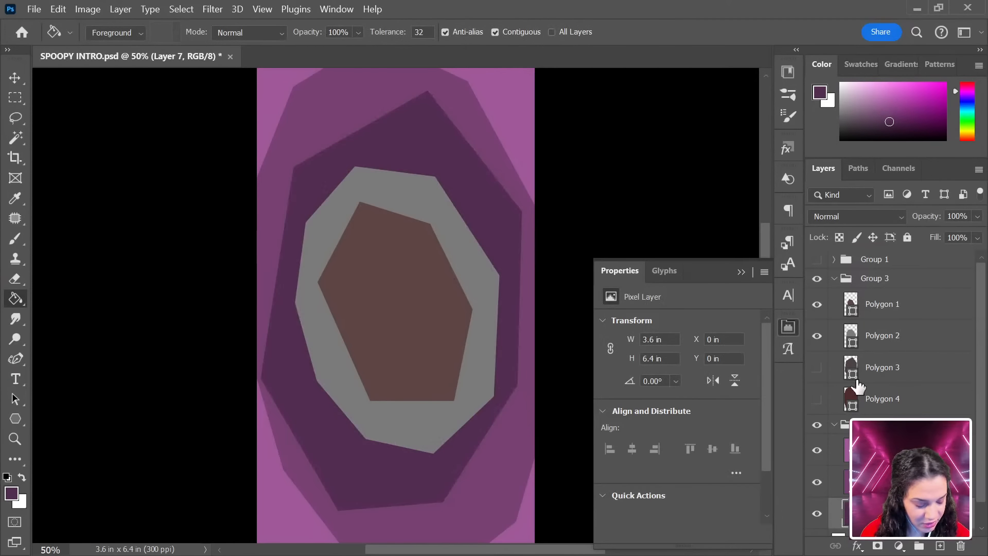
Mask Layer 7 with the inverse of Polygon 2's outline so its purple covers only the area outside that polygon.
{"action": "left_click", "coordinate": [854, 337], "text": "ctrl"}
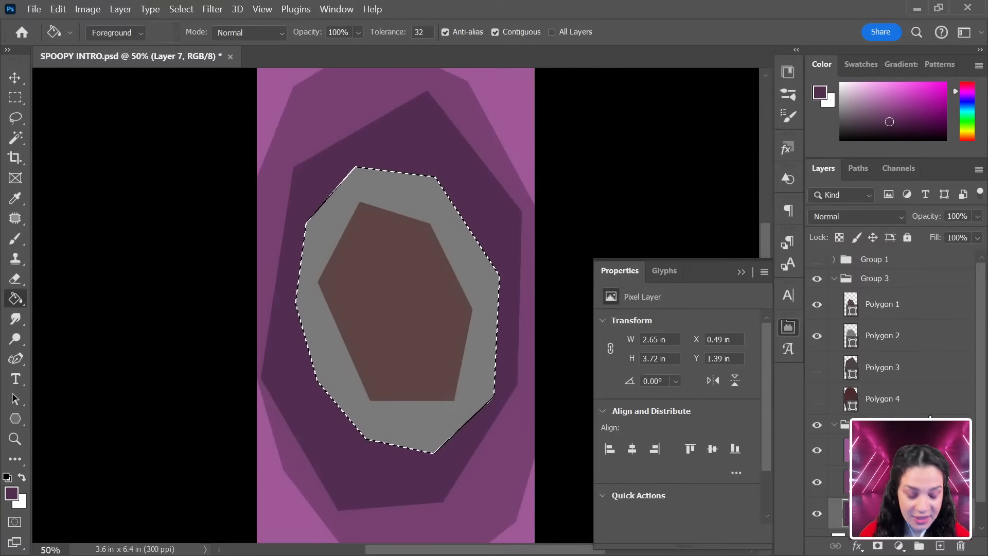
{"action": "left_click", "coordinate": [15, 97]}
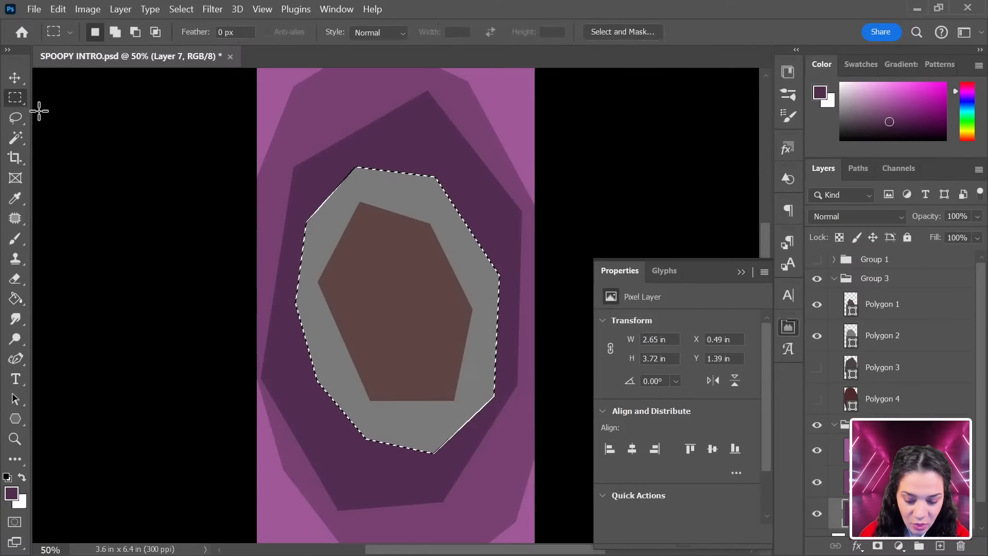
{"action": "right_click", "coordinate": [386, 232]}
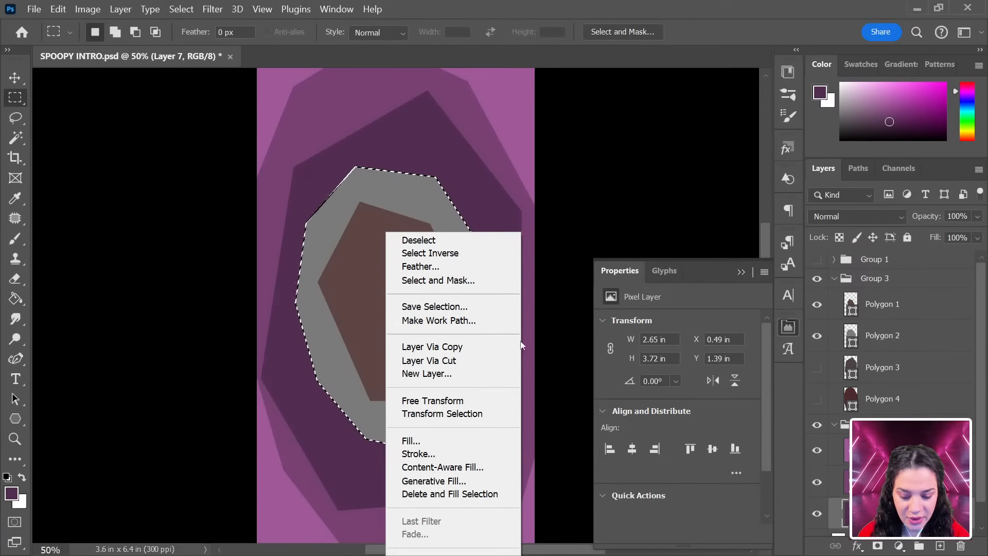
{"action": "left_click", "coordinate": [429, 253]}
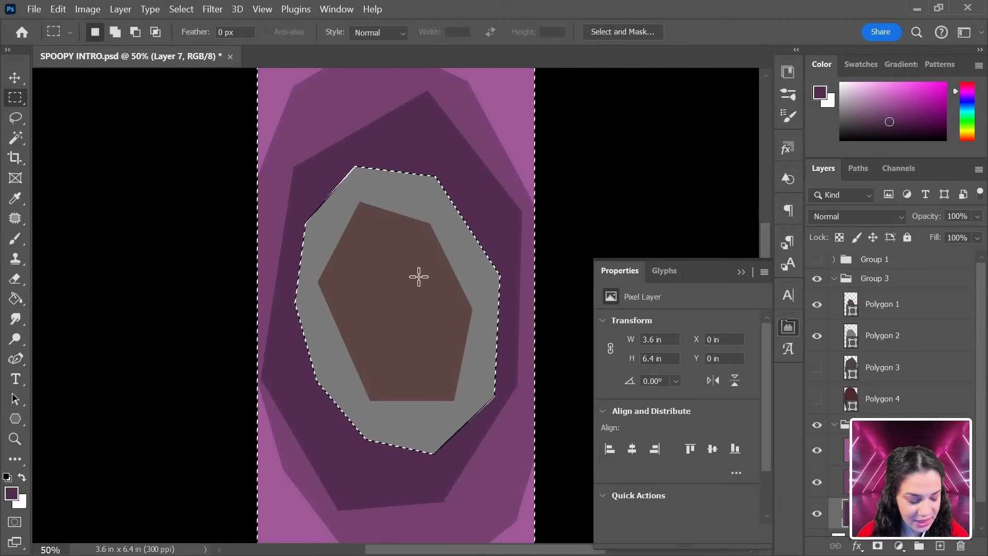
{"action": "left_click", "coordinate": [876, 545]}
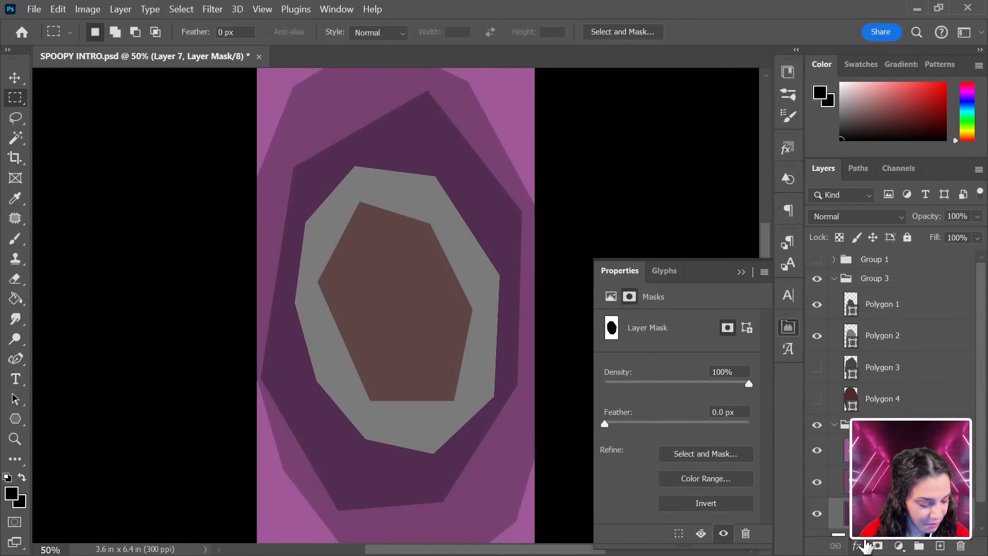
Hide Polygon 2 and Polygon 1 in Group 3.
{"action": "left_click", "coordinate": [816, 335]}
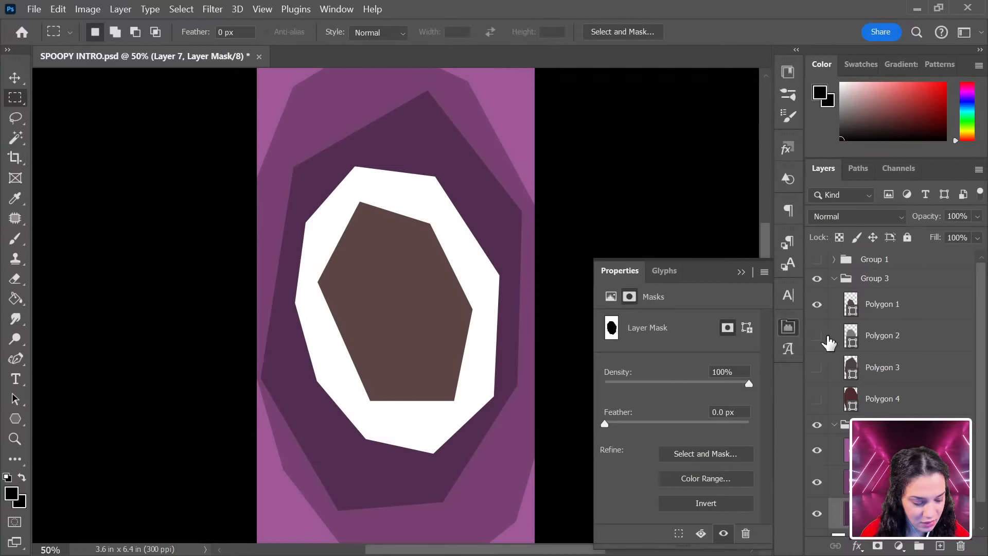
{"action": "left_click", "coordinate": [817, 304]}
{"action": "left_click", "coordinate": [816, 304]}
{"action": "key", "text": "ctrl+z"}
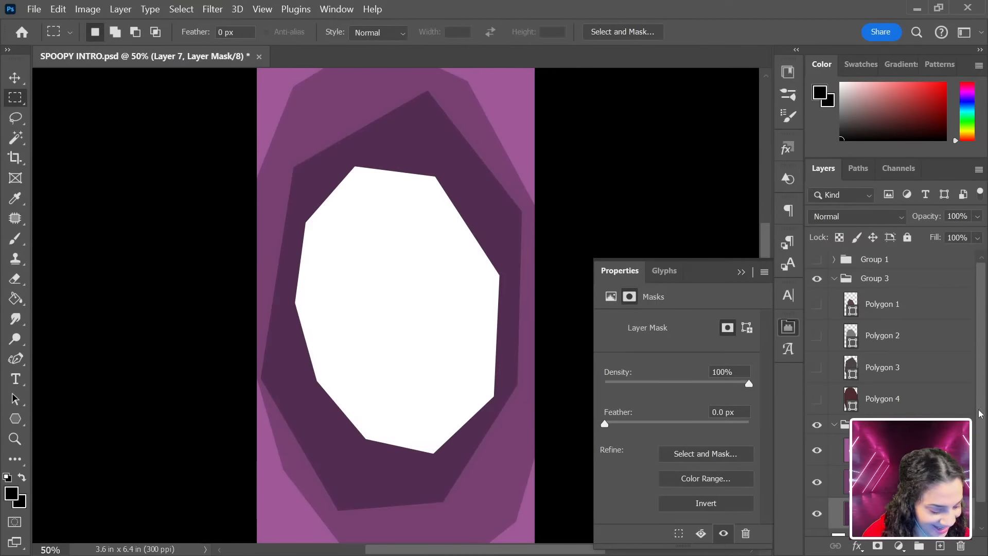
Add a new layer directly below Layer 7 in Group 2 and fill it with a very dark purple using the Paint Bucket tool.
{"action": "scroll", "coordinate": [978, 459], "scroll_direction": "down", "scroll_amount": 1}
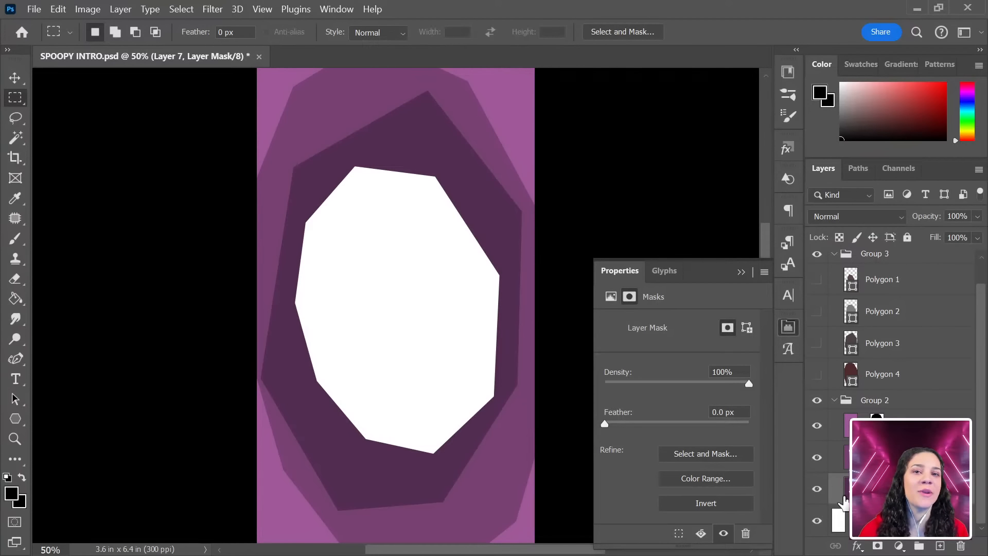
{"action": "key", "text": "ctrl+alt+shift+n"}
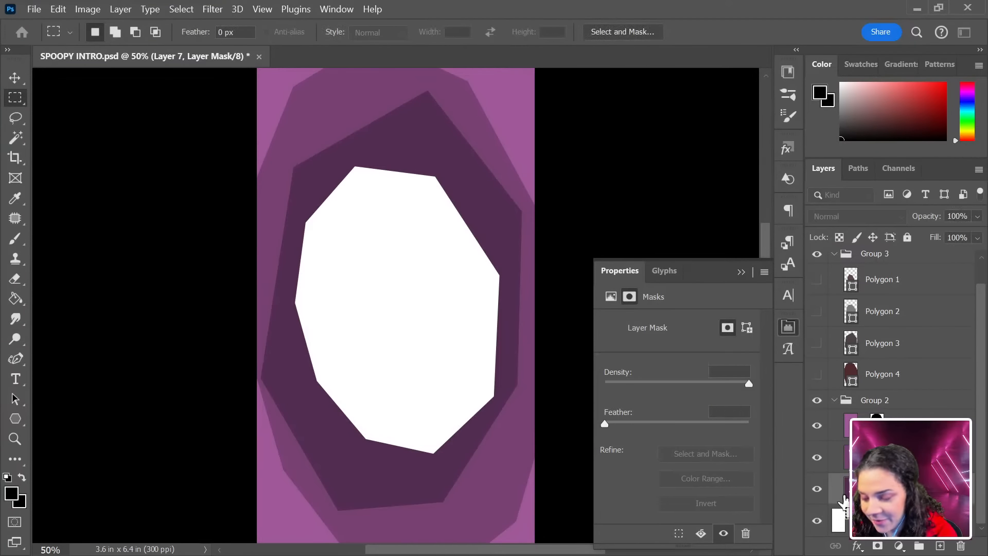
{"action": "left_click_drag", "start_coordinate": [892, 488], "coordinate": [892, 468]}
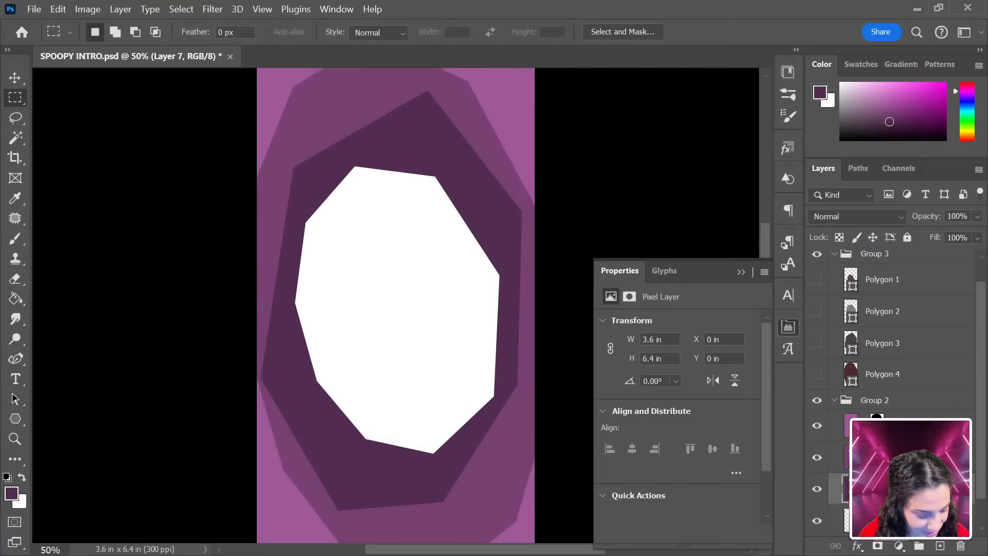
{"action": "left_click", "coordinate": [890, 520]}
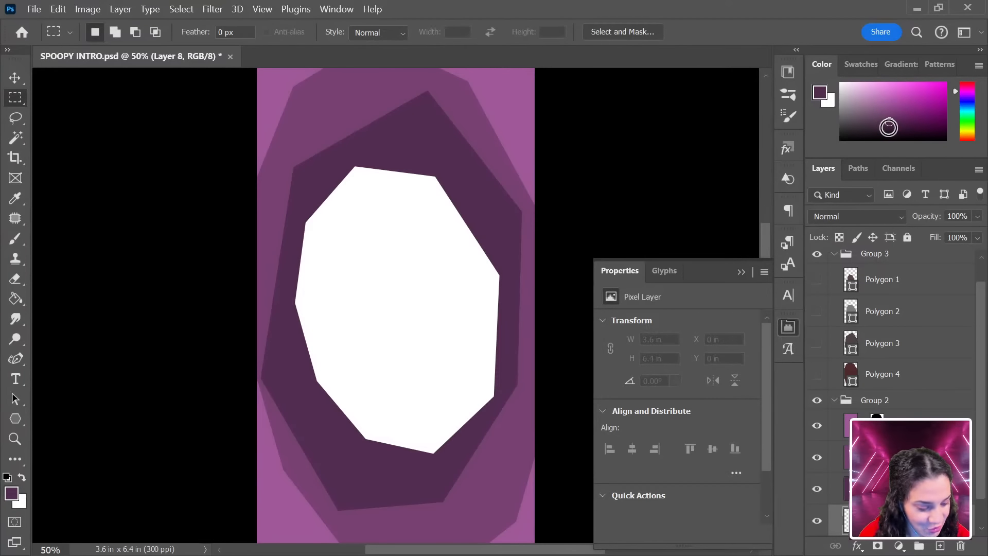
{"action": "left_click", "coordinate": [890, 128]}
{"action": "left_click", "coordinate": [16, 298]}
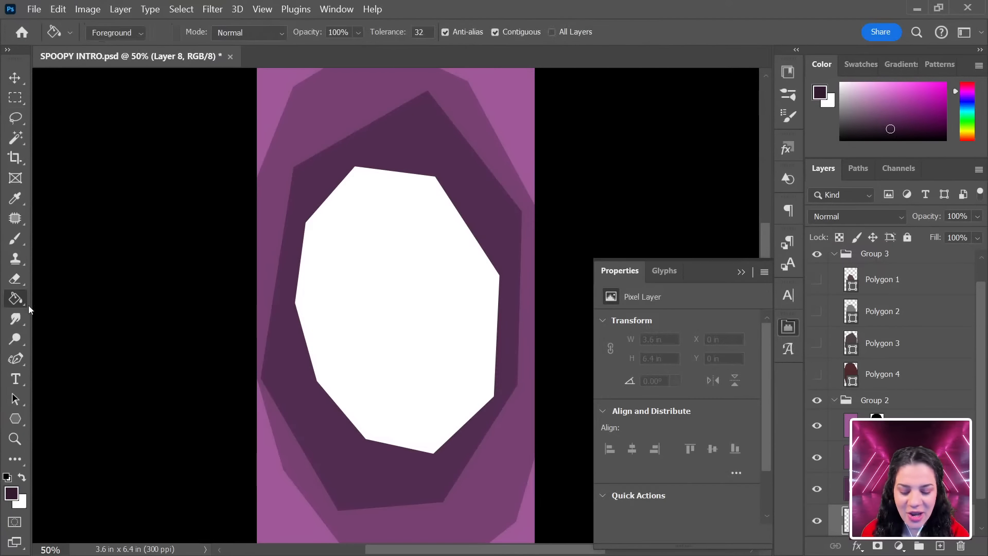
{"action": "left_click", "coordinate": [426, 369]}
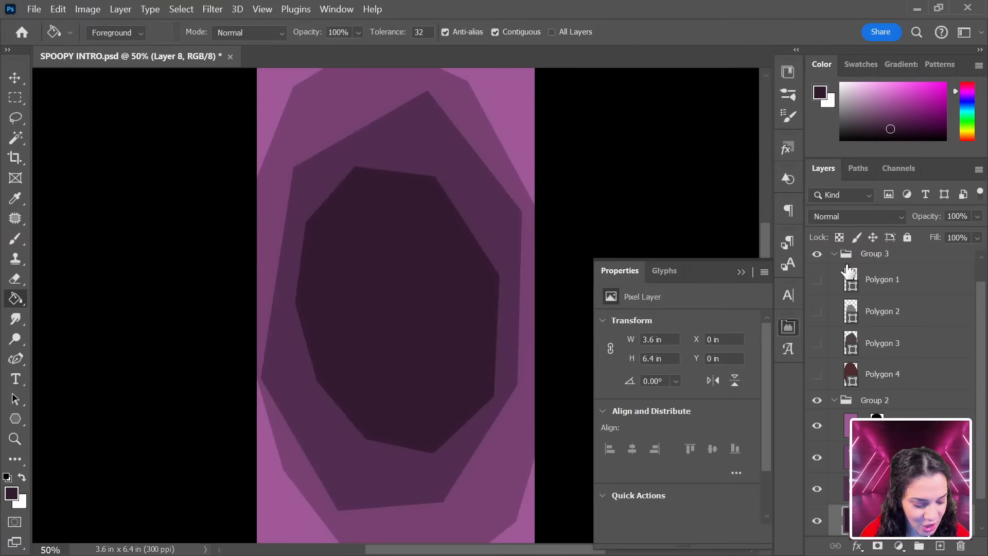
Mask the darkest purple layer with the inverse of Polygon 1's outline, leaving Polygon 1 hidden.
{"action": "left_click", "coordinate": [817, 280]}
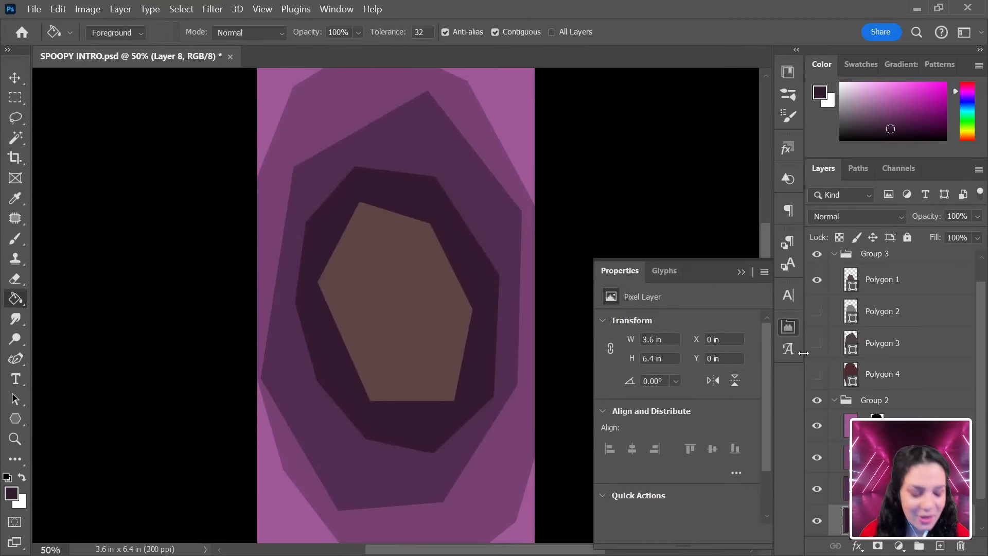
{"action": "left_click", "coordinate": [851, 281], "text": "ctrl"}
{"action": "left_click", "coordinate": [817, 279]}
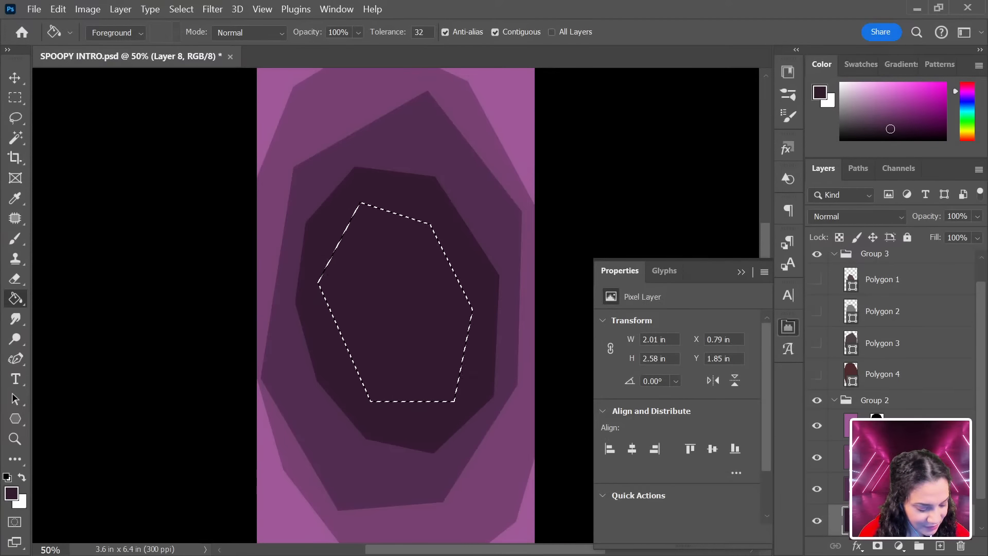
{"action": "left_click", "coordinate": [15, 97]}
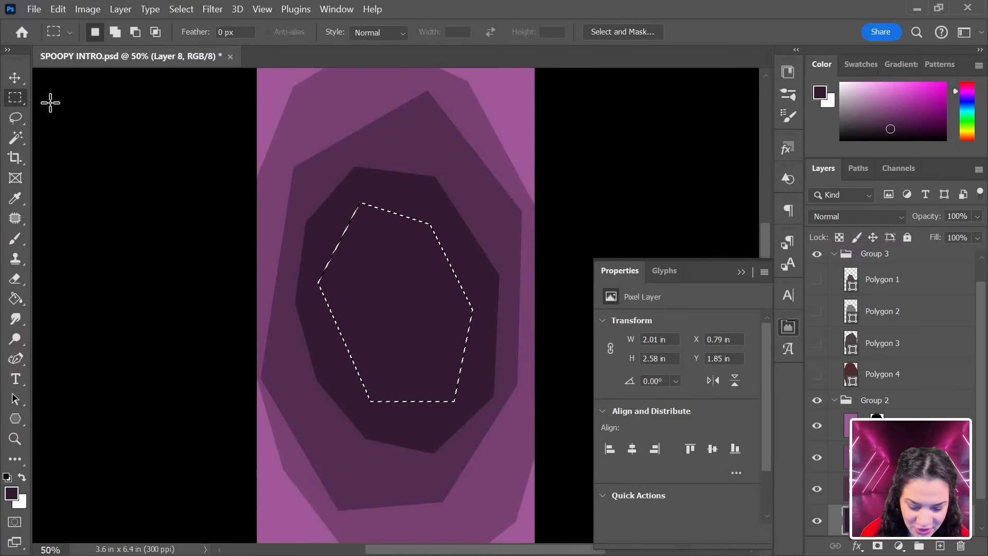
{"action": "right_click", "coordinate": [409, 295]}
{"action": "left_click", "coordinate": [453, 254]}
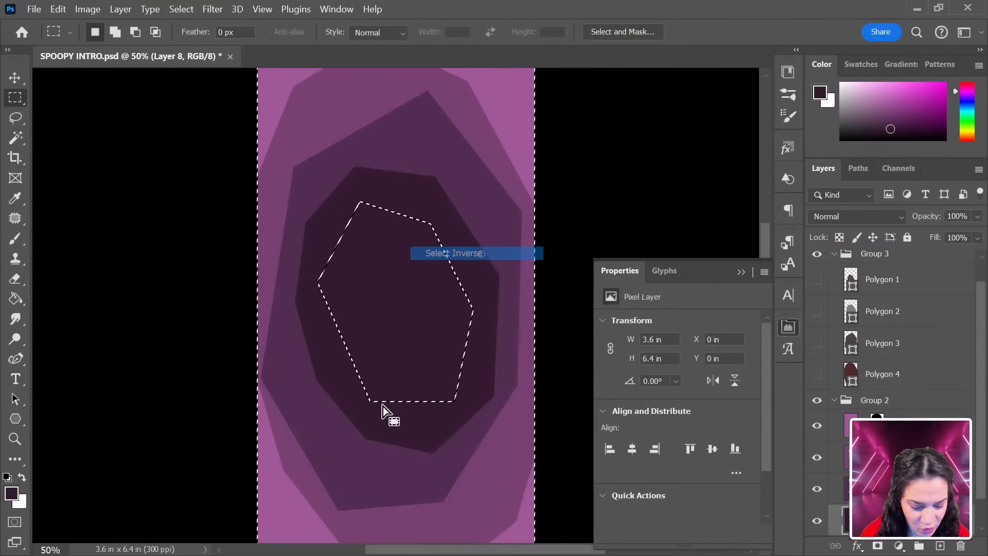
{"action": "left_click", "coordinate": [877, 545]}
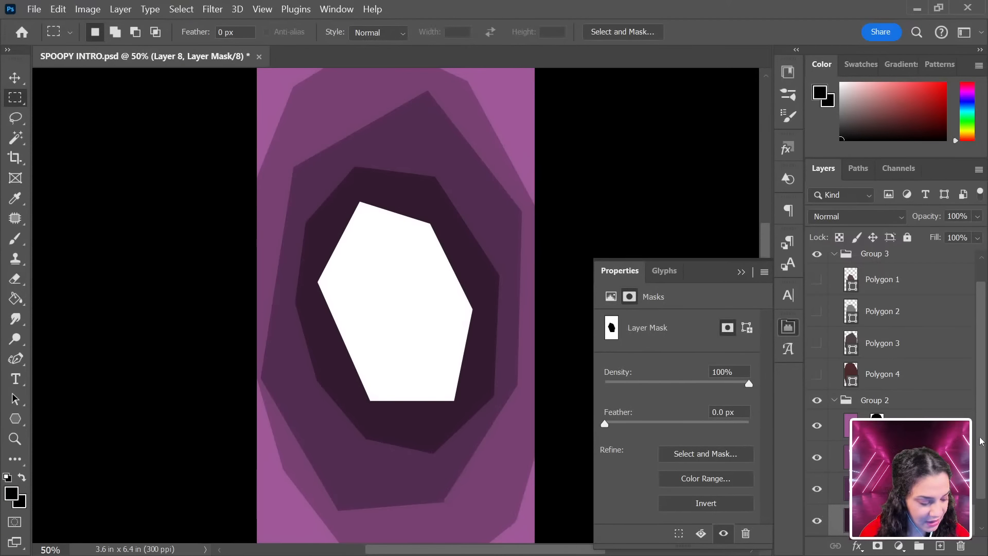
Add a new layer at the bottom of Group 2 and fill it with a near-black purple using the Paint Bucket tool.
{"action": "left_click_drag", "start_coordinate": [981, 440], "coordinate": [981, 468]}
{"action": "left_click", "coordinate": [905, 520]}
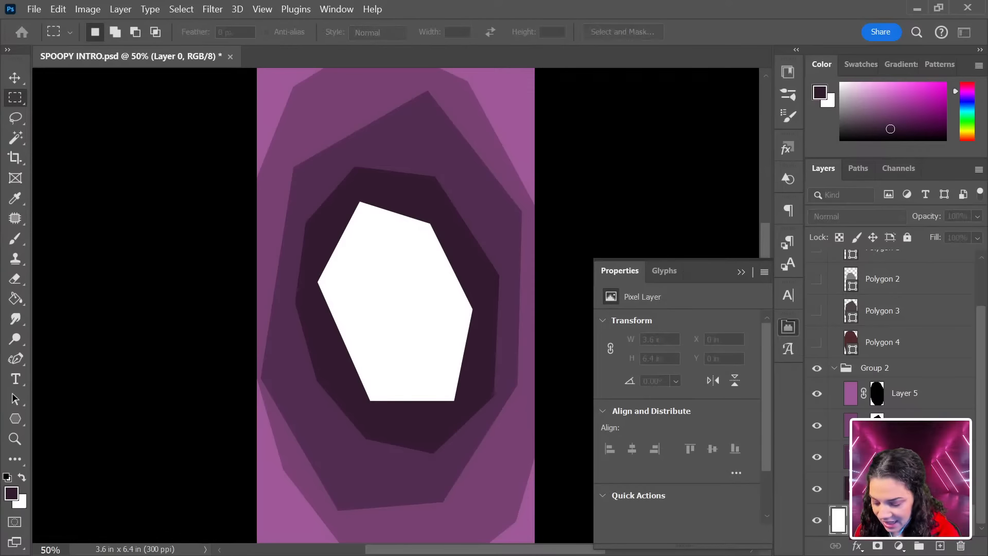
{"action": "key", "text": "Return"}
{"action": "left_click_drag", "start_coordinate": [908, 520], "coordinate": [908, 498]}
{"action": "left_click", "coordinate": [891, 135]}
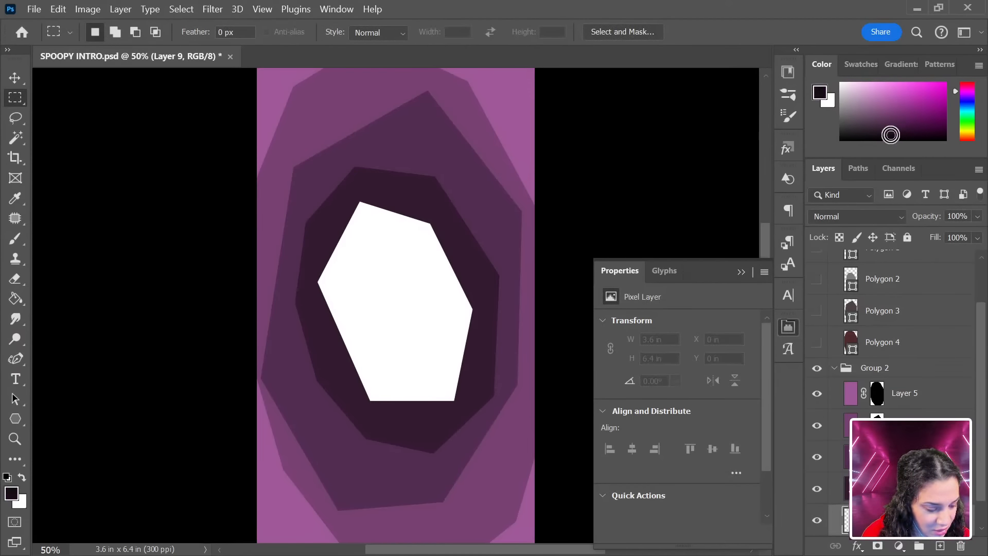
{"action": "key", "text": "g"}
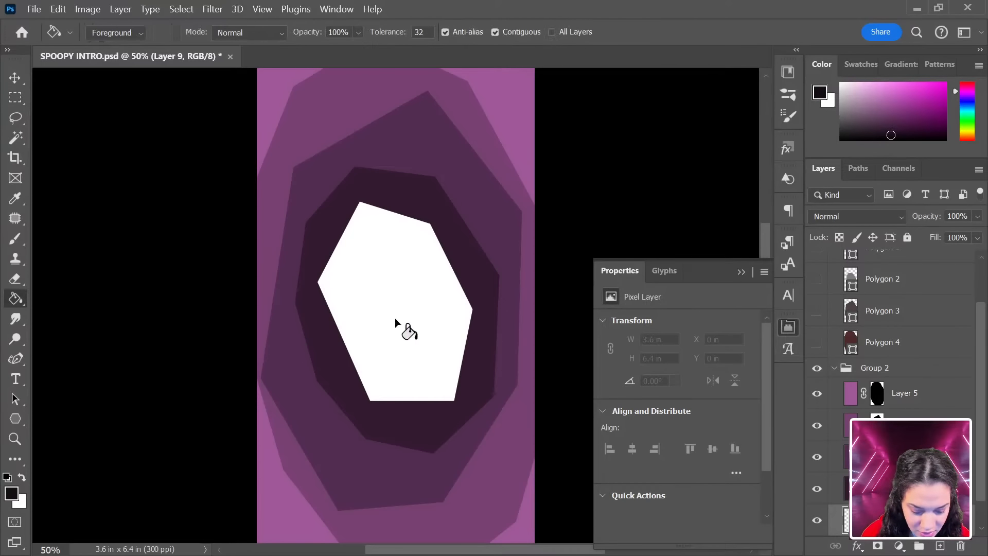
{"action": "left_click", "coordinate": [394, 316]}
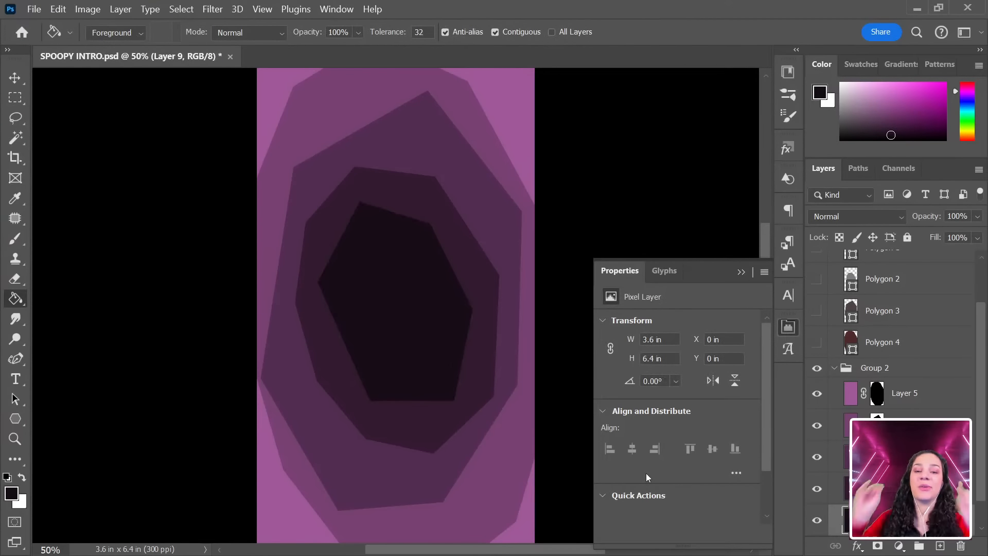
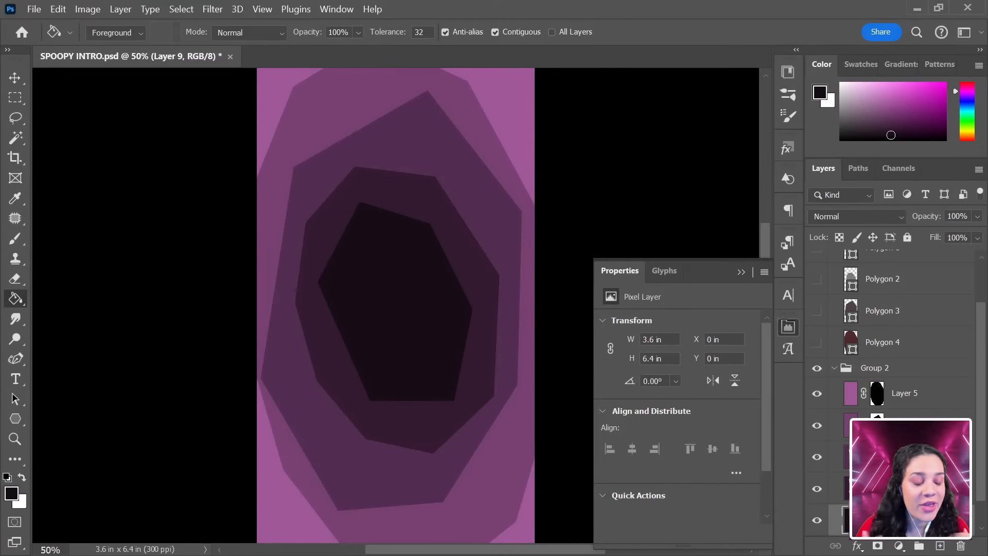
Collapse Group 2 and Group 3 in the layer stack, and hide Group 3.
{"action": "left_click", "coordinate": [834, 367]}
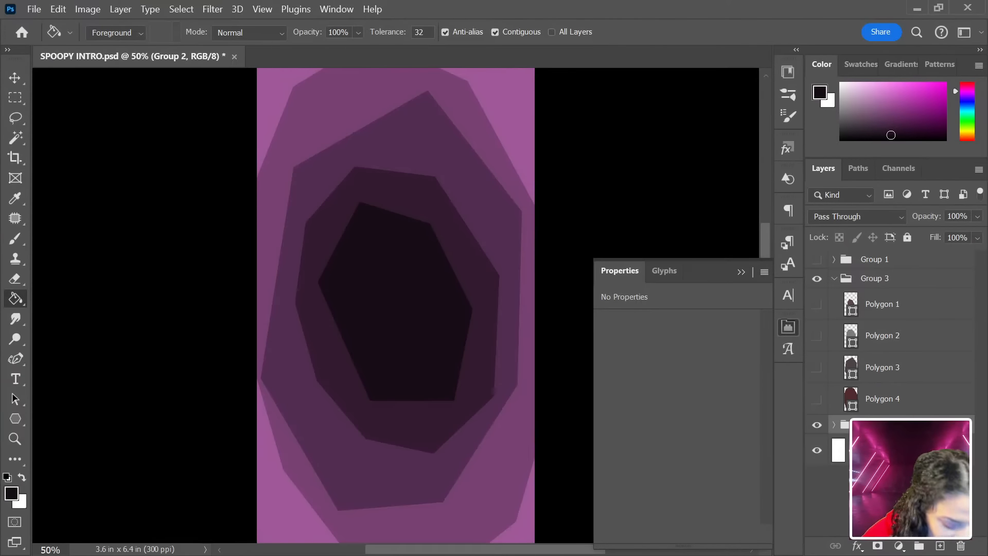
{"action": "key", "text": "ctrl+plus"}
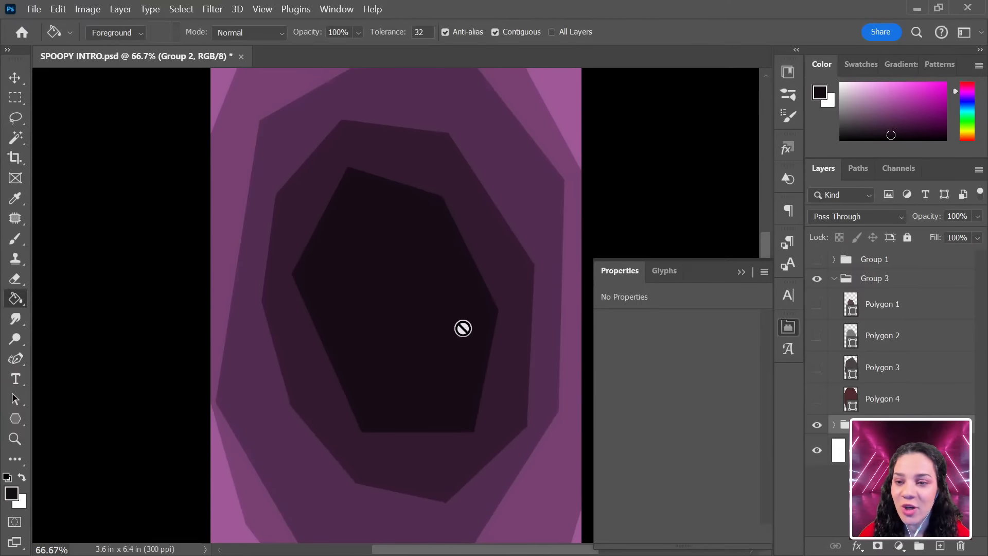
{"action": "left_click_drag", "start_coordinate": [530, 309], "coordinate": [501, 312]}
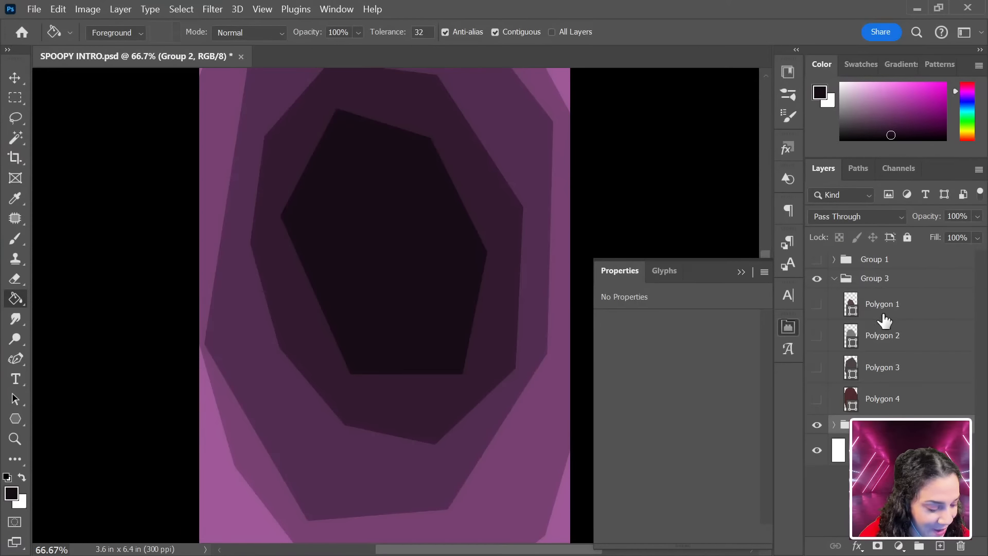
{"action": "left_click", "coordinate": [834, 279]}
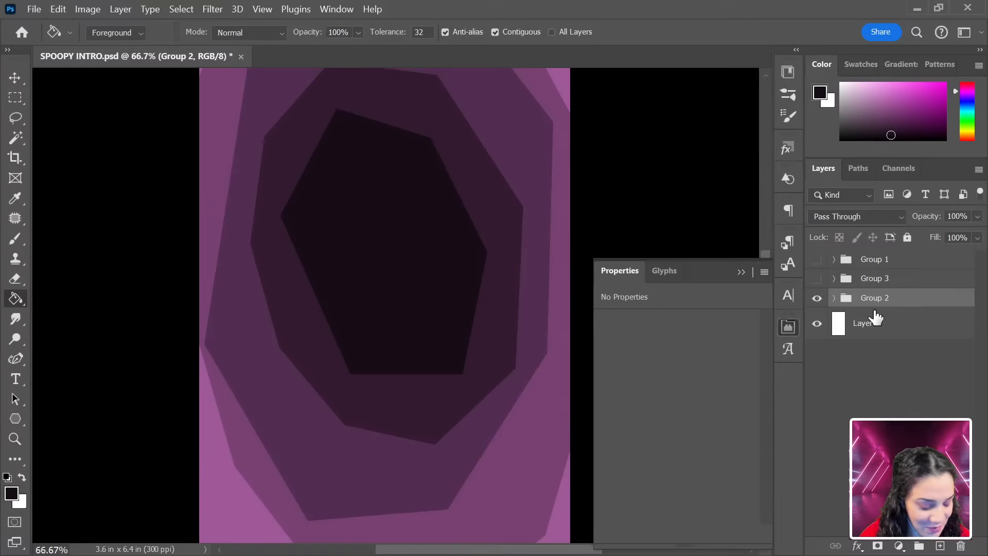
{"action": "left_click", "coordinate": [893, 279]}
{"action": "key", "text": "h"}
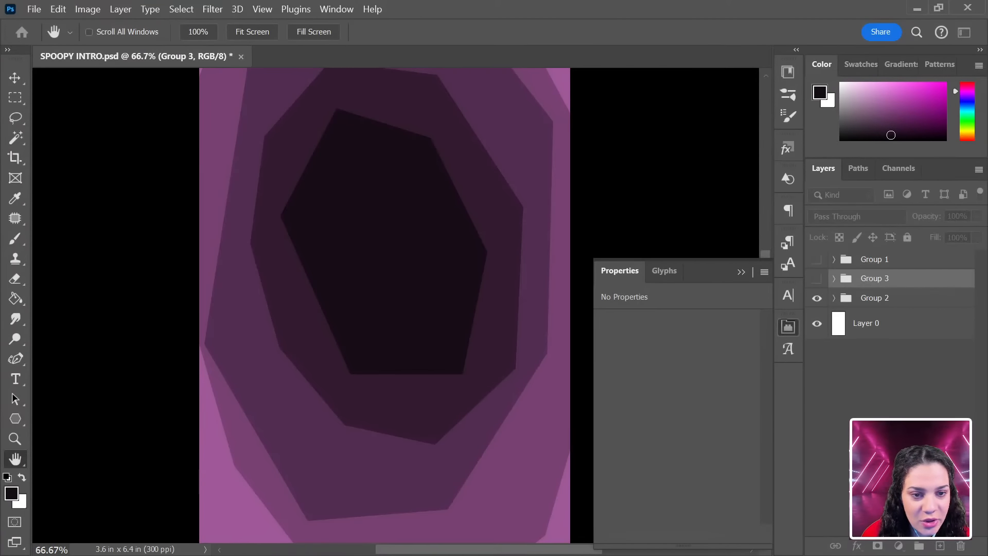
{"action": "left_click_drag", "start_coordinate": [552, 555], "coordinate": [617, 86]}
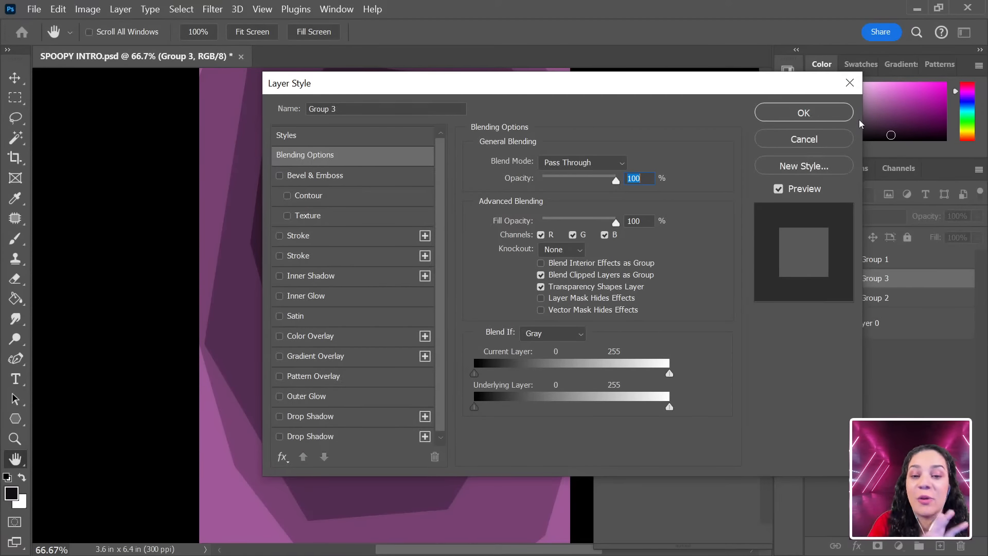
{"action": "left_click", "coordinate": [849, 83]}
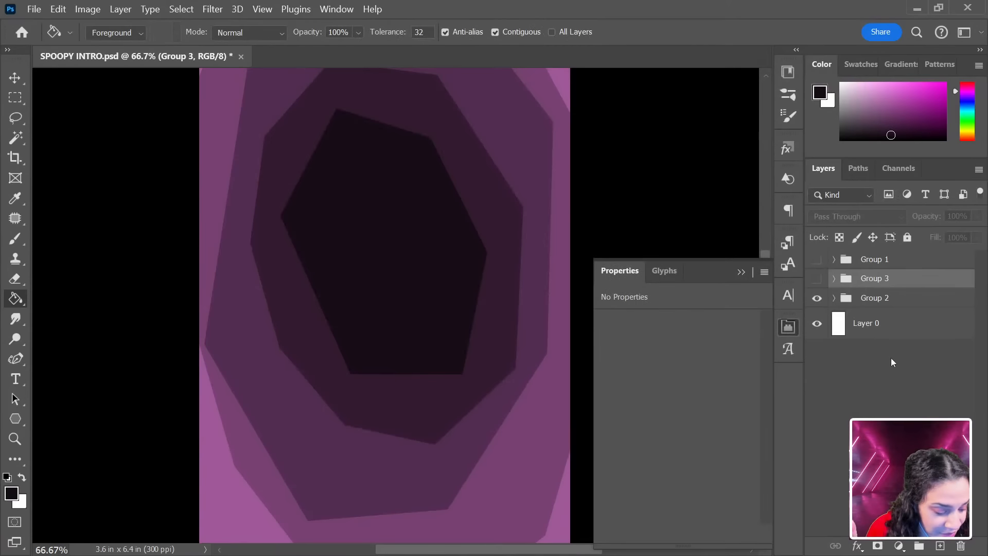
Rename Group 2 as VORTEX and move it above Group 1 in the layer stack.
{"action": "double_click", "coordinate": [883, 299]}
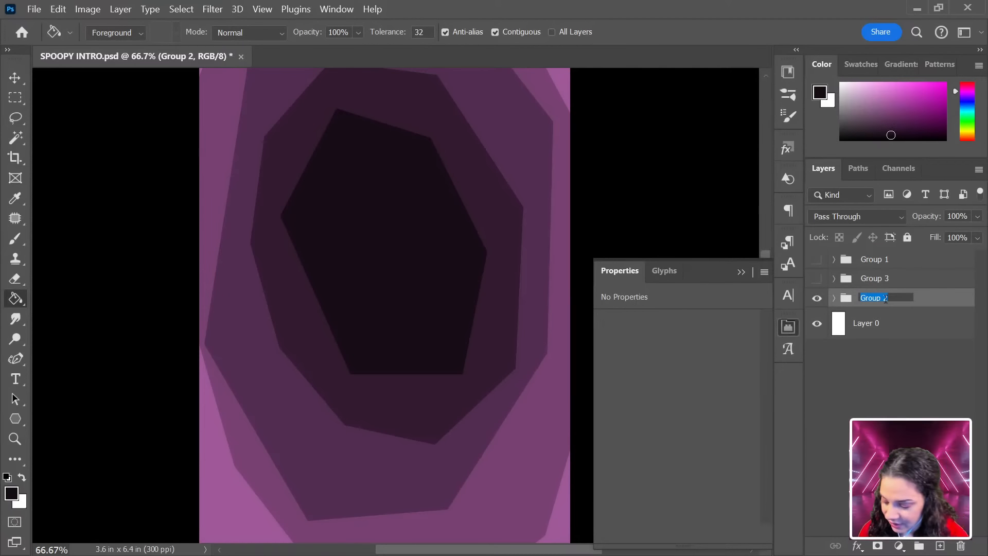
{"action": "type", "text": "VORTEX"}
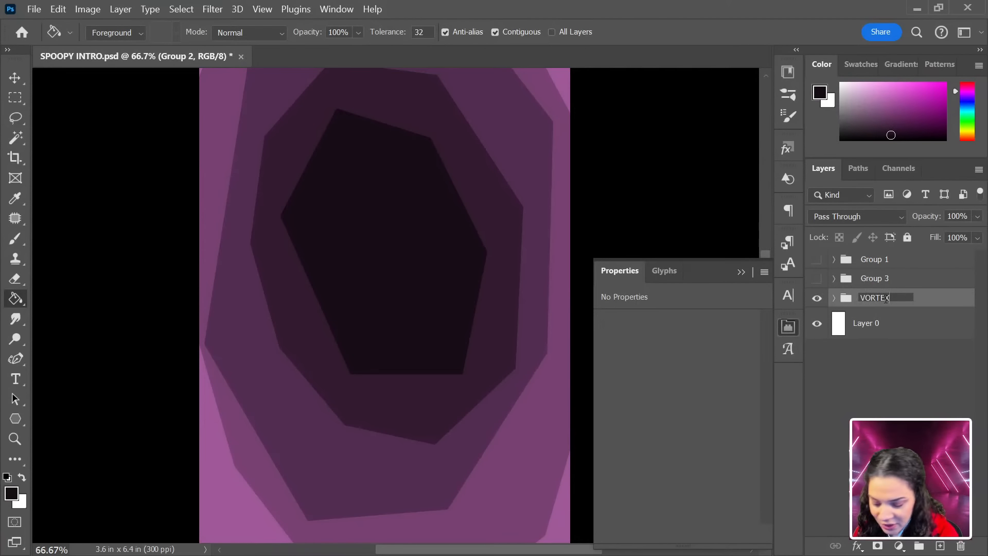
{"action": "key", "text": "Return"}
{"action": "left_click", "coordinate": [817, 298]}
{"action": "left_click", "coordinate": [816, 298]}
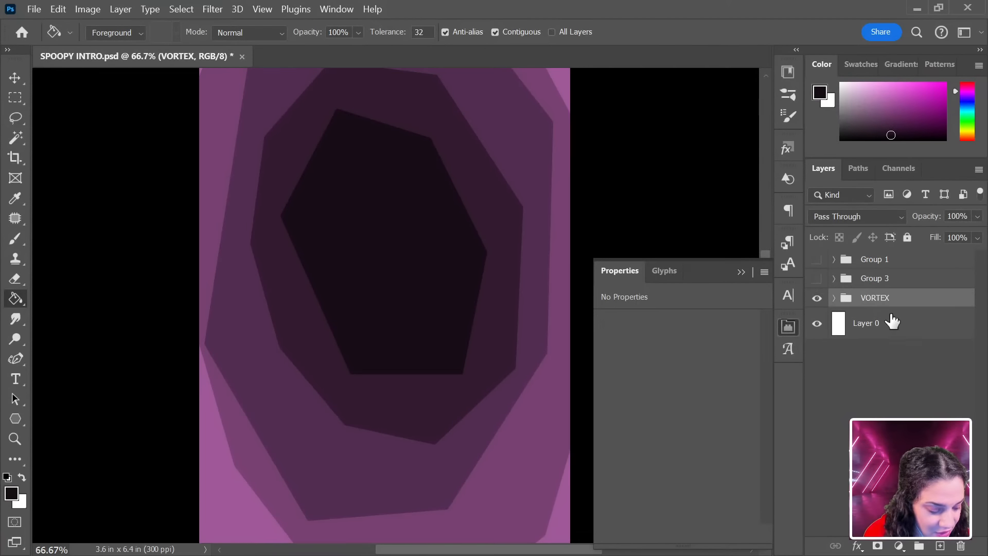
{"action": "left_click_drag", "start_coordinate": [893, 301], "coordinate": [891, 248]}
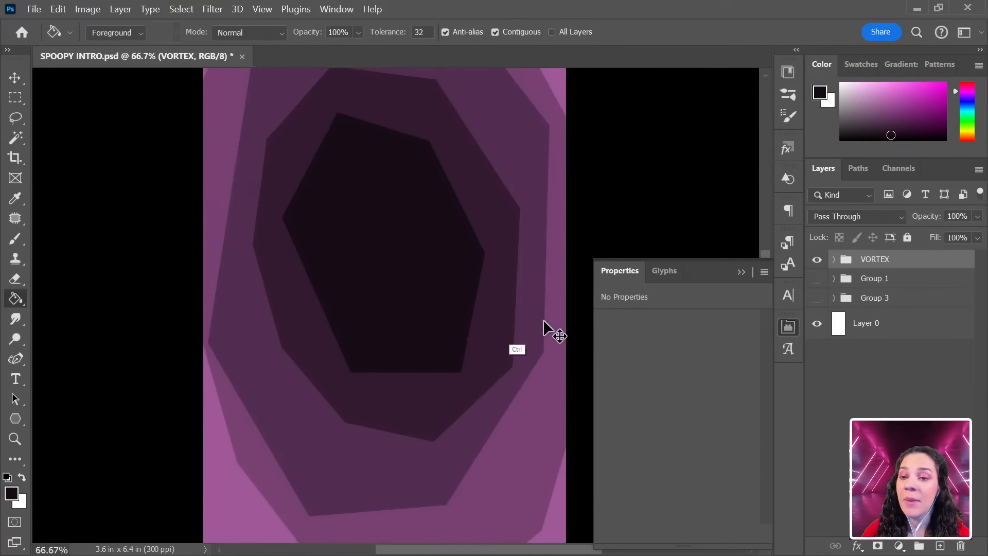
Hide the VORTEX group and select the white Layer 0.
{"action": "scroll", "coordinate": [547, 331], "scroll_direction": "down", "scroll_amount": 1}
{"action": "scroll", "coordinate": [513, 341], "scroll_direction": "down", "scroll_amount": 1}
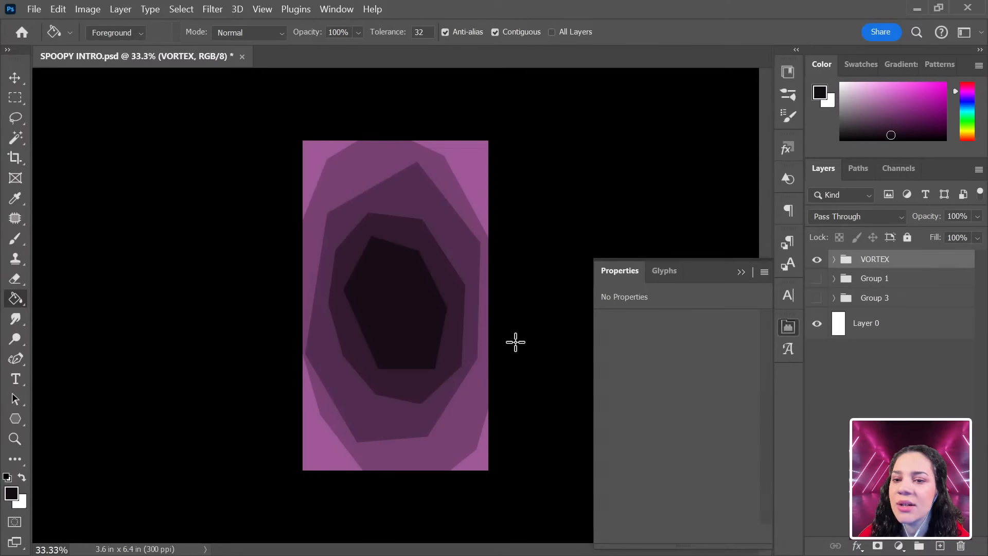
{"action": "left_click", "coordinate": [788, 328]}
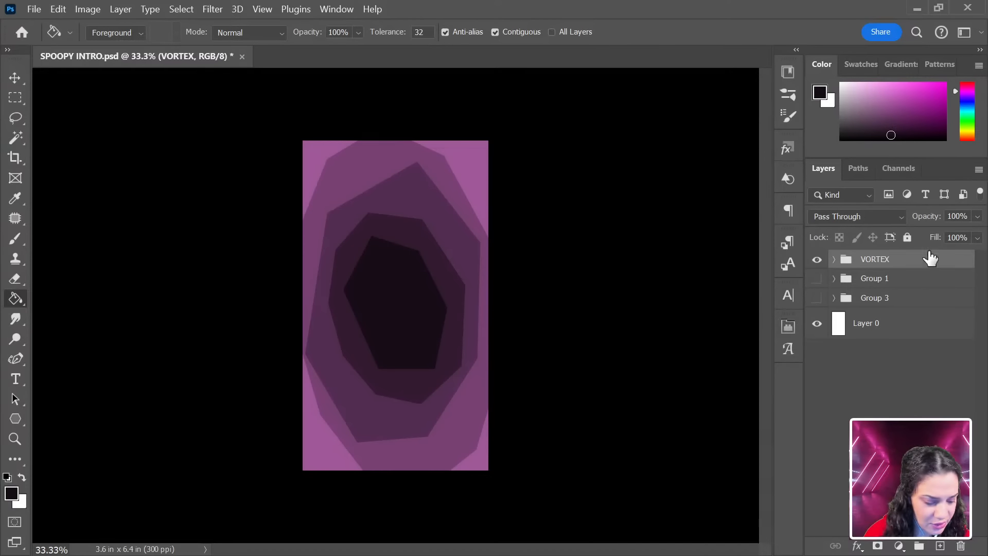
{"action": "left_click", "coordinate": [817, 259]}
{"action": "left_click", "coordinate": [874, 332]}
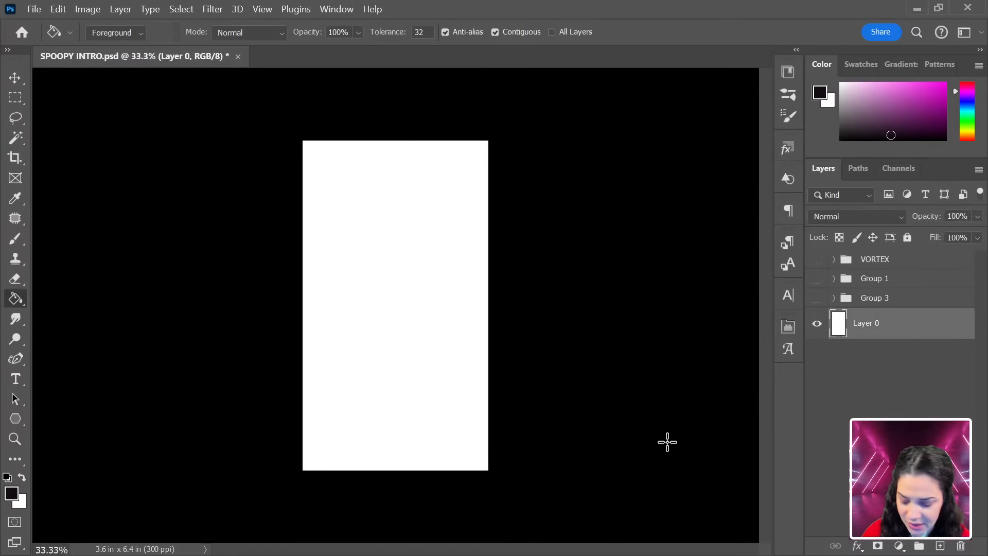
Turn on the Contextual Task Bar.
{"action": "key", "text": "ctrl+plus"}
{"action": "left_click_drag", "start_coordinate": [482, 292], "coordinate": [542, 310]}
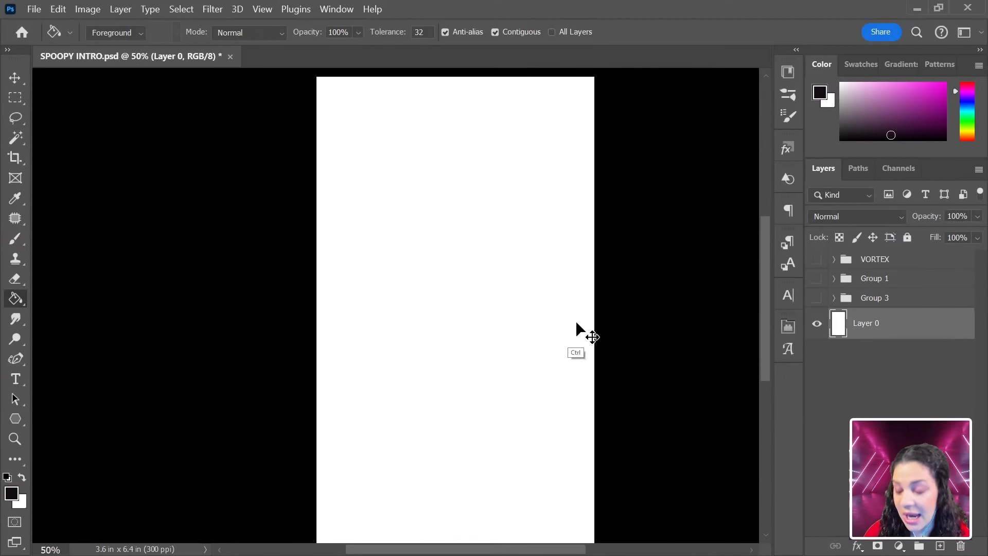
{"action": "key", "text": "ctrl+minus"}
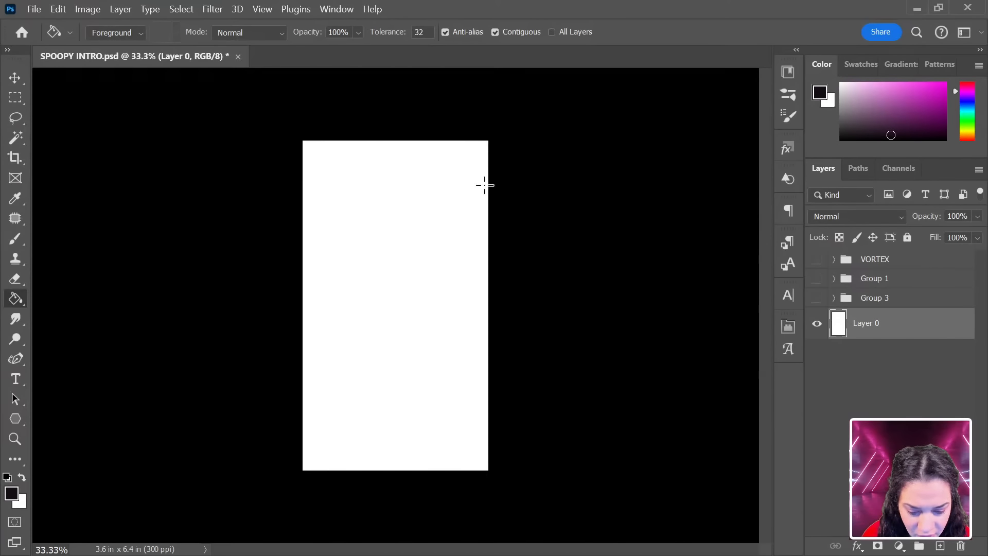
{"action": "left_click", "coordinate": [336, 11]}
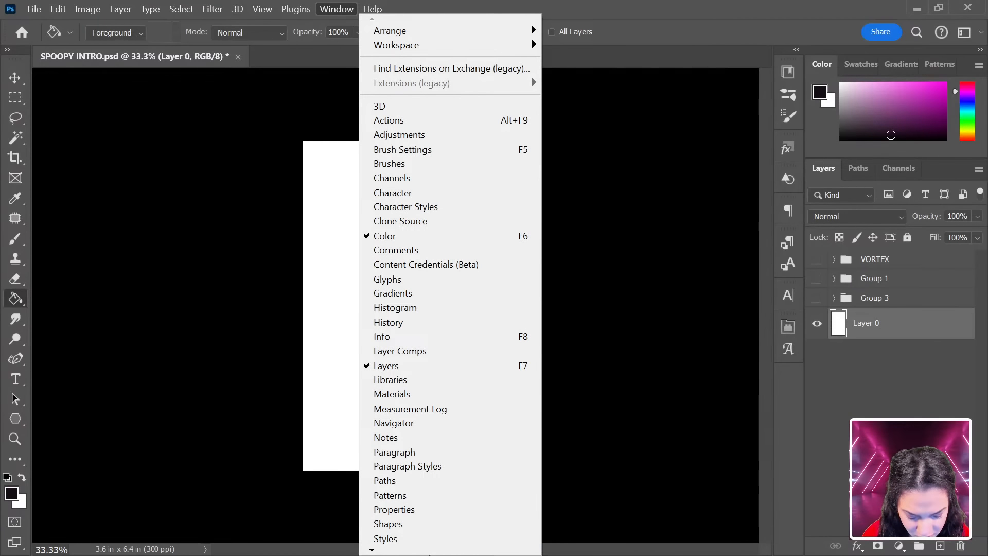
{"action": "mouse_move", "coordinate": [415, 549]}
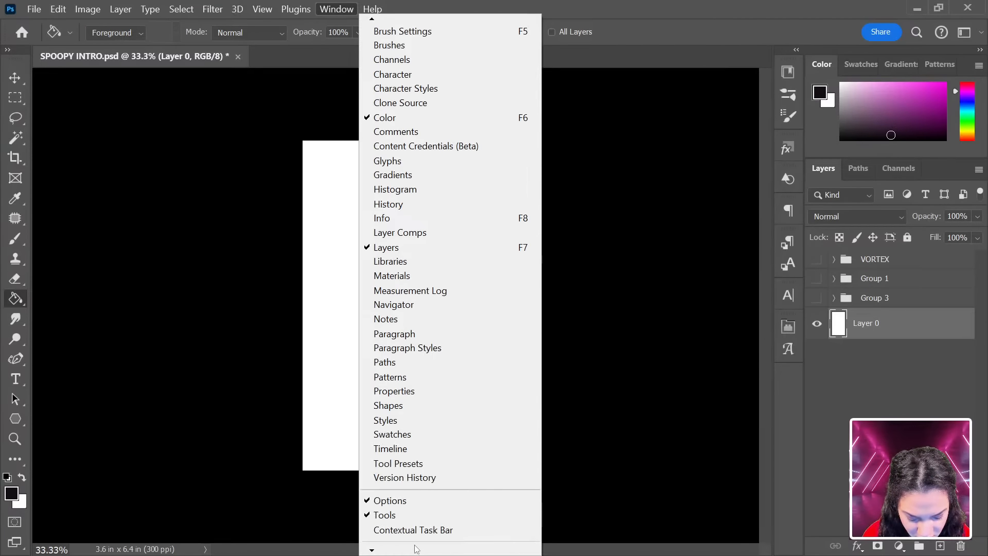
{"action": "left_click", "coordinate": [418, 529]}
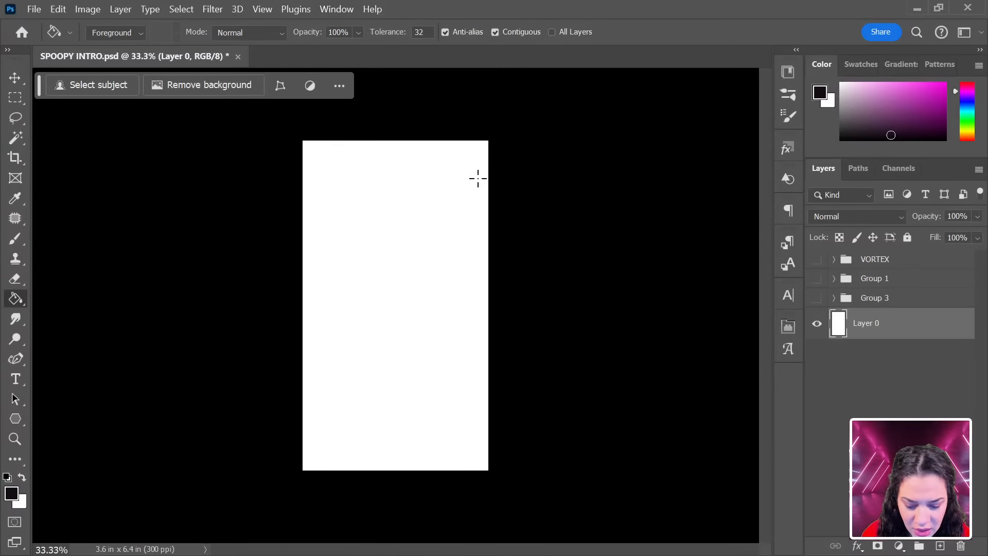
Select the whole canvas and run Generative Fill with the prompt "THICK CARDBOARD PAPER PARCHEMENT TEXTURE".
{"action": "left_click", "coordinate": [18, 99]}
{"action": "left_click_drag", "start_coordinate": [263, 138], "coordinate": [624, 552]}
{"action": "left_click", "coordinate": [93, 85]}
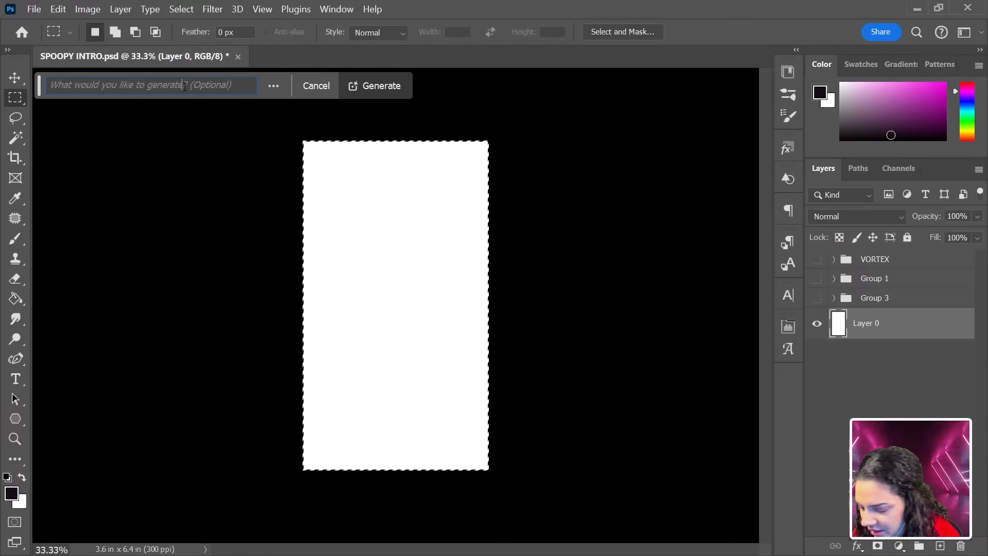
{"action": "type", "text": "TH"}
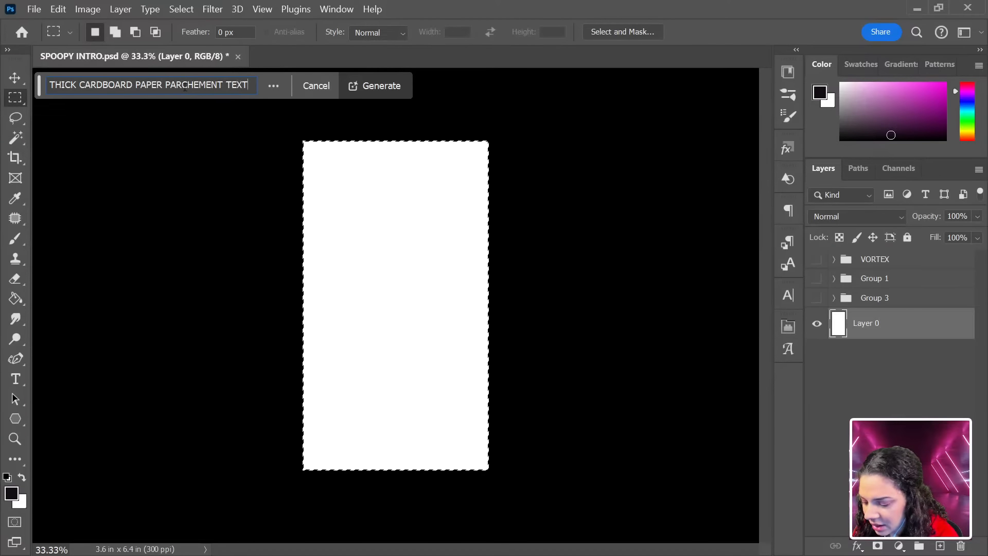
{"action": "type", "text": "URE"}
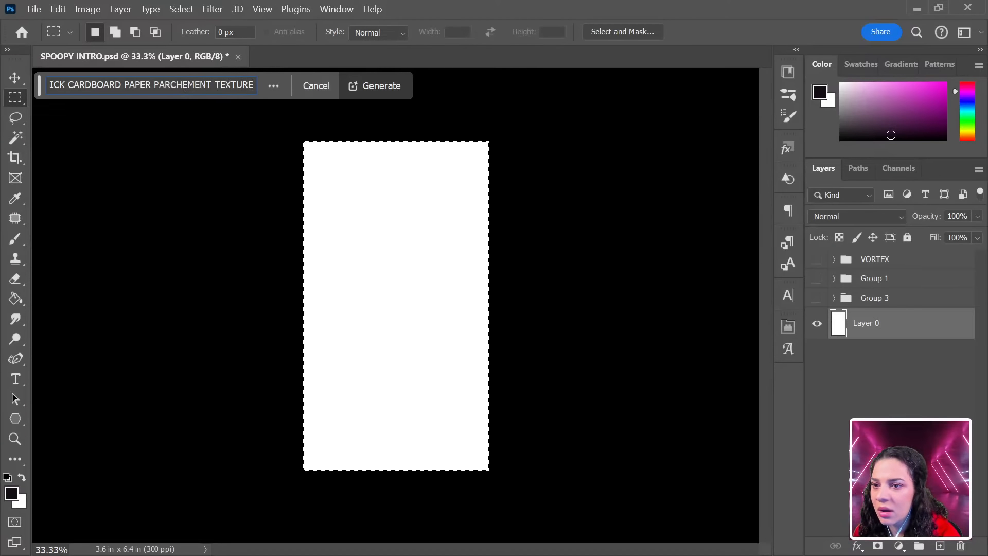
{"action": "key", "text": "Return"}
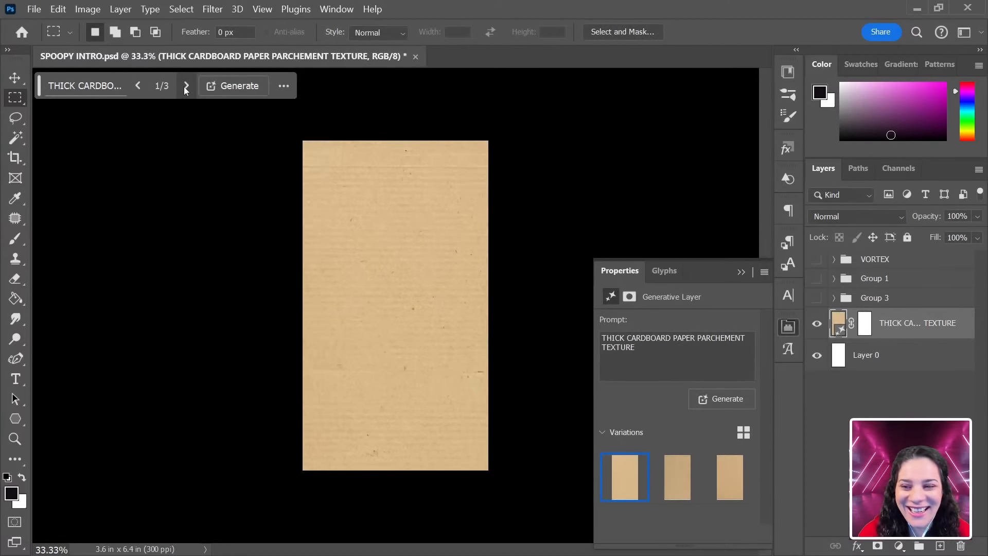
Preview the second and third cardboard variations and generate another set from the same prompt.
{"action": "left_click", "coordinate": [680, 481]}
{"action": "left_click", "coordinate": [730, 490]}
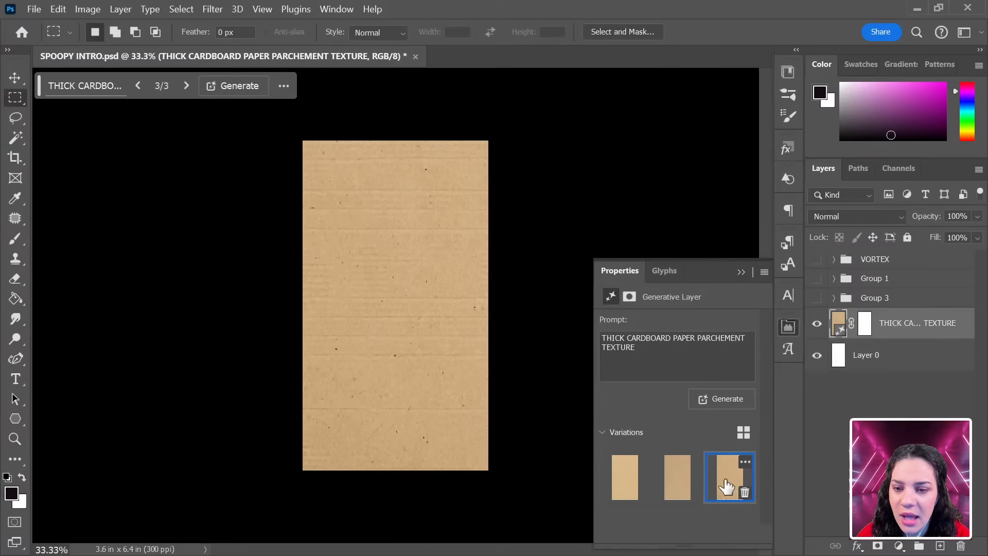
{"action": "left_click", "coordinate": [748, 398]}
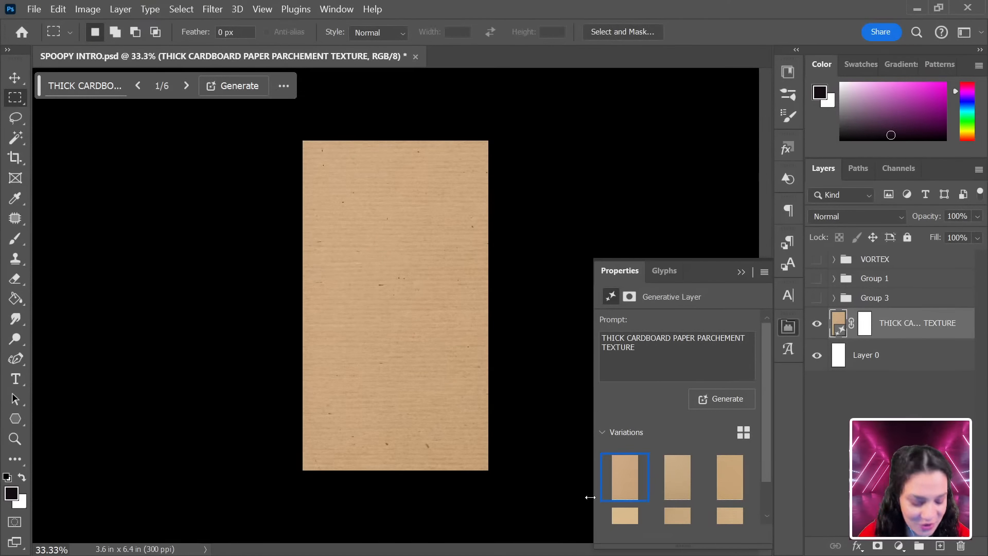
Compare the surface detail of the generated cardboard texture variations, ending on the sixth one.
{"action": "key", "text": "ctrl+plus"}
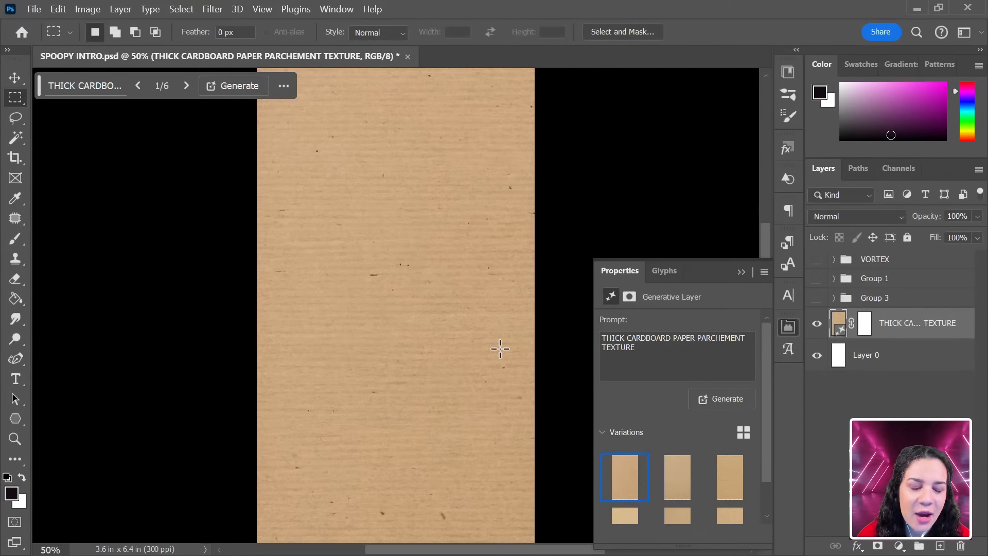
{"action": "left_click", "coordinate": [678, 471]}
{"action": "left_click", "coordinate": [733, 490]}
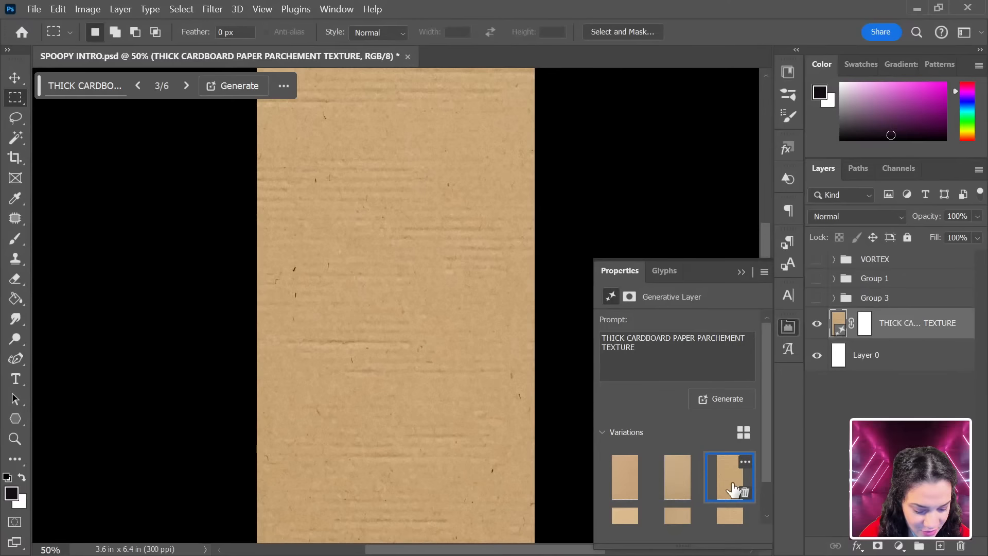
{"action": "key", "text": "ctrl+minus"}
{"action": "left_click", "coordinate": [620, 481]}
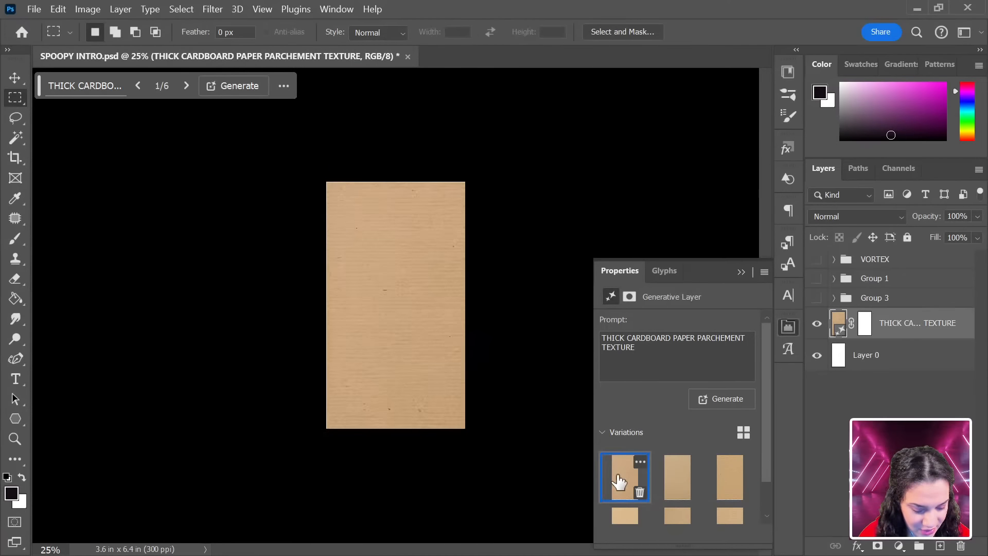
{"action": "left_click", "coordinate": [624, 518]}
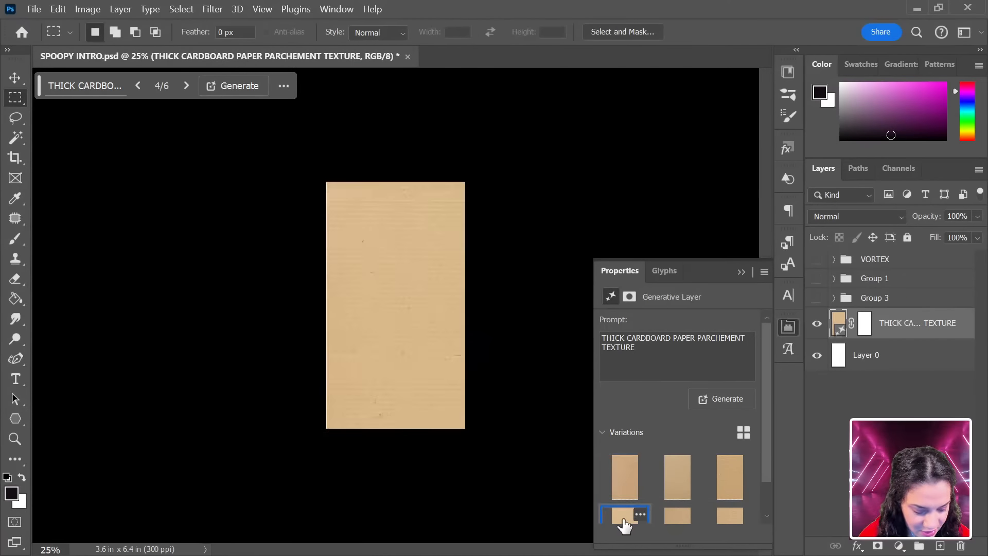
{"action": "left_click", "coordinate": [682, 518]}
{"action": "left_click", "coordinate": [733, 515]}
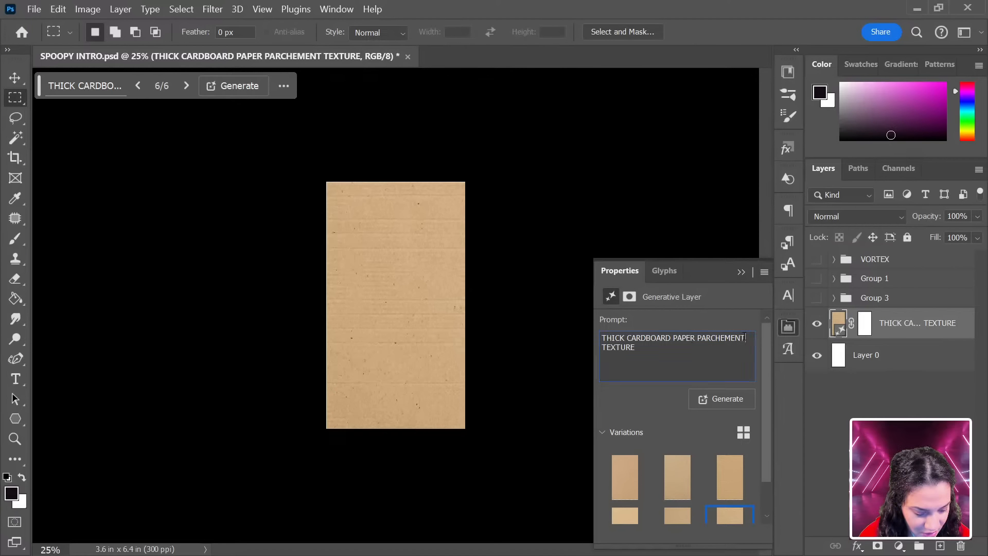
Shorten the generative layer's prompt to "THICK CARDBOARD PAPER TEXTURE" and generate a new set of variations.
{"action": "left_click_drag", "start_coordinate": [745, 337], "coordinate": [698, 338]}
{"action": "key", "text": "BackSpace"}
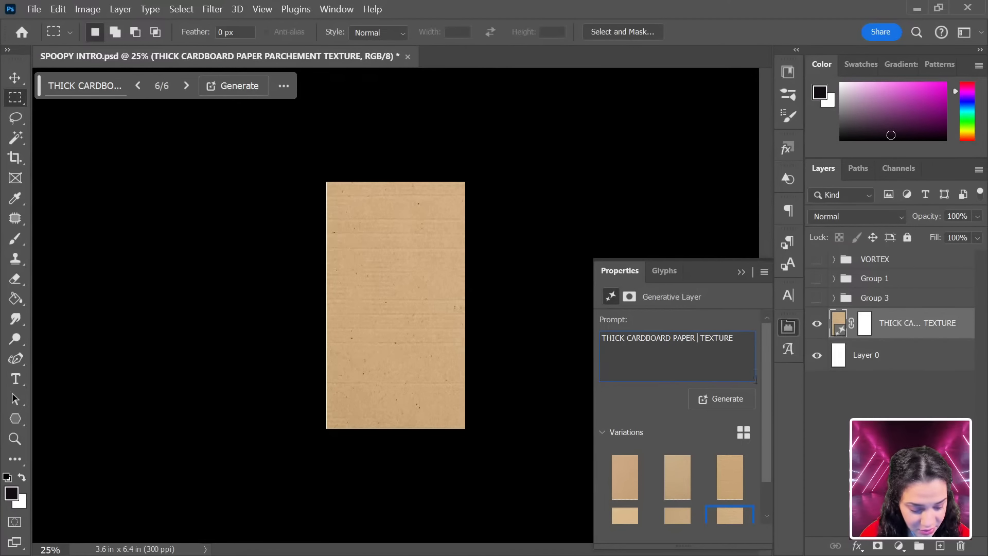
{"action": "key", "text": "BackSpace"}
{"action": "left_click", "coordinate": [723, 396]}
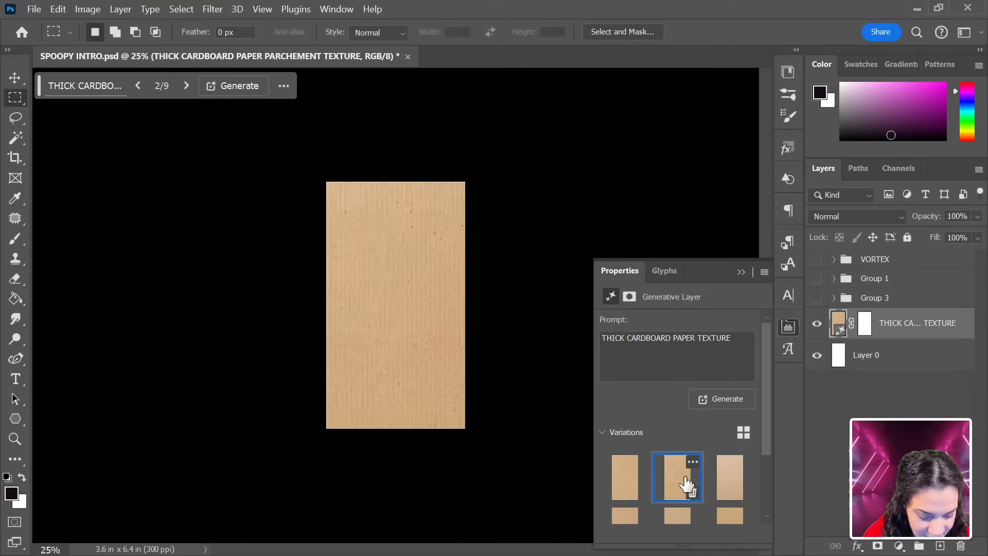
Compare the third new cardboard variation with the second and keep the second one active.
{"action": "left_click", "coordinate": [723, 478]}
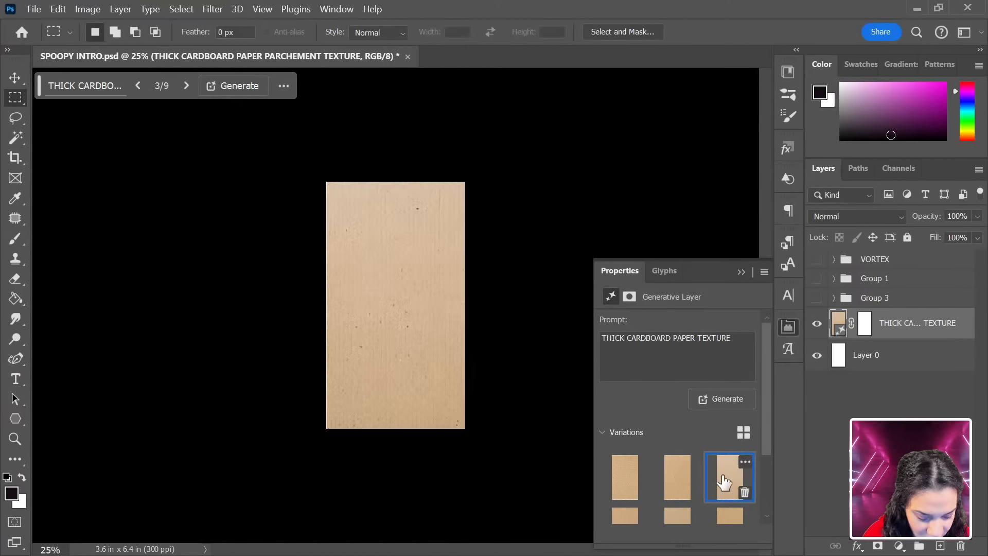
{"action": "left_click", "coordinate": [684, 478]}
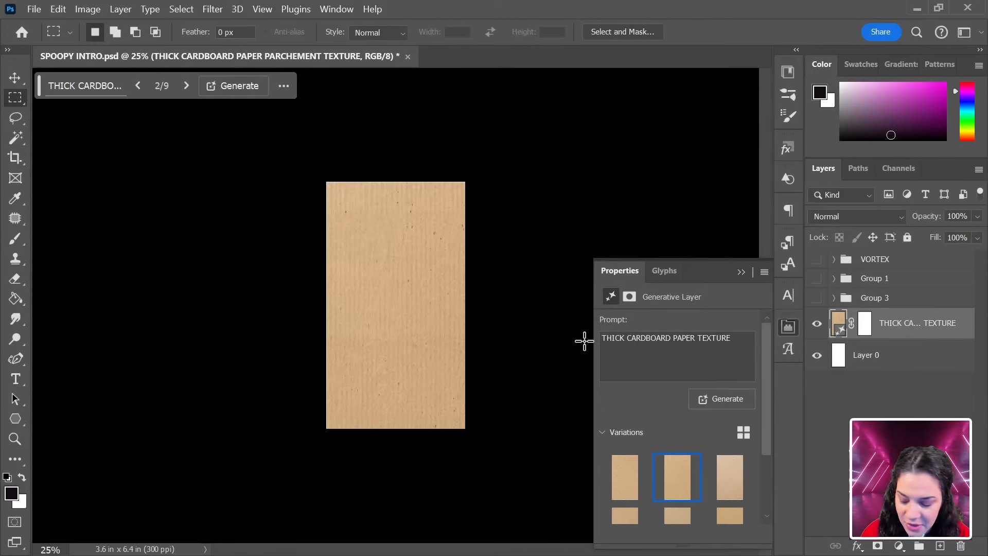
{"action": "key", "text": "ctrl+minus"}
{"action": "scroll", "coordinate": [687, 404], "scroll_direction": "down", "scroll_amount": 4}
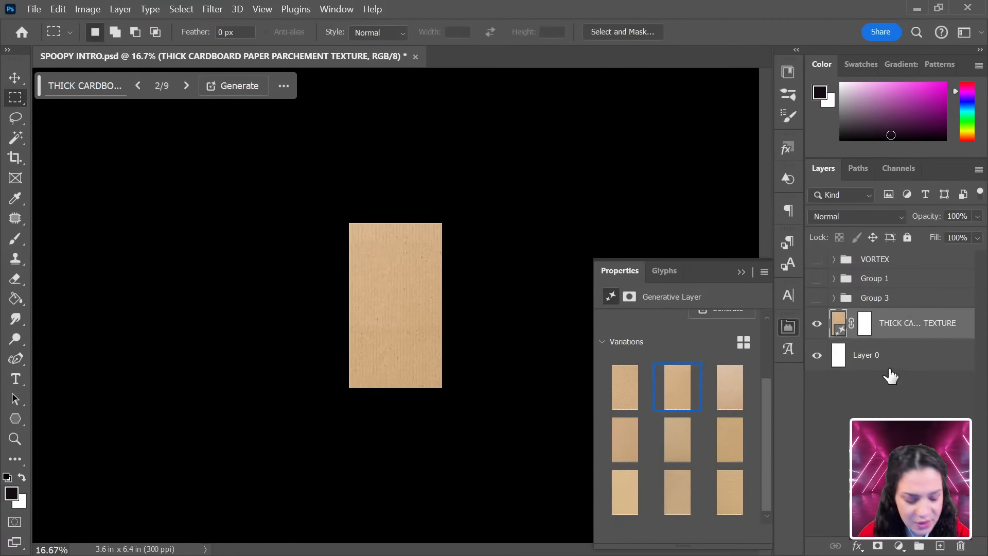
Duplicate the generative cardboard texture layer.
{"action": "left_click", "coordinate": [921, 359]}
{"action": "left_click", "coordinate": [926, 333]}
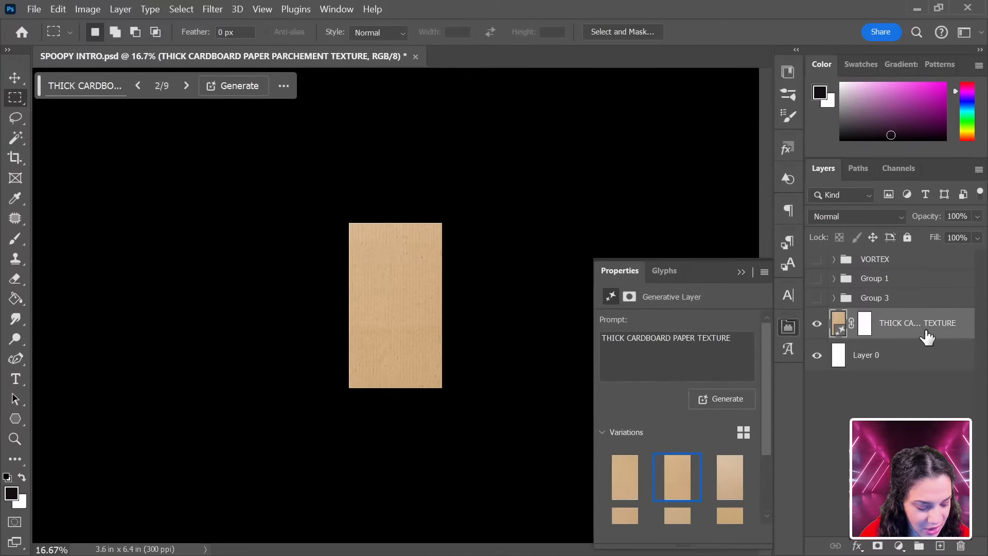
{"action": "key", "text": "ctrl+j"}
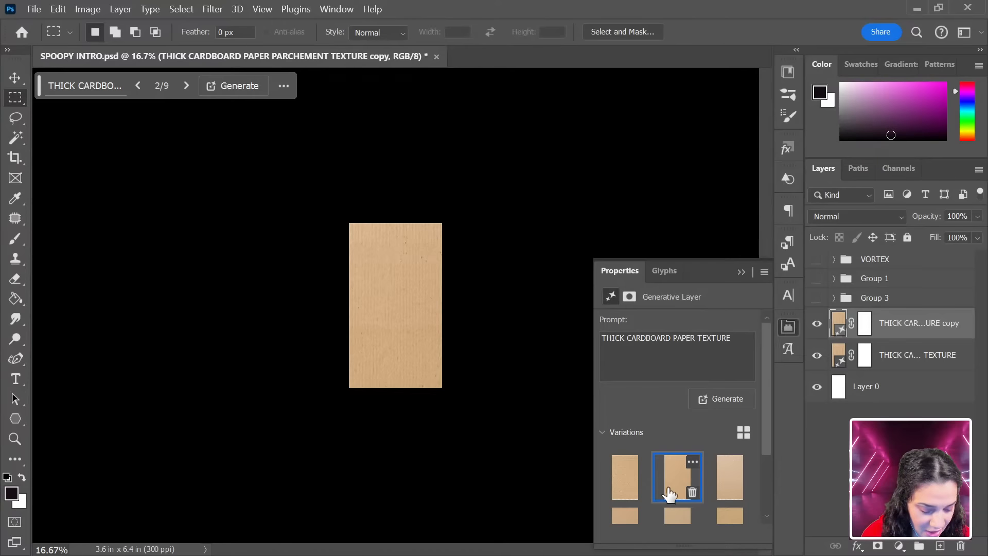
Delete the copy's first variation, compare the remaining textures and set the copy to the seventh one.
{"action": "left_click", "coordinate": [639, 492]}
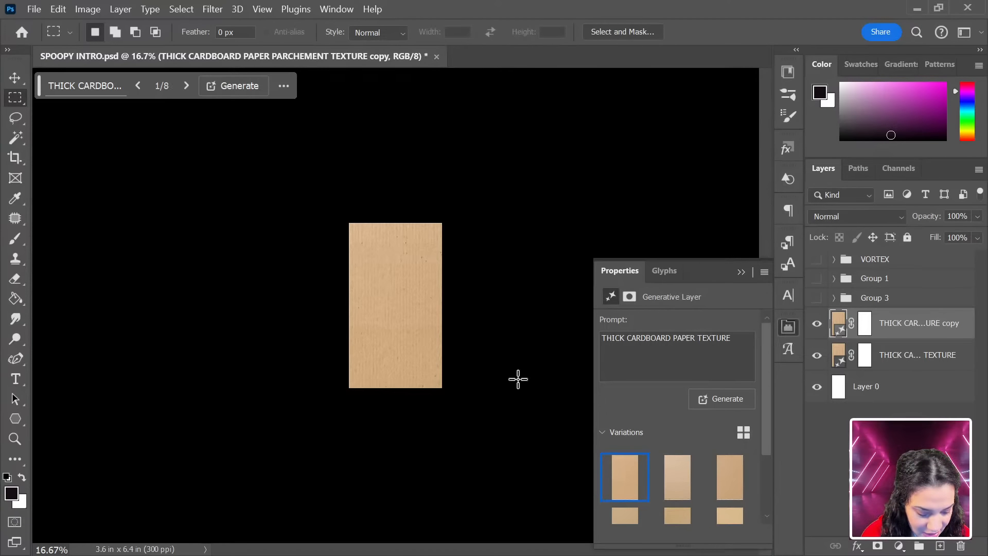
{"action": "scroll", "coordinate": [689, 462], "scroll_direction": "down", "scroll_amount": 2}
{"action": "left_click", "coordinate": [625, 491]}
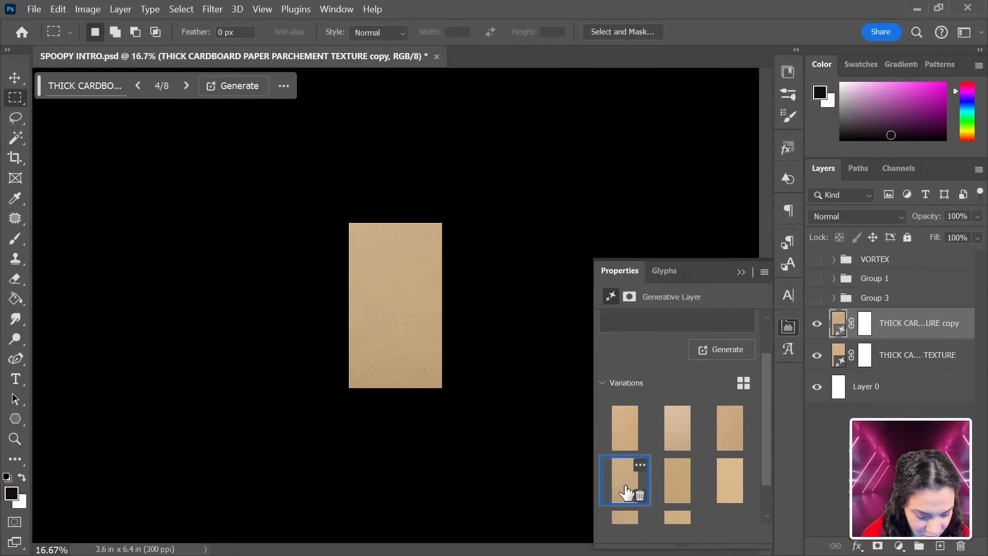
{"action": "left_click", "coordinate": [673, 489]}
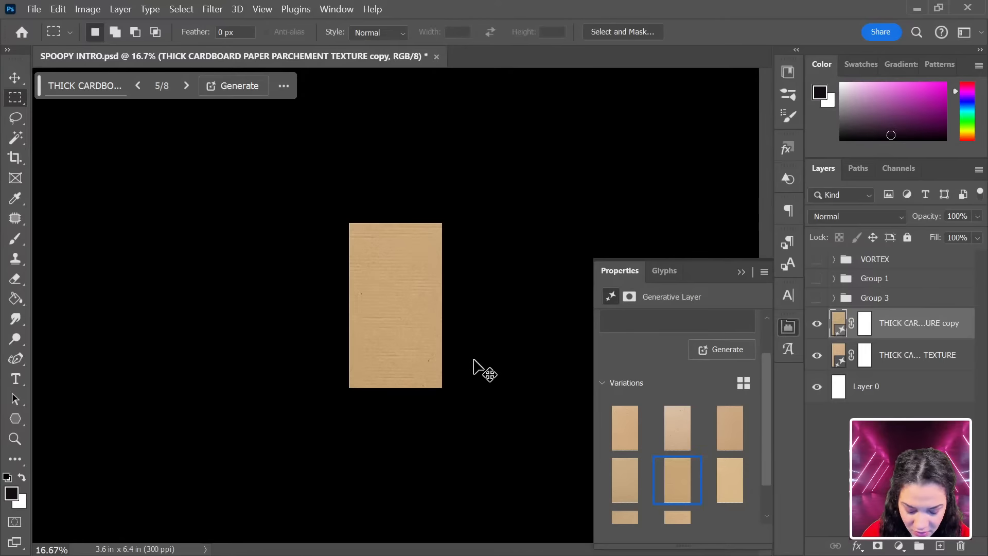
{"action": "key", "text": "ctrl+plus"}
{"action": "key", "text": "ctrl+plus"}
{"action": "scroll", "coordinate": [667, 470], "scroll_direction": "down", "scroll_amount": 1}
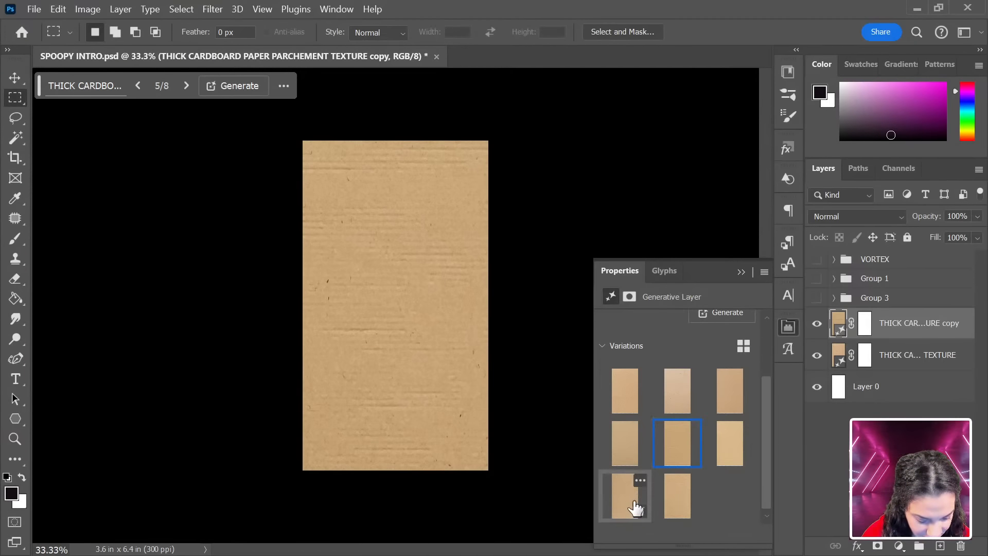
{"action": "left_click", "coordinate": [633, 507]}
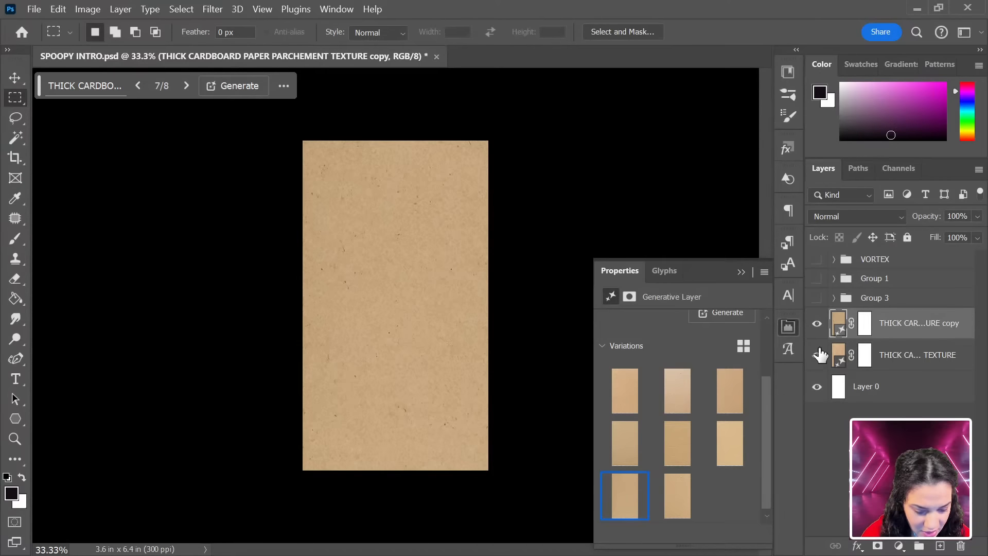
{"action": "left_click", "coordinate": [674, 502]}
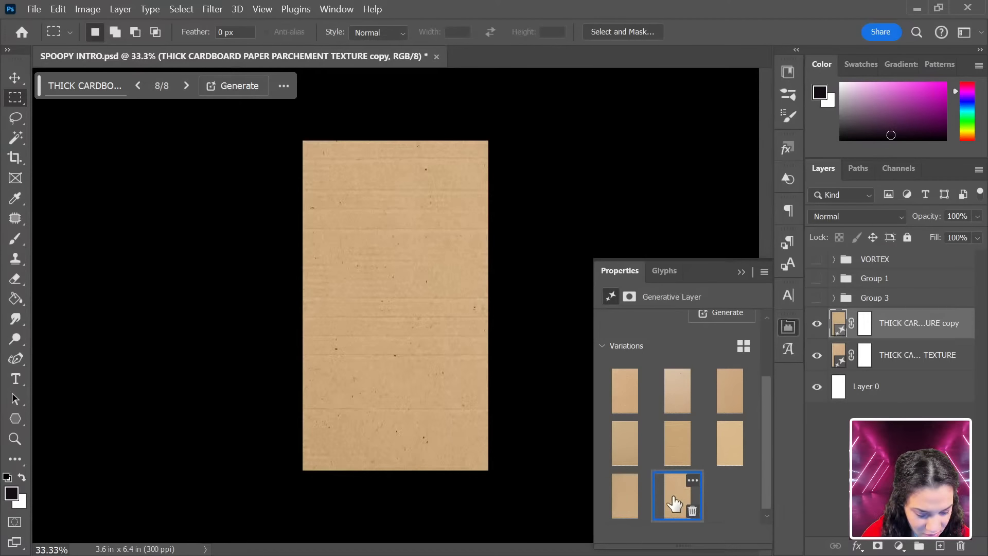
{"action": "left_click", "coordinate": [633, 503]}
Rasterize the cardboard texture copy and delete its layer mask.
{"action": "right_click", "coordinate": [907, 332]}
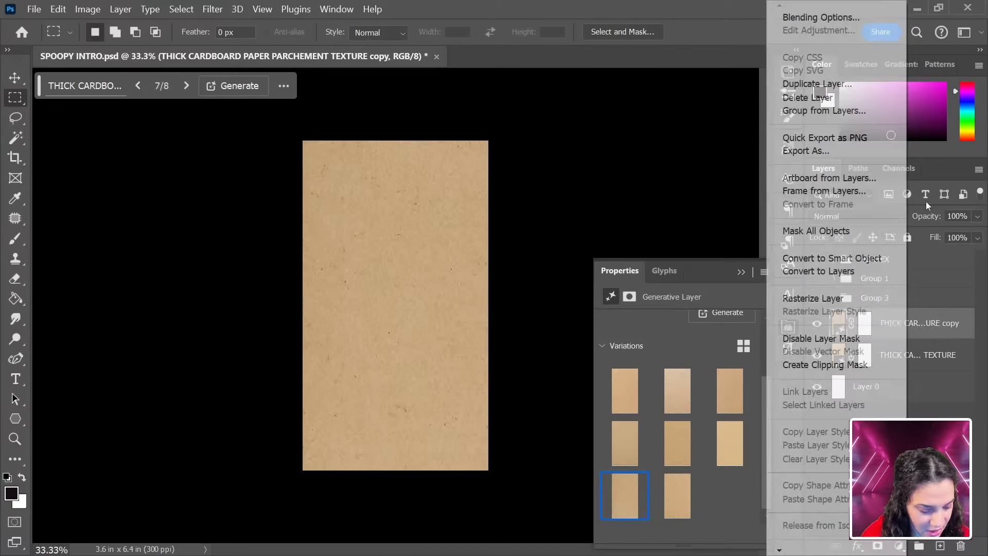
{"action": "left_click", "coordinate": [851, 301]}
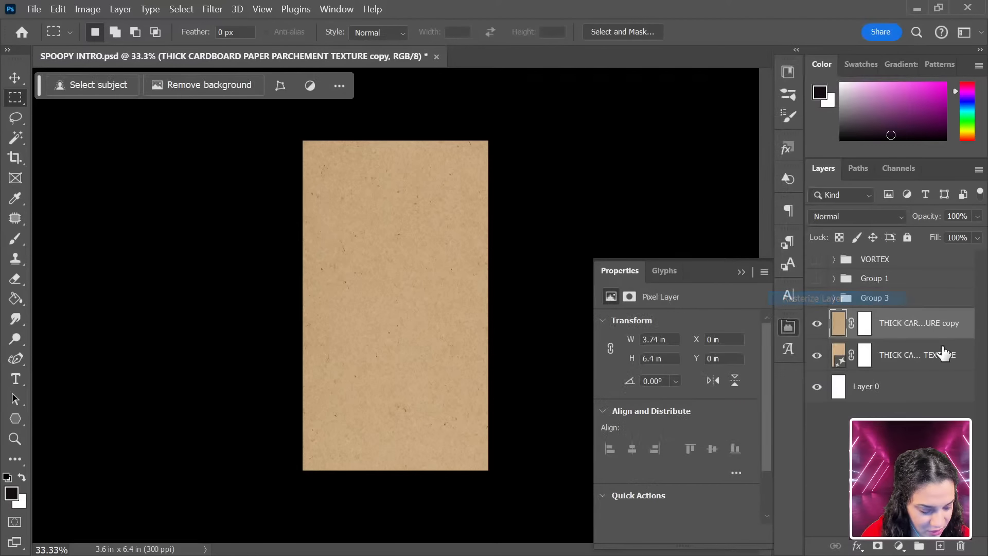
{"action": "right_click", "coordinate": [865, 335]}
{"action": "left_click", "coordinate": [884, 338]}
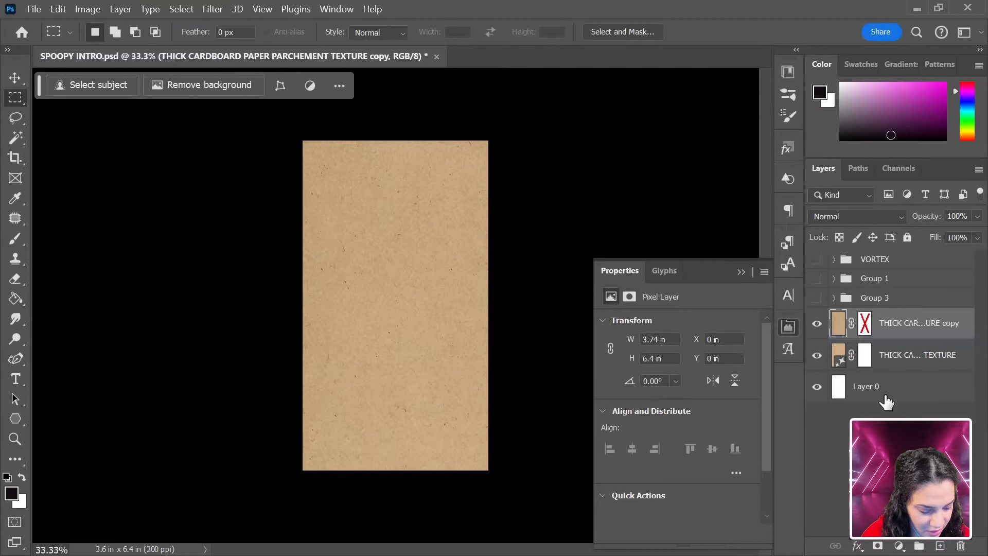
{"action": "right_click", "coordinate": [867, 331]}
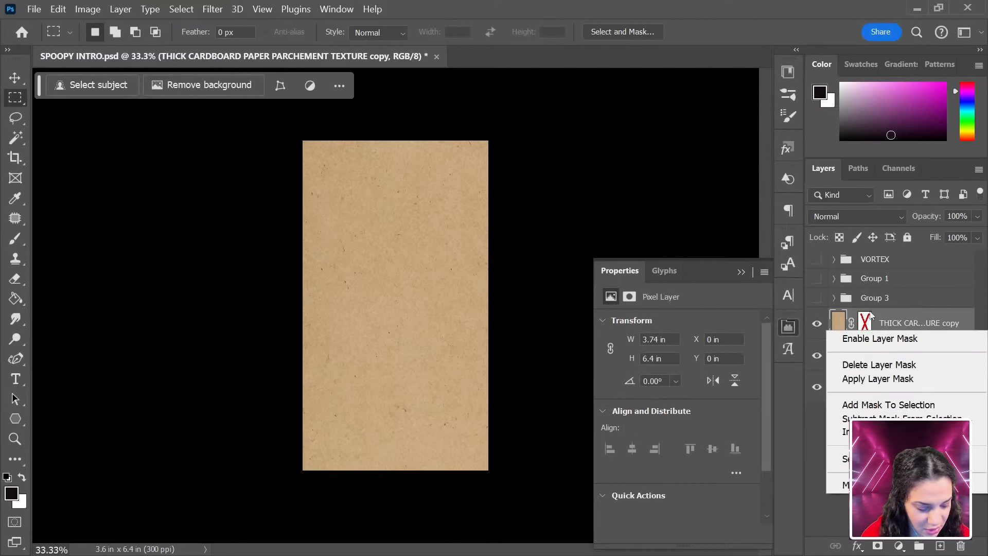
{"action": "left_click", "coordinate": [879, 365]}
Toggle the rasterized copy's visibility to compare its texture with the generative layer beneath it.
{"action": "left_click", "coordinate": [819, 324]}
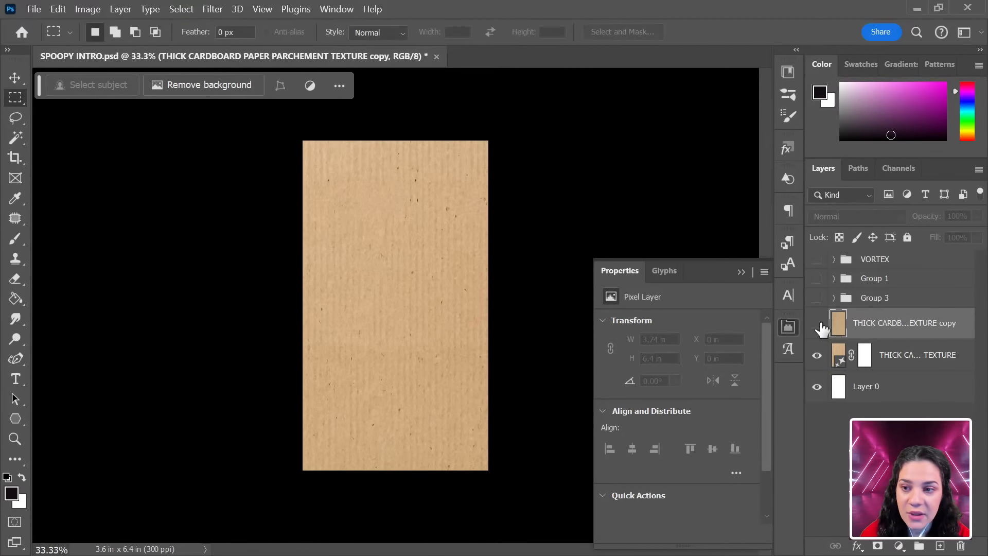
{"action": "left_click", "coordinate": [817, 323]}
{"action": "left_click", "coordinate": [817, 323]}
{"action": "left_click", "coordinate": [817, 323]}
Duplicate the generative layer again and set this copy to the ninth variation, with the first rasterized copy hidden.
{"action": "left_click", "coordinate": [837, 354]}
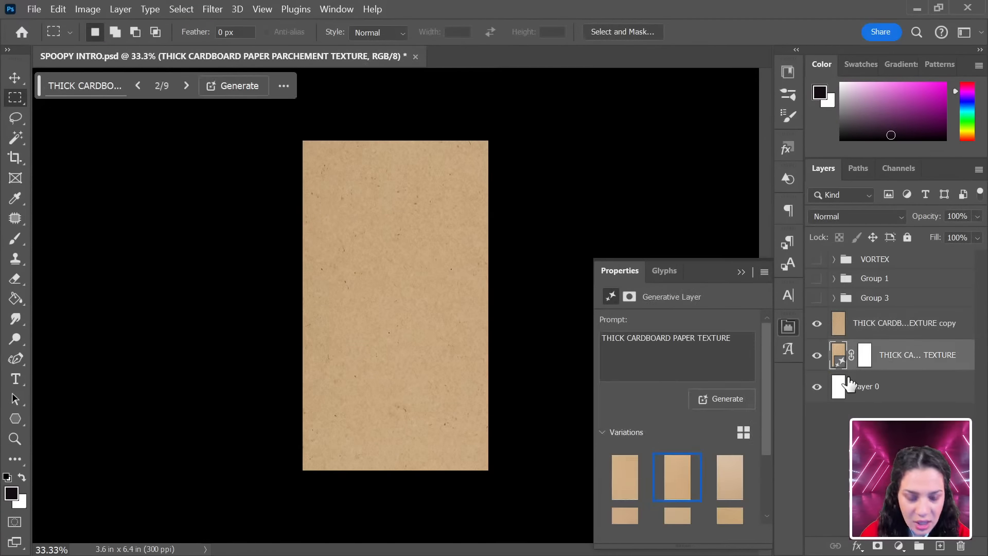
{"action": "key", "text": "ctrl+j"}
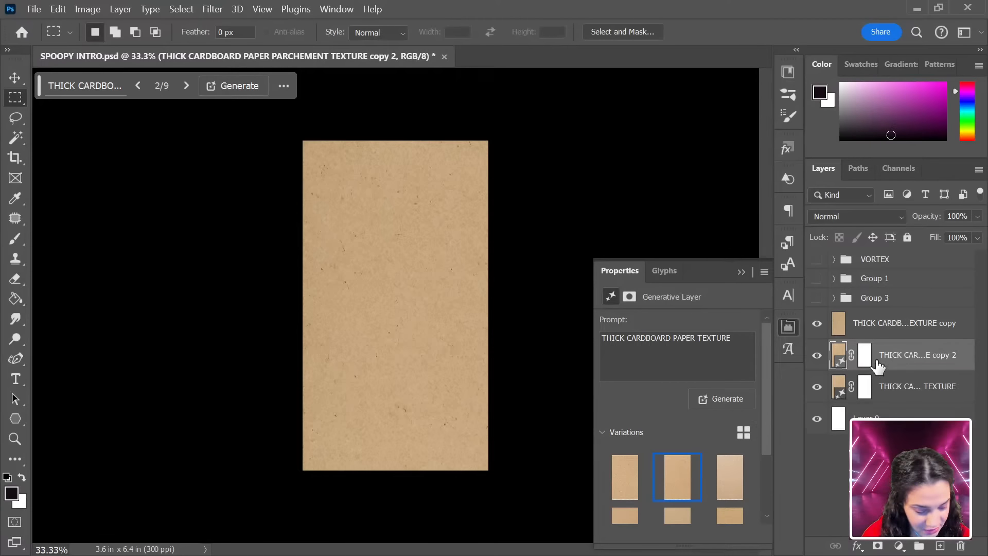
{"action": "left_click", "coordinate": [816, 323]}
{"action": "scroll", "coordinate": [693, 489], "scroll_direction": "down", "scroll_amount": 2}
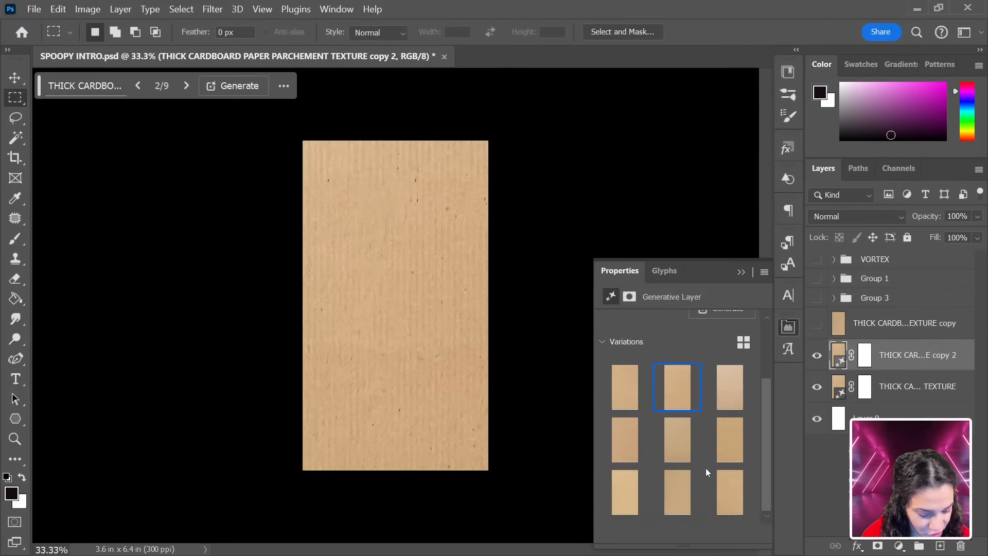
{"action": "left_click", "coordinate": [717, 441]}
{"action": "left_click", "coordinate": [727, 502]}
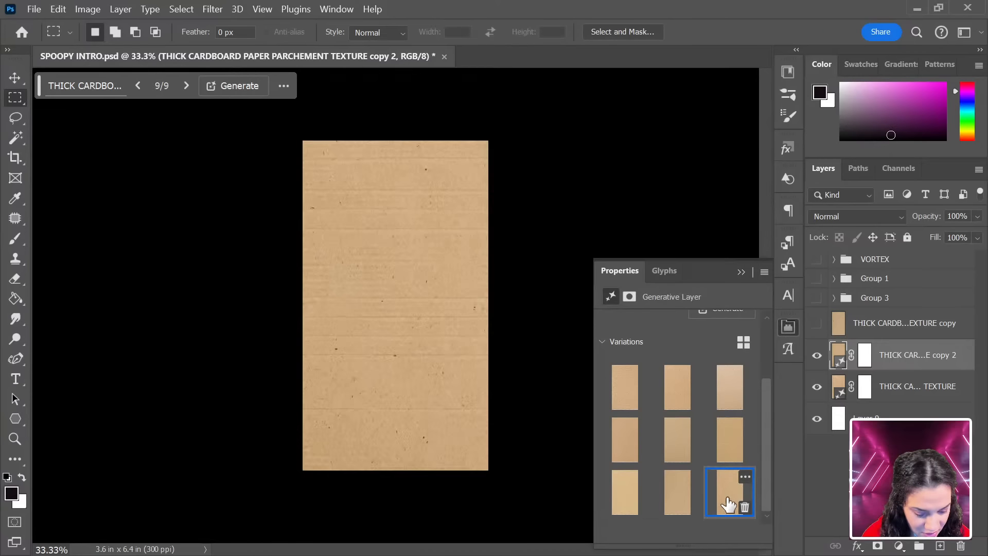
Rasterize the second cardboard copy, delete its layer mask and hide the layer.
{"action": "right_click", "coordinate": [916, 366]}
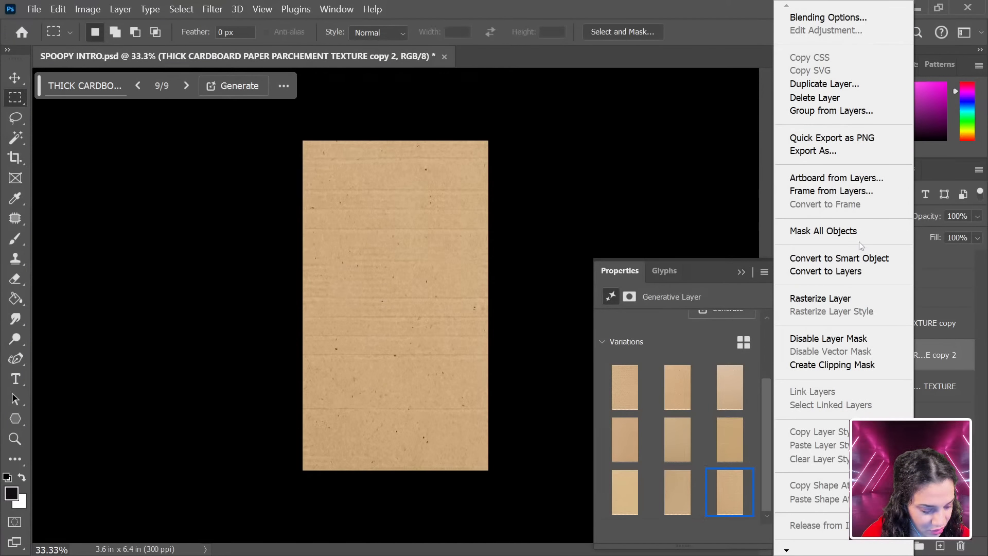
{"action": "left_click", "coordinate": [828, 298]}
{"action": "right_click", "coordinate": [909, 359]}
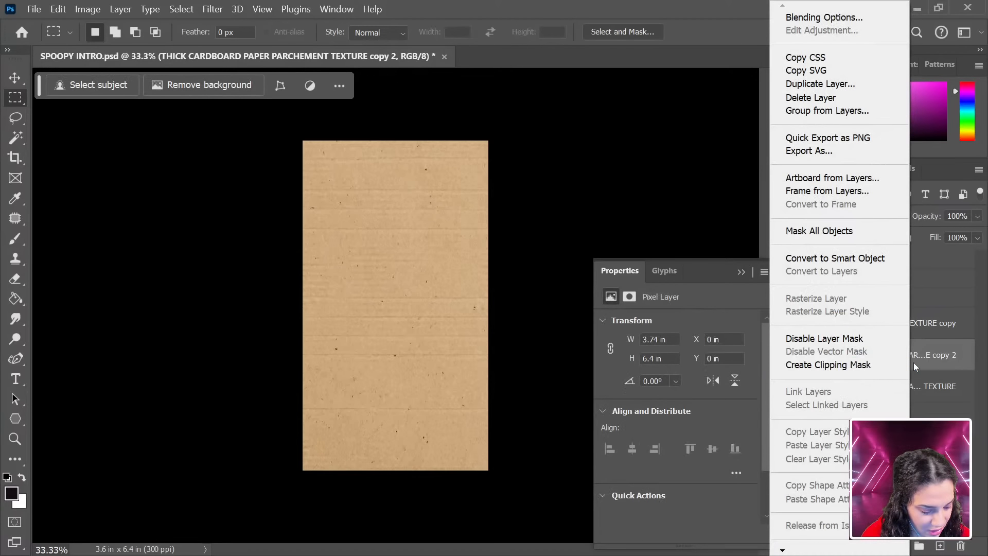
{"action": "left_click", "coordinate": [913, 362]}
{"action": "right_click", "coordinate": [864, 354]}
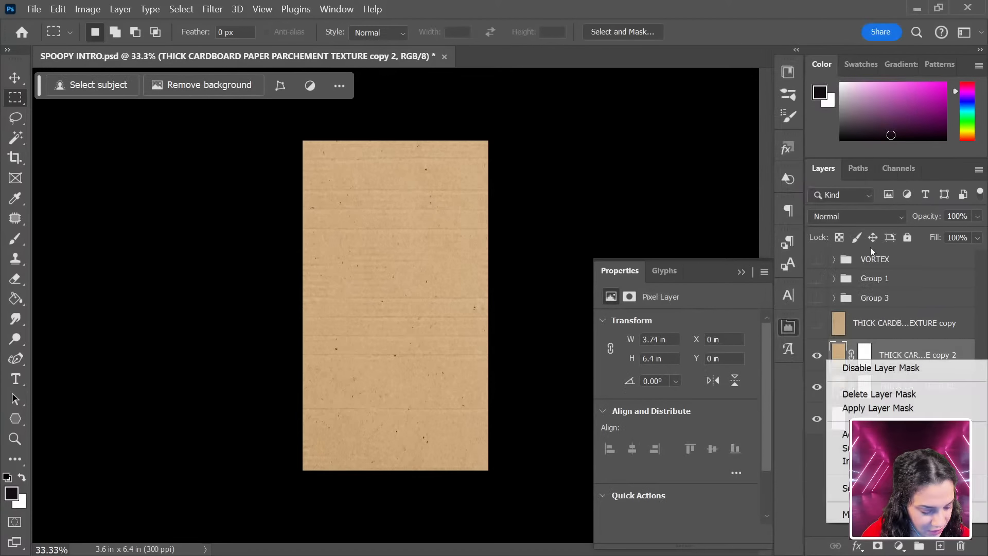
{"action": "left_click", "coordinate": [875, 394]}
{"action": "left_click", "coordinate": [816, 355]}
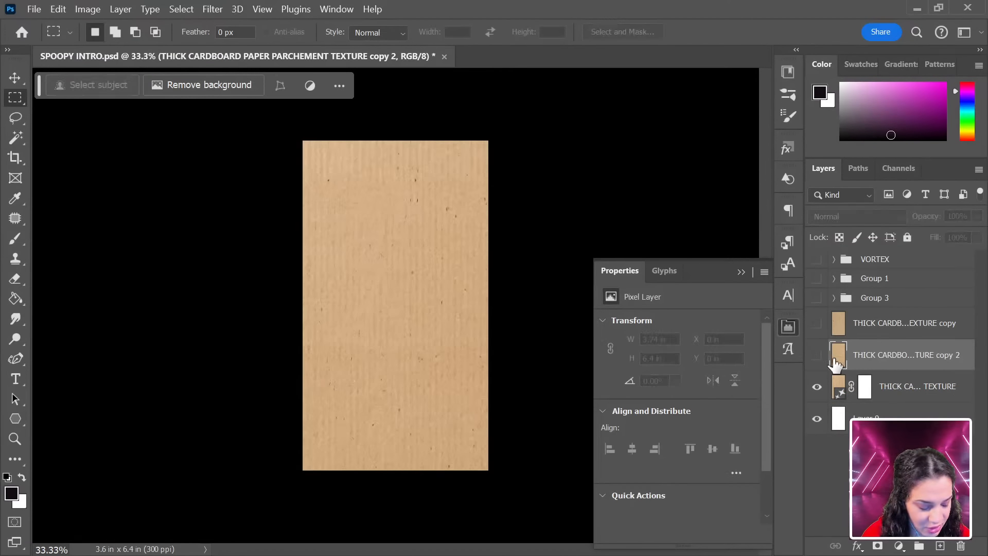
Set the original generative layer to the fourth variation and duplicate it.
{"action": "left_click", "coordinate": [948, 394]}
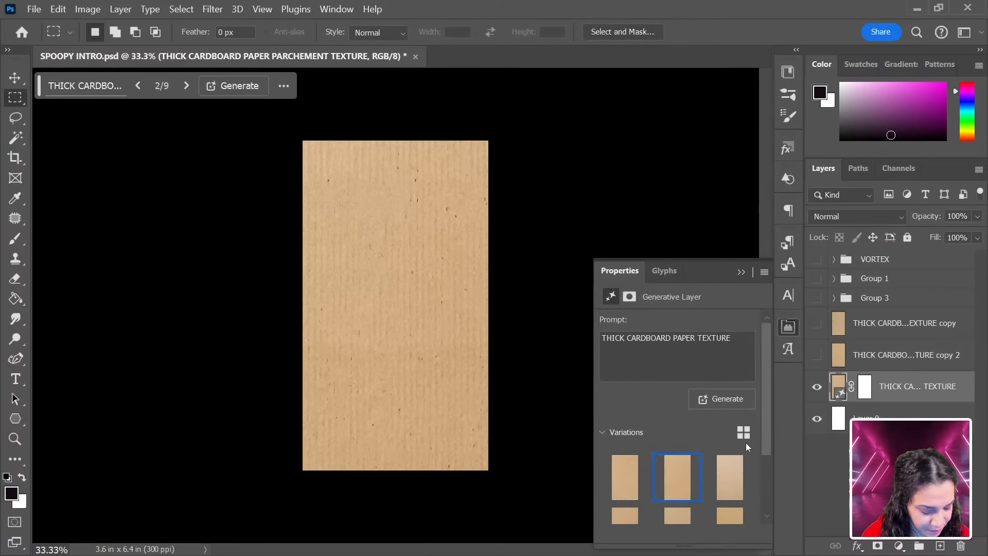
{"action": "scroll", "coordinate": [745, 442], "scroll_direction": "down", "scroll_amount": 3}
{"action": "left_click", "coordinate": [626, 451]}
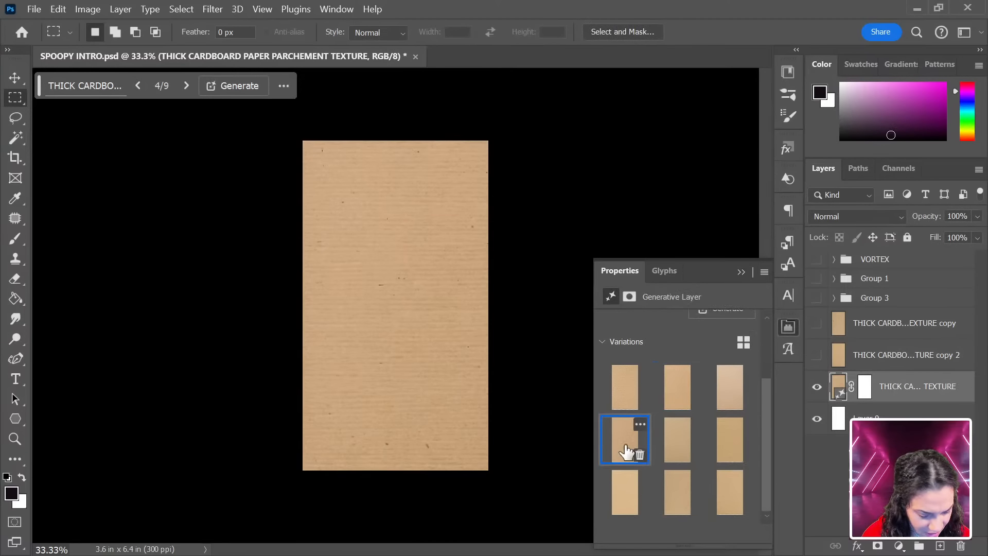
{"action": "key", "text": "ctrl+j"}
Rasterize the third cardboard copy, delete its layer mask and hide the layer.
{"action": "right_click", "coordinate": [899, 394]}
{"action": "left_click", "coordinate": [803, 298]}
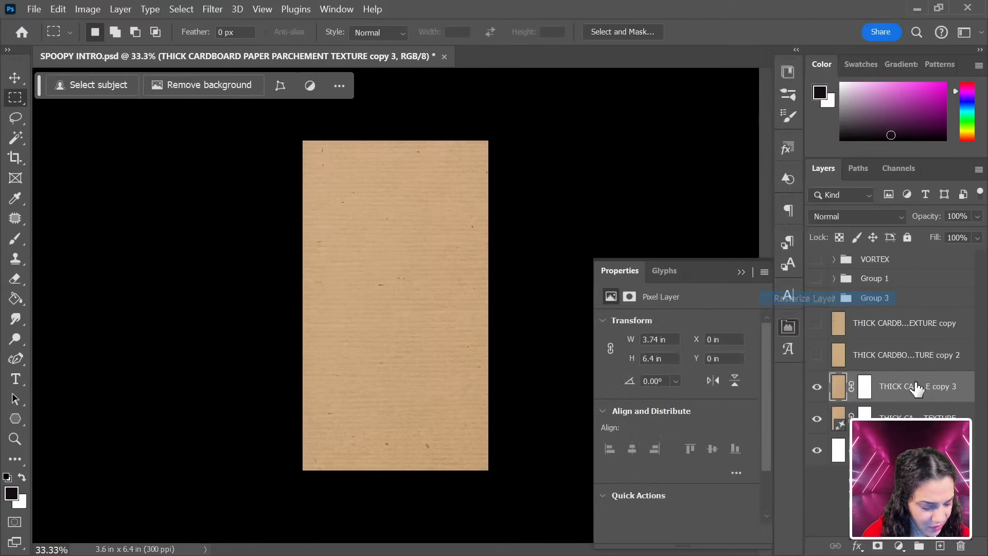
{"action": "right_click", "coordinate": [864, 387]}
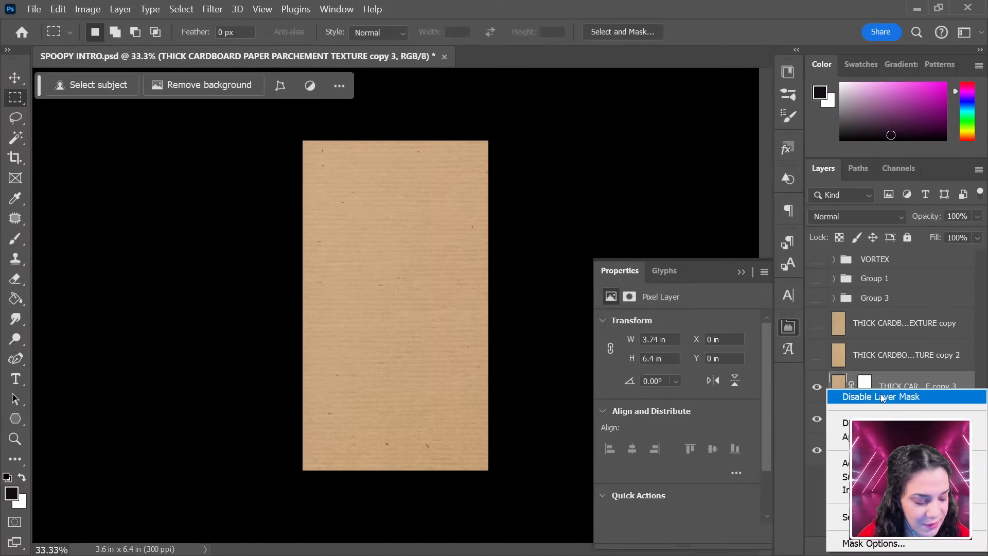
{"action": "left_click", "coordinate": [875, 422]}
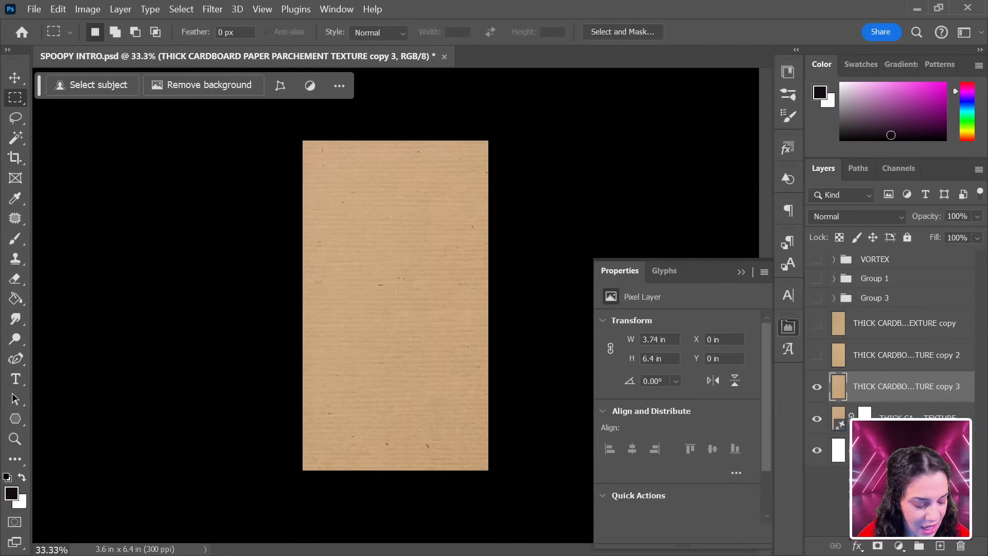
{"action": "left_click", "coordinate": [814, 389]}
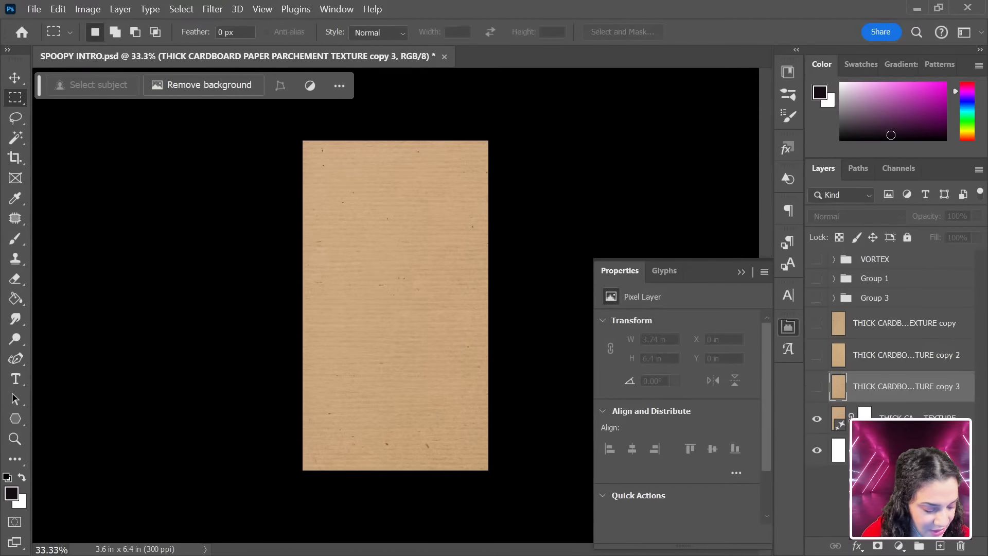
Return to the original generative cardboard layer and bring up its texture variations.
{"action": "left_click", "coordinate": [906, 423]}
{"action": "scroll", "coordinate": [697, 409], "scroll_direction": "down", "scroll_amount": 4}
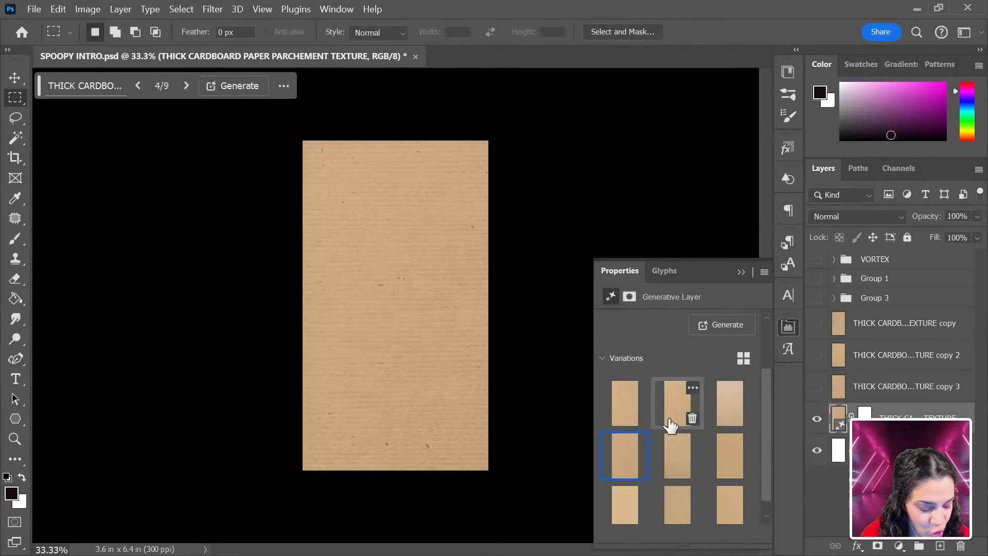
Switch the generative cardboard layer to its first variation and duplicate the layer.
{"action": "left_click", "coordinate": [728, 440]}
{"action": "left_click", "coordinate": [622, 391]}
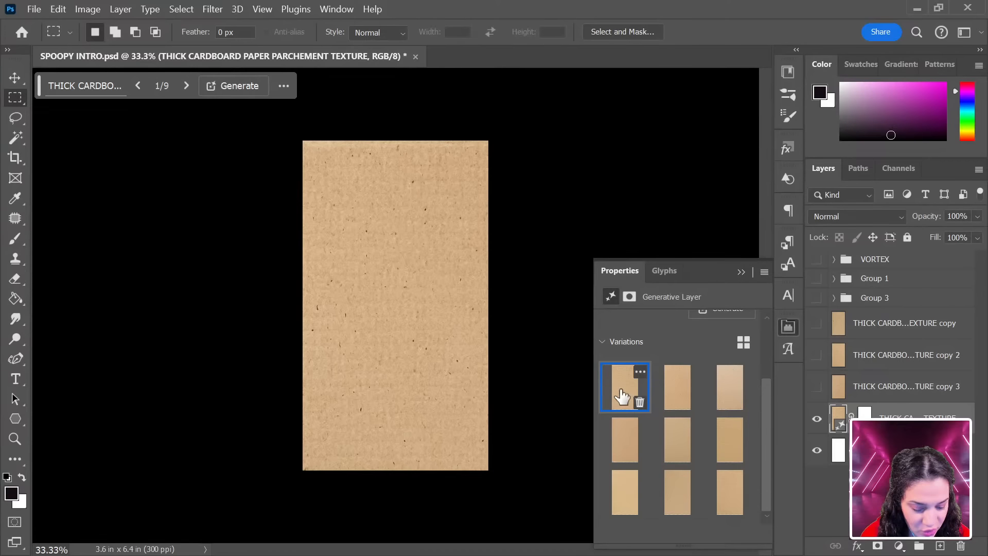
{"action": "right_click", "coordinate": [915, 416]}
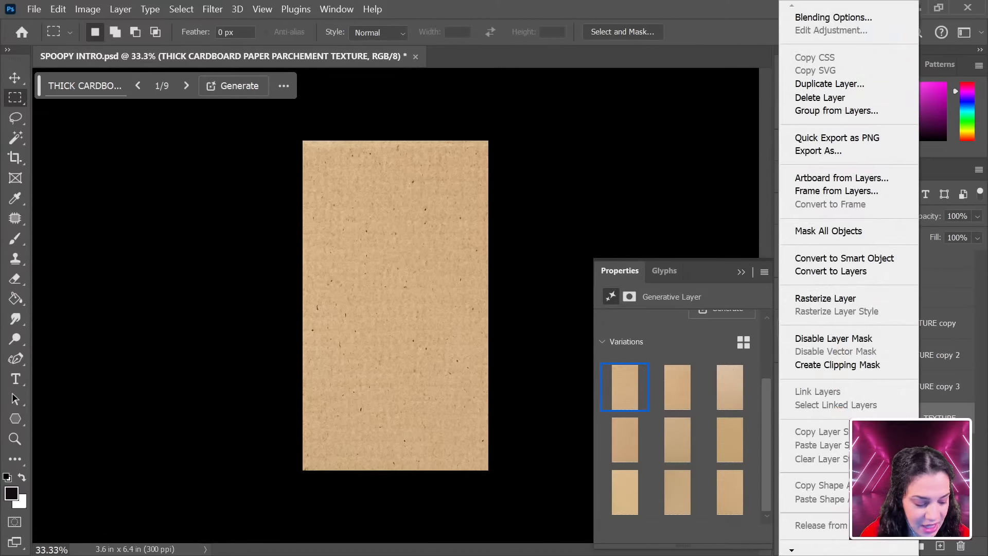
{"action": "key", "text": "Escape"}
{"action": "key", "text": "ctrl+j"}
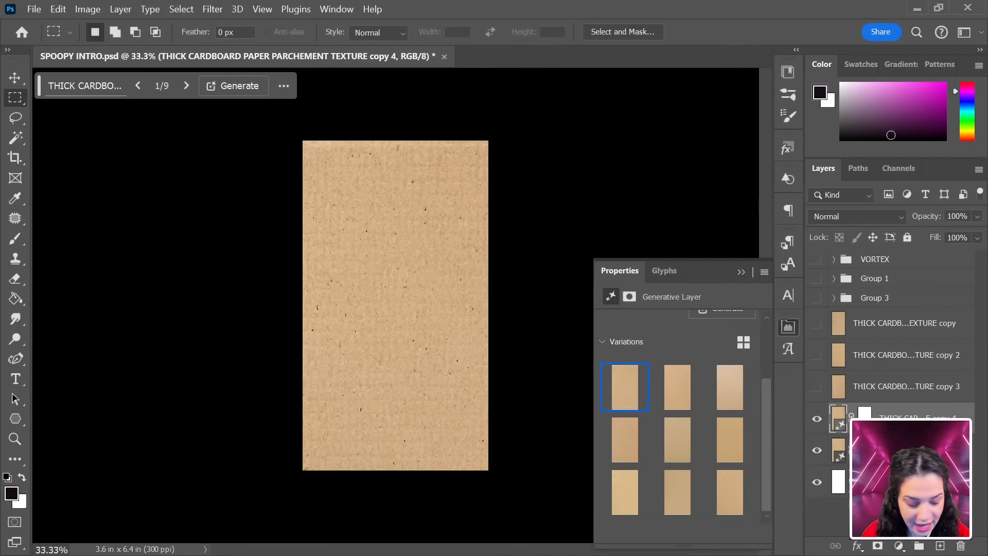
Rasterize the duplicated cardboard layer, remove its layer mask, and hide it.
{"action": "right_click", "coordinate": [844, 423]}
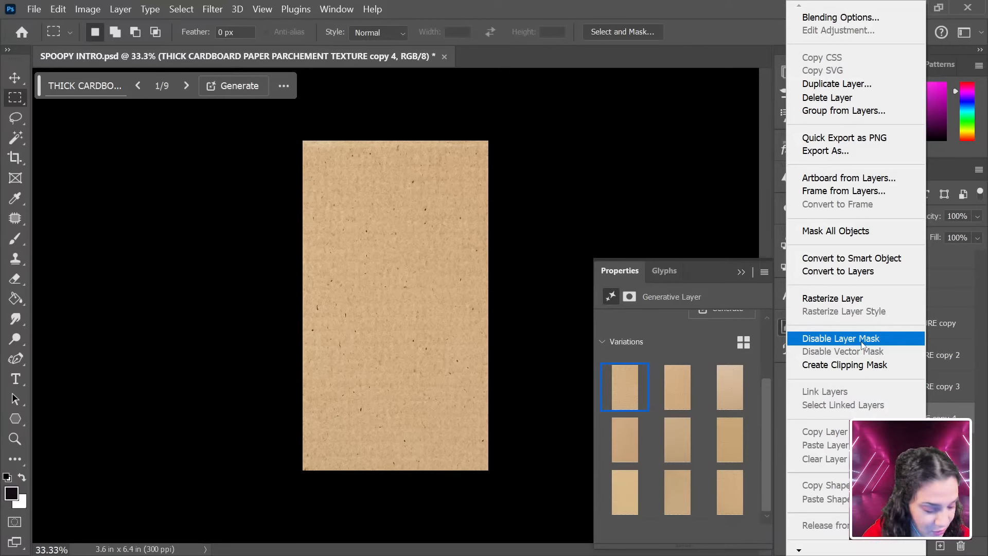
{"action": "left_click", "coordinate": [854, 299]}
{"action": "right_click", "coordinate": [915, 413]}
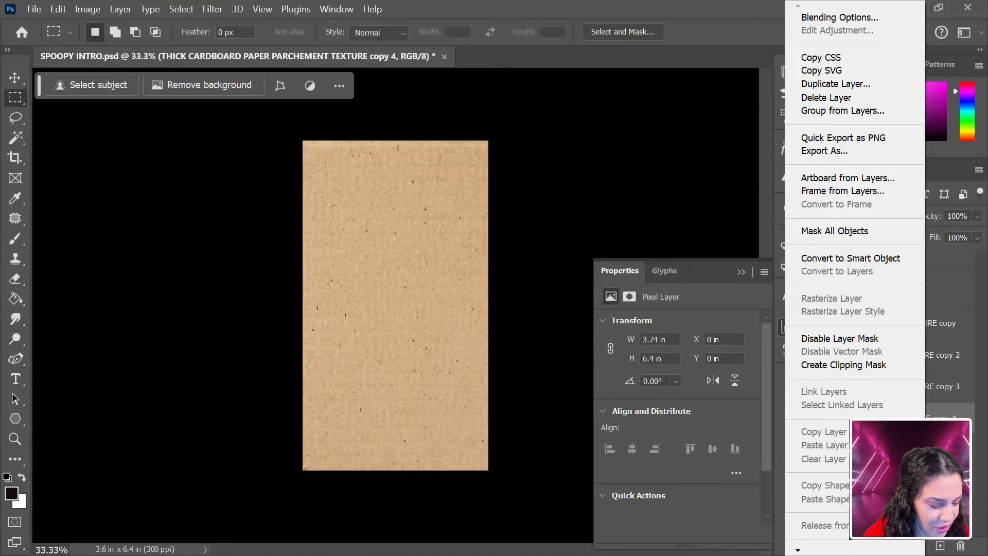
{"action": "left_click", "coordinate": [930, 423]}
{"action": "right_click", "coordinate": [865, 420]}
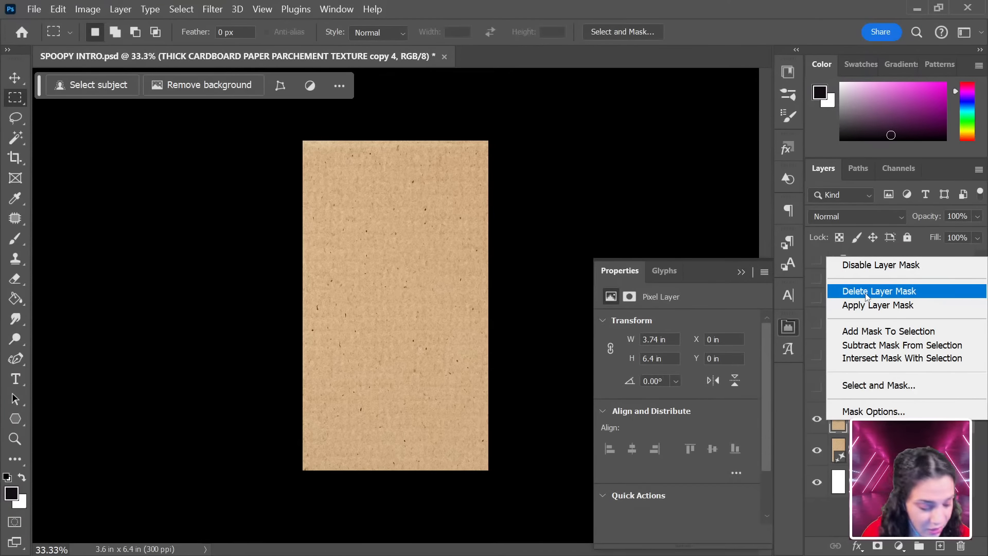
{"action": "left_click", "coordinate": [865, 294]}
{"action": "left_click", "coordinate": [817, 420]}
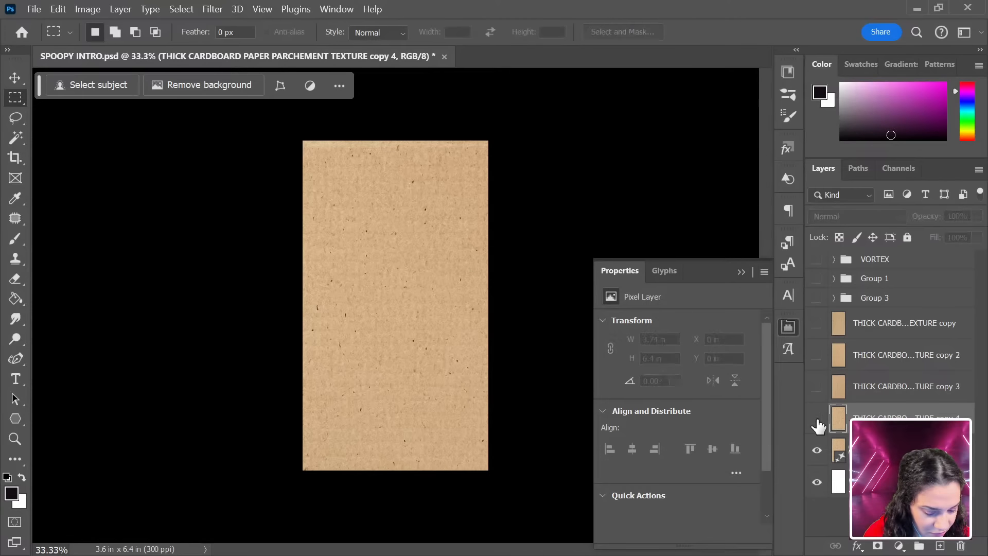
Switch the original generative cardboard layer to its third variation and duplicate it.
{"action": "left_click", "coordinate": [840, 456]}
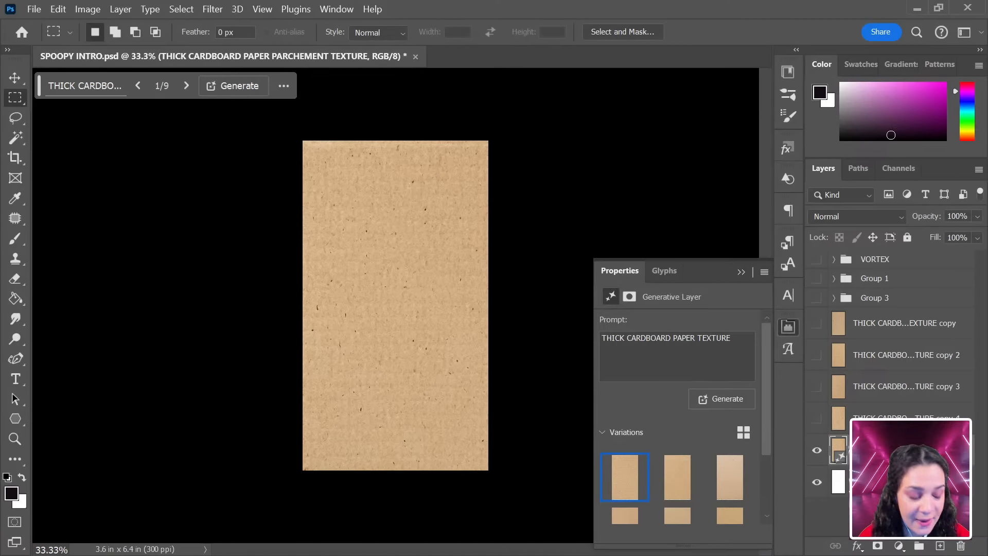
{"action": "scroll", "coordinate": [746, 454], "scroll_direction": "down", "scroll_amount": 1}
{"action": "left_click", "coordinate": [727, 458]}
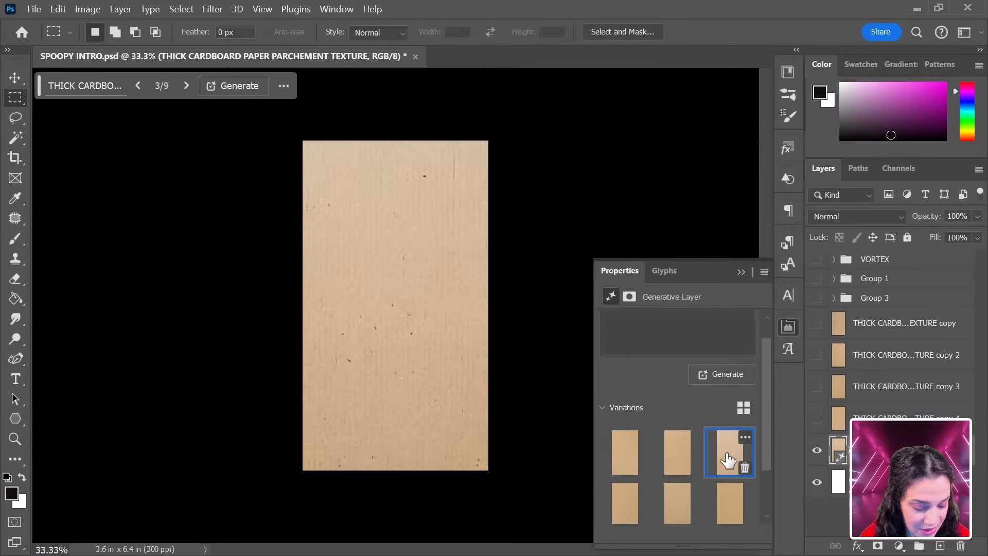
{"action": "scroll", "coordinate": [707, 454], "scroll_direction": "down", "scroll_amount": 1}
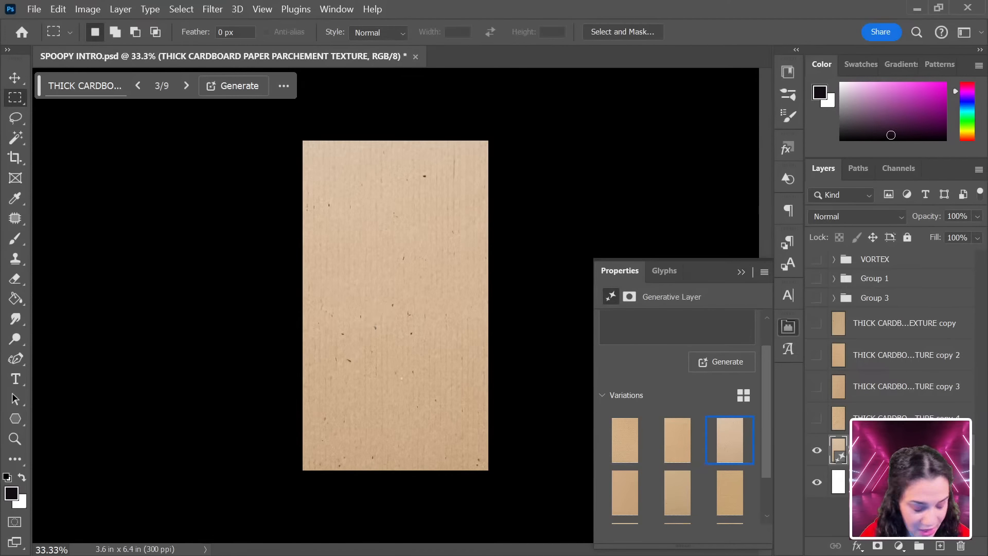
{"action": "key", "text": "ctrl+j"}
Rasterize the new duplicate without its layer mask, and hide both it and the original generative layer.
{"action": "right_click", "coordinate": [893, 450]}
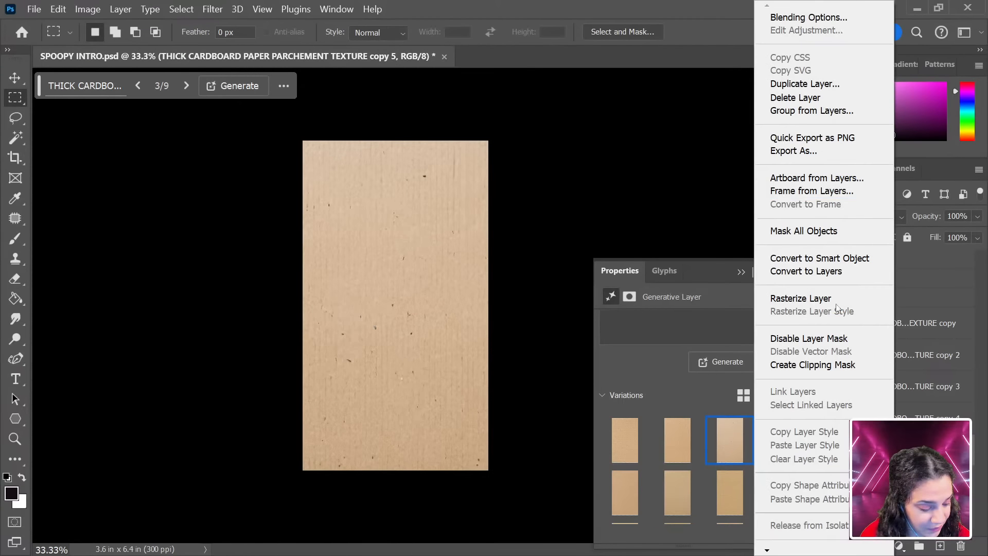
{"action": "left_click", "coordinate": [830, 300]}
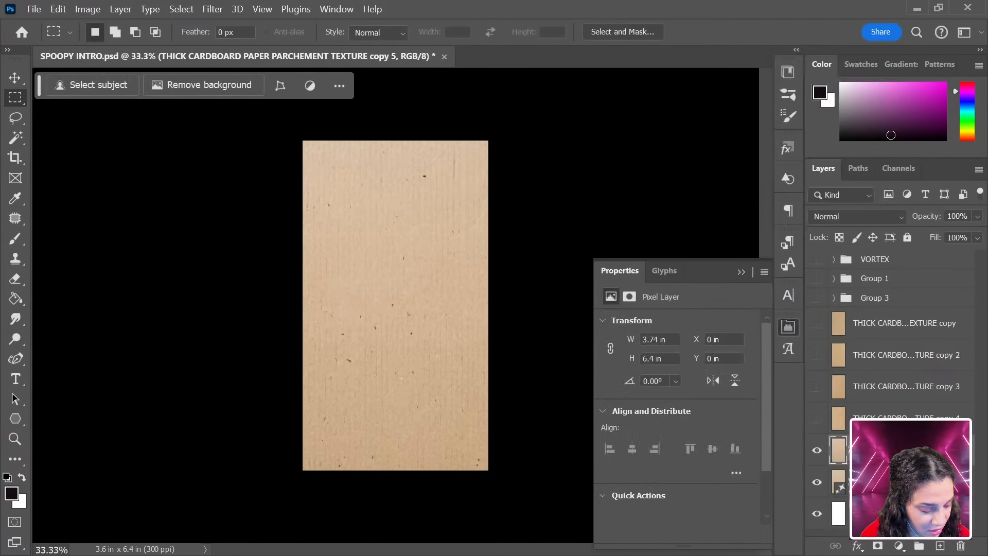
{"action": "right_click", "coordinate": [856, 455]}
{"action": "left_click", "coordinate": [879, 330]}
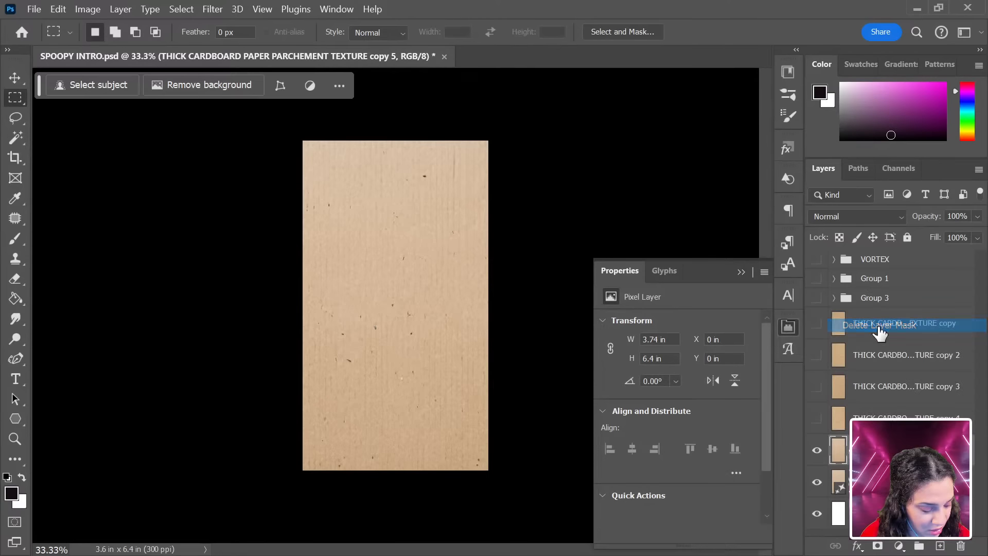
{"action": "left_click", "coordinate": [816, 450]}
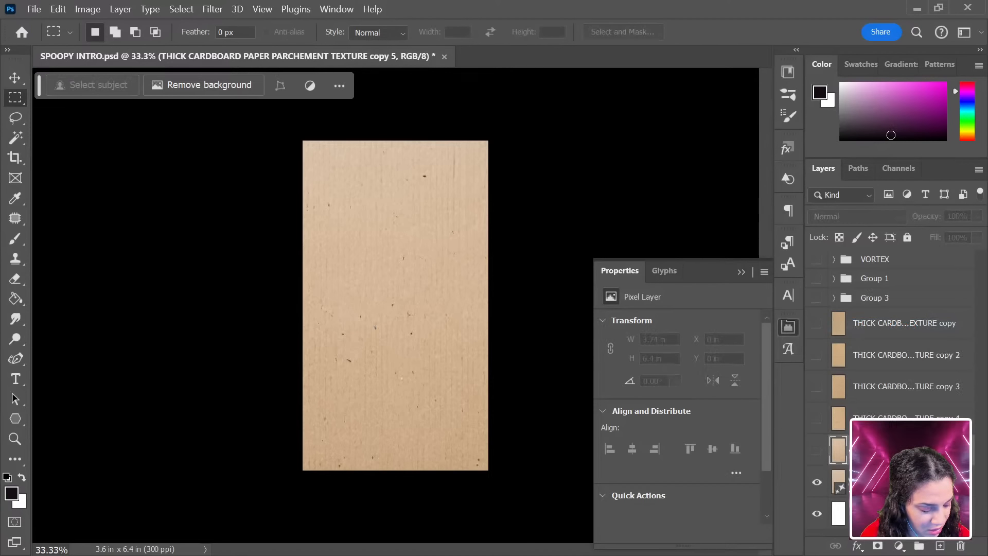
{"action": "left_click", "coordinate": [816, 482]}
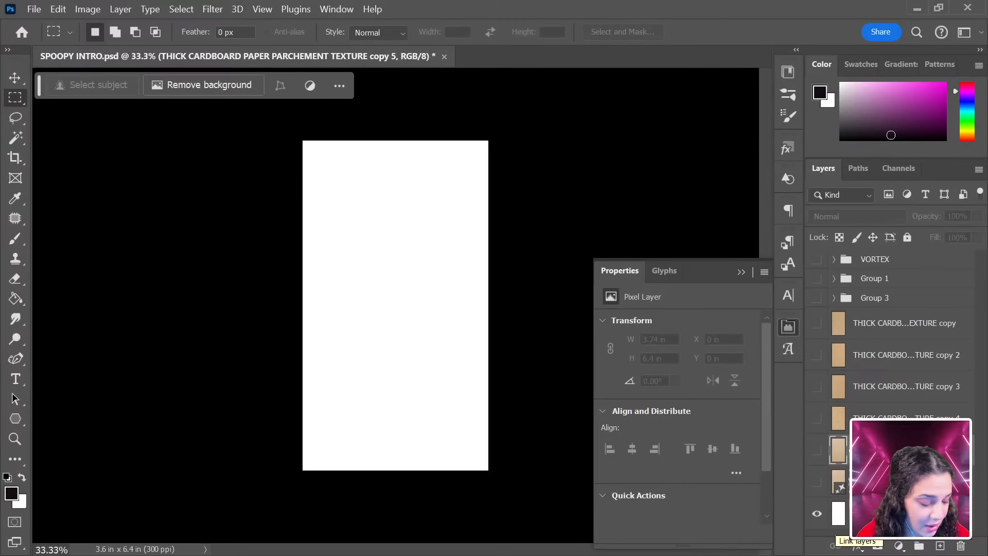
Expand the VORTEX group and move all five rasterized cardboard texture copies into it above Layer 9.
{"action": "left_click", "coordinate": [838, 261]}
{"action": "left_click", "coordinate": [833, 259]}
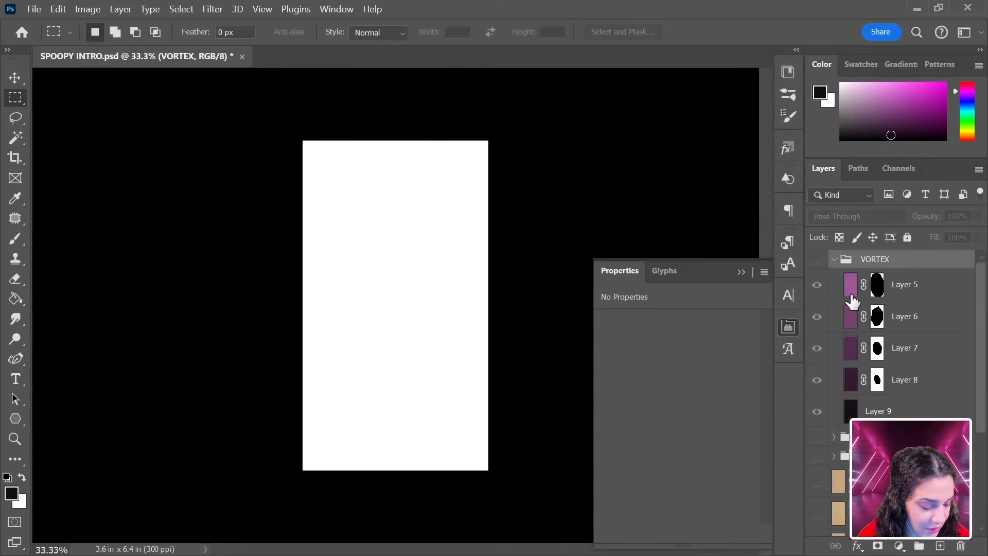
{"action": "scroll", "coordinate": [853, 301], "scroll_direction": "down", "scroll_amount": 4}
{"action": "left_click", "coordinate": [883, 332]}
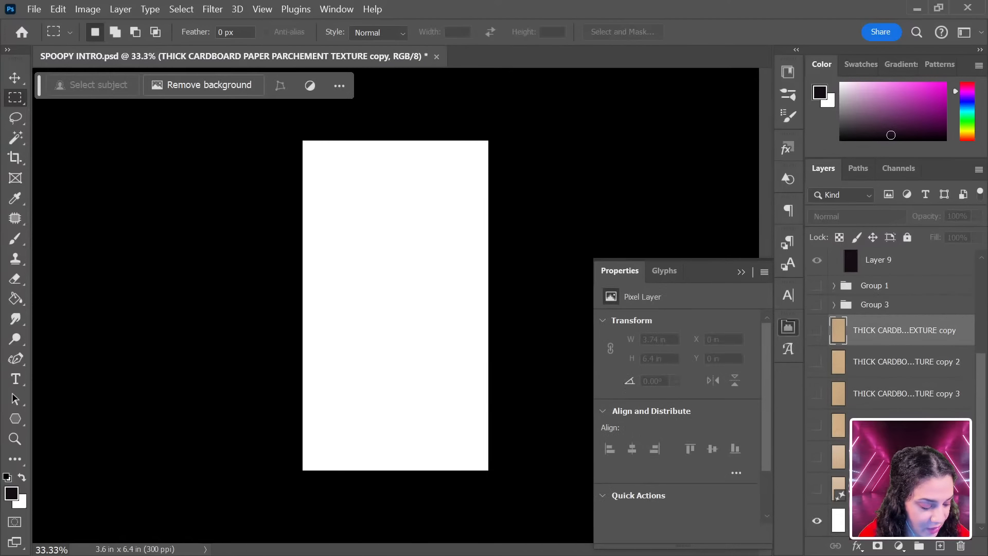
{"action": "left_click", "coordinate": [916, 457], "text": "shift"}
{"action": "left_click_drag", "start_coordinate": [945, 344], "coordinate": [904, 397]}
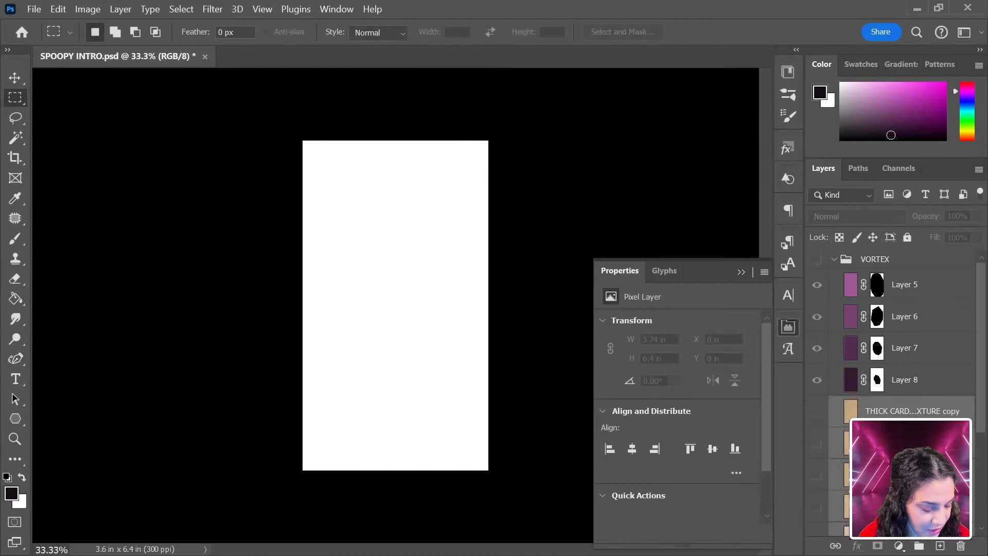
Reorder the cardboard copies inside the VORTEX group so one sits directly above each of Layers 5 to 9.
{"action": "scroll", "coordinate": [904, 399], "scroll_direction": "down", "scroll_amount": 1}
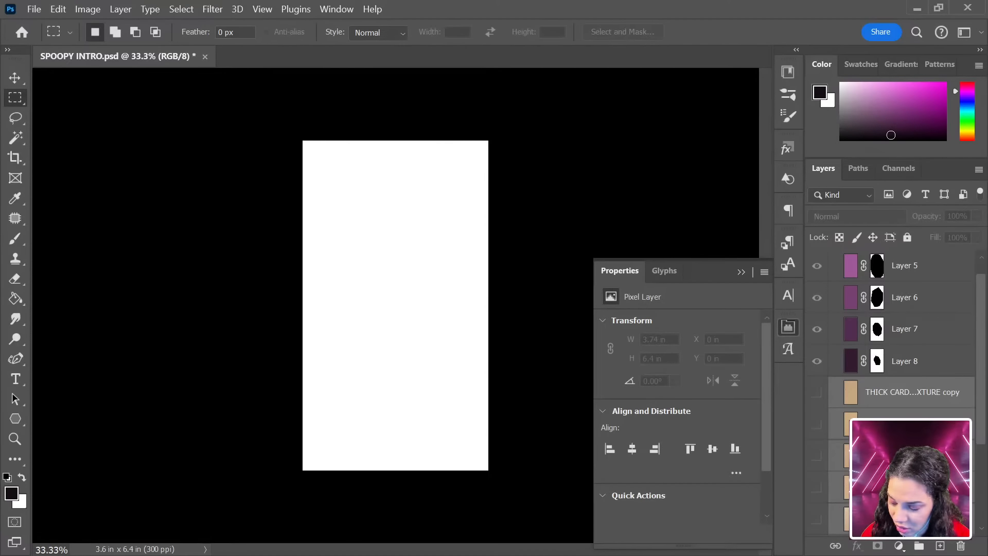
{"action": "left_click_drag", "start_coordinate": [895, 401], "coordinate": [894, 319]}
{"action": "left_click", "coordinate": [910, 403], "text": "ctrl"}
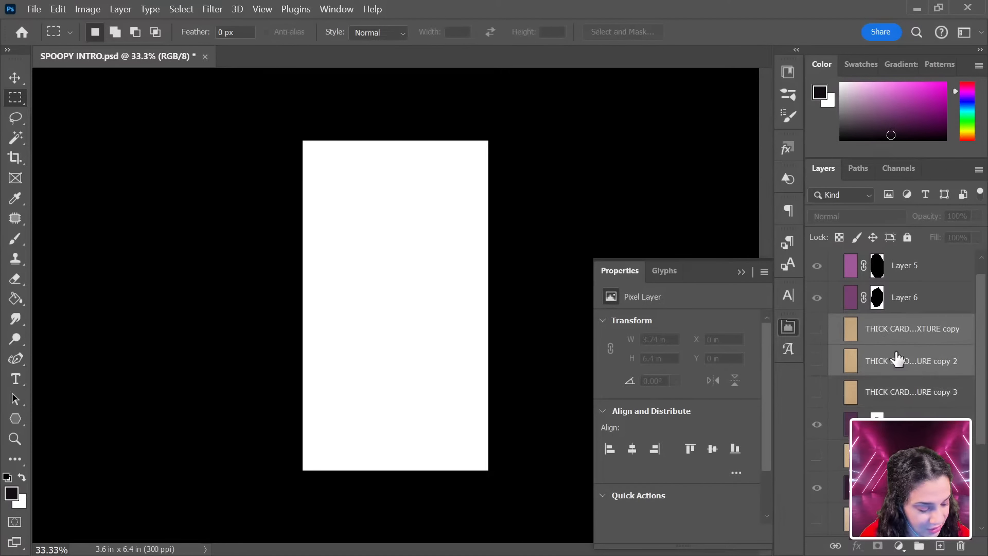
{"action": "left_click_drag", "start_coordinate": [892, 353], "coordinate": [899, 256]}
{"action": "left_click", "coordinate": [905, 303]}
{"action": "scroll", "coordinate": [877, 389], "scroll_direction": "down", "scroll_amount": 3}
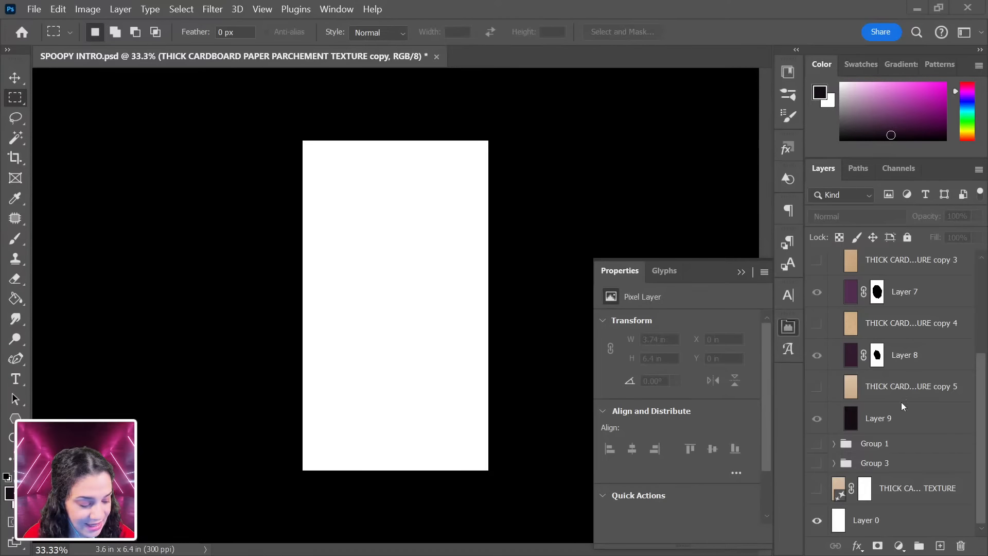
{"action": "scroll", "coordinate": [895, 396], "scroll_direction": "up", "scroll_amount": 5}
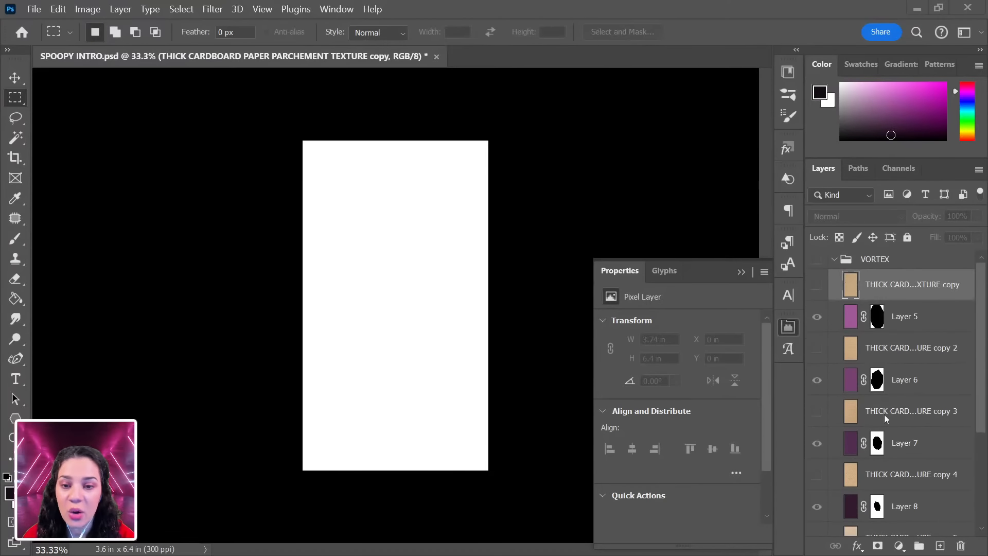
Clip the first two cardboard copies to Layer 5 and Layer 6 with clipping masks, and show the VORTEX group.
{"action": "right_click", "coordinate": [924, 292]}
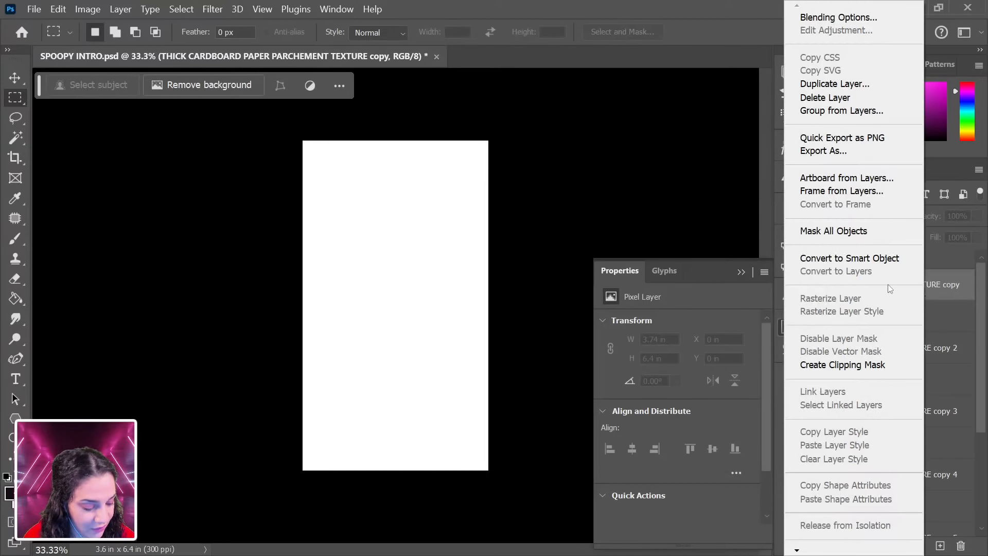
{"action": "left_click", "coordinate": [866, 365]}
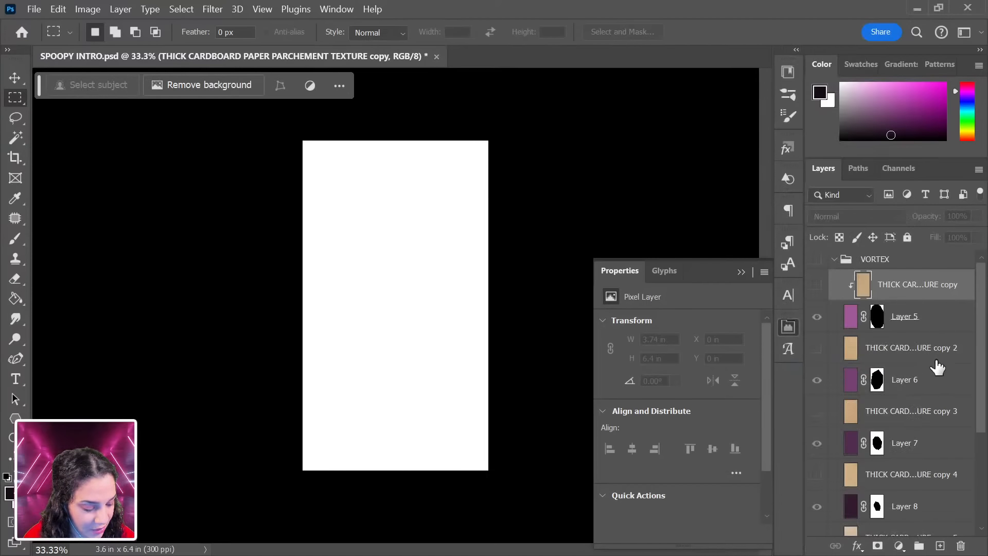
{"action": "right_click", "coordinate": [936, 355]}
{"action": "left_click", "coordinate": [955, 324]}
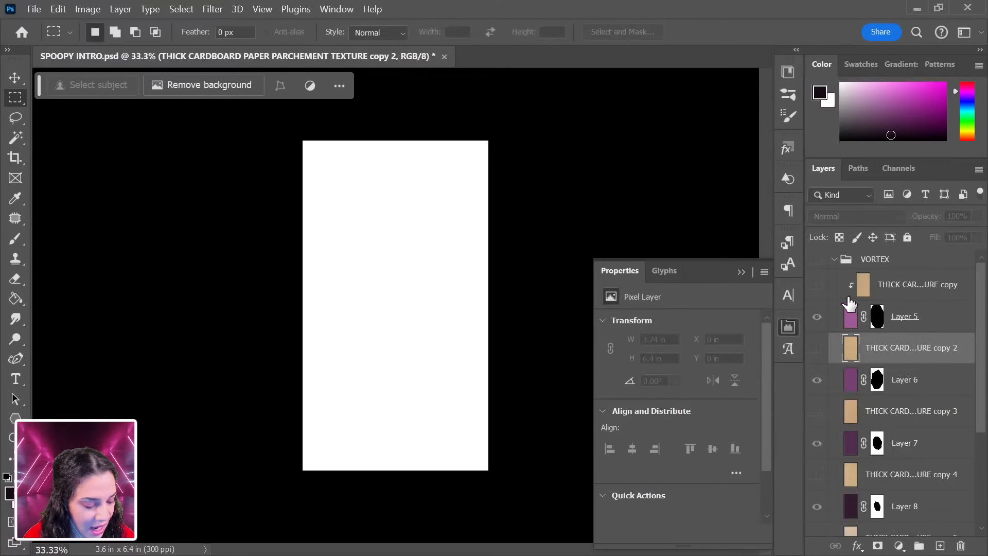
{"action": "left_click", "coordinate": [816, 259]}
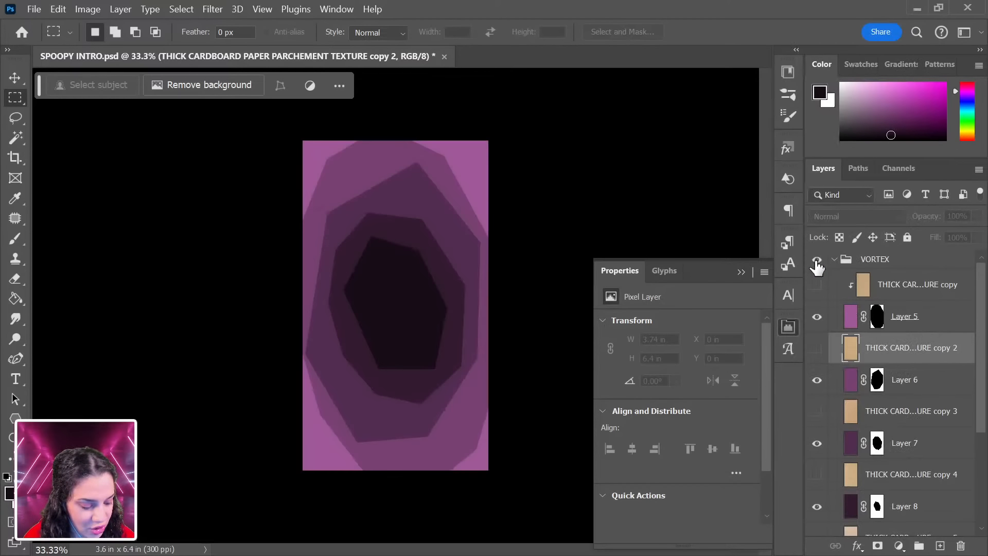
{"action": "right_click", "coordinate": [921, 365]}
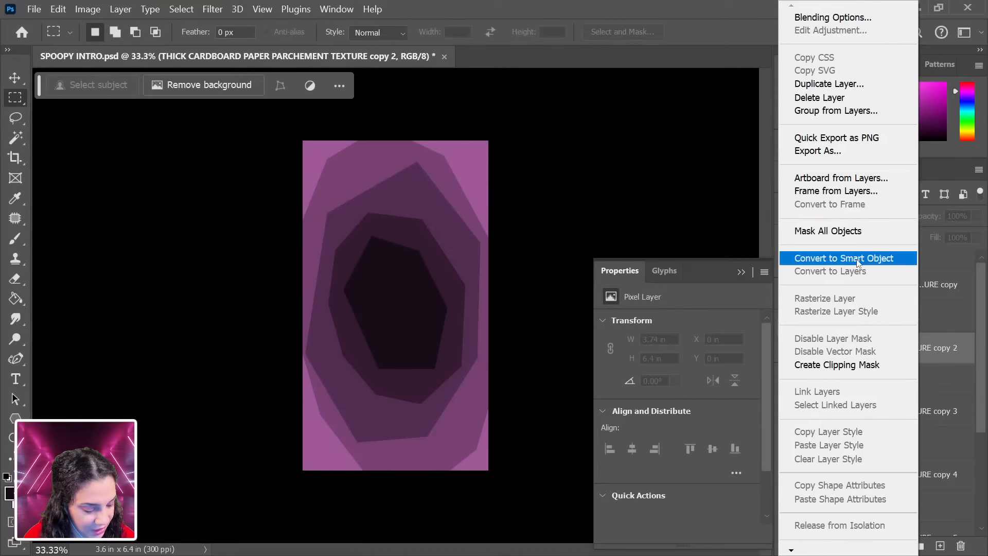
{"action": "left_click", "coordinate": [843, 364]}
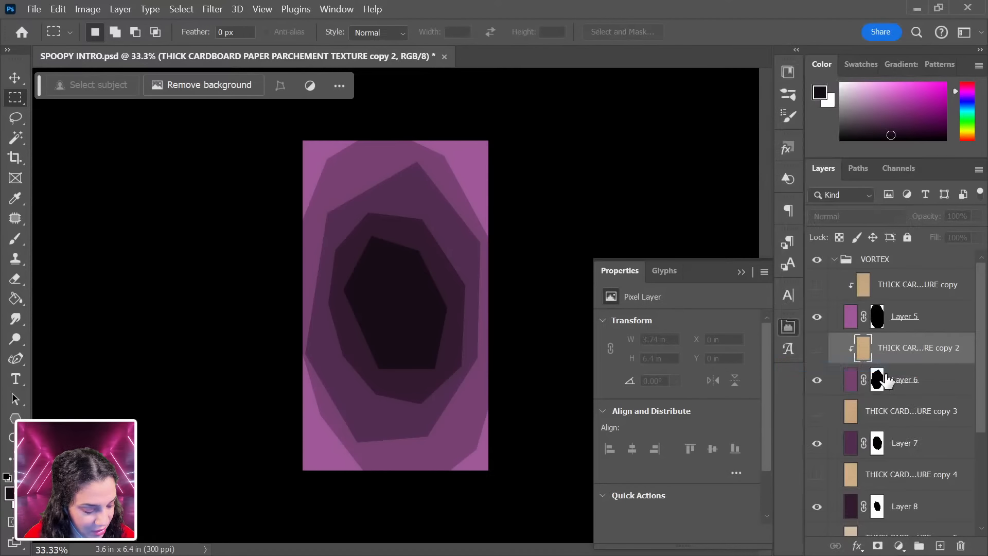
{"action": "right_click", "coordinate": [944, 387]}
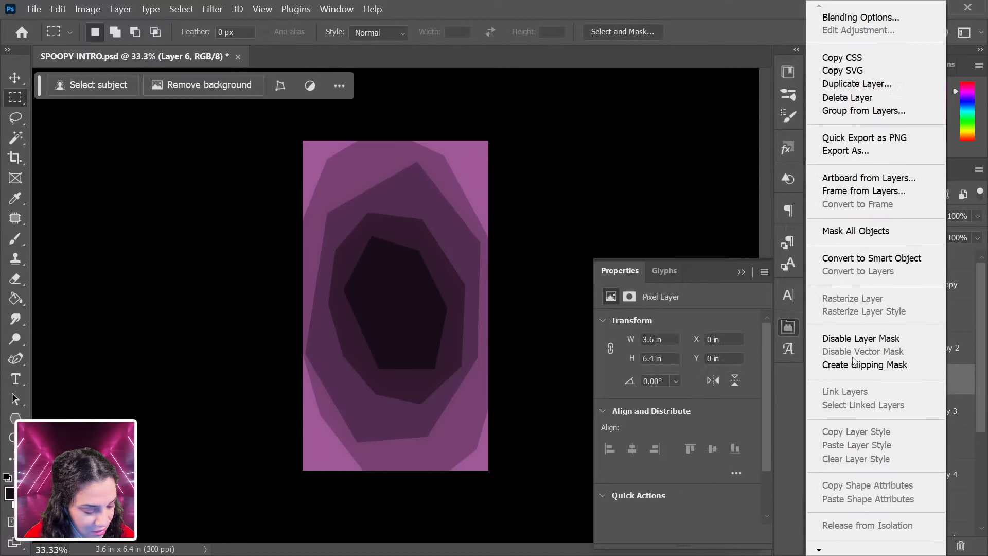
{"action": "left_click", "coordinate": [853, 364]}
{"action": "scroll", "coordinate": [931, 411], "scroll_direction": "down", "scroll_amount": 1}
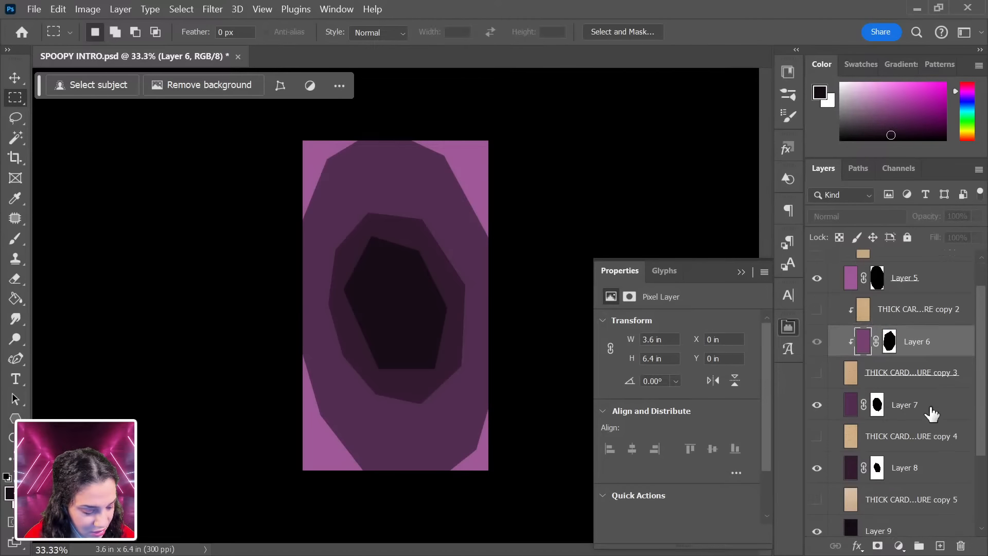
{"action": "key", "text": "ctrl+z"}
Create clipping masks for cardboard copies 3, 4 and 5 onto Layers 7, 8 and 9.
{"action": "right_click", "coordinate": [949, 376]}
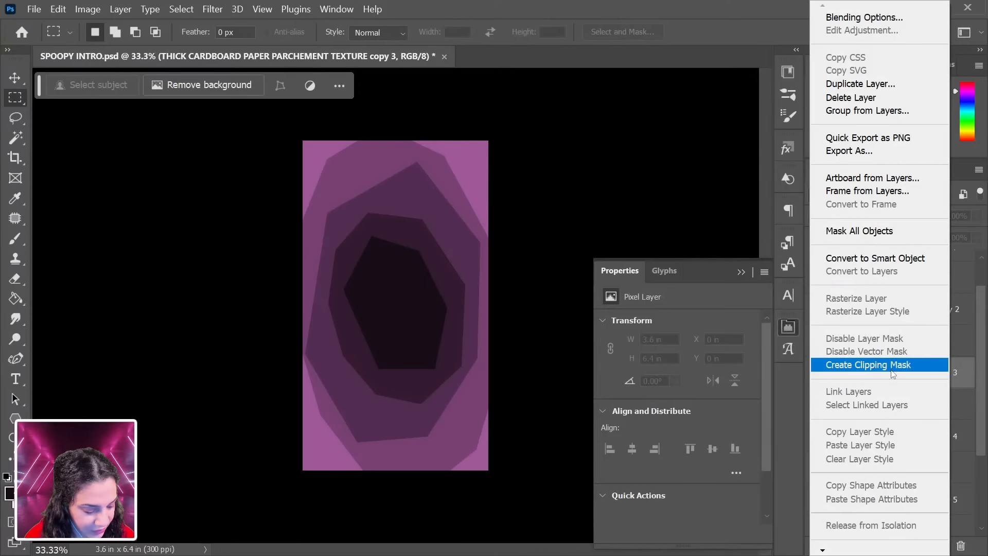
{"action": "left_click", "coordinate": [868, 364]}
{"action": "right_click", "coordinate": [918, 436]}
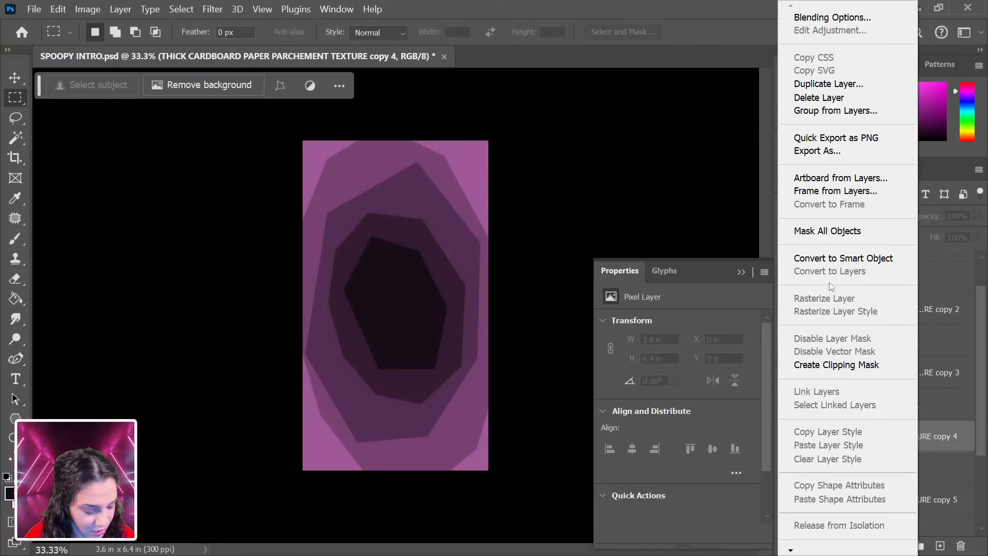
{"action": "left_click", "coordinate": [844, 365]}
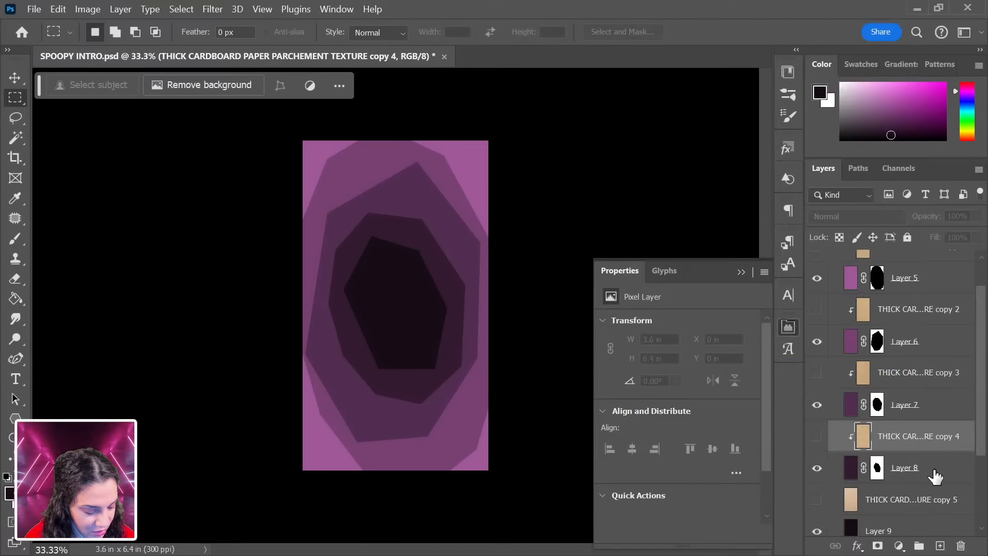
{"action": "right_click", "coordinate": [919, 443]}
{"action": "left_click", "coordinate": [872, 365]}
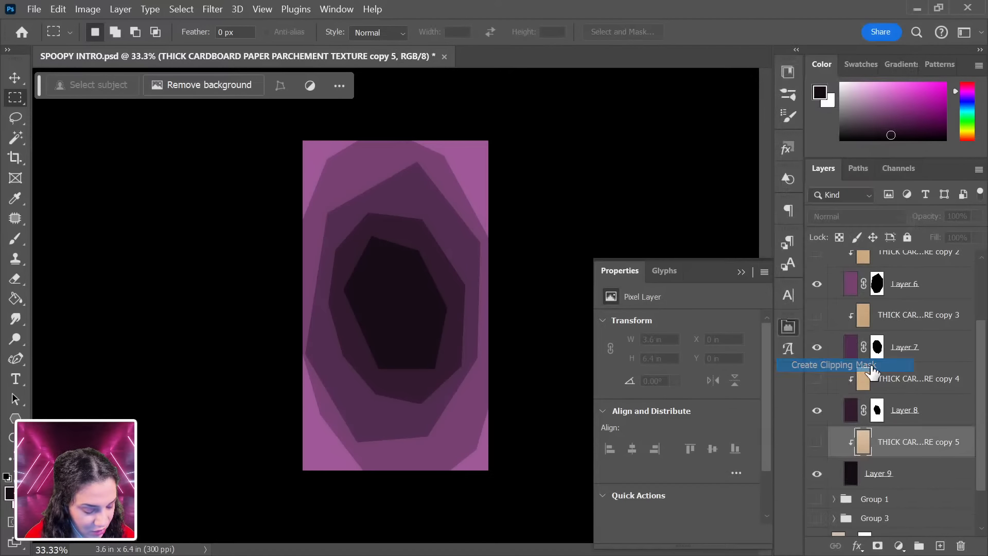
{"action": "key", "text": "ctrl+plus"}
{"action": "key", "text": "ctrl+plus"}
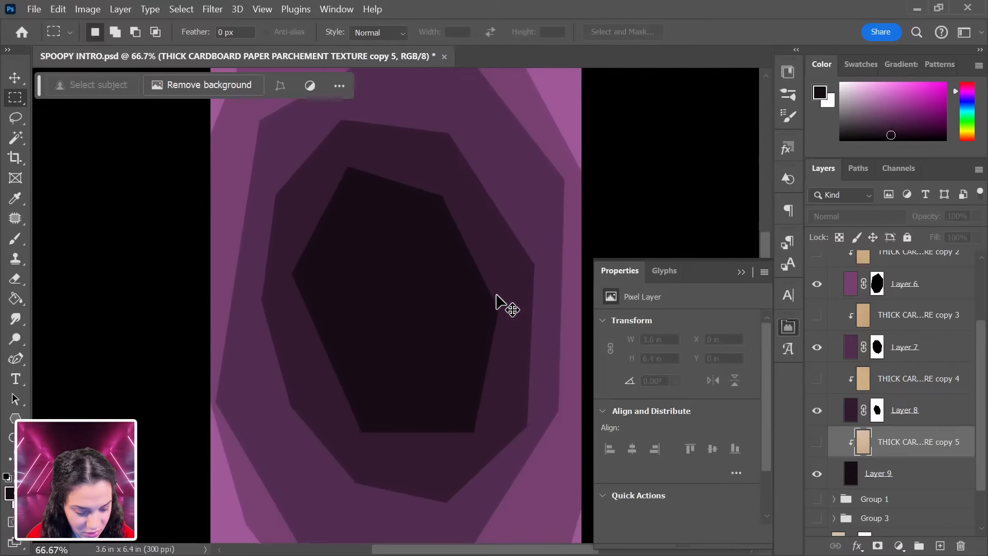
Show all five clipped cardboard texture copies in the VORTEX group.
{"action": "key", "text": "ctrl+minus"}
{"action": "left_click", "coordinate": [817, 314]}
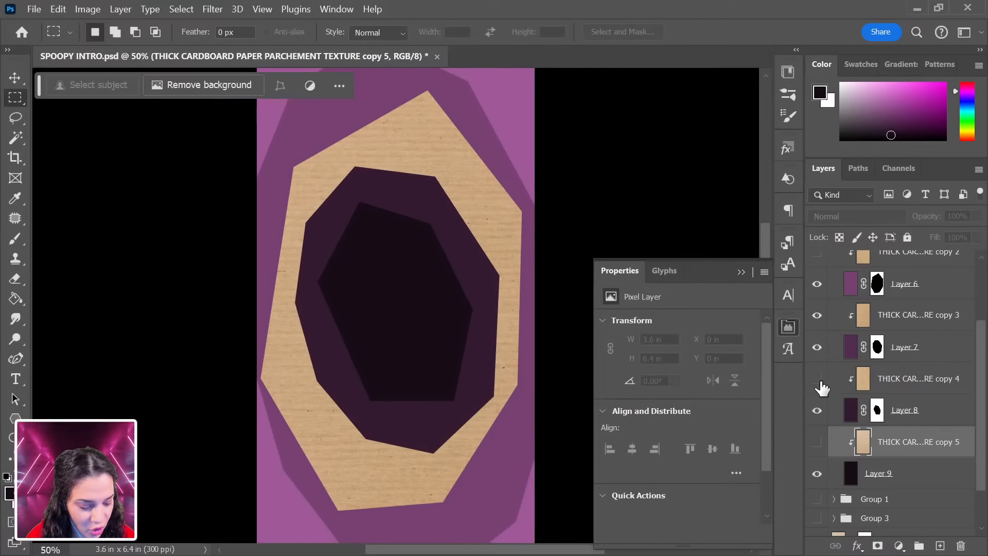
{"action": "left_click", "coordinate": [816, 379]}
{"action": "left_click", "coordinate": [817, 442]}
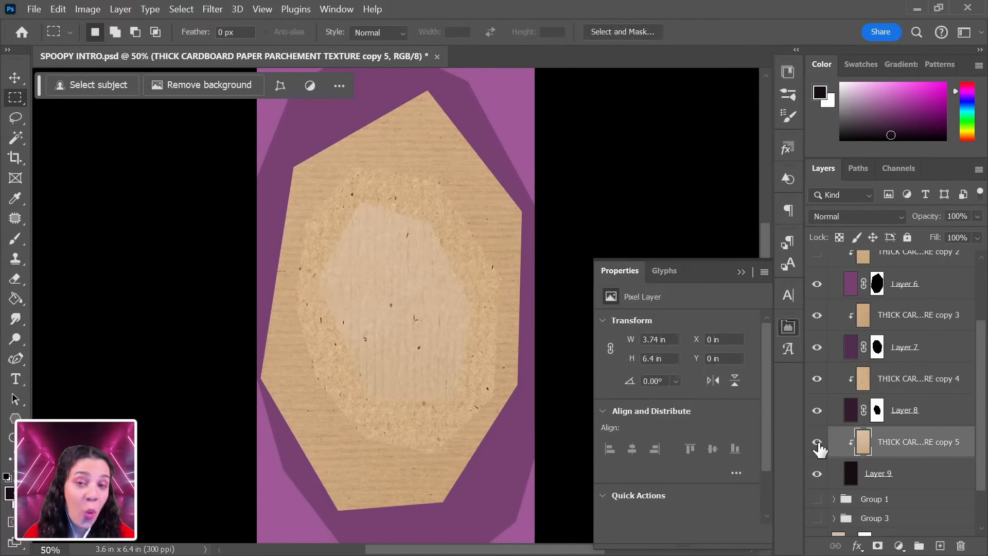
{"action": "scroll", "coordinate": [818, 448], "scroll_direction": "up", "scroll_amount": 3}
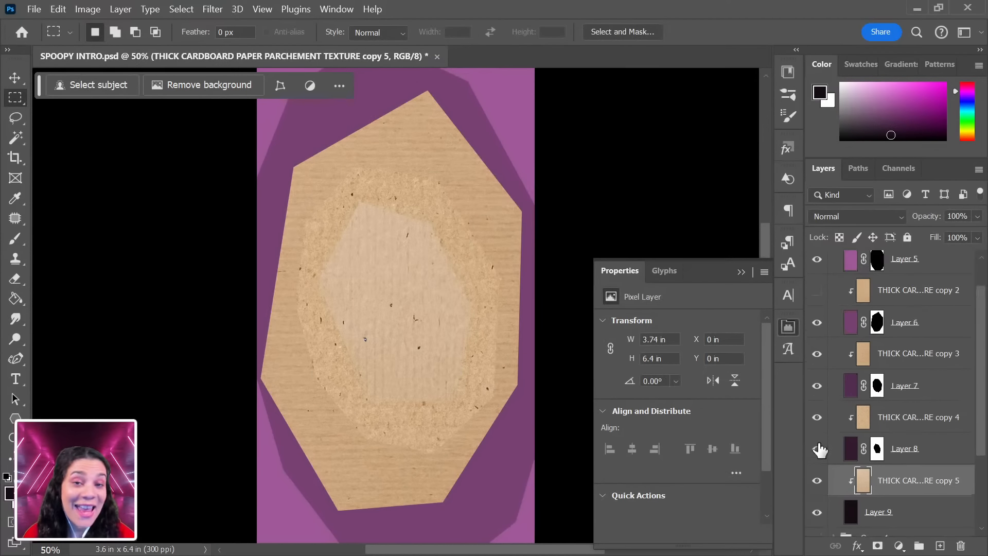
{"action": "left_click", "coordinate": [817, 340]}
{"action": "left_click", "coordinate": [817, 286]}
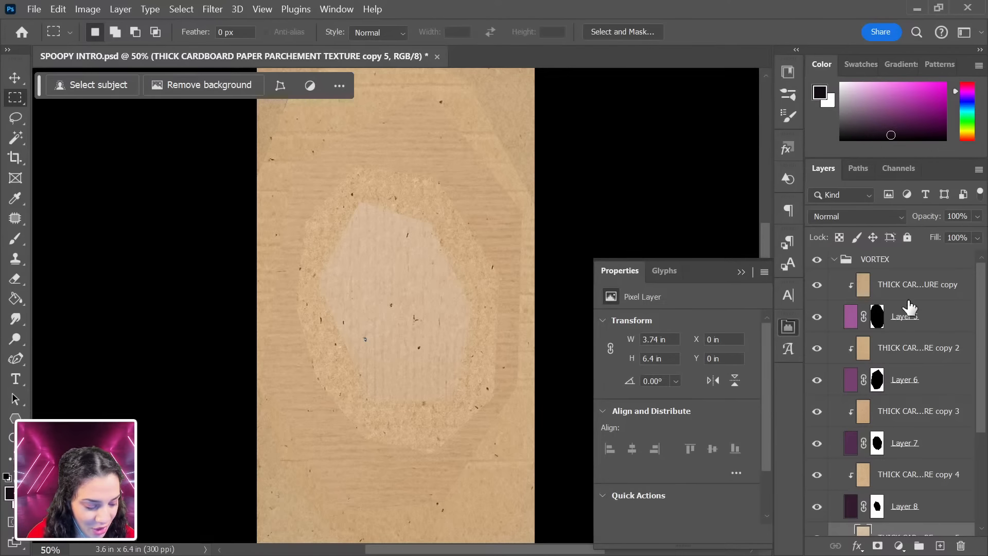
Select the cardboard copy above Layer 5 and set up a Soft Round Pressure Opacity brush at 1300 px.
{"action": "left_click", "coordinate": [918, 286]}
{"action": "left_click", "coordinate": [865, 177]}
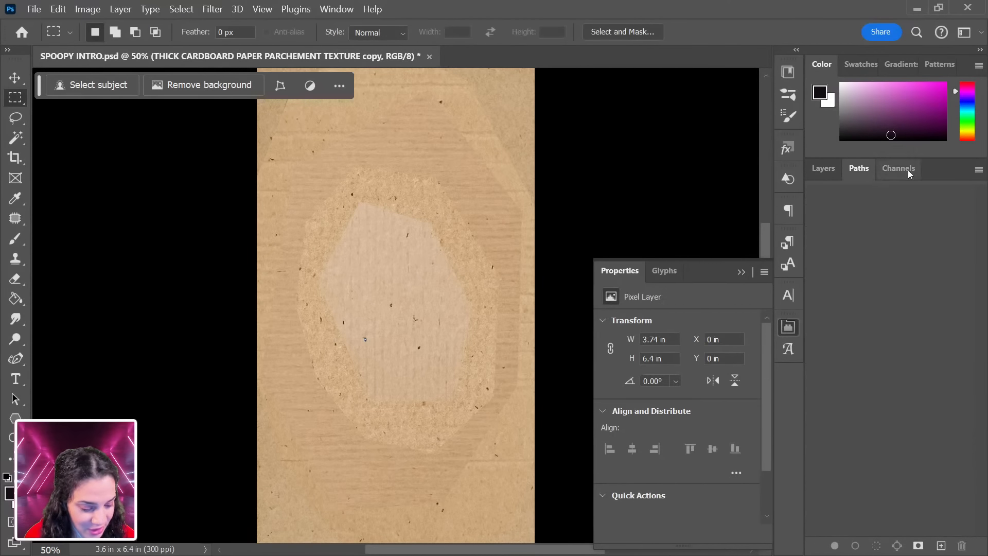
{"action": "left_click", "coordinate": [823, 169]}
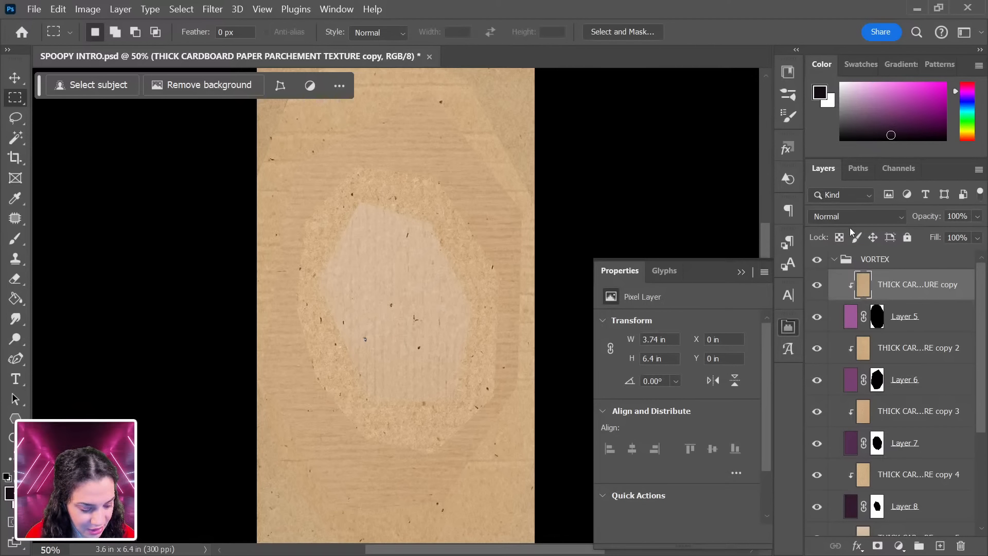
{"action": "key", "text": "b"}
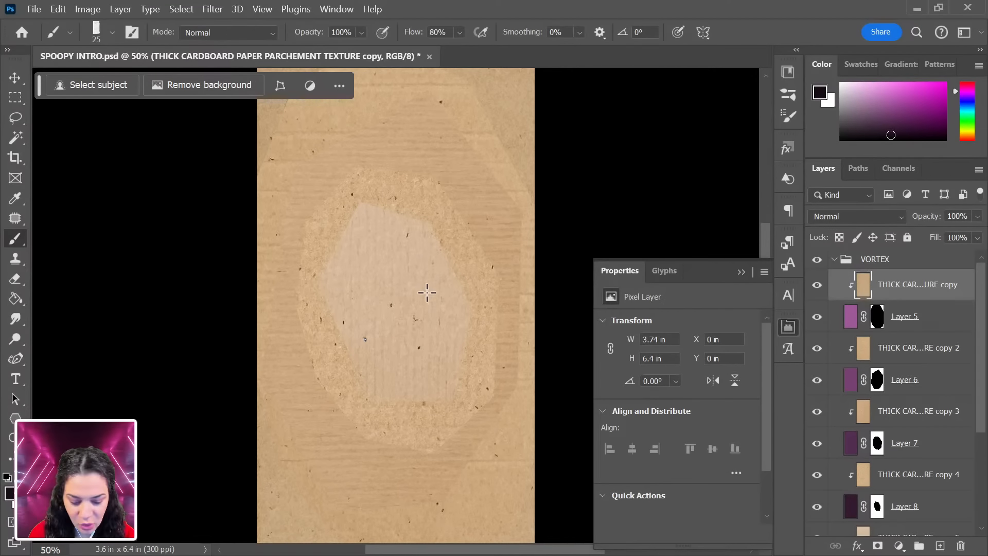
{"action": "right_click", "coordinate": [425, 288]}
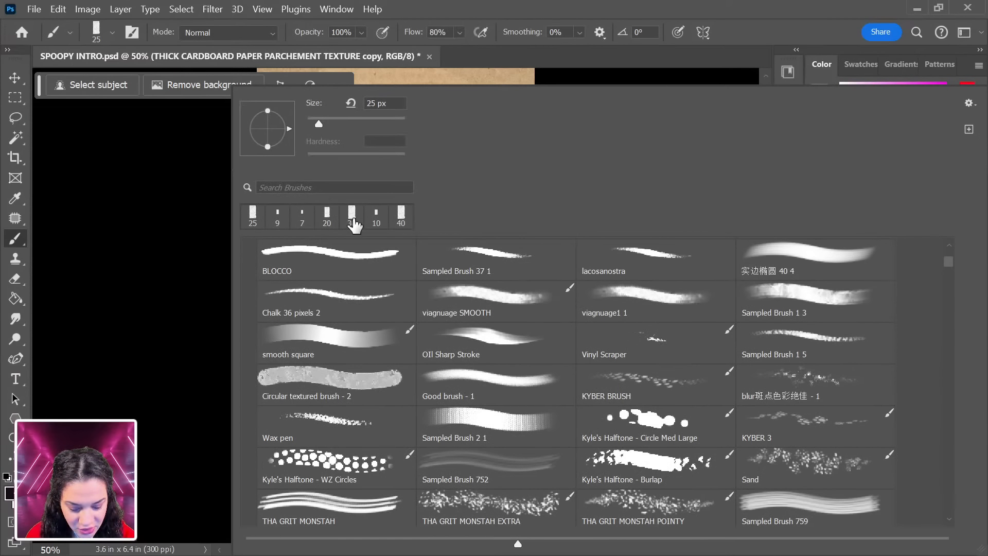
{"action": "scroll", "coordinate": [438, 411], "scroll_direction": "down", "scroll_amount": 5}
{"action": "left_click", "coordinate": [369, 437]}
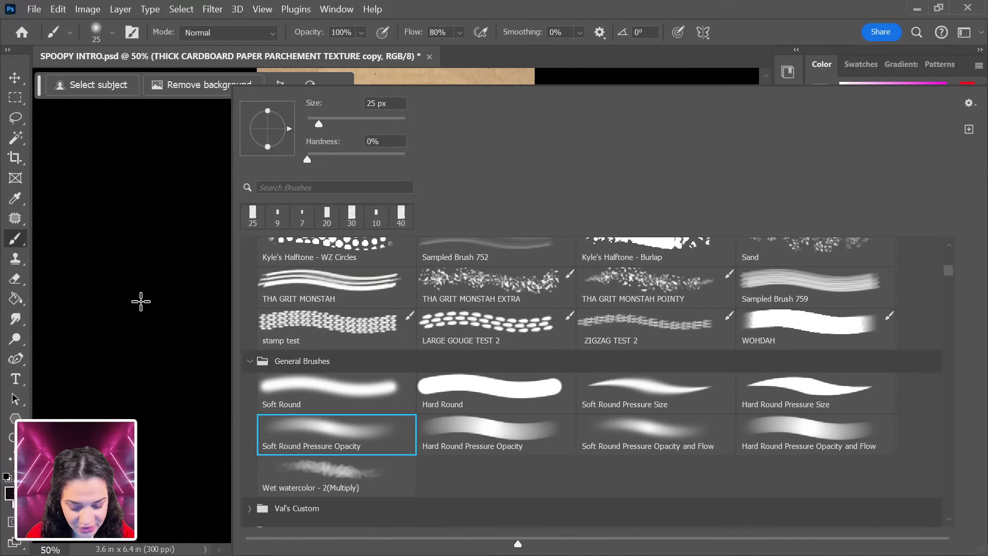
{"action": "left_click", "coordinate": [141, 301]}
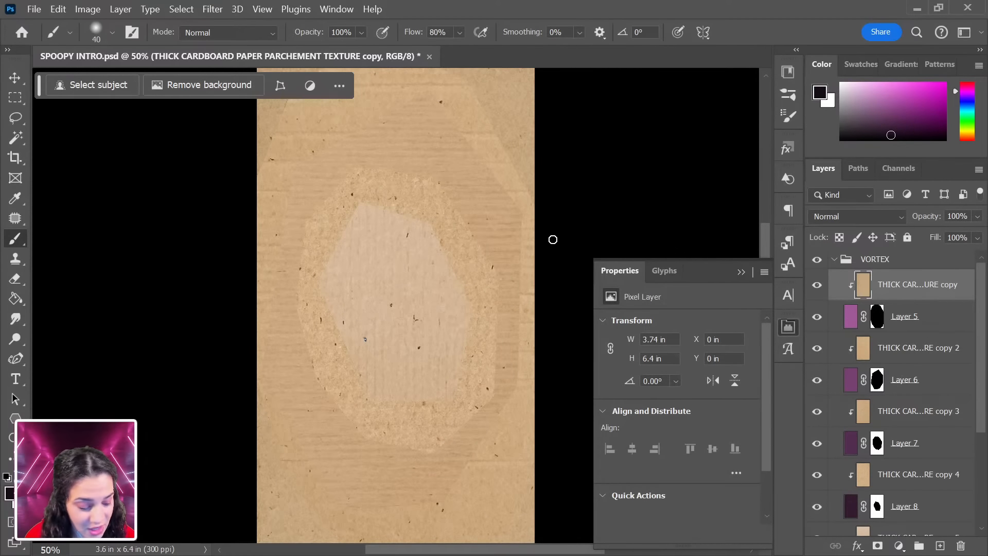
{"action": "key", "text": "bracketright"}
{"action": "key", "text": "bracketright"}
{"action": "key", "text": "bracketright"}
{"action": "key", "text": "bracketright"}
{"action": "key", "text": "bracketright"}
{"action": "key", "text": "bracketright"}
{"action": "key", "text": "bracketright"}
{"action": "key", "text": "bracketright"}
{"action": "key", "text": "bracketright"}
{"action": "key", "text": "bracketright"}
{"action": "key", "text": "bracketright"}
{"action": "key", "text": "bracketright"}
{"action": "key", "text": "bracketright"}
{"action": "key", "text": "bracketright"}
{"action": "key", "text": "bracketright"}
{"action": "key", "text": "bracketright"}
{"action": "key", "text": "bracketright"}
{"action": "key", "text": "bracketright"}
{"action": "key", "text": "bracketright"}
{"action": "key", "text": "bracketright"}
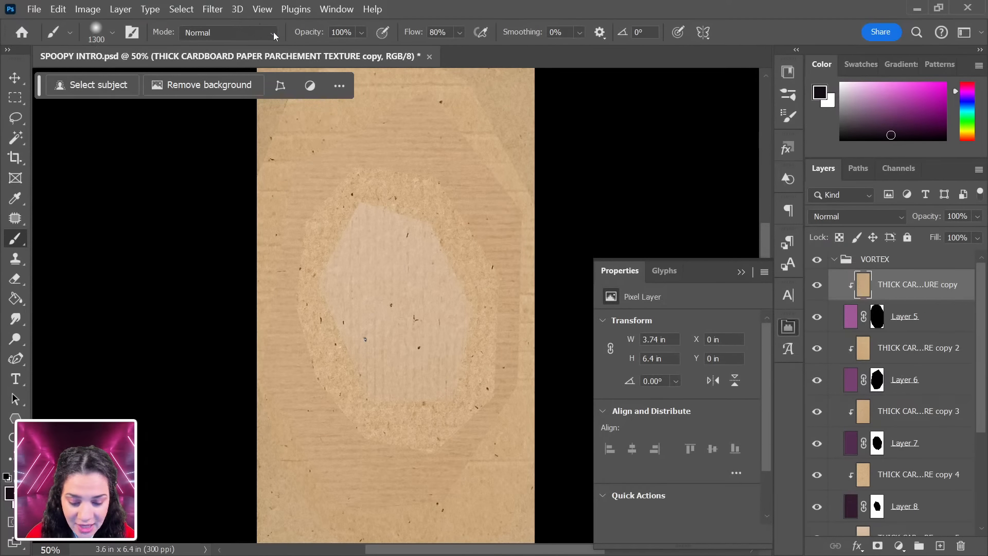
Set the brush's blending mode to Color Dodge and choose a light peach-orange foreground color.
{"action": "left_click", "coordinate": [275, 35]}
{"action": "left_click", "coordinate": [236, 221]}
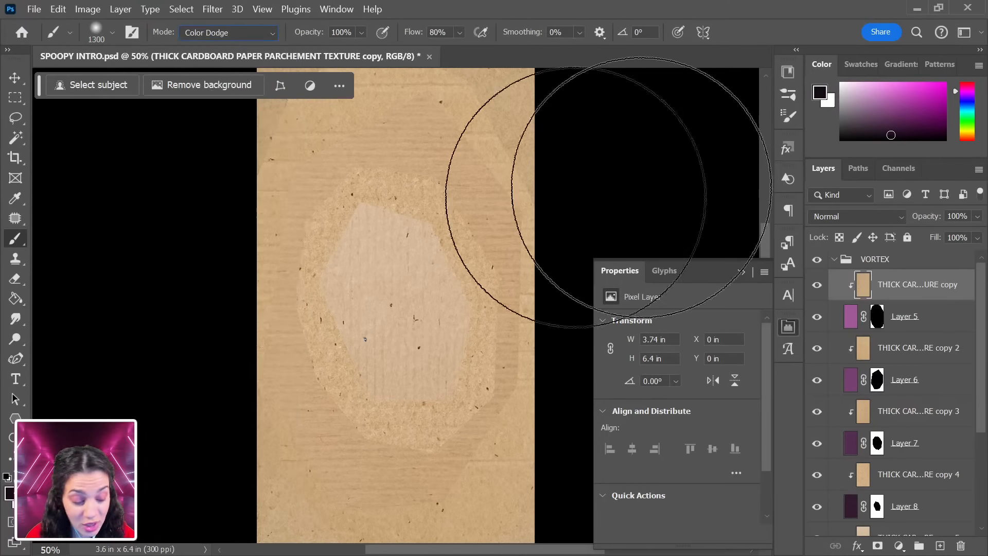
{"action": "left_click", "coordinate": [968, 133]}
{"action": "left_click", "coordinate": [969, 137]}
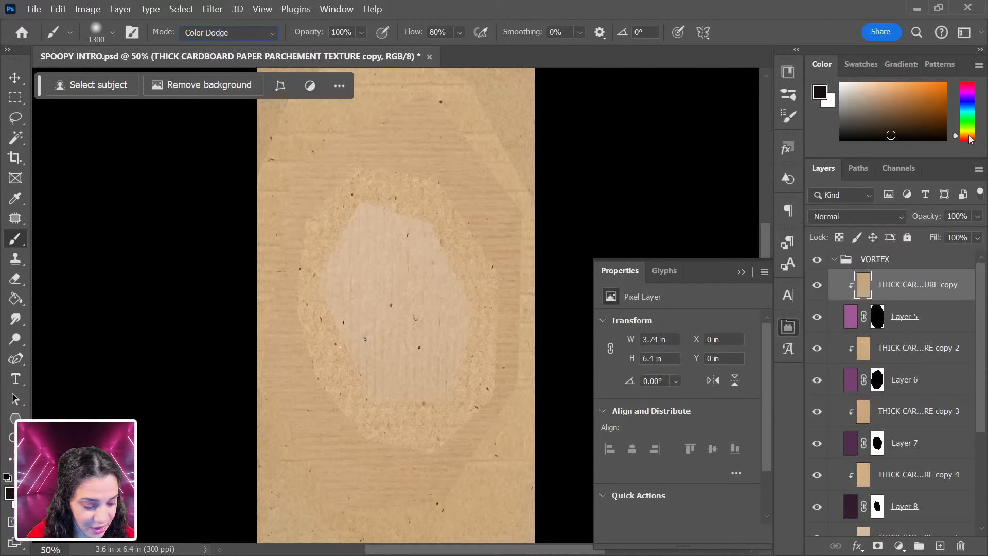
{"action": "left_click_drag", "start_coordinate": [900, 113], "coordinate": [876, 83]}
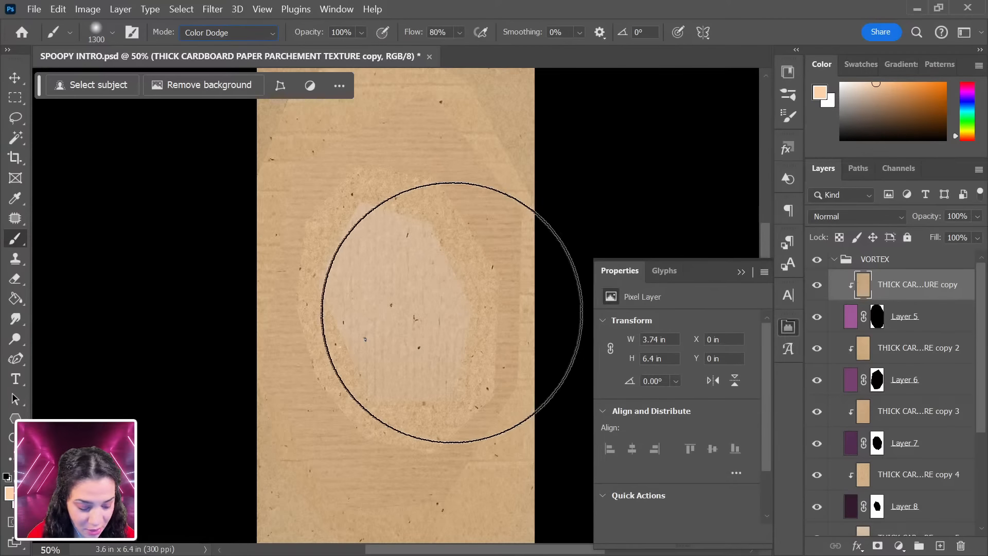
Paint a centered glow on the cardboard copy above Layer 5 with the brush at 1300 px and again at 2100 px.
{"action": "left_click", "coordinate": [386, 296]}
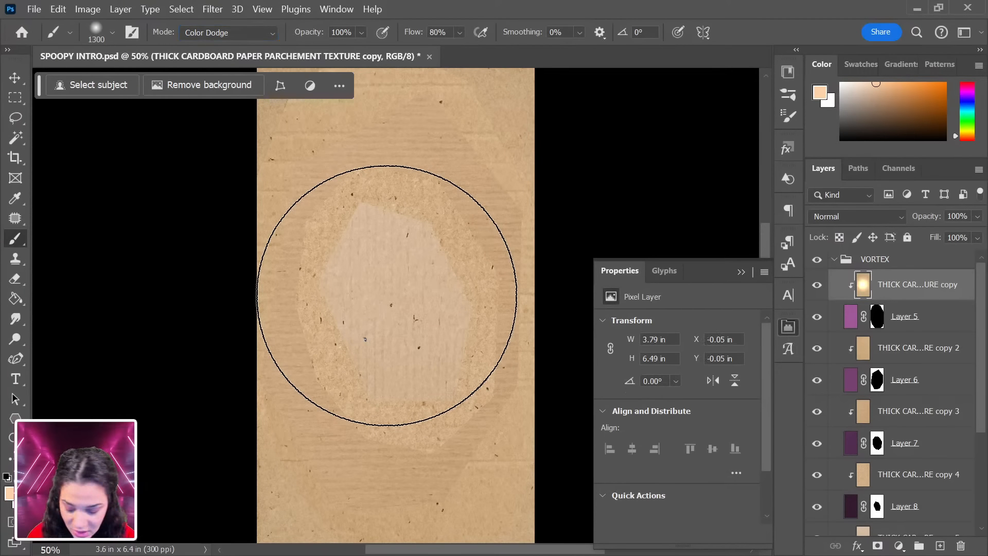
{"action": "key", "text": "bracketright"}
{"action": "key", "text": "bracketright"}
{"action": "key", "text": "bracketright"}
{"action": "key", "text": "bracketright"}
{"action": "key", "text": "bracketright"}
{"action": "key", "text": "bracketright"}
{"action": "key", "text": "bracketright"}
{"action": "key", "text": "bracketright"}
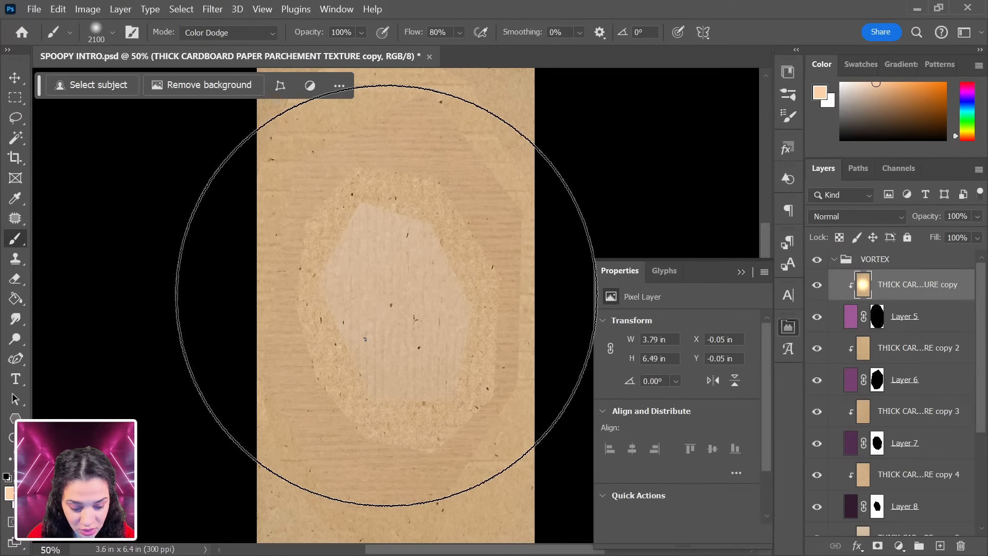
{"action": "left_click", "coordinate": [386, 295]}
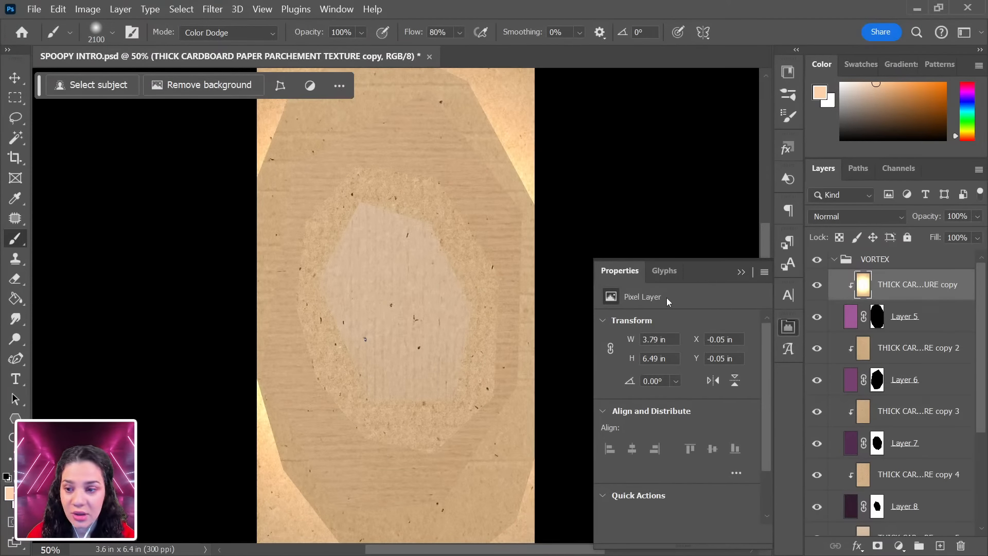
Select the cardboard copy above Layer 6 and reduce the Color Dodge brush to 1600 px.
{"action": "key", "text": "ctrl+minus"}
{"action": "key", "text": "alt+bracketleft"}
{"action": "key", "text": "alt+bracketleft"}
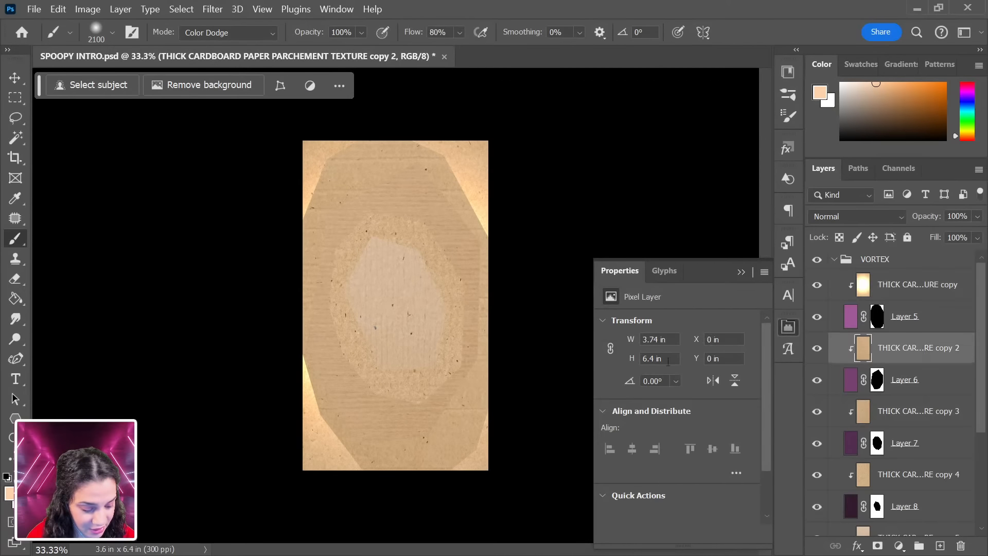
{"action": "key", "text": "p"}
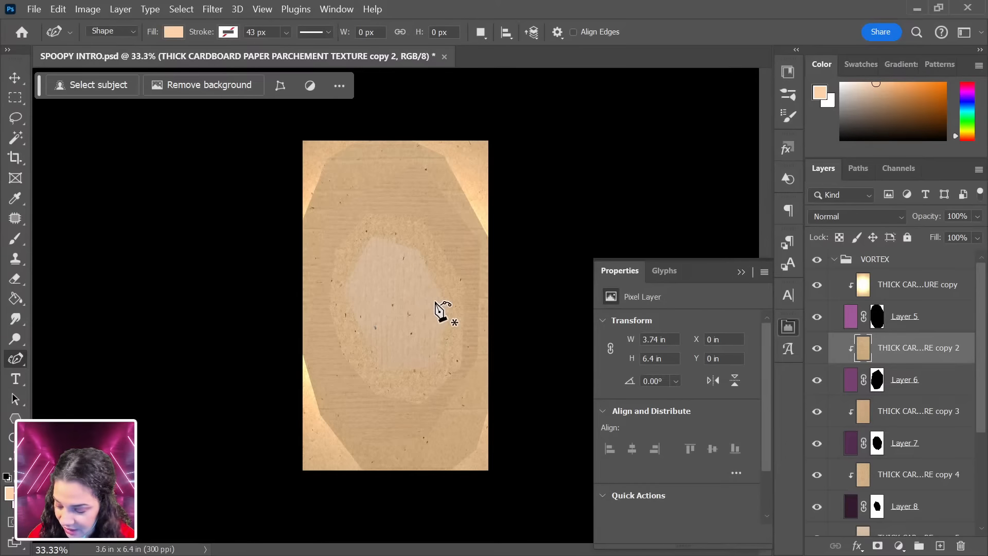
{"action": "key", "text": "b"}
{"action": "key", "text": "bracketleft"}
{"action": "key", "text": "bracketleft"}
{"action": "key", "text": "bracketleft"}
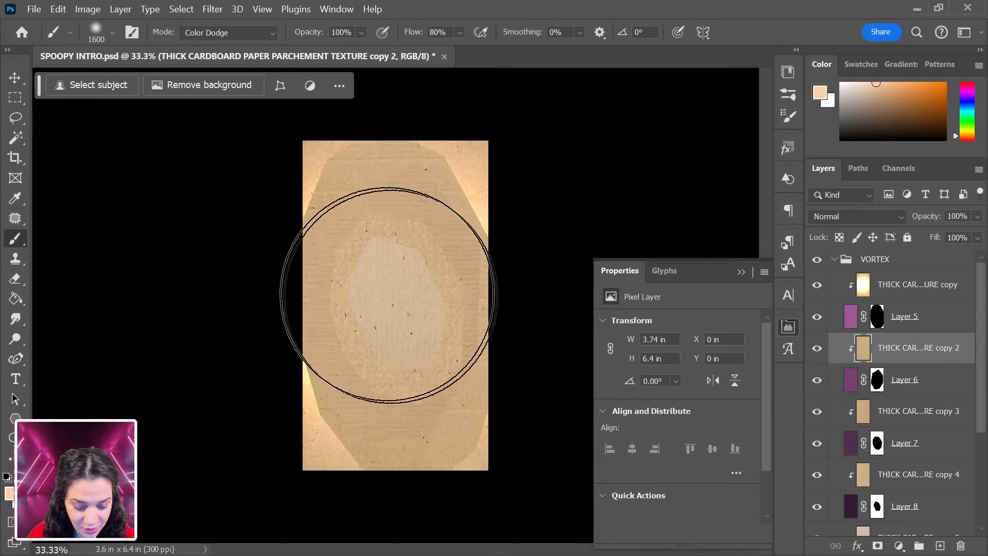
Try a large centered Color Dodge glow on the cardboard copy above Layer 6, and undo it.
{"action": "left_click", "coordinate": [398, 289]}
{"action": "key", "text": "bracketleft"}
{"action": "key", "text": "bracketleft"}
{"action": "key", "text": "bracketleft"}
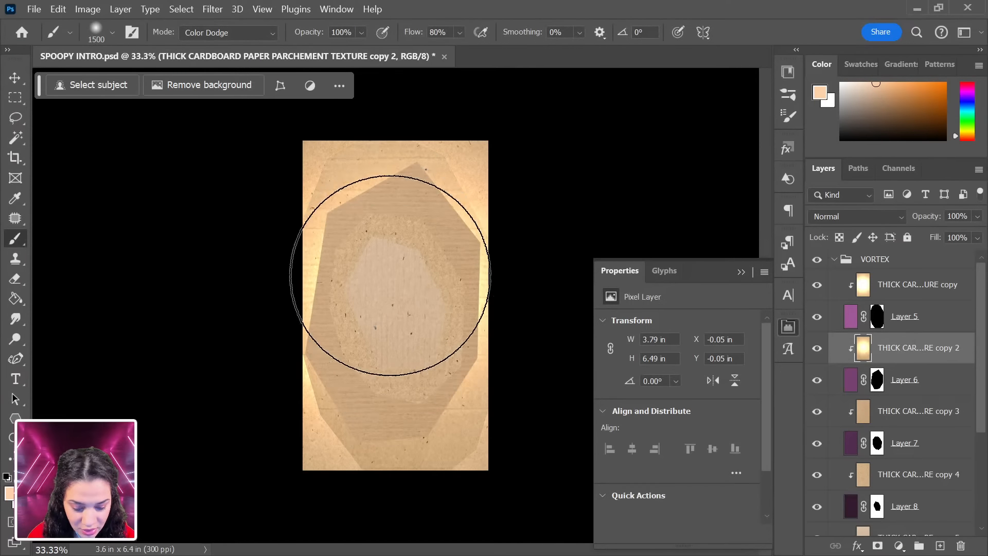
{"action": "key", "text": "ctrl+z"}
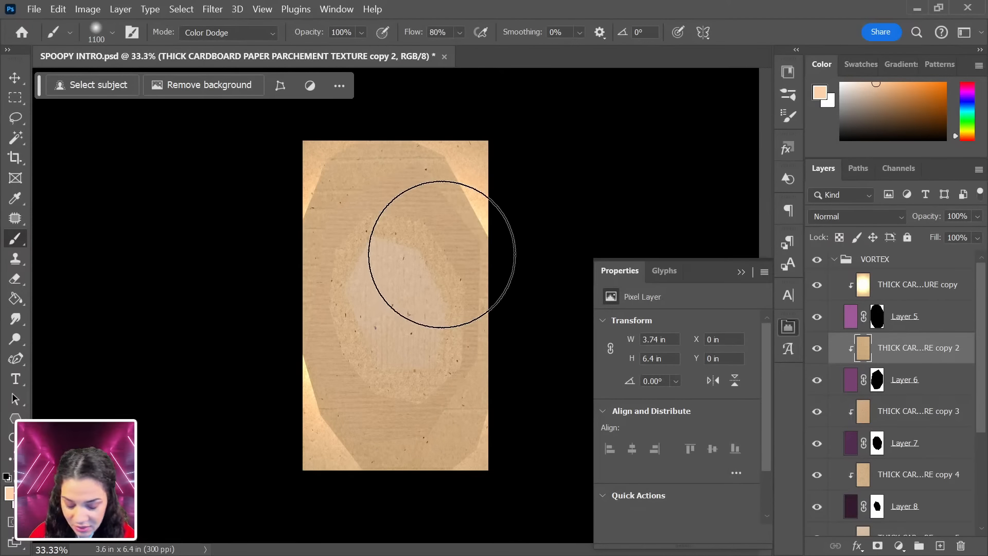
Reduce the brush to 800 px and paint a glow around the inner edges of the cardboard copy above Layer 6.
{"action": "key", "text": "bracketleft"}
{"action": "key", "text": "bracketleft"}
{"action": "key", "text": "bracketleft"}
{"action": "key", "text": "bracketleft"}
{"action": "key", "text": "bracketleft"}
{"action": "left_click", "coordinate": [403, 392]}
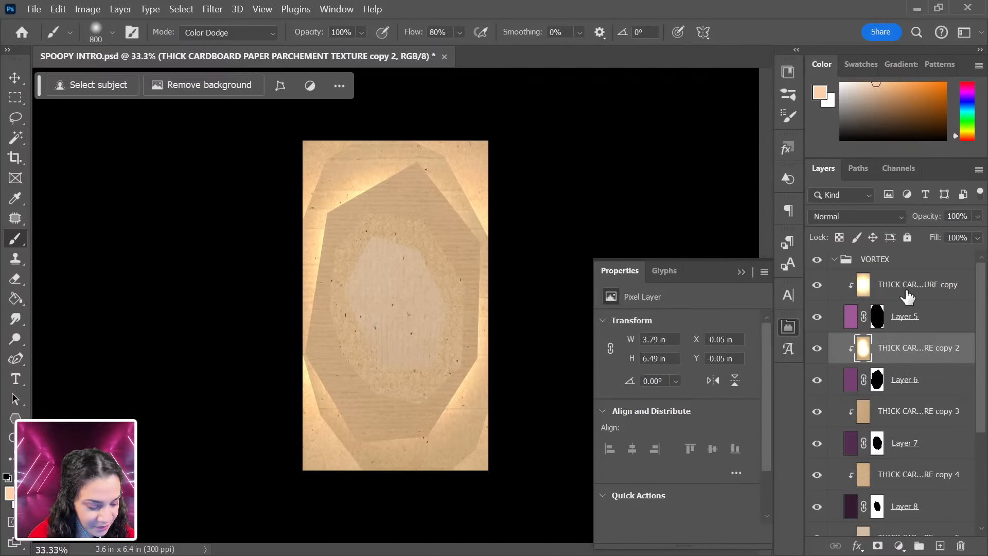
Brighten the cardboard copy above Layer 5 and paint a central glow on the copy above Layer 7 with the 800 px brush.
{"action": "left_click", "coordinate": [868, 289]}
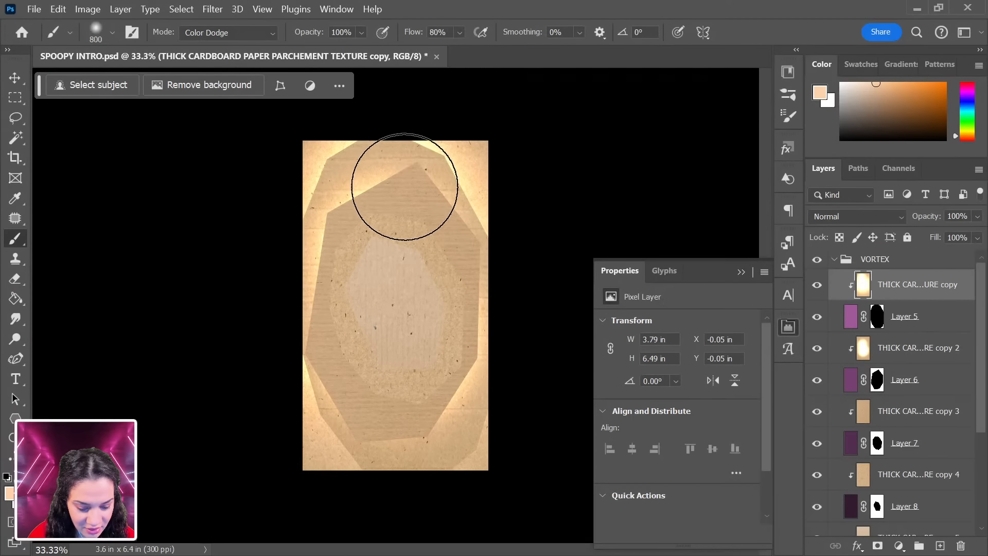
{"action": "left_click", "coordinate": [436, 401]}
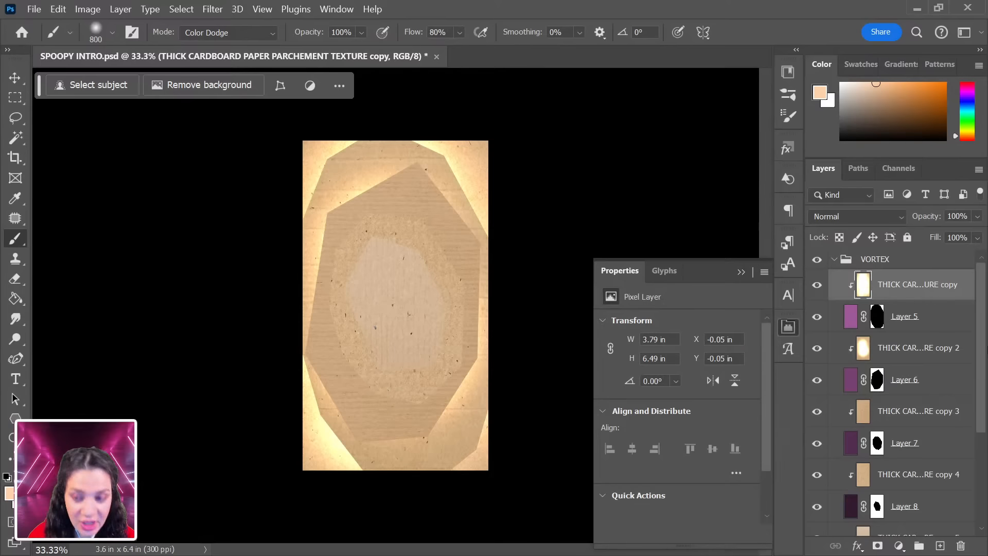
{"action": "left_click", "coordinate": [863, 414]}
{"action": "mouse_move", "coordinate": [397, 289]}
{"action": "left_mouse_down"}
{"action": "mouse_move", "coordinate": [416, 301]}
{"action": "mouse_move", "coordinate": [394, 351]}
{"action": "mouse_move", "coordinate": [385, 352]}
{"action": "mouse_move", "coordinate": [385, 317]}
{"action": "mouse_move", "coordinate": [437, 369]}
{"action": "left_mouse_up"}
Paint a Color Dodge glow behind the innermost opening on the cardboard copy above Layer 8, undoing excess strokes and finishing with a 500 px brush.
{"action": "left_click", "coordinate": [870, 468]}
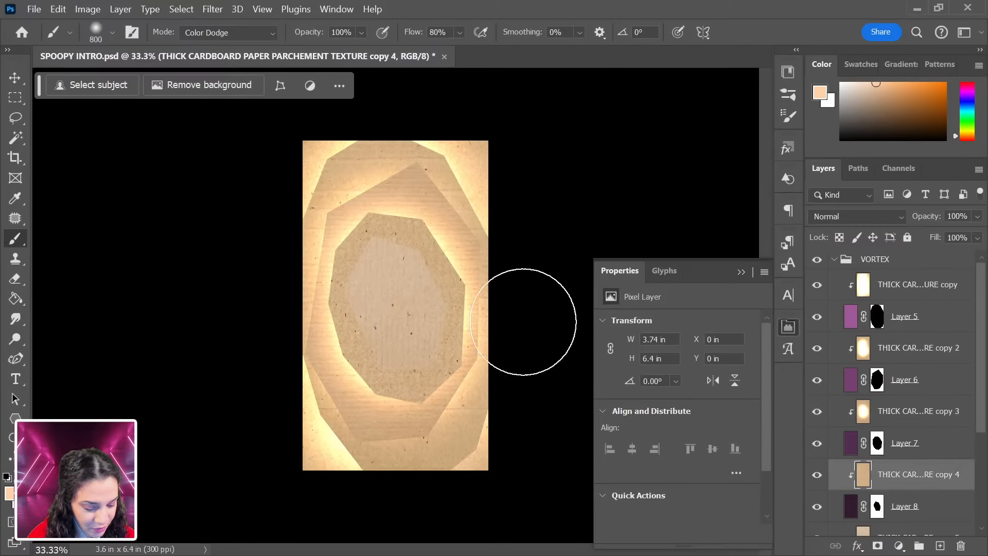
{"action": "mouse_move", "coordinate": [408, 304]}
{"action": "left_mouse_down"}
{"action": "mouse_move", "coordinate": [385, 306]}
{"action": "mouse_move", "coordinate": [410, 331]}
{"action": "left_mouse_up"}
{"action": "left_click", "coordinate": [409, 331]}
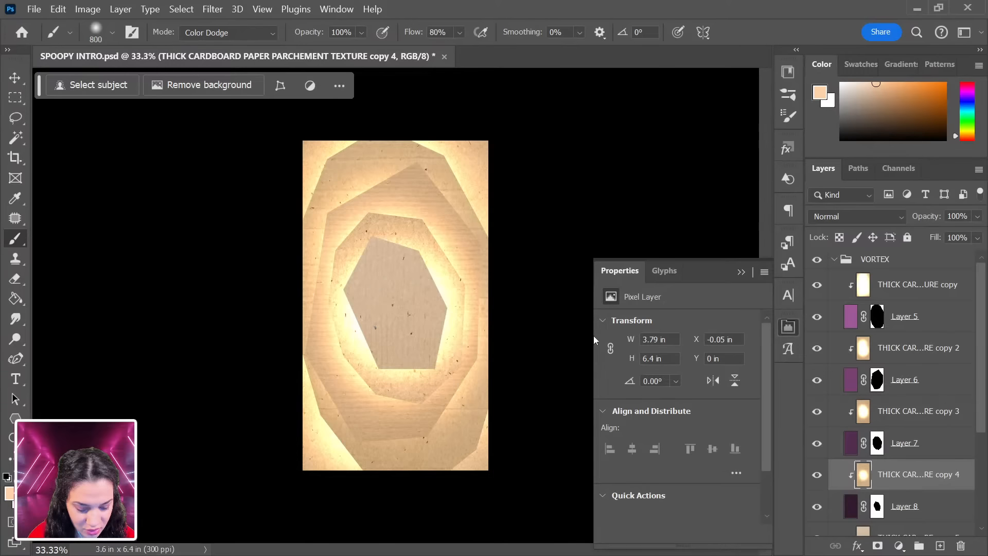
{"action": "key", "text": "ctrl+z"}
{"action": "key", "text": "ctrl+z"}
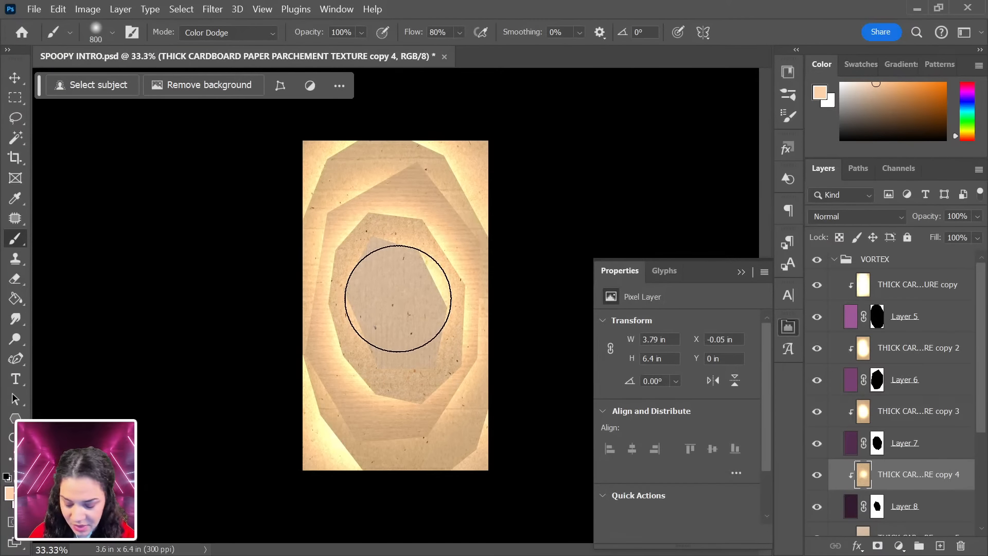
{"action": "key", "text": "bracketleft"}
{"action": "key", "text": "bracketleft"}
{"action": "key", "text": "bracketleft"}
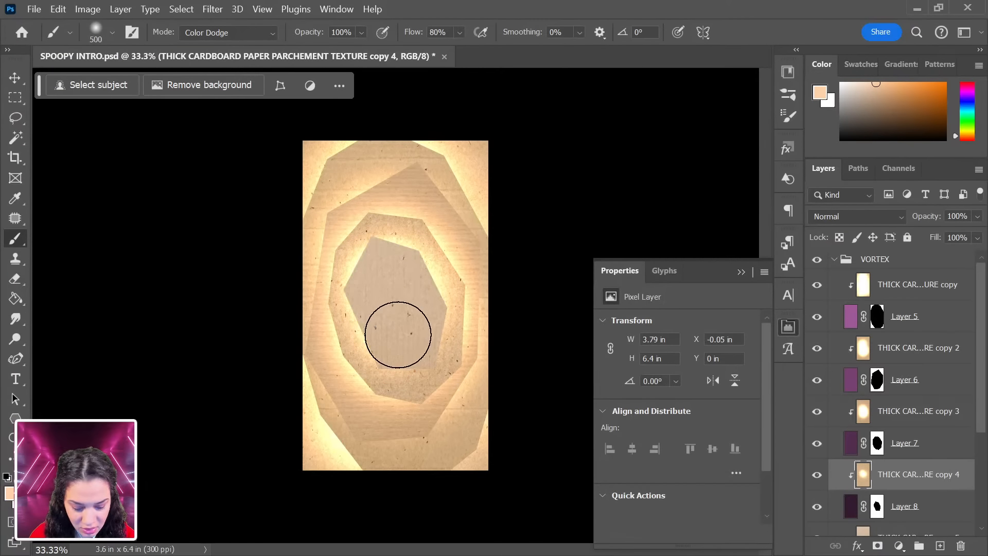
{"action": "left_click_drag", "start_coordinate": [398, 335], "coordinate": [414, 346]}
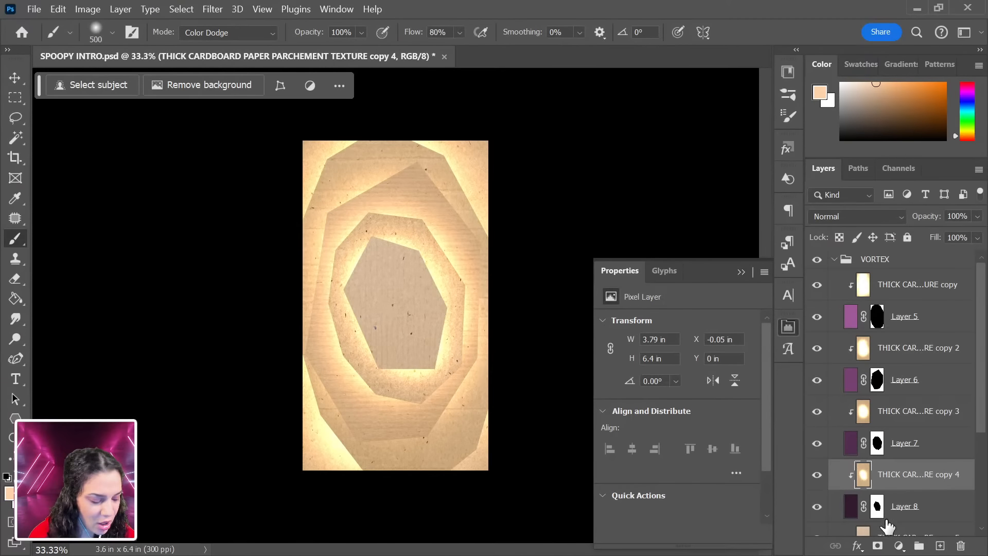
Paint a soft central glow on the cardboard copy above Layer 9 with a 900 px brush, undoing the overly strong first attempt.
{"action": "scroll", "coordinate": [884, 517], "scroll_direction": "down", "scroll_amount": 3}
{"action": "left_click", "coordinate": [866, 453]}
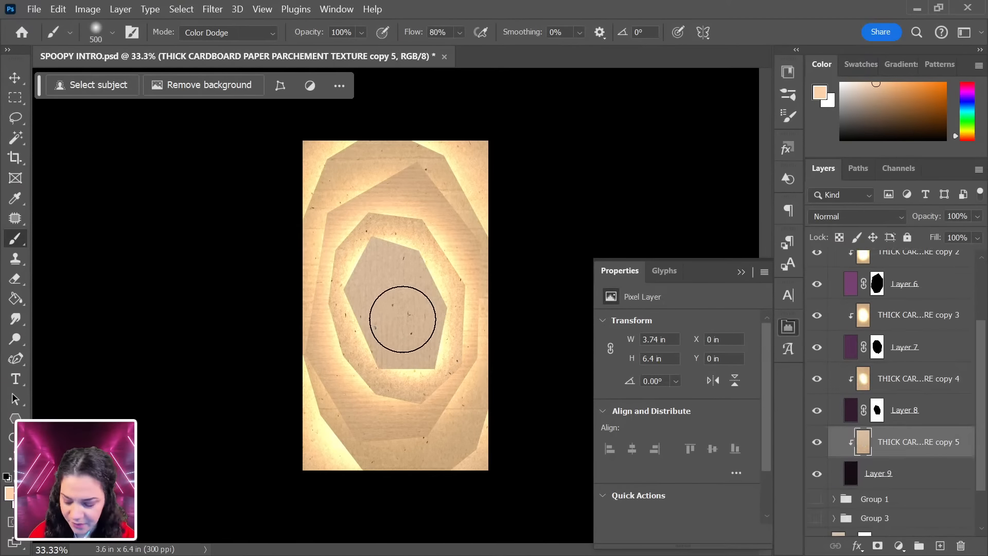
{"action": "key", "text": "bracketright"}
{"action": "key", "text": "bracketright"}
{"action": "key", "text": "bracketright"}
{"action": "key", "text": "bracketright"}
{"action": "left_click", "coordinate": [398, 310]}
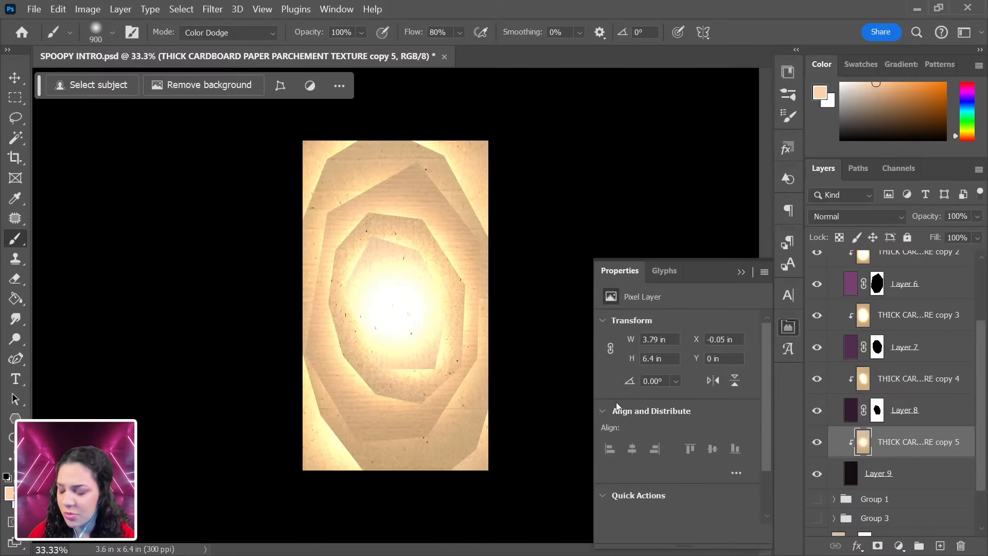
{"action": "key", "text": "ctrl+z"}
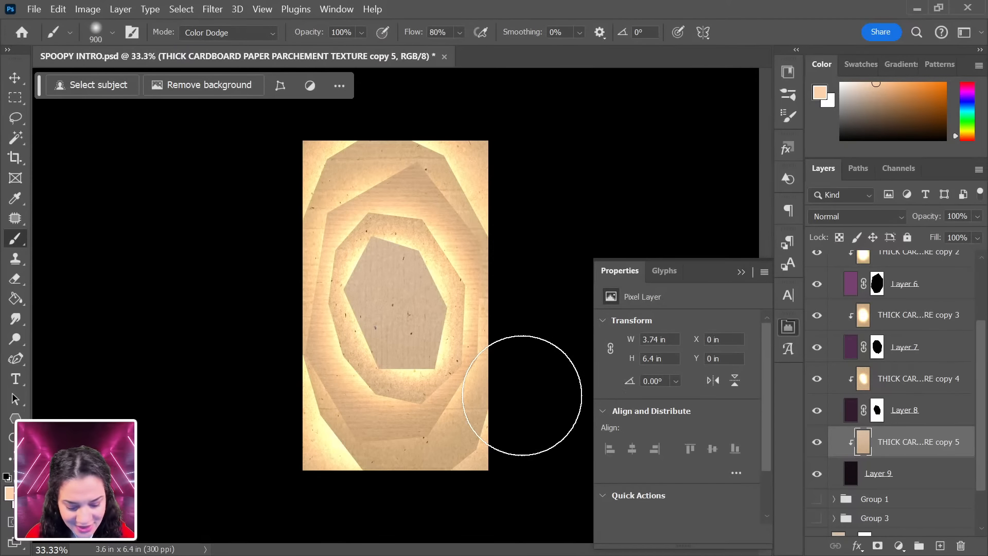
{"action": "left_click", "coordinate": [404, 302]}
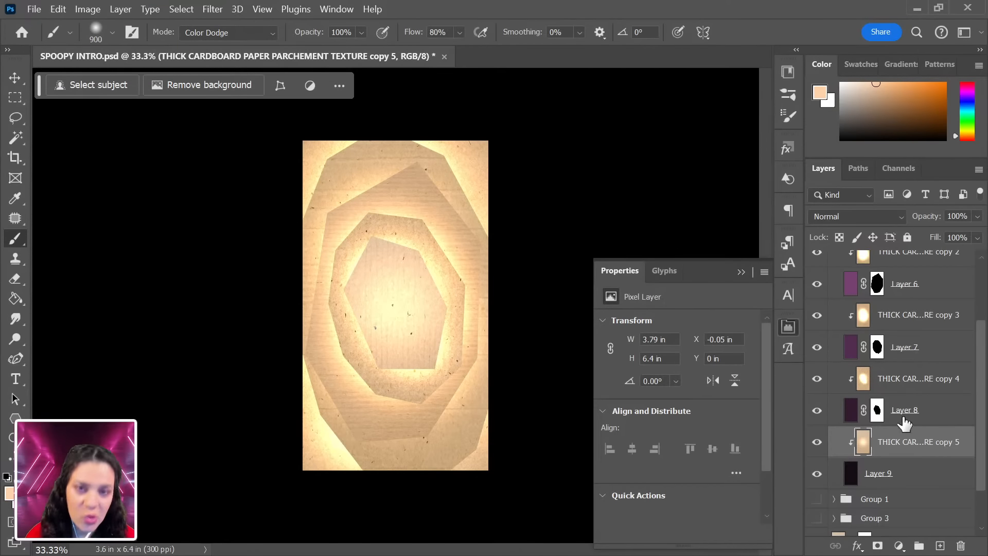
Try the Saturation blend mode on the cardboard copy above Layer 9 and return it to Normal.
{"action": "right_click", "coordinate": [929, 441]}
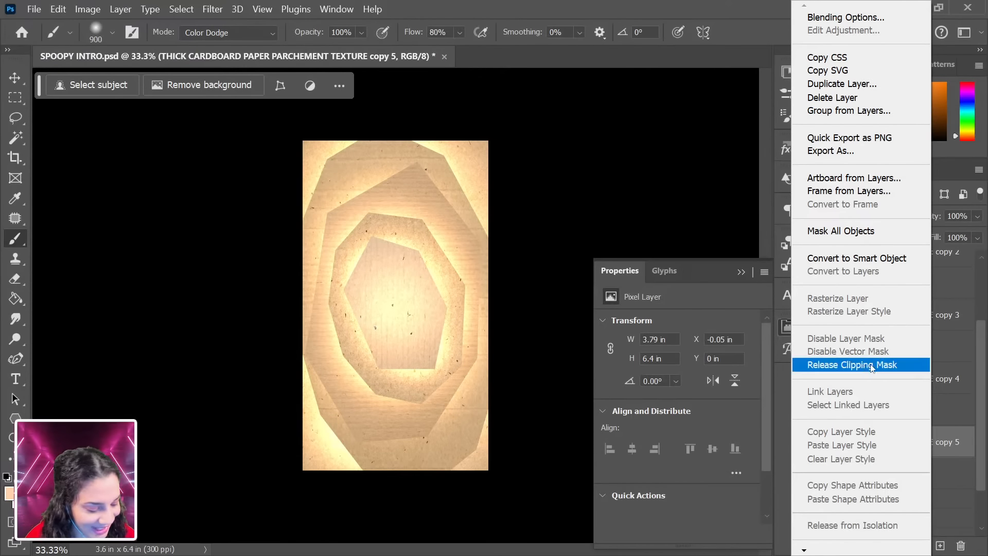
{"action": "left_click", "coordinate": [958, 448]}
{"action": "left_click", "coordinate": [874, 216]}
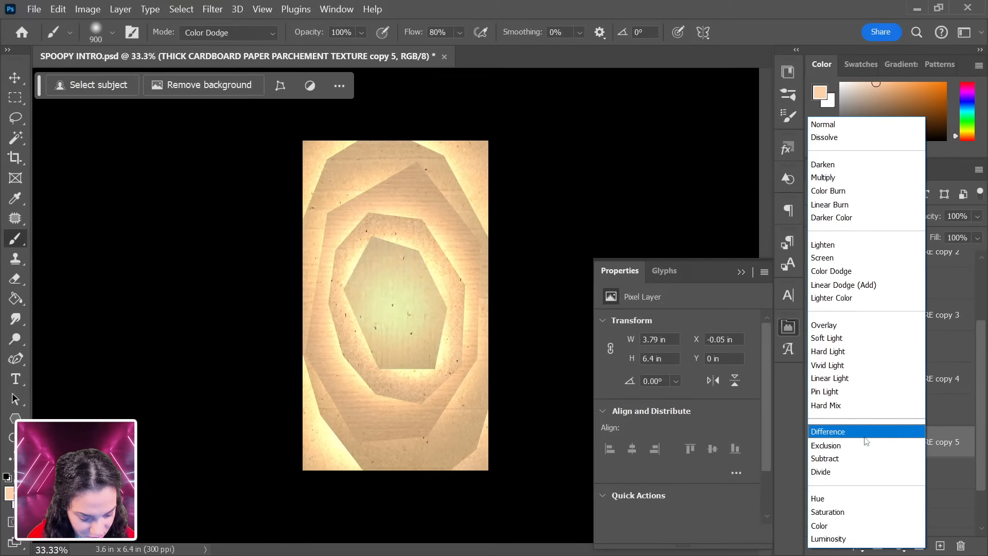
{"action": "left_click", "coordinate": [864, 511]}
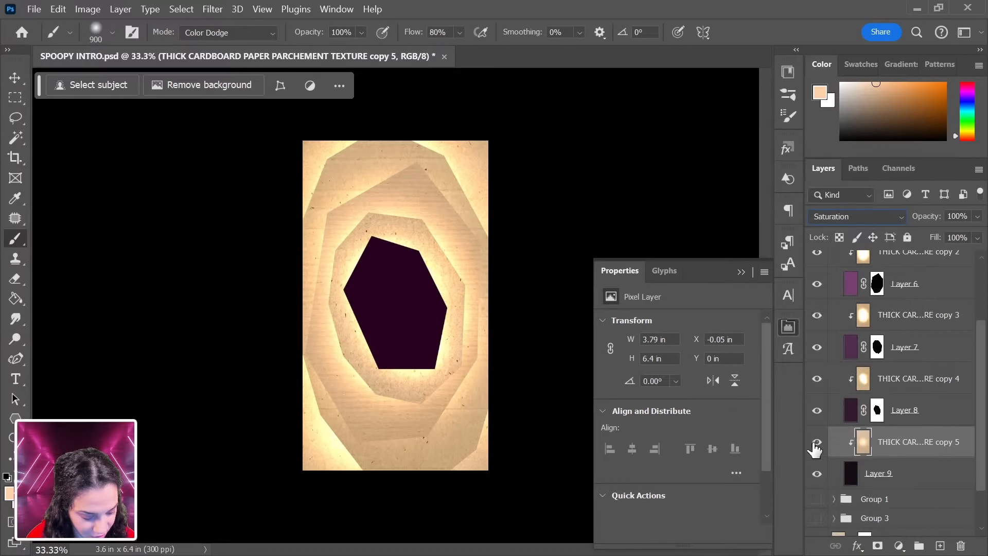
{"action": "left_click", "coordinate": [856, 216]}
{"action": "left_click", "coordinate": [828, 126]}
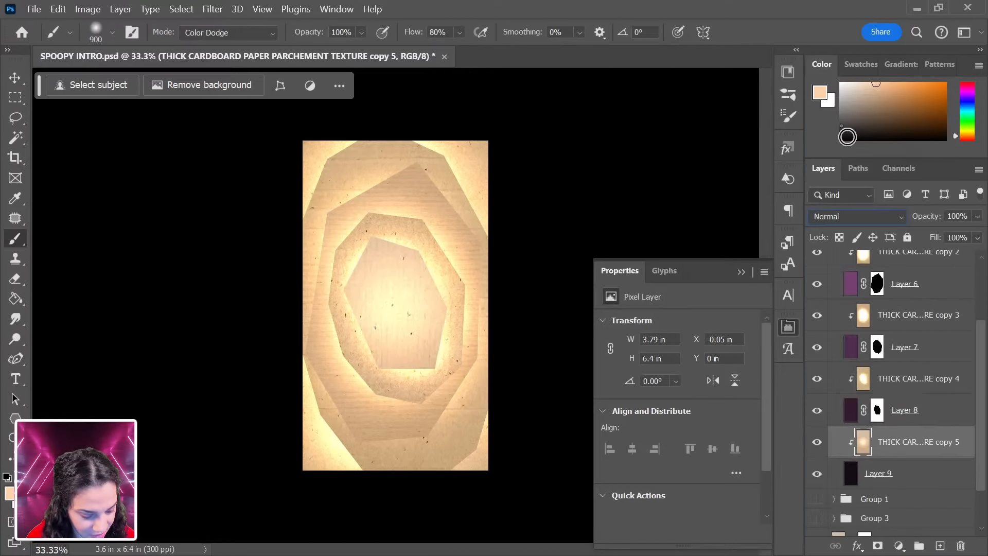
Try blend modes from Color Burn through Exclusion on the cardboard copy above Layer 5, stopping at Difference.
{"action": "scroll", "coordinate": [878, 301], "scroll_direction": "up", "scroll_amount": 3}
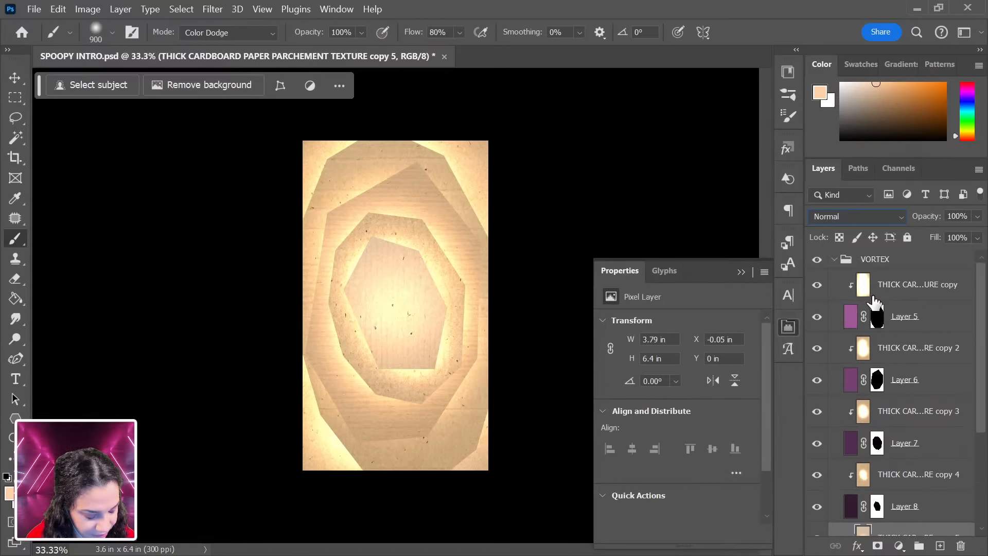
{"action": "left_click", "coordinate": [900, 285]}
{"action": "left_click", "coordinate": [841, 217]}
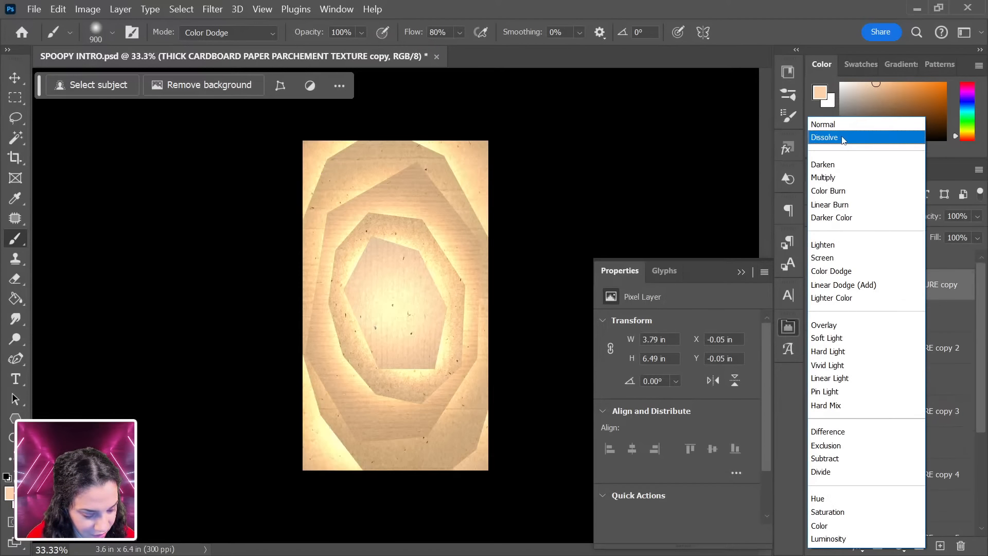
{"action": "left_click", "coordinate": [828, 191]}
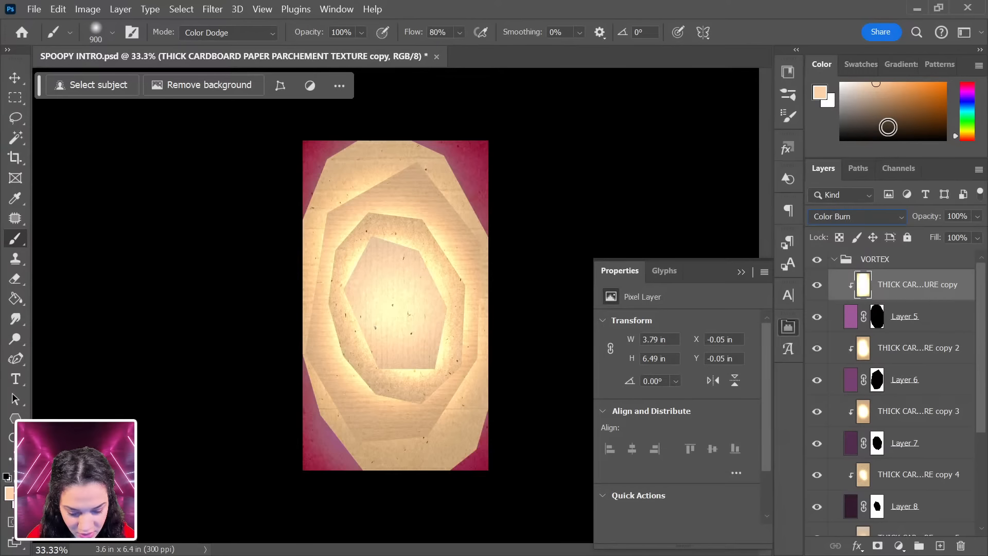
{"action": "key", "text": "Down"}
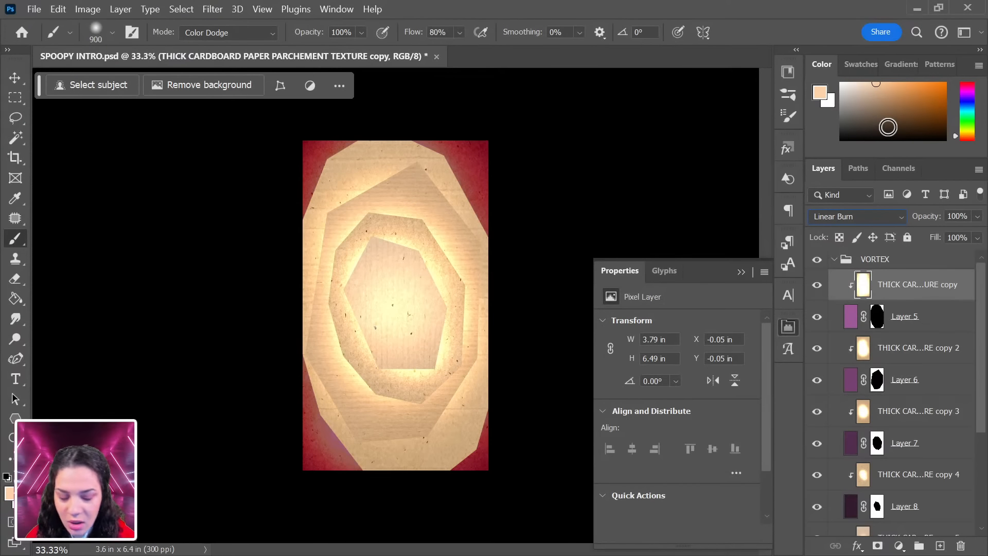
{"action": "key", "text": "Down"}
{"action": "key", "text": "Down"}
{"action": "key", "text": "Down"}
{"action": "key", "text": "Down"}
{"action": "key", "text": "Down"}
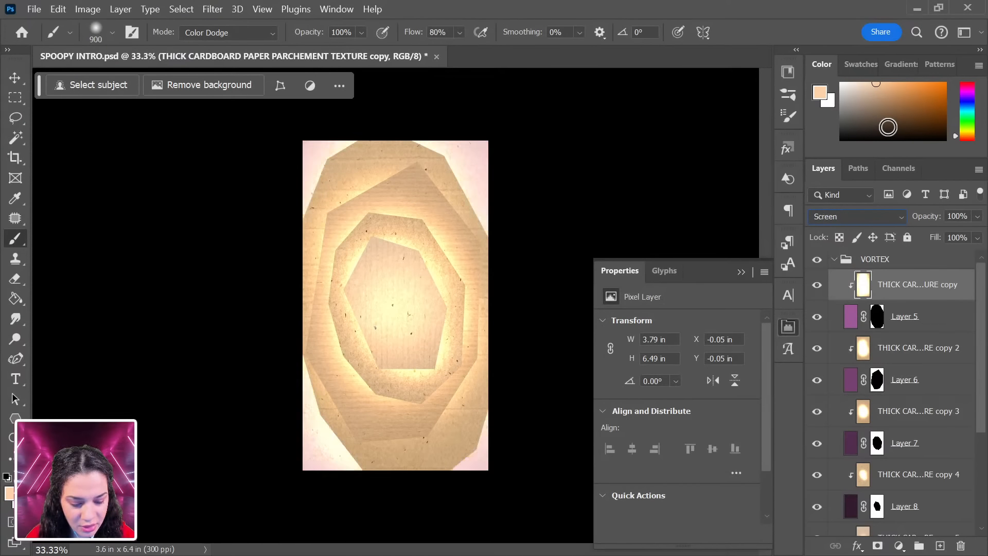
{"action": "key", "text": "Down"}
{"action": "key", "text": "Down"}
{"action": "key", "text": "Down"}
{"action": "key", "text": "Down"}
{"action": "key", "text": "Down"}
{"action": "key", "text": "Down"}
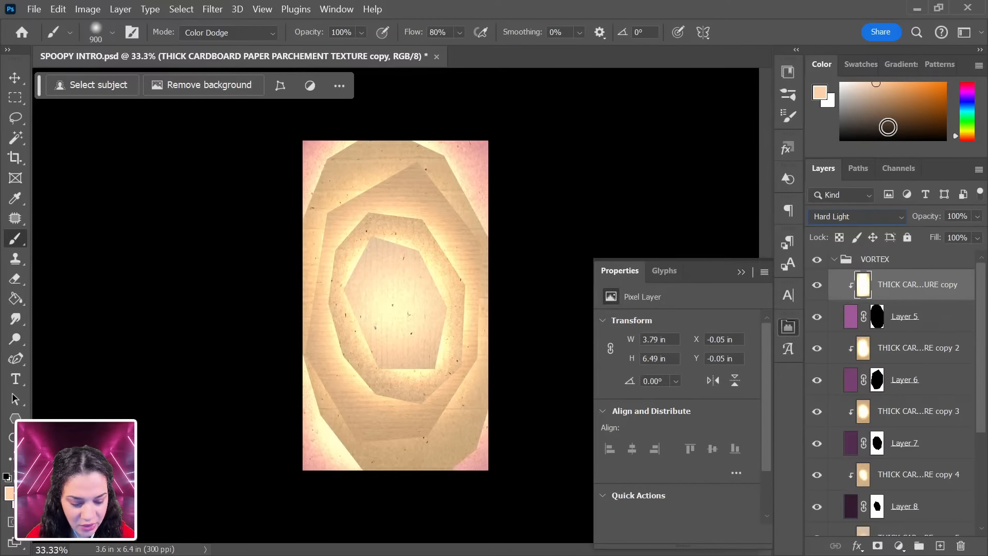
{"action": "key", "text": "Down"}
{"action": "key", "text": "Down"}
{"action": "key", "text": "Down"}
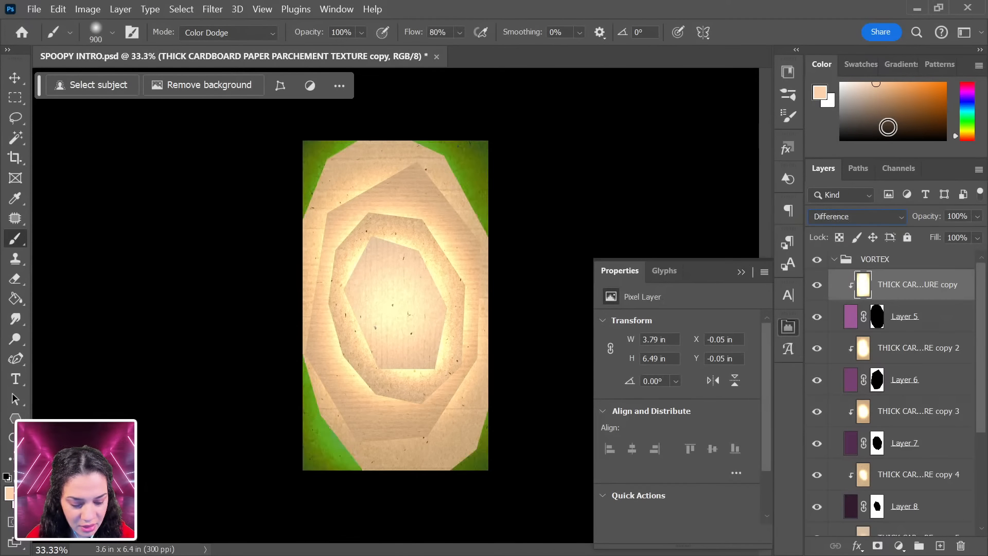
{"action": "key", "text": "Down"}
{"action": "key", "text": "Up"}
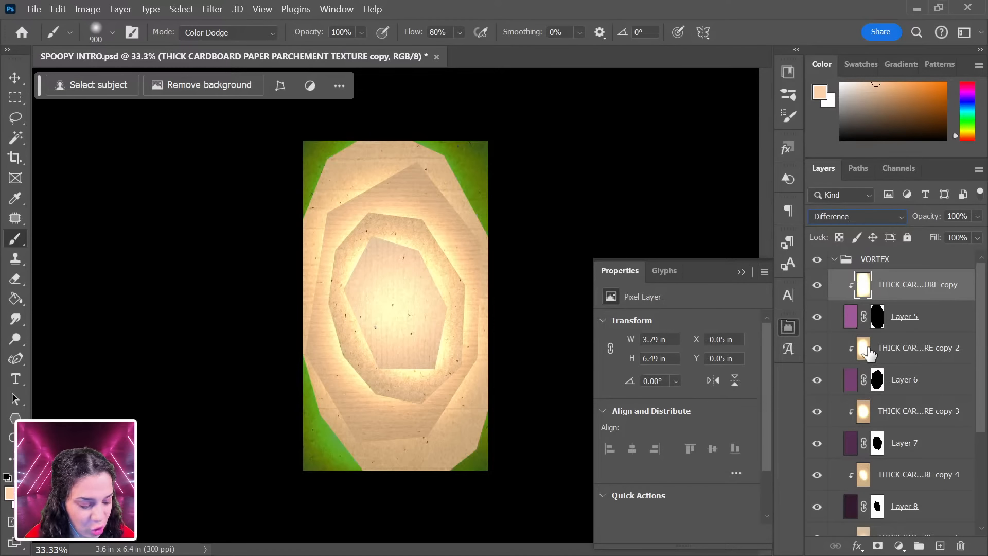
Set the cardboard copies above Layer 6 and Layer 7 to the Difference blend mode.
{"action": "left_click", "coordinate": [867, 350]}
{"action": "left_click", "coordinate": [863, 217]}
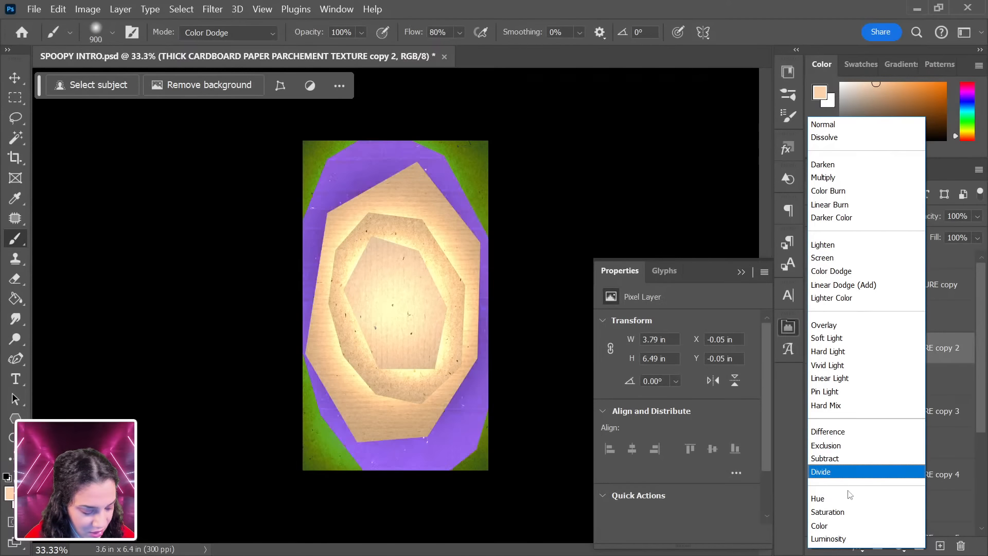
{"action": "left_click", "coordinate": [848, 435]}
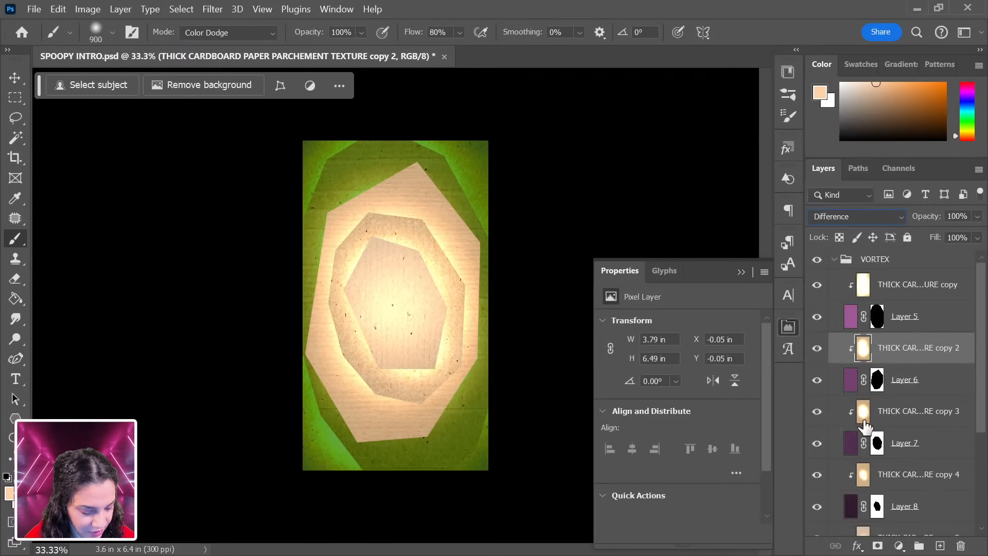
{"action": "left_click", "coordinate": [865, 416]}
{"action": "left_click", "coordinate": [855, 217]}
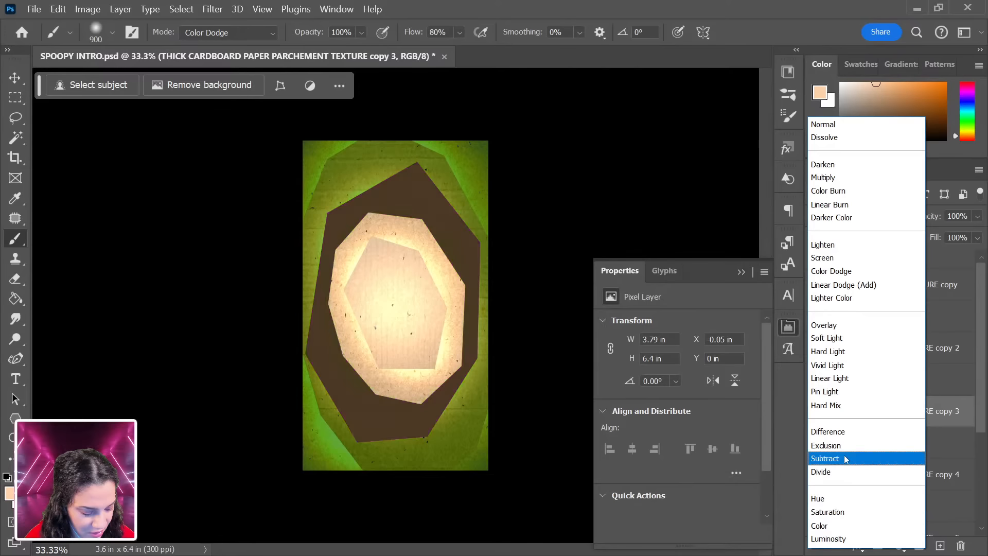
{"action": "left_click", "coordinate": [849, 432]}
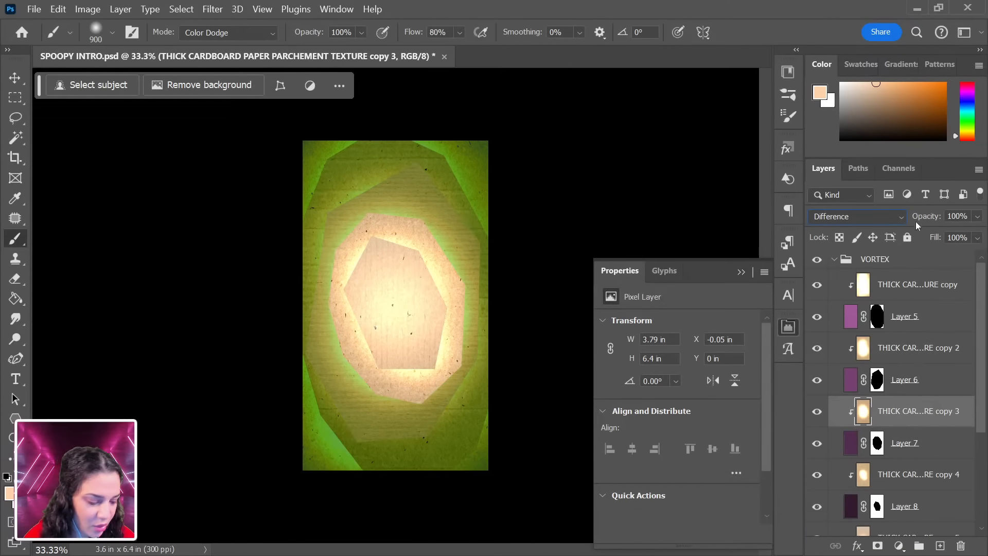
Try darker blend modes on the cardboard copy above Layer 7, ending on Multiply.
{"action": "left_click", "coordinate": [873, 216]}
{"action": "left_click", "coordinate": [846, 126]}
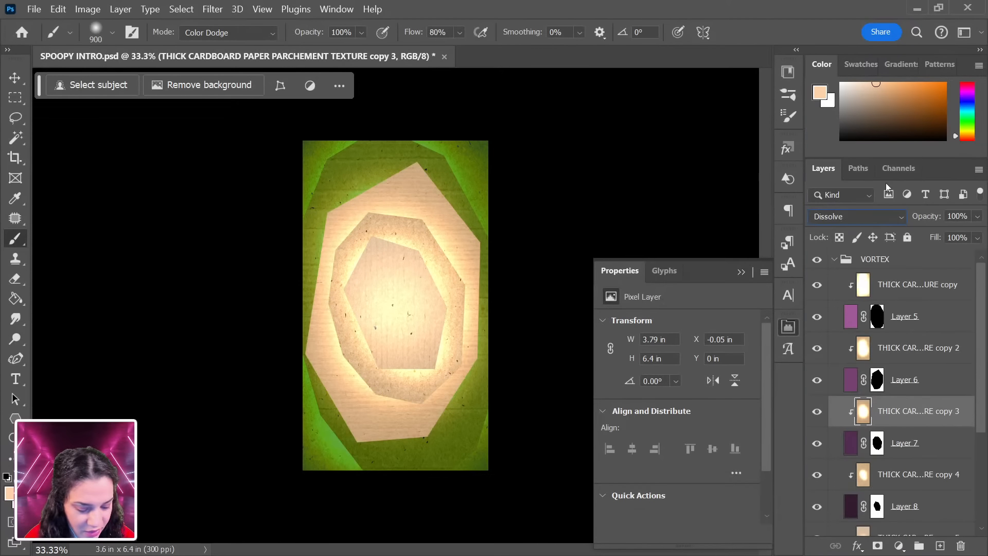
{"action": "key", "text": "Down"}
{"action": "key", "text": "Down"}
{"action": "key", "text": "Down"}
{"action": "key", "text": "Down"}
{"action": "key", "text": "Up"}
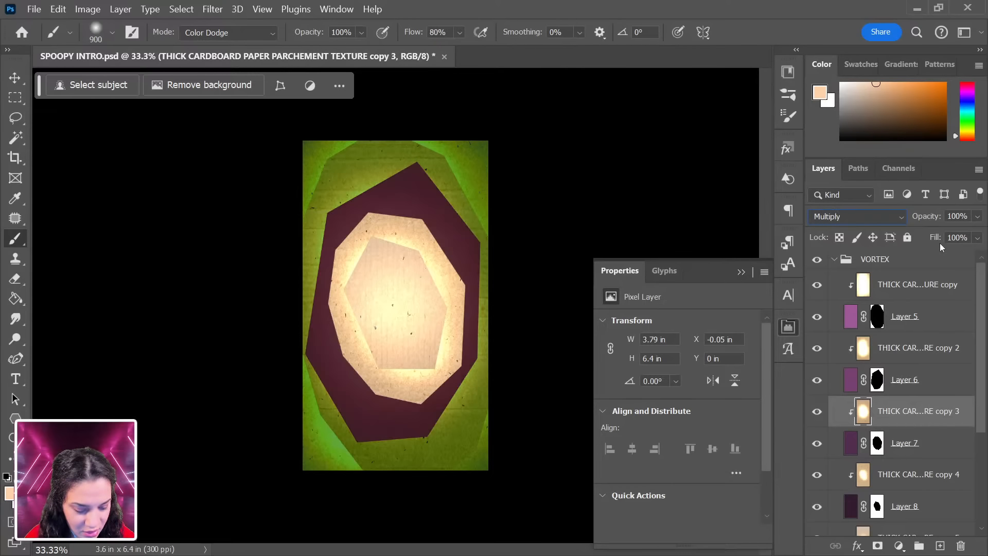
Set the blend mode of the cardboard copy above Layer 5 to Linear Burn.
{"action": "left_click", "coordinate": [864, 289]}
{"action": "left_click", "coordinate": [857, 217]}
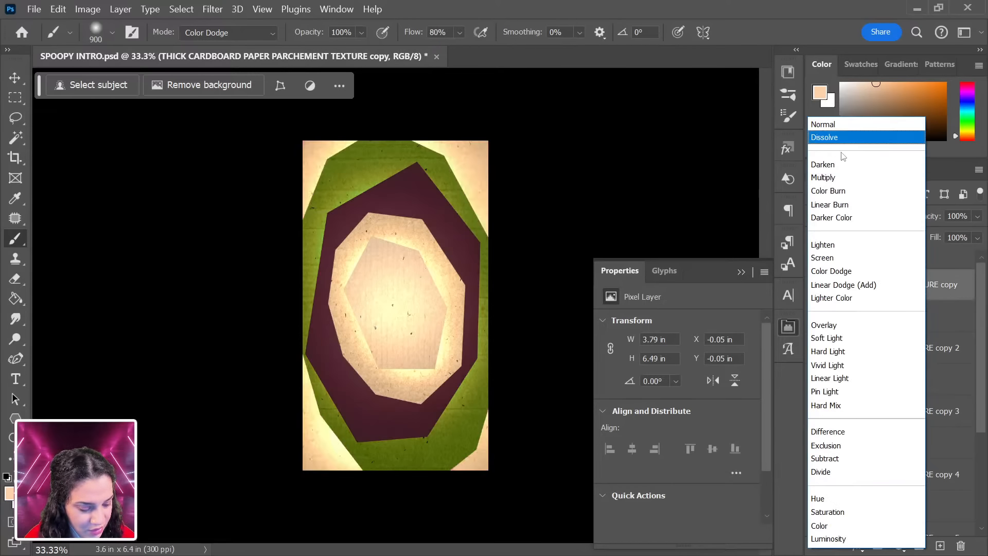
{"action": "left_click", "coordinate": [839, 166]}
{"action": "key", "text": "Down"}
{"action": "key", "text": "Down"}
{"action": "key", "text": "Down"}
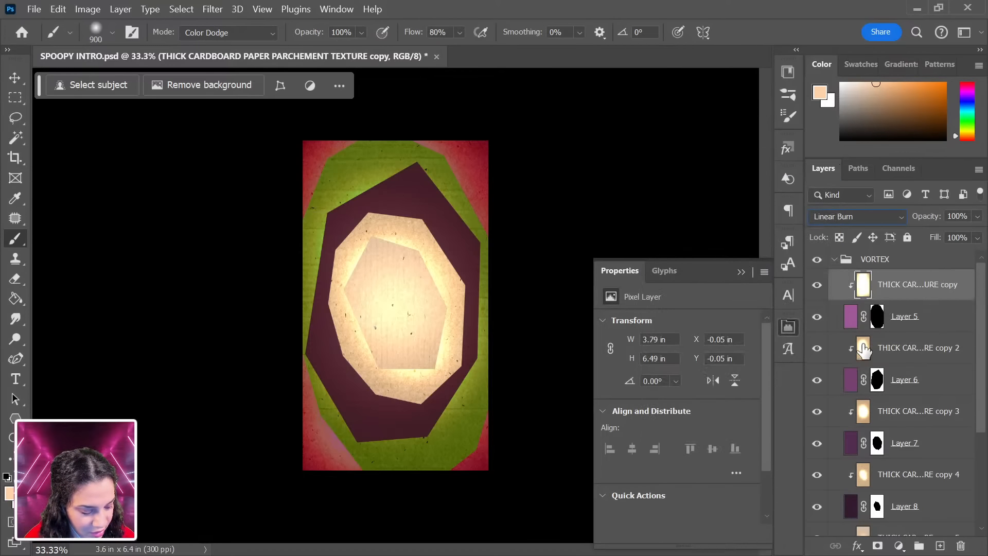
Set the cardboard copies above Layer 6 and Layer 7 to the Linear Burn blend mode.
{"action": "left_click", "coordinate": [862, 363]}
{"action": "left_click", "coordinate": [857, 217]}
{"action": "key", "text": "Escape"}
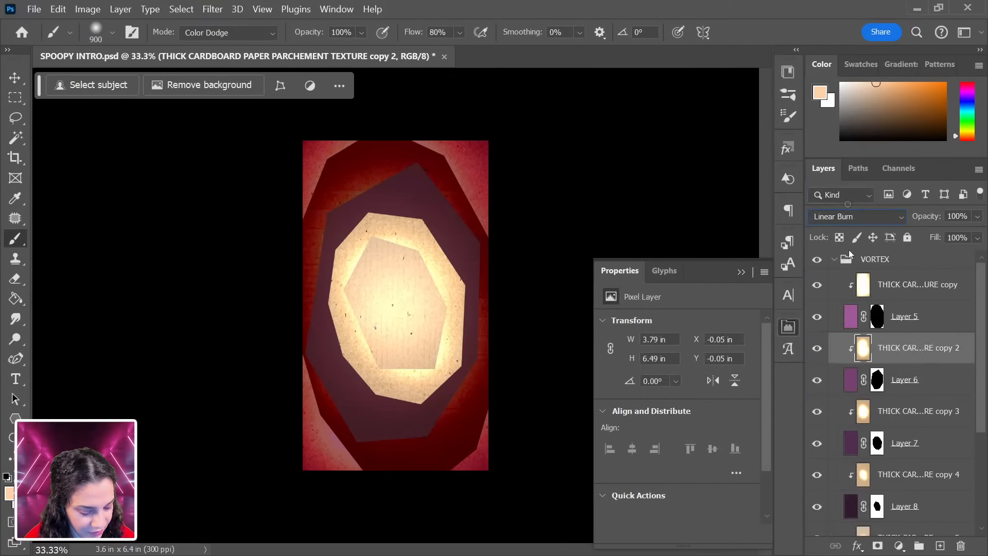
{"action": "left_click", "coordinate": [863, 412]}
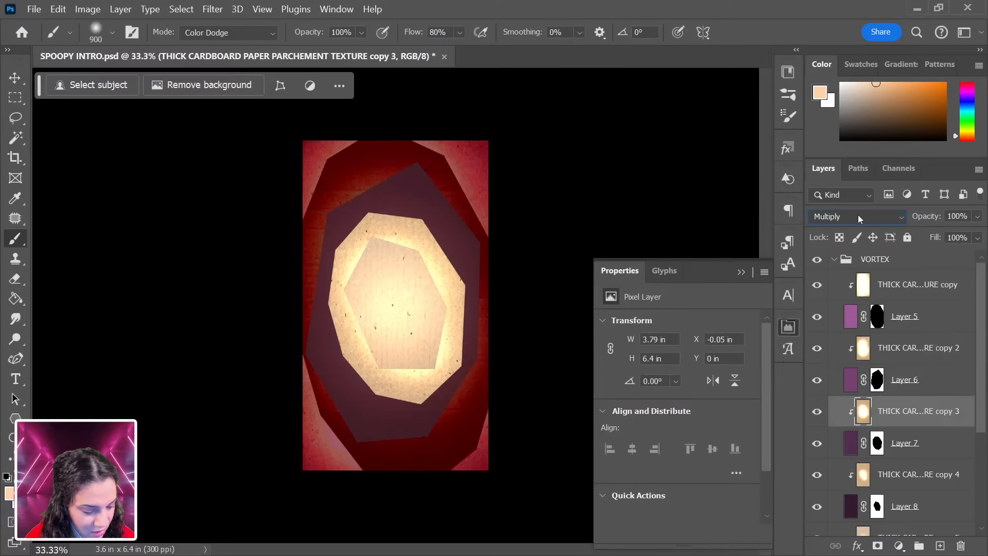
{"action": "left_click", "coordinate": [856, 216]}
{"action": "left_click", "coordinate": [844, 204]}
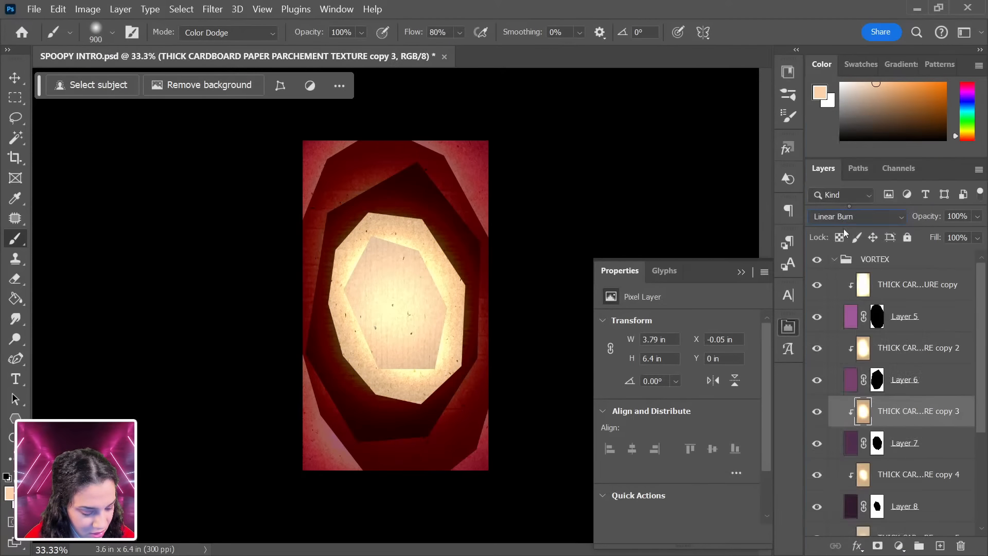
Set the cardboard copies above Layer 8 and Layer 9 to the Linear Burn blend mode.
{"action": "left_click", "coordinate": [868, 480]}
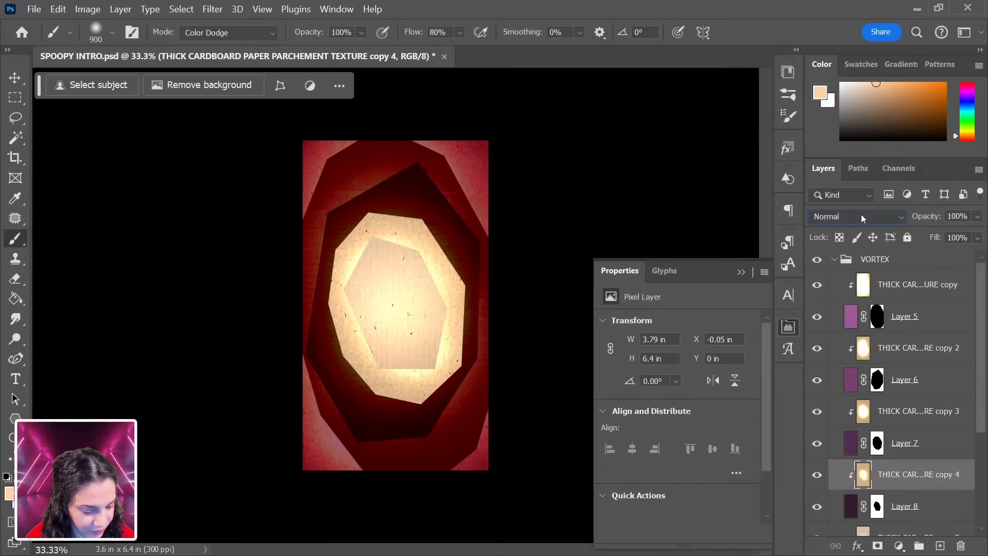
{"action": "left_click", "coordinate": [857, 217]}
{"action": "left_click", "coordinate": [854, 205]}
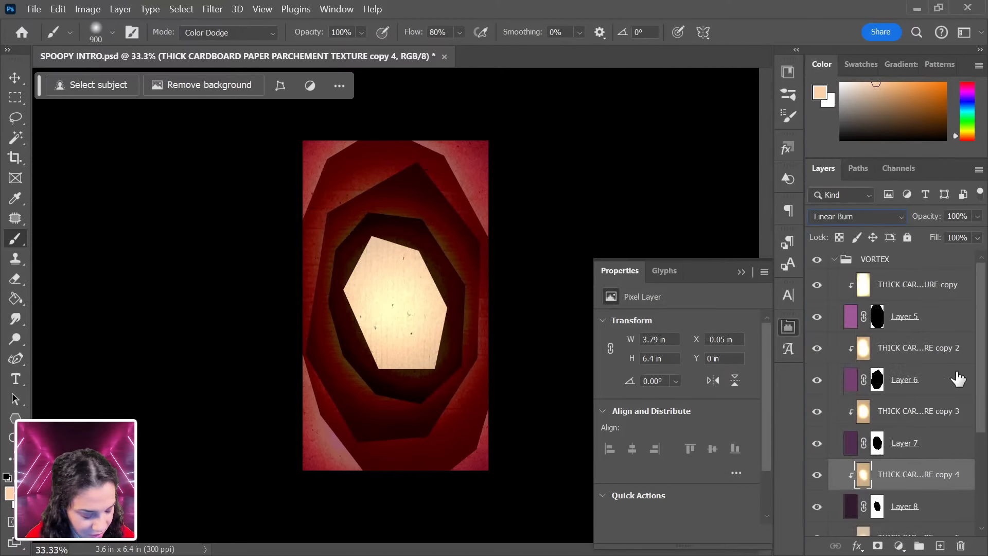
{"action": "scroll", "coordinate": [921, 486], "scroll_direction": "down", "scroll_amount": 2}
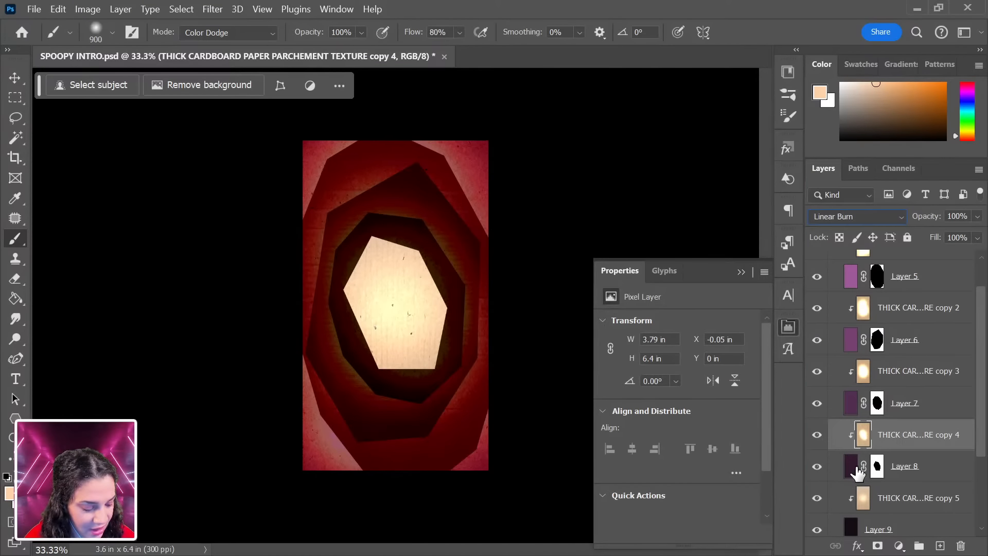
{"action": "left_click", "coordinate": [855, 465]}
{"action": "left_click", "coordinate": [864, 501]}
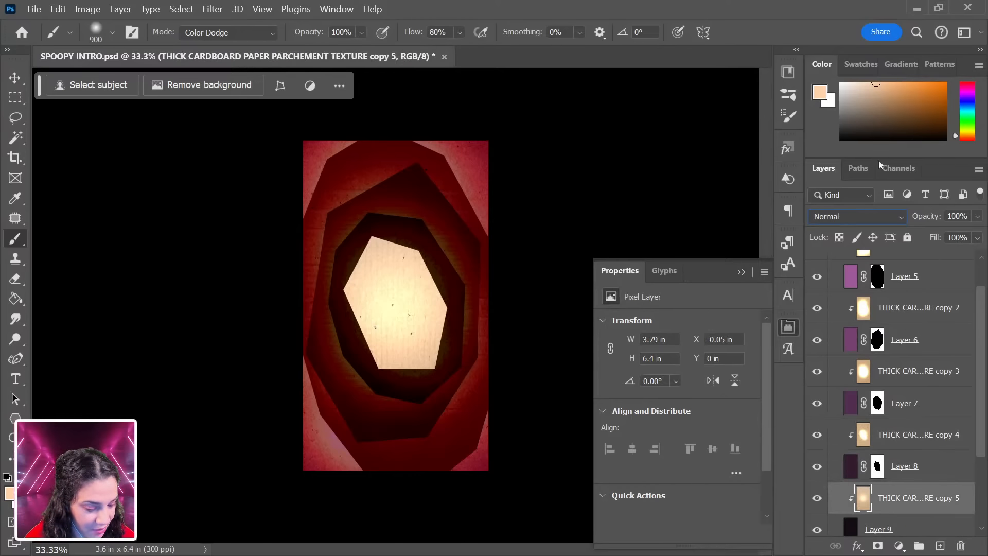
{"action": "left_click", "coordinate": [856, 216]}
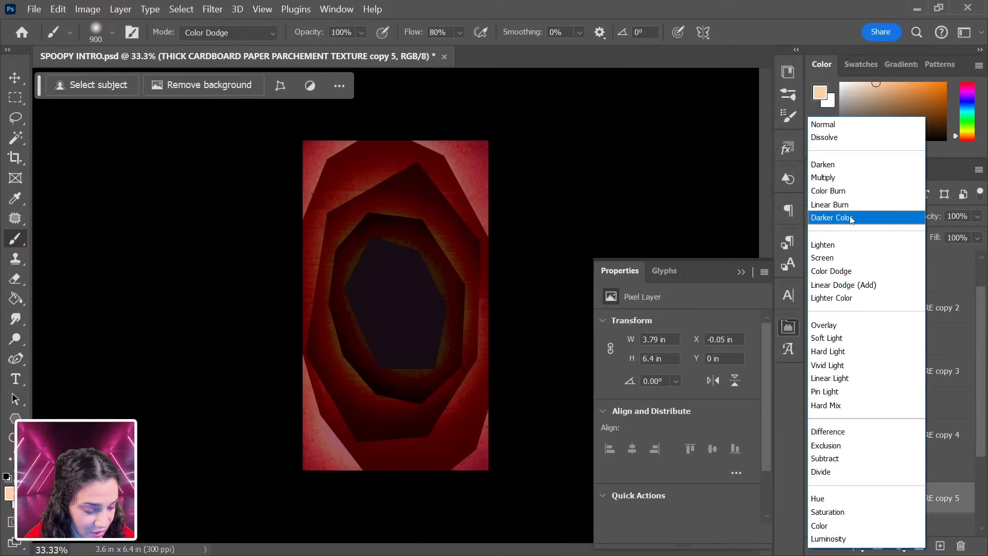
{"action": "left_click", "coordinate": [852, 204]}
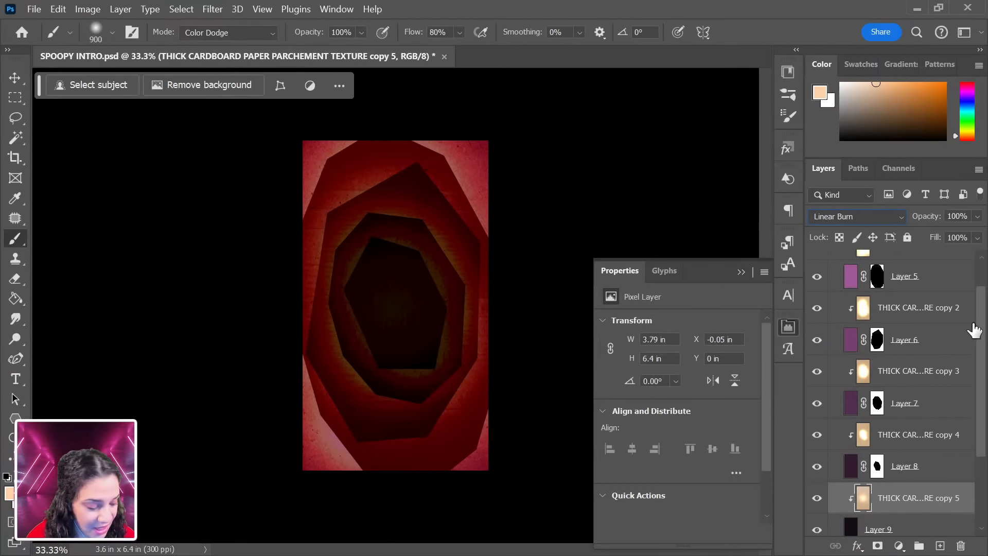
Add a new layer above the topmost cardboard copy in the VORTEX group and fill it with a muted purple.
{"action": "scroll", "coordinate": [974, 329], "scroll_direction": "up", "scroll_amount": 2}
{"action": "left_click", "coordinate": [942, 291]}
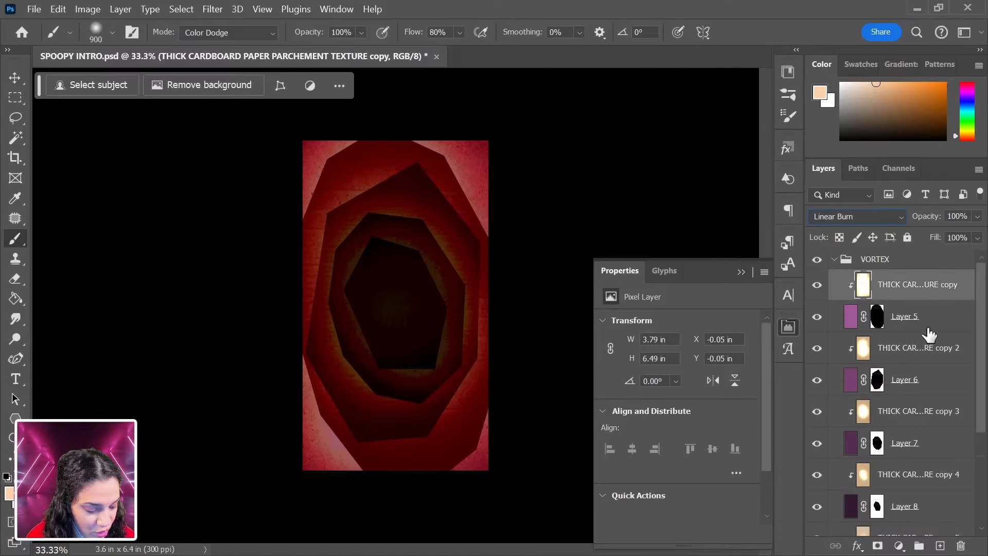
{"action": "key", "text": "ctrl+shift+alt+n"}
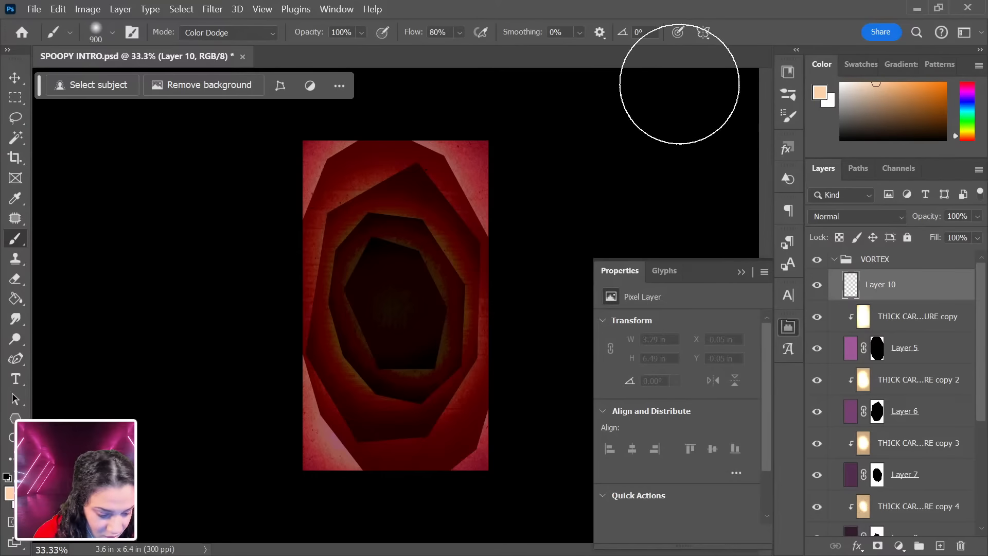
{"action": "left_click", "coordinate": [15, 299]}
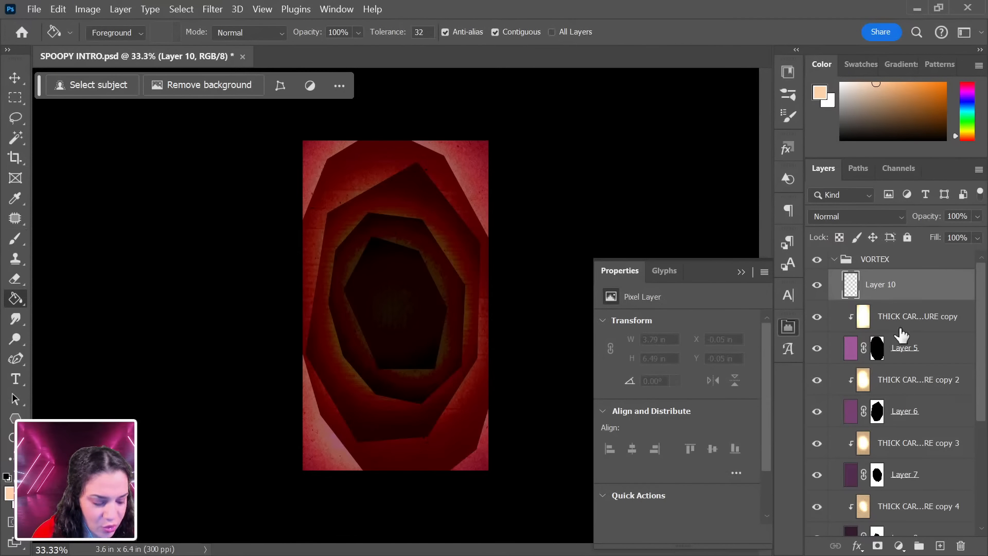
{"action": "left_click", "coordinate": [968, 94]}
{"action": "left_click_drag", "start_coordinate": [908, 106], "coordinate": [877, 115]}
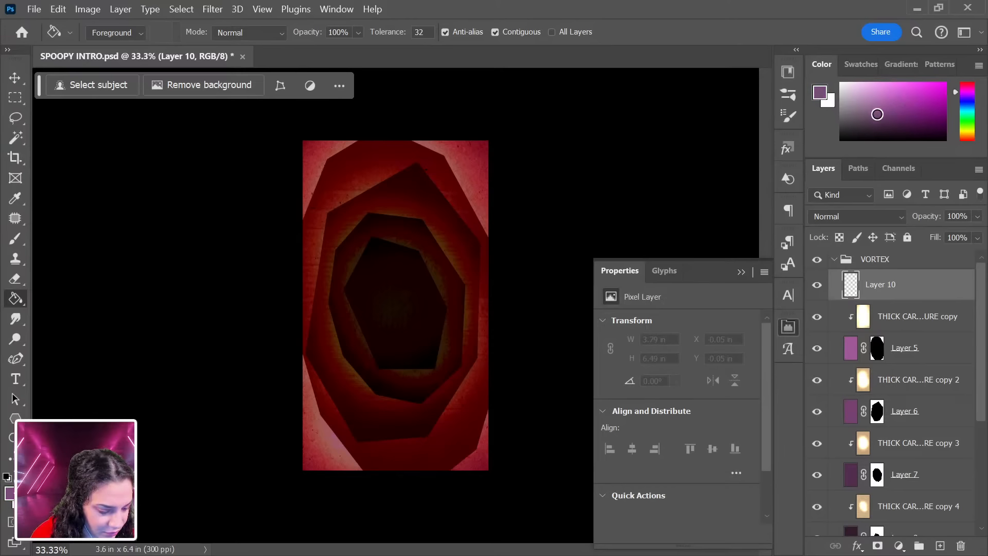
Clip the purple-filled layer at the top of the VORTEX group to the layers below and set its blend mode to Color.
{"action": "right_click", "coordinate": [895, 291]}
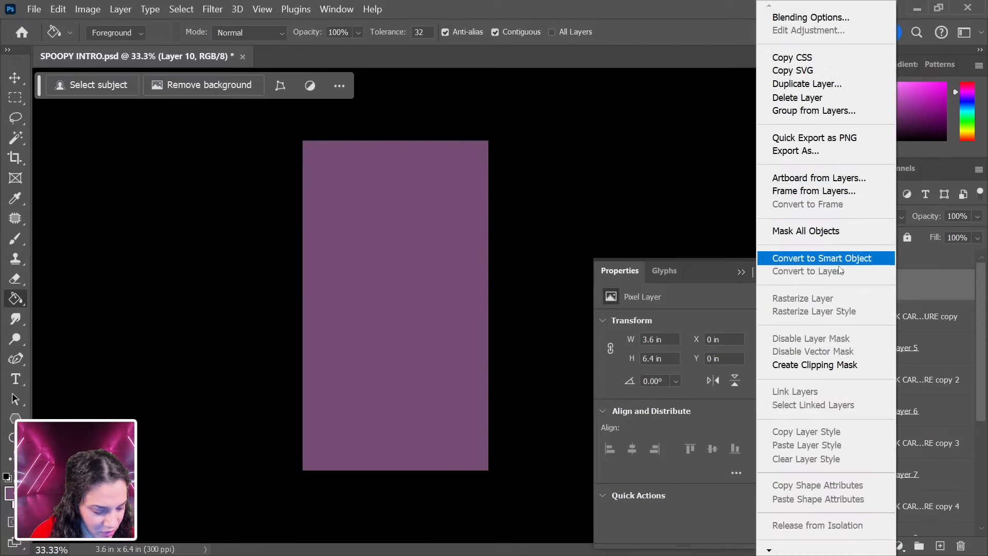
{"action": "left_click", "coordinate": [843, 365]}
{"action": "left_click", "coordinate": [864, 217]}
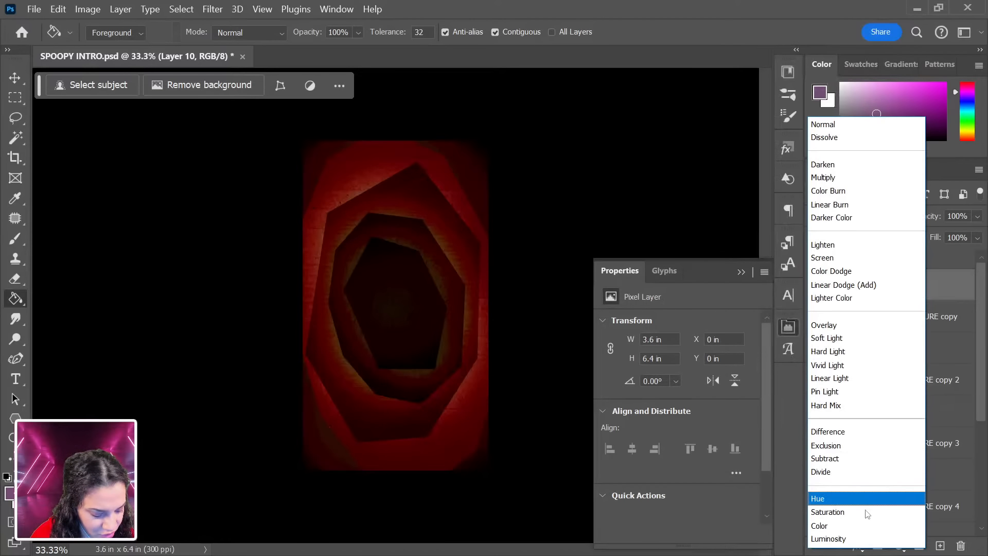
{"action": "left_click", "coordinate": [858, 525]}
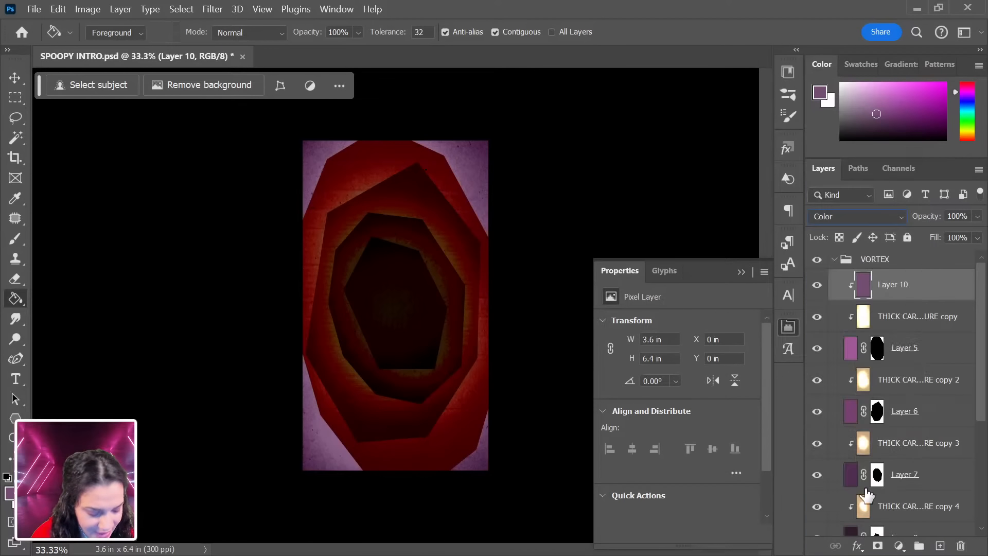
Add a clipped layer above the cardboard copy over Layer 6, fill it with the muted purple and set it to Color blending.
{"action": "left_click", "coordinate": [887, 391]}
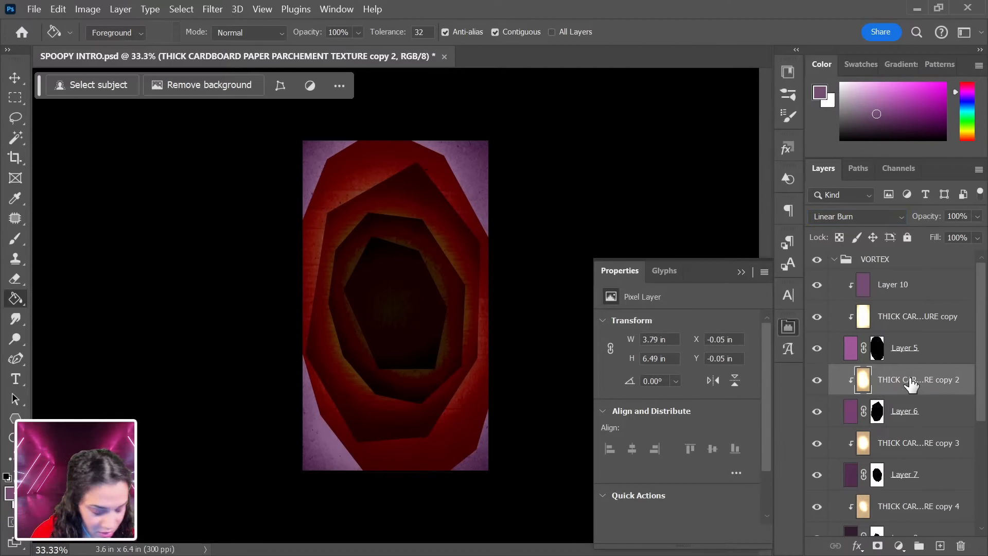
{"action": "key", "text": "ctrl+shift+alt+n"}
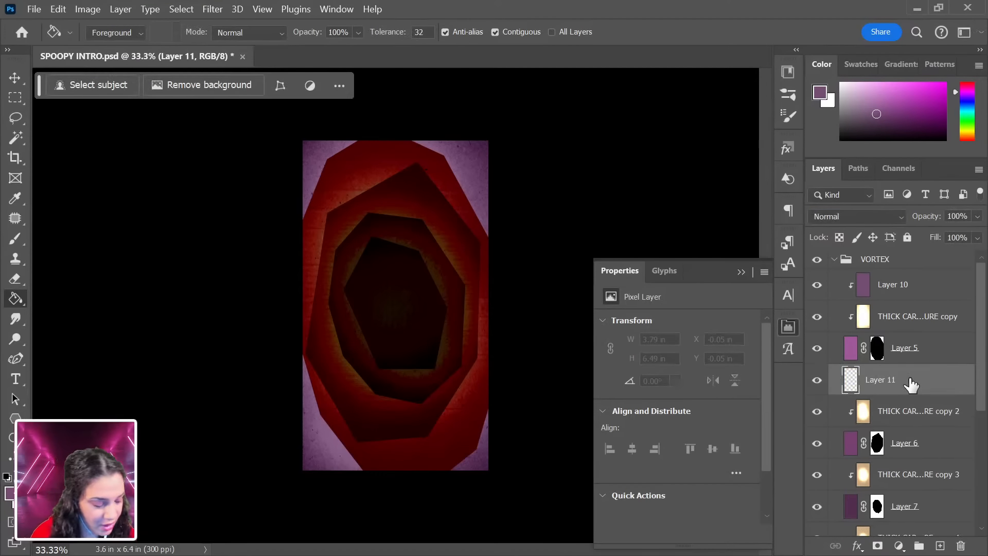
{"action": "right_click", "coordinate": [909, 380]}
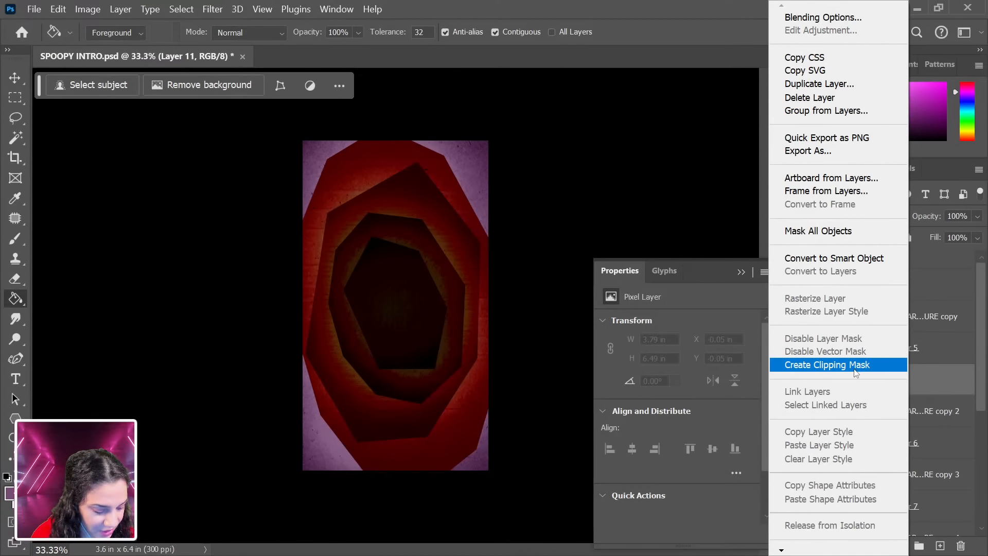
{"action": "left_click", "coordinate": [856, 373]}
{"action": "left_click", "coordinate": [439, 318]}
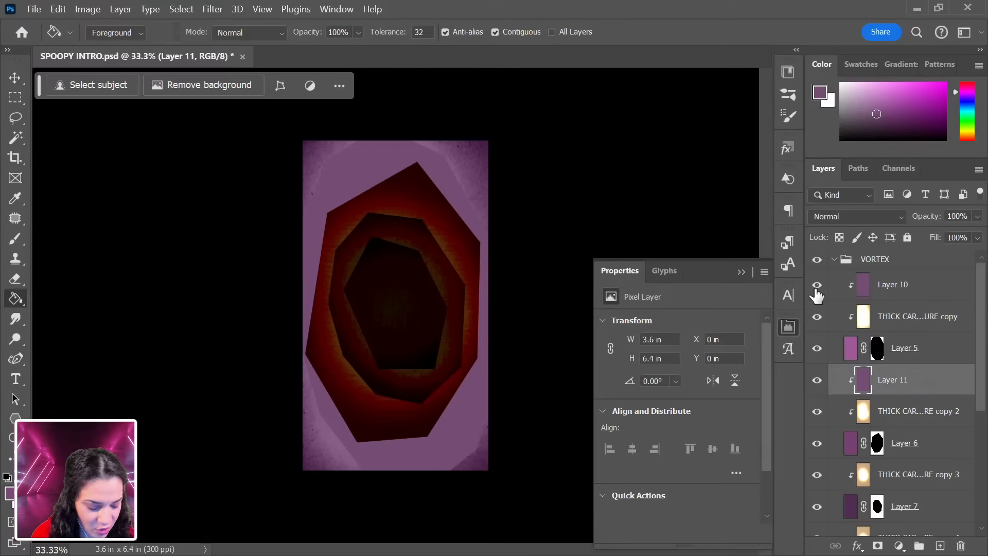
{"action": "left_click", "coordinate": [858, 216]}
{"action": "left_click", "coordinate": [848, 523]}
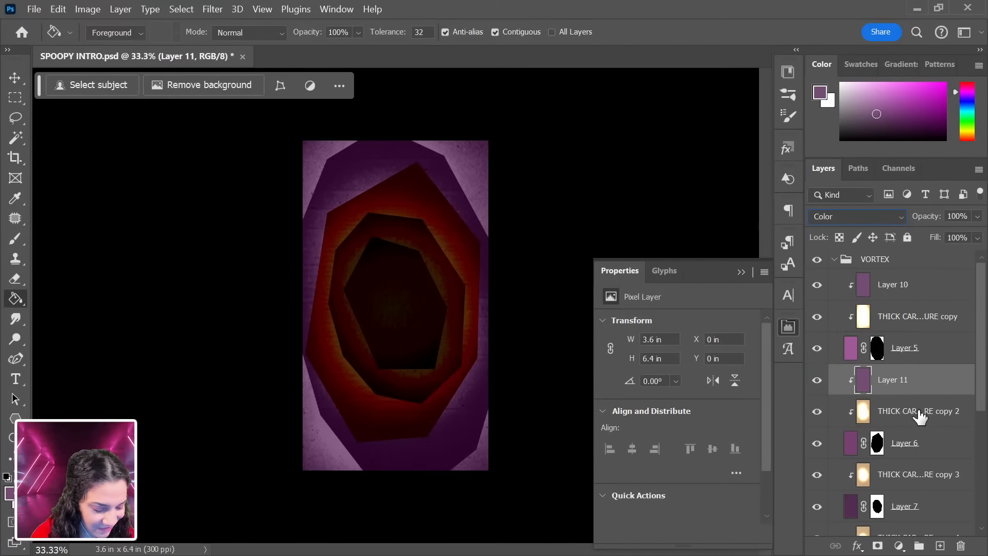
Add a layer above the cardboard copy over Layer 7, clip it, set its blend mode to Color and fill it with the purple.
{"action": "left_click", "coordinate": [933, 446]}
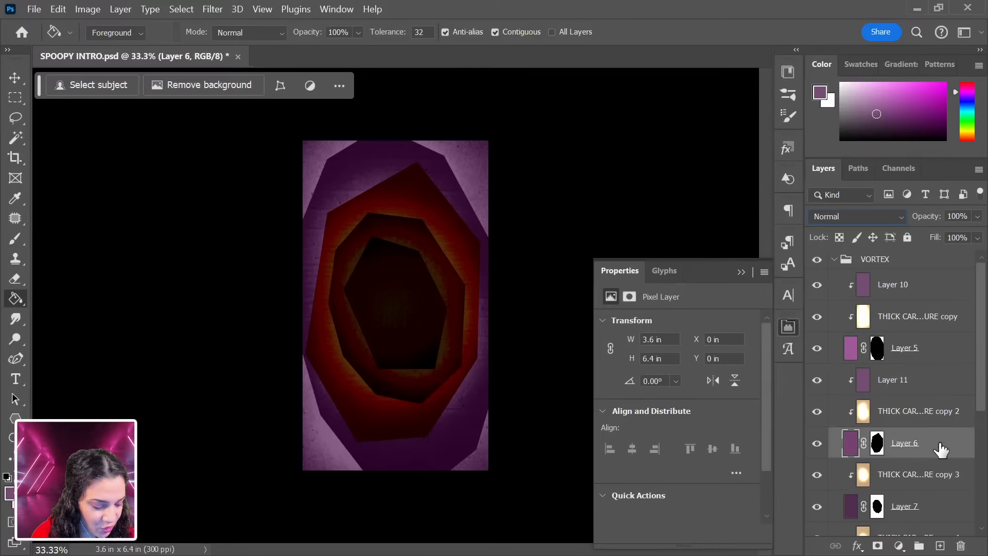
{"action": "left_click", "coordinate": [918, 470]}
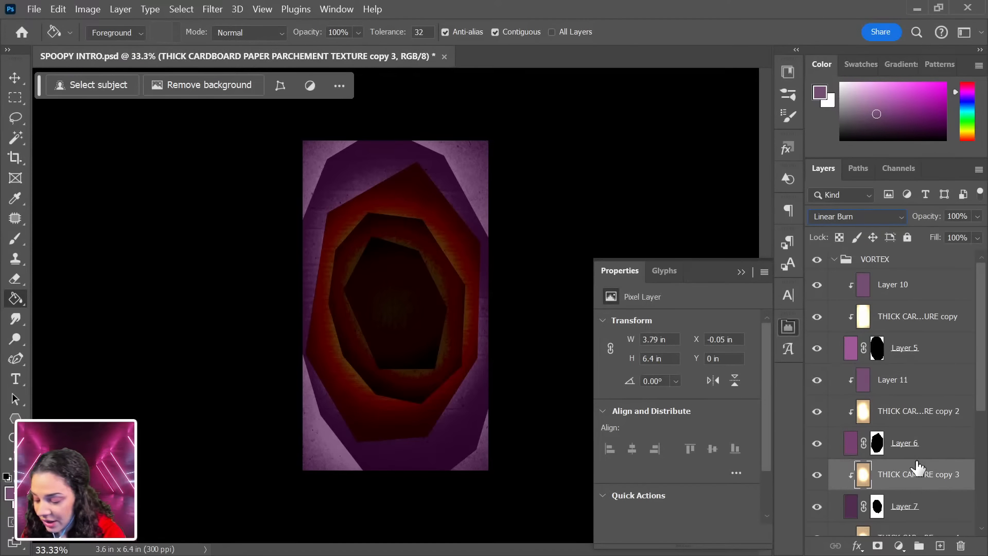
{"action": "key", "text": "ctrl+shift+alt+n"}
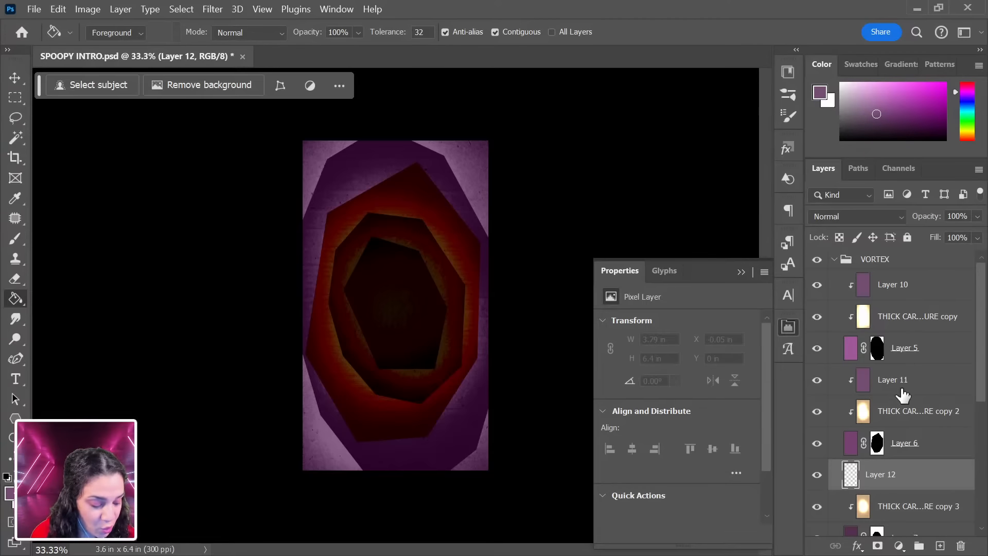
{"action": "right_click", "coordinate": [905, 480]}
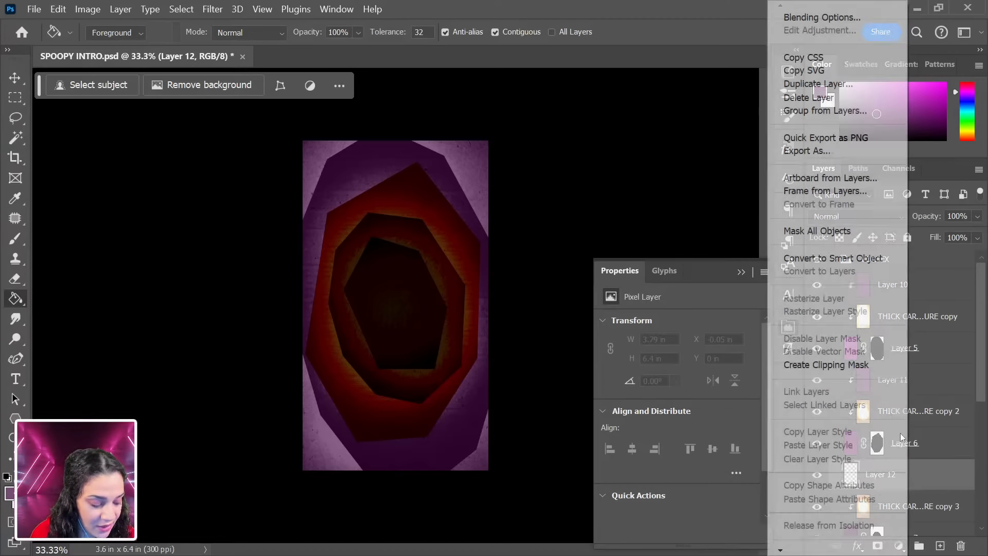
{"action": "left_click", "coordinate": [823, 365]}
{"action": "left_click", "coordinate": [823, 216]}
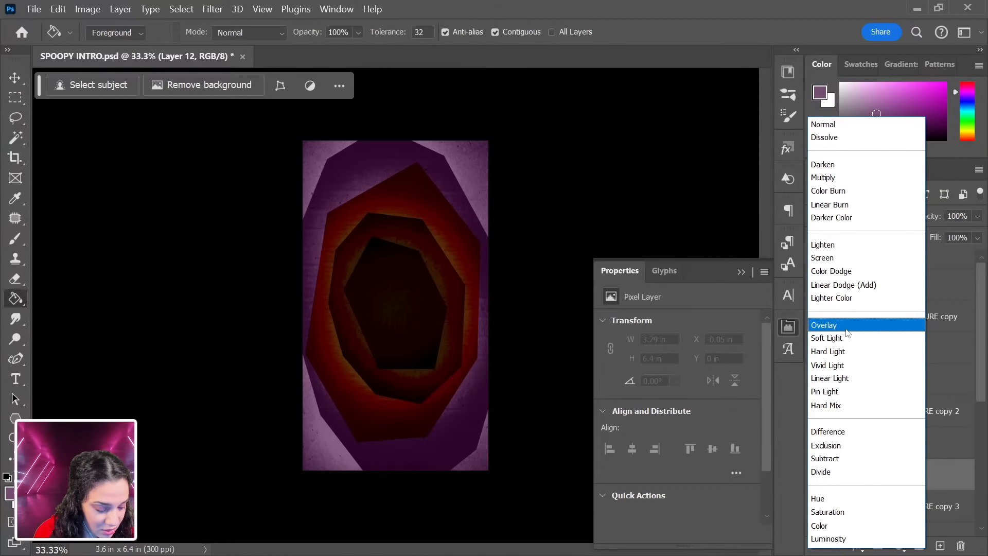
{"action": "left_click", "coordinate": [864, 526]}
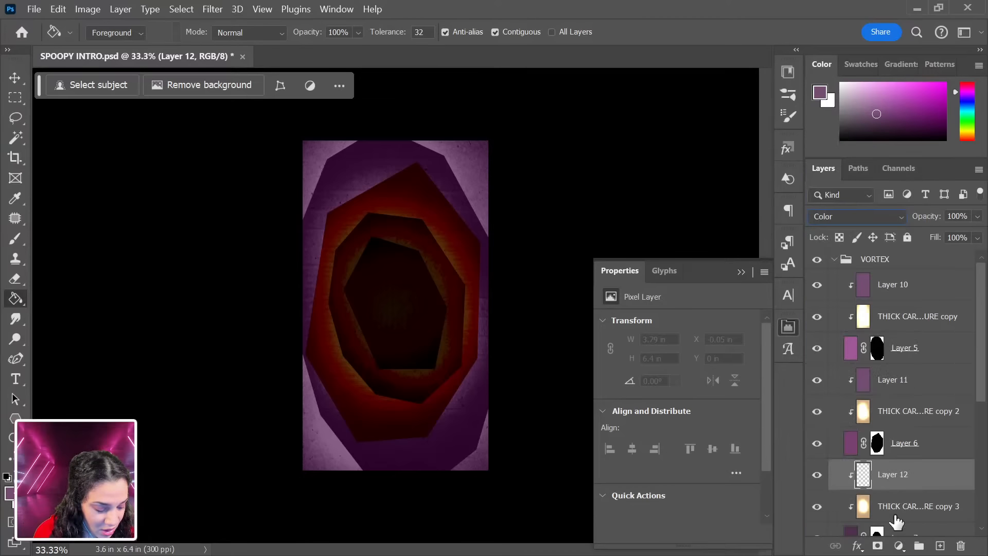
{"action": "left_click", "coordinate": [458, 370]}
Tint the cardboard copy over Layer 8 with a new clipped layer filled with the purple and blended in Color mode.
{"action": "scroll", "coordinate": [915, 458], "scroll_direction": "down", "scroll_amount": 4}
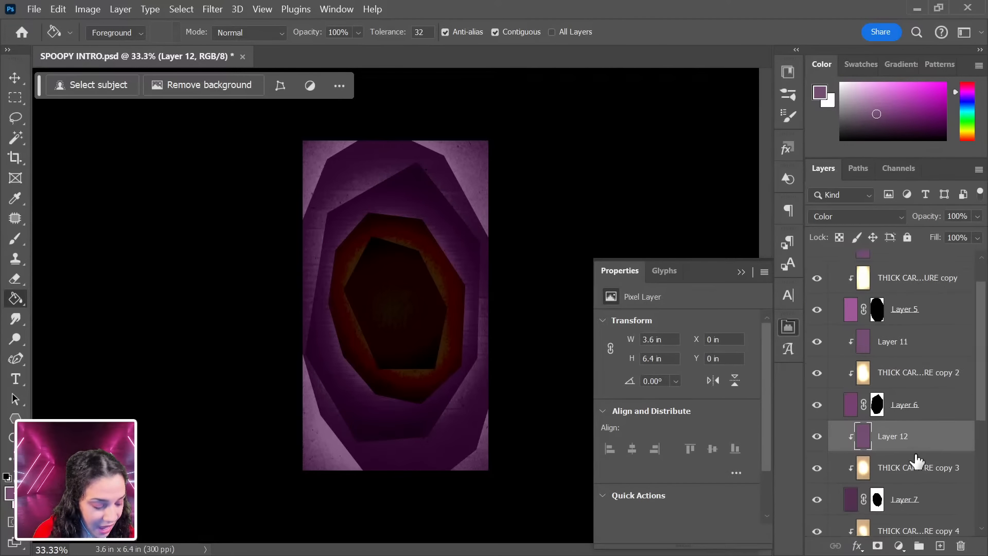
{"action": "left_click", "coordinate": [894, 420]}
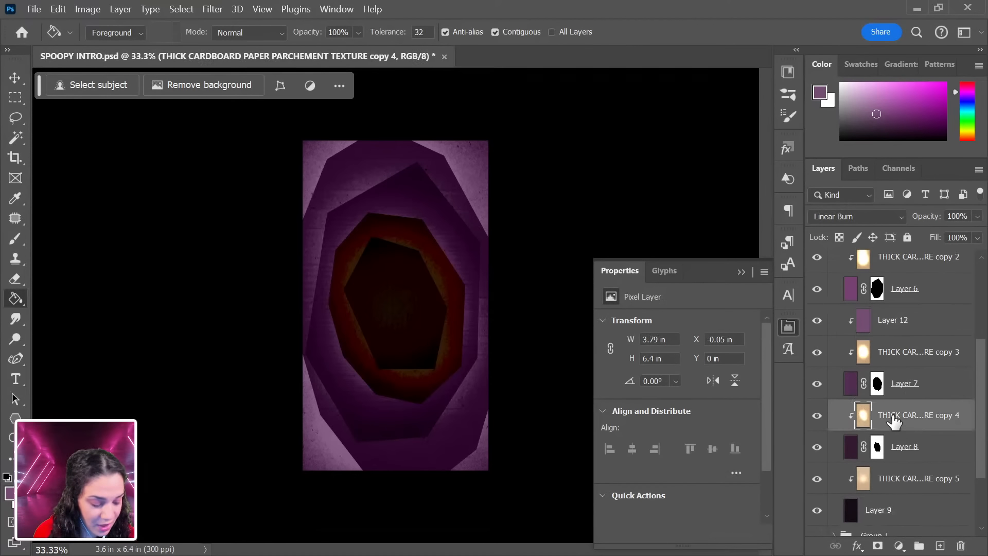
{"action": "key", "text": "ctrl+shift+alt+n"}
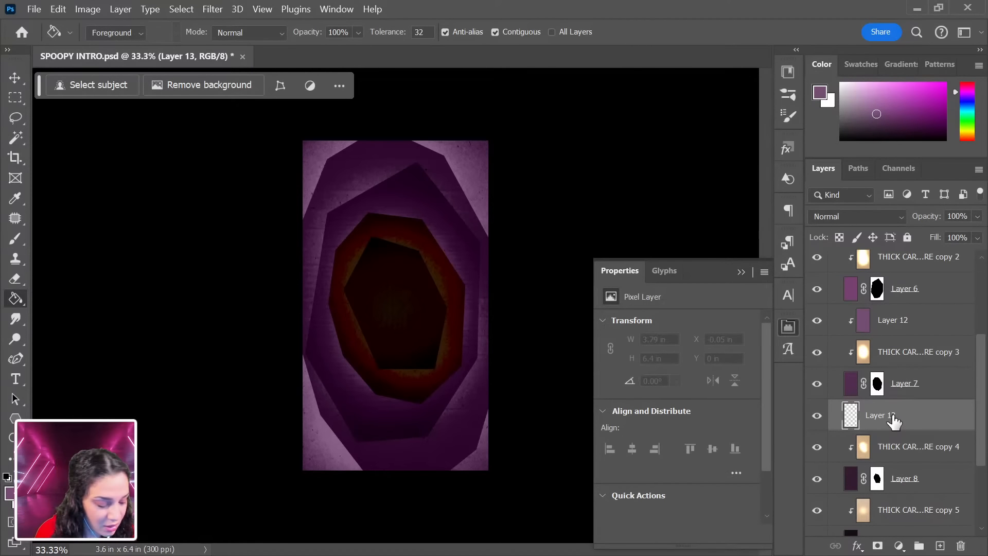
{"action": "right_click", "coordinate": [894, 421]}
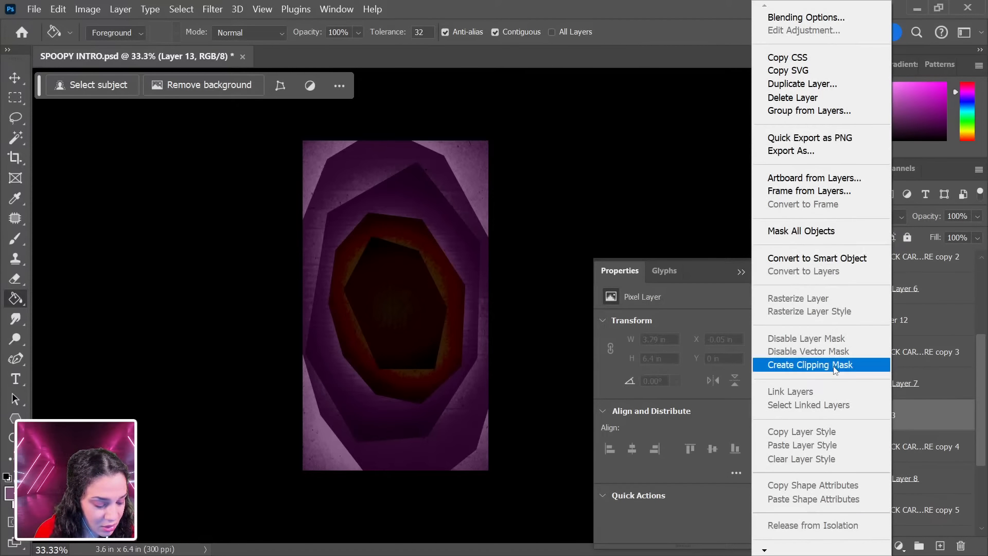
{"action": "left_click", "coordinate": [810, 364]}
{"action": "left_click", "coordinate": [380, 294]}
{"action": "left_click", "coordinate": [837, 216]}
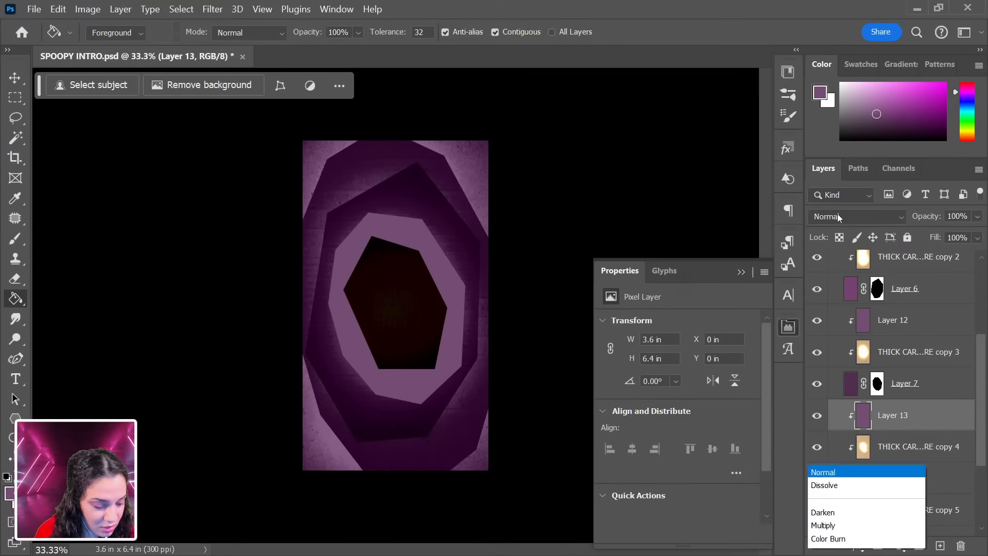
{"action": "left_click", "coordinate": [858, 526]}
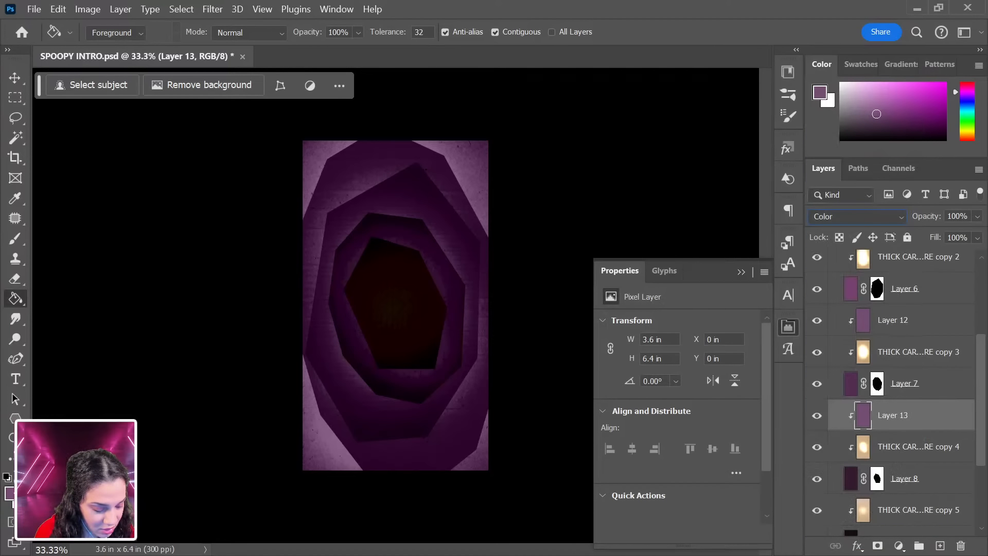
Tint the cardboard copy over Layer 9 with a new clipped purple fill layer set to the Color blend mode.
{"action": "scroll", "coordinate": [880, 419], "scroll_direction": "down", "scroll_amount": 3}
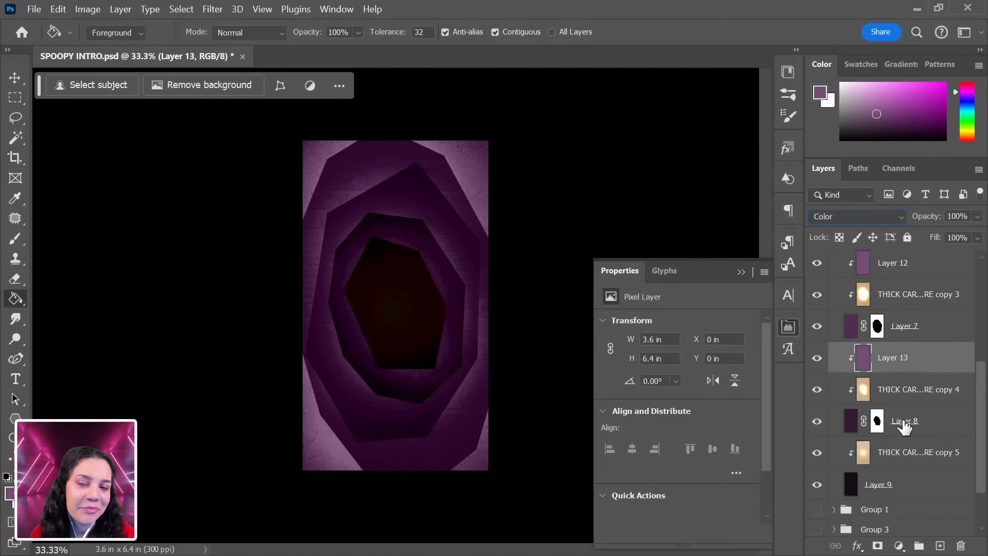
{"action": "left_click", "coordinate": [904, 418]}
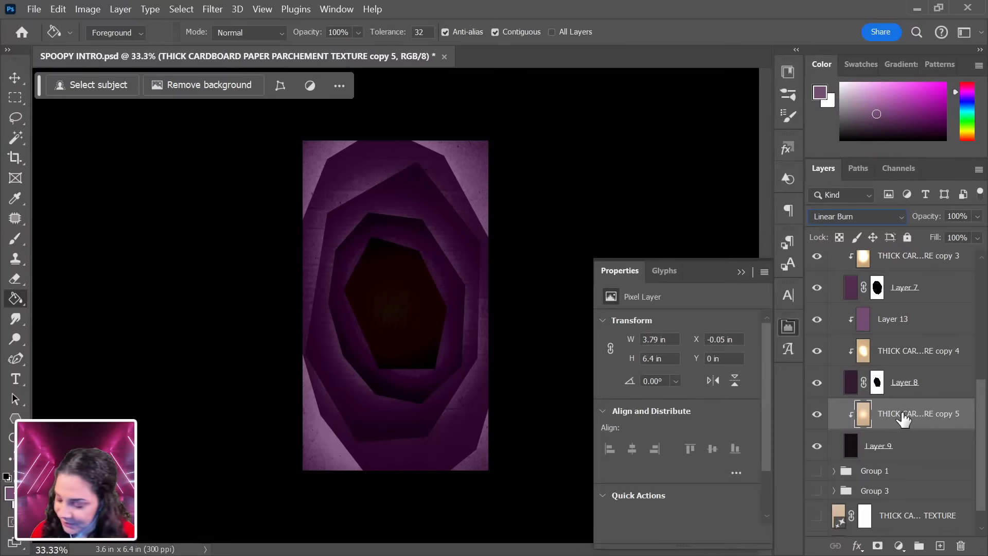
{"action": "key", "text": "ctrl+shift+alt+n"}
{"action": "right_click", "coordinate": [901, 413]}
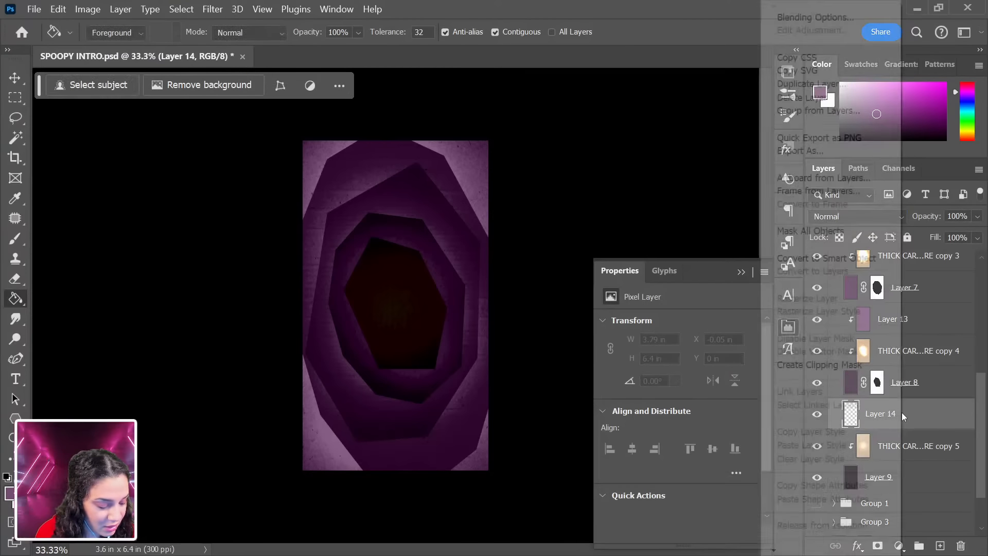
{"action": "left_click", "coordinate": [843, 375]}
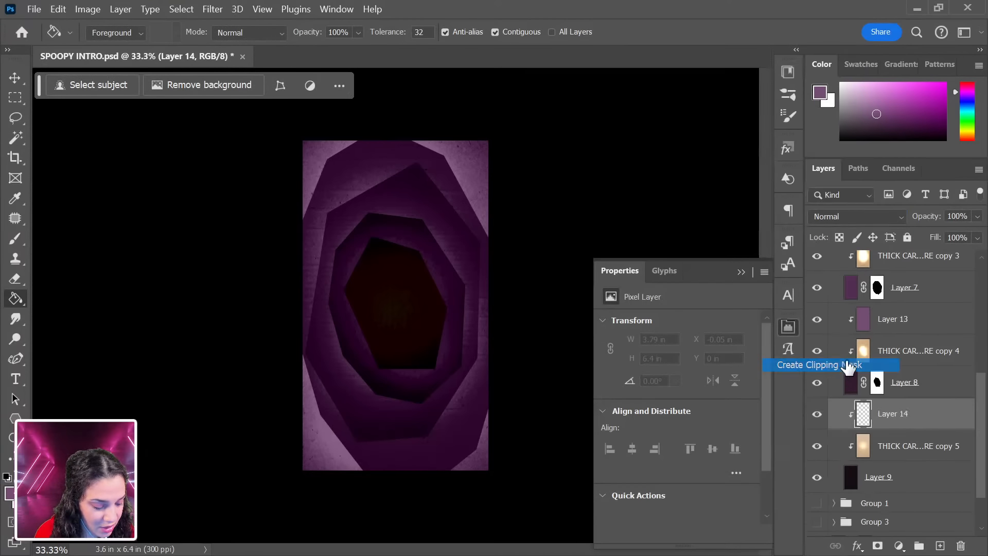
{"action": "left_click", "coordinate": [399, 328]}
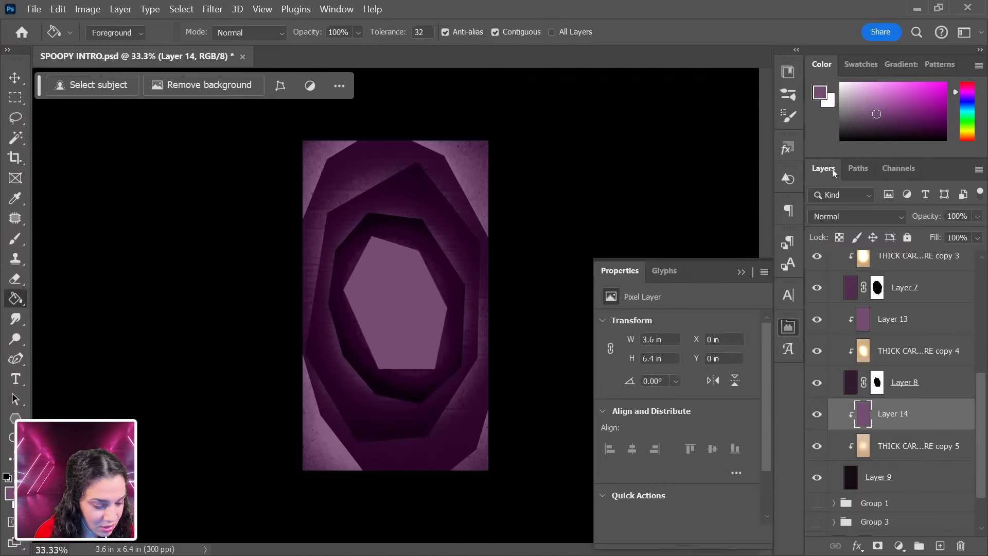
{"action": "left_click", "coordinate": [834, 220]}
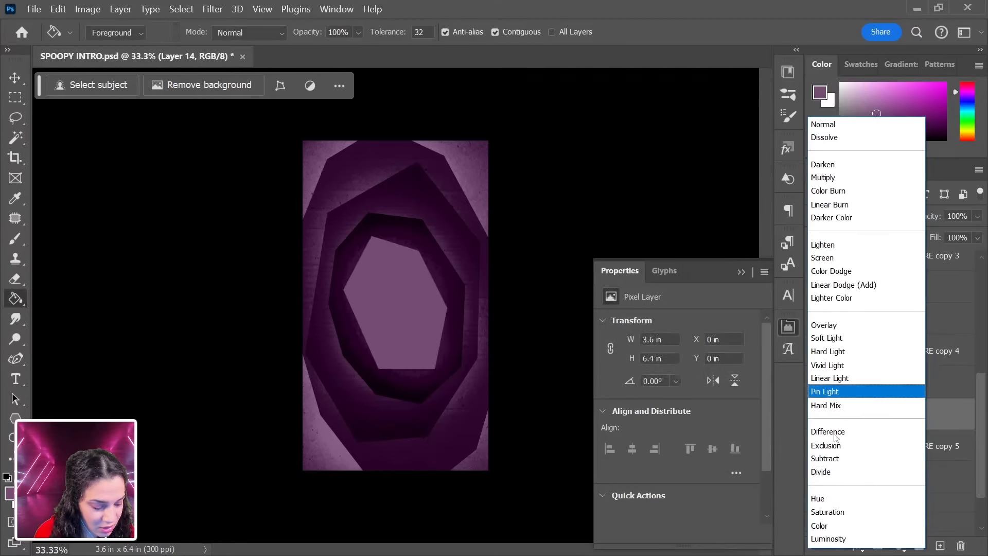
{"action": "left_click", "coordinate": [843, 526]}
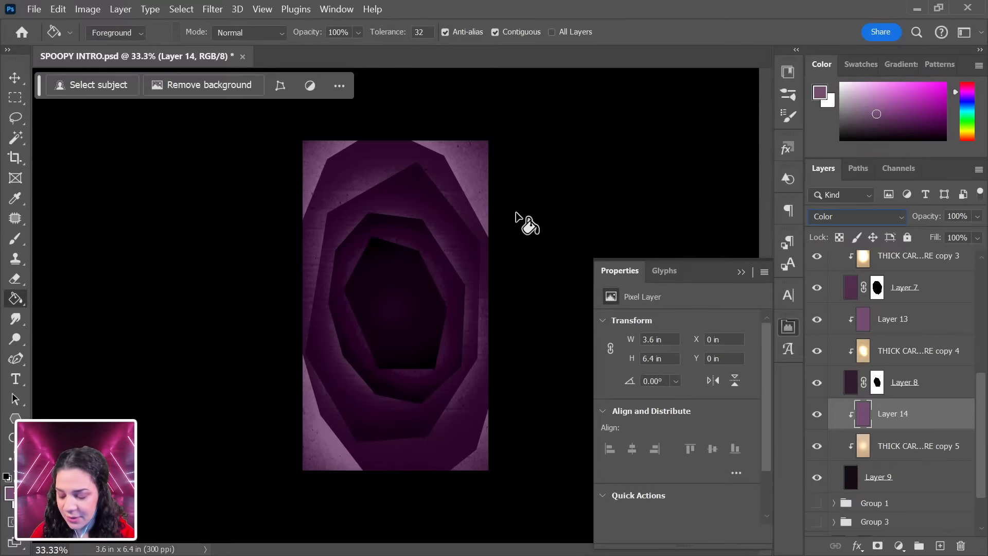
Merge Layer 9 with its clipped cardboard texture and purple tint Layer 14 into one layer.
{"action": "key", "text": "ctrl+plus"}
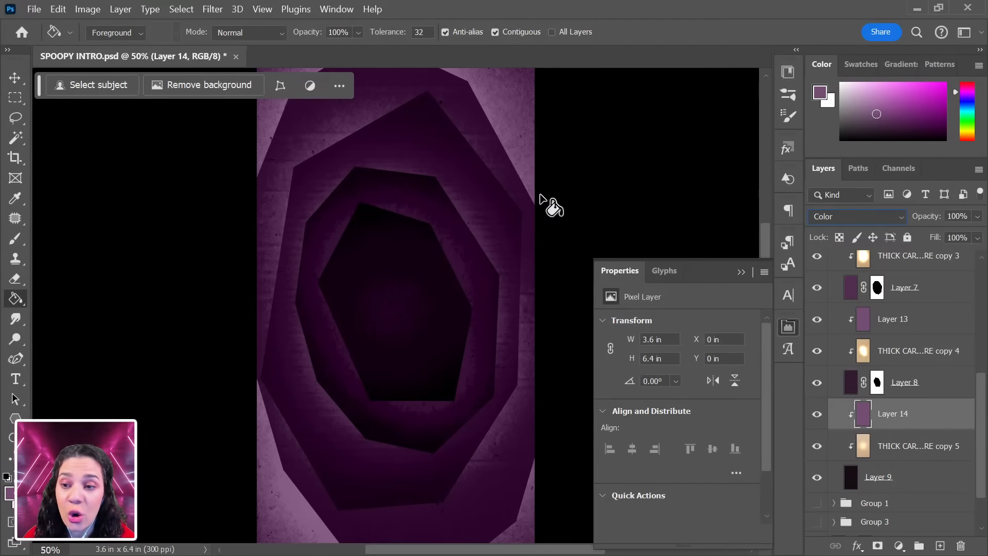
{"action": "key", "text": "ctrl+minus"}
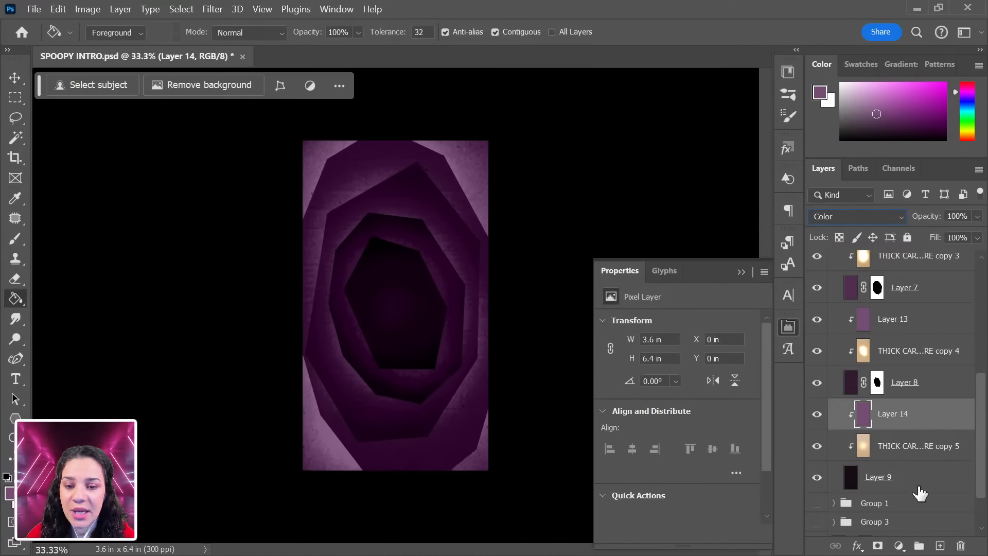
{"action": "left_click", "coordinate": [921, 477], "text": "shift"}
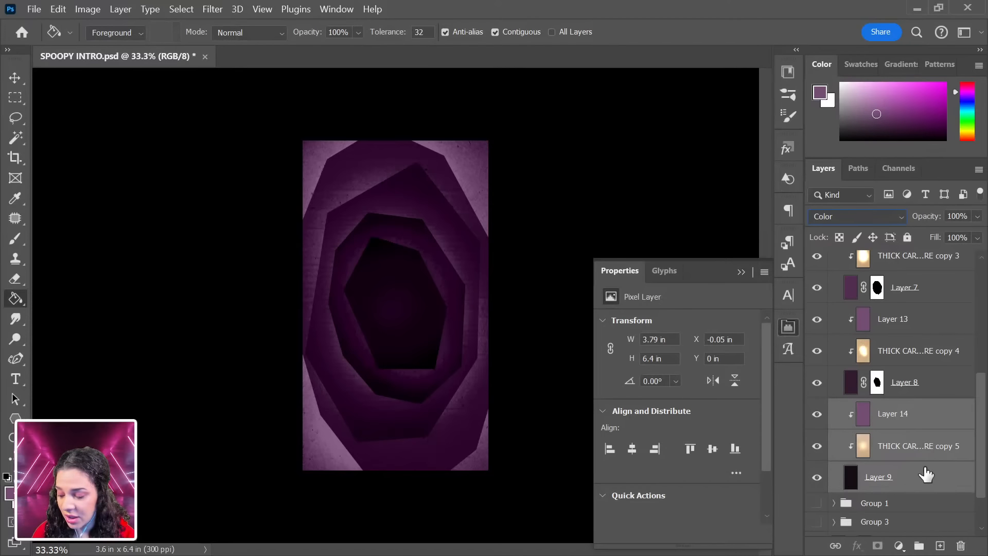
{"action": "key", "text": "ctrl+e"}
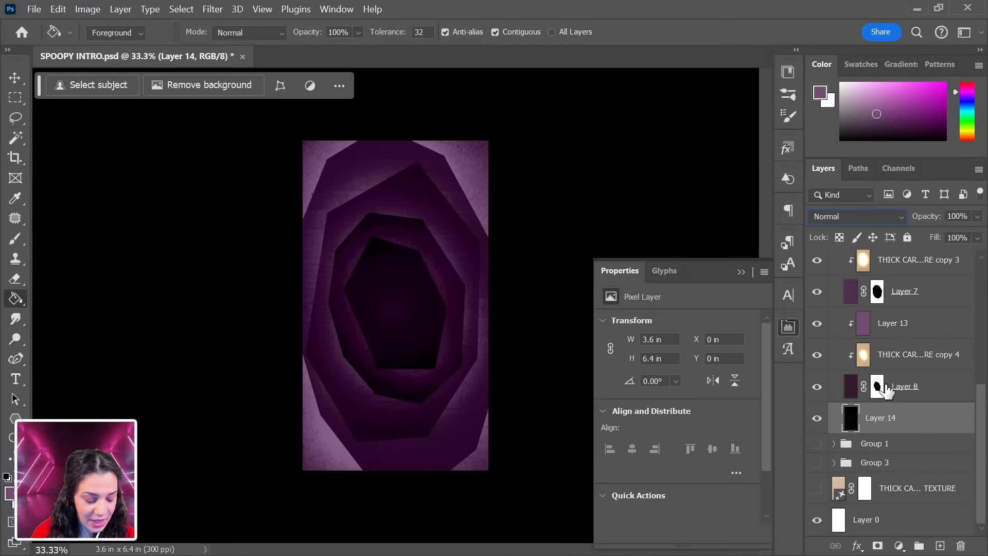
Merge Layer 8 and Layer 7 each with their own clipped cardboard texture and purple tint layer.
{"action": "left_click", "coordinate": [916, 391]}
{"action": "left_click", "coordinate": [914, 334], "text": "shift"}
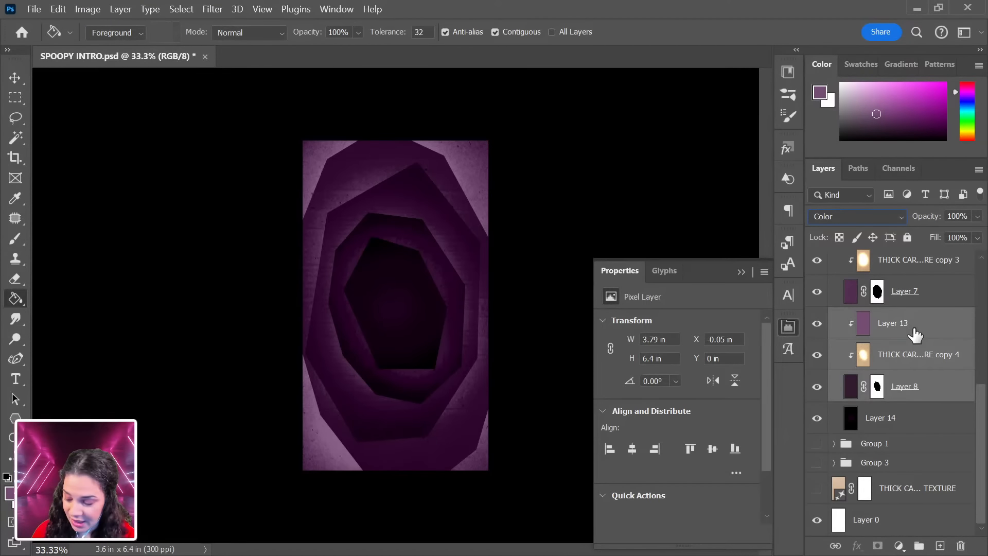
{"action": "key", "text": "ctrl+e"}
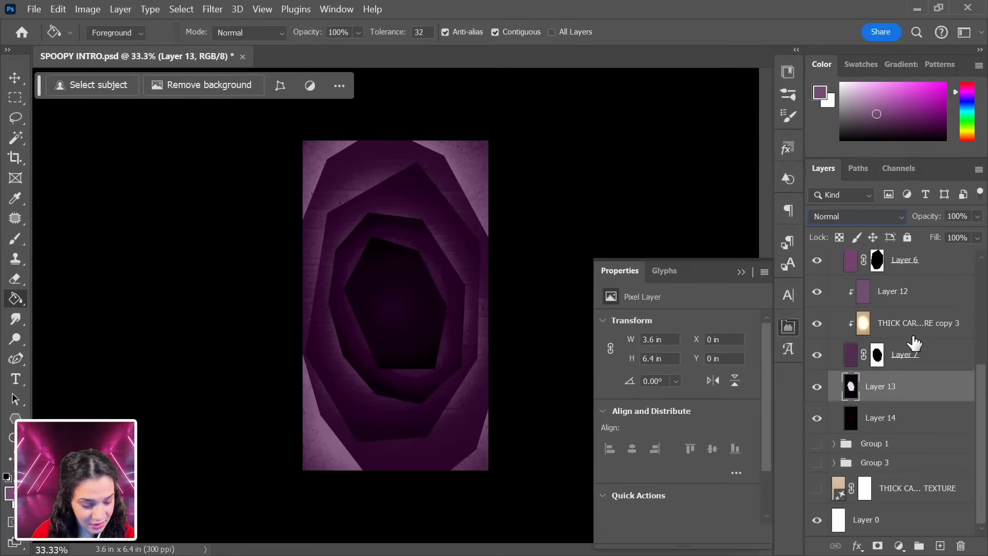
{"action": "left_click", "coordinate": [903, 360]}
{"action": "left_click", "coordinate": [894, 291], "text": "shift"}
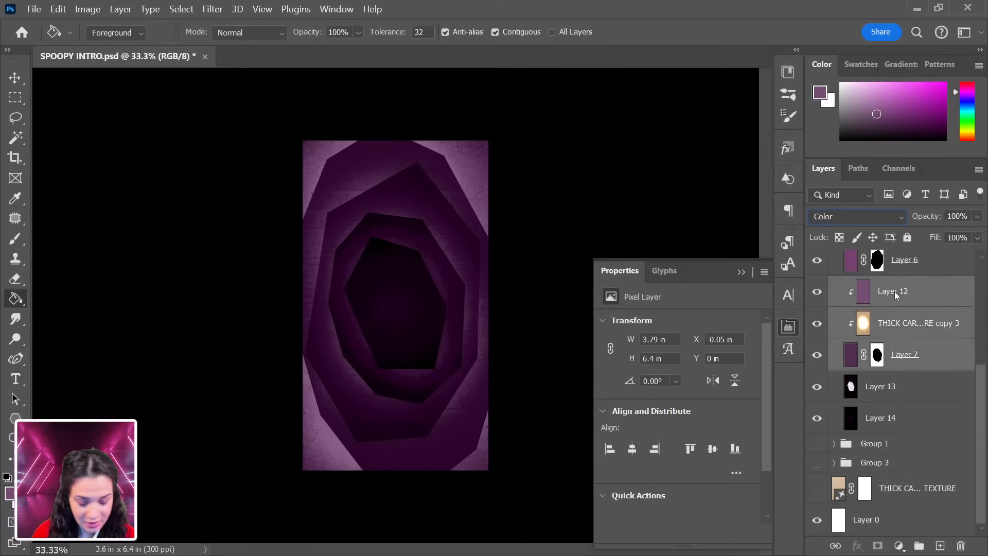
{"action": "key", "text": "ctrl+e"}
Merge Layer 6 with its clipped cardboard texture and purple tint Layer 11 into one layer.
{"action": "left_click", "coordinate": [911, 328]}
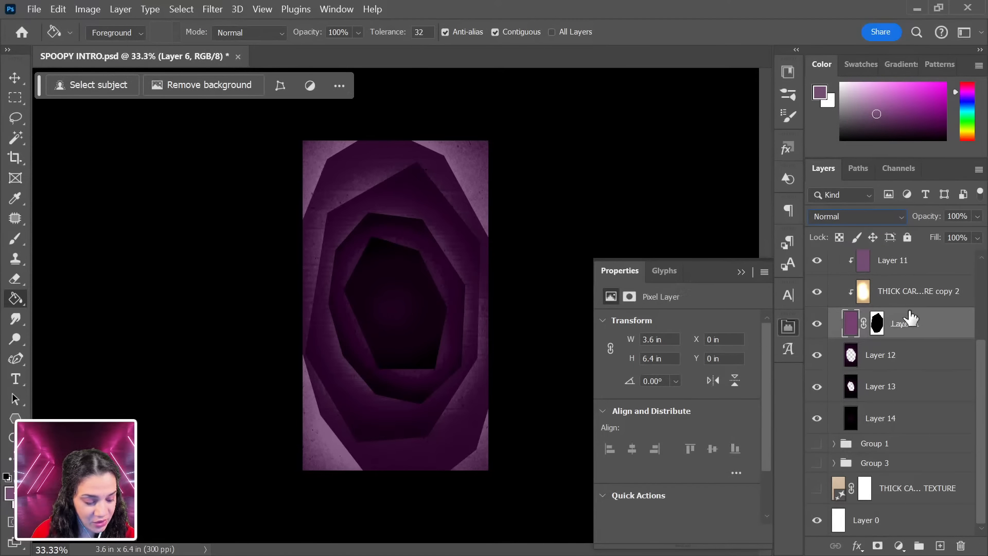
{"action": "left_click", "coordinate": [910, 265], "text": "shift"}
{"action": "key", "text": "ctrl+g"}
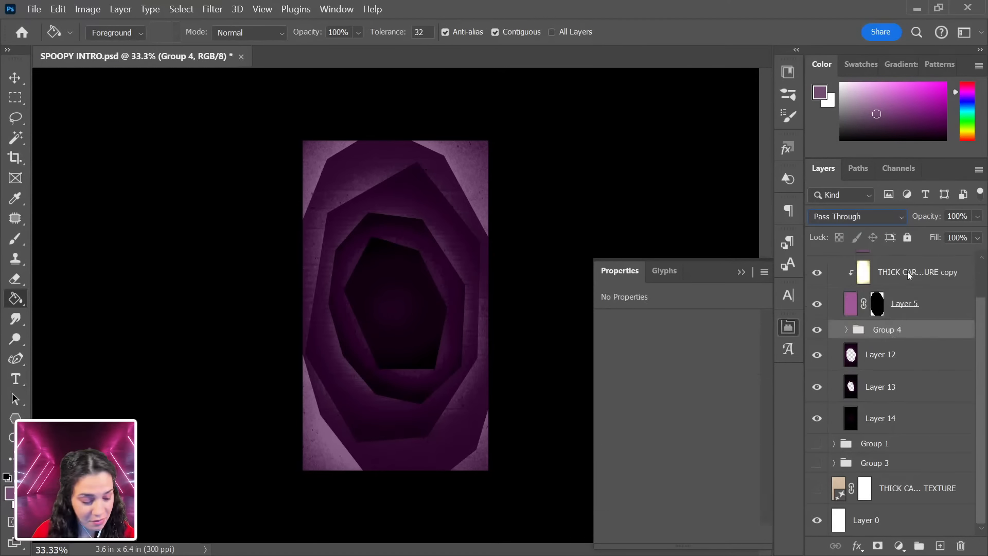
{"action": "left_click", "coordinate": [901, 309]}
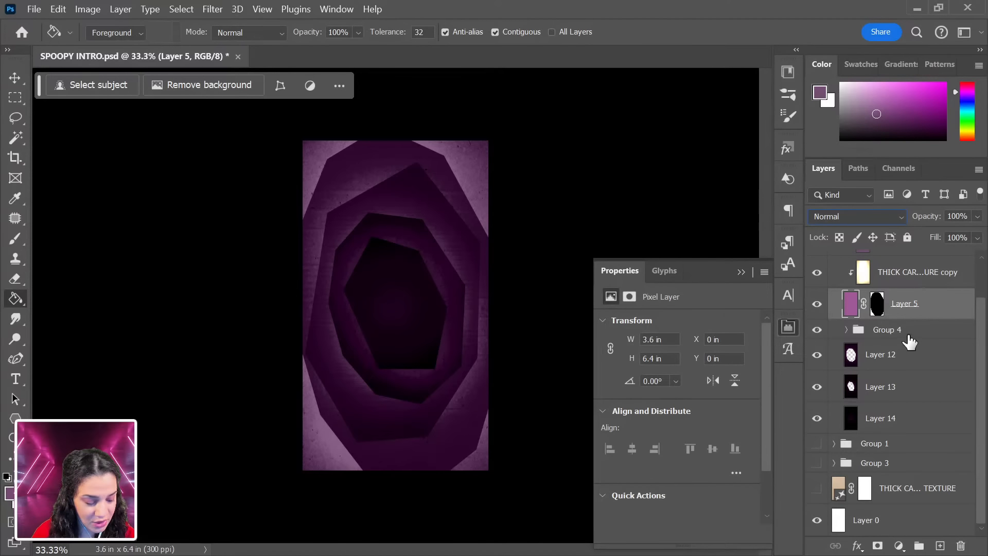
{"action": "left_click", "coordinate": [909, 330]}
{"action": "key", "text": "ctrl+shift+g"}
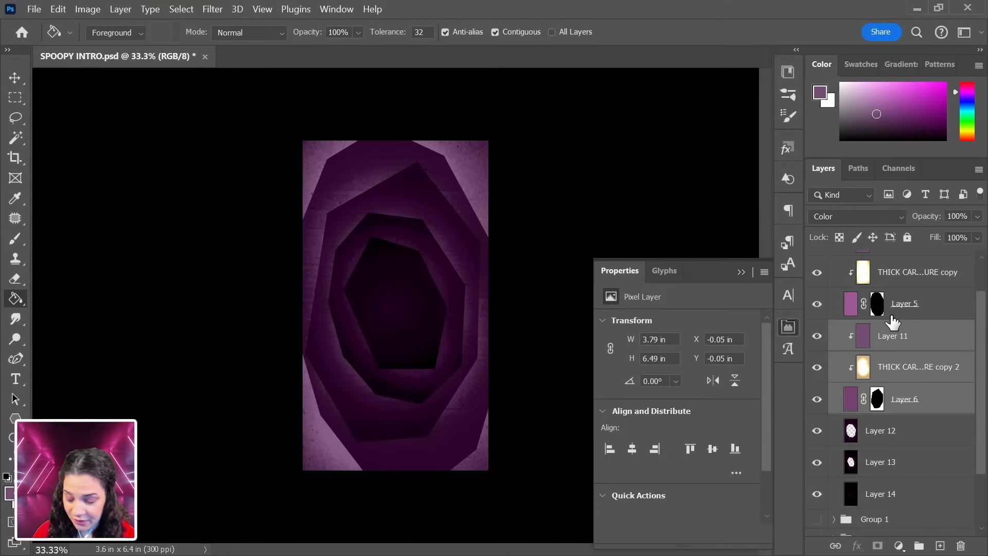
{"action": "key", "text": "ctrl+e"}
Group Layer 5 with its clipped cardboard texture and purple tint Layer 10, and merge the group into one layer.
{"action": "left_click", "coordinate": [913, 306]}
{"action": "scroll", "coordinate": [913, 308], "scroll_direction": "up", "scroll_amount": 2}
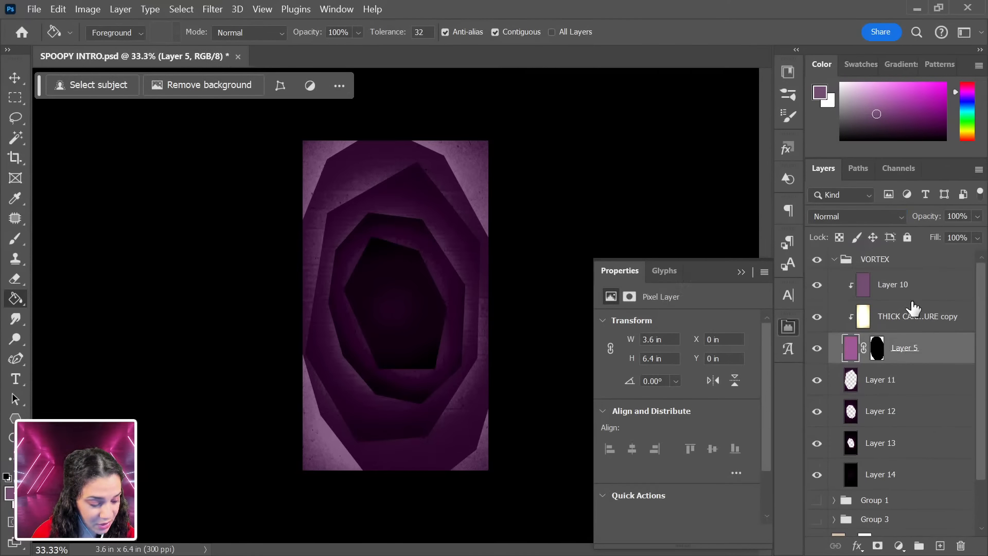
{"action": "left_click", "coordinate": [925, 292], "text": "shift"}
{"action": "key", "text": "ctrl+g"}
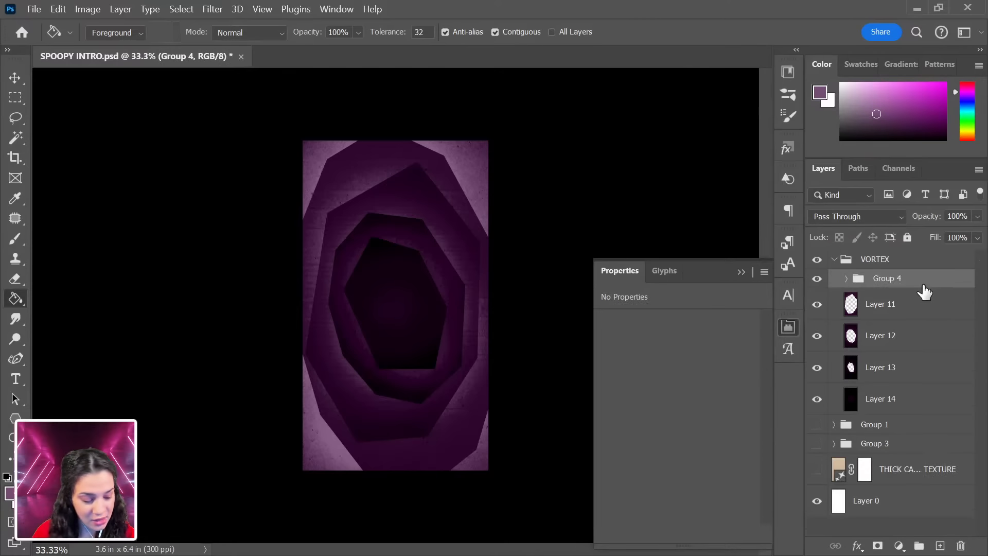
{"action": "key", "text": "ctrl+e"}
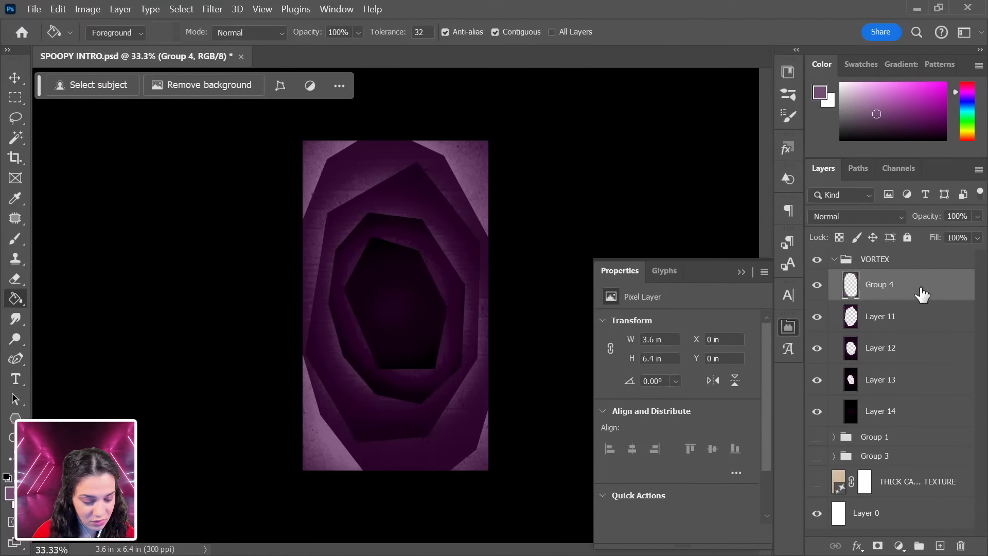
Hide the white background Layer 0 and save the document.
{"action": "key", "text": "ctrl+plus"}
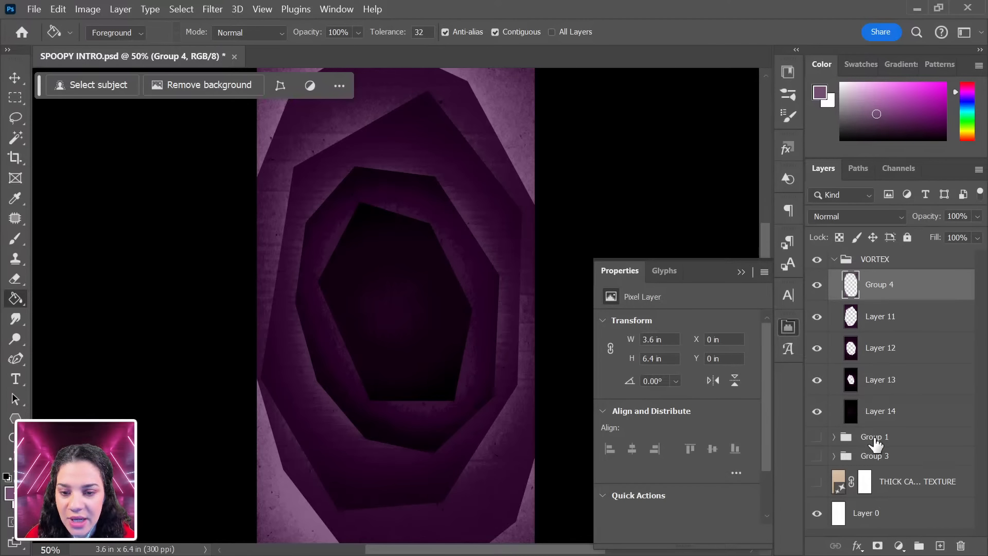
{"action": "left_click", "coordinate": [817, 512]}
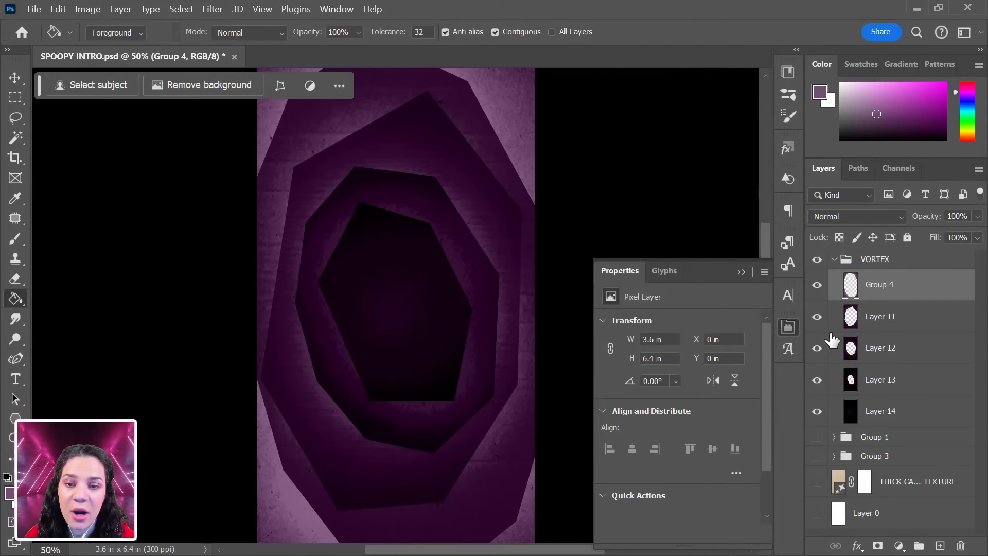
{"action": "key", "text": "ctrl+minus"}
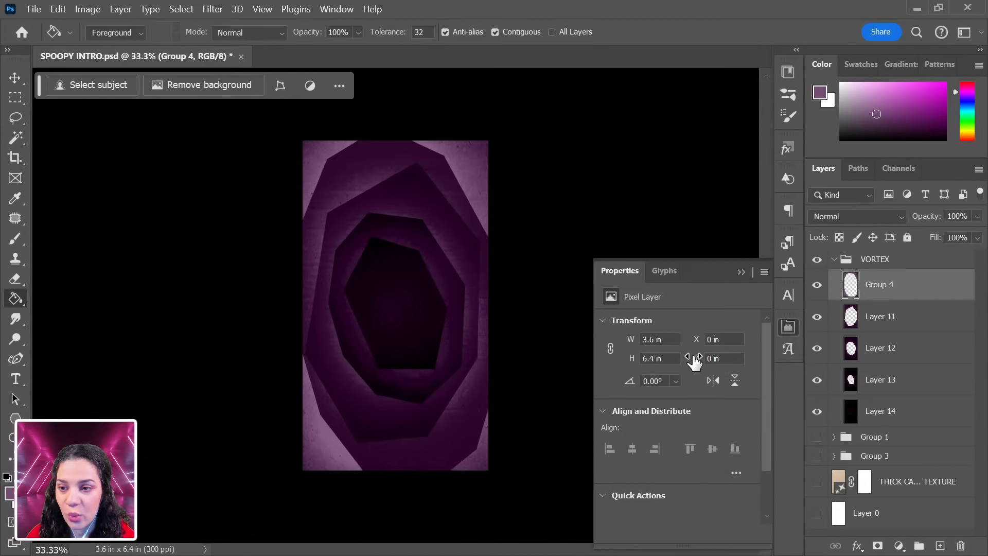
{"action": "key", "text": "ctrl+plus"}
{"action": "key", "text": "ctrl+s"}
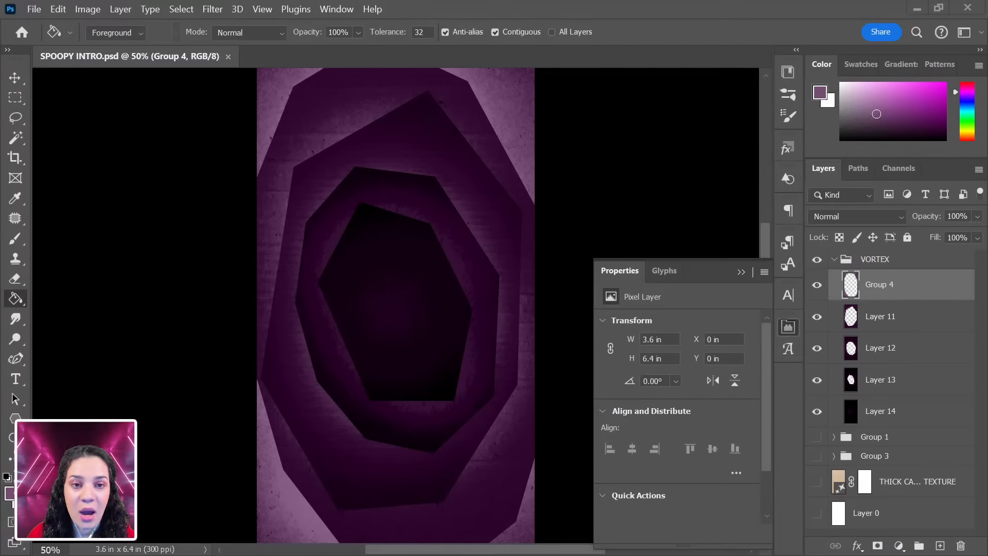
Switch to Adobe Express in the browser and look through the home page's quick actions, templates and generative AI features.
{"action": "left_click_drag", "start_coordinate": [660, 1], "coordinate": [248, 0]}
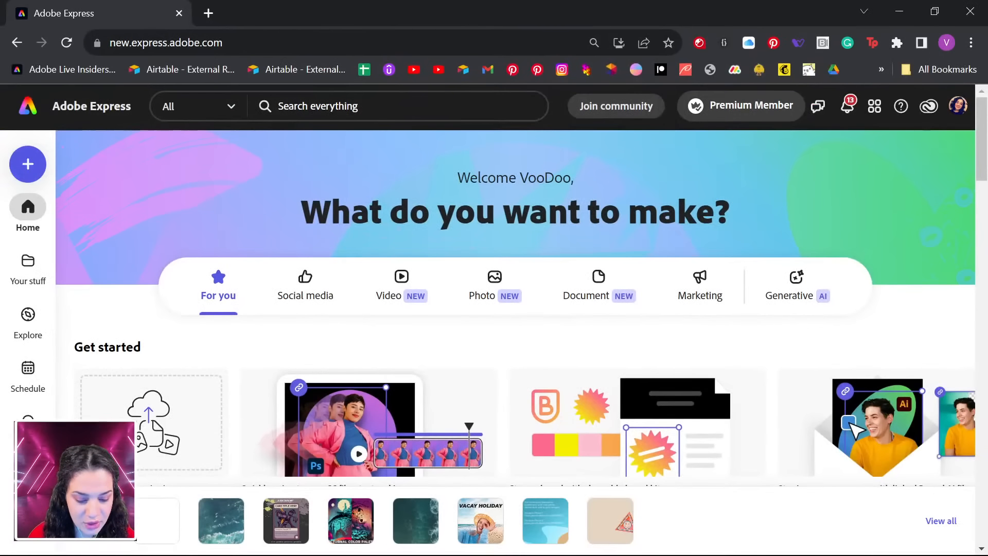
{"action": "scroll", "coordinate": [567, 281], "scroll_direction": "down", "scroll_amount": 4}
{"action": "scroll", "coordinate": [489, 221], "scroll_direction": "up", "scroll_amount": 3}
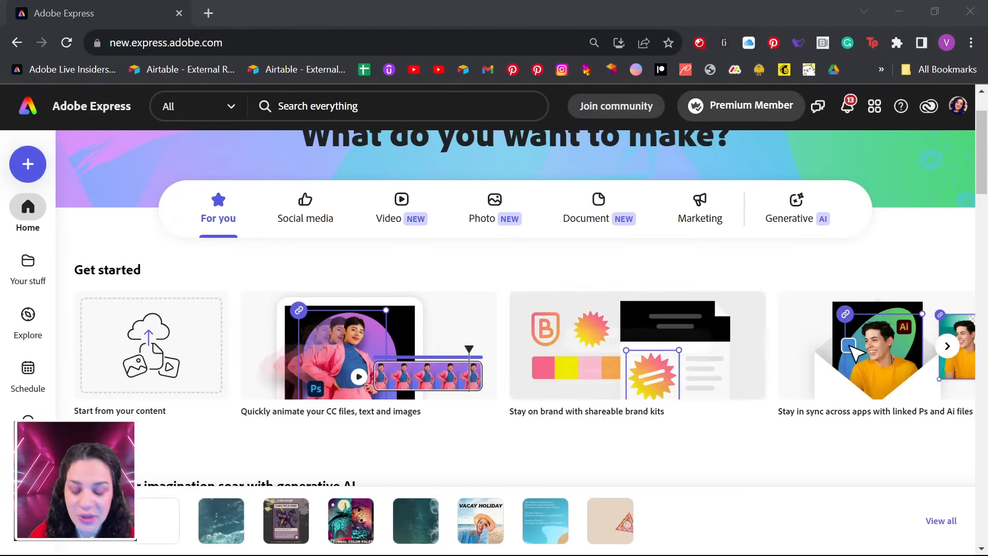
{"action": "scroll", "coordinate": [703, 388], "scroll_direction": "down", "scroll_amount": 6}
{"action": "scroll", "coordinate": [702, 388], "scroll_direction": "down", "scroll_amount": 2}
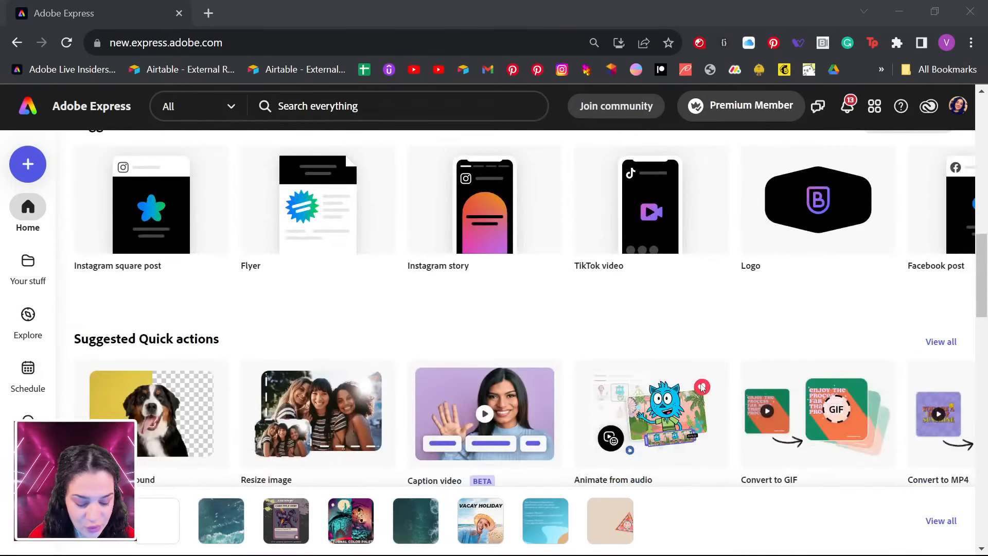
{"action": "scroll", "coordinate": [703, 385], "scroll_direction": "down", "scroll_amount": 3}
{"action": "scroll", "coordinate": [702, 378], "scroll_direction": "down", "scroll_amount": 2}
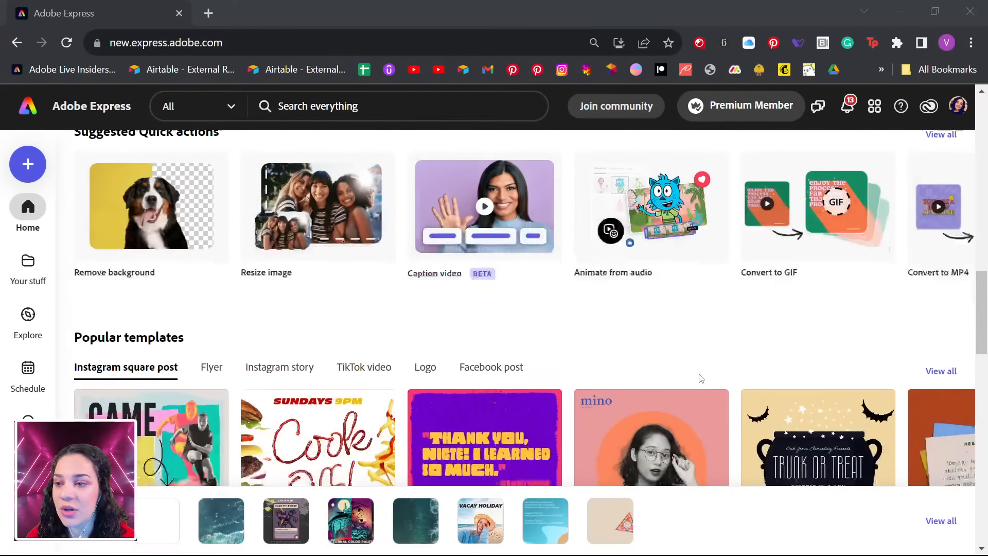
{"action": "scroll", "coordinate": [289, 260], "scroll_direction": "up", "scroll_amount": 2}
{"action": "scroll", "coordinate": [449, 308], "scroll_direction": "down", "scroll_amount": 10}
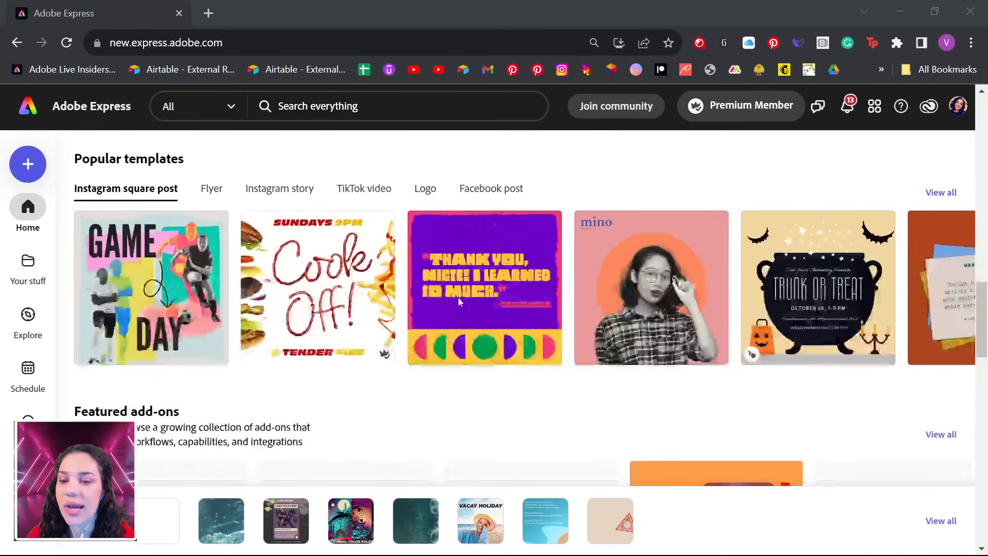
{"action": "scroll", "coordinate": [456, 306], "scroll_direction": "down", "scroll_amount": 12}
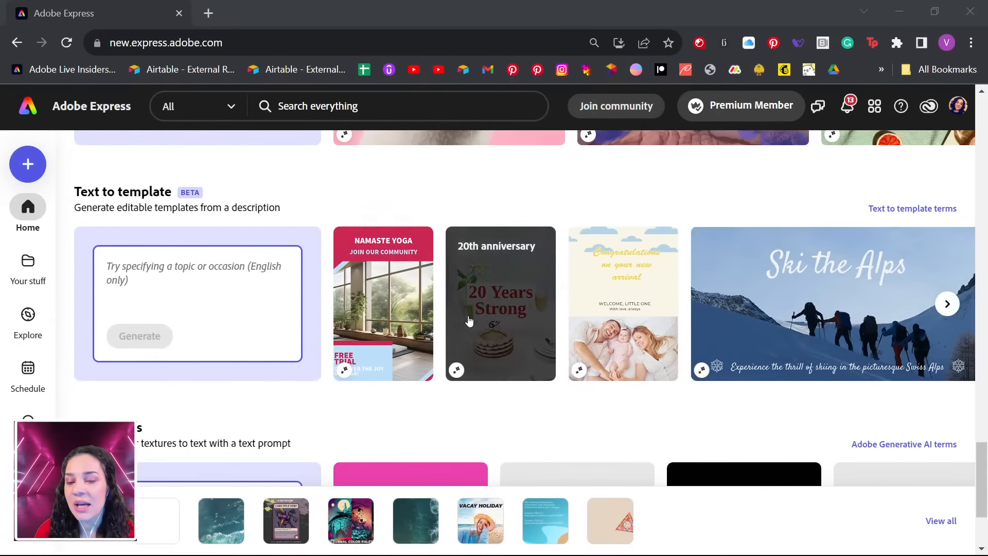
{"action": "scroll", "coordinate": [455, 308], "scroll_direction": "down", "scroll_amount": 3}
{"action": "scroll", "coordinate": [431, 330], "scroll_direction": "up", "scroll_amount": 20}
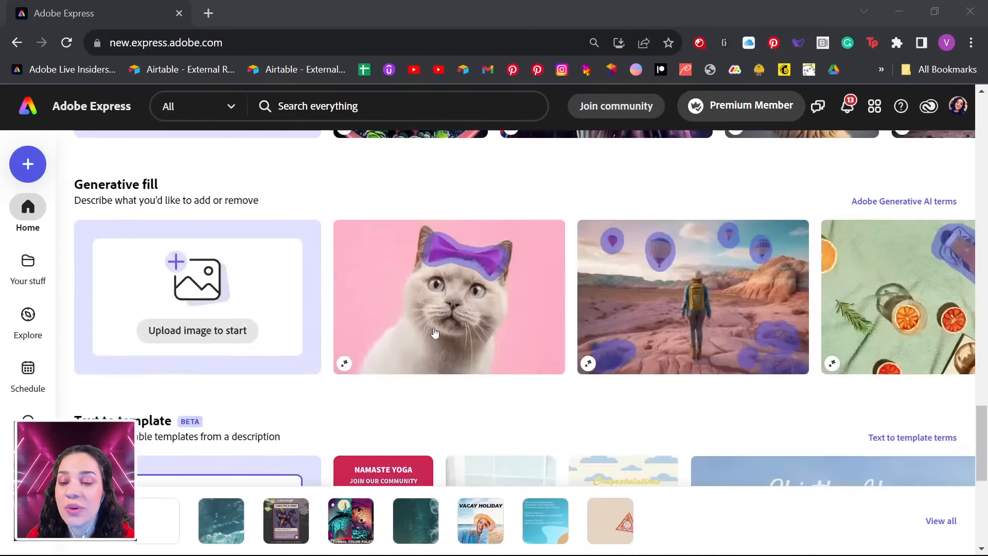
{"action": "scroll", "coordinate": [432, 336], "scroll_direction": "up", "scroll_amount": 5}
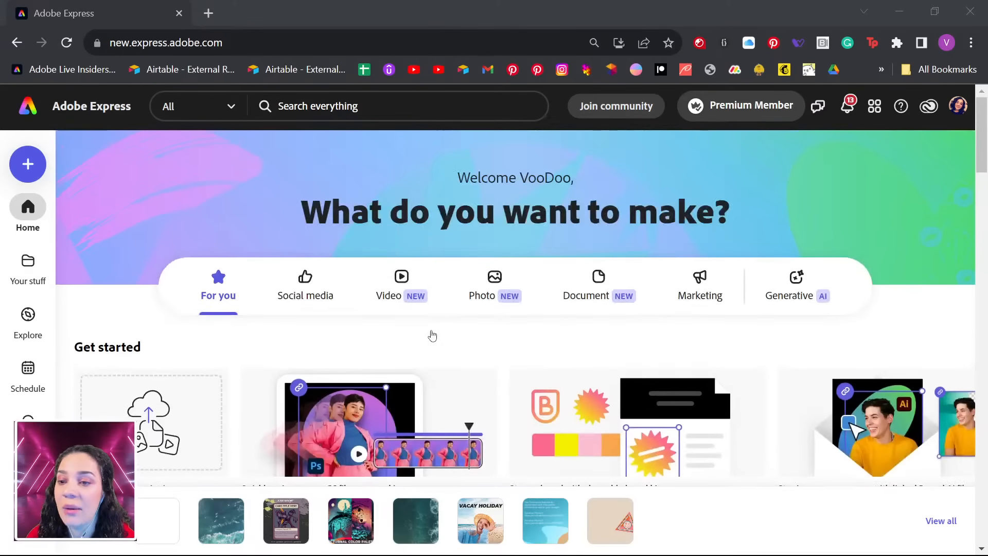
Start a new Adobe Express file from own content by uploading SPOOPY INTRO.psd.
{"action": "scroll", "coordinate": [432, 335], "scroll_direction": "down", "scroll_amount": 3}
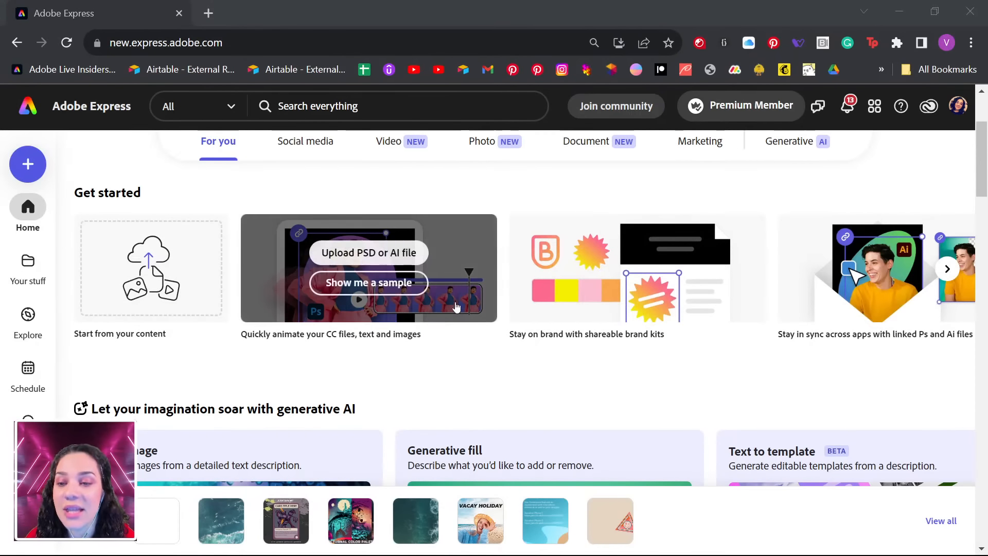
{"action": "mouse_move", "coordinate": [616, 281]}
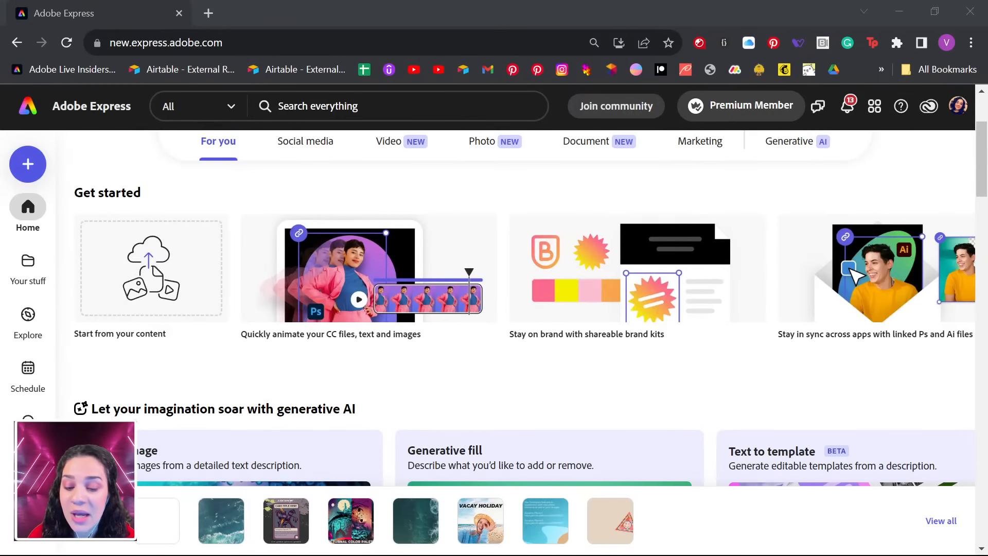
{"action": "left_click", "coordinate": [164, 283]}
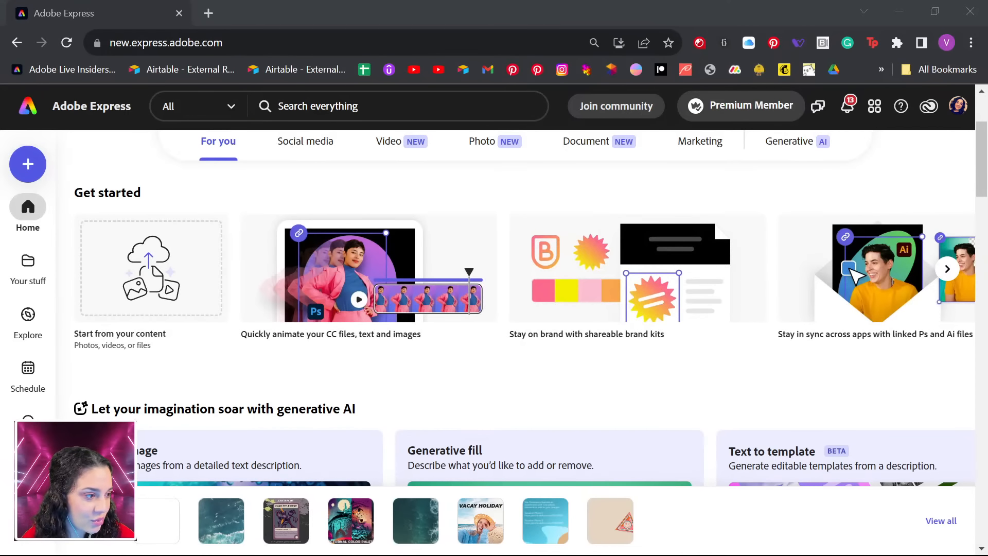
{"action": "key", "text": "Return"}
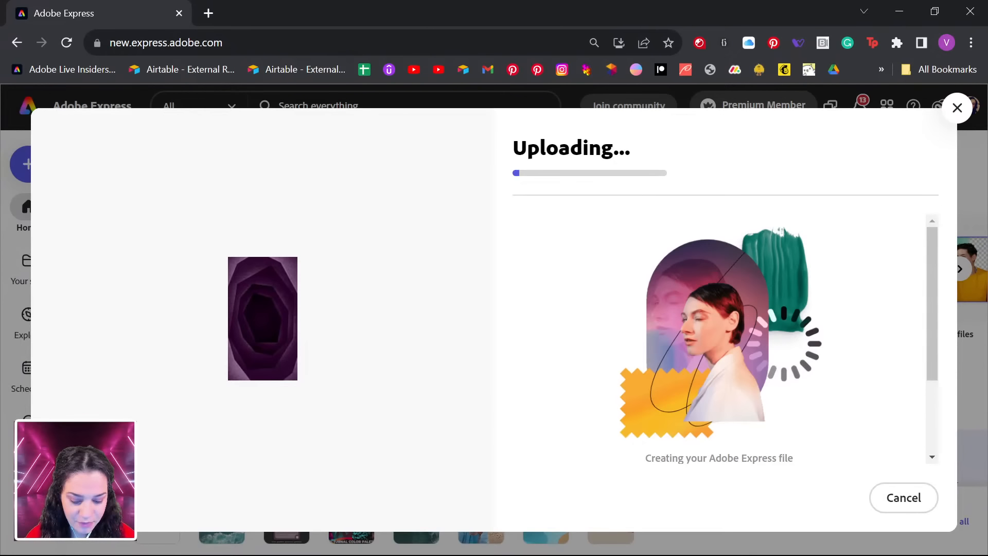
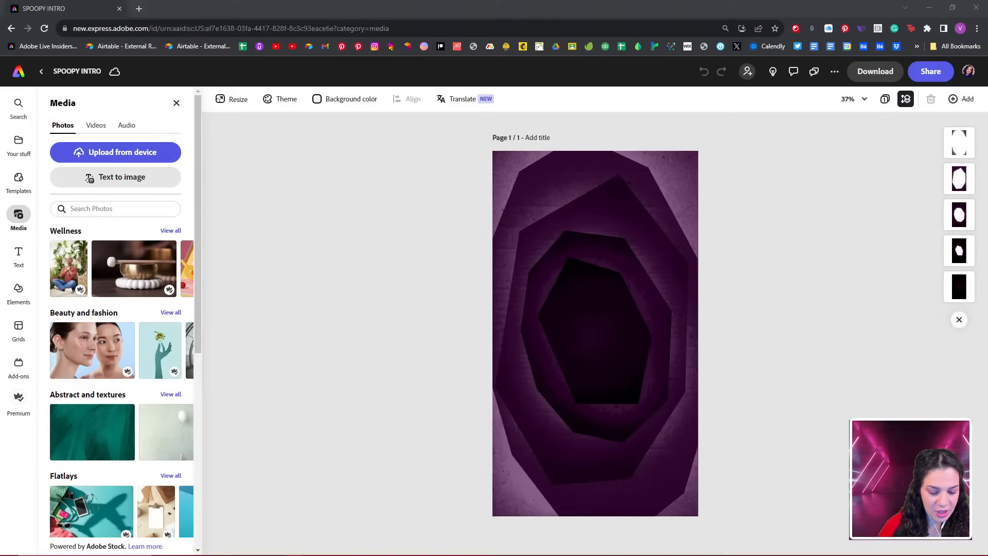
Examine the animation options of the outermost vortex layer and check the other imported layers one by one.
{"action": "left_click", "coordinate": [798, 243]}
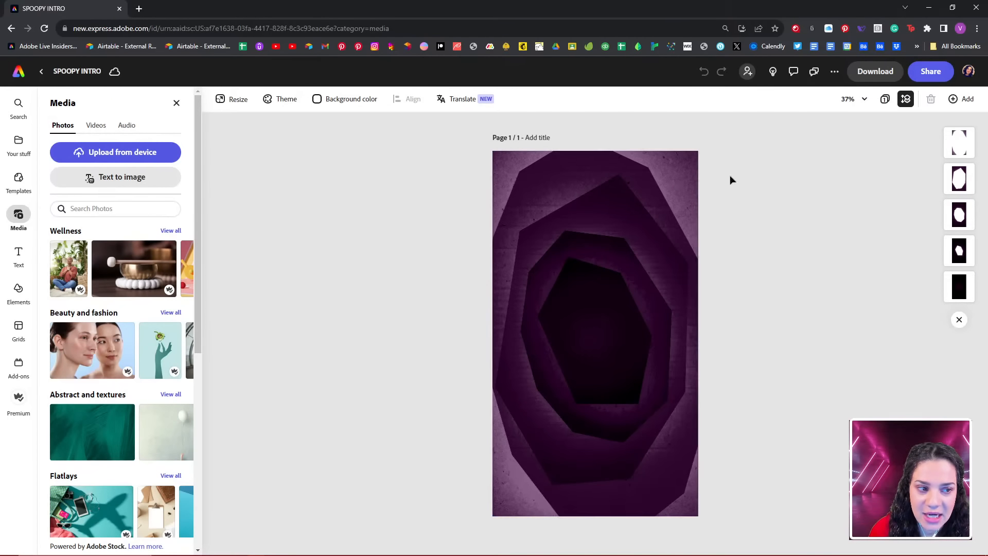
{"action": "left_click", "coordinate": [958, 143]}
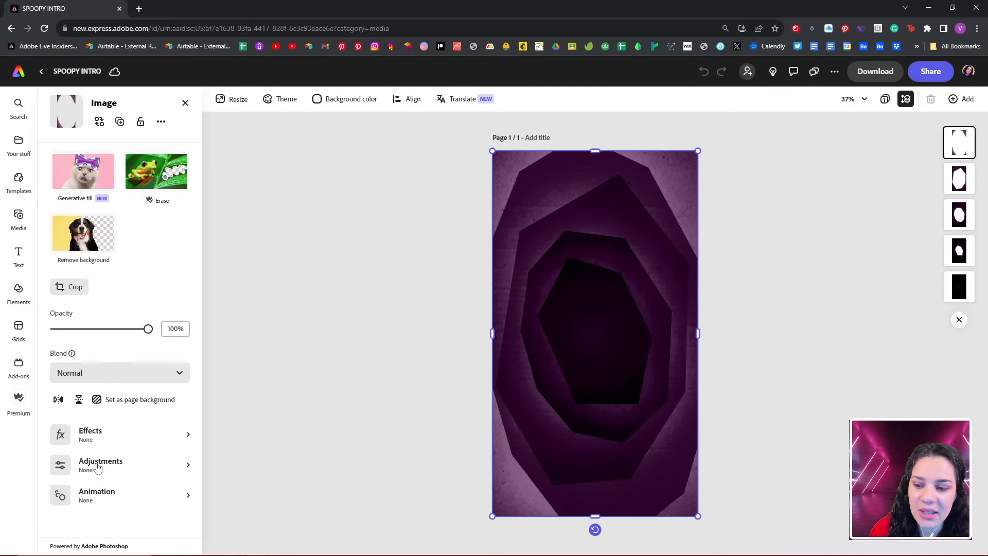
{"action": "left_click", "coordinate": [116, 495]}
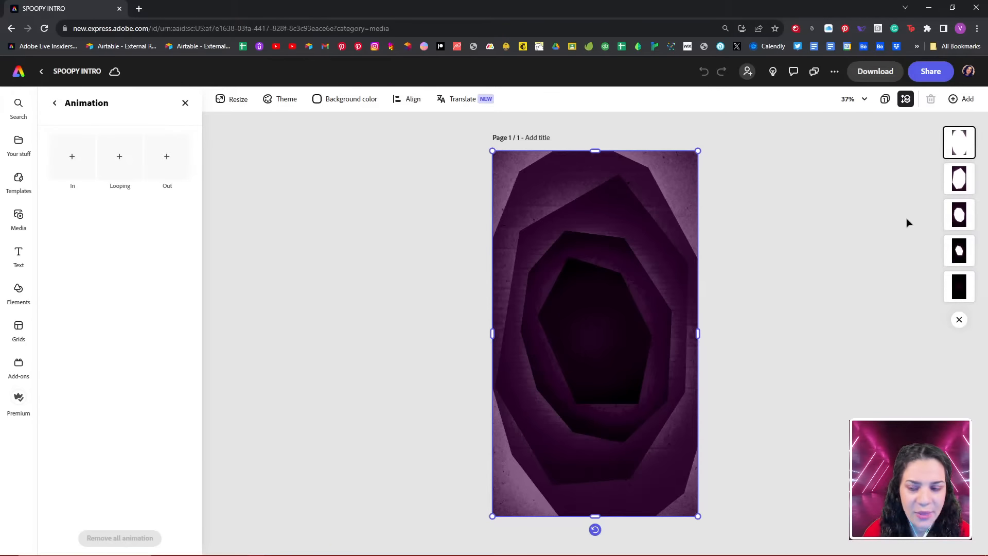
{"action": "left_click", "coordinate": [959, 293]}
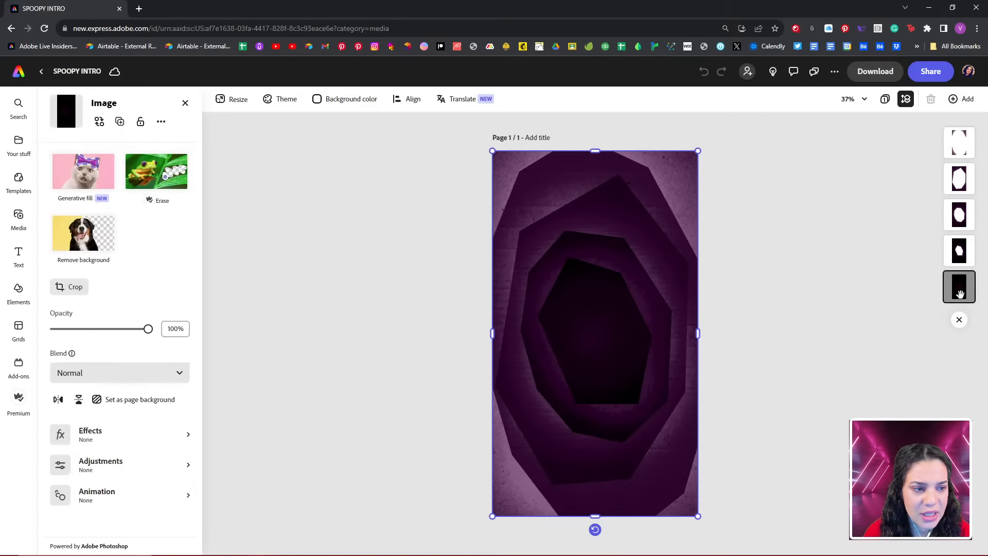
{"action": "left_click", "coordinate": [960, 252]}
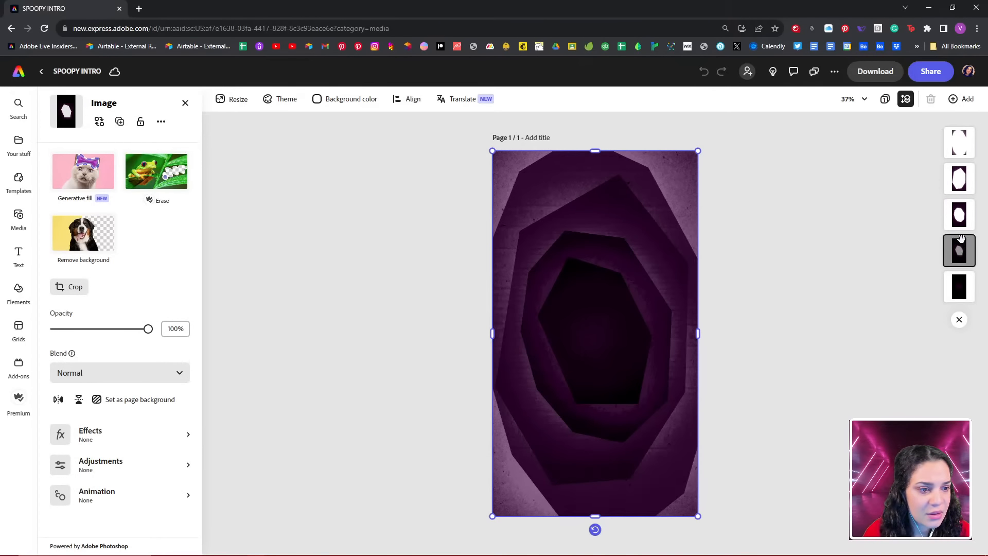
{"action": "left_click", "coordinate": [958, 143]}
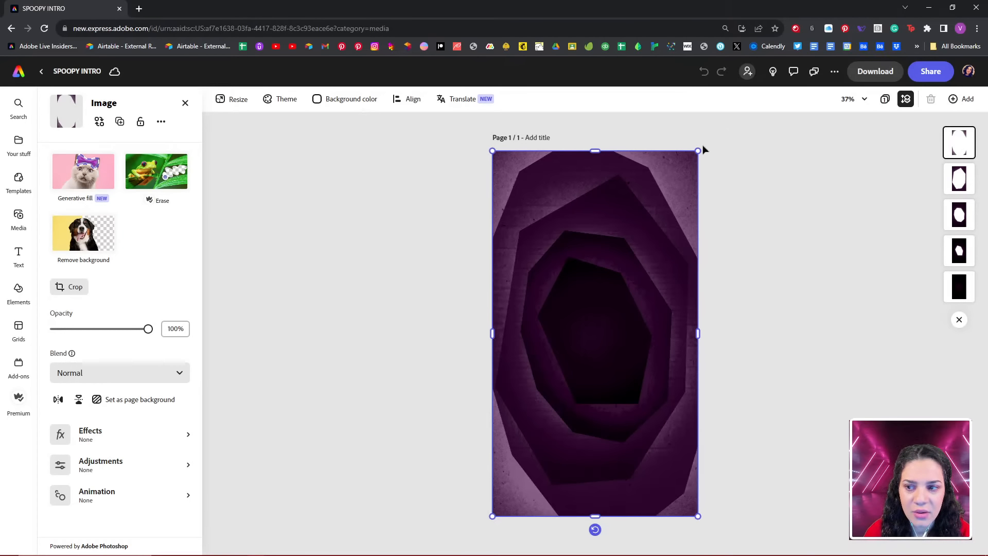
{"action": "left_click", "coordinate": [959, 178]}
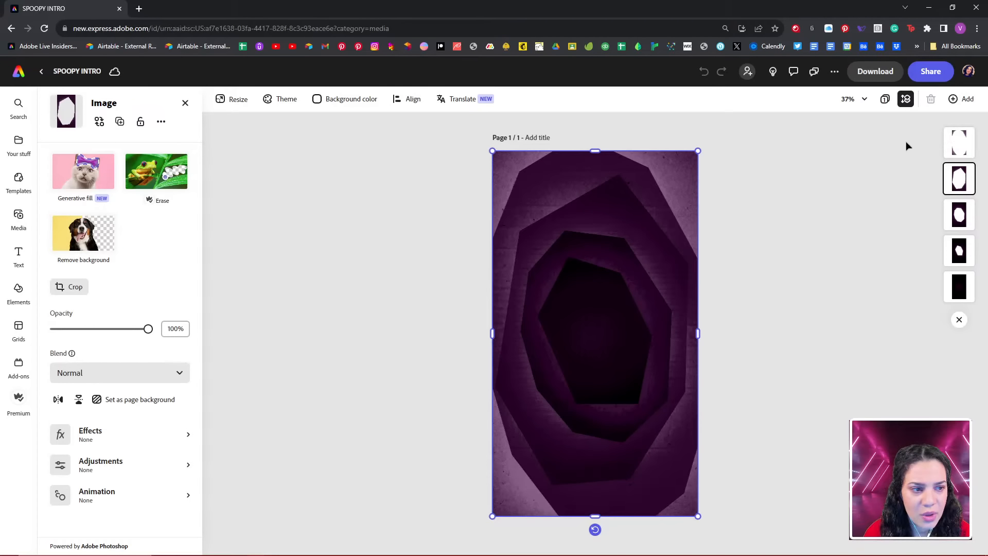
Select all five vortex layers on the page and group them.
{"action": "left_click_drag", "start_coordinate": [900, 138], "coordinate": [986, 291]}
{"action": "left_click_drag", "start_coordinate": [828, 193], "coordinate": [454, 546]}
{"action": "left_click", "coordinate": [71, 163]}
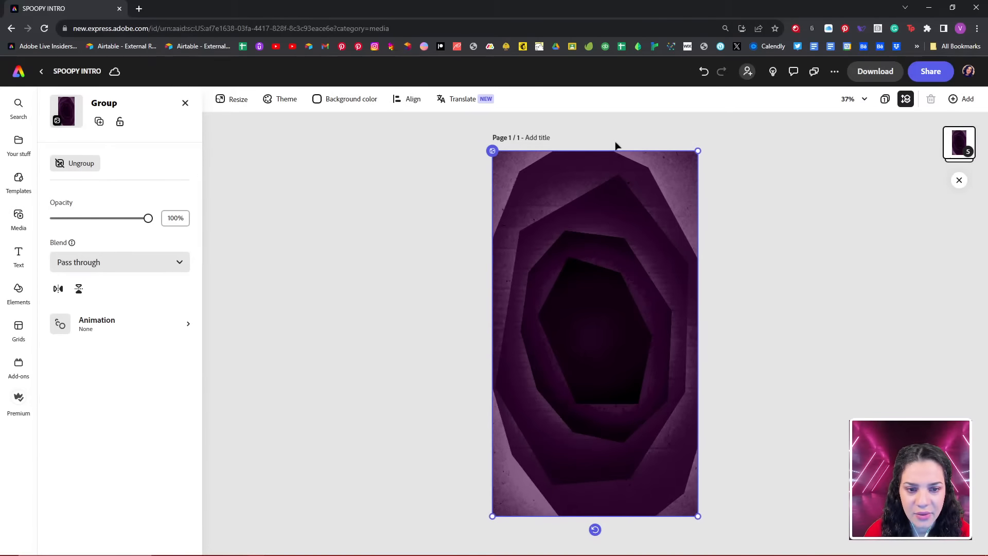
Enlarge the vortex group past the page edges and reposition it so it covers the whole page, roughly centred.
{"action": "left_click_drag", "start_coordinate": [699, 150], "coordinate": [776, 137]}
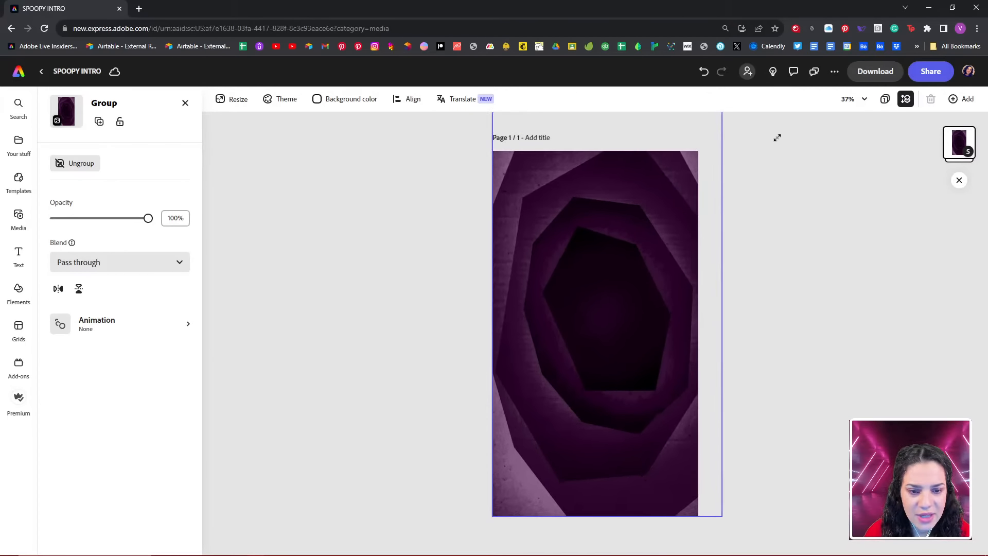
{"action": "mouse_move", "coordinate": [647, 237]}
{"action": "left_mouse_down"}
{"action": "mouse_move", "coordinate": [633, 258]}
{"action": "mouse_move", "coordinate": [634, 248]}
{"action": "left_mouse_up"}
{"action": "left_click", "coordinate": [649, 263]}
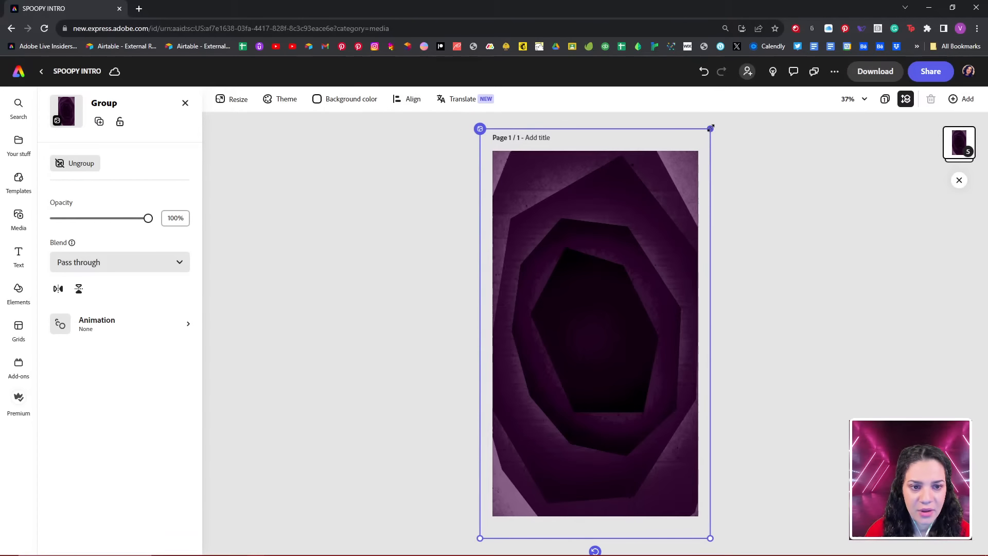
{"action": "left_click_drag", "start_coordinate": [710, 129], "coordinate": [729, 123]}
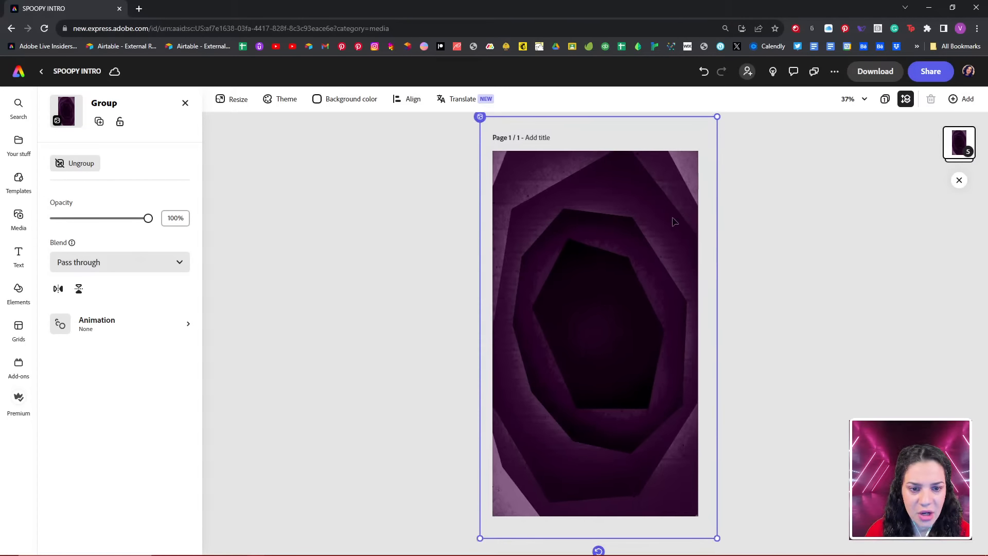
{"action": "mouse_move", "coordinate": [672, 222]}
{"action": "left_mouse_down"}
{"action": "mouse_move", "coordinate": [660, 238]}
{"action": "mouse_move", "coordinate": [670, 239]}
{"action": "left_mouse_up"}
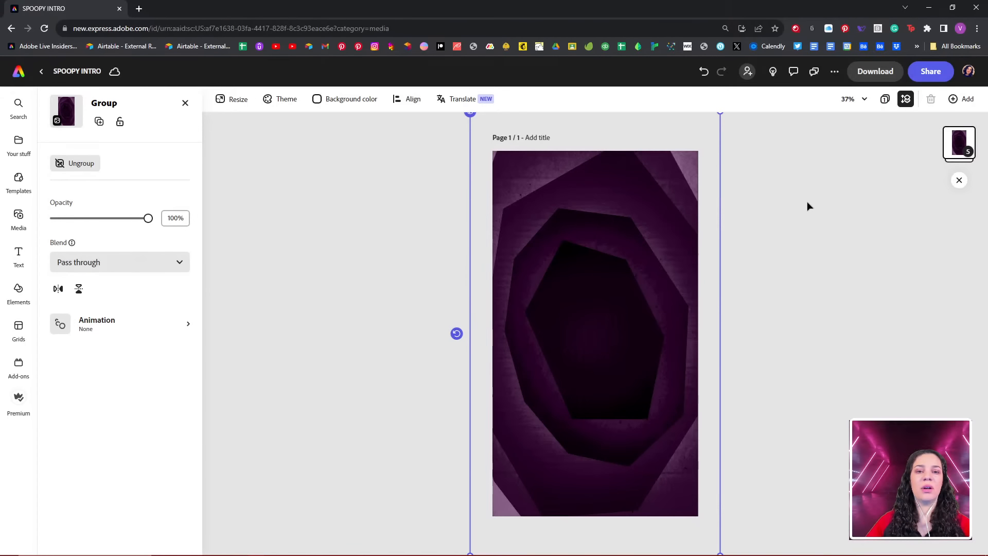
Select the outermost vortex layer inside the group and apply the Grow in animation to it.
{"action": "left_click", "coordinate": [958, 139]}
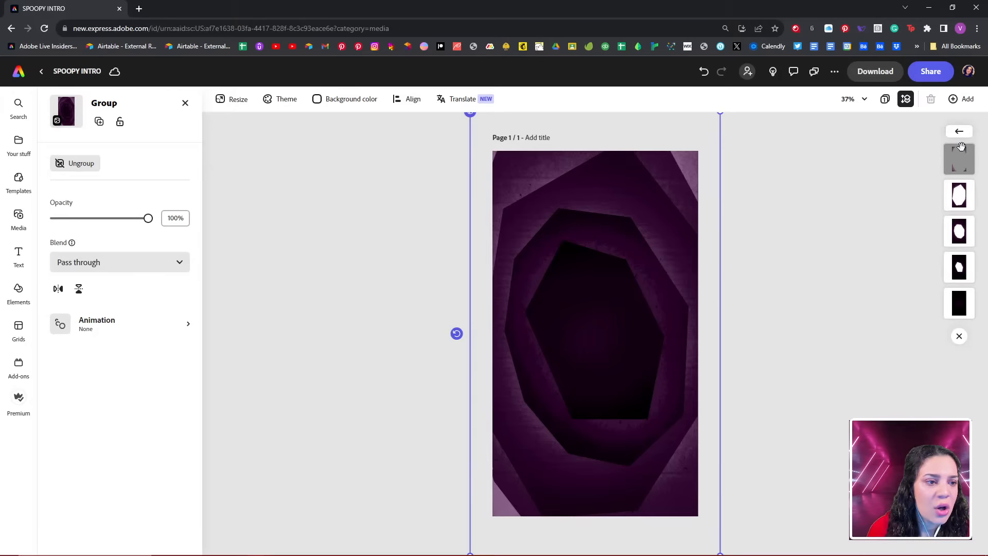
{"action": "left_click", "coordinate": [958, 308]}
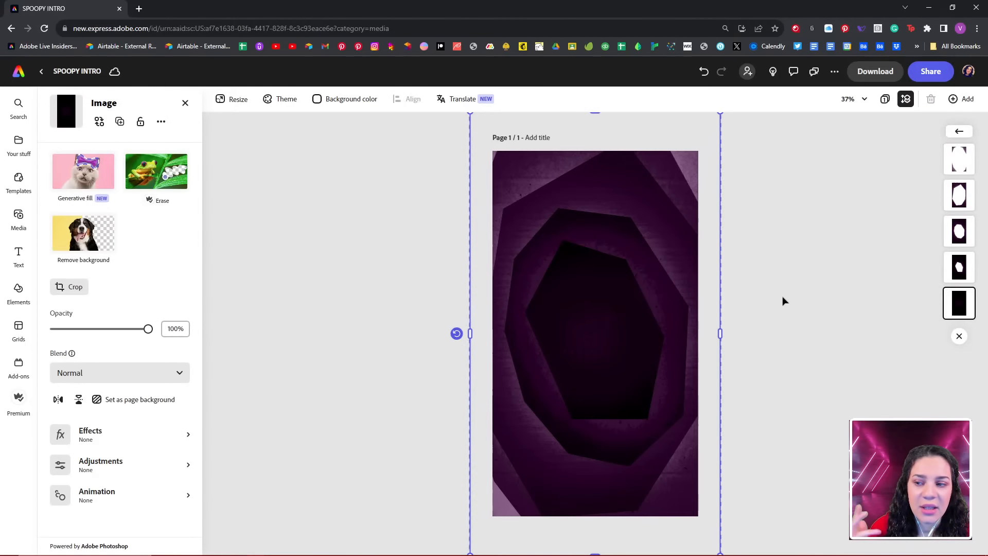
{"action": "left_click", "coordinate": [959, 159]}
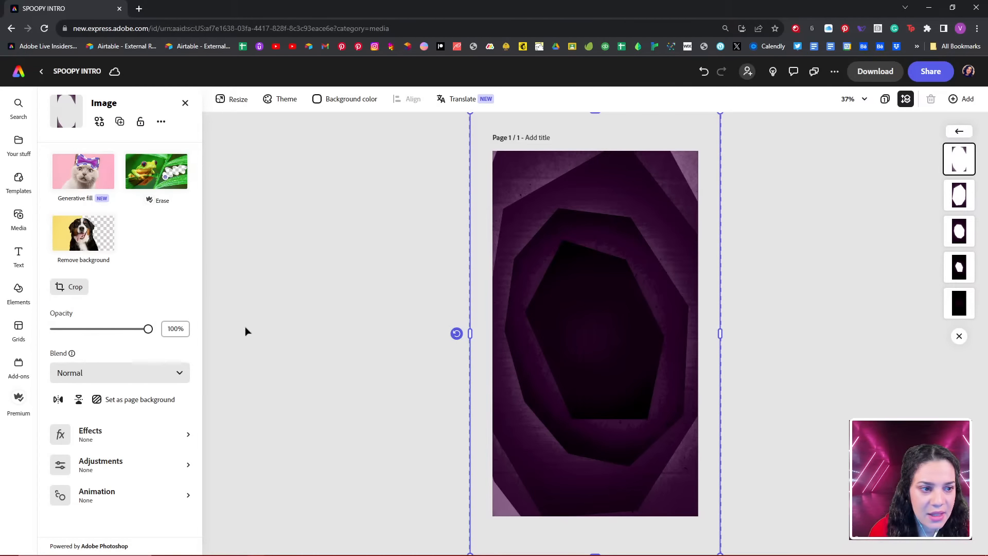
{"action": "left_click", "coordinate": [132, 495]}
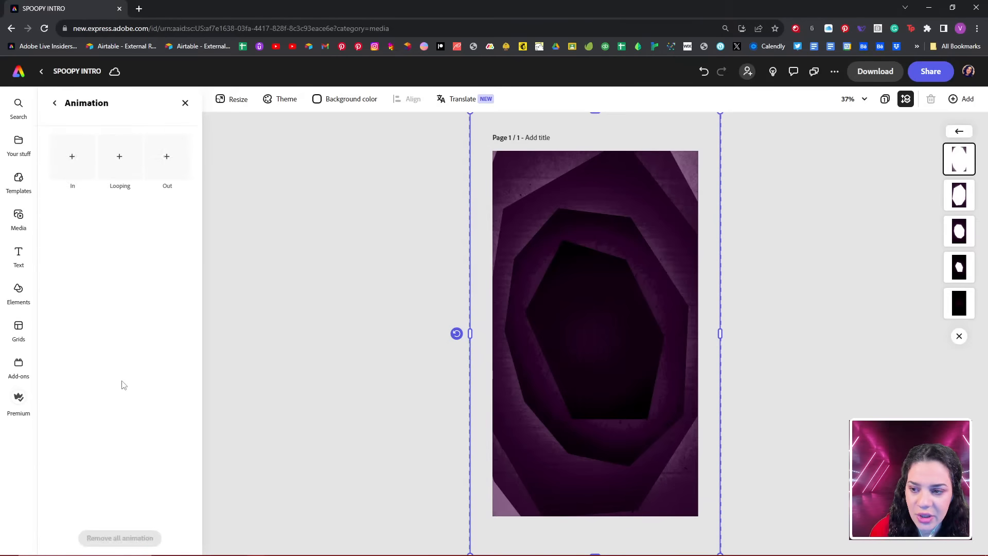
{"action": "left_click", "coordinate": [67, 159]}
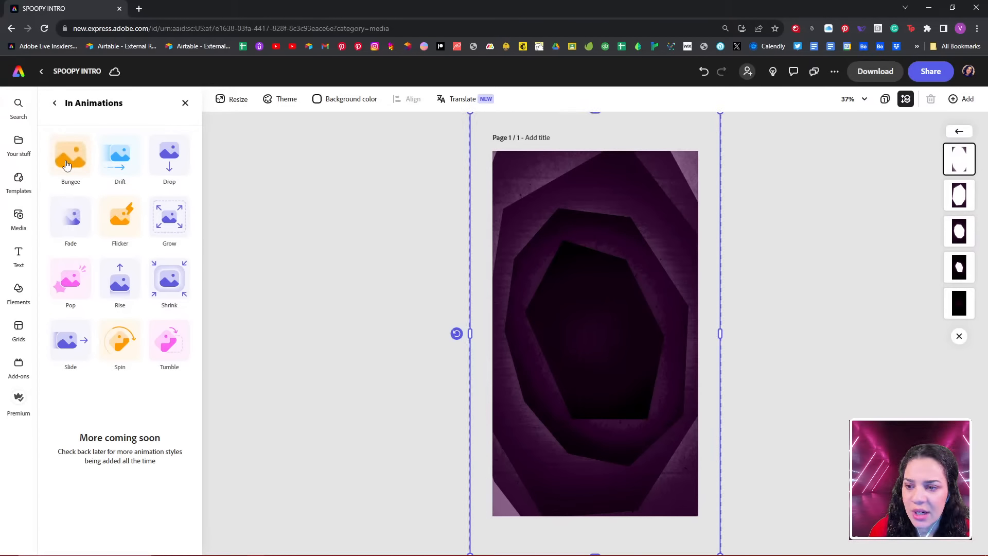
{"action": "left_click", "coordinate": [169, 226]}
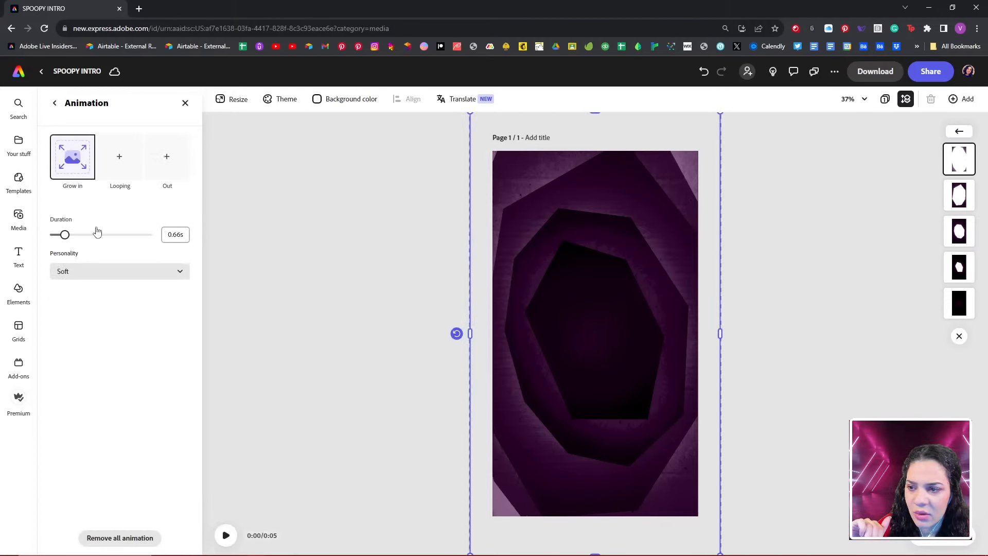
Add the Breathe looping animation to the outermost vortex layer and play the scene.
{"action": "left_click", "coordinate": [121, 171]}
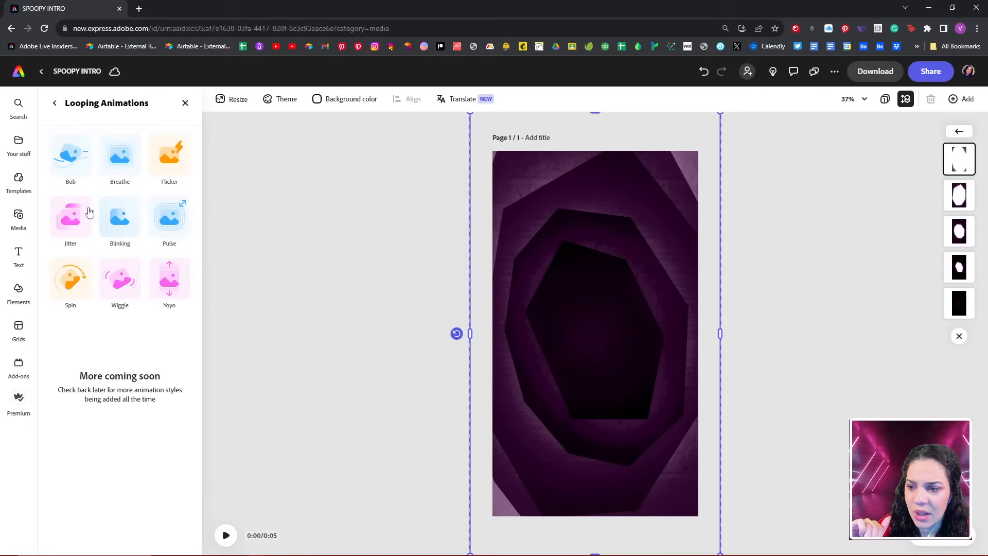
{"action": "left_click", "coordinate": [123, 165]}
{"action": "left_click", "coordinate": [174, 169]}
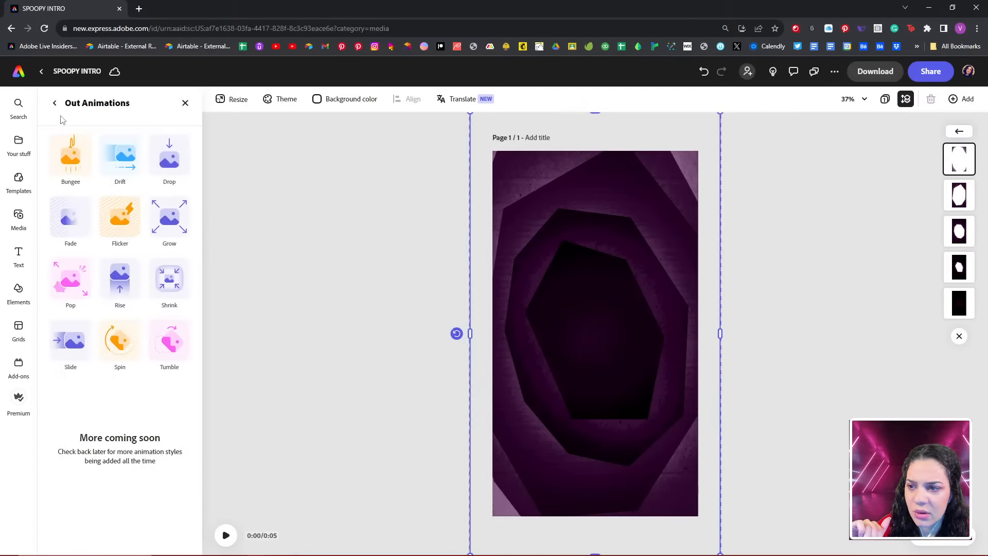
{"action": "left_click", "coordinate": [55, 103]}
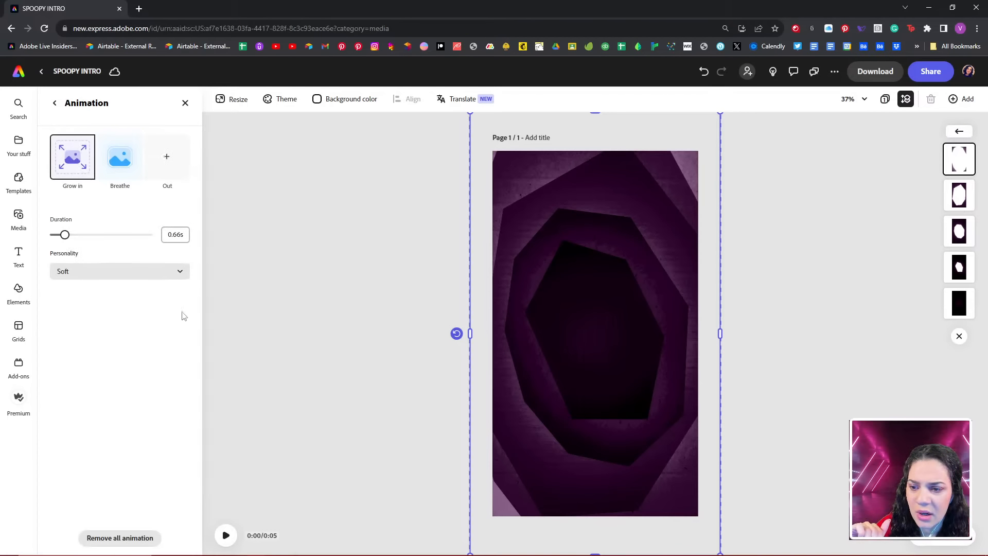
{"action": "left_click", "coordinate": [225, 535]}
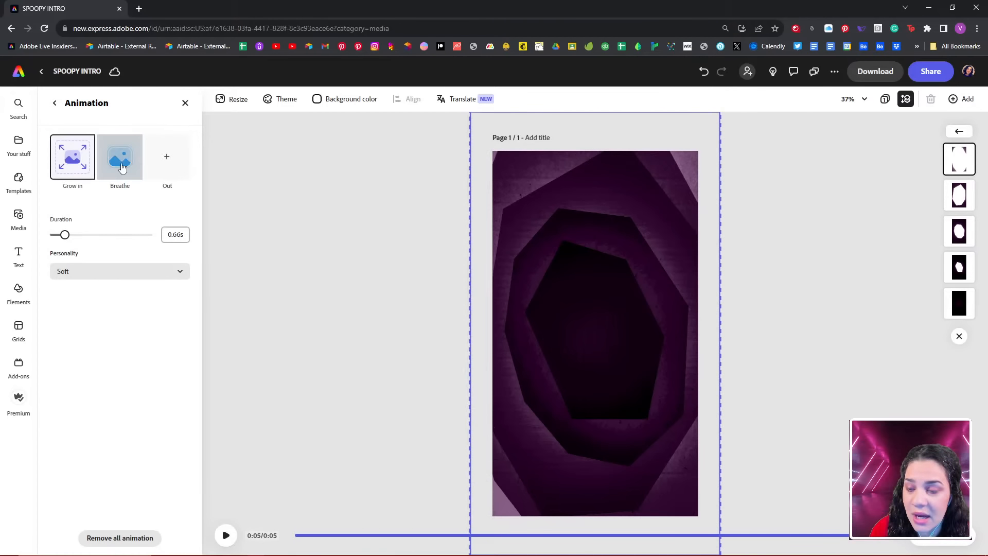
Show layer timing in the expanded timeline and replace the outermost layer's entrance animation with Pop, previewing the scene.
{"action": "left_click", "coordinate": [942, 535]}
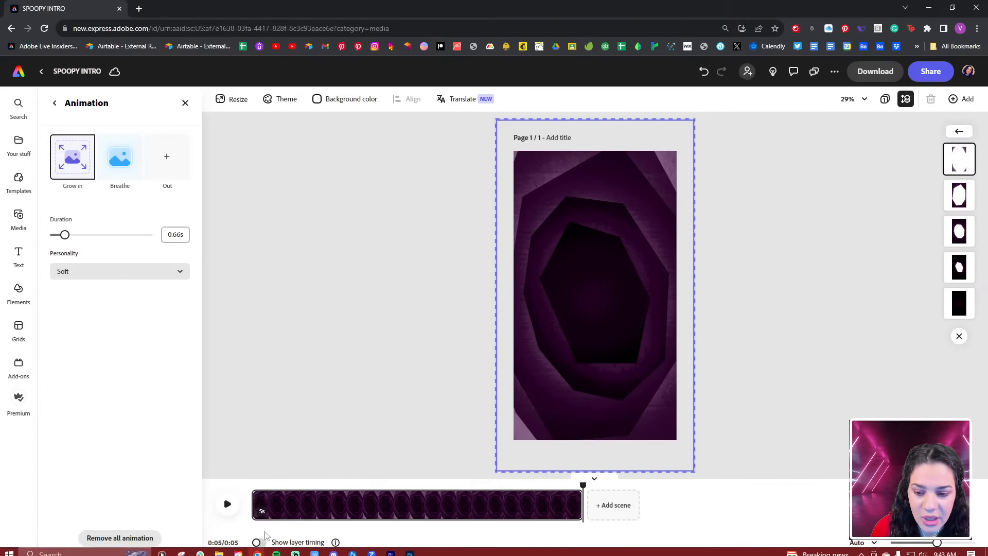
{"action": "left_click", "coordinate": [257, 542]}
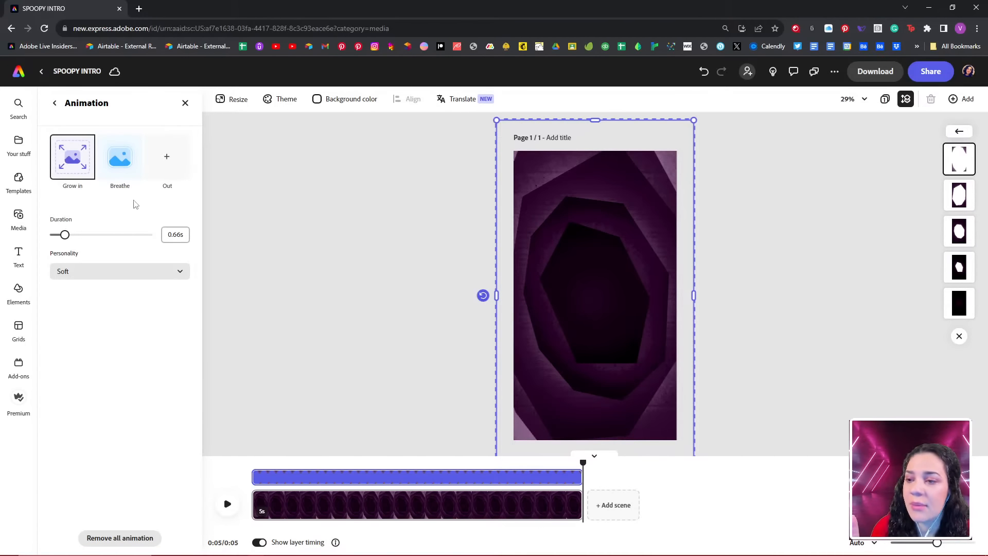
{"action": "left_click", "coordinate": [74, 156]}
{"action": "left_click", "coordinate": [71, 155]}
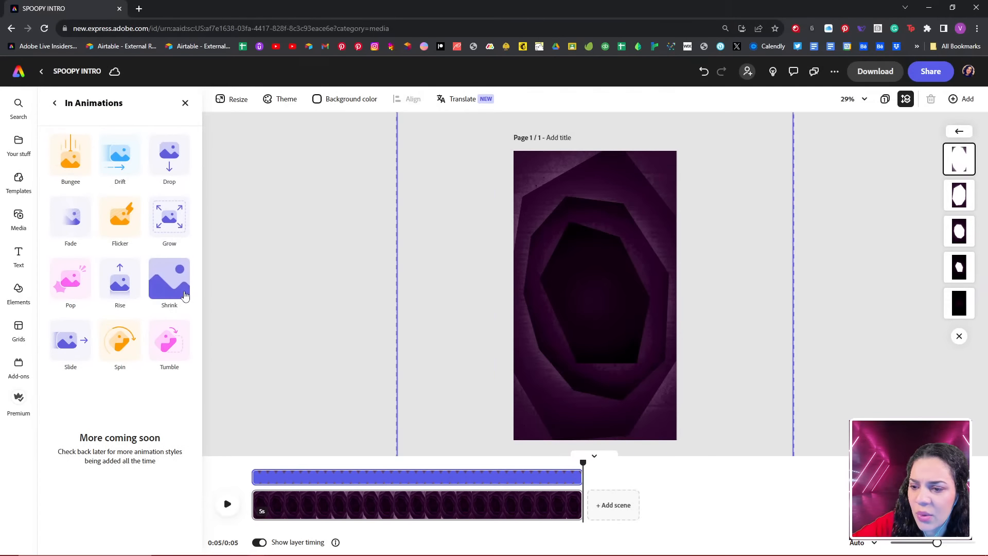
{"action": "left_click", "coordinate": [82, 283]}
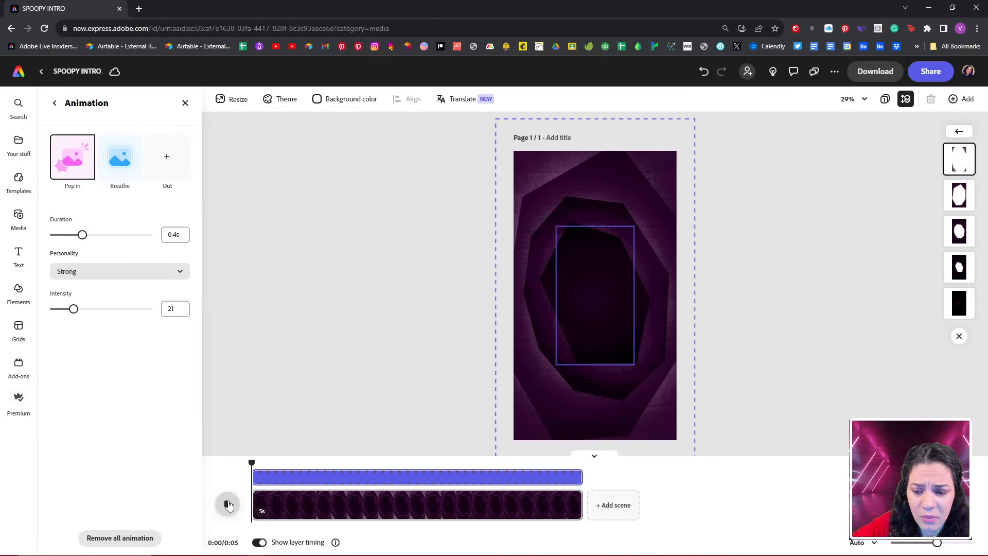
{"action": "left_click", "coordinate": [227, 505]}
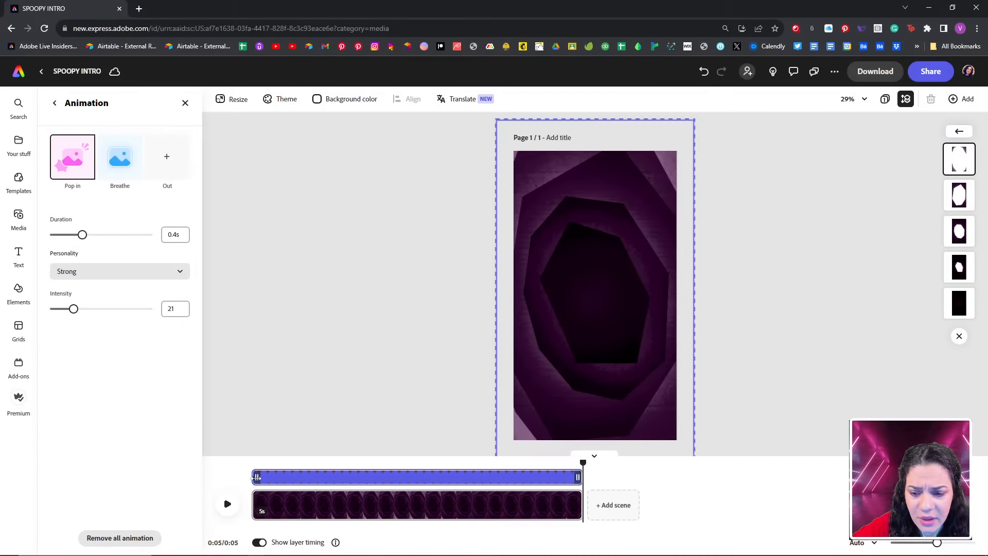
Delay the second vortex layer's start to about 1 second and extend the scene to 8 seconds.
{"action": "left_click", "coordinate": [958, 196]}
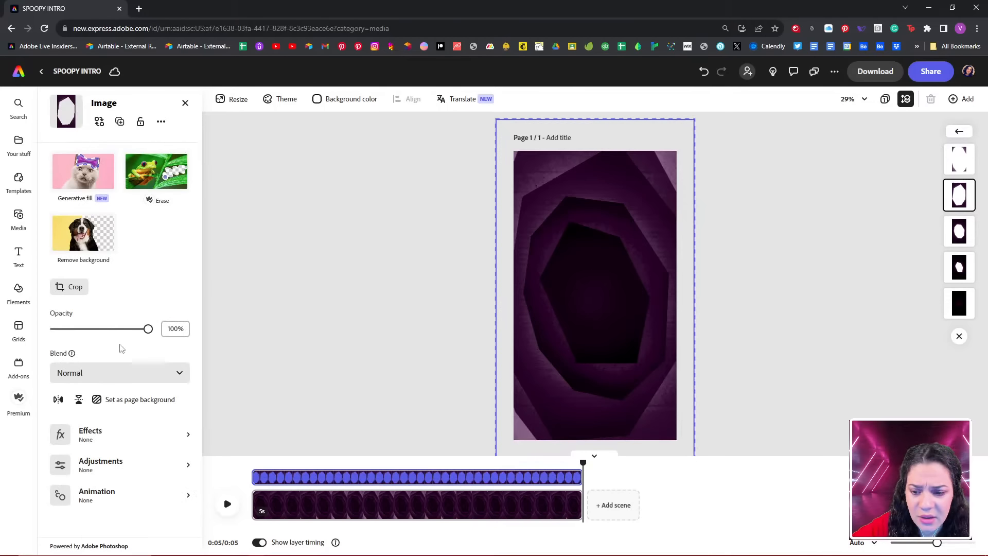
{"action": "left_click_drag", "start_coordinate": [263, 479], "coordinate": [293, 488]}
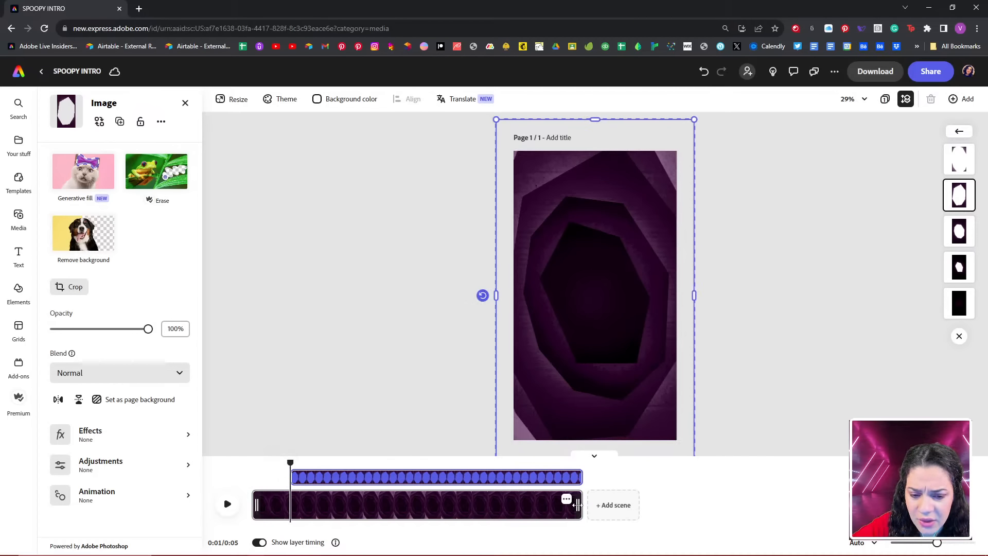
{"action": "left_click_drag", "start_coordinate": [579, 503], "coordinate": [777, 507]}
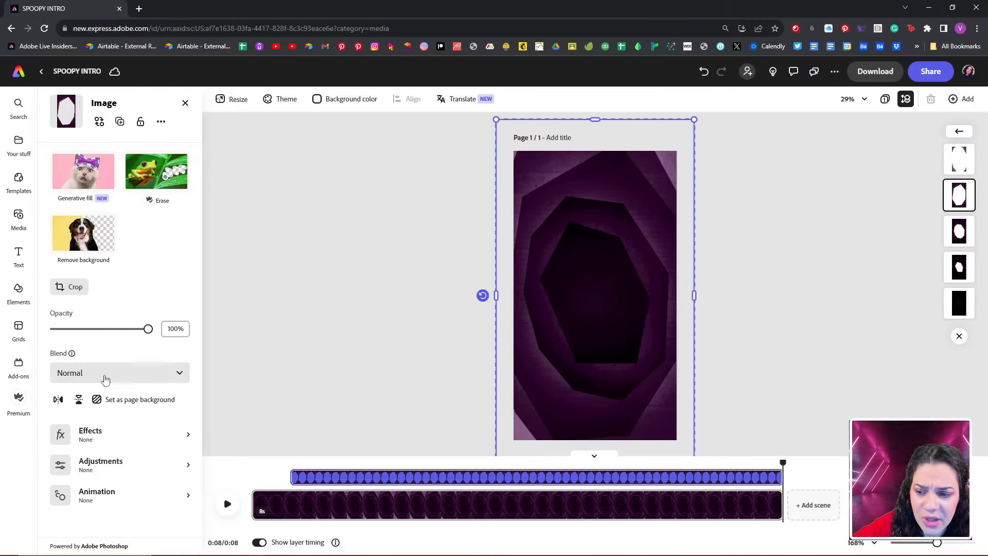
Give the second vortex layer the Pop in animation and the Breathe looping animation.
{"action": "left_click", "coordinate": [121, 496]}
{"action": "left_click", "coordinate": [67, 166]}
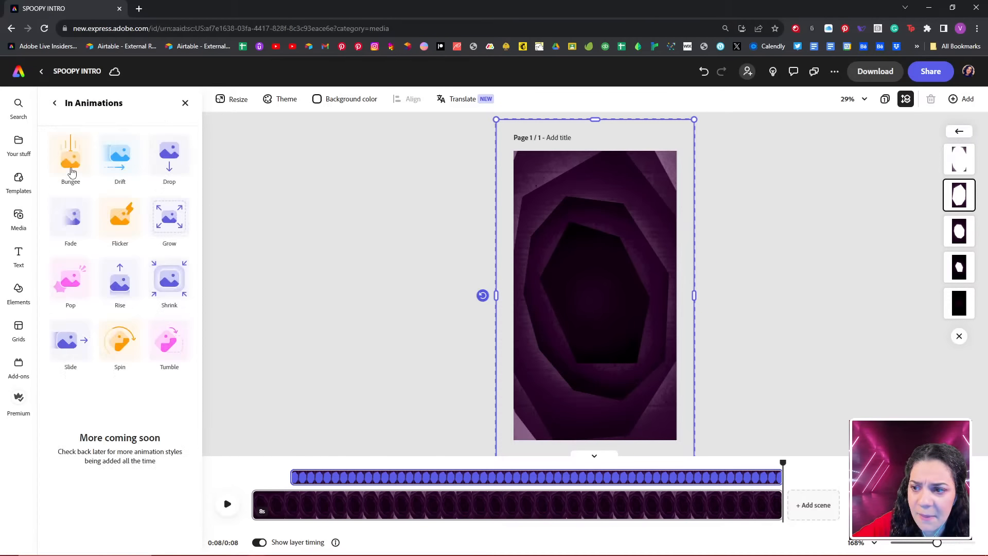
{"action": "left_click", "coordinate": [72, 278]}
{"action": "left_click", "coordinate": [119, 157]}
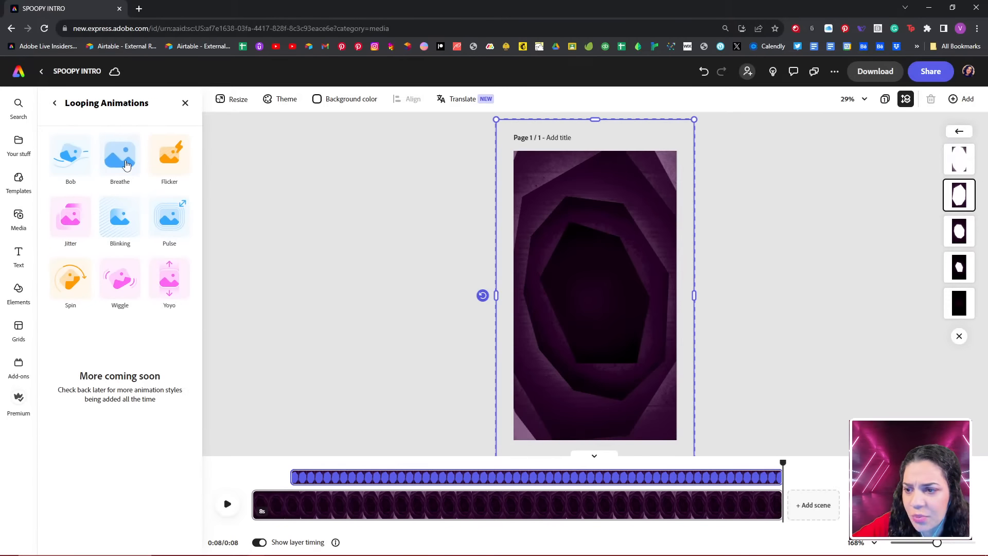
{"action": "left_click", "coordinate": [120, 155]}
Trim the third vortex layer to start at about 2 seconds and move the second layer's start to just after the scene begins.
{"action": "left_click", "coordinate": [958, 230]}
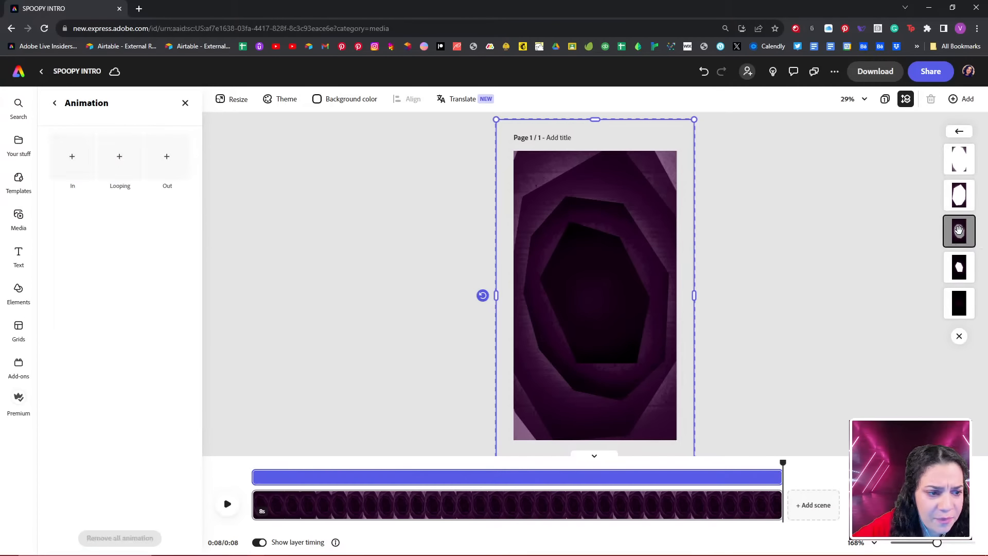
{"action": "left_click_drag", "start_coordinate": [255, 477], "coordinate": [382, 477]}
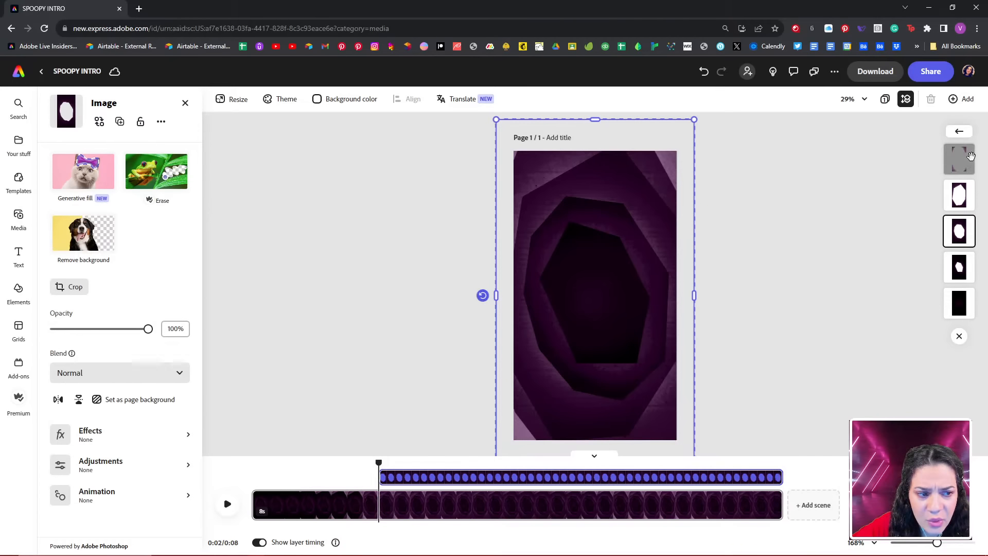
{"action": "left_click", "coordinate": [959, 194]}
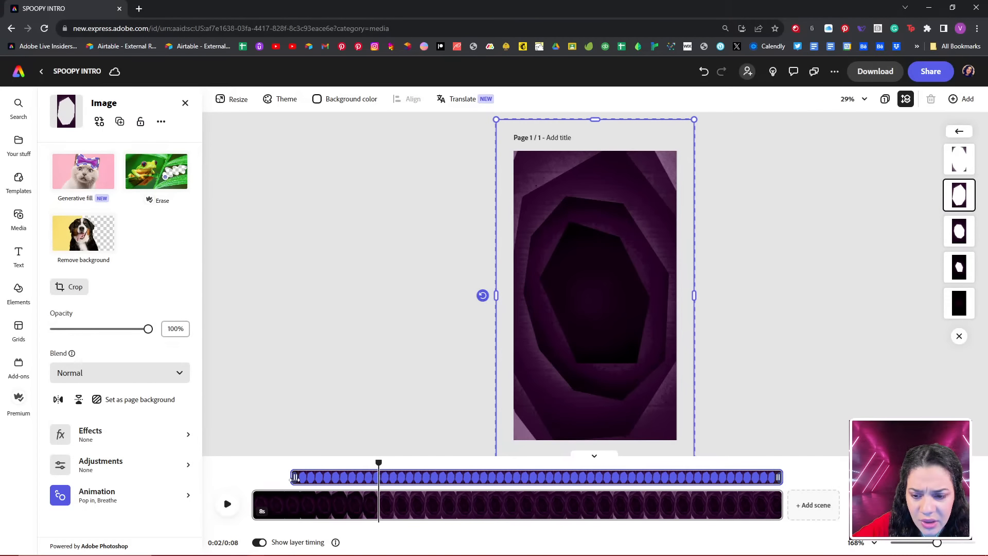
{"action": "mouse_move", "coordinate": [291, 473]}
{"action": "left_click_drag", "start_coordinate": [291, 473], "coordinate": [276, 475]}
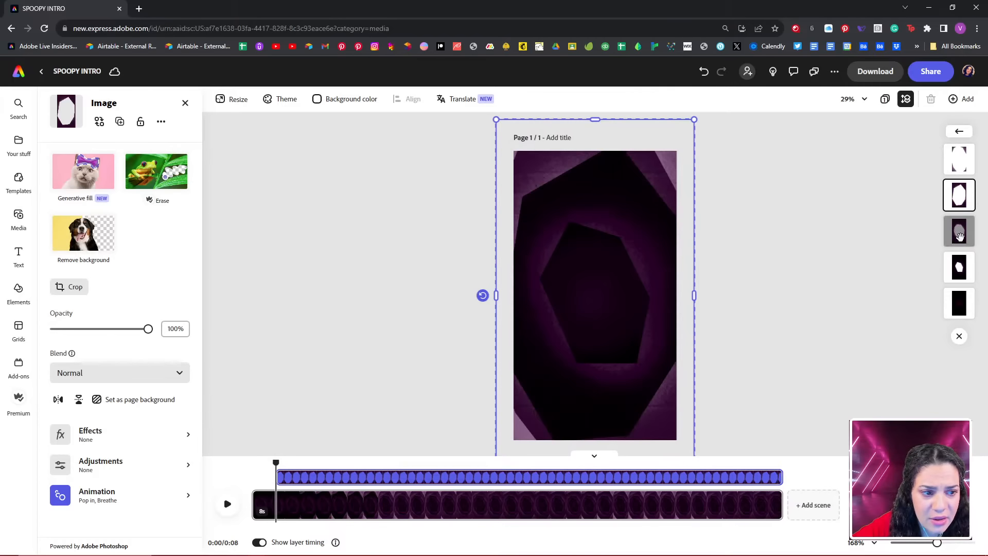
Move the third vortex layer's start to about the 0:01 mark and give it Pop in and looping Breathe animations.
{"action": "left_click", "coordinate": [958, 231]}
{"action": "mouse_move", "coordinate": [383, 477]}
{"action": "left_click_drag", "start_coordinate": [383, 478], "coordinate": [300, 478]}
{"action": "left_click", "coordinate": [97, 492]}
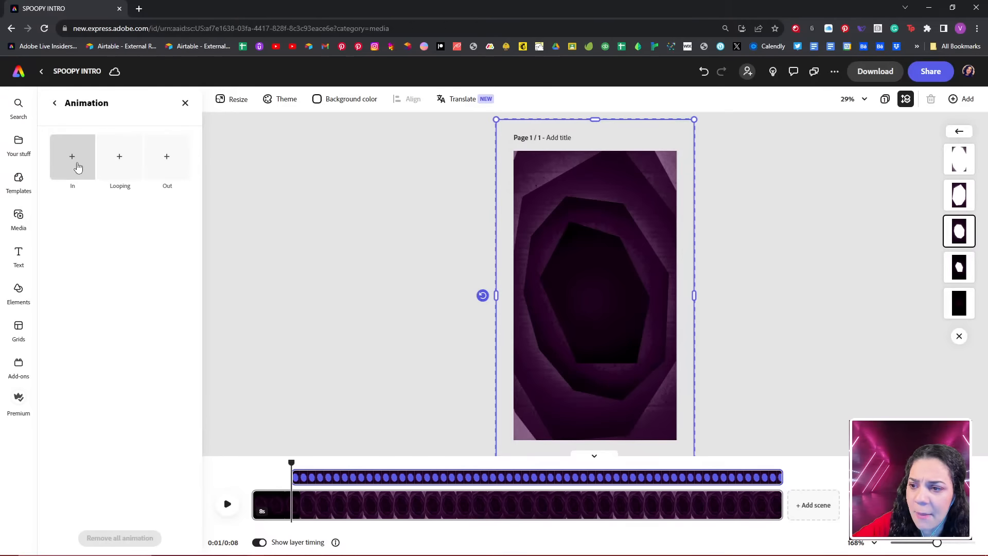
{"action": "left_click", "coordinate": [78, 166]}
{"action": "left_click", "coordinate": [72, 276]}
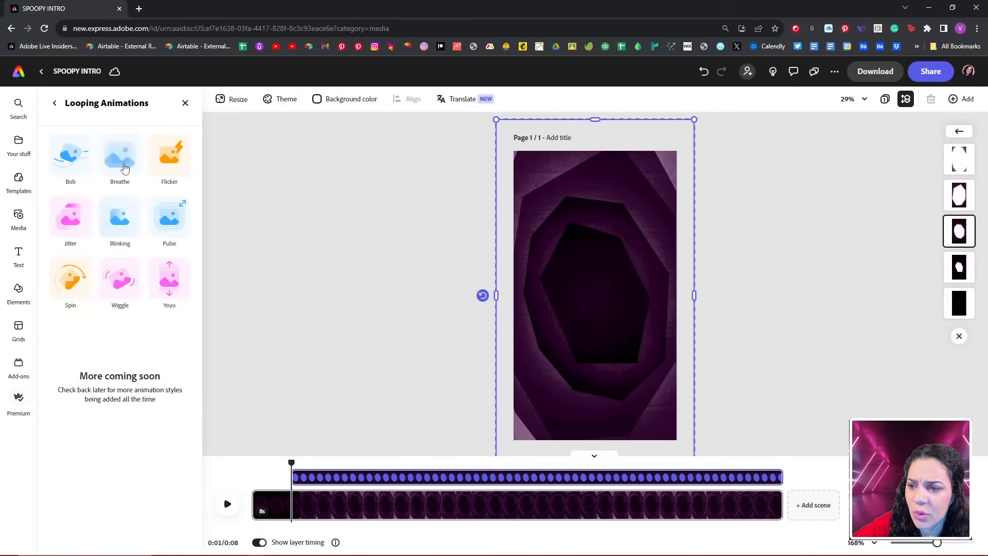
{"action": "left_click", "coordinate": [120, 156]}
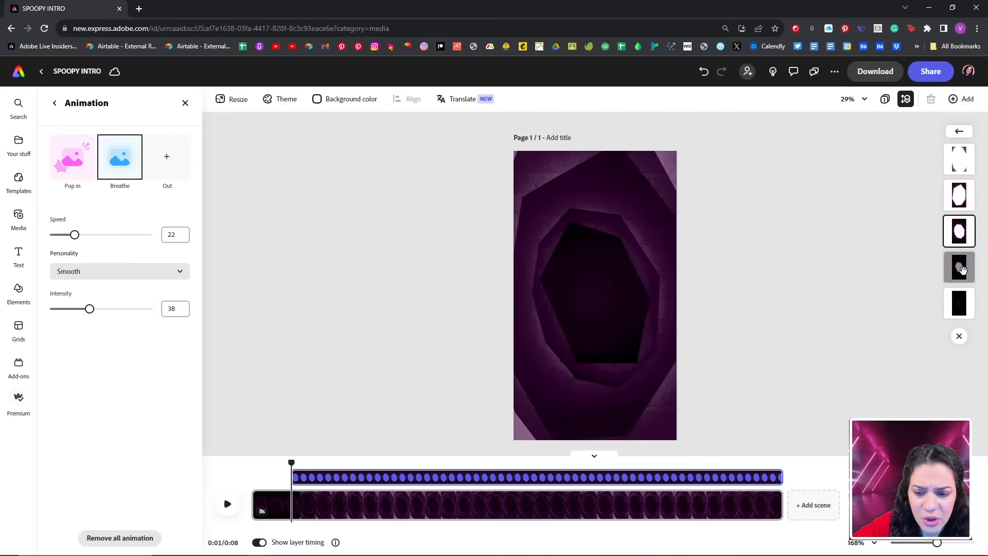
Start the fourth vortex layer slightly after the third, near the 0:01 mark, with Pop in and looping Breathe animations.
{"action": "left_click", "coordinate": [960, 268]}
{"action": "left_click_drag", "start_coordinate": [255, 476], "coordinate": [311, 477]}
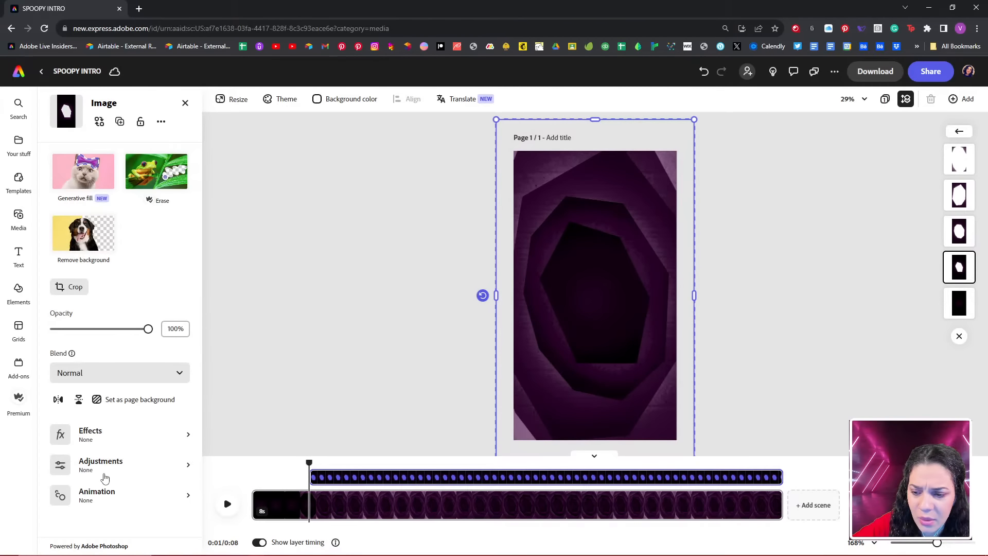
{"action": "left_click", "coordinate": [120, 498]}
{"action": "left_click", "coordinate": [72, 168]}
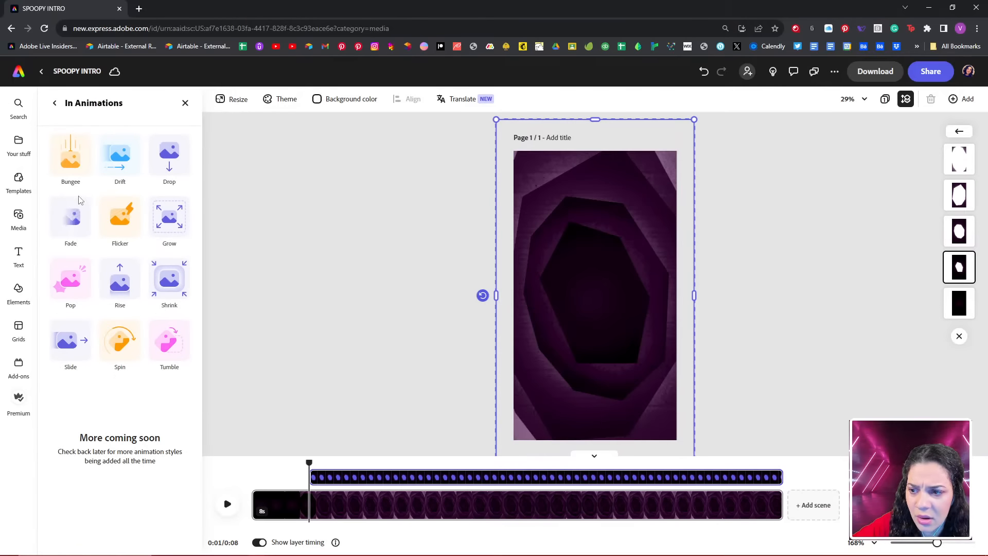
{"action": "left_click", "coordinate": [70, 277]}
{"action": "left_click", "coordinate": [127, 171]}
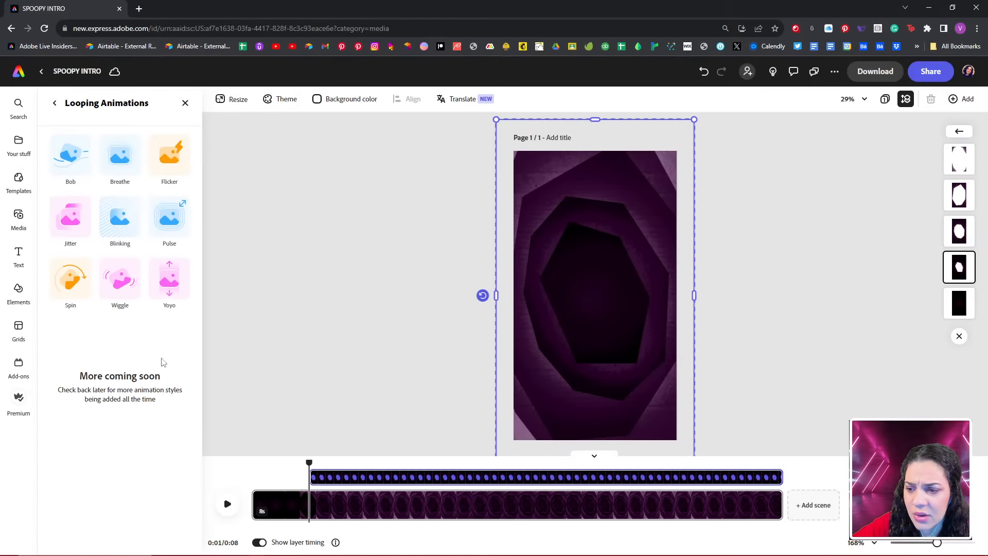
{"action": "left_click", "coordinate": [123, 157]}
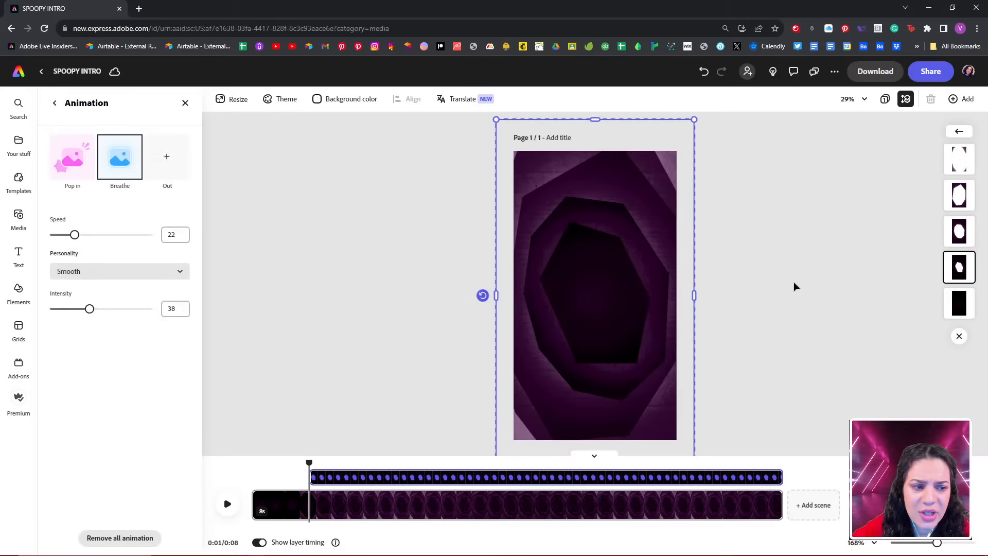
Play the scene from the beginning to review the staggered vortex layer animations.
{"action": "left_click_drag", "start_coordinate": [309, 462], "coordinate": [252, 462]}
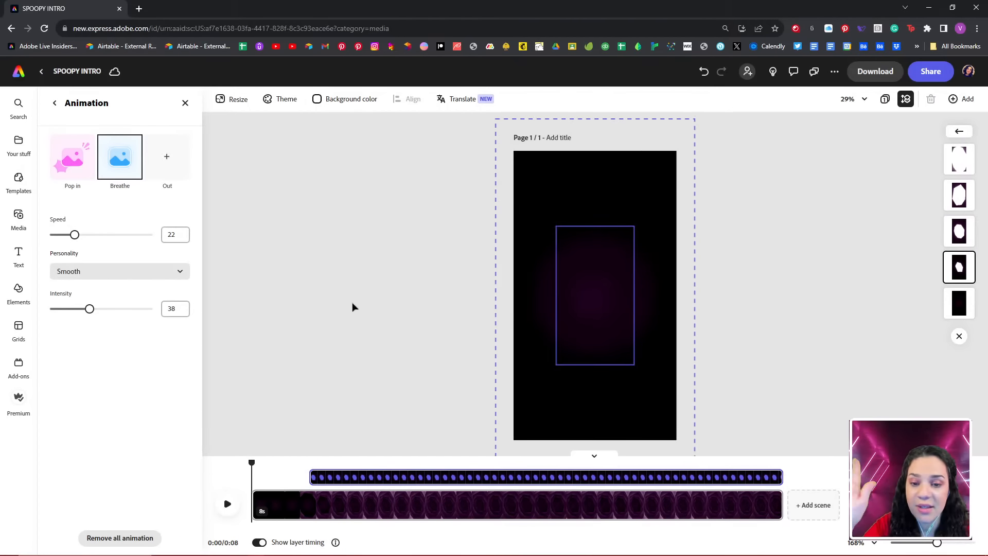
{"action": "left_click", "coordinate": [279, 385]}
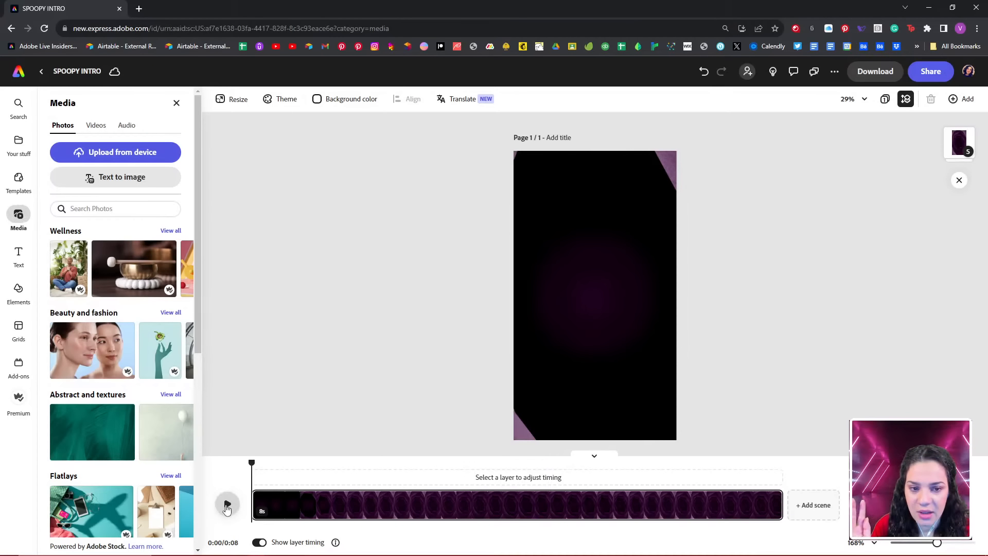
{"action": "left_click", "coordinate": [226, 503]}
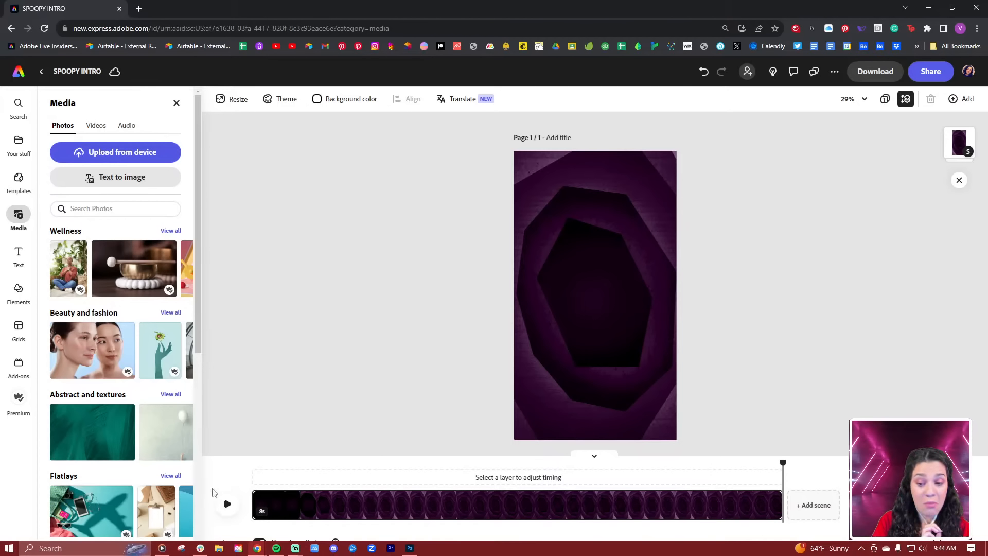
{"action": "left_click", "coordinate": [227, 503]}
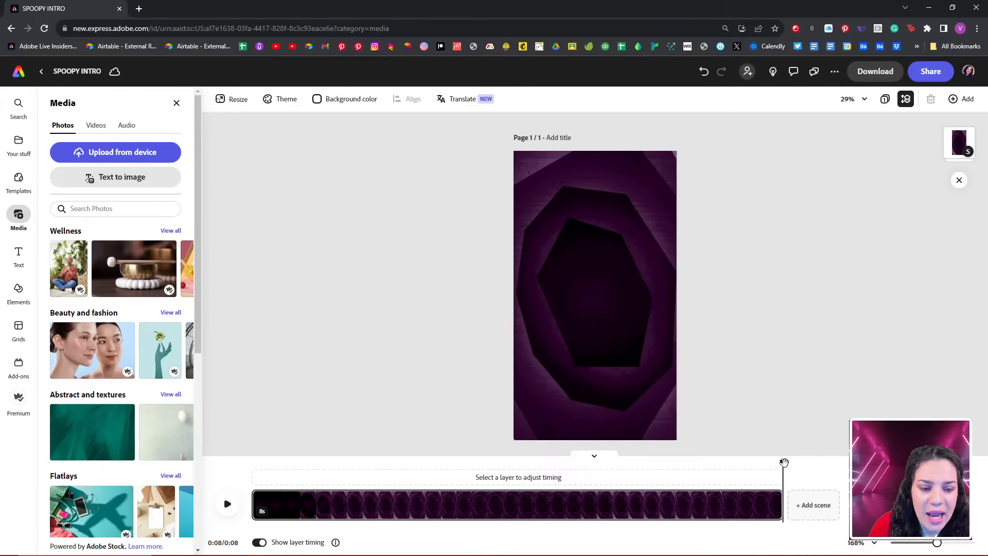
At about the 0:02 mark, add a text layer reading SPOOKY TITLE on two lines.
{"action": "left_click_drag", "start_coordinate": [783, 462], "coordinate": [386, 463]}
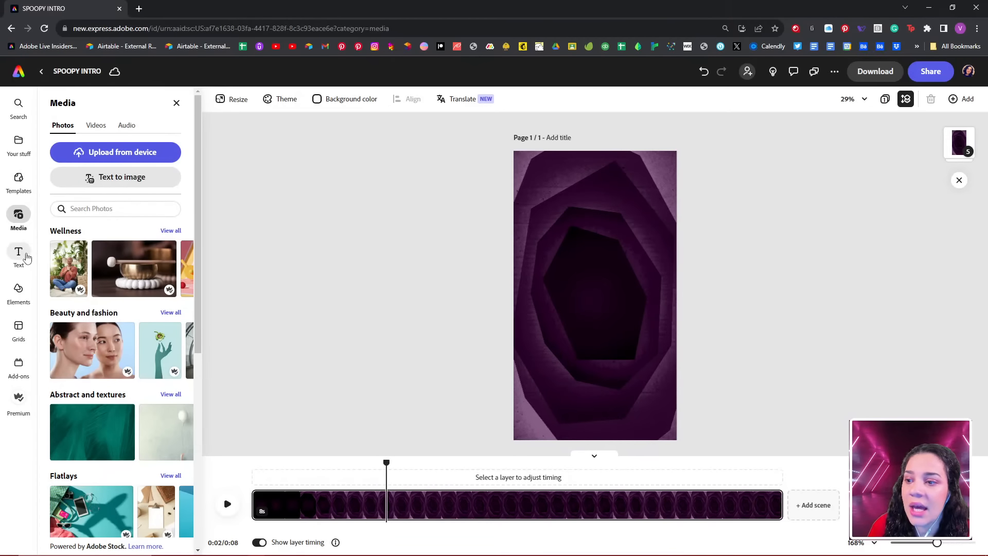
{"action": "left_click", "coordinate": [19, 253]}
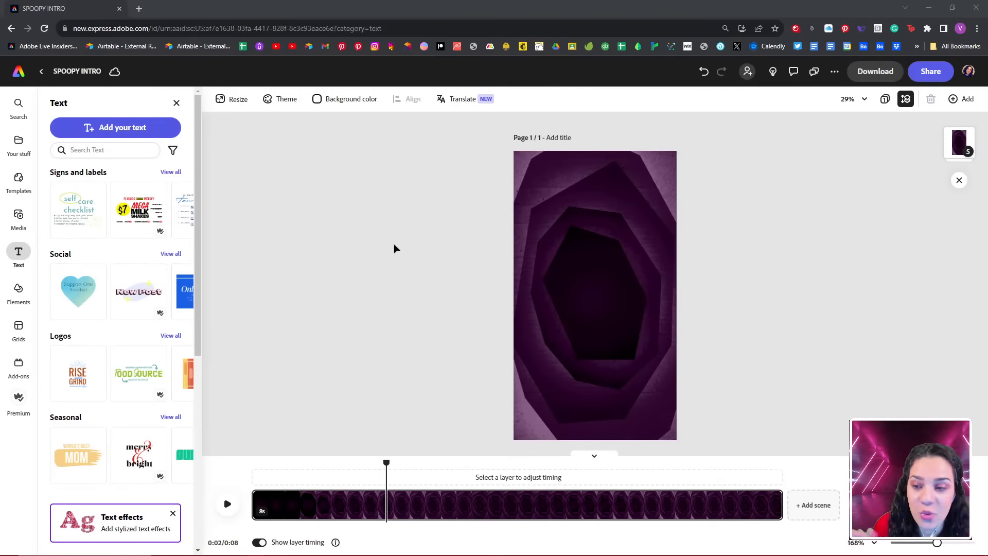
{"action": "left_click", "coordinate": [147, 128]}
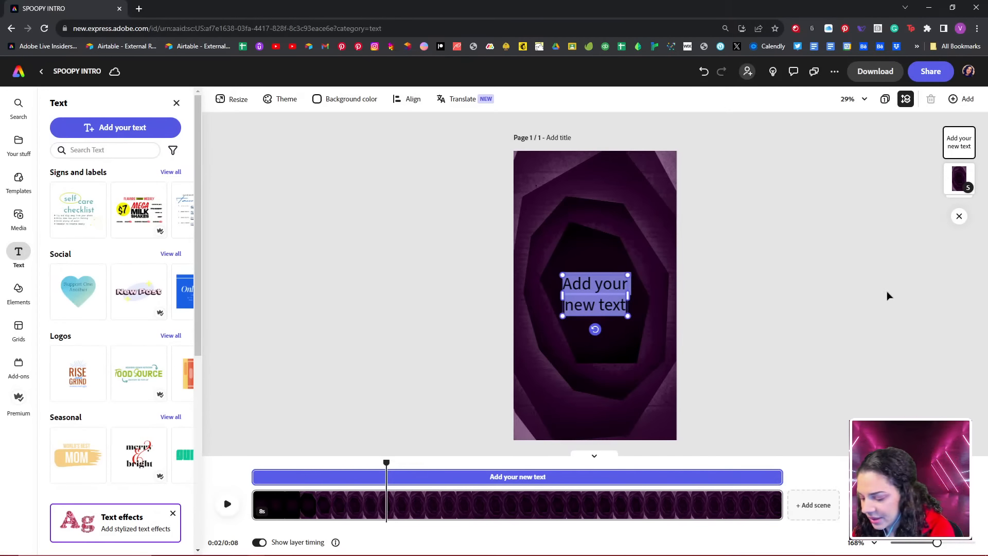
{"action": "type", "text": "SPOOKY"}
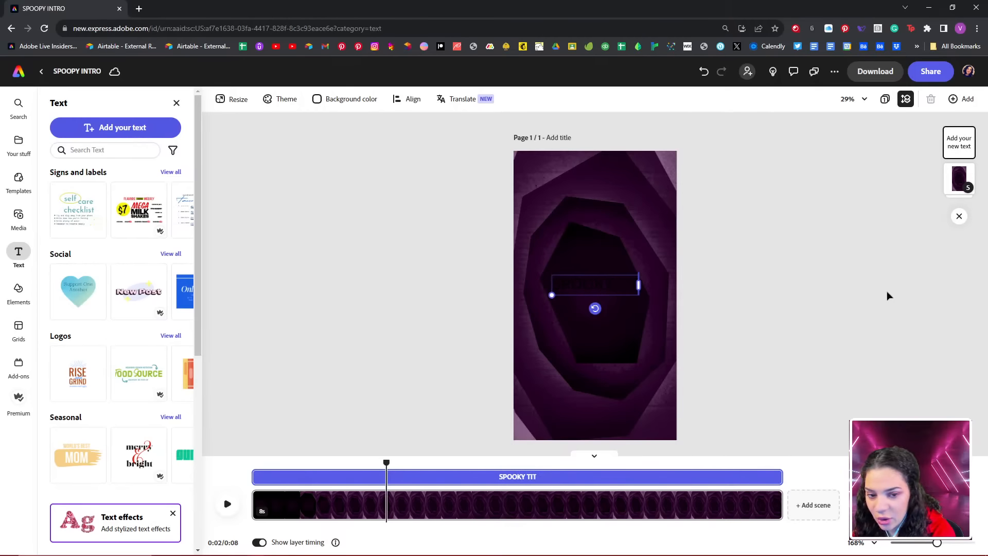
{"action": "key", "text": "Return"}
{"action": "type", "text": "TIT;LW"}
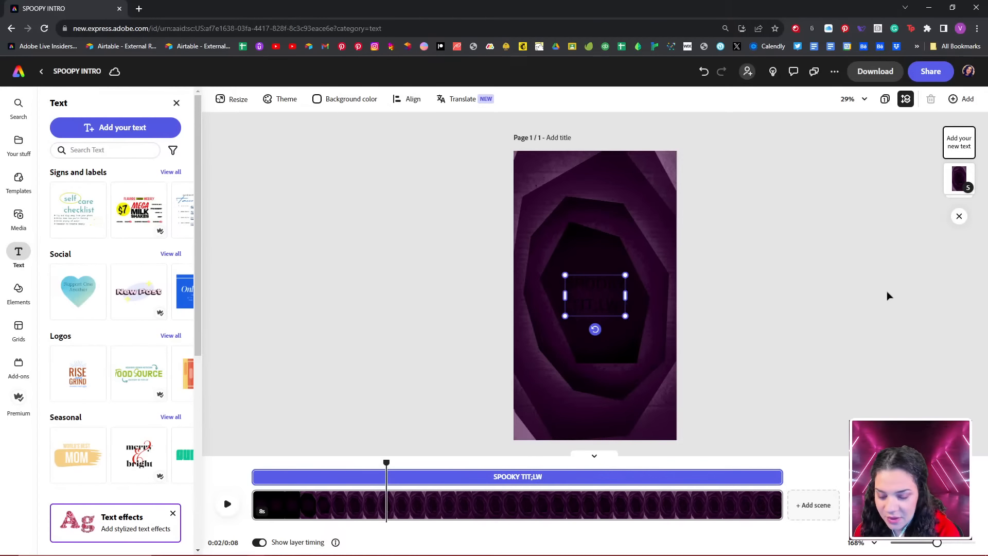
{"action": "key", "text": "BackSpace"}
{"action": "key", "text": "BackSpace"}
{"action": "key", "text": "BackSpace"}
{"action": "type", "text": "LE"}
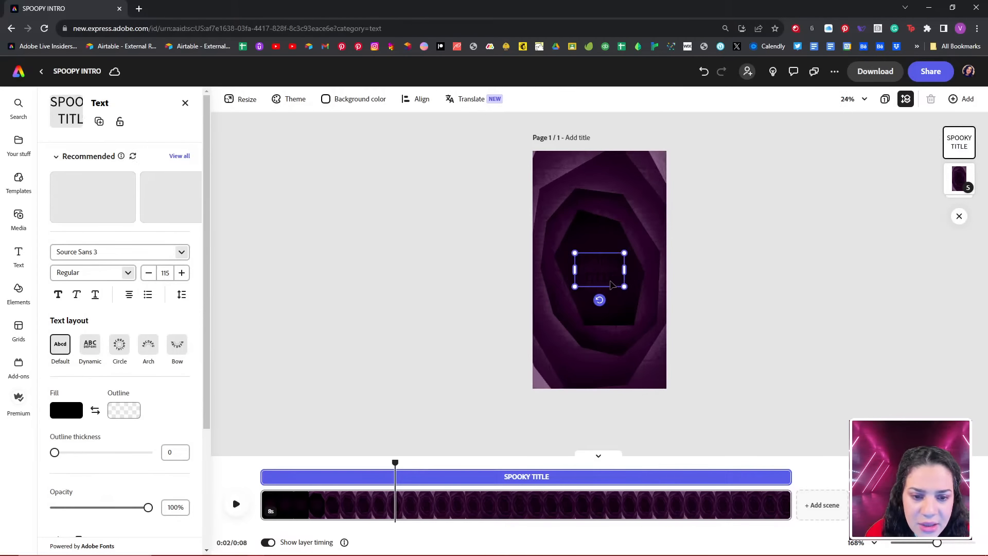
Fill the SPOOKY TITLE text with custom orange #DB8C4B and enlarge it to about size 239.
{"action": "double_click", "coordinate": [608, 277]}
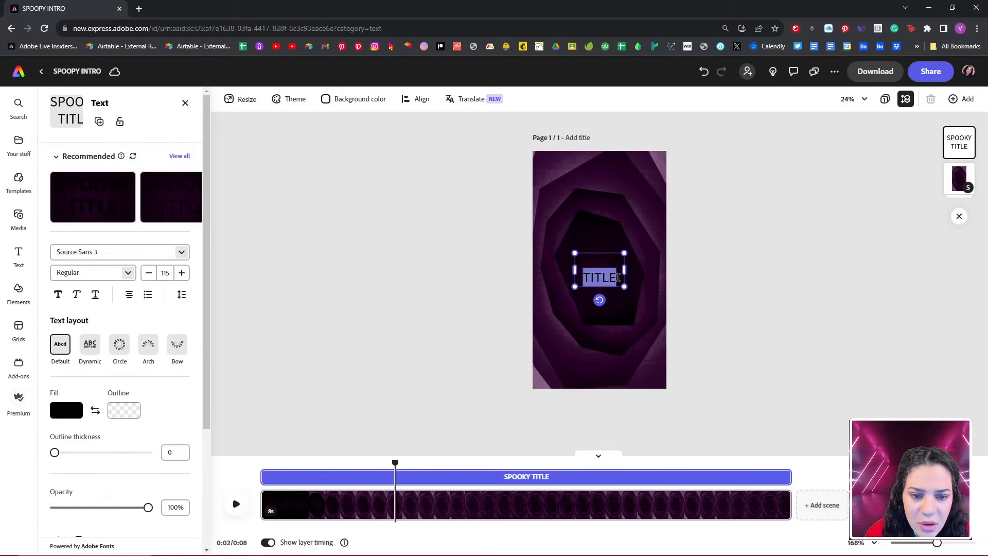
{"action": "left_click_drag", "start_coordinate": [618, 278], "coordinate": [572, 254]}
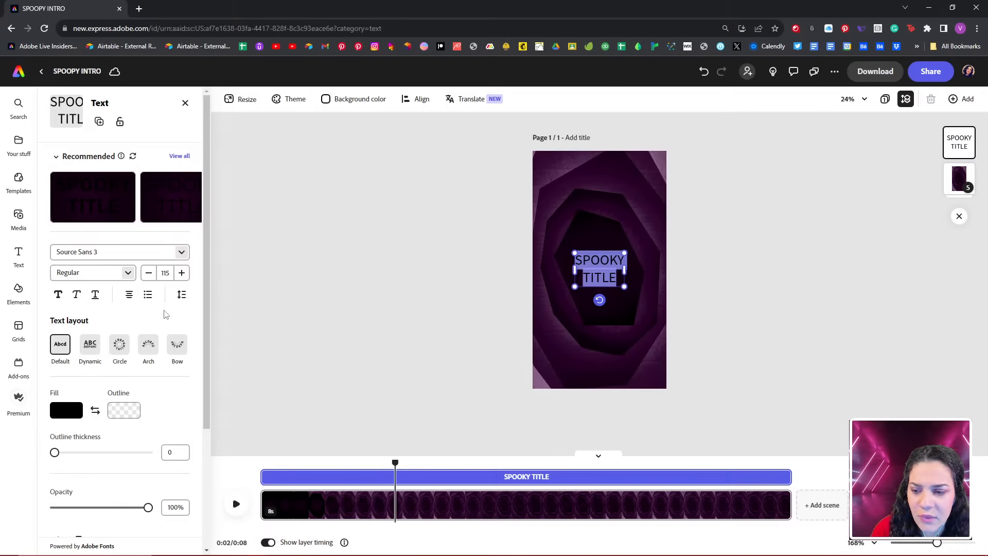
{"action": "left_click", "coordinate": [66, 410]}
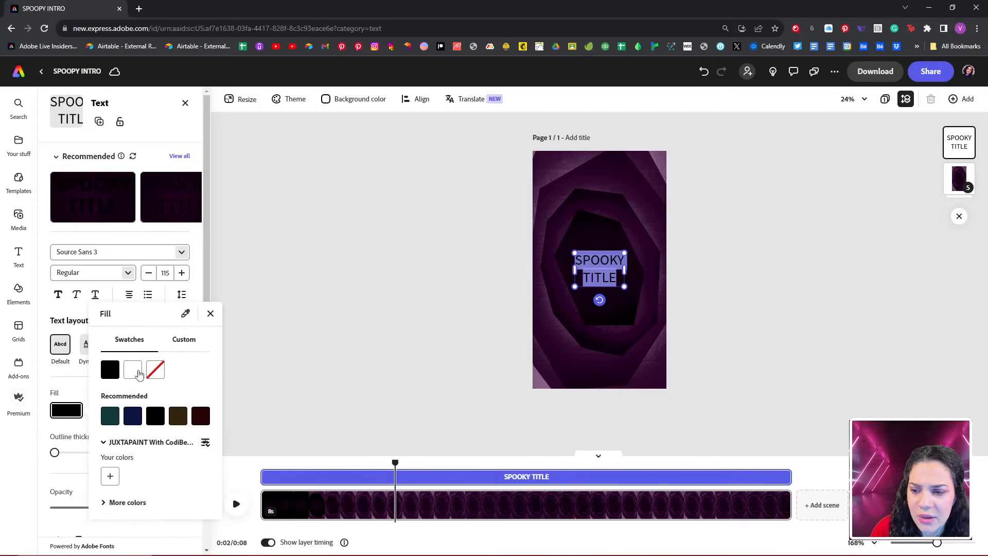
{"action": "left_click", "coordinate": [185, 341]}
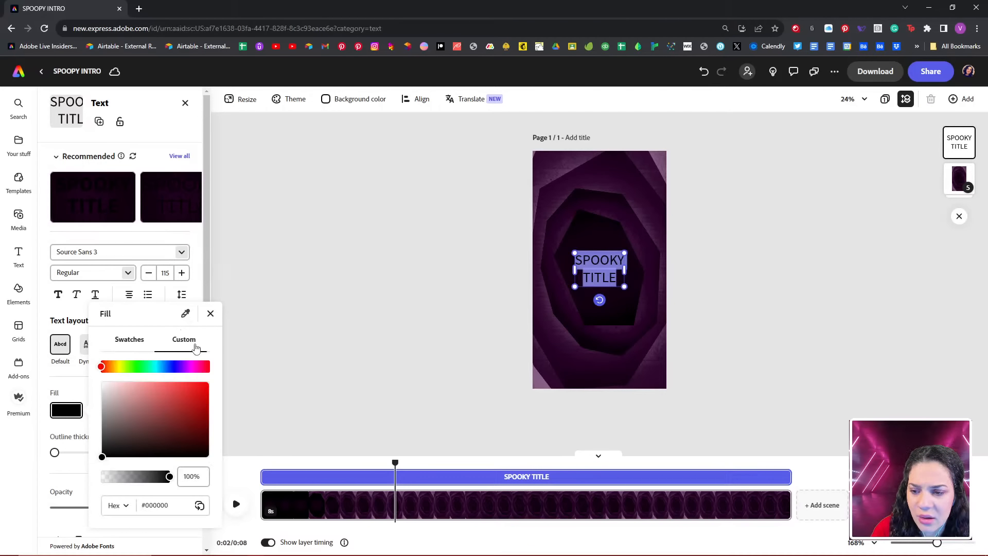
{"action": "left_click", "coordinate": [185, 313]}
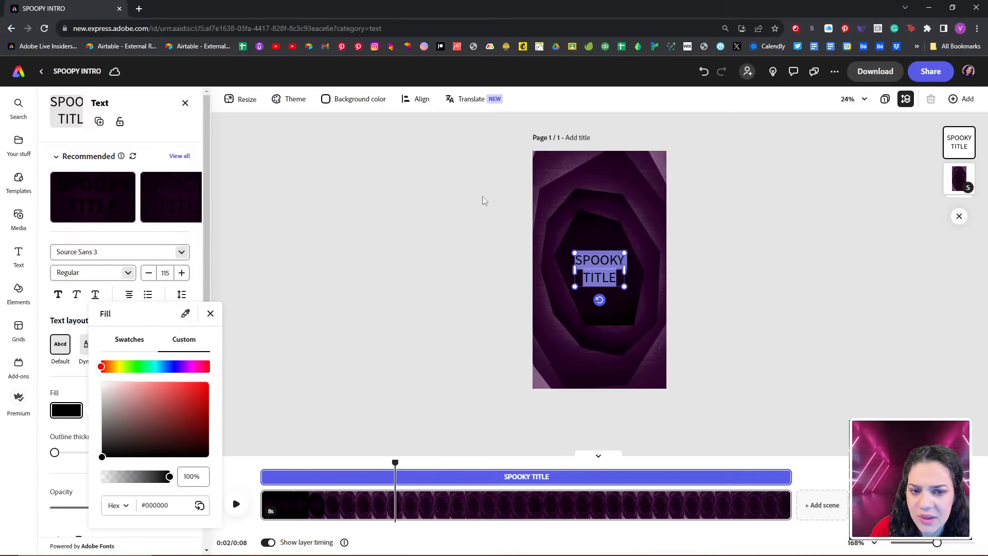
{"action": "left_click", "coordinate": [557, 170]}
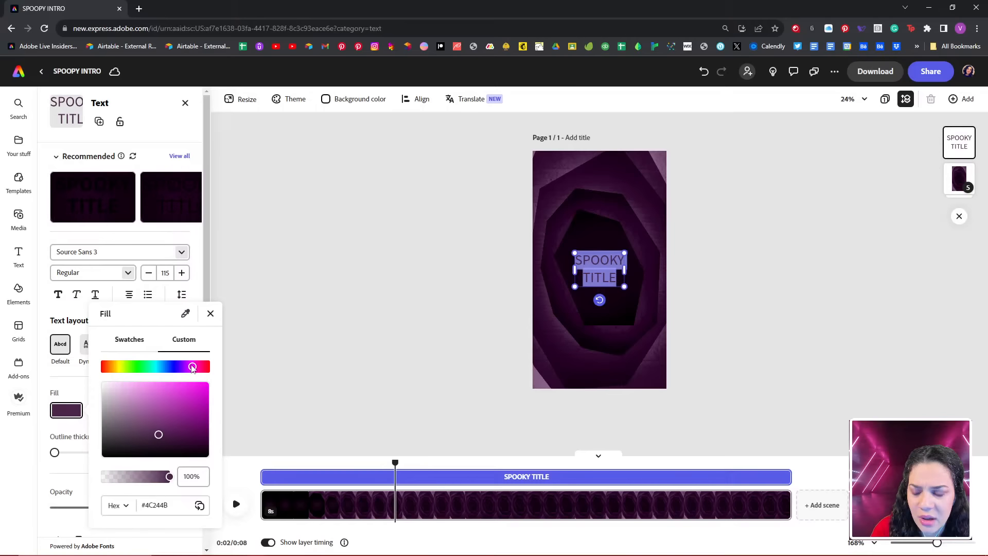
{"action": "left_click_drag", "start_coordinate": [193, 366], "coordinate": [133, 366]}
{"action": "left_click", "coordinate": [152, 415]}
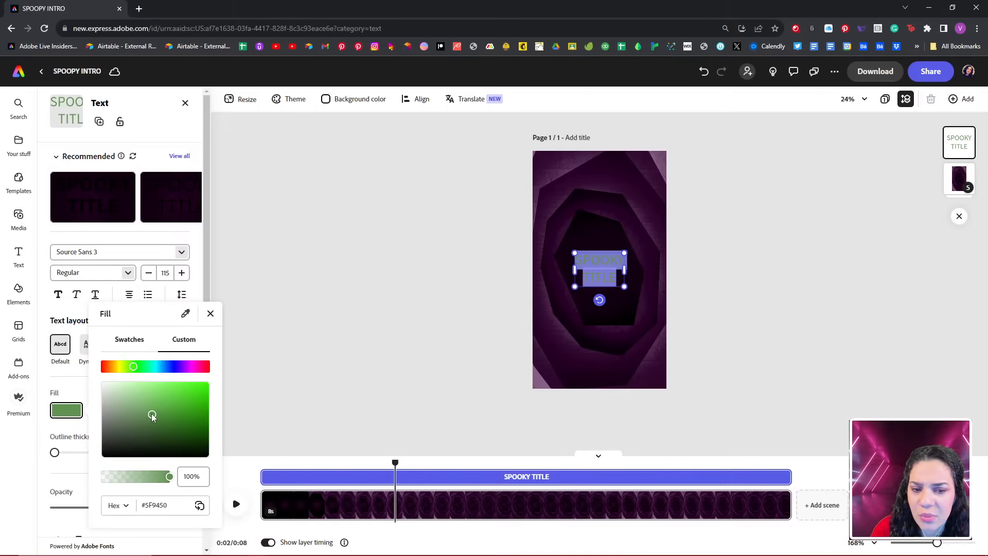
{"action": "left_click", "coordinate": [111, 366]}
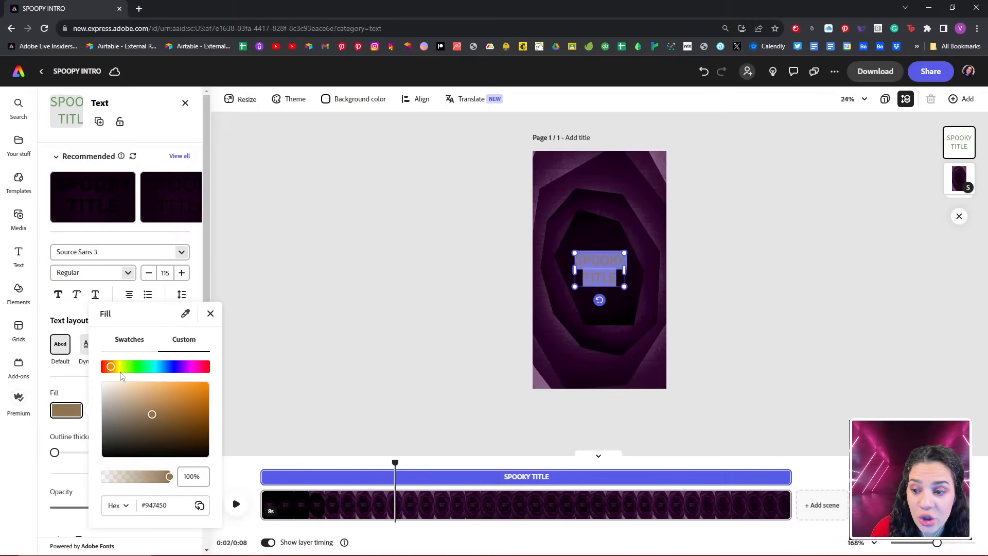
{"action": "left_click_drag", "start_coordinate": [151, 416], "coordinate": [173, 394]}
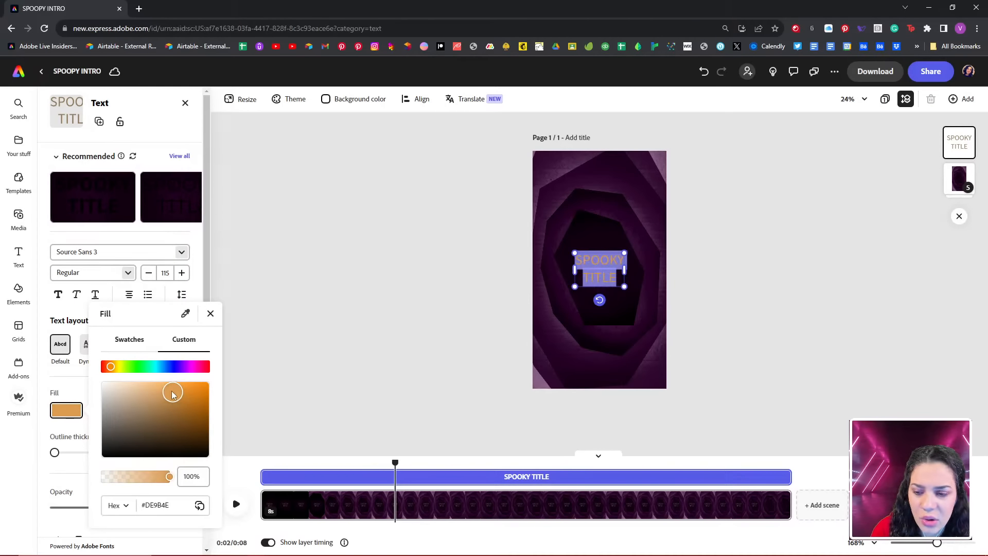
{"action": "left_click", "coordinate": [113, 366]}
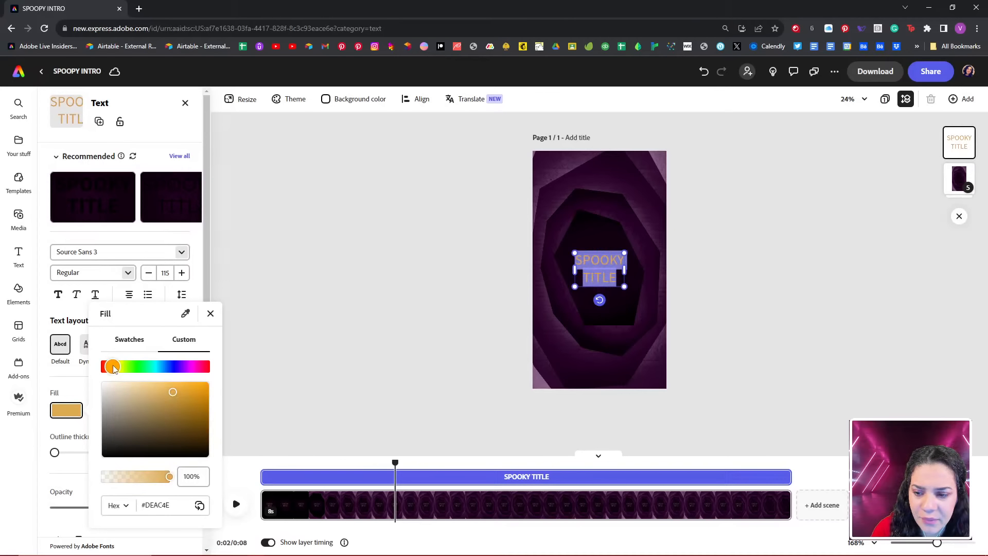
{"action": "left_click", "coordinate": [109, 366]}
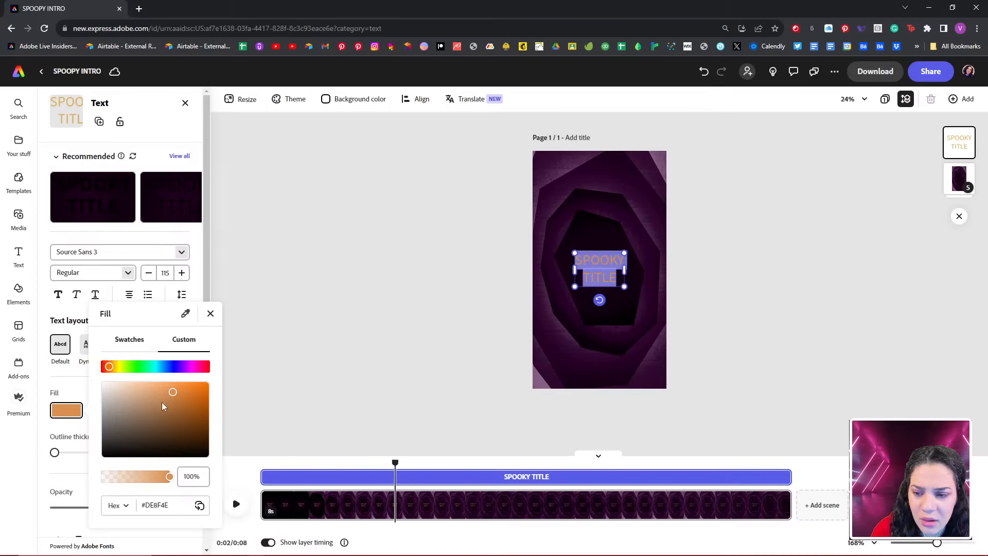
{"action": "left_click_drag", "start_coordinate": [173, 394], "coordinate": [174, 392]}
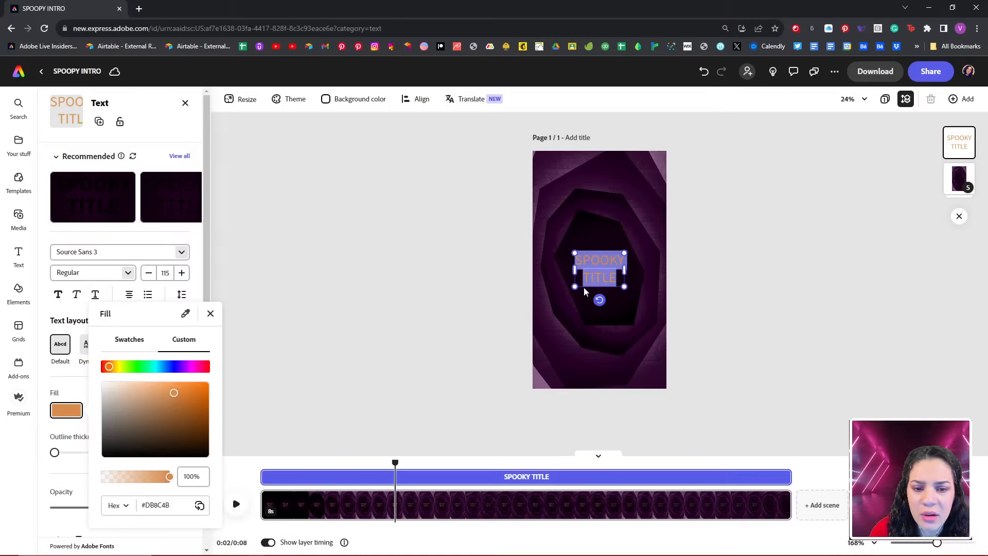
{"action": "left_click_drag", "start_coordinate": [575, 286], "coordinate": [606, 303]}
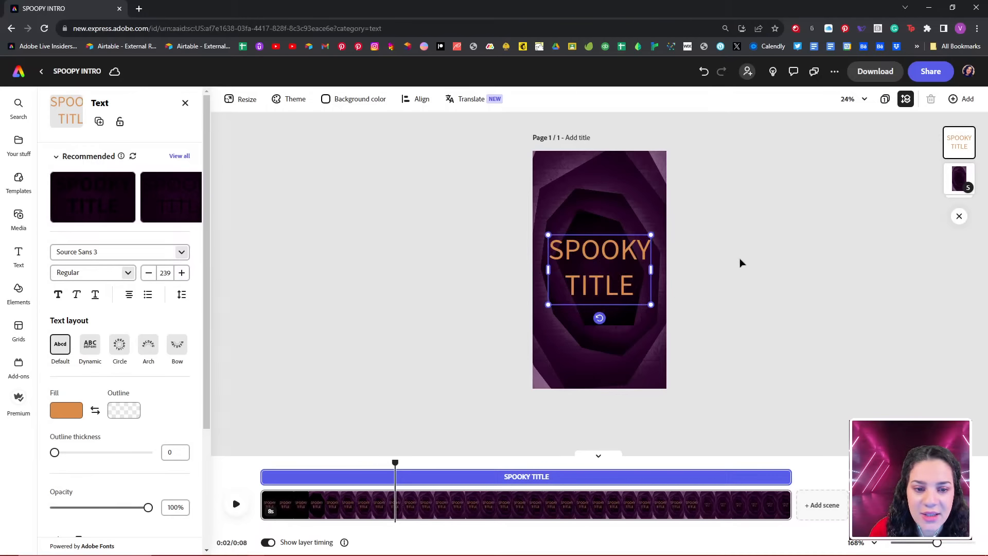
Change the font of the whole SPOOKY TITLE text to AltaCalifornia Regular.
{"action": "left_click", "coordinate": [605, 252]}
{"action": "double_click", "coordinate": [605, 252]}
{"action": "left_click", "coordinate": [615, 281]}
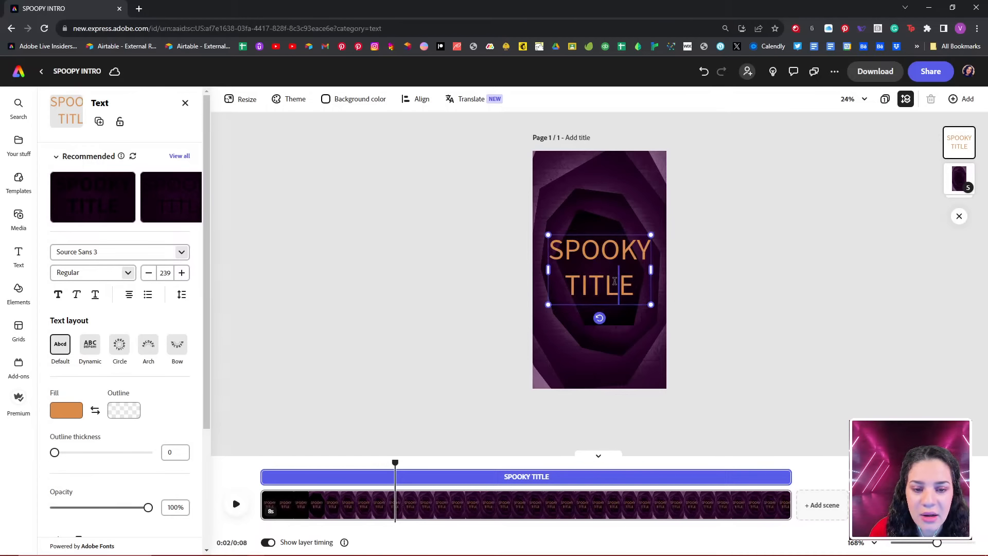
{"action": "key", "text": "ctrl+a"}
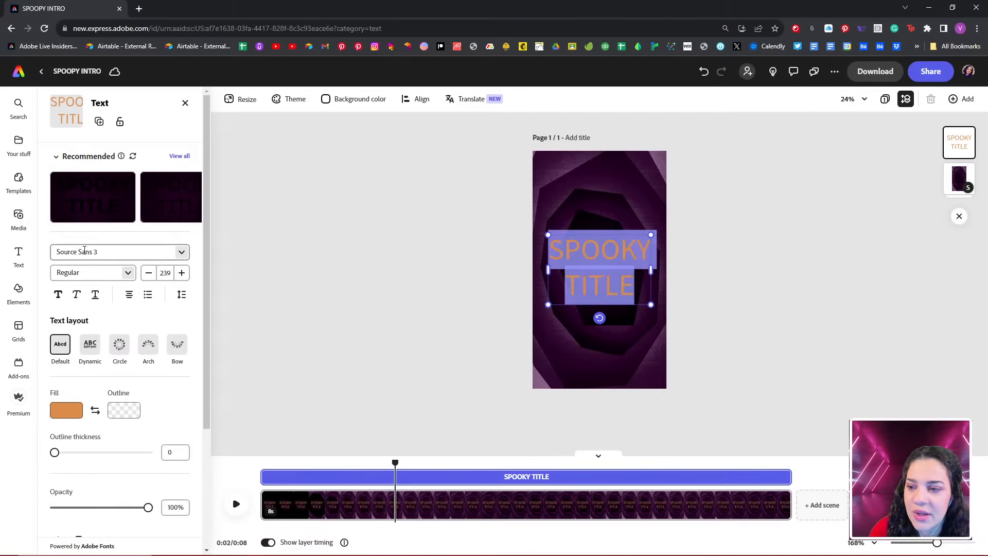
{"action": "left_click", "coordinate": [84, 251]}
{"action": "left_click", "coordinate": [181, 254]}
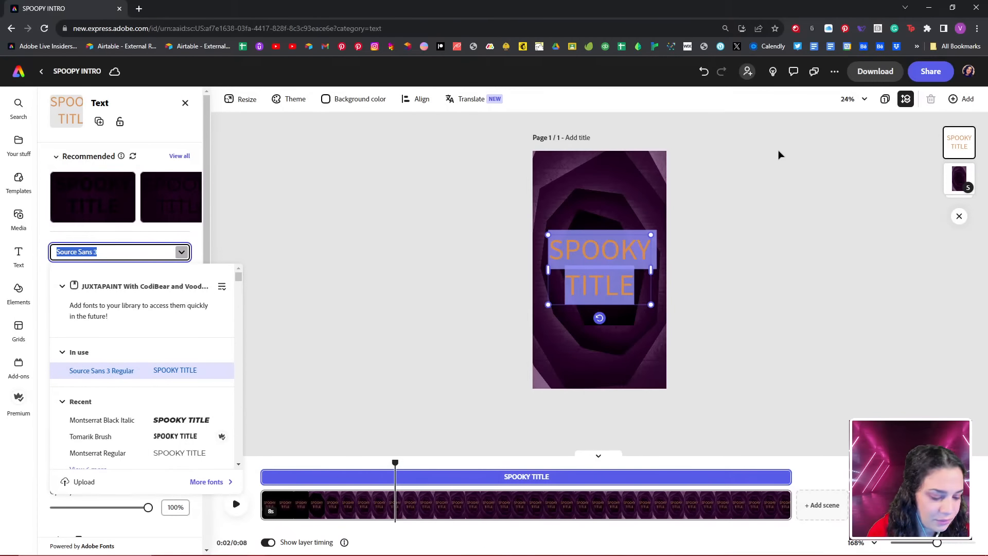
{"action": "scroll", "coordinate": [194, 415], "scroll_direction": "down", "scroll_amount": 5}
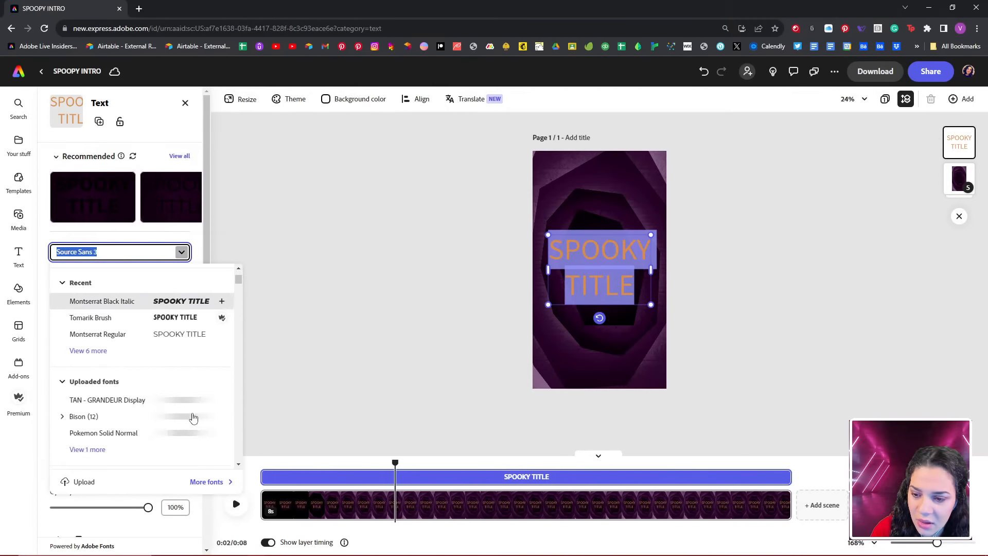
{"action": "scroll", "coordinate": [193, 416], "scroll_direction": "up", "scroll_amount": 2}
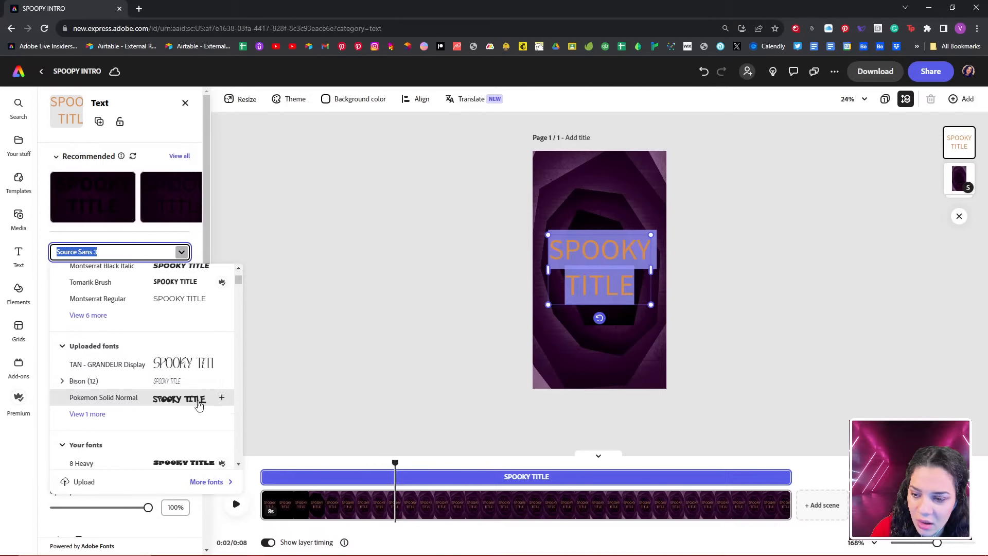
{"action": "scroll", "coordinate": [198, 406], "scroll_direction": "down", "scroll_amount": 4}
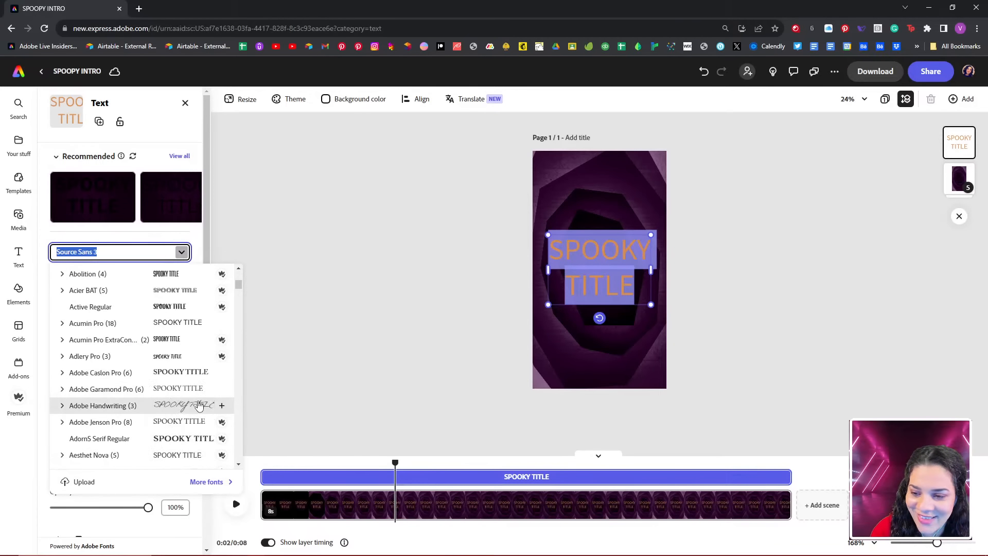
{"action": "scroll", "coordinate": [199, 406], "scroll_direction": "down", "scroll_amount": 8}
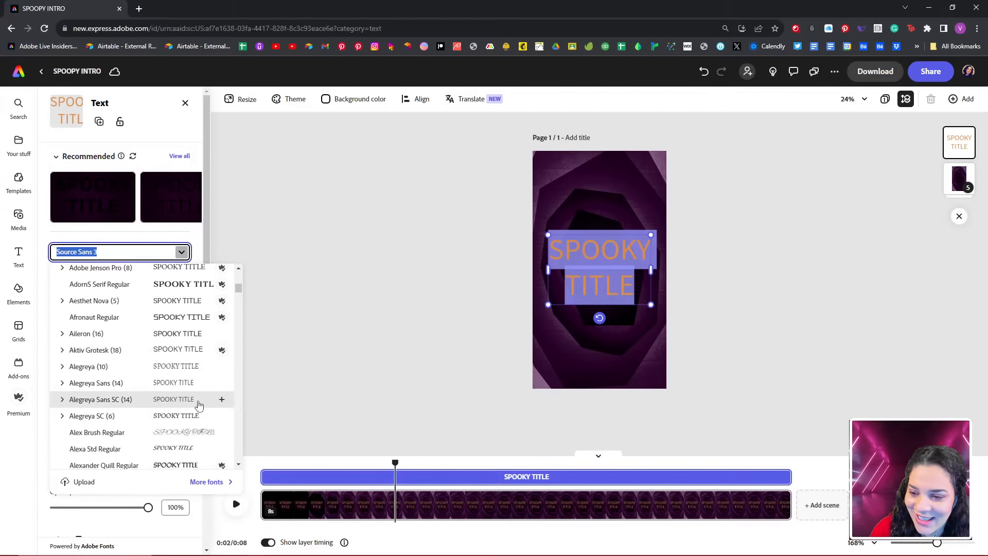
{"action": "scroll", "coordinate": [199, 406], "scroll_direction": "down", "scroll_amount": 5}
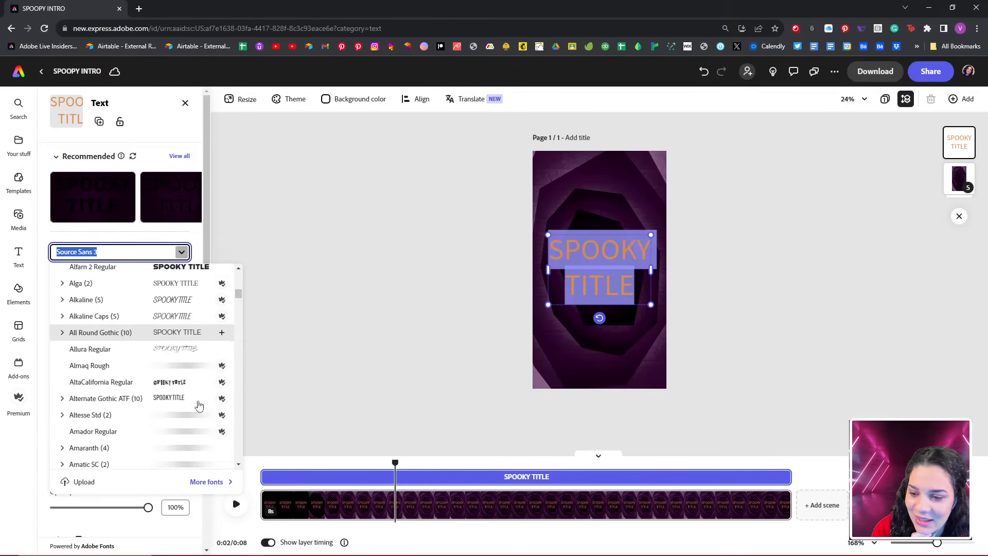
{"action": "left_click", "coordinate": [179, 357]}
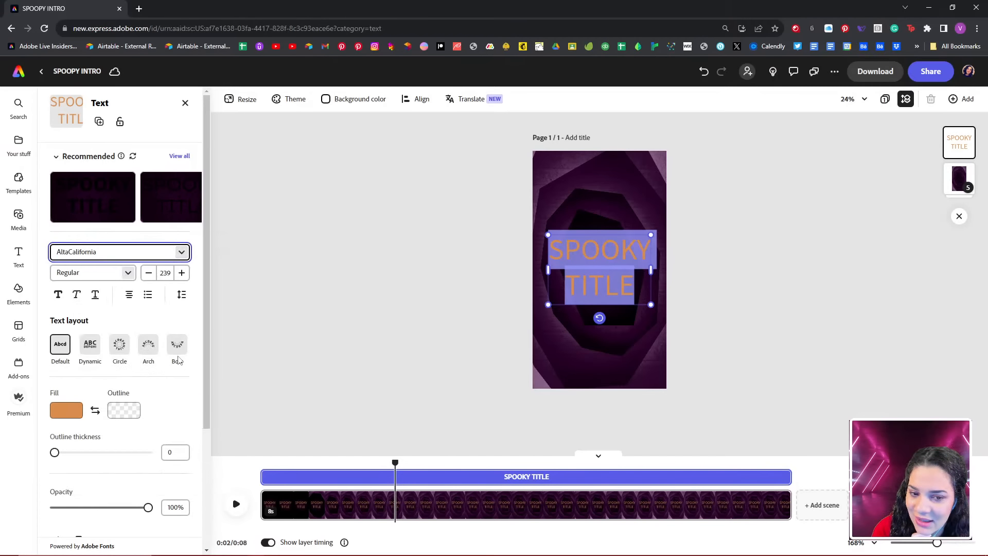
Try the Anodyne Combined font on the whole SPOOKY TITLE text.
{"action": "scroll", "coordinate": [179, 369], "scroll_direction": "down", "scroll_amount": 1}
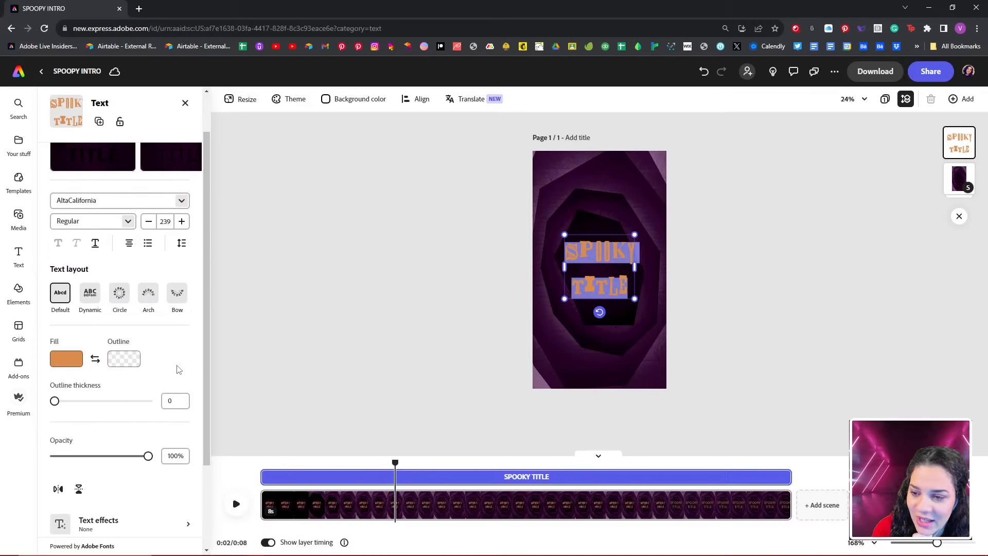
{"action": "left_click", "coordinate": [181, 201]}
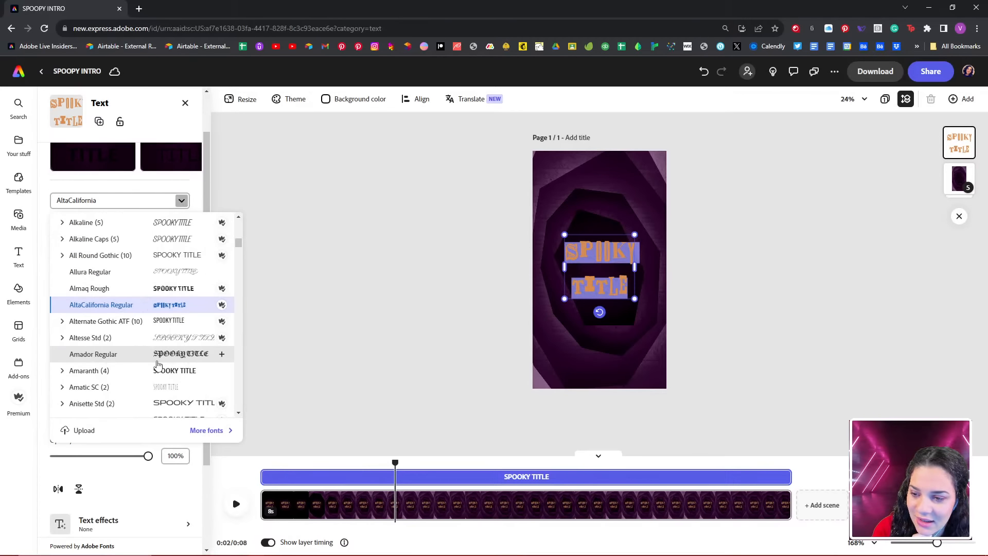
{"action": "scroll", "coordinate": [158, 364], "scroll_direction": "down", "scroll_amount": 2}
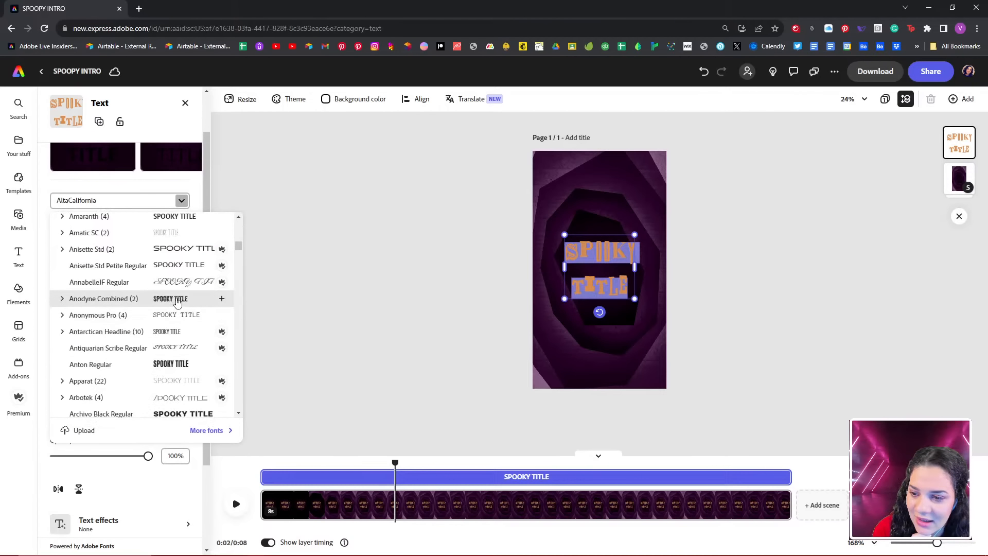
{"action": "left_click", "coordinate": [174, 298]}
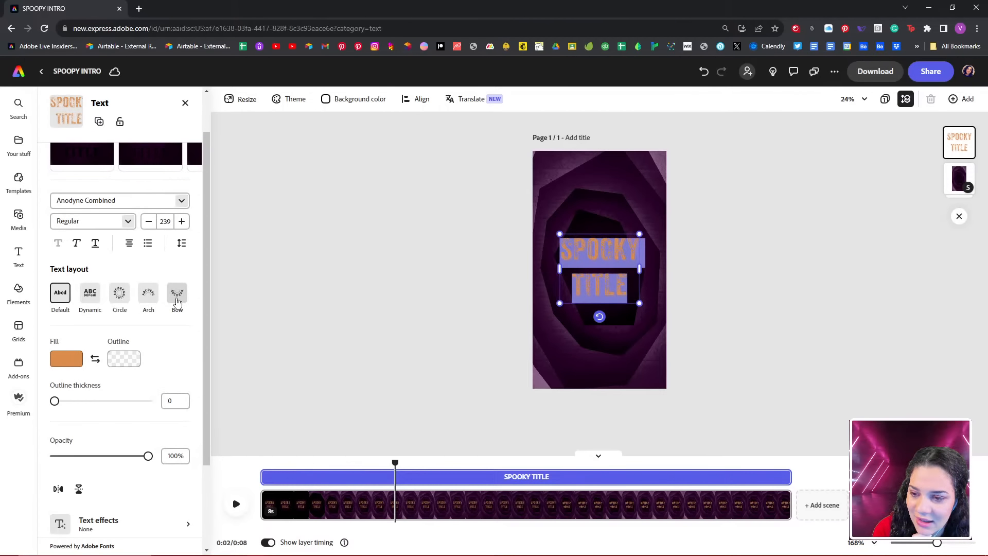
{"action": "left_click", "coordinate": [723, 295]}
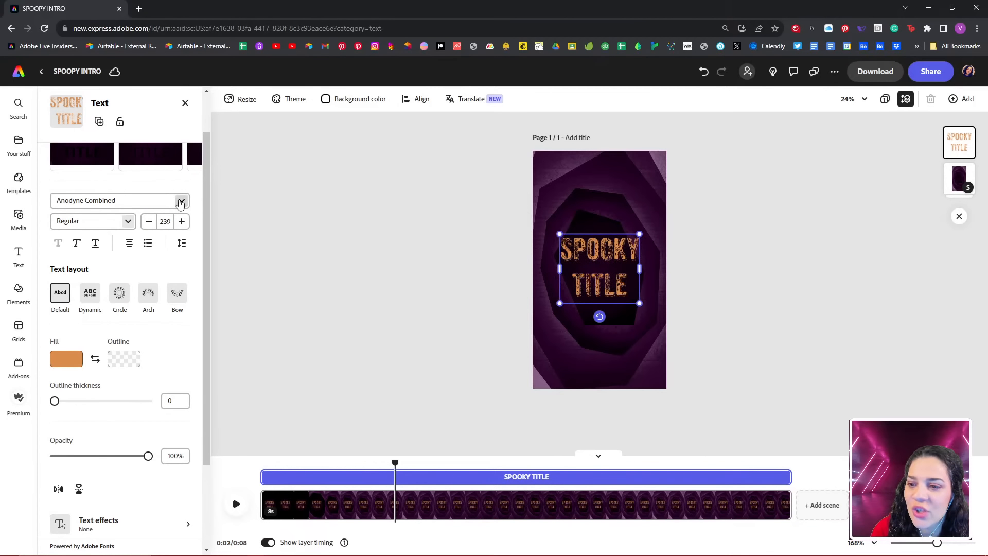
Set the SPOOKY TITLE text to Amaranth Bold and shrink it to about size 218.
{"action": "left_click", "coordinate": [180, 201]}
{"action": "left_click", "coordinate": [181, 201]}
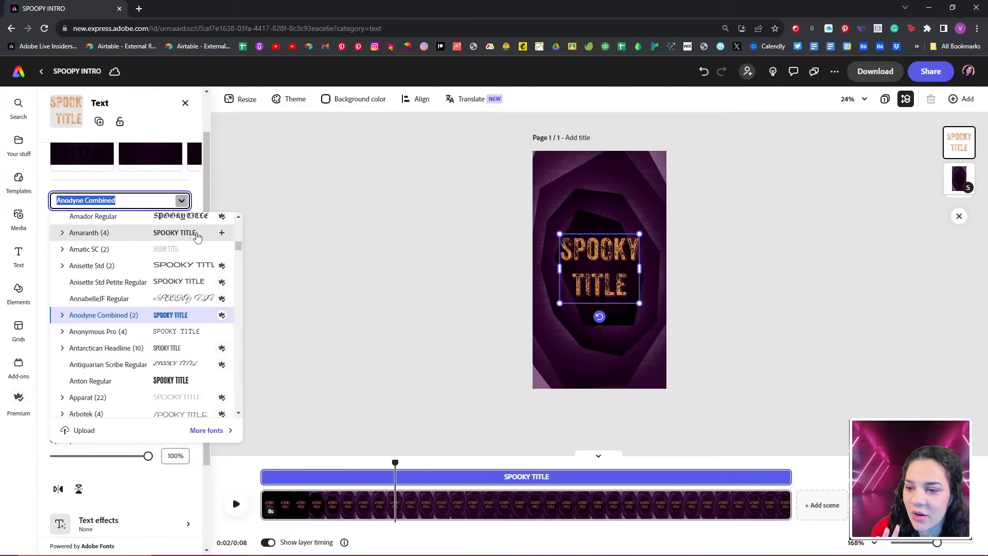
{"action": "left_click", "coordinate": [198, 230]}
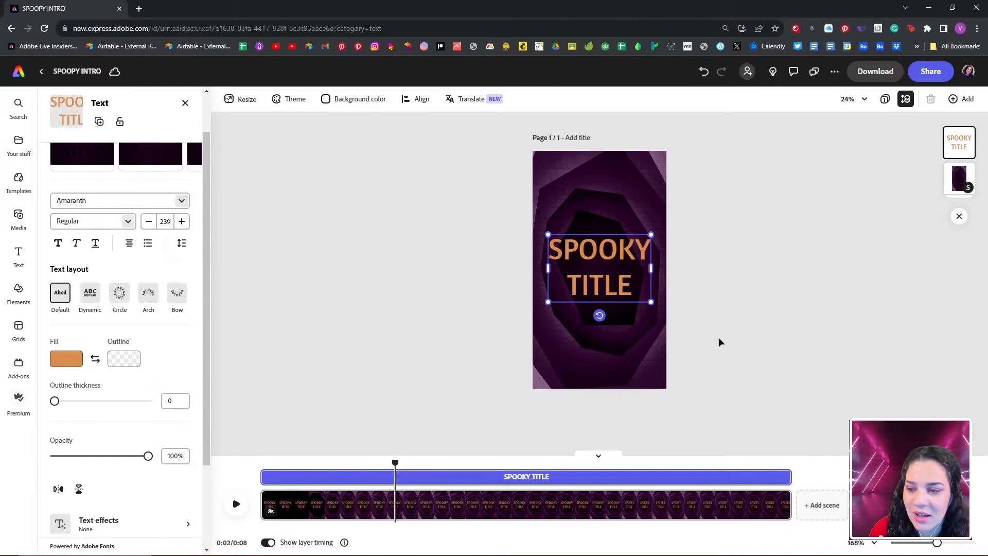
{"action": "left_click", "coordinate": [129, 226]}
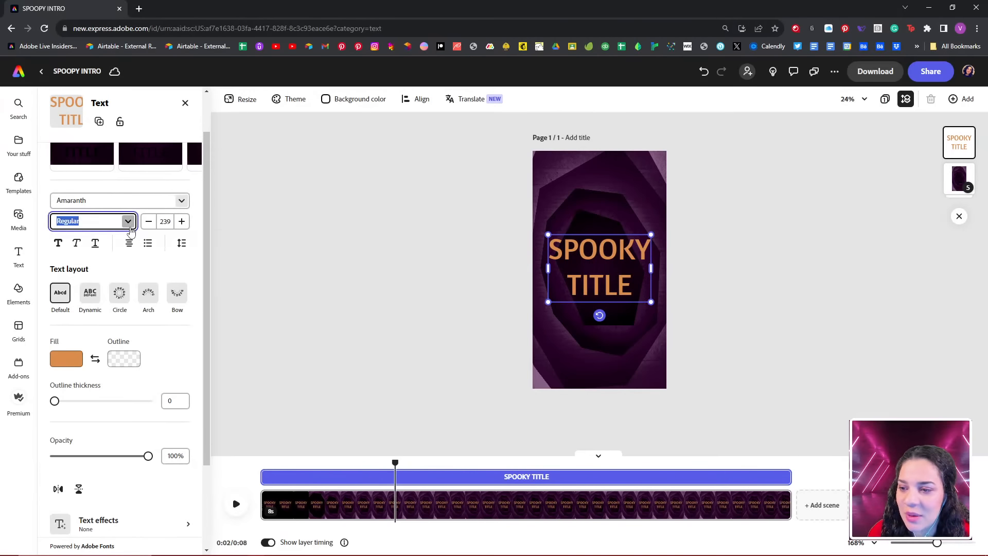
{"action": "left_click", "coordinate": [128, 273]}
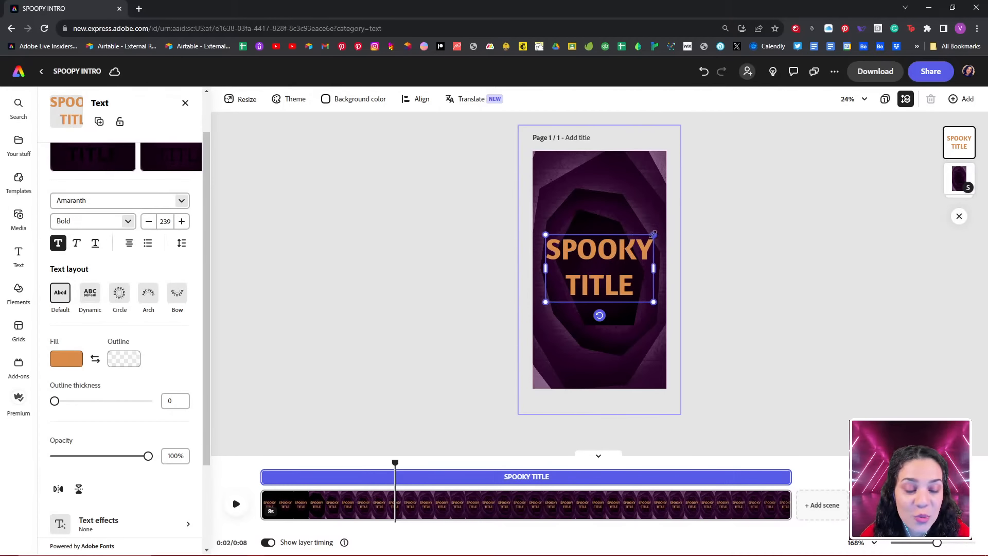
{"action": "left_click_drag", "start_coordinate": [652, 234], "coordinate": [606, 263]}
{"action": "left_click", "coordinate": [772, 279]}
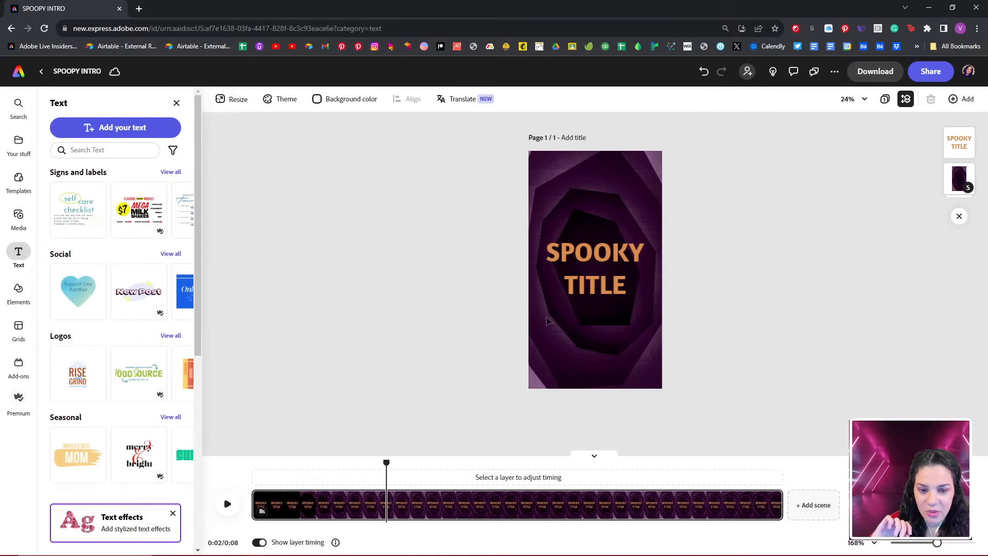
Trim the SPOOKY TITLE layer to start at about 0:02 and move the playhead to about 0:04.
{"action": "left_click", "coordinate": [583, 252]}
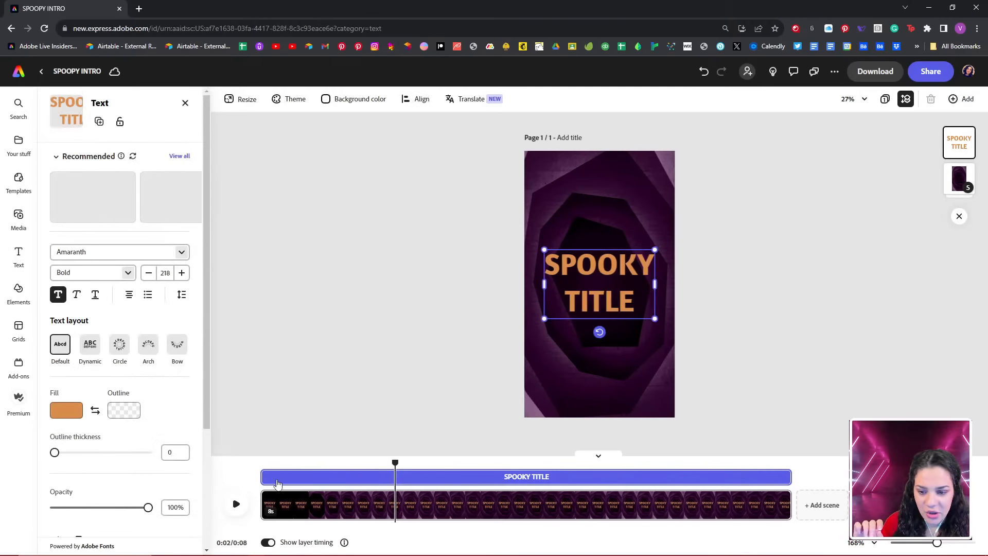
{"action": "left_click_drag", "start_coordinate": [263, 480], "coordinate": [396, 476]}
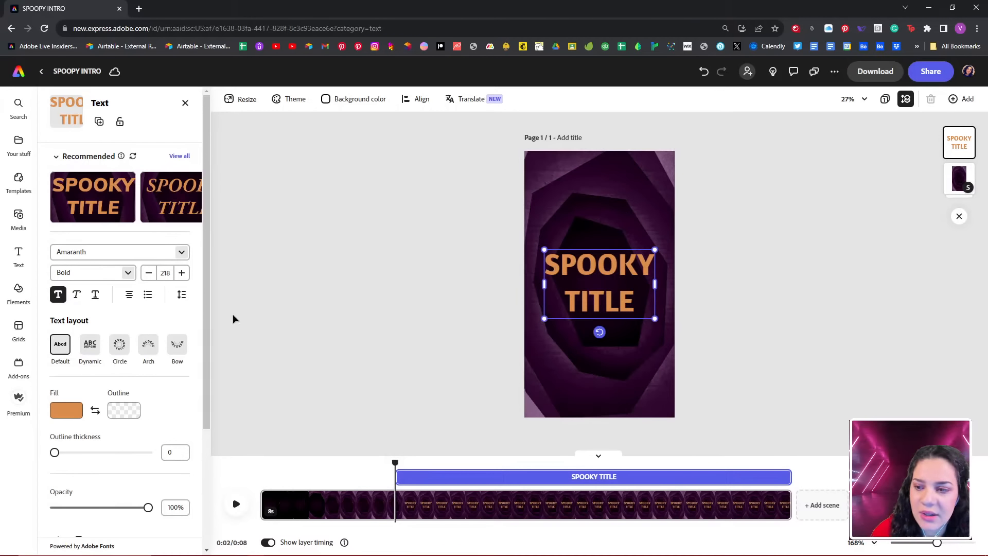
{"action": "left_click", "coordinate": [518, 478]}
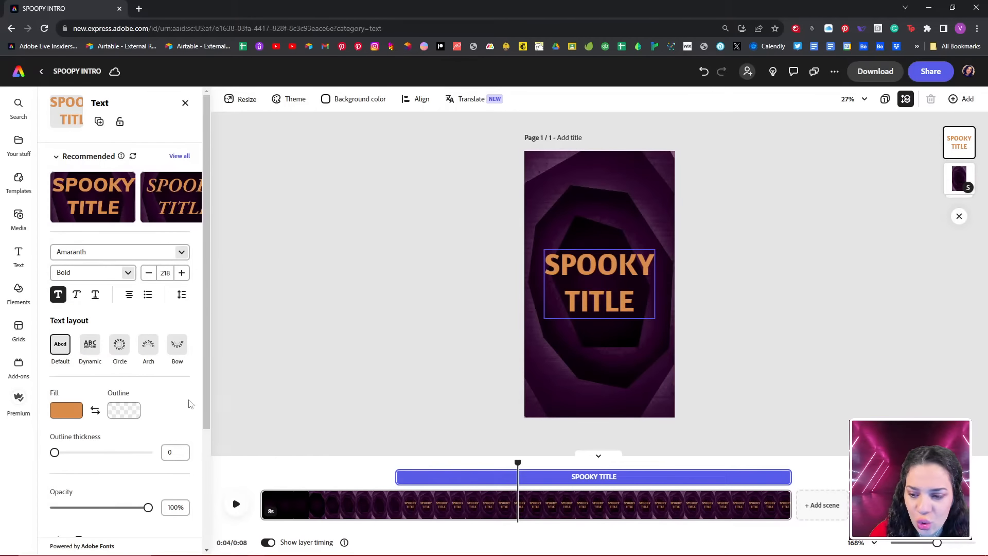
Give the SPOOKY TITLE text the Grow in-animation.
{"action": "scroll", "coordinate": [190, 403], "scroll_direction": "down", "scroll_amount": 3}
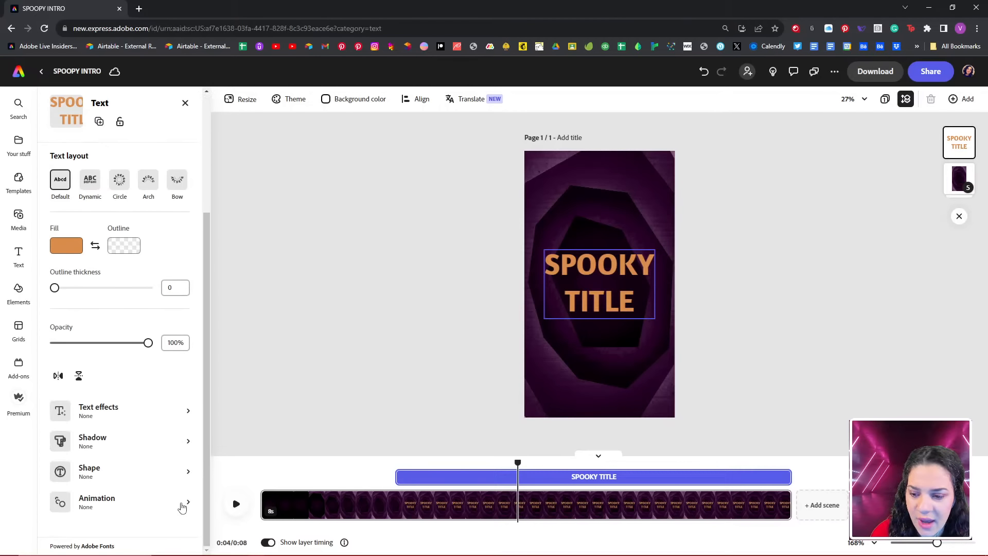
{"action": "left_click", "coordinate": [187, 508]}
{"action": "left_click", "coordinate": [71, 155]}
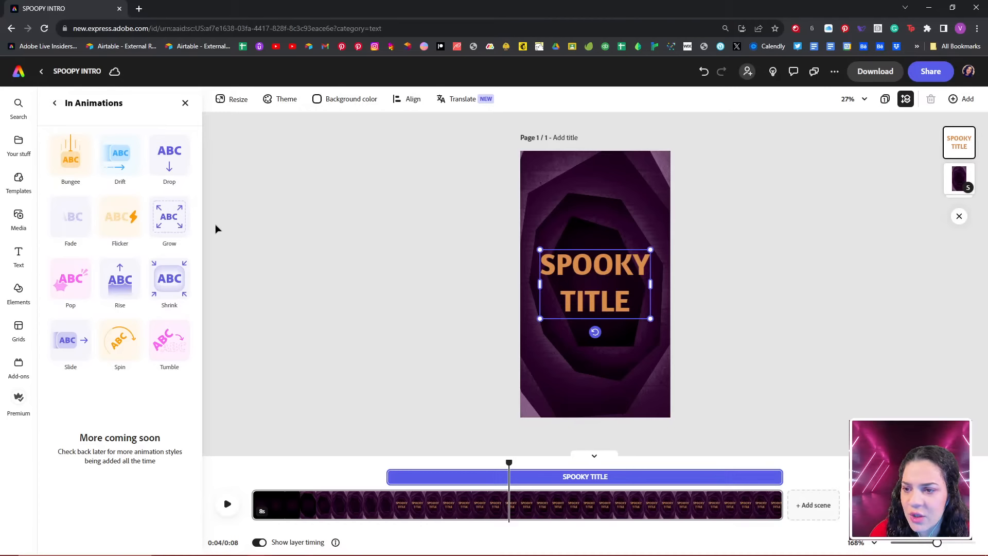
{"action": "left_click", "coordinate": [170, 217]}
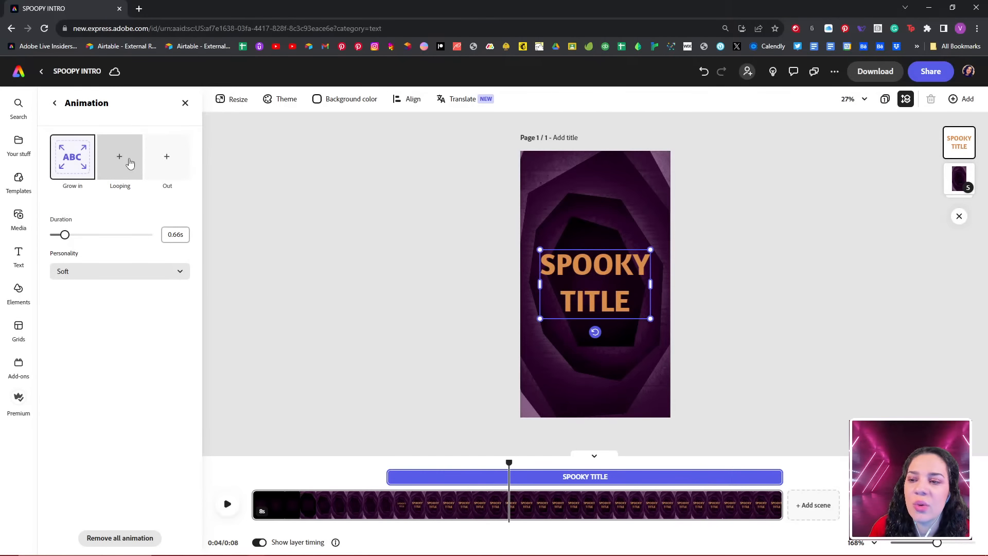
Add a looping Jitter animation to the SPOOKY TITLE text with speed 65 and intensity 11.
{"action": "left_click", "coordinate": [129, 163]}
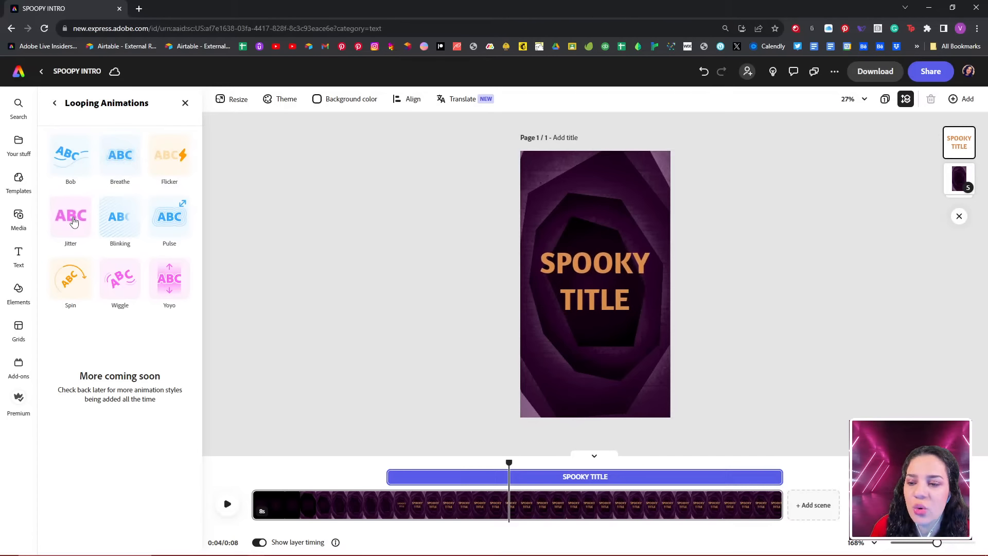
{"action": "left_click", "coordinate": [74, 221]}
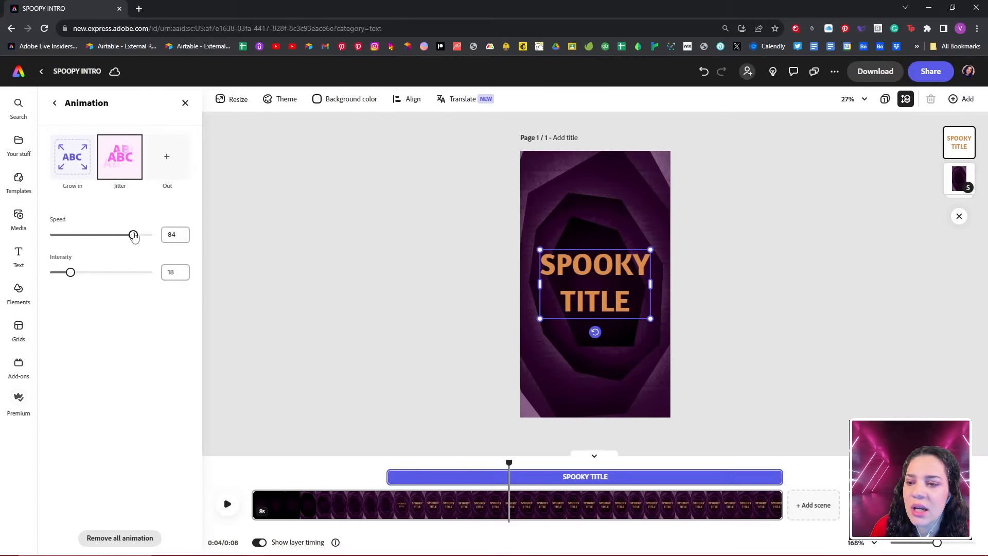
{"action": "left_click_drag", "start_coordinate": [132, 235], "coordinate": [104, 247]}
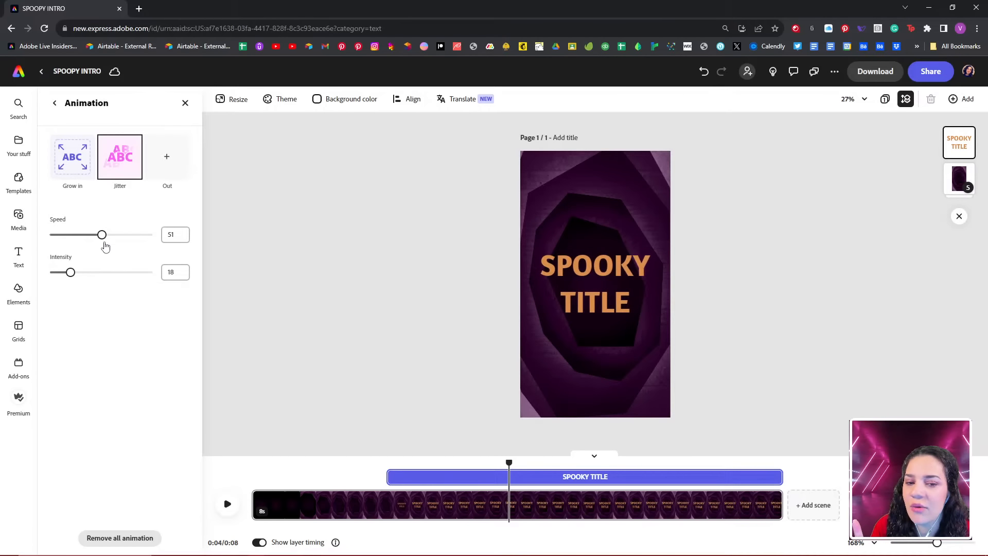
{"action": "left_click_drag", "start_coordinate": [71, 272], "coordinate": [104, 277]}
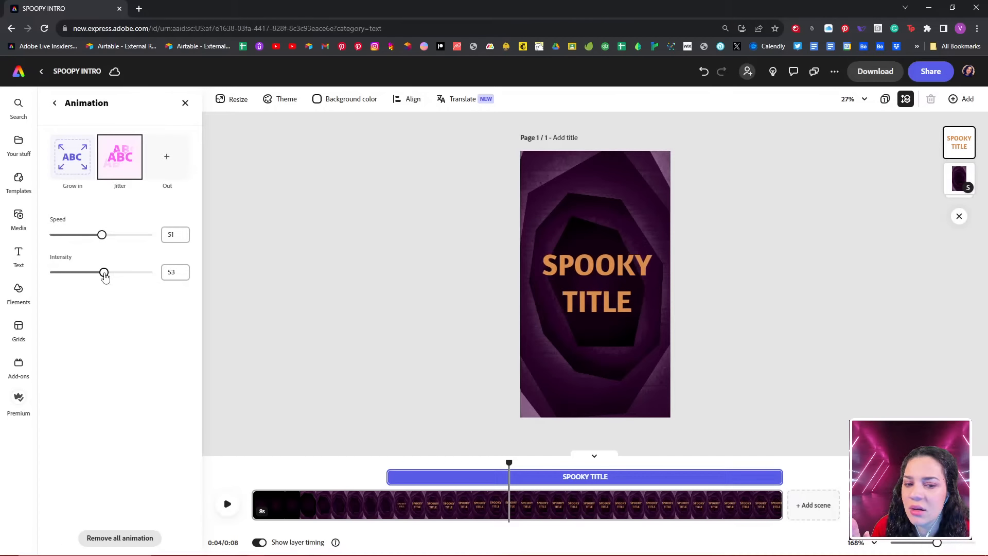
{"action": "left_click_drag", "start_coordinate": [105, 275], "coordinate": [64, 273]}
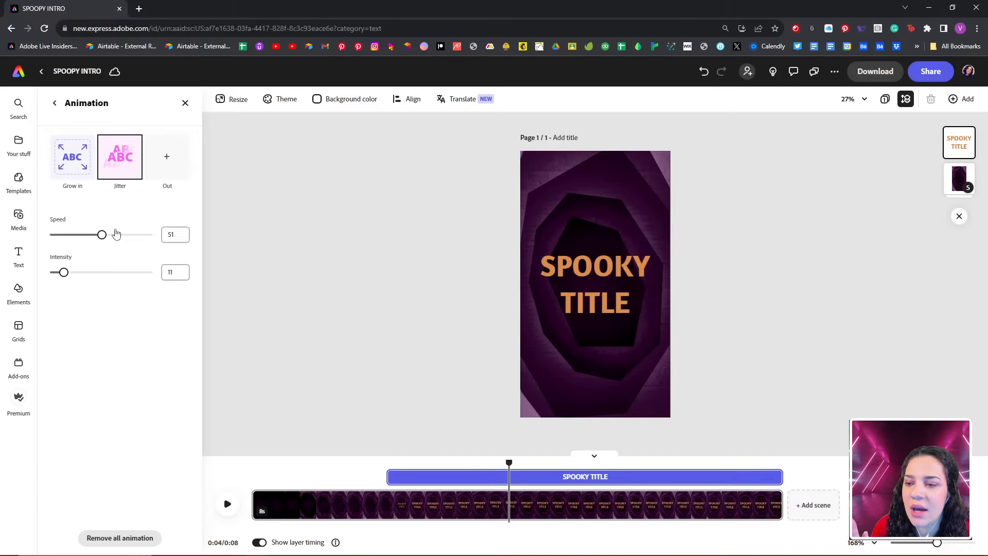
{"action": "left_click_drag", "start_coordinate": [102, 235], "coordinate": [116, 235]}
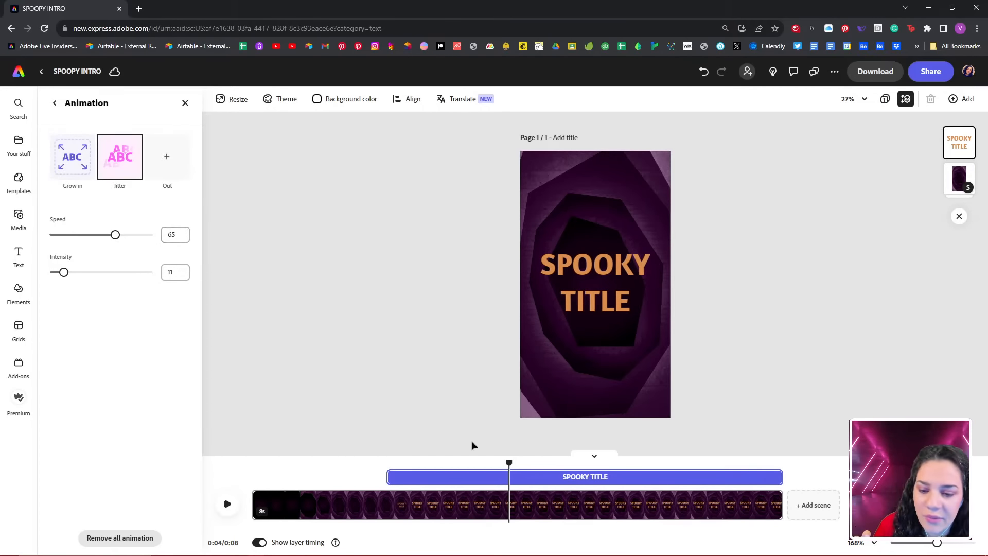
Play the scene from the beginning to review the title's grow and jitter animations.
{"action": "left_click_drag", "start_coordinate": [507, 462], "coordinate": [223, 453]}
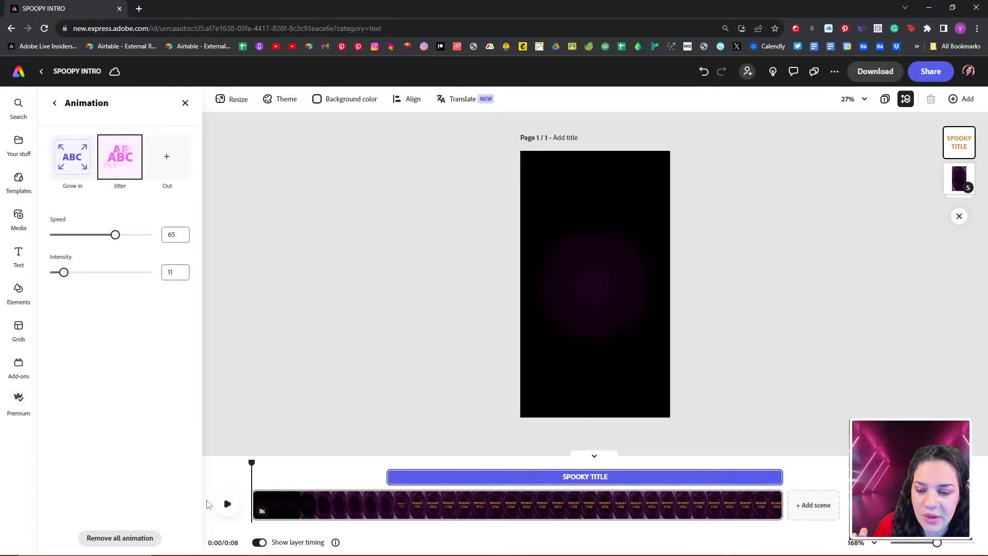
{"action": "left_click", "coordinate": [227, 504]}
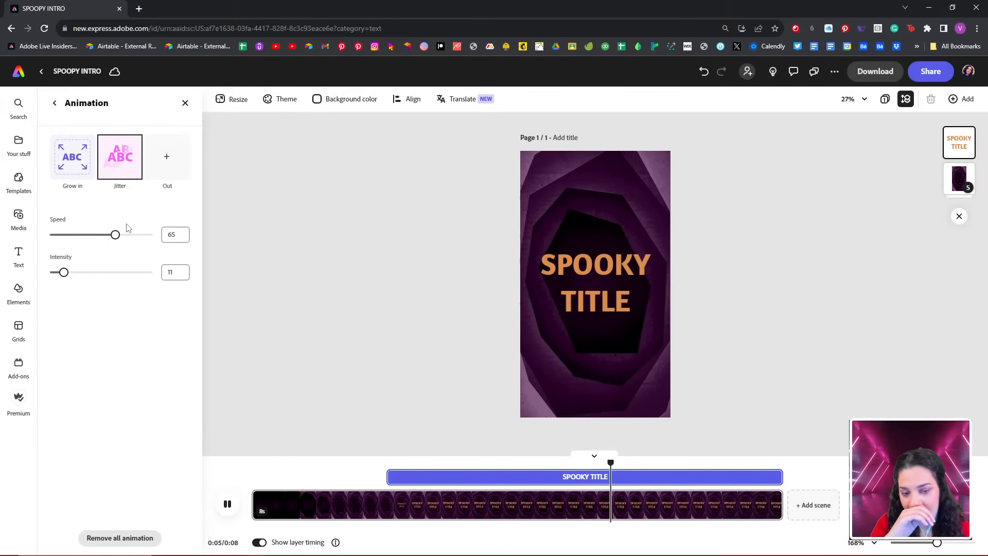
Apply the Dynamic text layout to the whole SPOOKY TITLE text.
{"action": "left_click", "coordinate": [592, 272]}
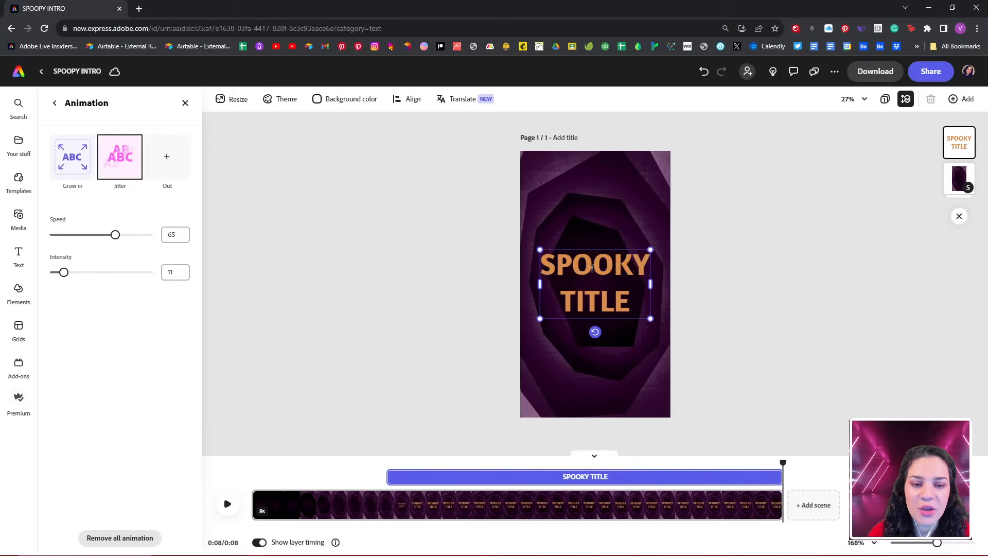
{"action": "left_click_drag", "start_coordinate": [628, 302], "coordinate": [512, 254]}
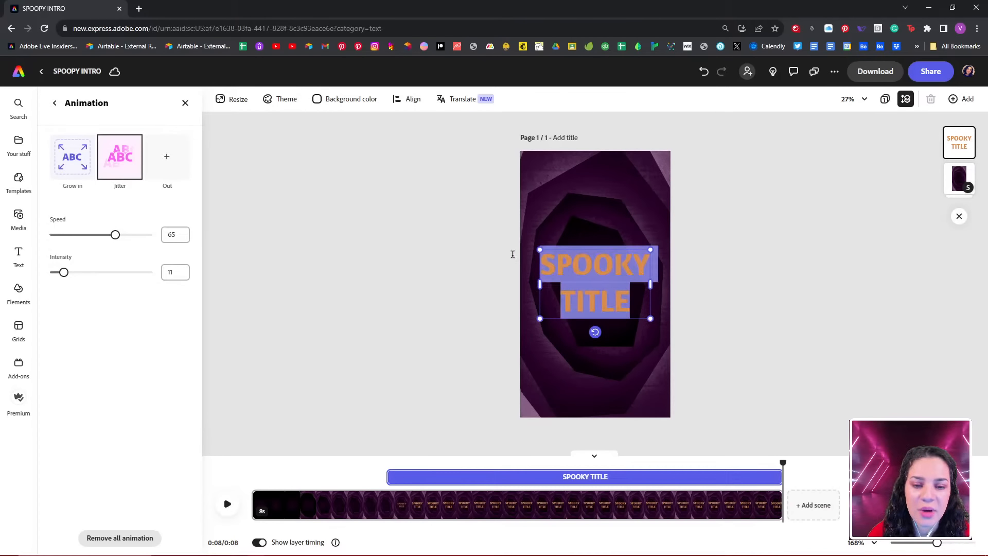
{"action": "left_click", "coordinate": [54, 103]}
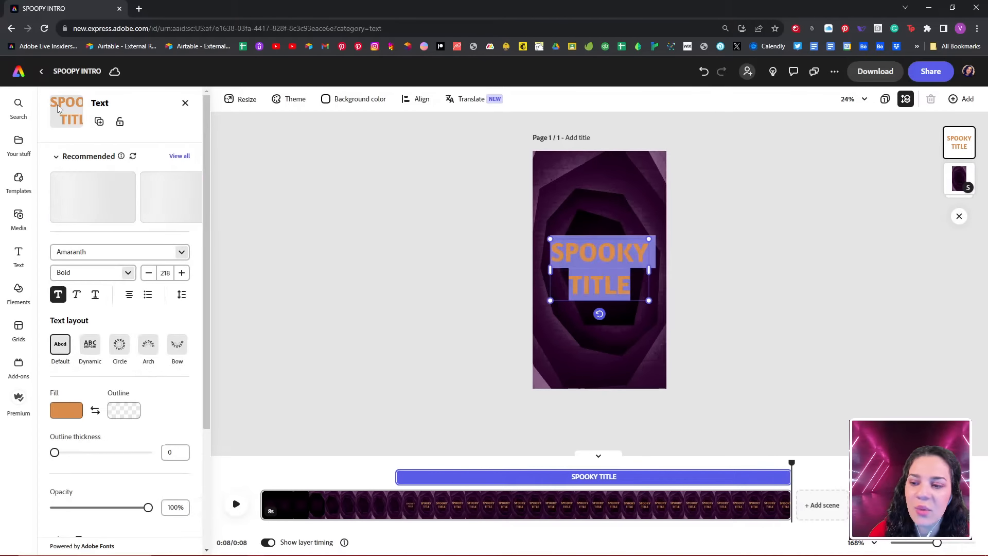
{"action": "left_click", "coordinate": [95, 343]}
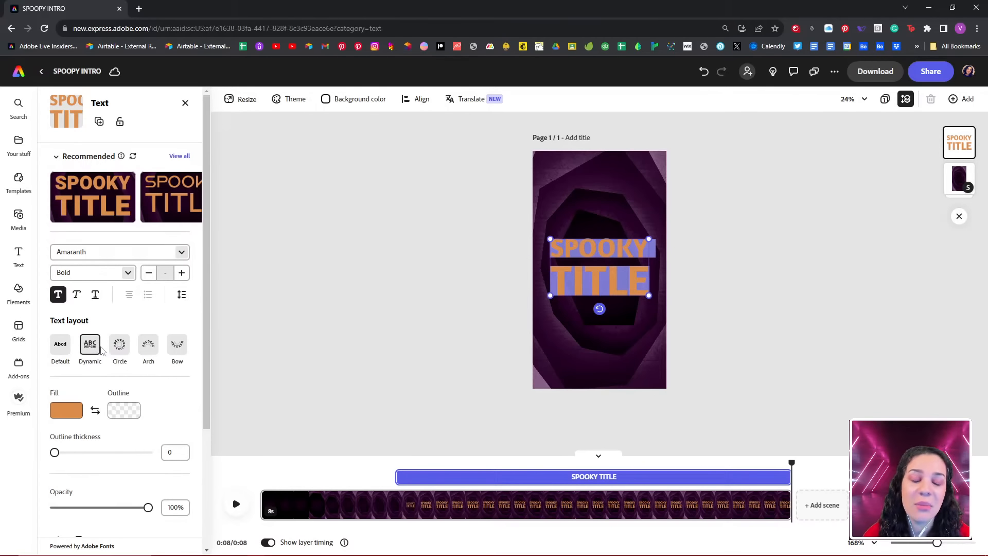
{"action": "left_click", "coordinate": [741, 282]}
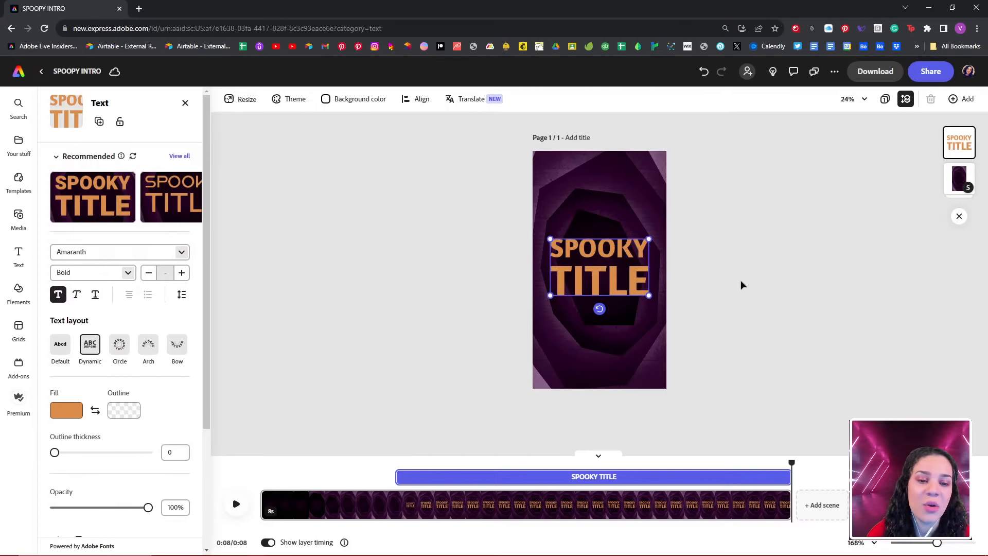
{"action": "left_click", "coordinate": [740, 285]}
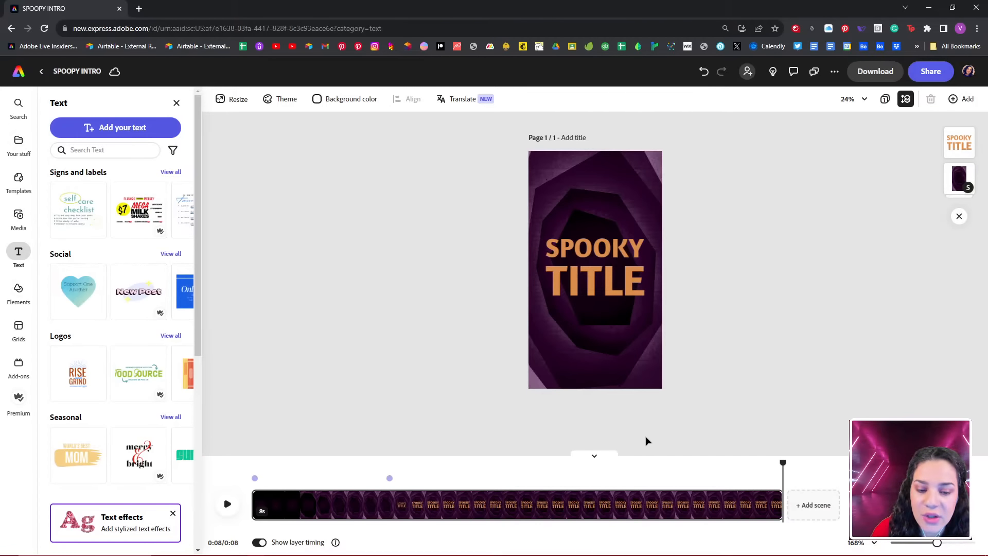
Duplicate the SPOOKY TITLE text, place the copy below the original, and give the copy the Default text layout.
{"action": "left_click", "coordinate": [592, 282]}
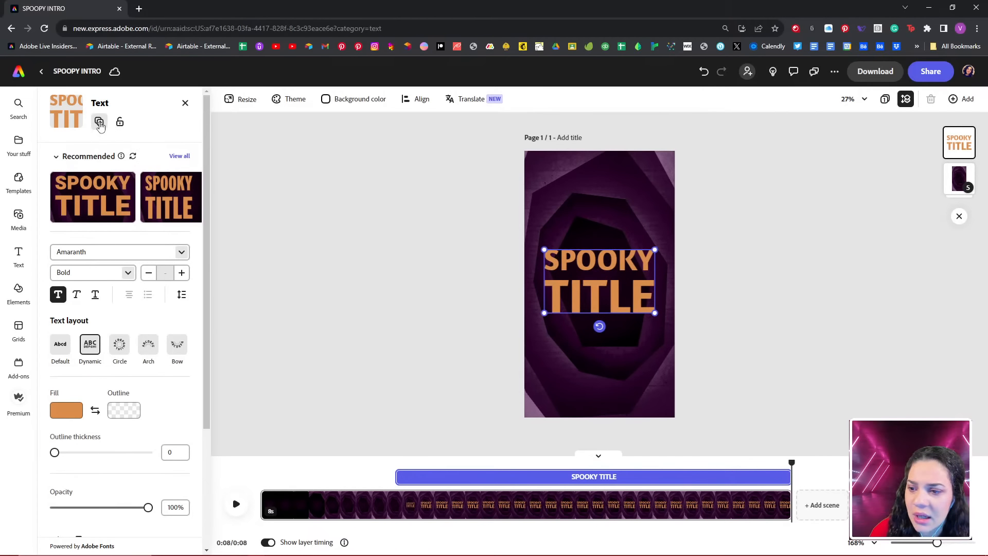
{"action": "left_click", "coordinate": [100, 122]}
{"action": "left_click_drag", "start_coordinate": [606, 284], "coordinate": [606, 367]}
{"action": "left_click", "coordinate": [60, 344]}
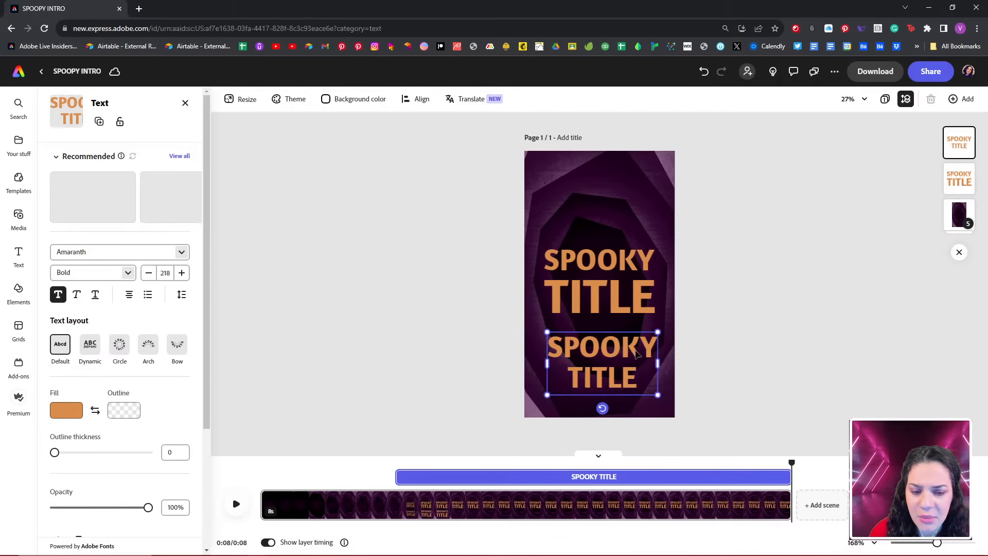
Replace all of the duplicated text with INSTAGRAME.
{"action": "double_click", "coordinate": [631, 348]}
{"action": "left_click", "coordinate": [628, 346]}
{"action": "double_click", "coordinate": [627, 346]}
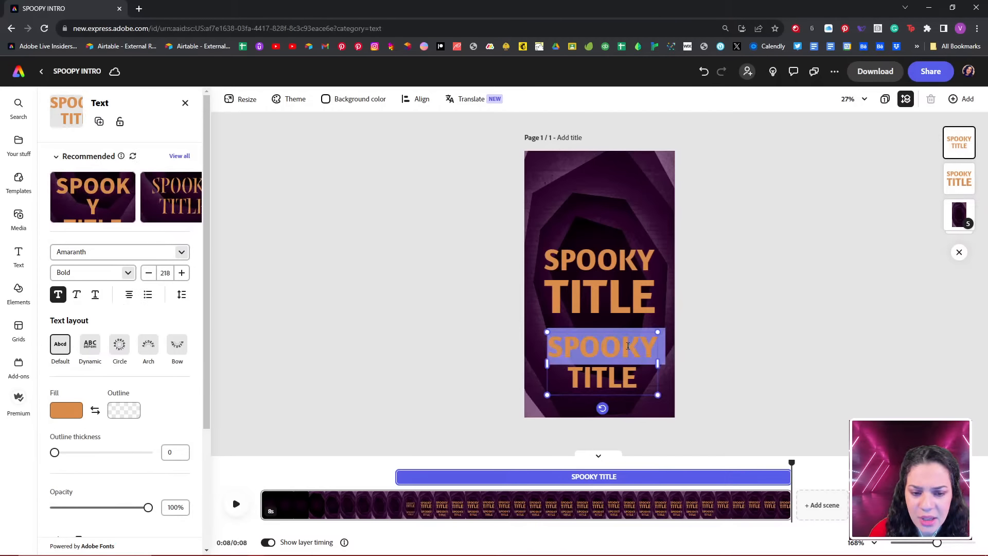
{"action": "key", "text": "ctrl+a"}
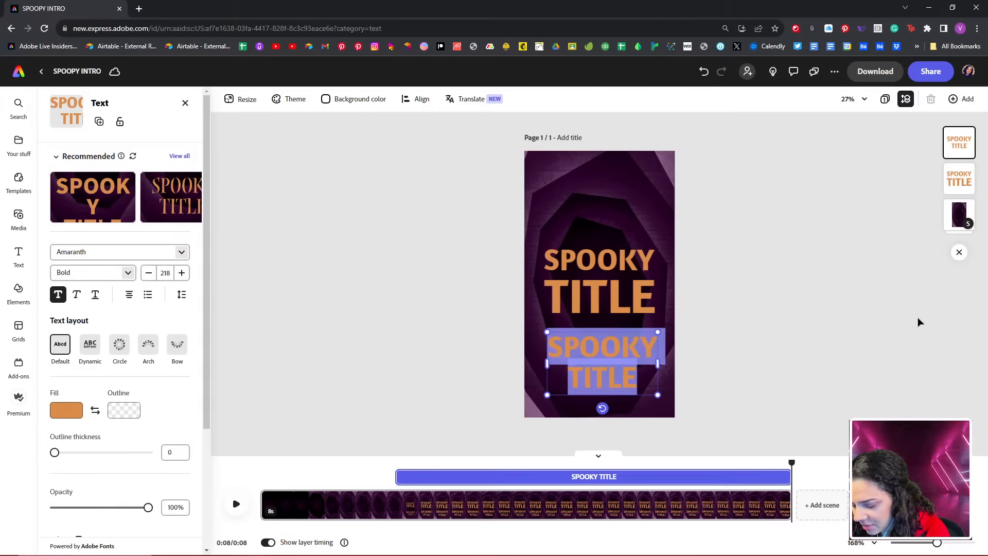
{"action": "type", "text": "INSTAGRAME"}
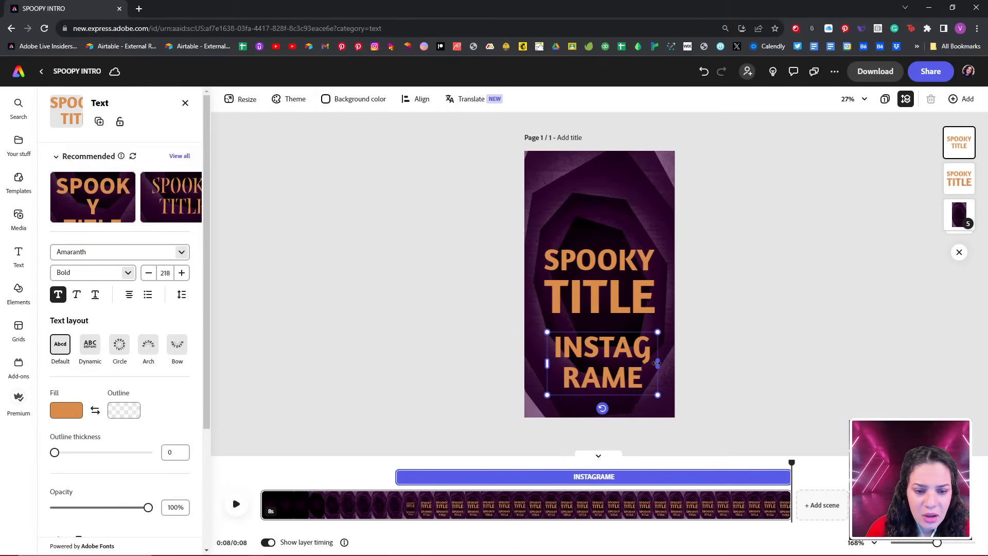
Widen the duplicated text box to fit one line, correct its wording to INSTAGRAM, and shrink it to font size 70 below the title.
{"action": "left_click_drag", "start_coordinate": [658, 364], "coordinate": [781, 348]}
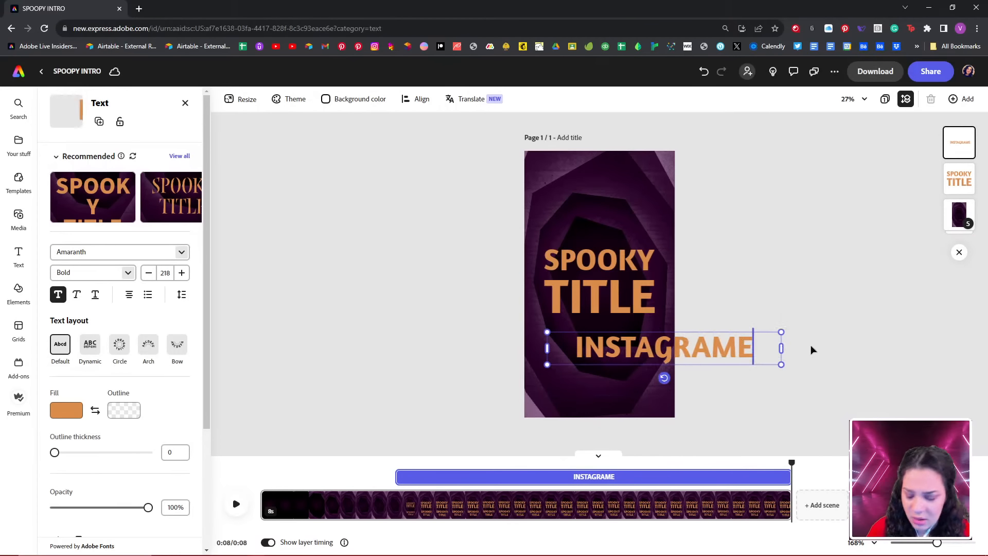
{"action": "key", "text": "BackSpace"}
{"action": "left_click_drag", "start_coordinate": [780, 365], "coordinate": [607, 345]}
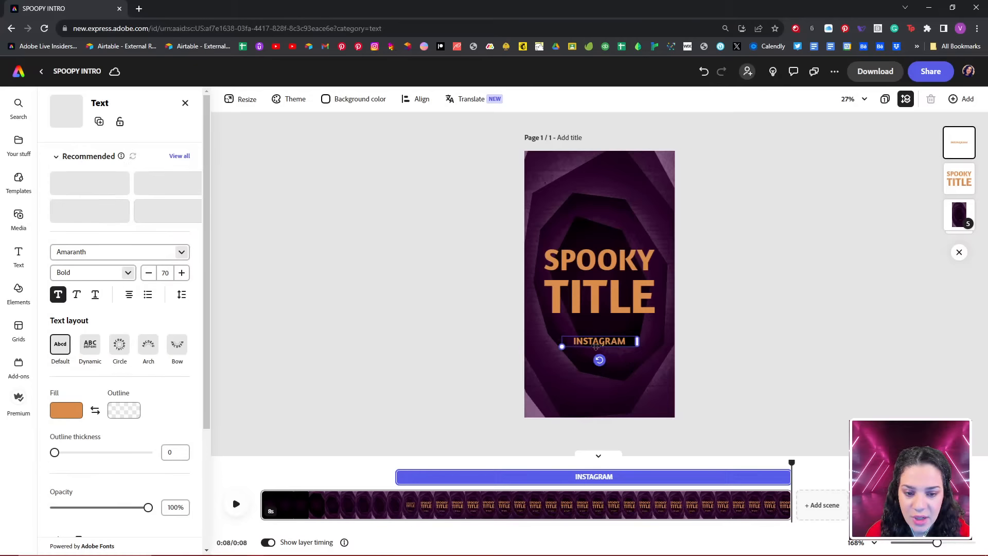
Duplicate the INSTAGRAM text, place the copy directly below it, and change the copy's wording to WEBSITE.
{"action": "left_click", "coordinate": [99, 121]}
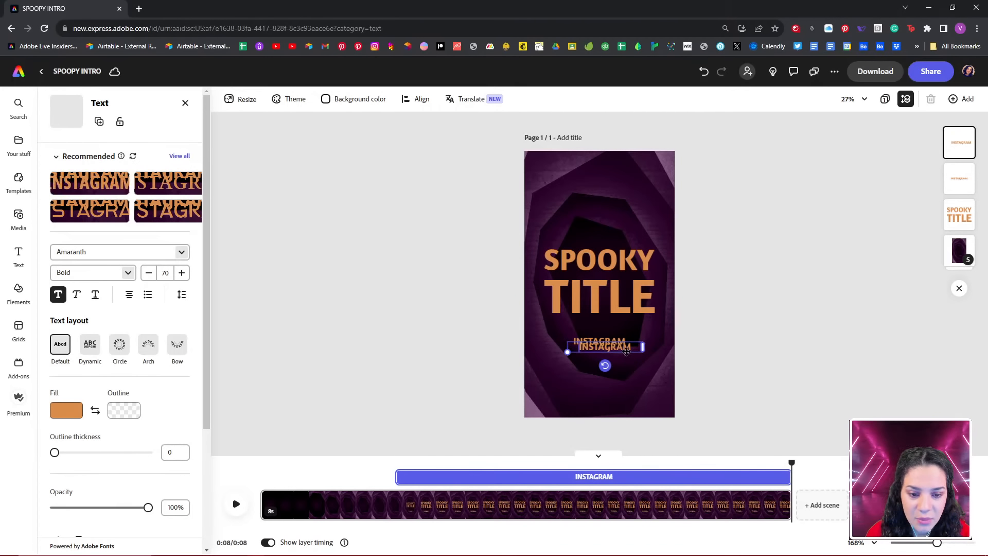
{"action": "left_click_drag", "start_coordinate": [626, 352], "coordinate": [622, 362]}
{"action": "double_click", "coordinate": [618, 361]}
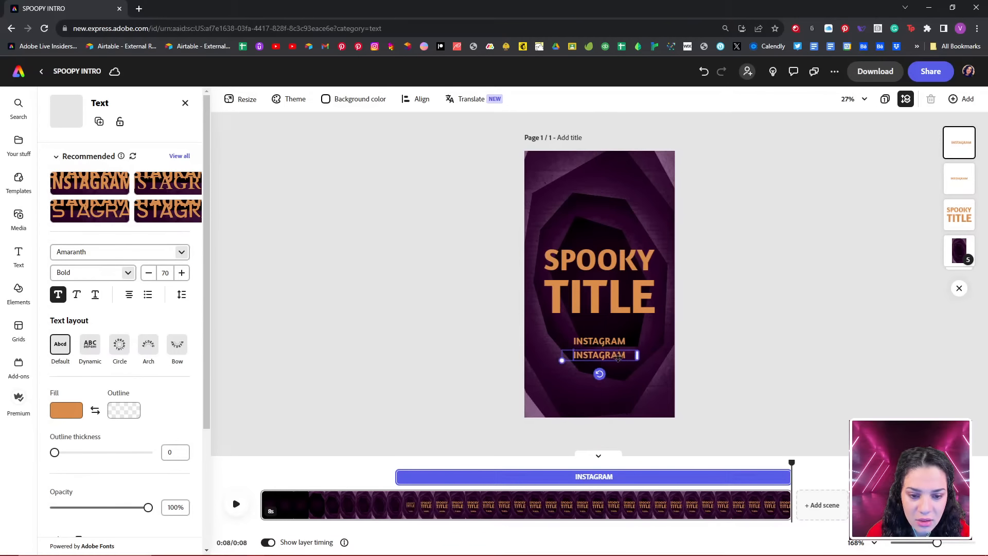
{"action": "type", "text": "WWEBSITE"}
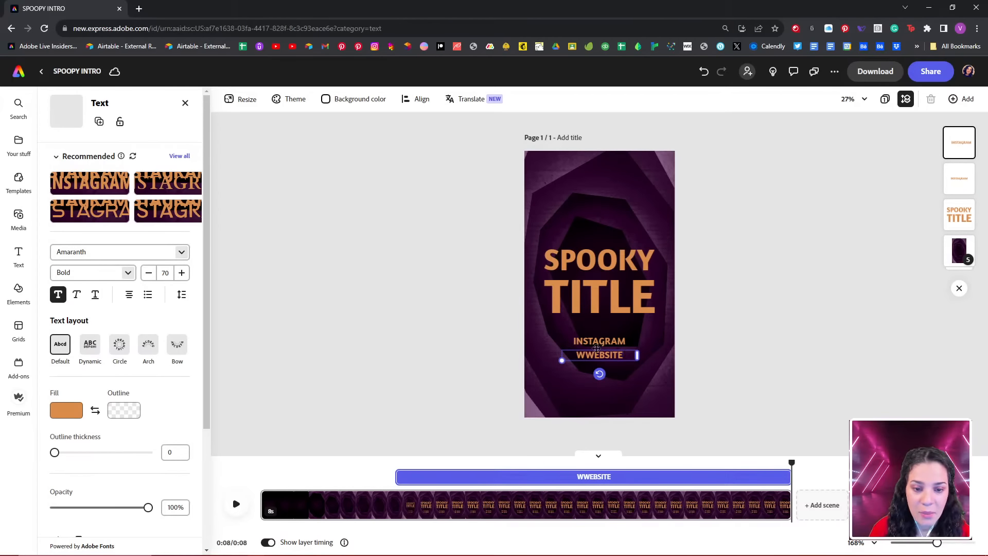
{"action": "left_click", "coordinate": [586, 355]}
{"action": "key", "text": "BackSpace"}
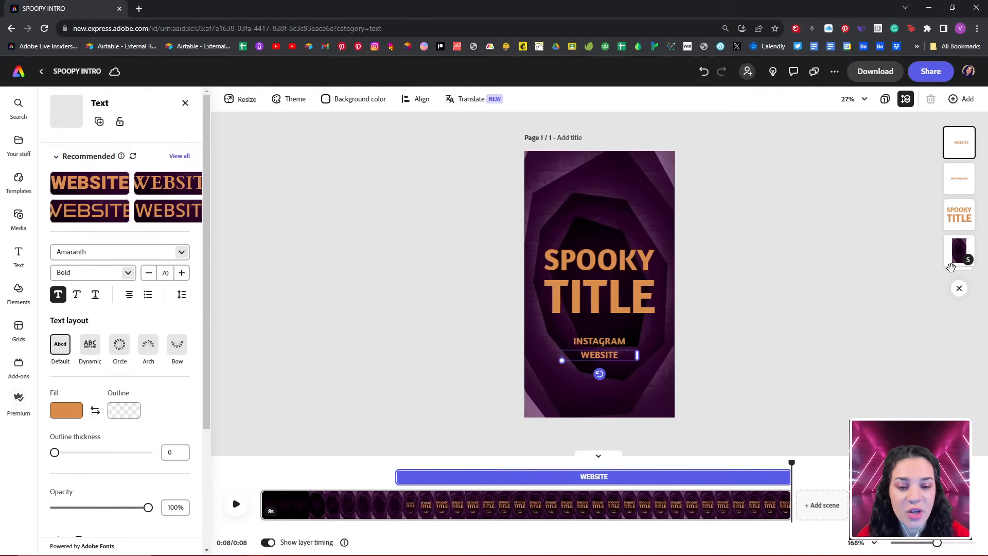
Trim the INSTAGRAM layer to start at about 0:03, after the title, and the WEBSITE layer to start slightly after INSTAGRAM.
{"action": "left_click", "coordinate": [735, 355]}
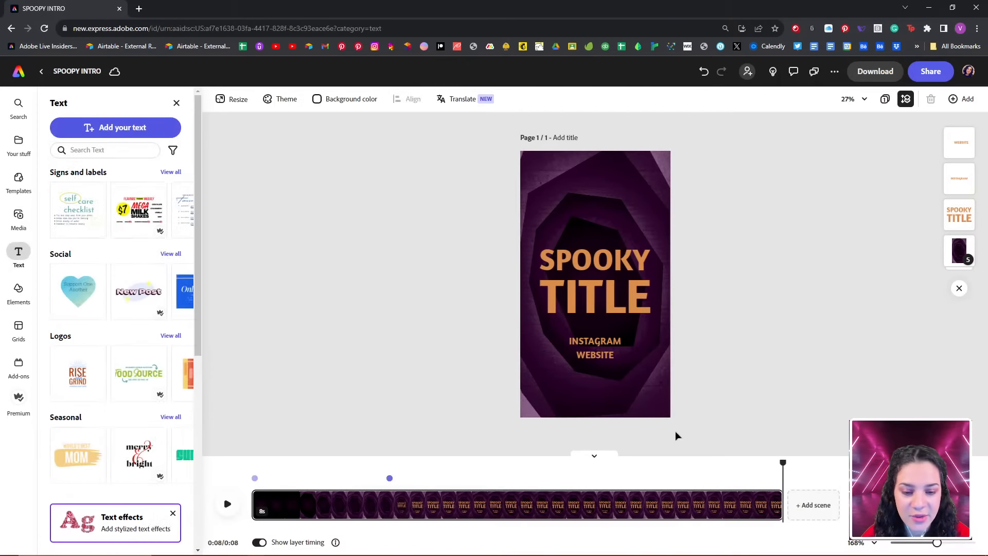
{"action": "left_click", "coordinate": [606, 357]}
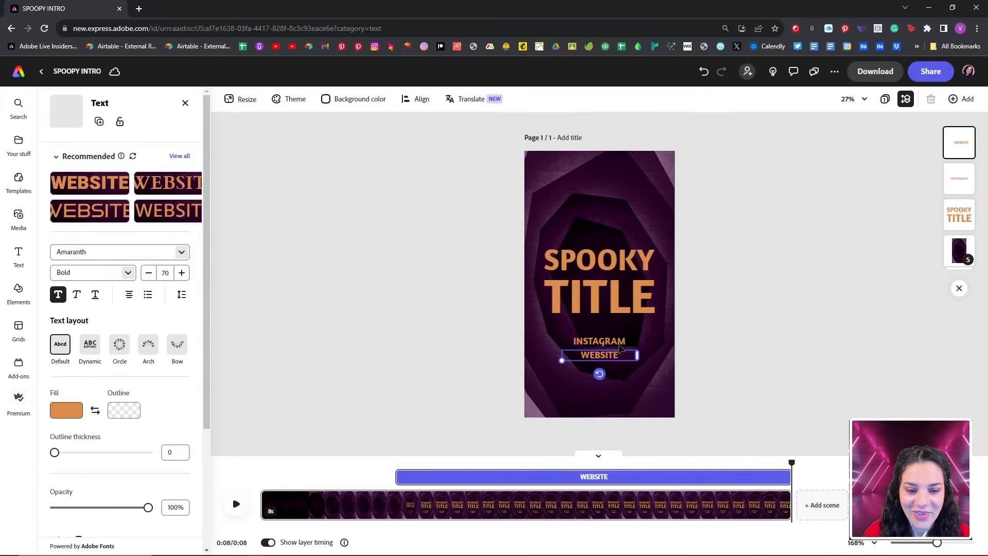
{"action": "left_click", "coordinate": [619, 343]}
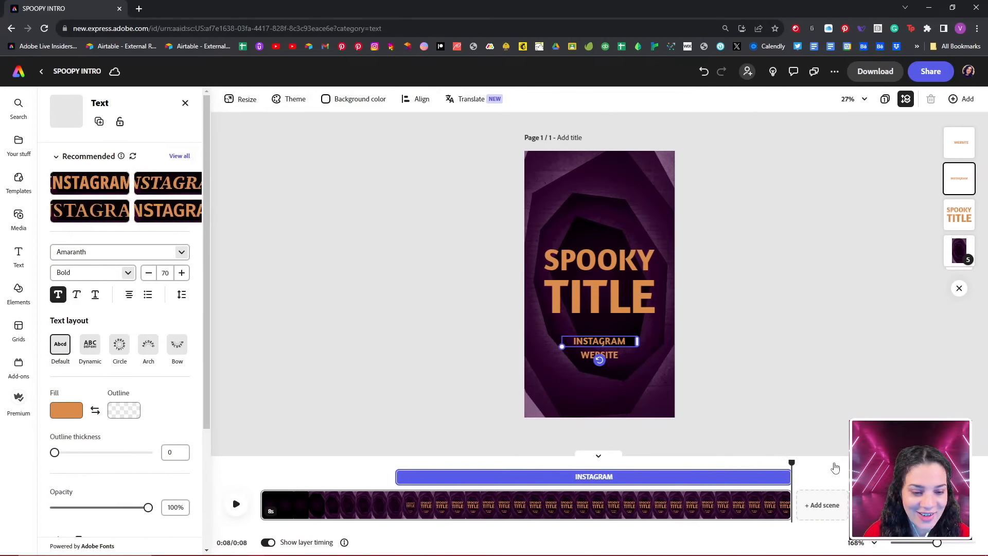
{"action": "left_click", "coordinate": [597, 288]}
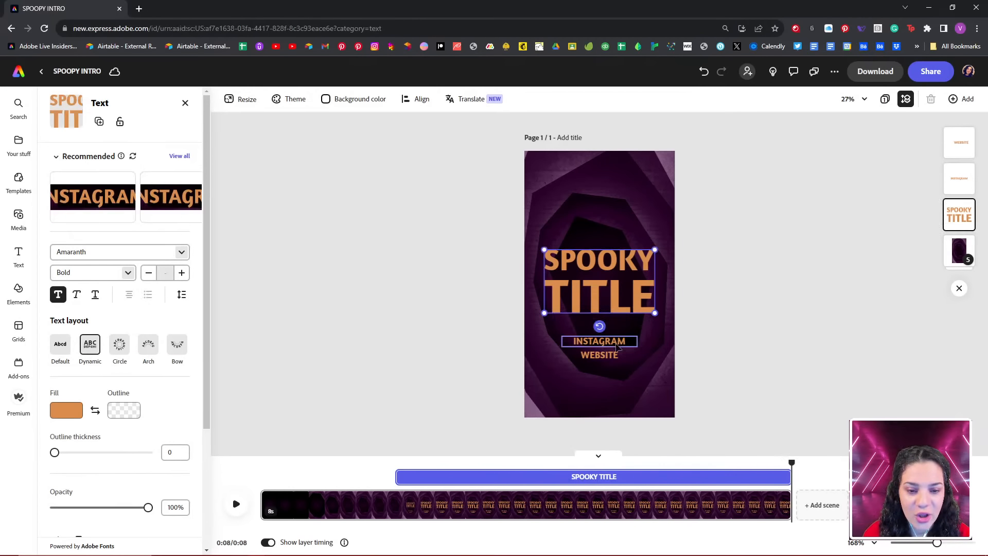
{"action": "left_click", "coordinate": [615, 345]}
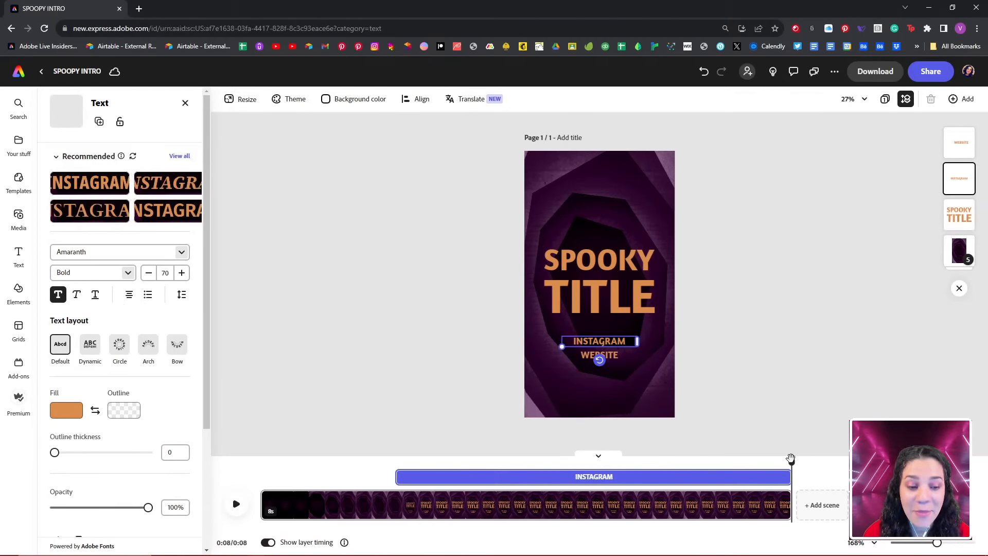
{"action": "left_click_drag", "start_coordinate": [793, 459], "coordinate": [432, 479]}
{"action": "left_click", "coordinate": [637, 359]}
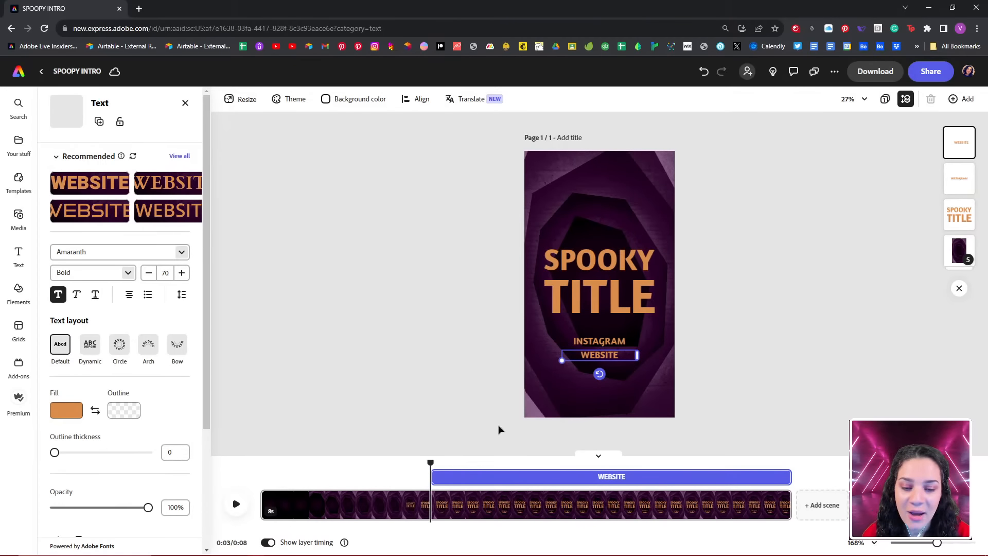
{"action": "left_click_drag", "start_coordinate": [430, 462], "coordinate": [441, 478]}
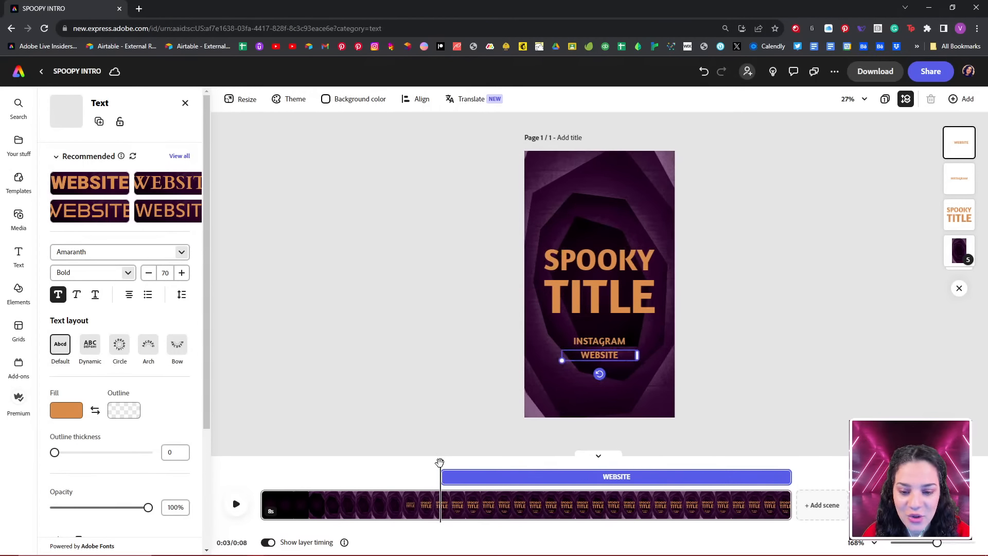
Play the scene from the beginning to review the staggered appearance of the title, INSTAGRAM and WEBSITE texts.
{"action": "left_click", "coordinate": [261, 462]}
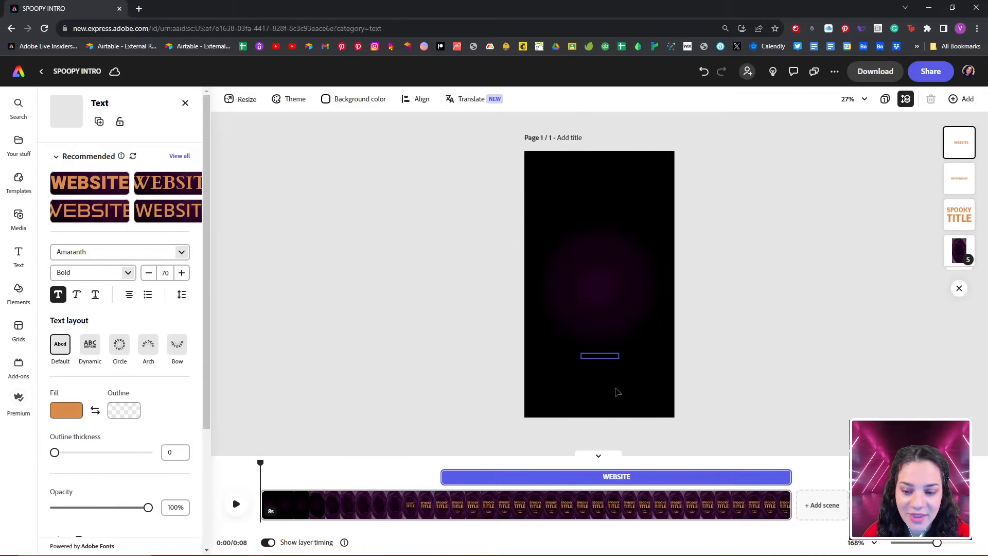
{"action": "left_click", "coordinate": [236, 504]}
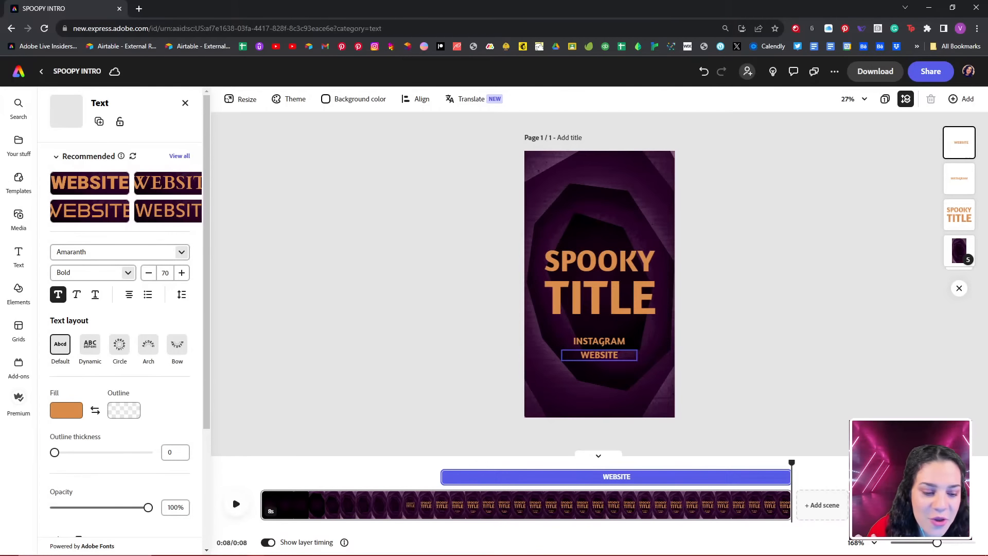
{"action": "left_click", "coordinate": [827, 332]}
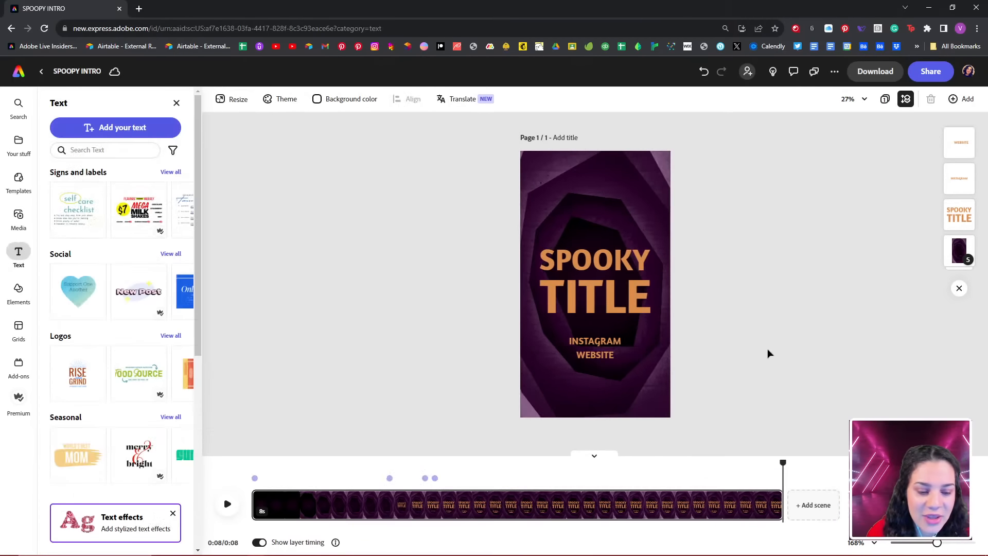
{"action": "left_click", "coordinate": [582, 293]}
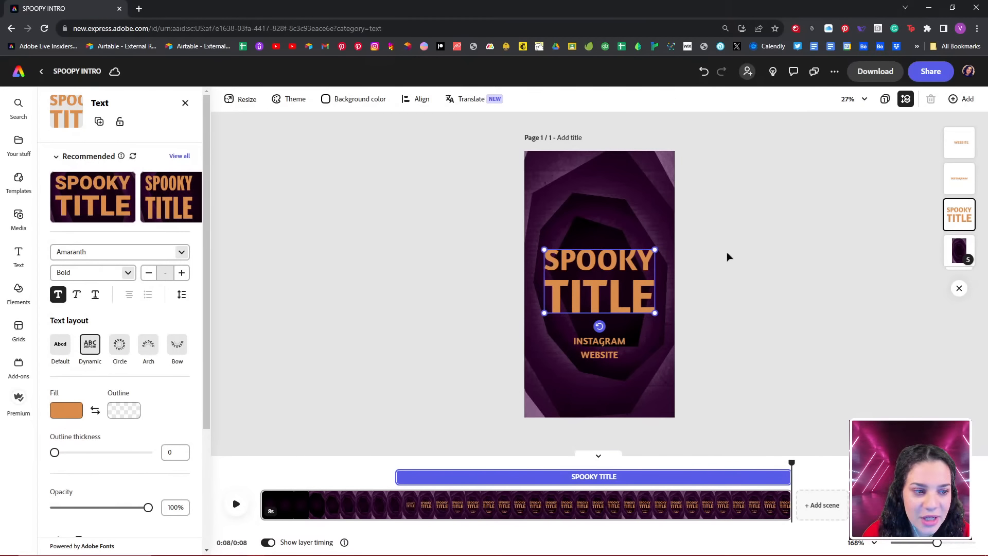
{"action": "left_click", "coordinate": [806, 251]}
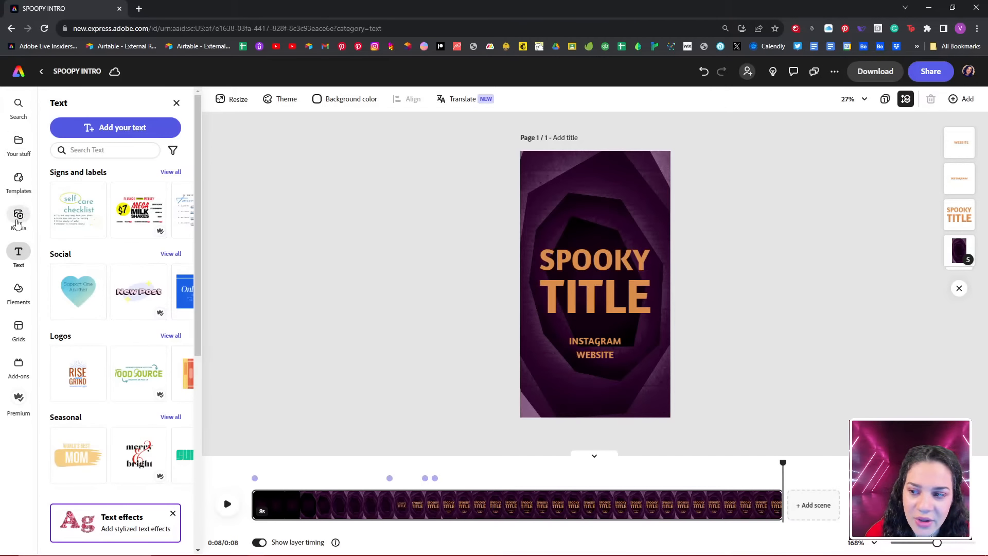
Search the design assets for CLOUDS and look through the first results.
{"action": "left_click", "coordinate": [18, 217]}
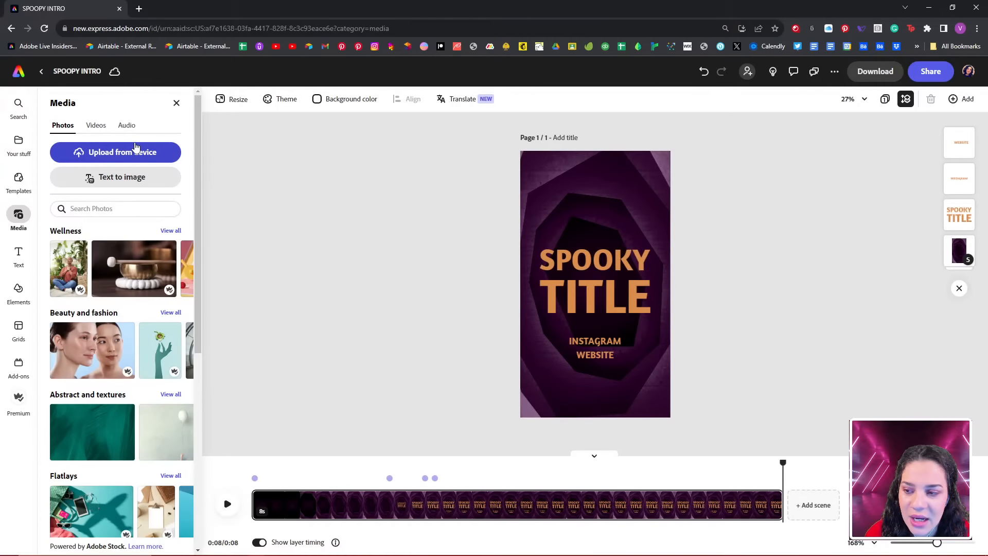
{"action": "left_click", "coordinate": [18, 290]}
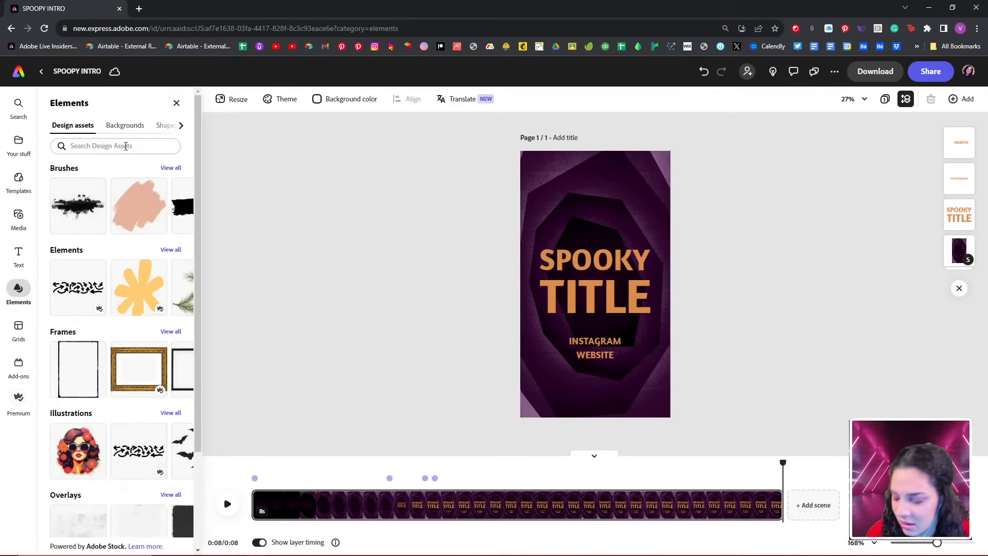
{"action": "type", "text": "CLOUDS"}
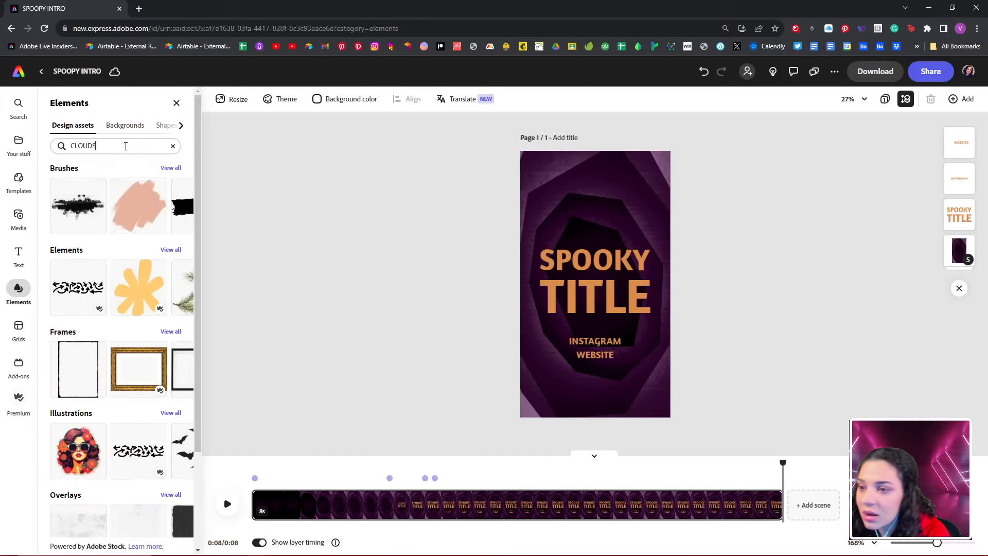
{"action": "key", "text": "Return"}
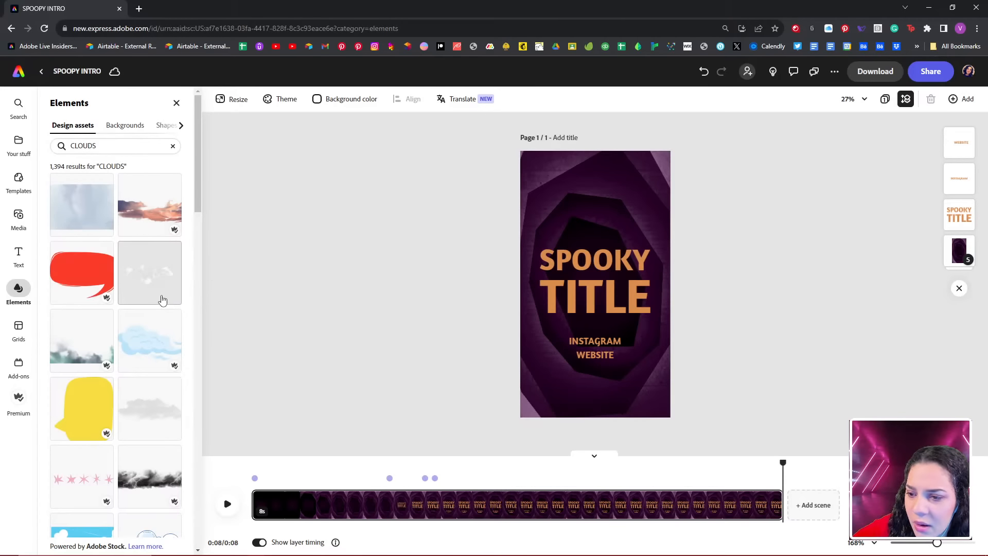
{"action": "scroll", "coordinate": [157, 355], "scroll_direction": "down", "scroll_amount": 3}
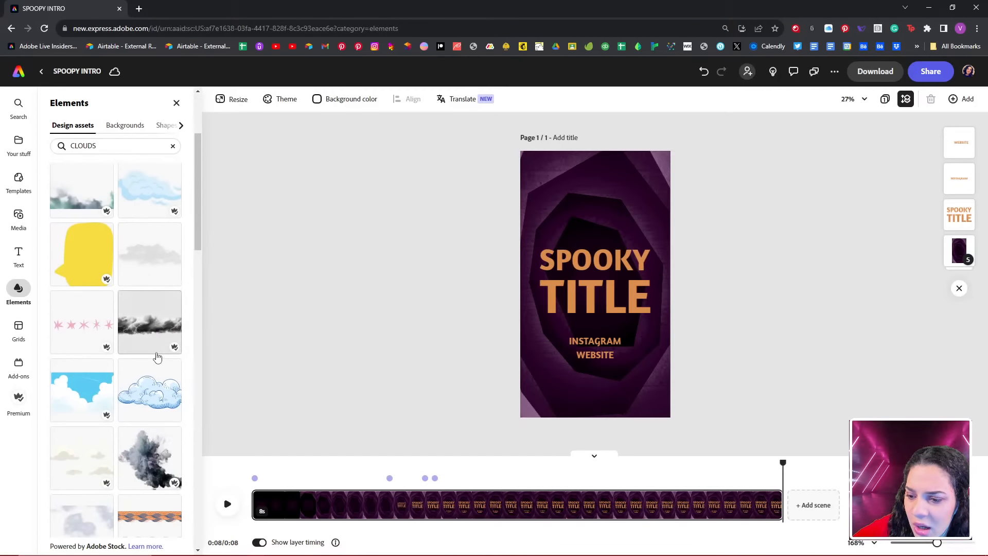
{"action": "scroll", "coordinate": [158, 357], "scroll_direction": "down", "scroll_amount": 2}
{"action": "scroll", "coordinate": [158, 355], "scroll_direction": "up", "scroll_amount": 4}
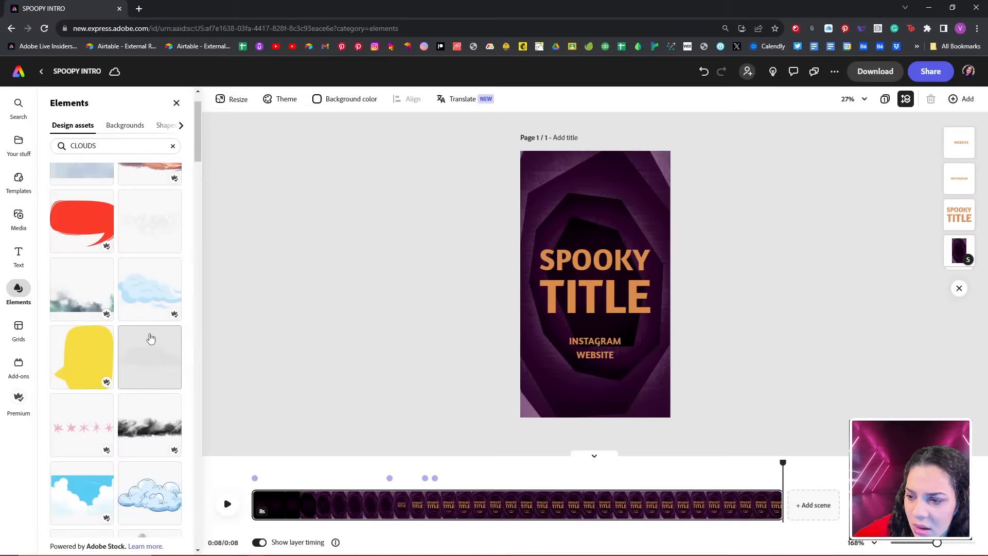
{"action": "scroll", "coordinate": [151, 338], "scroll_direction": "up", "scroll_amount": 1}
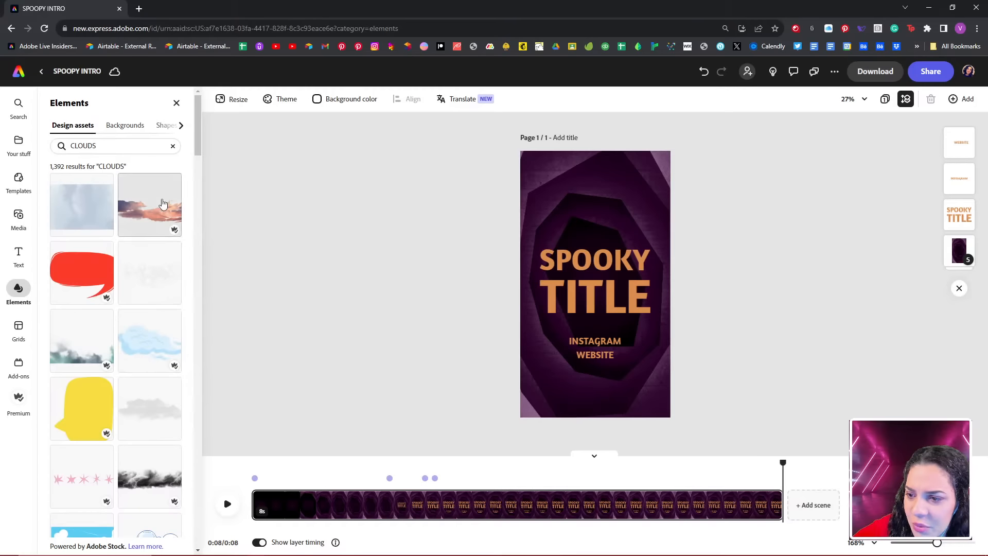
Try the orange-brown cloud bank image on the page, and delete it.
{"action": "left_click", "coordinate": [169, 211]}
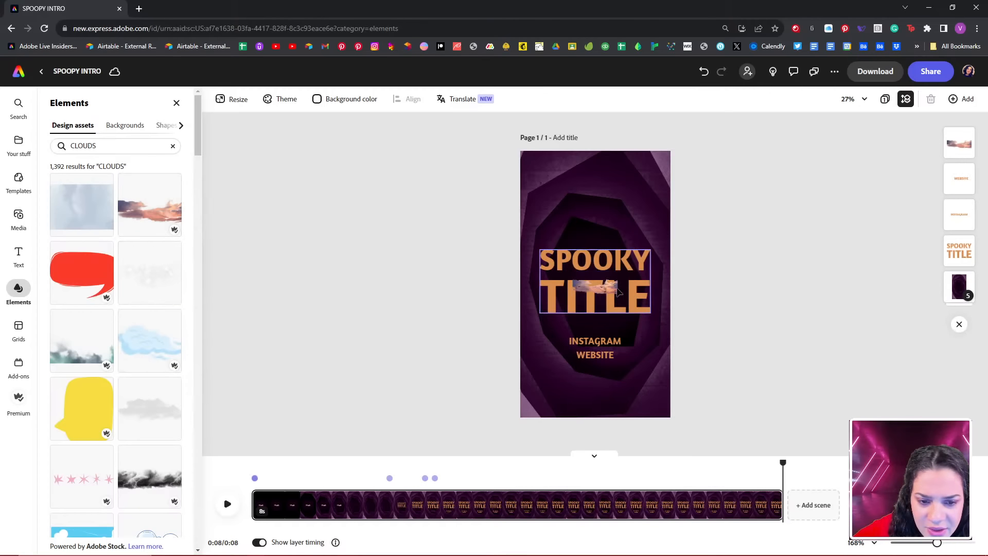
{"action": "left_click", "coordinate": [608, 288]}
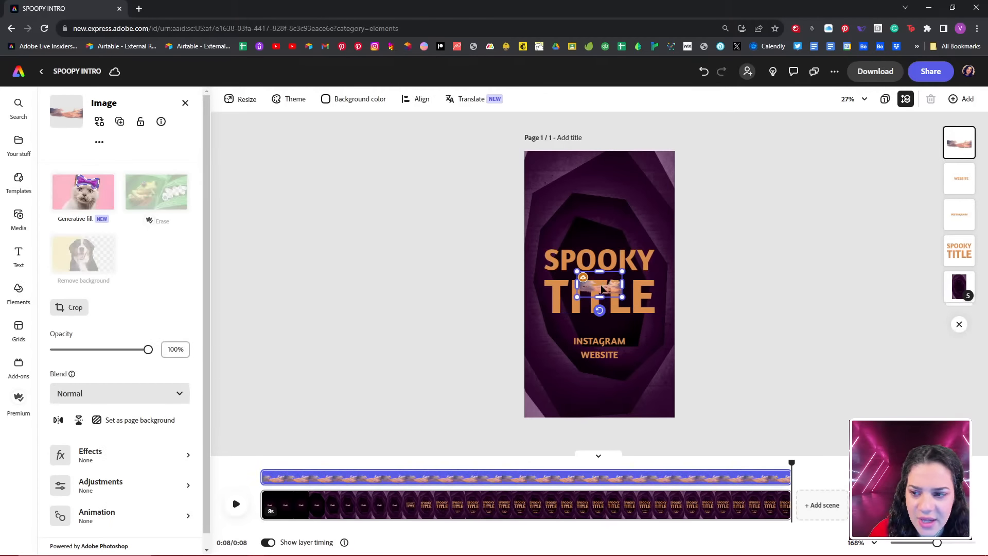
{"action": "key", "text": "Delete"}
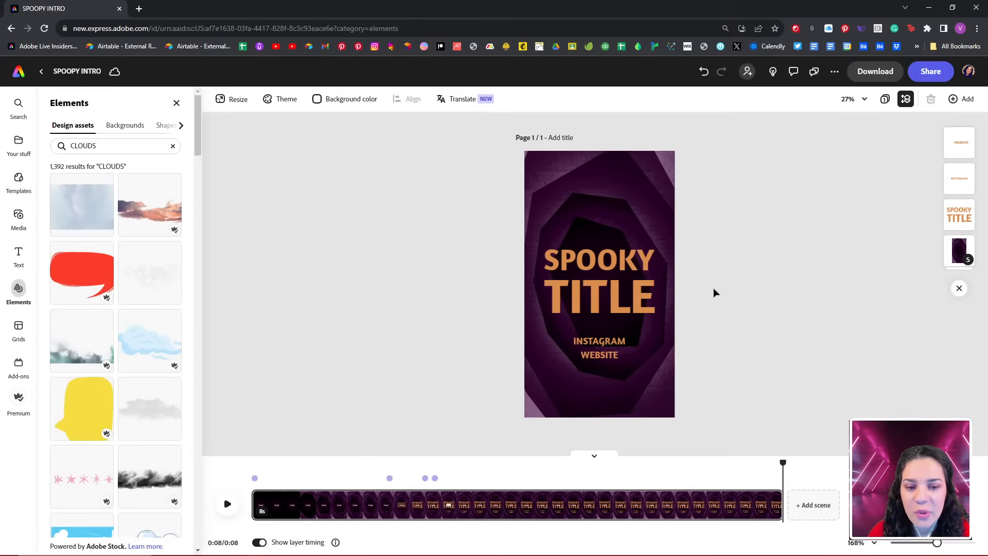
Look through the CLOUDS results for a realistic cloud image that suits the spooky vortex scene.
{"action": "scroll", "coordinate": [161, 289], "scroll_direction": "down", "scroll_amount": 12}
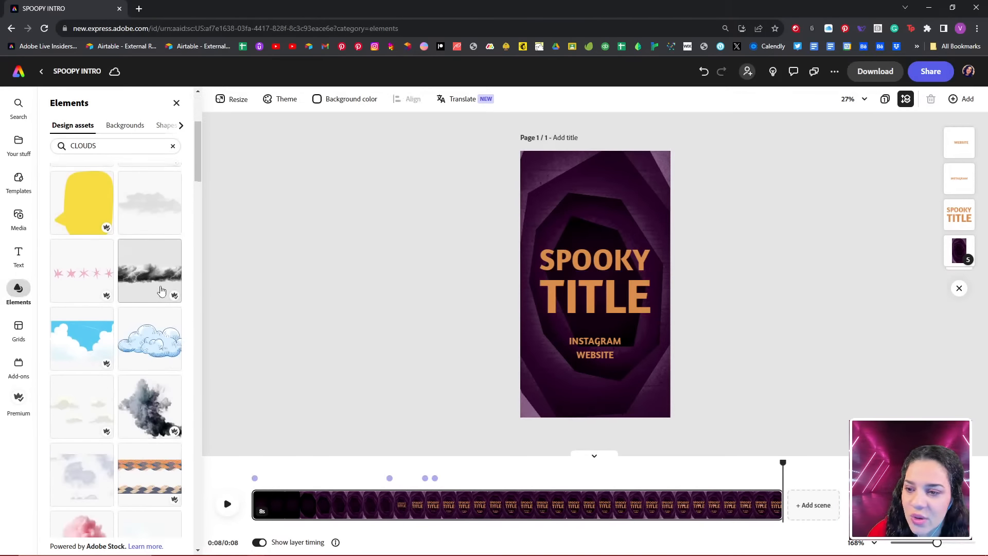
{"action": "scroll", "coordinate": [162, 286], "scroll_direction": "down", "scroll_amount": 6}
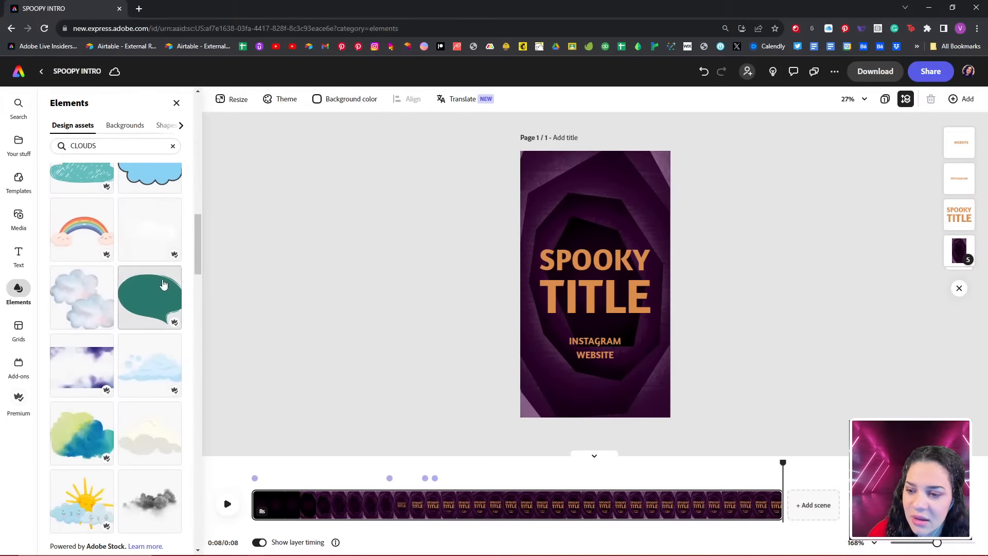
{"action": "scroll", "coordinate": [164, 282], "scroll_direction": "down", "scroll_amount": 2}
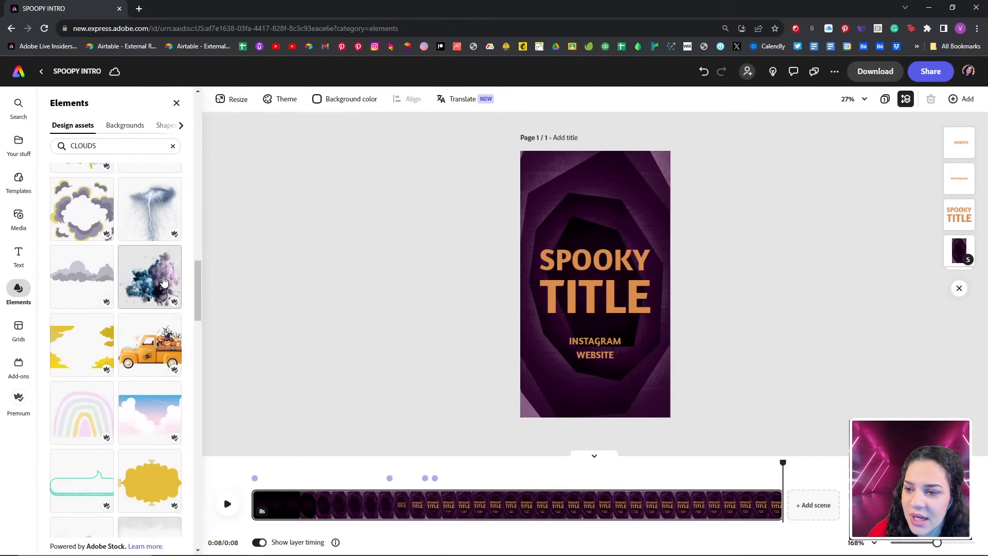
{"action": "scroll", "coordinate": [164, 281], "scroll_direction": "up", "scroll_amount": 3}
{"action": "scroll", "coordinate": [163, 281], "scroll_direction": "down", "scroll_amount": 4}
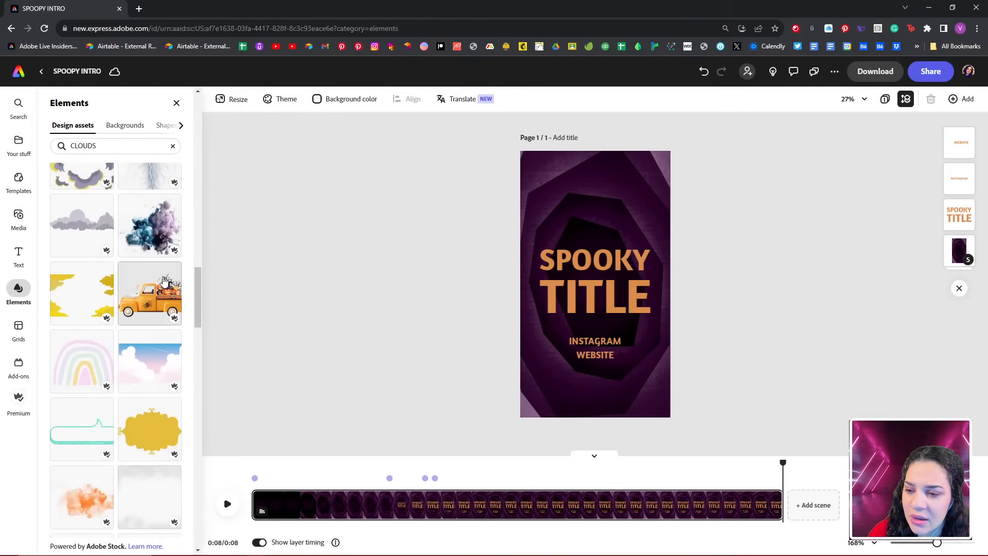
{"action": "scroll", "coordinate": [164, 281], "scroll_direction": "down", "scroll_amount": 5}
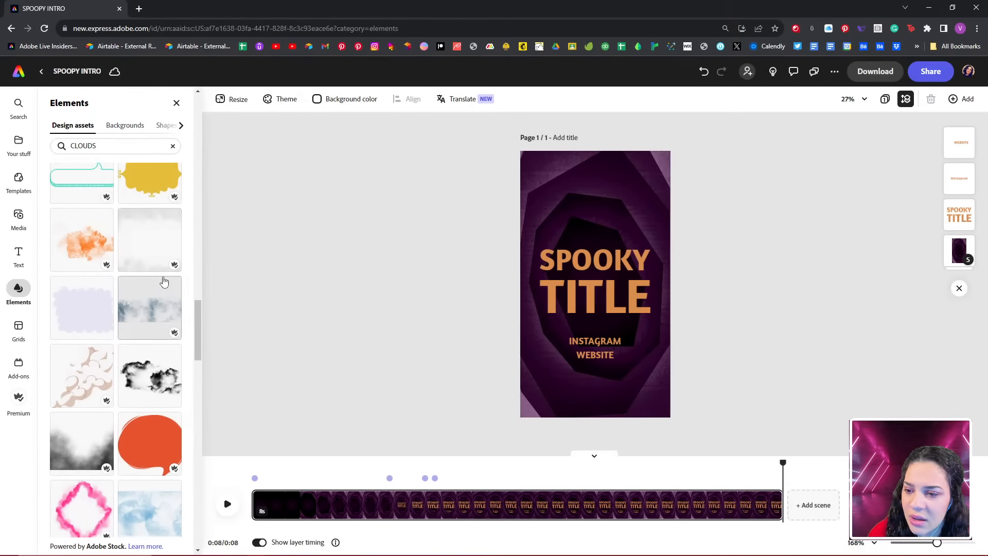
{"action": "scroll", "coordinate": [164, 281], "scroll_direction": "down", "scroll_amount": 4}
{"action": "scroll", "coordinate": [164, 279], "scroll_direction": "down", "scroll_amount": 4}
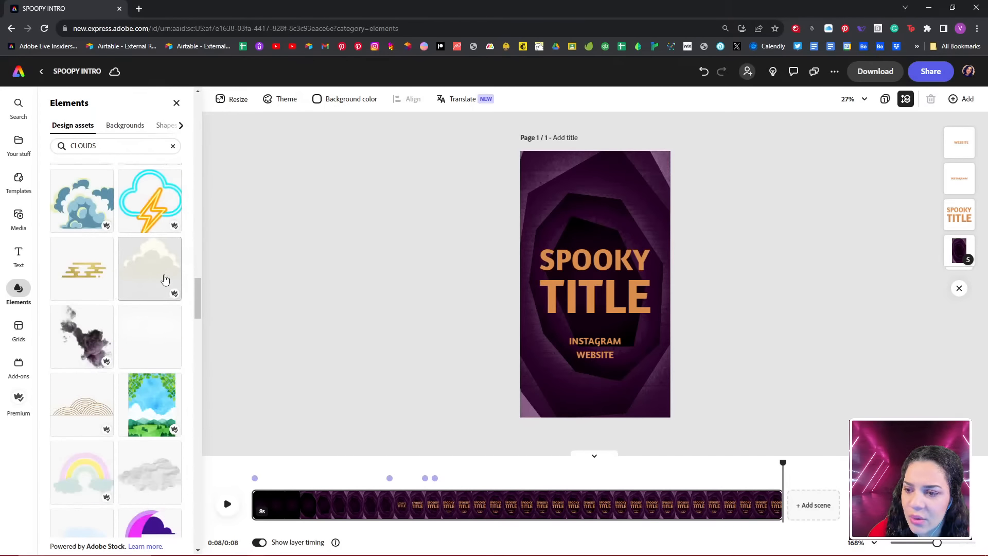
{"action": "scroll", "coordinate": [165, 279], "scroll_direction": "down", "scroll_amount": 10}
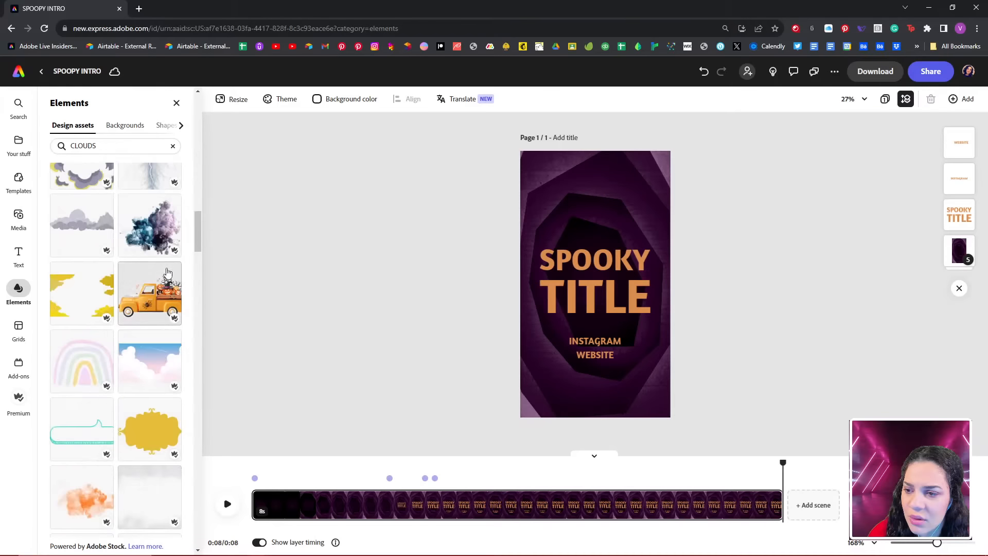
{"action": "scroll", "coordinate": [167, 273], "scroll_direction": "up", "scroll_amount": 6}
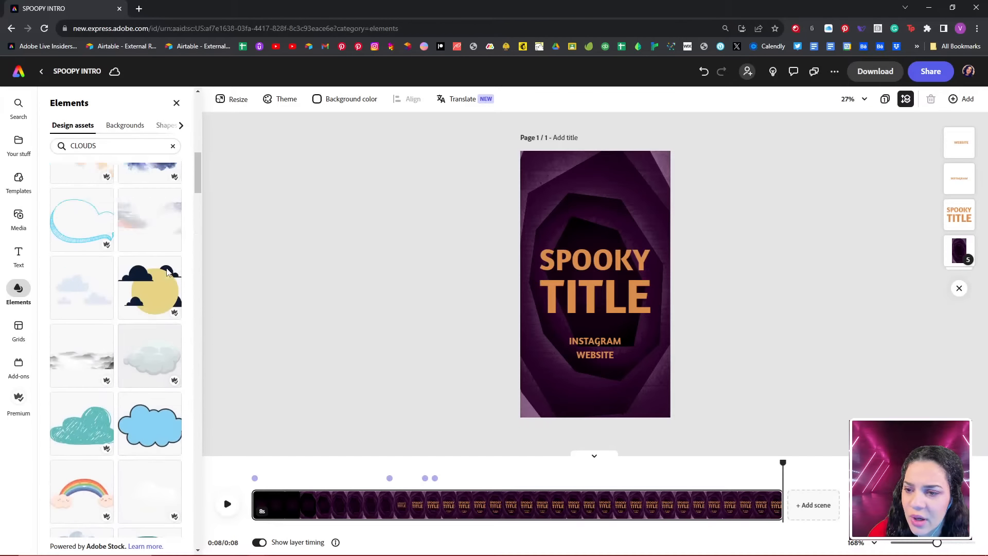
{"action": "scroll", "coordinate": [168, 273], "scroll_direction": "up", "scroll_amount": 2}
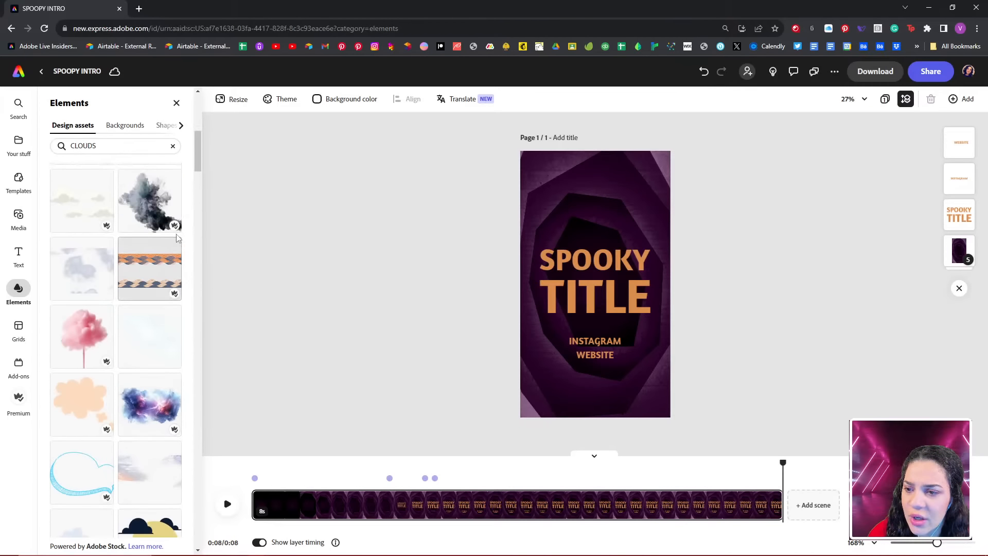
{"action": "scroll", "coordinate": [176, 237], "scroll_direction": "up", "scroll_amount": 3}
{"action": "scroll", "coordinate": [162, 249], "scroll_direction": "up", "scroll_amount": 3}
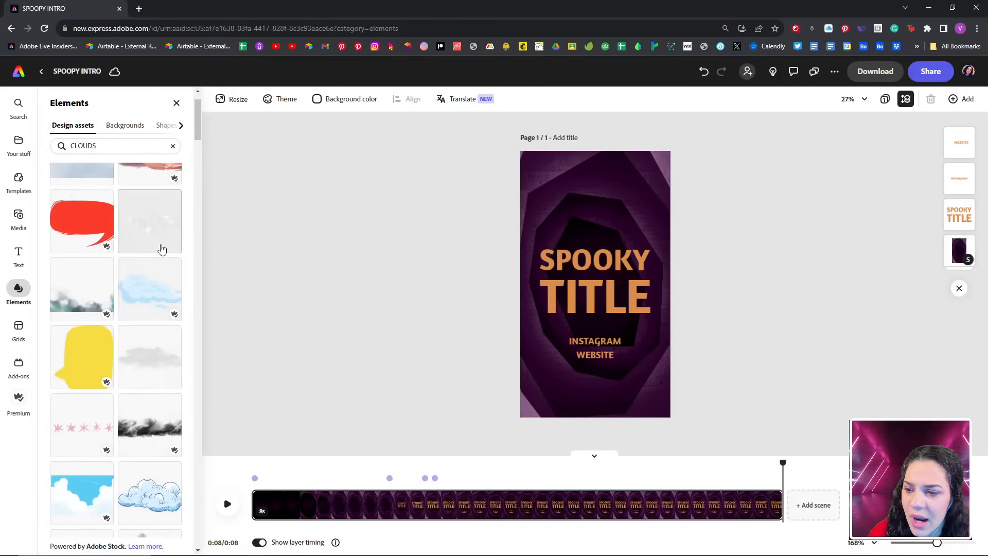
Add the soft grey cloud image, enlarge it to about twice the page width, and place it over the page's lower right edge.
{"action": "left_click", "coordinate": [159, 360]}
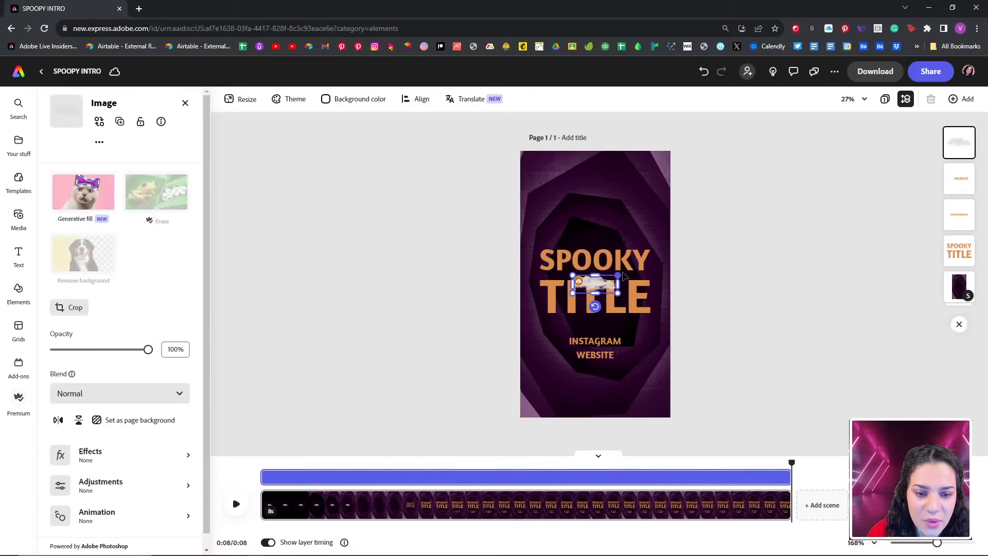
{"action": "left_click_drag", "start_coordinate": [619, 276], "coordinate": [869, 176]}
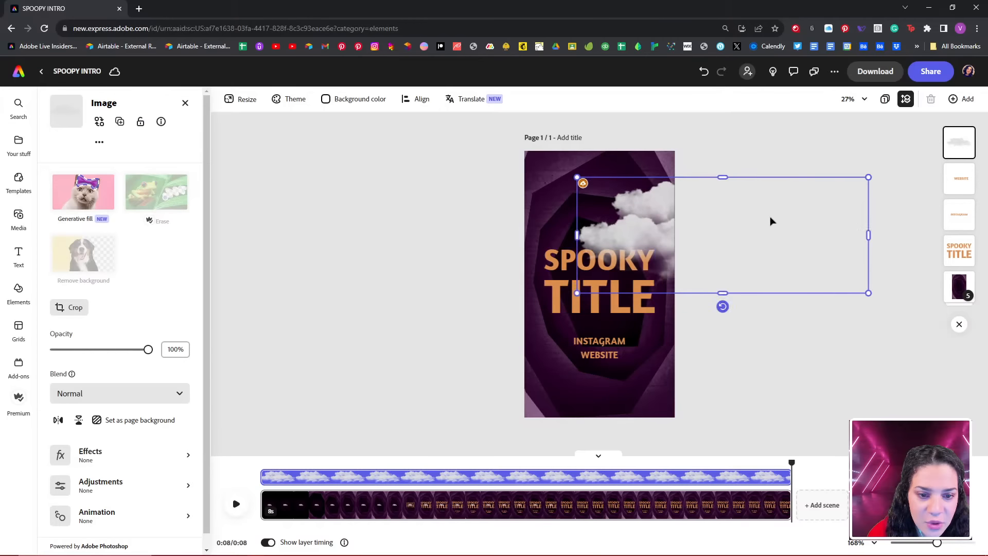
{"action": "mouse_move", "coordinate": [770, 221]}
{"action": "left_mouse_down"}
{"action": "mouse_move", "coordinate": [741, 333]}
{"action": "mouse_move", "coordinate": [628, 326]}
{"action": "mouse_move", "coordinate": [807, 324]}
{"action": "mouse_move", "coordinate": [790, 321]}
{"action": "left_mouse_up"}
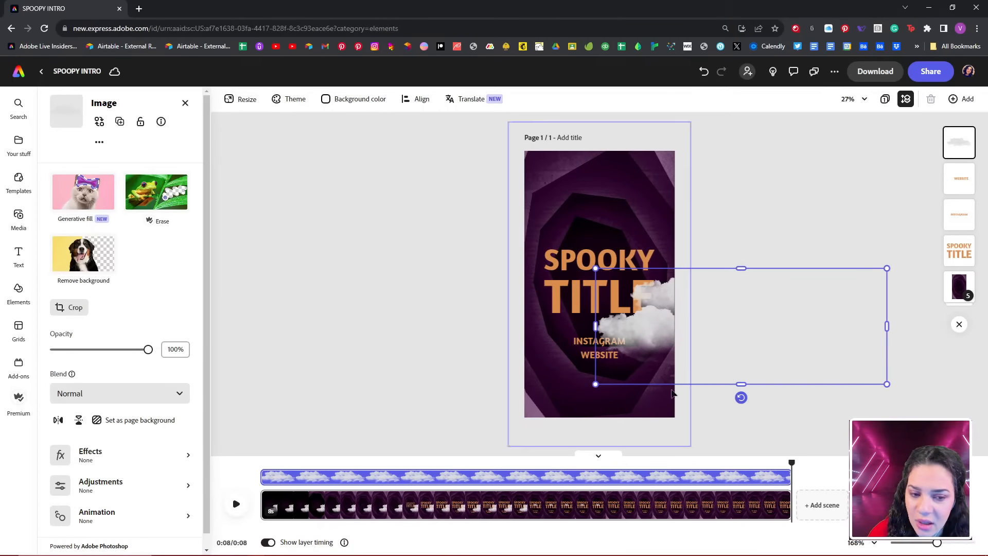
Duplicate the cloud, place the copy over the page's left edge beside the title, and shift both clouds further inward.
{"action": "left_click", "coordinate": [120, 122]}
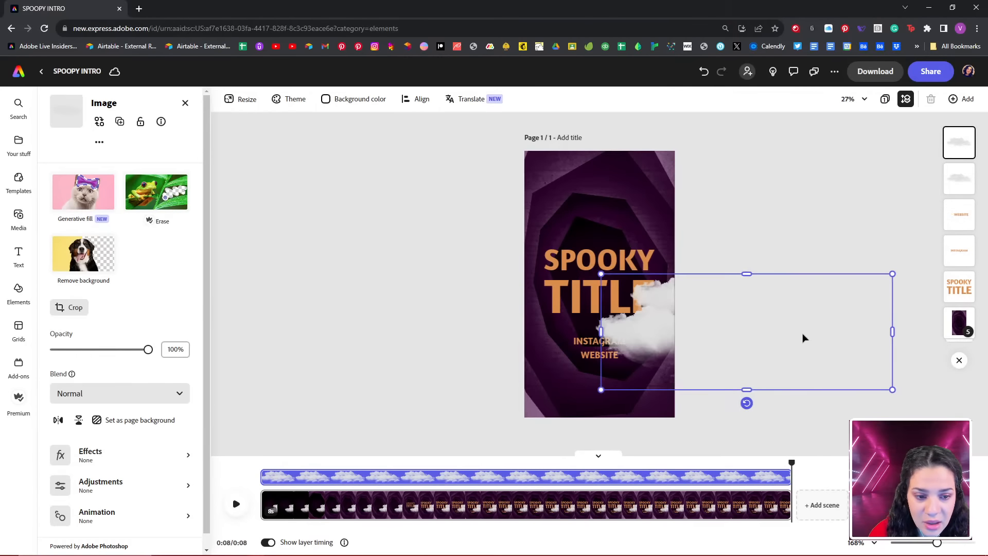
{"action": "left_click_drag", "start_coordinate": [804, 337], "coordinate": [485, 256]}
{"action": "left_click", "coordinate": [684, 353]}
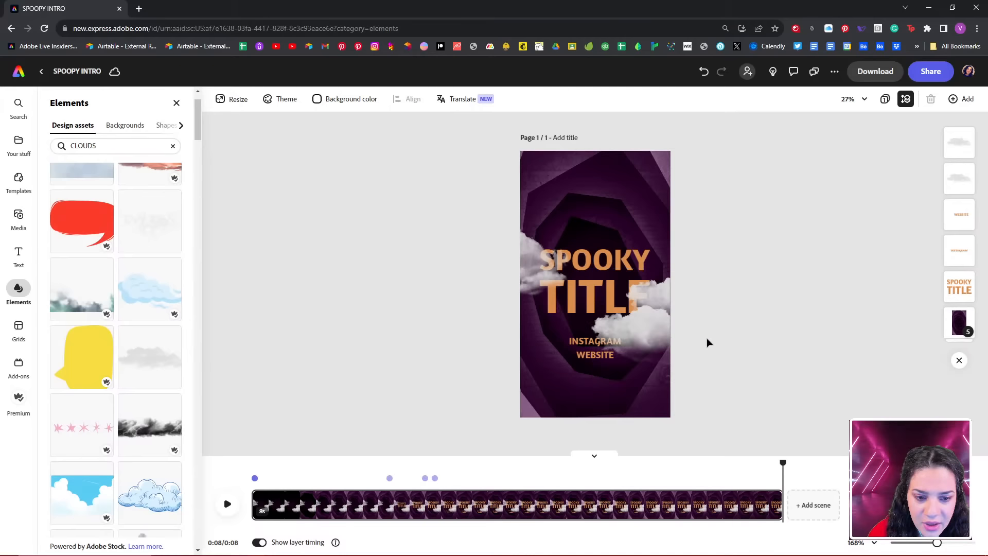
{"action": "left_click_drag", "start_coordinate": [643, 336], "coordinate": [592, 337]}
{"action": "left_click_drag", "start_coordinate": [535, 256], "coordinate": [566, 256]}
Give the lower right cloud a Drift in animation with its direction set to leftward.
{"action": "left_click", "coordinate": [638, 334]}
{"action": "scroll", "coordinate": [133, 501], "scroll_direction": "down", "scroll_amount": 1}
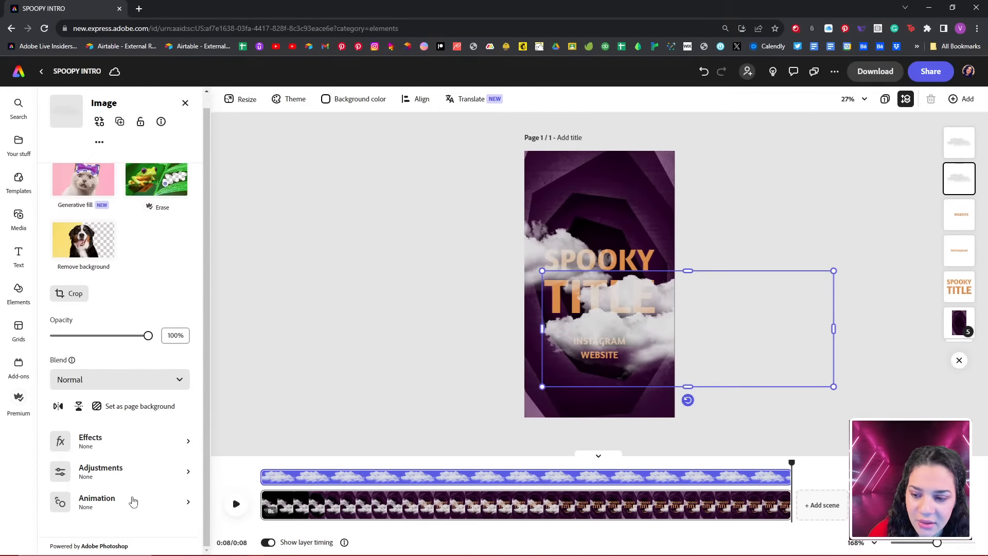
{"action": "left_click", "coordinate": [133, 500]}
{"action": "left_click", "coordinate": [77, 167]}
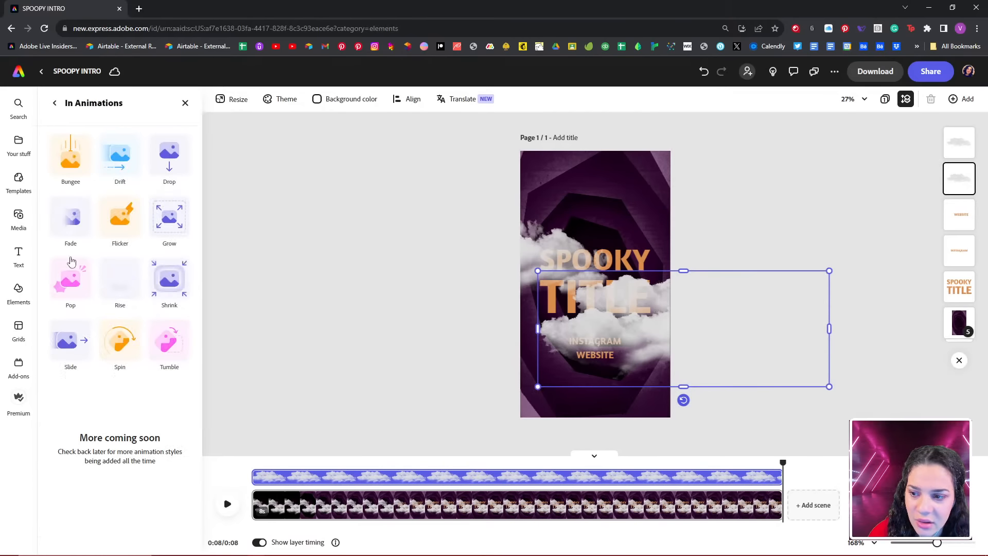
{"action": "left_click", "coordinate": [126, 159]}
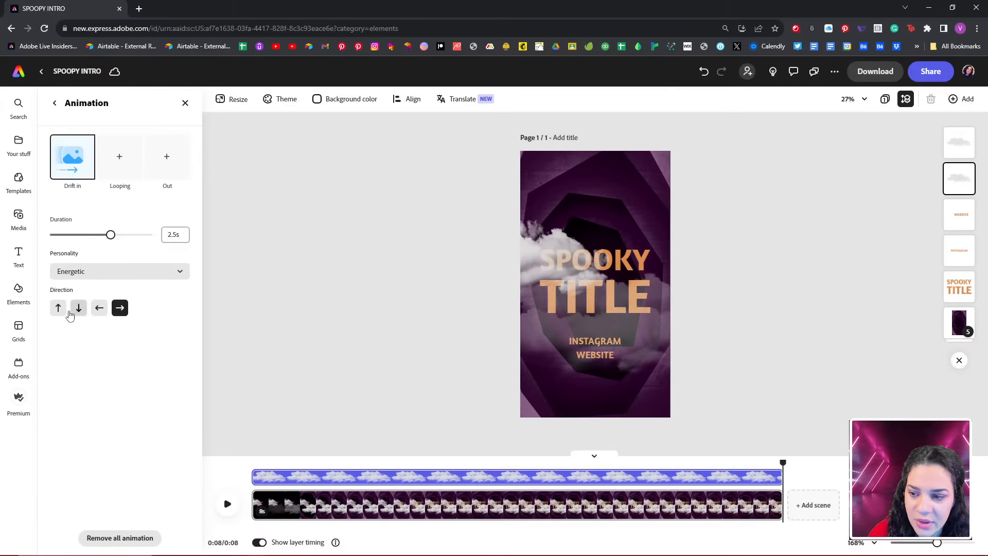
{"action": "left_click", "coordinate": [99, 308]}
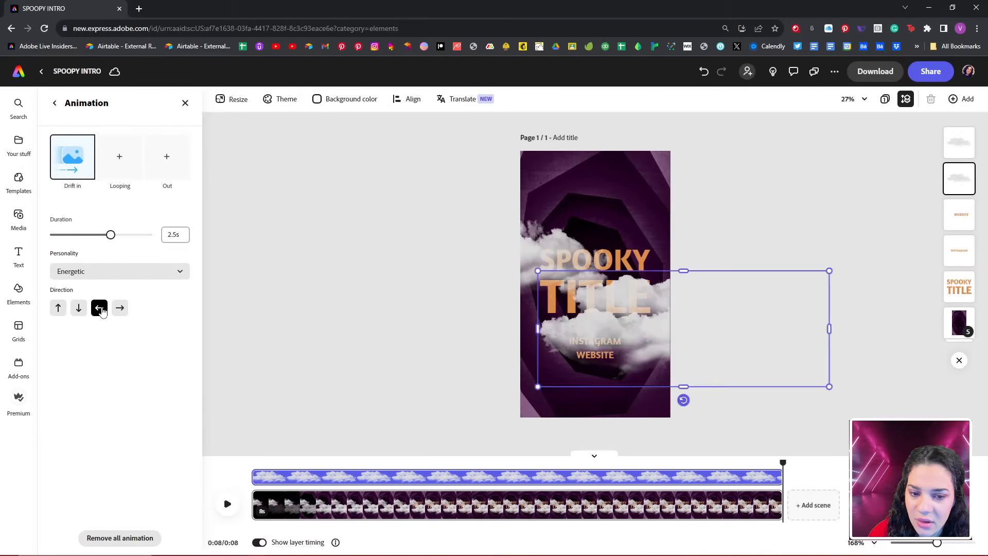
Give the left cloud a Drift in animation moving rightward.
{"action": "left_click", "coordinate": [535, 255]}
{"action": "left_click", "coordinate": [115, 515]}
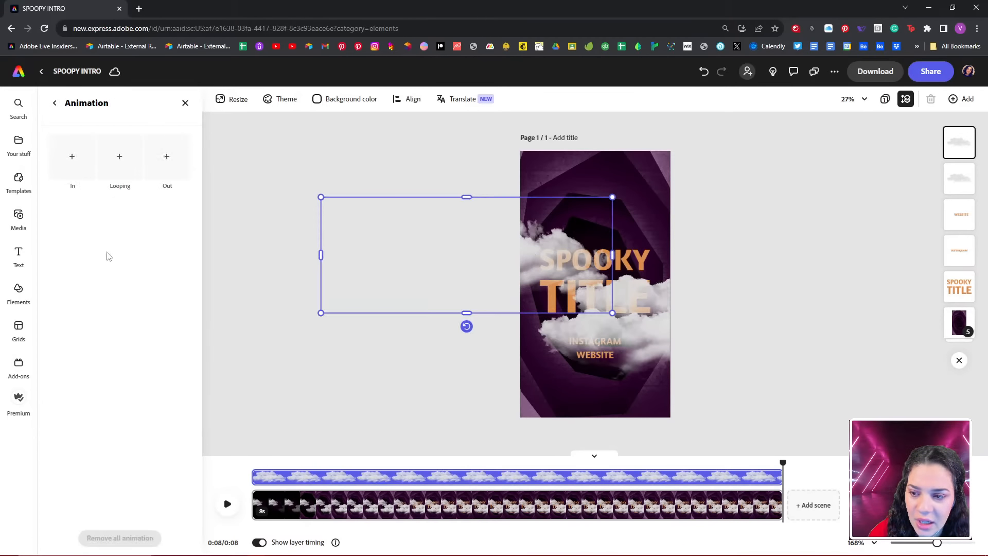
{"action": "left_click", "coordinate": [71, 165]}
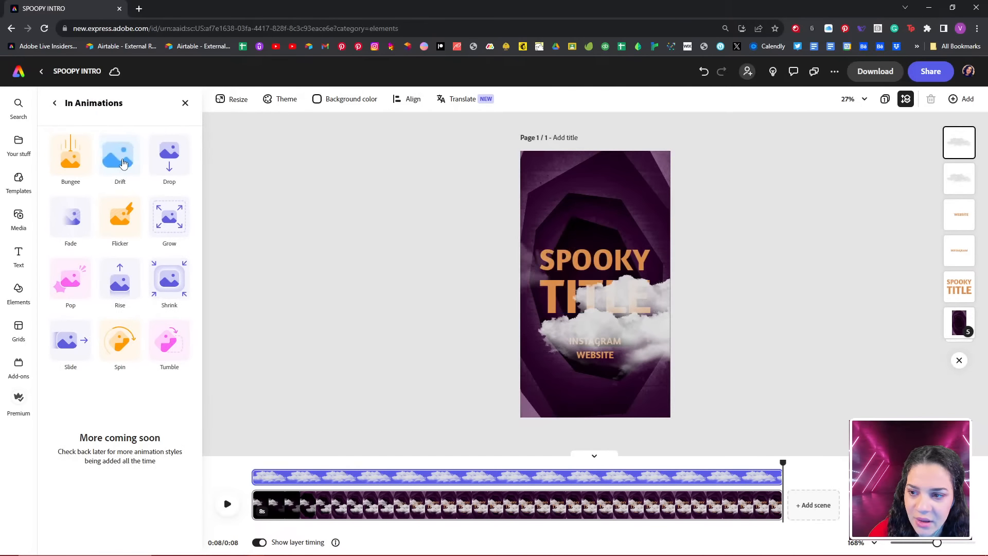
{"action": "left_click", "coordinate": [123, 164]}
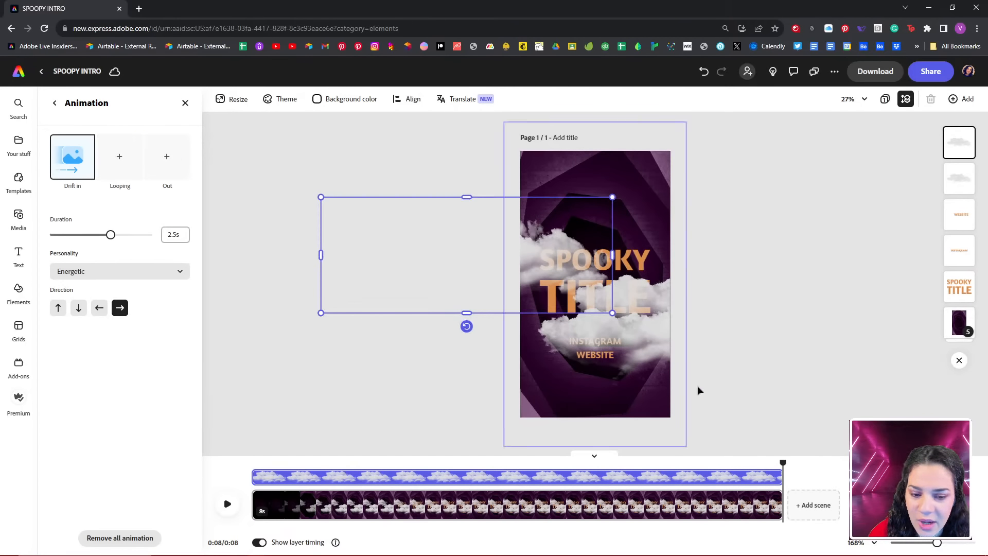
Play the scene from the beginning to review the clouds drifting in.
{"action": "left_click", "coordinate": [699, 391]}
{"action": "left_click_drag", "start_coordinate": [782, 461], "coordinate": [251, 462]}
{"action": "left_click", "coordinate": [227, 503]}
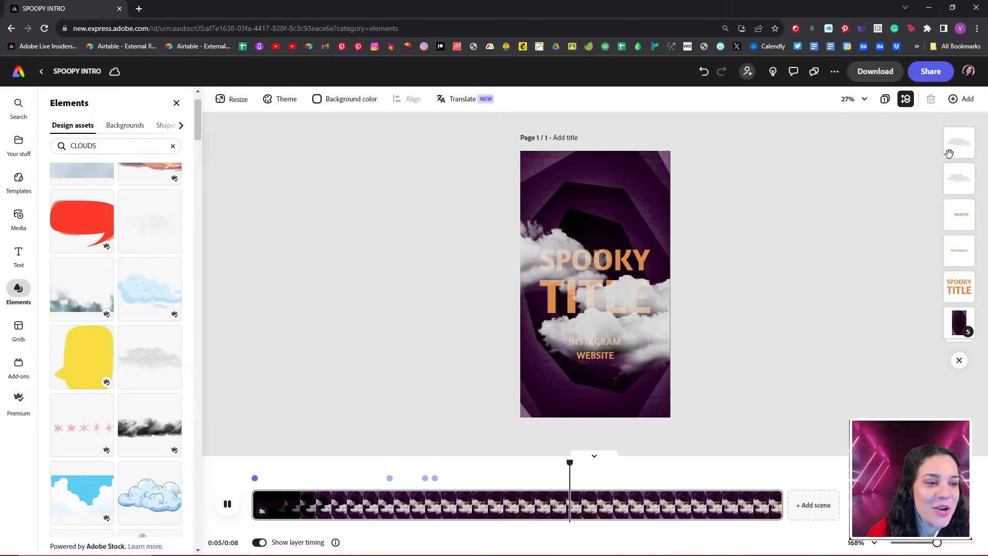
Move both cloud layers below the SPOOKY TITLE, INSTAGRAM and WEBSITE text layers and above the vortex group.
{"action": "left_click", "coordinate": [959, 165]}
{"action": "left_click_drag", "start_coordinate": [960, 159], "coordinate": [958, 257]}
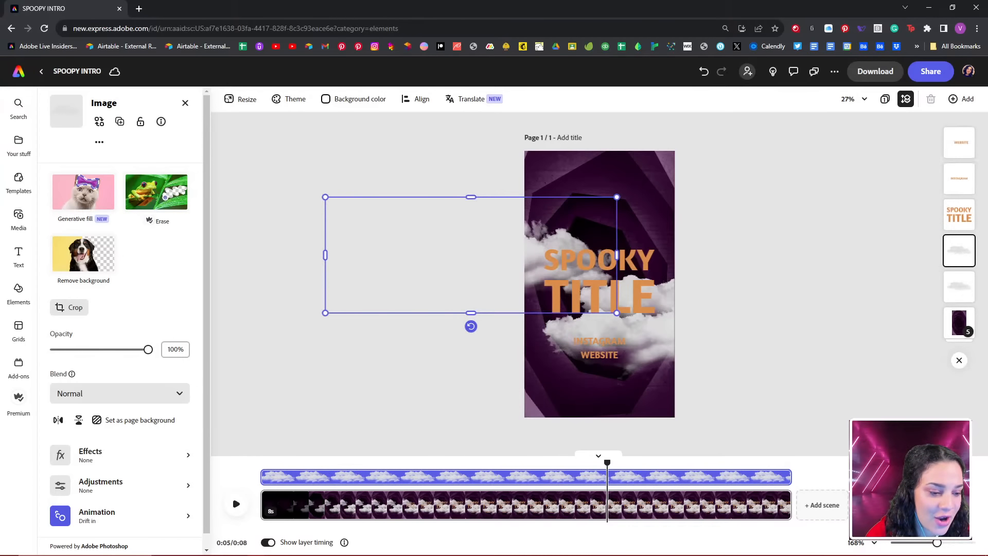
{"action": "left_click", "coordinate": [834, 213]}
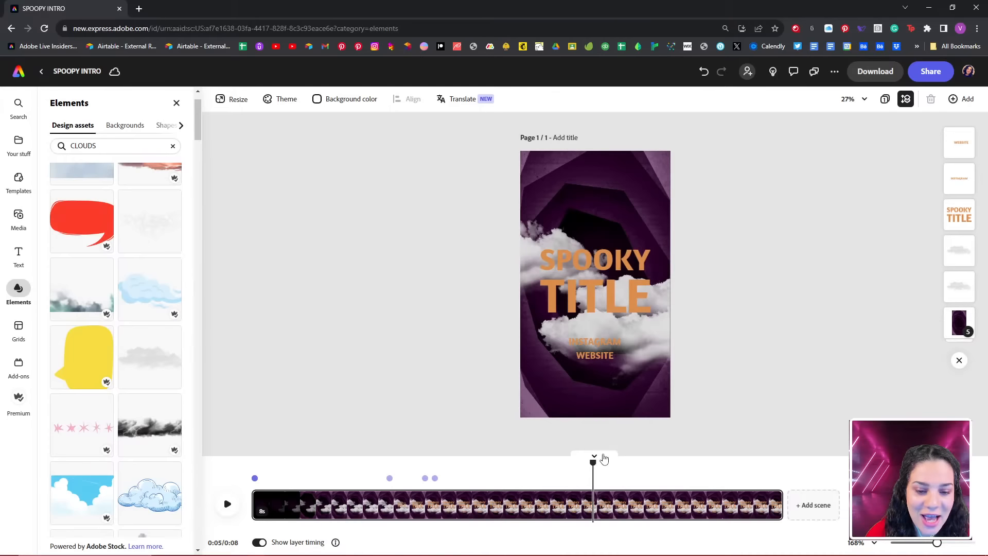
Collapse the scene timeline and replay the whole intro from the start to check the clouds behind the texts.
{"action": "left_click", "coordinate": [597, 457]}
{"action": "left_click", "coordinate": [226, 535]}
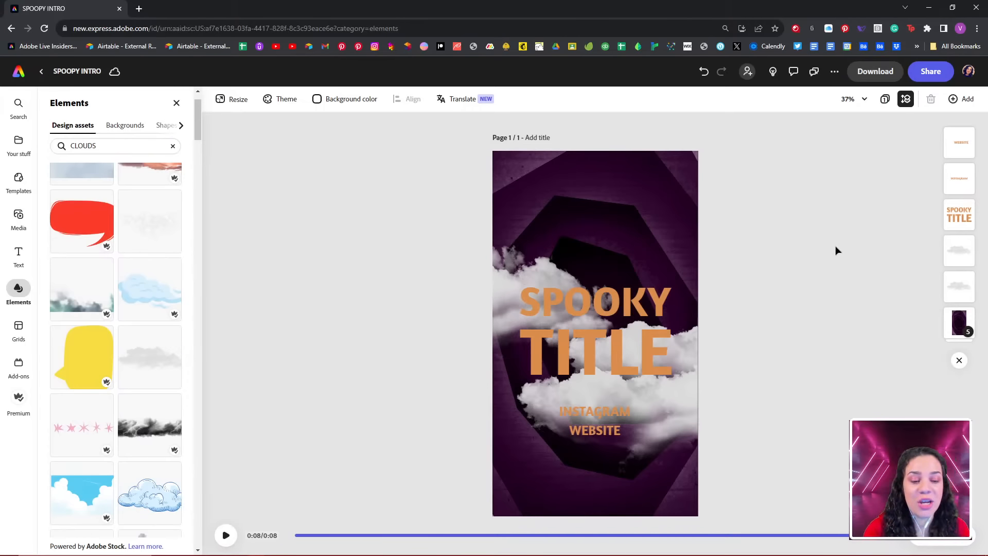
{"action": "left_click_drag", "start_coordinate": [898, 535], "coordinate": [239, 535]}
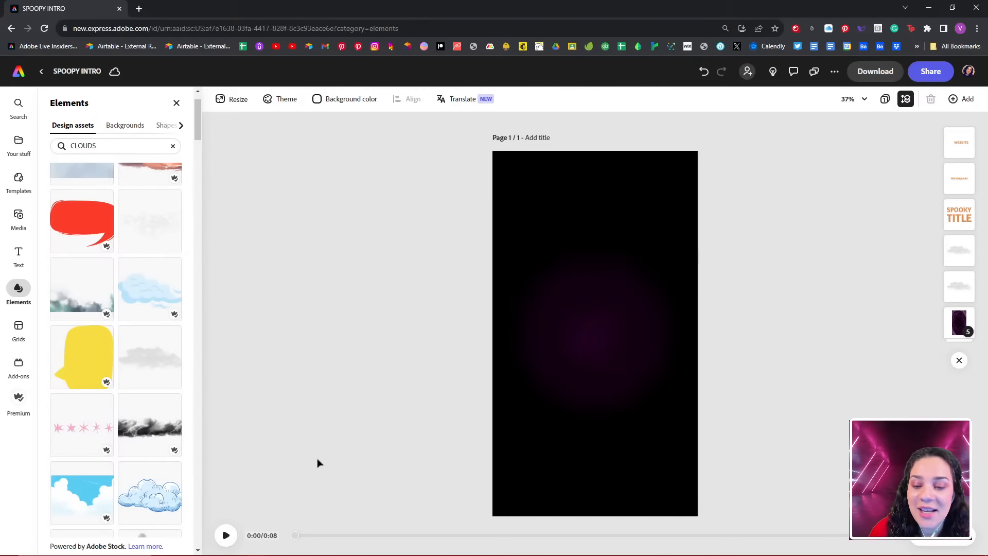
{"action": "left_click", "coordinate": [225, 535]}
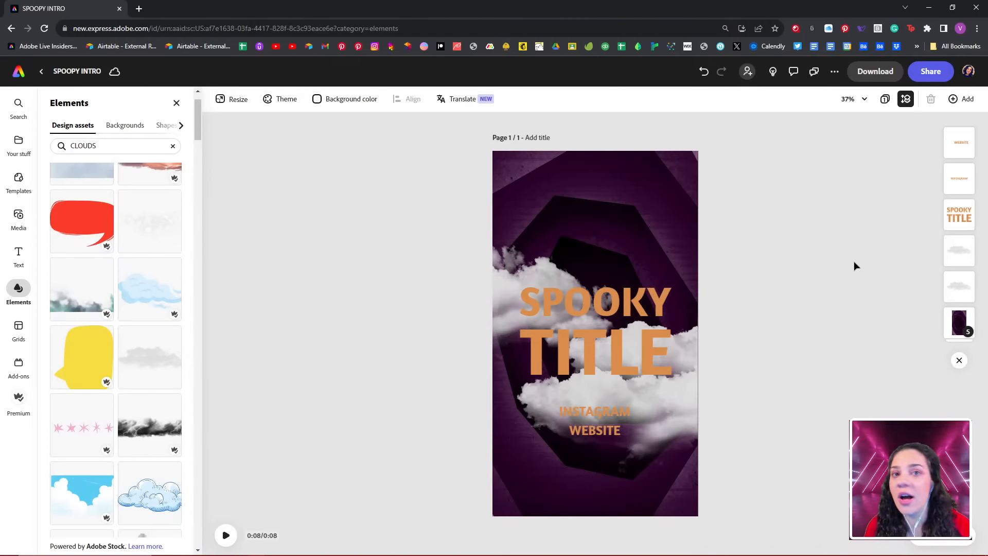
{"action": "left_click", "coordinate": [225, 535]}
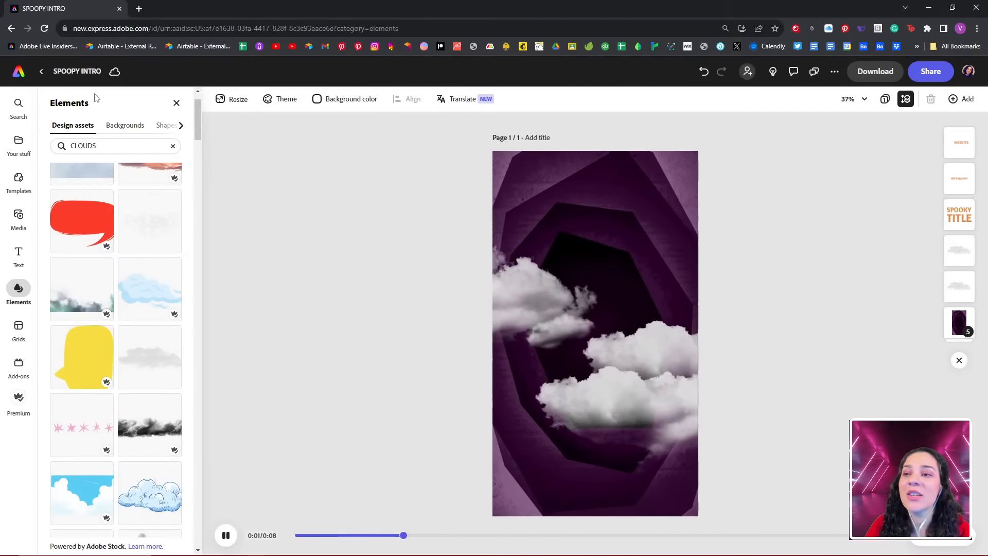